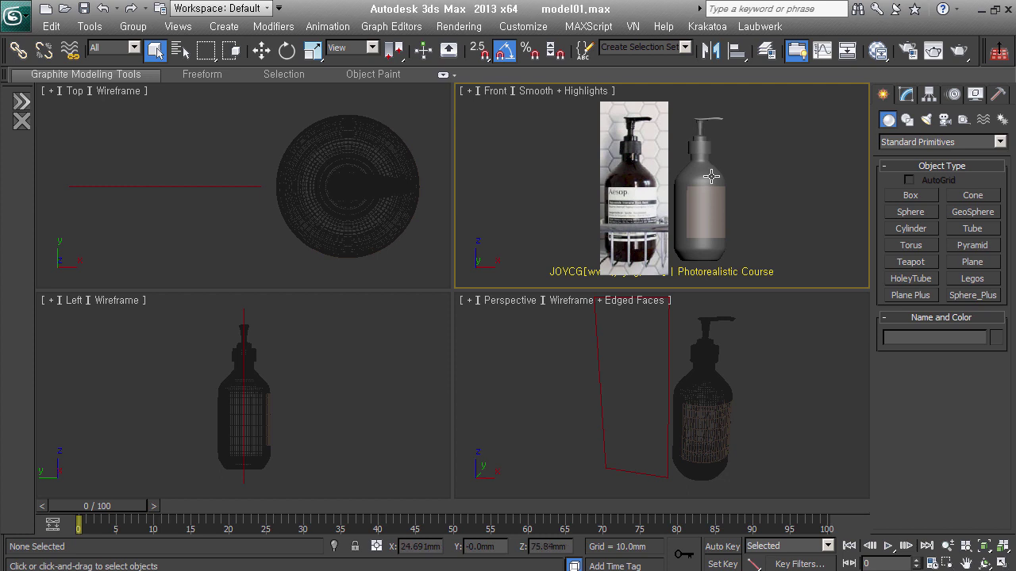
# - Select the bottle body joycg_2 to show its Edit Poly, Shell, Edit Poly and TurboSmooth stack
pyautogui.scroll(3, 751, 199)
pyautogui.click(682, 167)
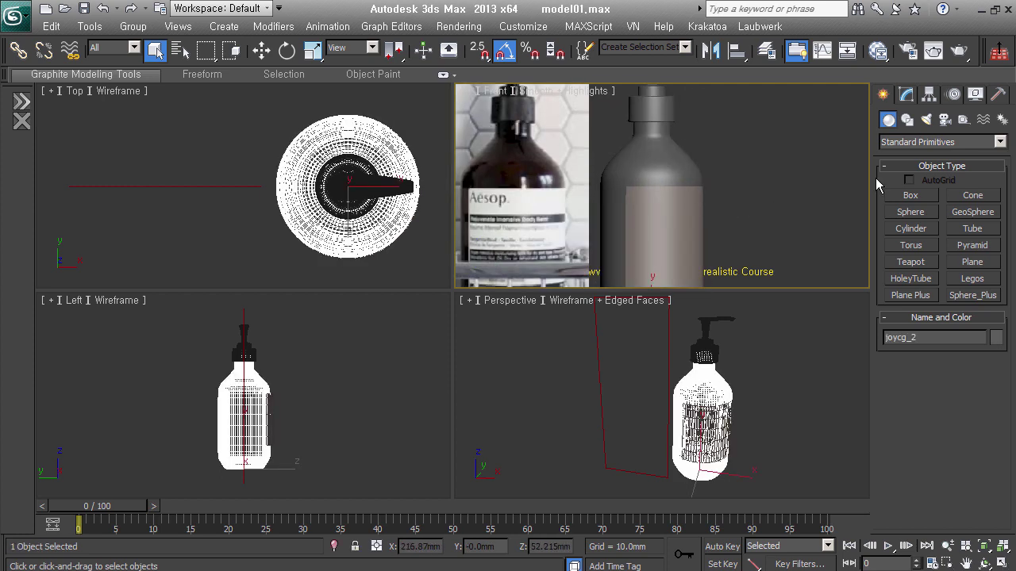
pyautogui.click(906, 94)
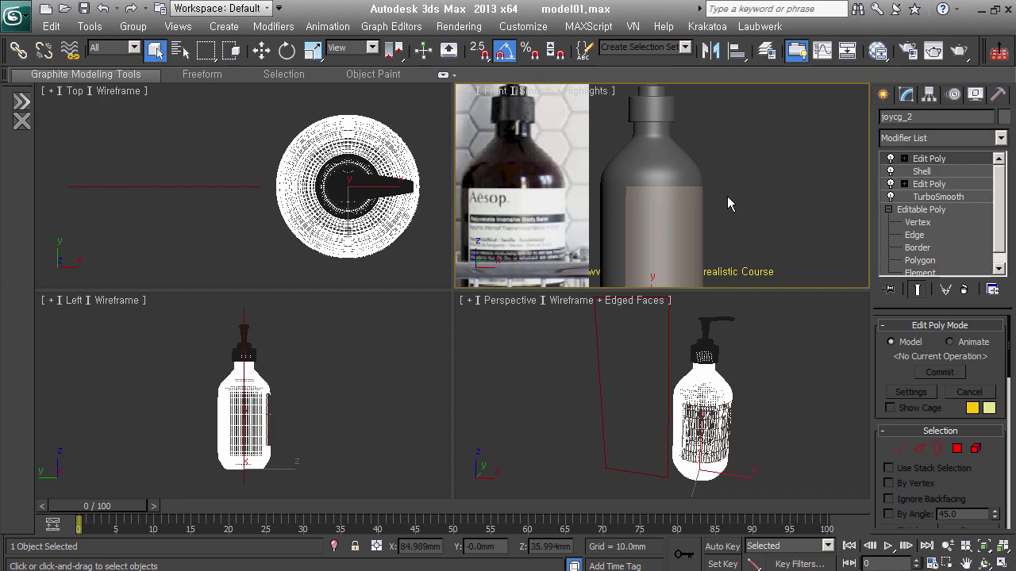
pyautogui.scroll(2, 688, 191)
pyautogui.scroll(3, 702, 241)
pyautogui.scroll(1, 702, 241)
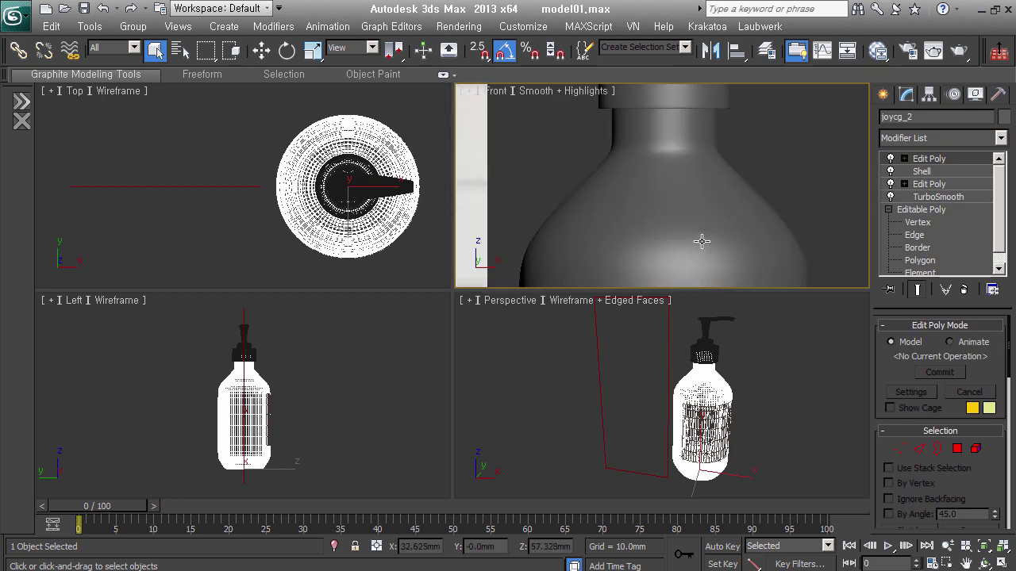
pyautogui.scroll(1, 692, 234)
pyautogui.scroll(1, 686, 228)
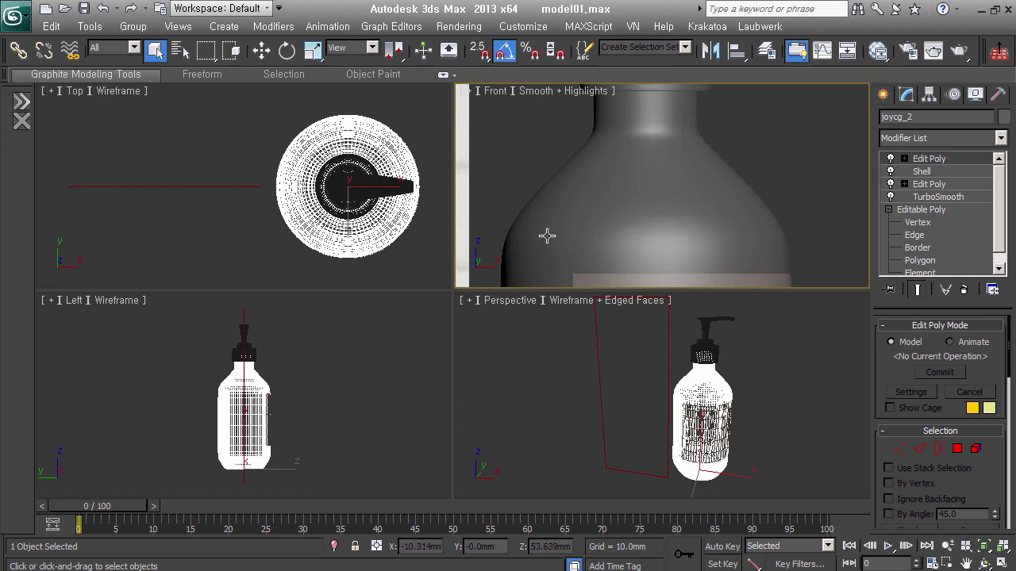
# - Disable the bottle's TurboSmooth and enable Edged Faces to inspect its low-poly cage in Front view
pyautogui.click(890, 197)
pyautogui.press('F4')
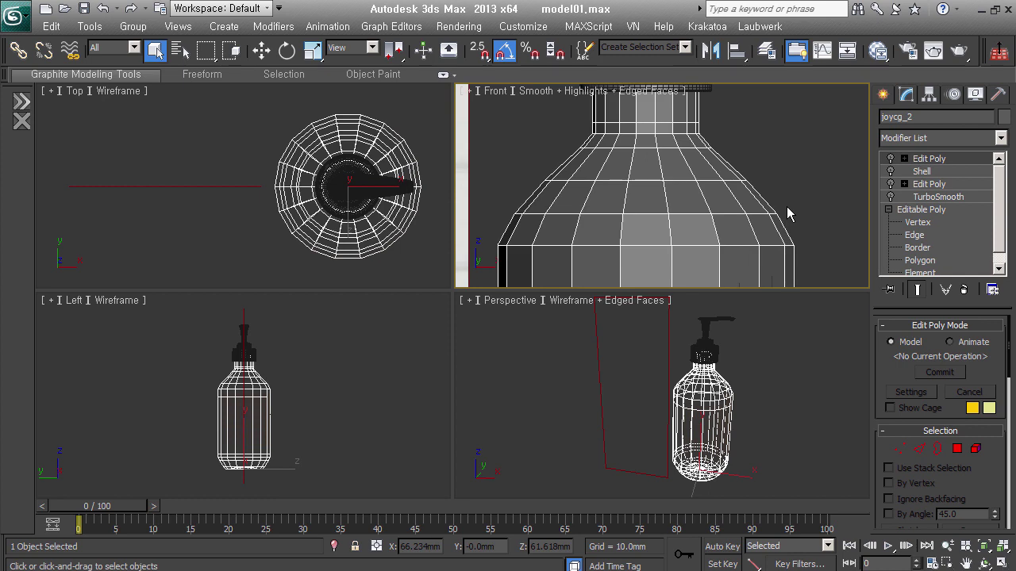
pyautogui.moveTo(795, 247)
pyautogui.mouseDown(button='middle')
pyautogui.moveTo(794, 236)
pyautogui.moveTo(738, 235)
pyautogui.mouseUp(button='middle')
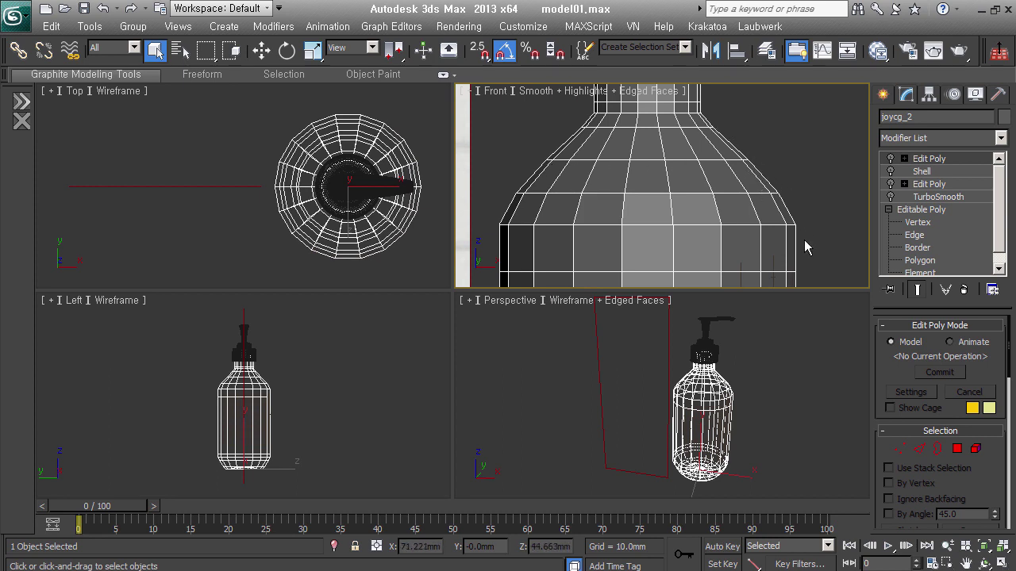
pyautogui.moveTo(761, 254); pyautogui.dragTo(744, 131, button='middle')
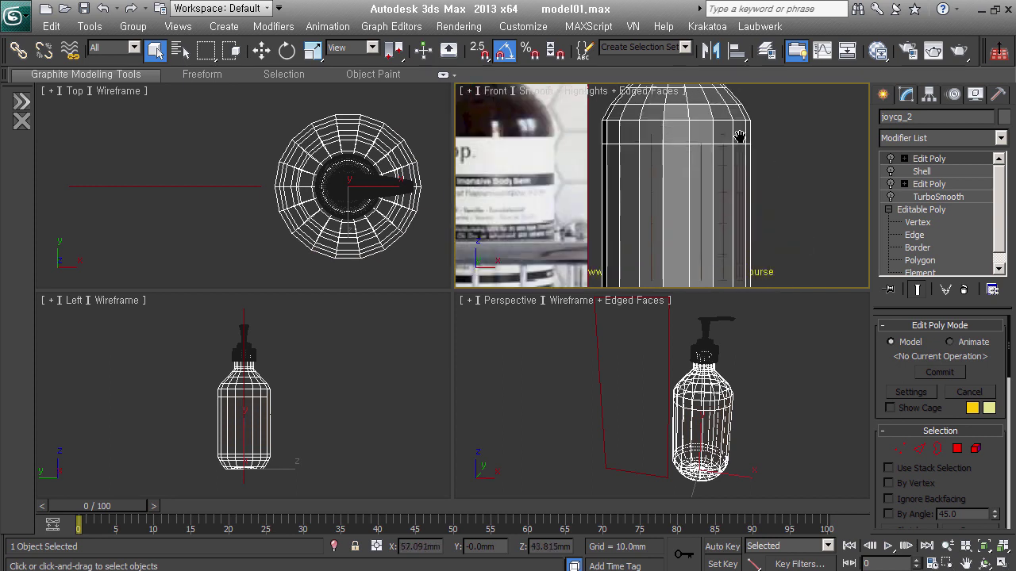
pyautogui.scroll(3, 749, 164)
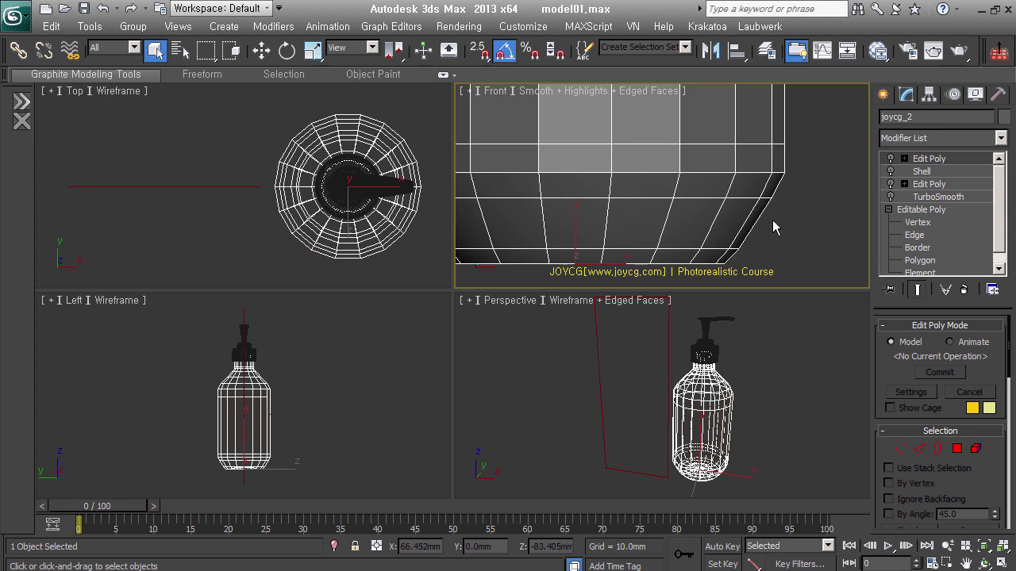
pyautogui.scroll(-3, 777, 205)
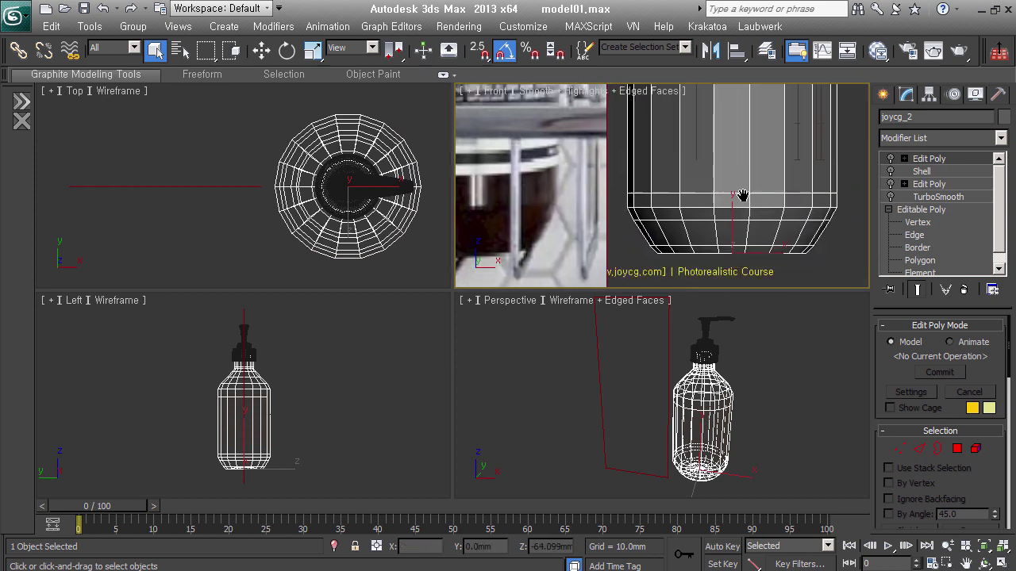
pyautogui.scroll(2, 723, 218)
pyautogui.scroll(-1, 706, 246)
pyautogui.scroll(-1, 727, 220)
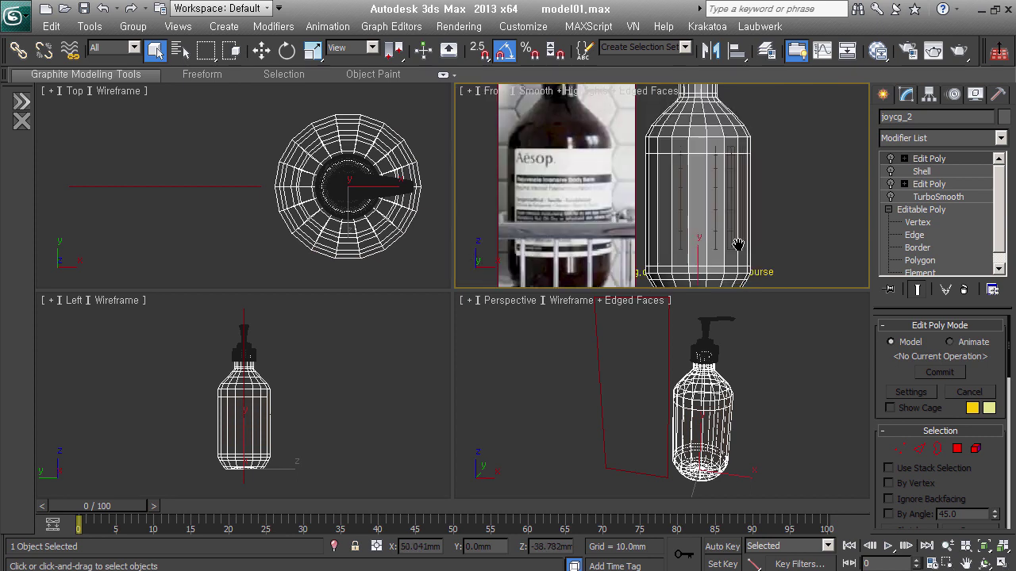
pyautogui.scroll(-1, 738, 224)
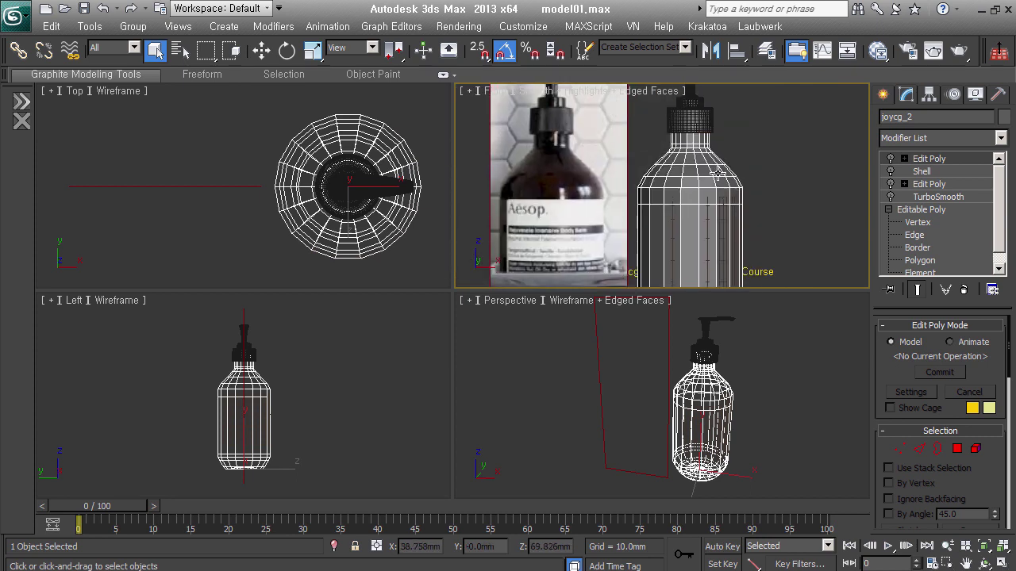
# - Re-enable the bottle's TurboSmooth and review the upper Edit Poly and the Shell's 1.0 mm inner amount
pyautogui.click(940, 196)
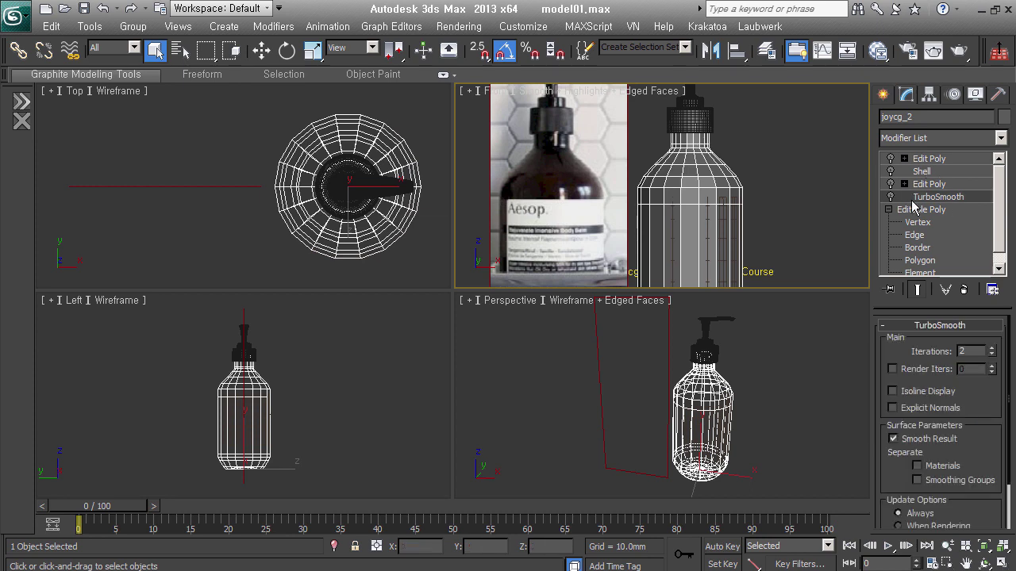
pyautogui.click(890, 197)
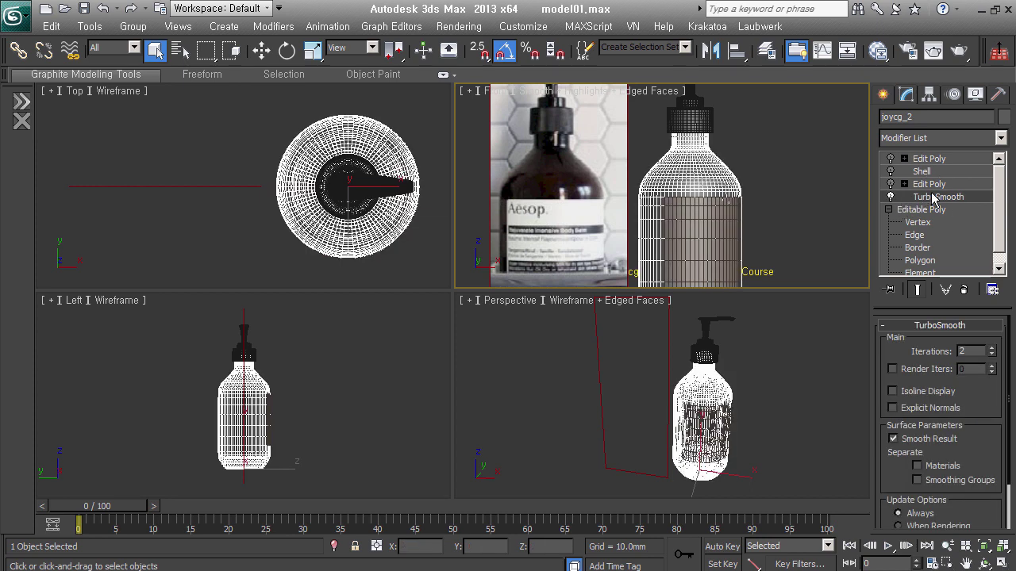
pyautogui.click(925, 183)
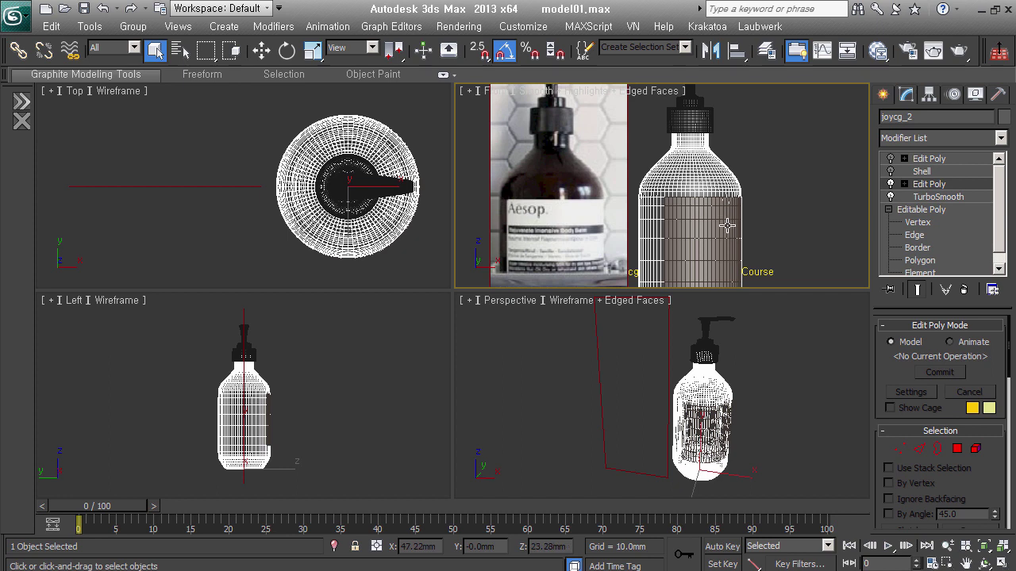
pyautogui.click(922, 172)
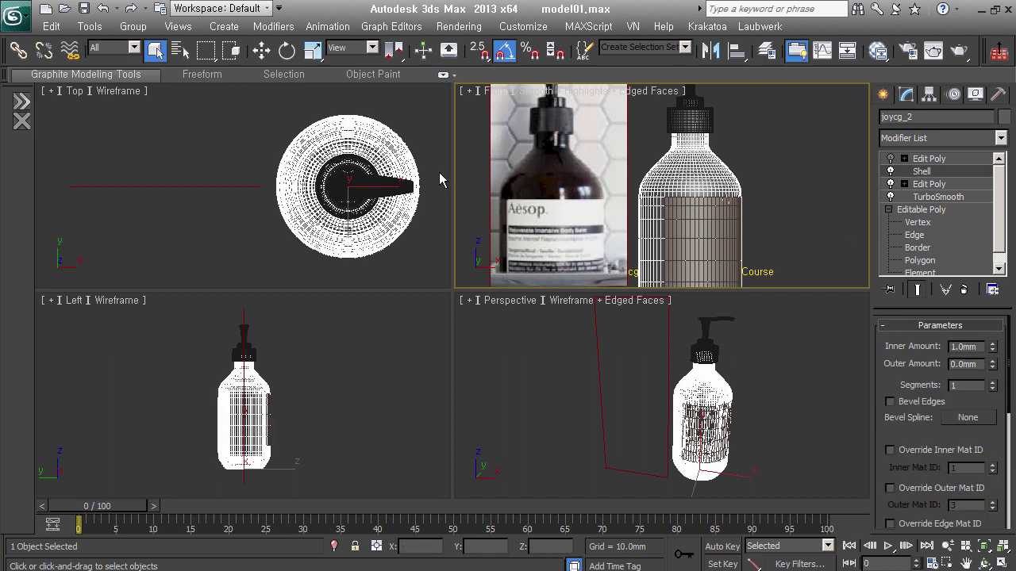
pyautogui.scroll(2, 393, 210)
pyautogui.scroll(2, 393, 210)
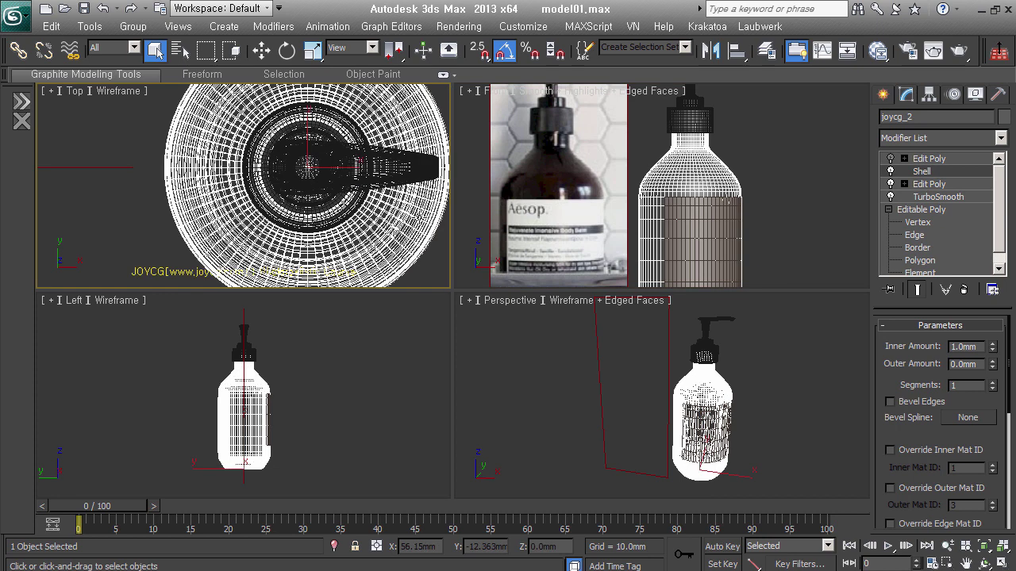
pyautogui.click(940, 183)
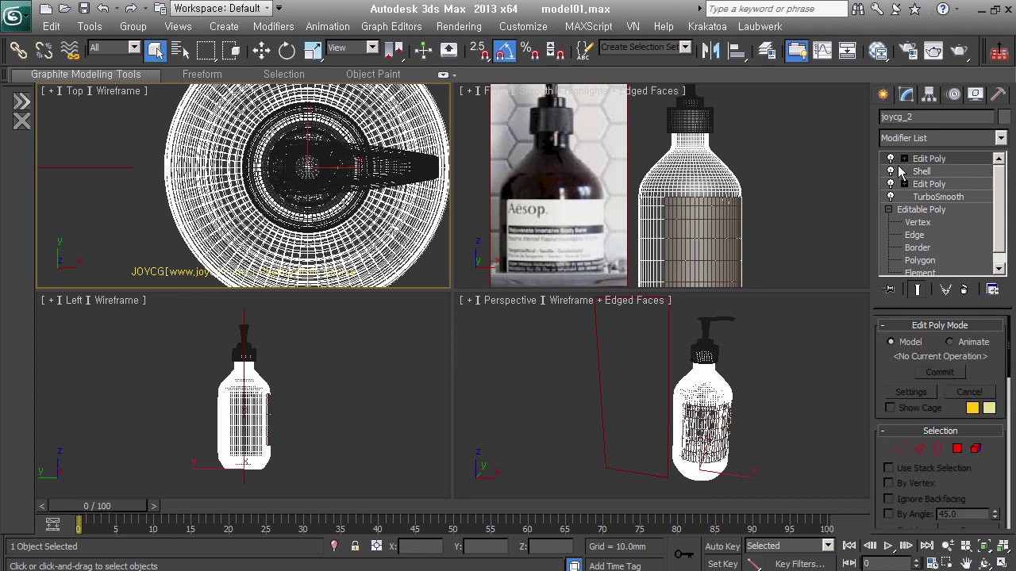
pyautogui.scroll(-3, 781, 136)
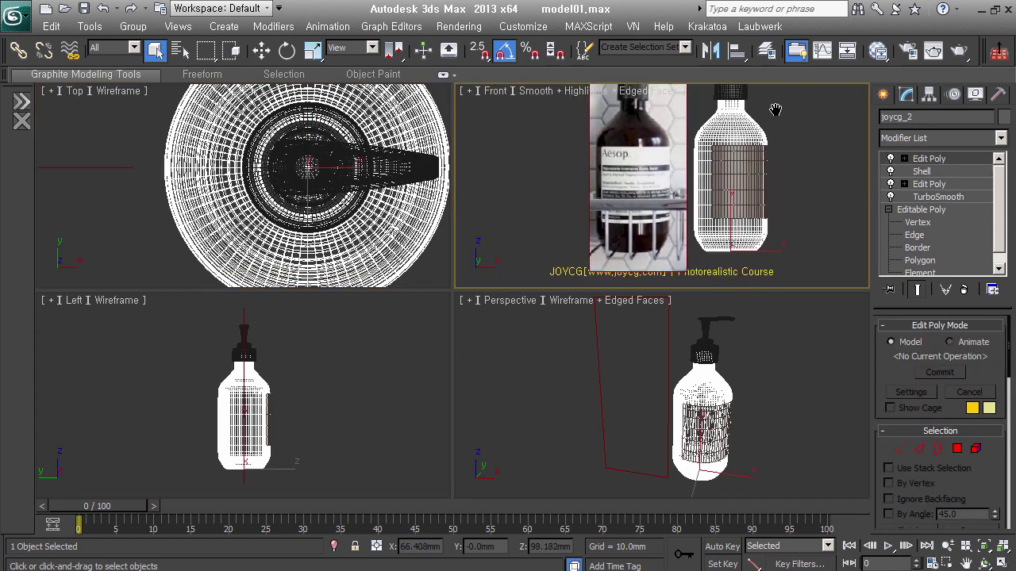
# - Select the label Object001 and zoom in on it to inspect its 0.02 mm Push modifier
pyautogui.click(762, 195)
pyautogui.moveTo(762, 194)
pyautogui.keyDown('alt'); pyautogui.mouseDown(button='middle')
pyautogui.moveTo(794, 245)
pyautogui.moveTo(780, 211)
pyautogui.mouseUp(button='middle'); pyautogui.keyUp('alt')
pyautogui.scroll(2, 739, 197)
pyautogui.scroll(2, 739, 197)
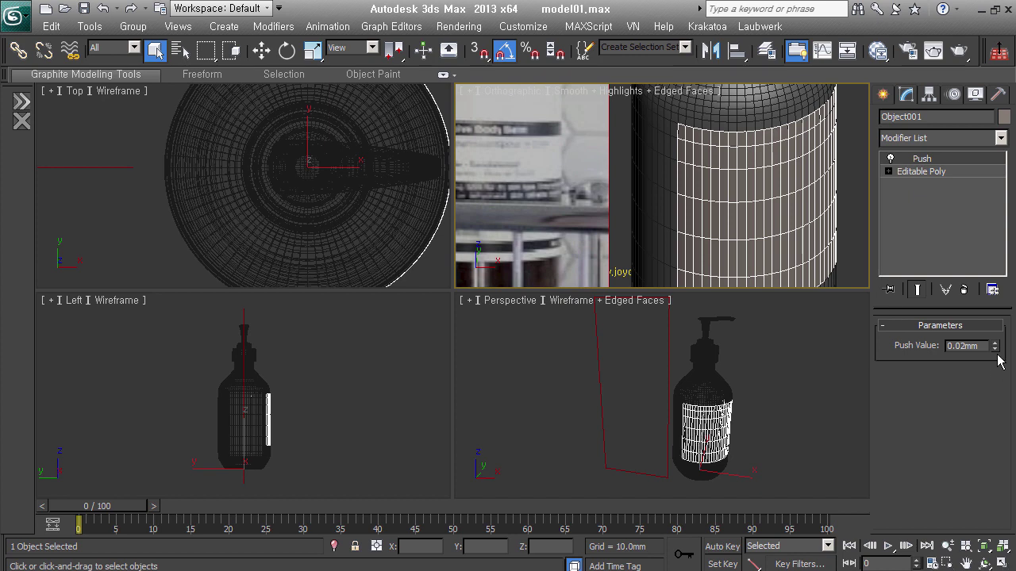
pyautogui.scroll(3, 723, 168)
pyautogui.scroll(3, 734, 155)
pyautogui.moveTo(743, 139); pyautogui.dragTo(751, 174, button='middle')
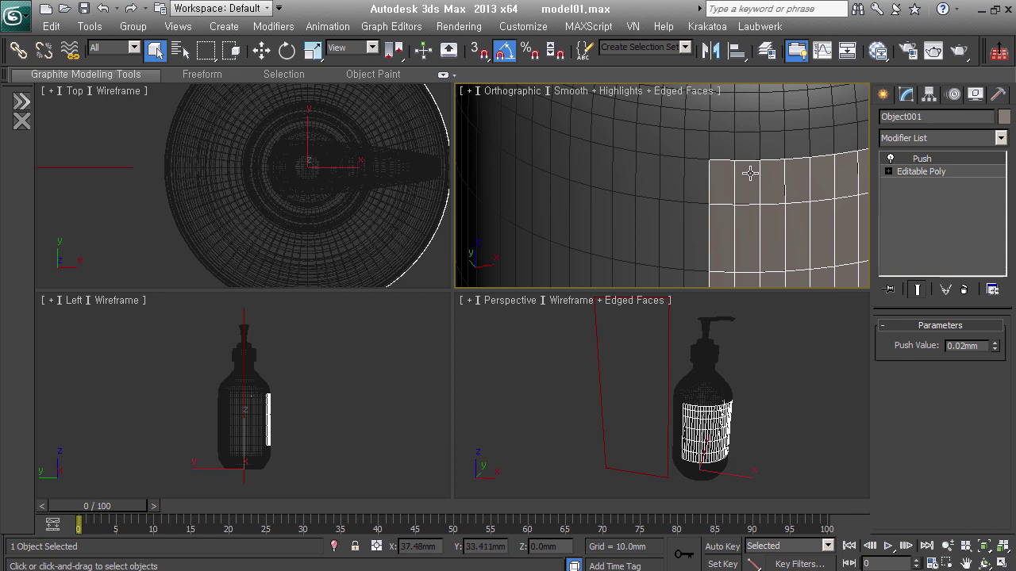
pyautogui.scroll(-2, 725, 185)
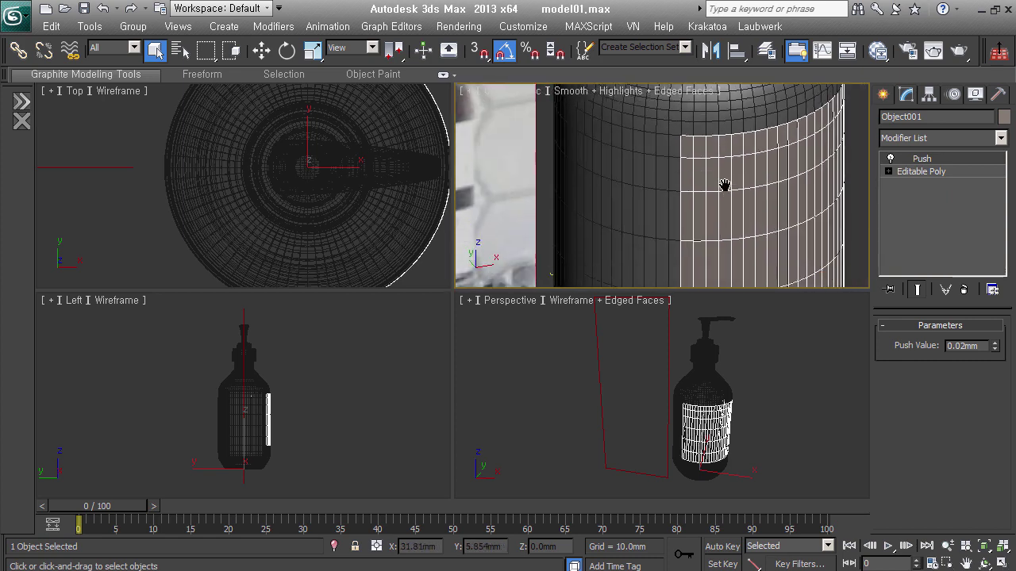
pyautogui.scroll(-1, 725, 184)
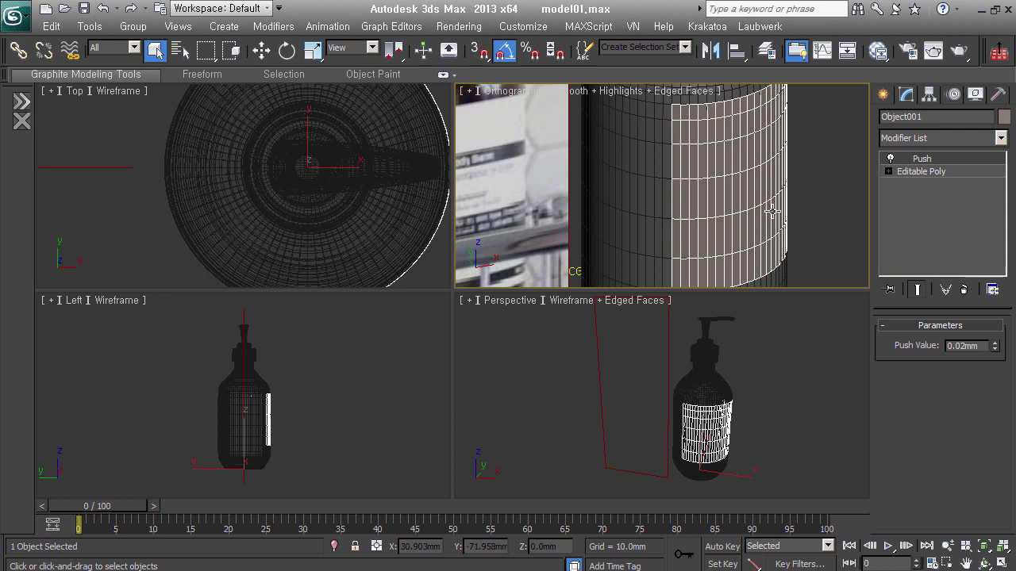
pyautogui.moveTo(763, 232)
pyautogui.mouseDown(button='middle')
pyautogui.moveTo(753, 239)
pyautogui.moveTo(707, 222)
pyautogui.mouseUp(button='middle')
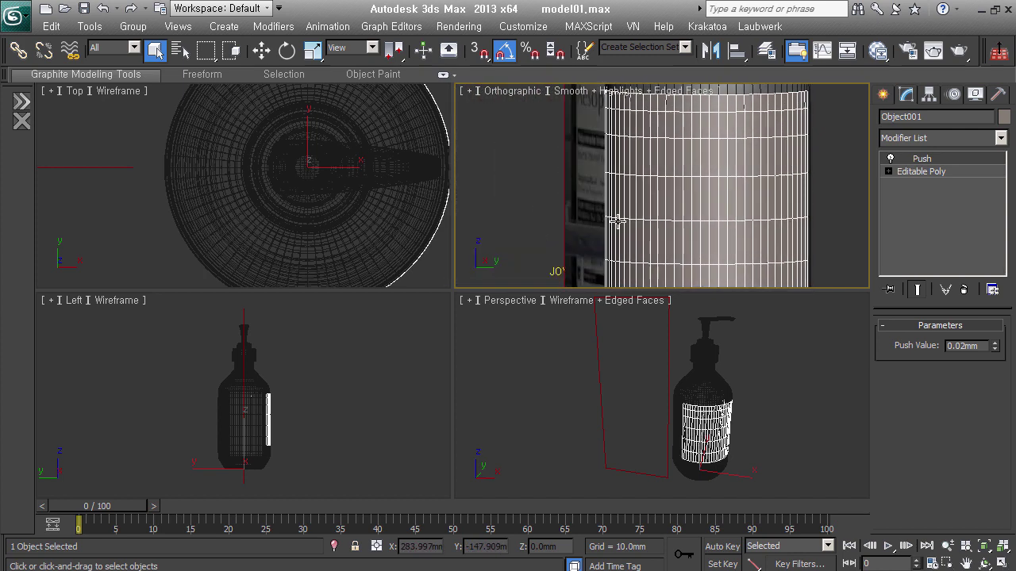
pyautogui.scroll(-2, 704, 221)
pyautogui.moveTo(709, 222)
pyautogui.mouseDown(button='middle')
pyautogui.moveTo(718, 263)
pyautogui.moveTo(706, 246)
pyautogui.mouseUp(button='middle')
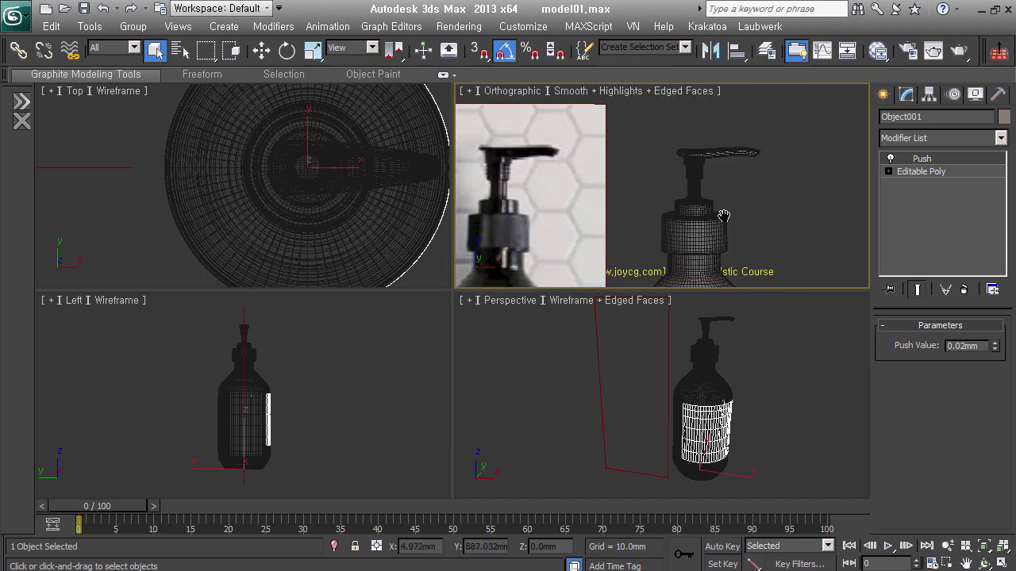
# - Select the cap joycg1 and toggle its TurboSmooth off, then back on to compare meshes
pyautogui.click(706, 246)
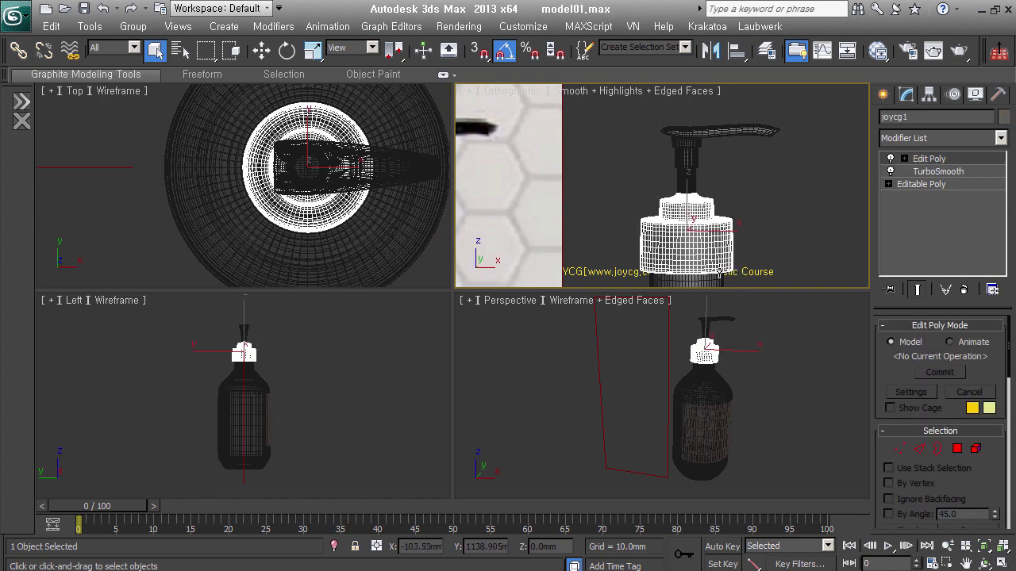
pyautogui.scroll(1, 718, 273)
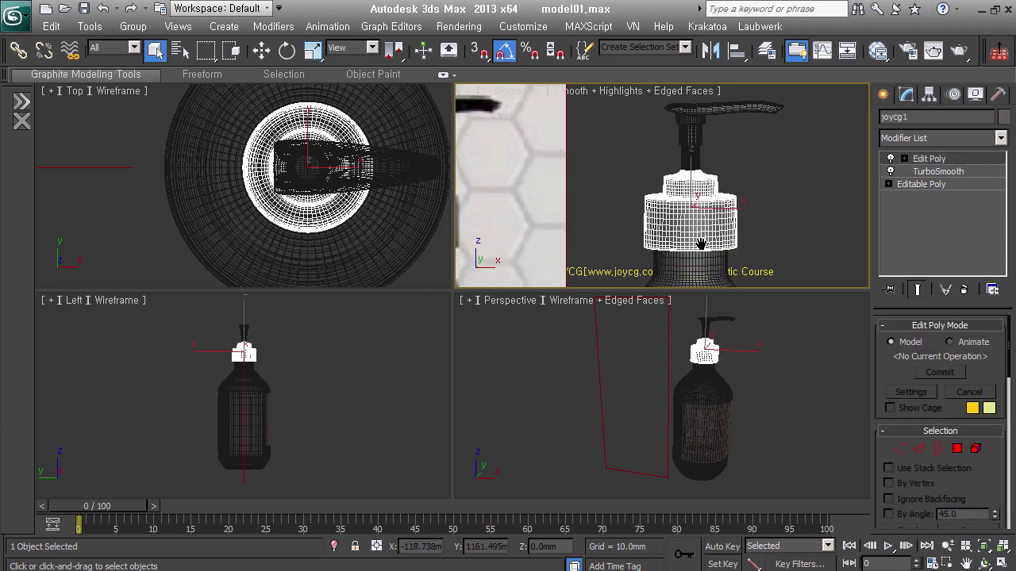
pyautogui.click(890, 171)
pyautogui.scroll(1, 732, 208)
pyautogui.scroll(1, 736, 231)
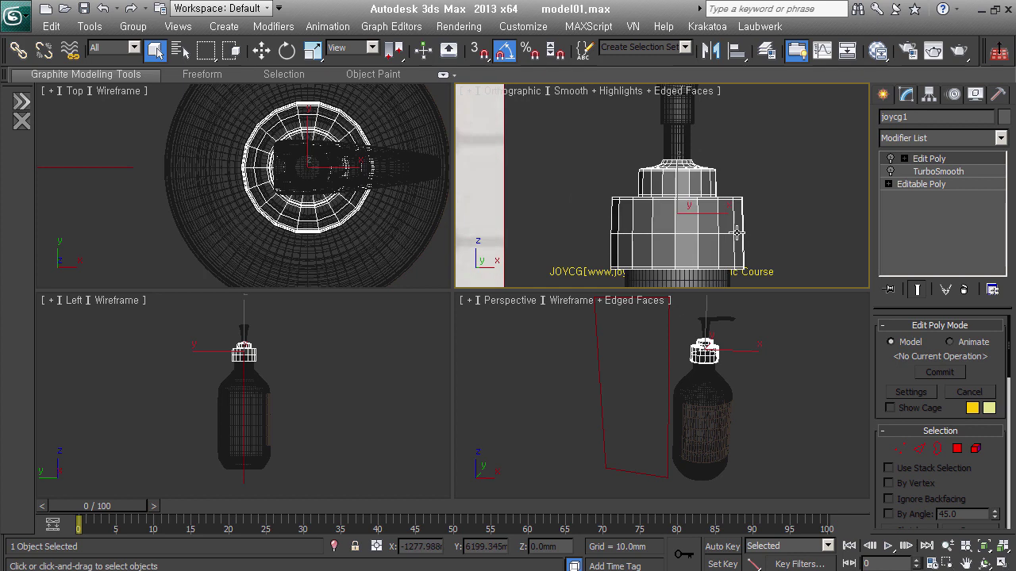
pyautogui.scroll(1, 732, 222)
pyautogui.scroll(1, 735, 214)
pyautogui.scroll(1, 747, 215)
pyautogui.moveTo(746, 214); pyautogui.dragTo(748, 214, button='middle')
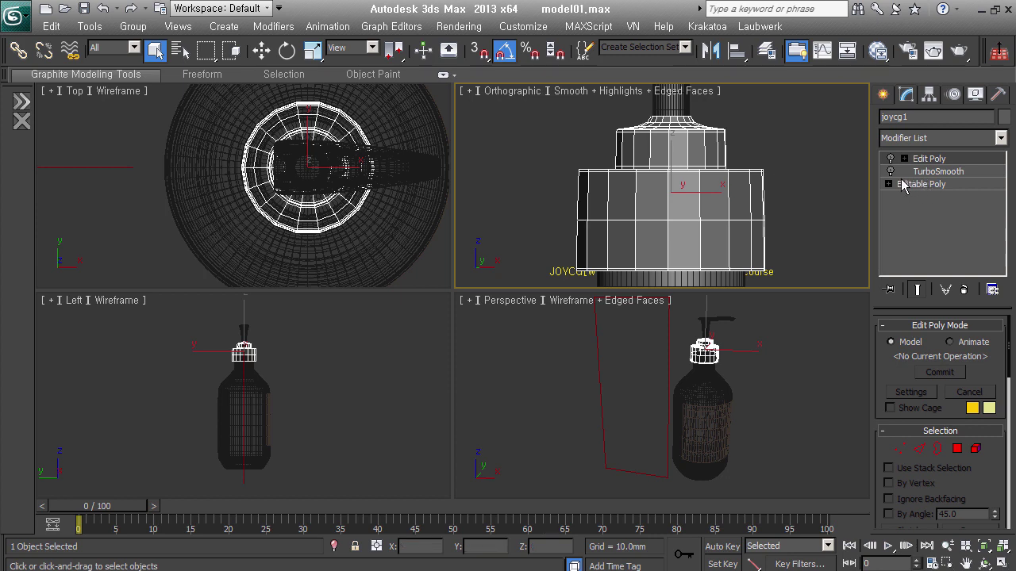
pyautogui.hotkey('ctrl', 'z')
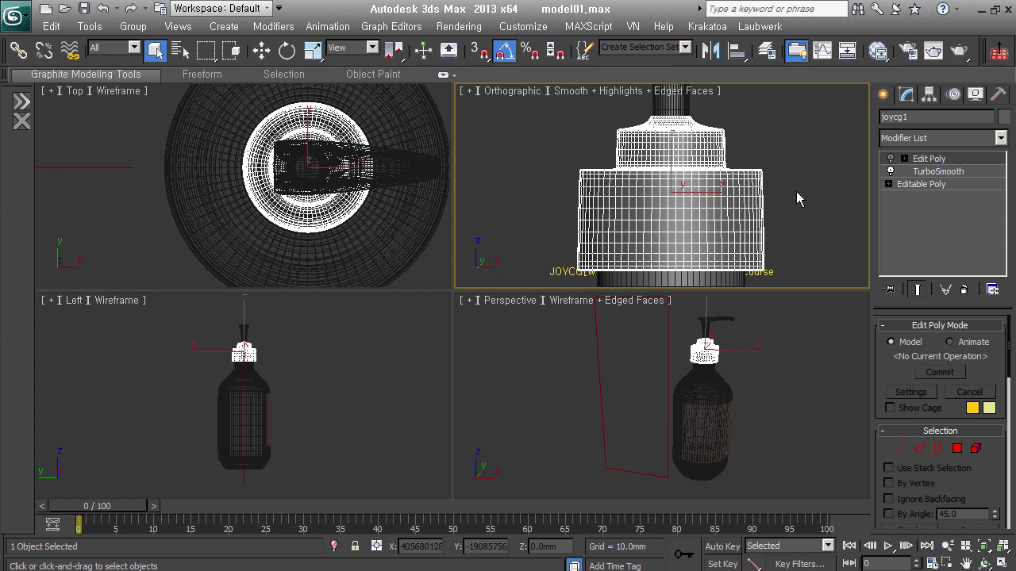
# - Select the pump head joycg002, showing its TurboSmooth at 2 iterations over Editable Poly
pyautogui.moveTo(786, 256); pyautogui.dragTo(778, 239, button='middle')
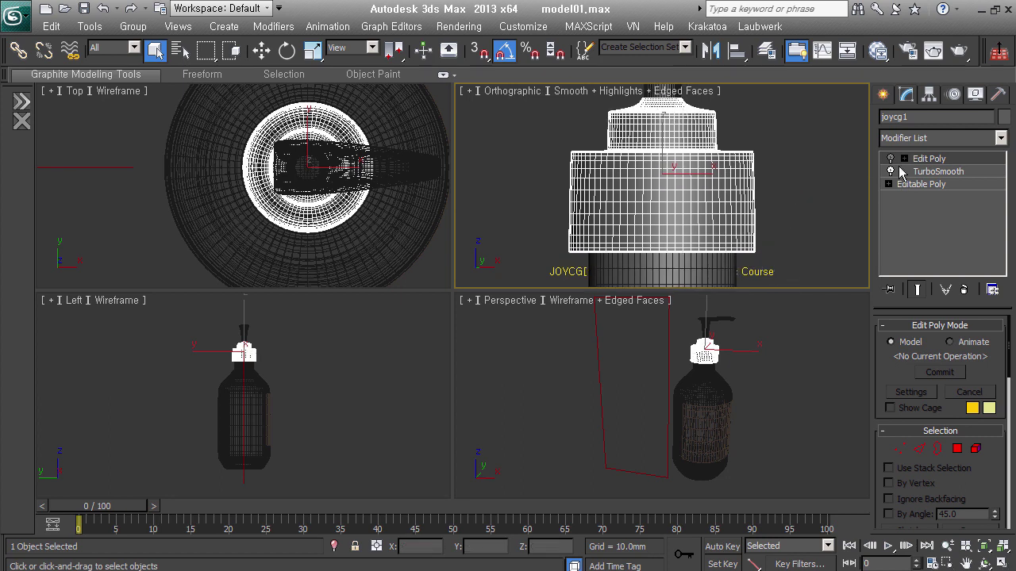
pyautogui.moveTo(709, 185); pyautogui.dragTo(718, 214, button='middle')
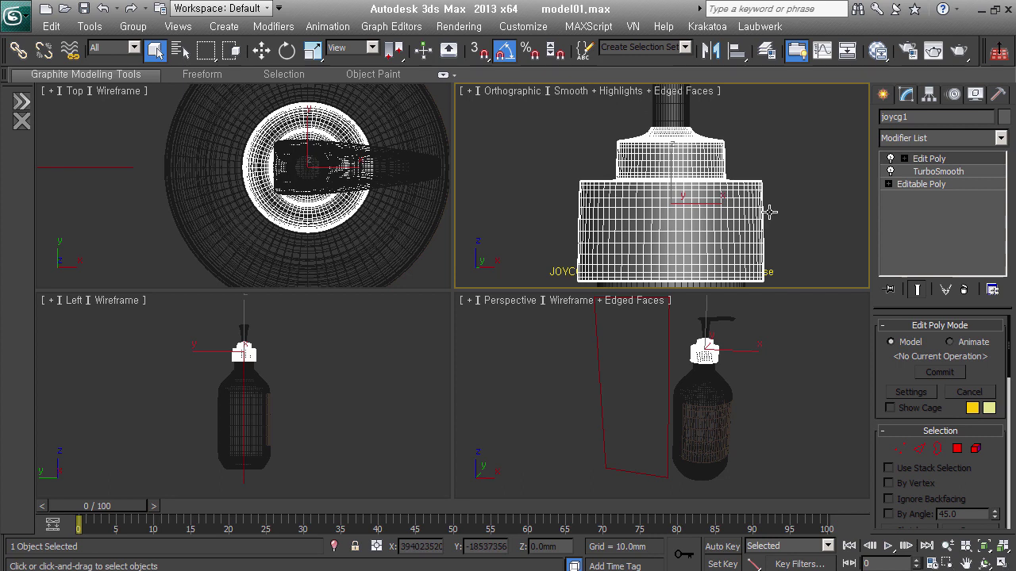
pyautogui.scroll(-2, 767, 213)
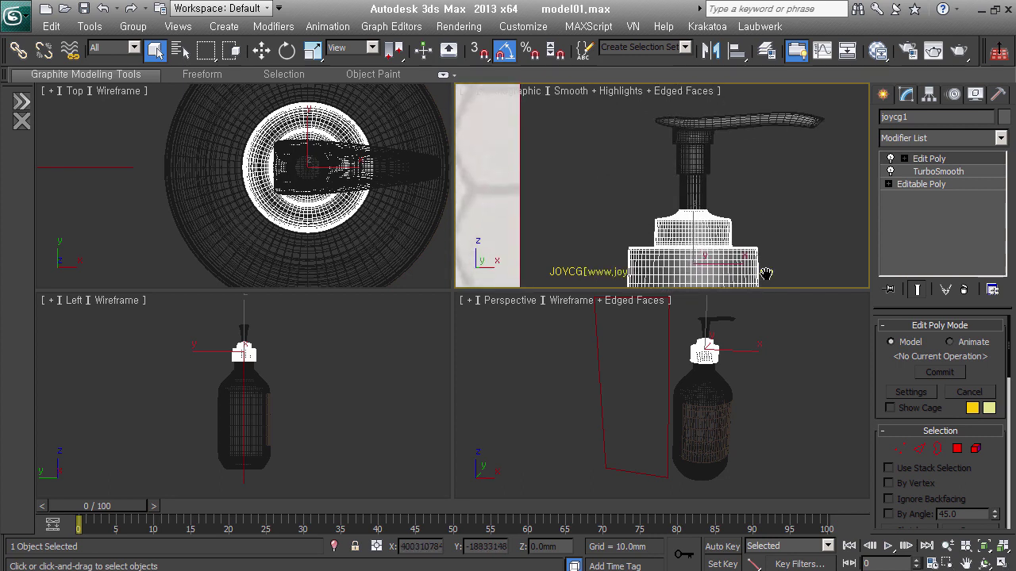
pyautogui.moveTo(715, 169)
pyautogui.mouseDown(button='middle')
pyautogui.moveTo(708, 191)
pyautogui.moveTo(701, 181)
pyautogui.mouseUp(button='middle')
pyautogui.click(707, 190)
pyautogui.scroll(2, 704, 184)
pyautogui.scroll(2, 703, 178)
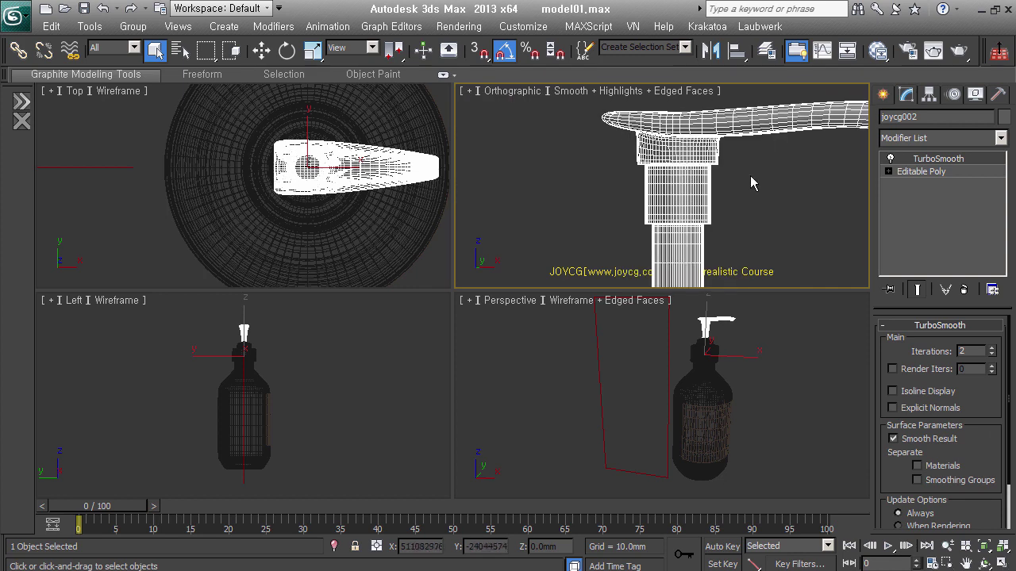
# - Turn off the pump head's TurboSmooth to reveal its low-poly cage
pyautogui.scroll(-1, 749, 245)
pyautogui.scroll(-2, 780, 199)
pyautogui.keyDown('alt'); pyautogui.moveTo(780, 199); pyautogui.dragTo(730, 213, button='middle'); pyautogui.keyUp('alt')
pyautogui.scroll(5, 748, 179)
pyautogui.scroll(3, 749, 179)
pyautogui.scroll(2, 749, 179)
pyautogui.keyDown('alt'); pyautogui.moveTo(796, 196); pyautogui.dragTo(746, 200, button='middle'); pyautogui.keyUp('alt')
pyautogui.click(890, 160)
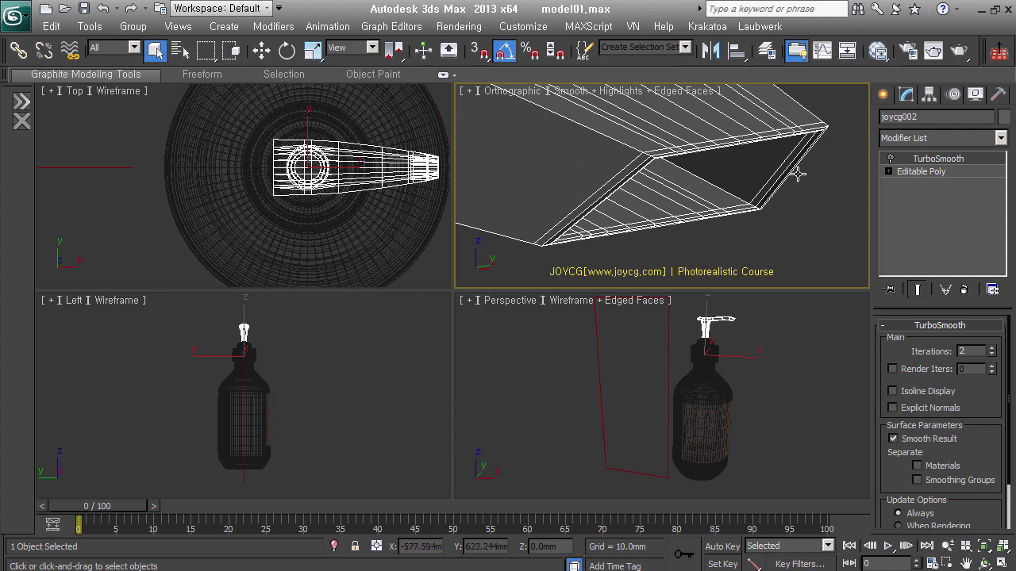
# - Orbit and zoom around the nozzle and column top to inspect the cage edges
pyautogui.scroll(2, 666, 174)
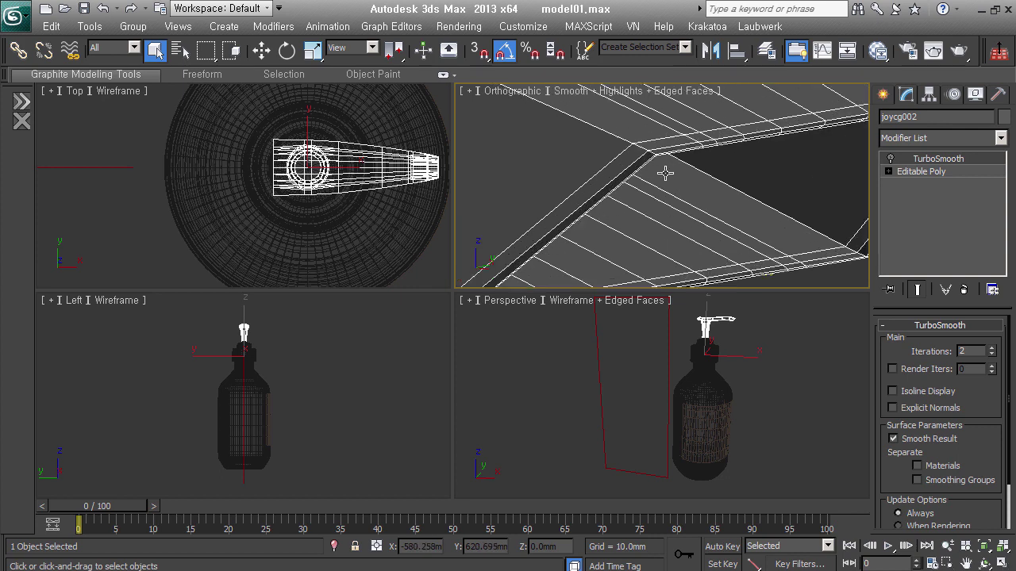
pyautogui.scroll(2, 664, 170)
pyautogui.scroll(2, 667, 178)
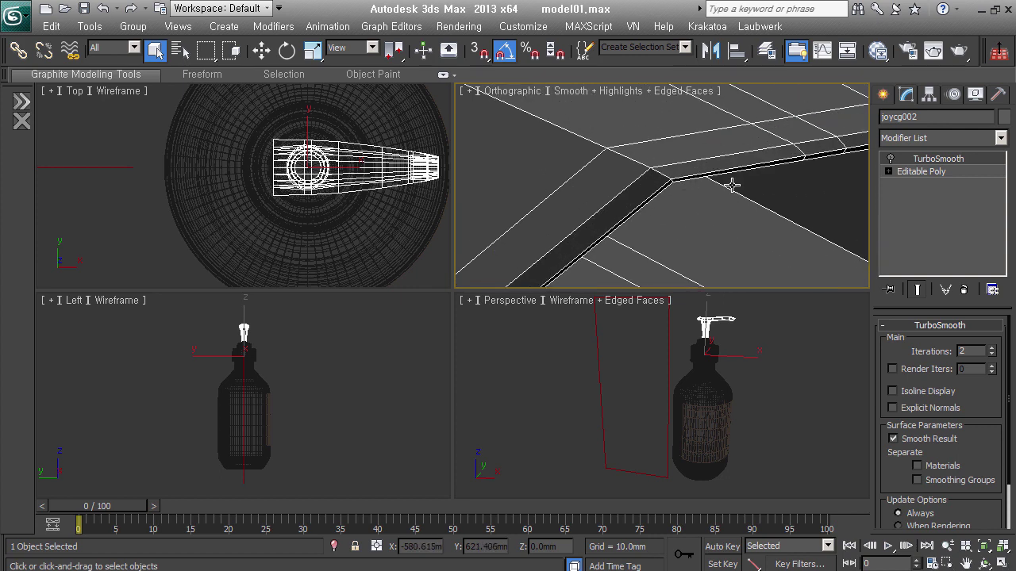
pyautogui.keyDown('alt'); pyautogui.moveTo(805, 172); pyautogui.dragTo(746, 168, button='middle'); pyautogui.keyUp('alt')
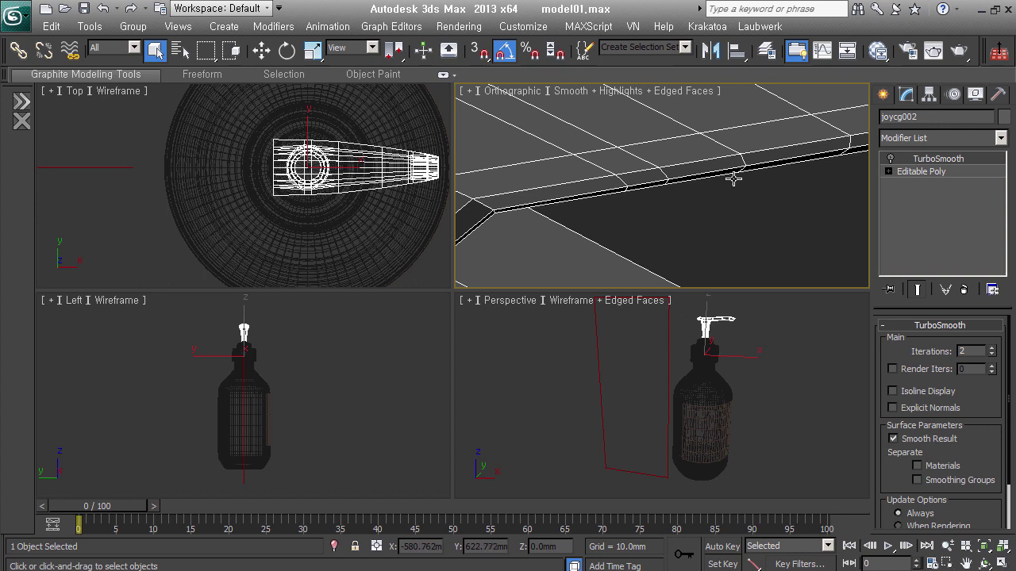
pyautogui.scroll(-2, 738, 181)
pyautogui.scroll(-4, 741, 186)
pyautogui.scroll(-2, 635, 187)
pyautogui.keyDown('alt'); pyautogui.moveTo(625, 182); pyautogui.dragTo(708, 178, button='middle'); pyautogui.keyUp('alt')
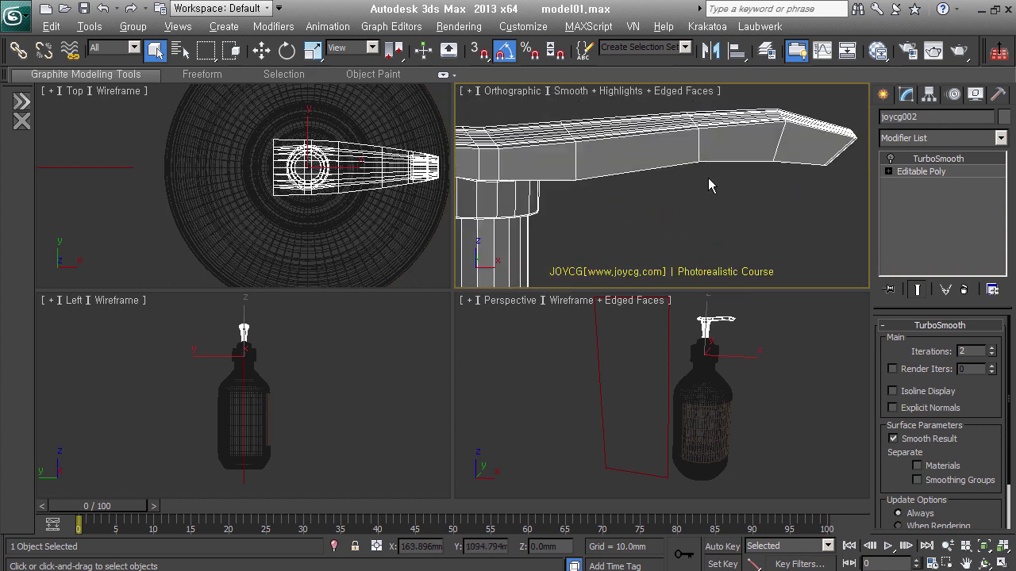
pyautogui.scroll(2, 697, 179)
pyautogui.scroll(2, 697, 179)
pyautogui.scroll(2, 696, 180)
pyautogui.scroll(2, 697, 179)
pyautogui.keyDown('alt'); pyautogui.moveTo(697, 180); pyautogui.dragTo(694, 121, button='middle'); pyautogui.keyUp('alt')
pyautogui.scroll(3, 732, 173)
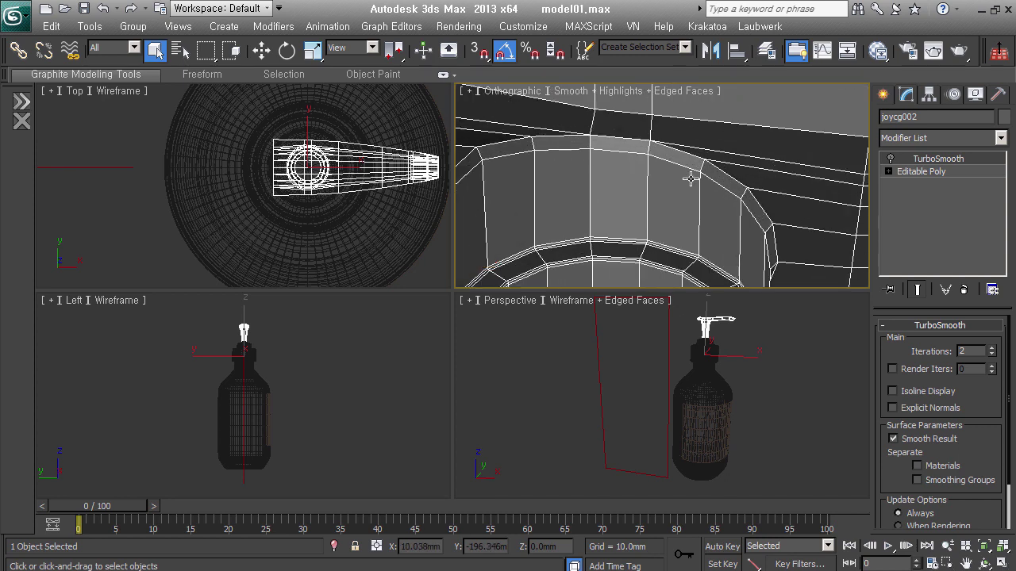
# - Move down to the pump head's Editable Poly level, viewing the neck ring
pyautogui.keyDown('alt'); pyautogui.moveTo(709, 170); pyautogui.dragTo(774, 174, button='middle'); pyautogui.keyUp('alt')
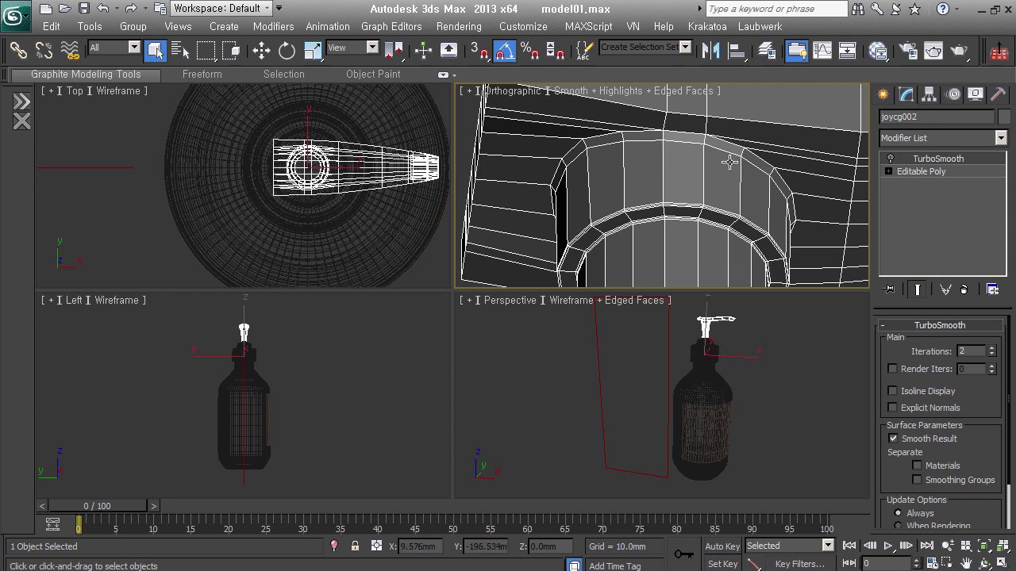
pyautogui.moveTo(805, 251)
pyautogui.keyDown('alt'); pyautogui.mouseDown(button='middle')
pyautogui.moveTo(796, 301)
pyautogui.moveTo(796, 273)
pyautogui.mouseUp(button='middle'); pyautogui.keyUp('alt')
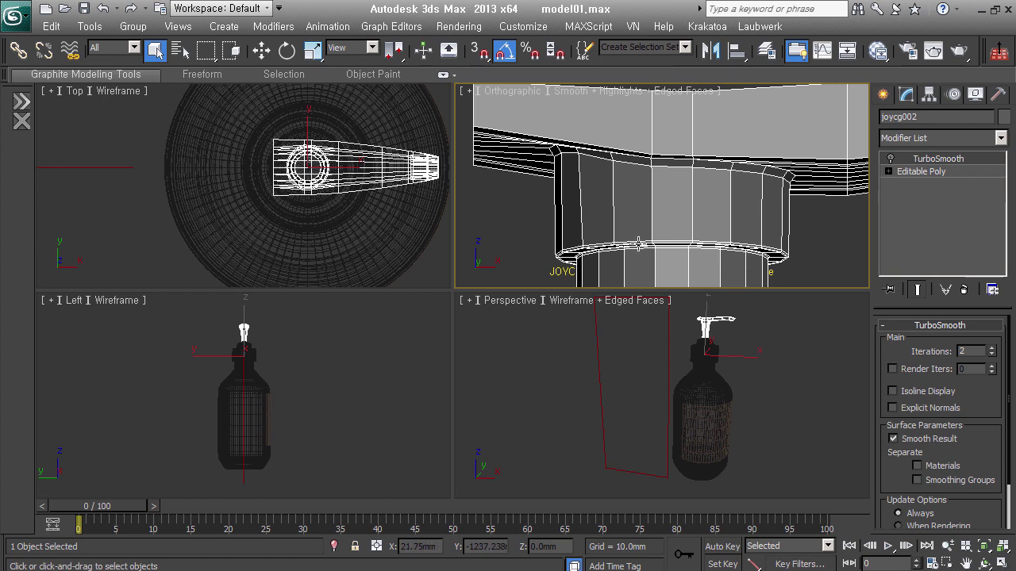
pyautogui.moveTo(624, 242)
pyautogui.keyDown('alt'); pyautogui.mouseDown(button='middle')
pyautogui.moveTo(676, 222)
pyautogui.moveTo(706, 244)
pyautogui.mouseUp(button='middle'); pyautogui.keyUp('alt')
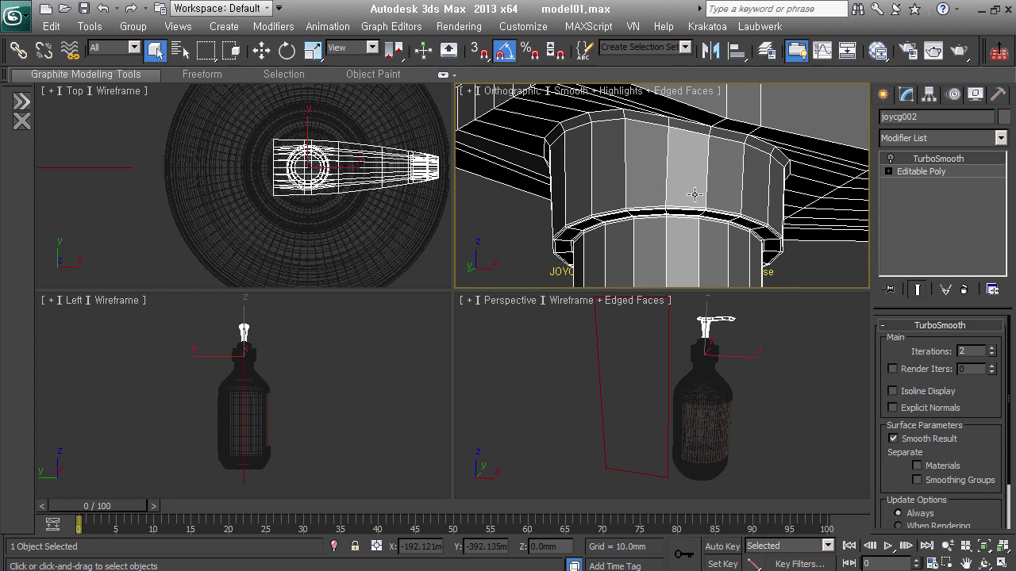
pyautogui.moveTo(694, 195)
pyautogui.keyDown('alt'); pyautogui.mouseDown(button='middle')
pyautogui.moveTo(702, 268)
pyautogui.moveTo(711, 249)
pyautogui.mouseUp(button='middle'); pyautogui.keyUp('alt')
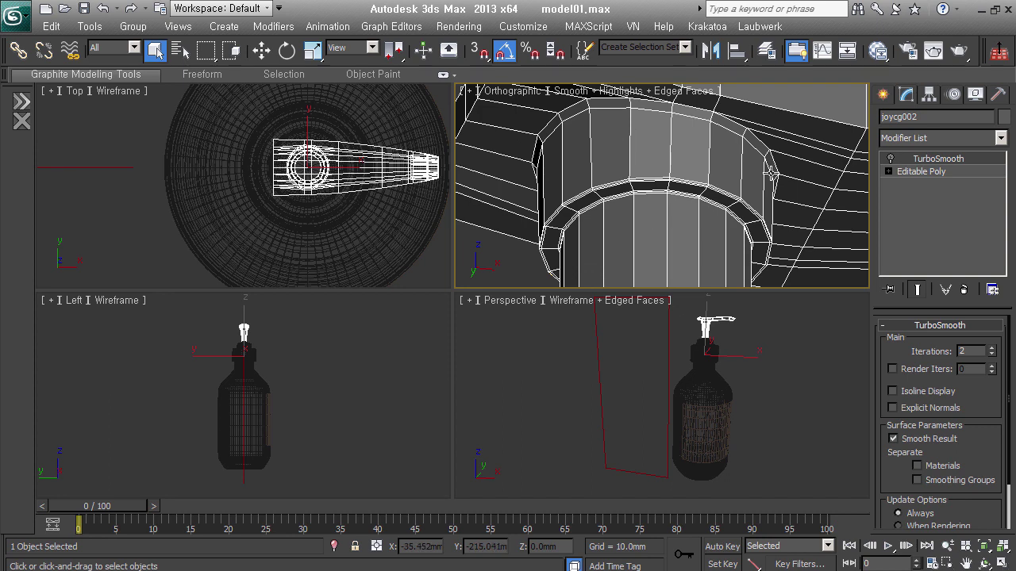
pyautogui.keyDown('alt'); pyautogui.moveTo(748, 196); pyautogui.dragTo(738, 208, button='middle'); pyautogui.keyUp('alt')
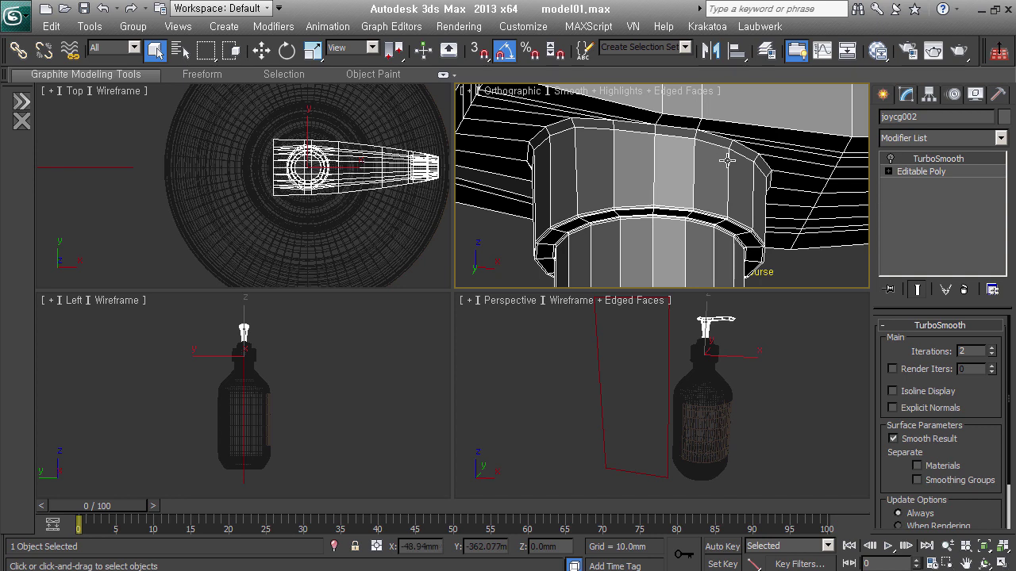
pyautogui.click(973, 189)
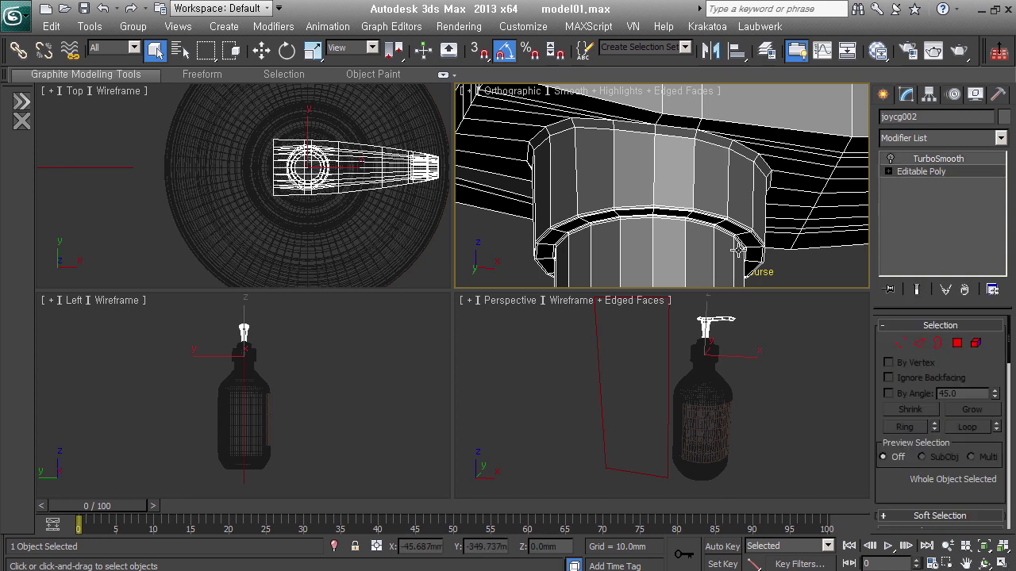
pyautogui.hotkey('alt', 'x')
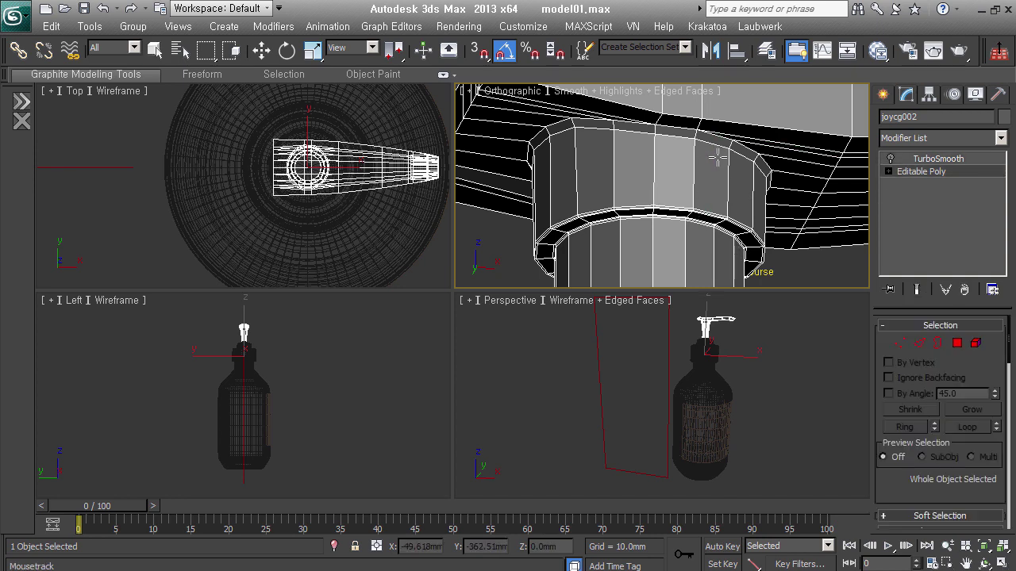
pyautogui.keyDown('alt'); pyautogui.moveTo(717, 158); pyautogui.dragTo(730, 147, button='middle'); pyautogui.keyUp('alt')
pyautogui.rightClick(730, 147)
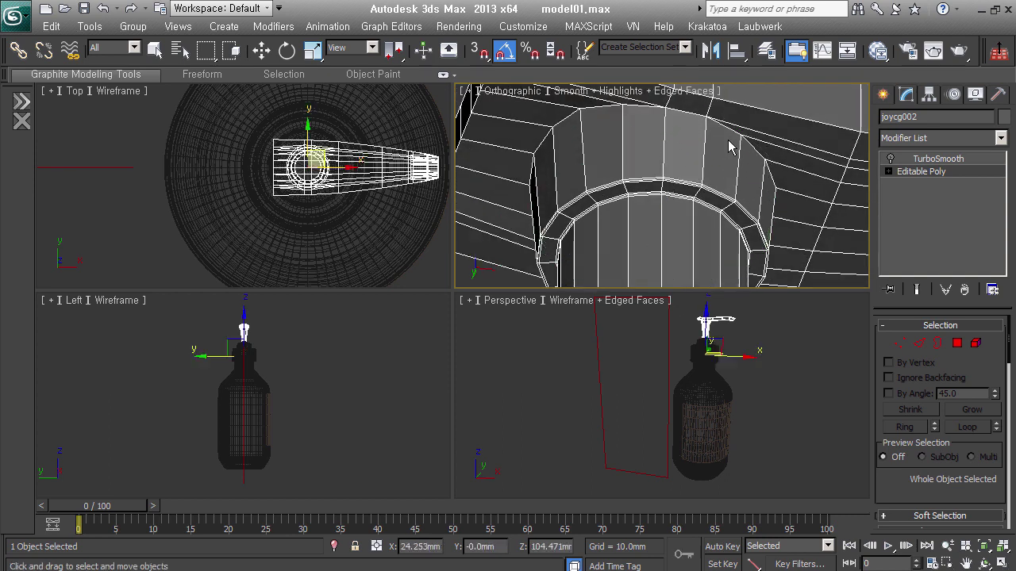
pyautogui.keyDown('alt'); pyautogui.moveTo(741, 148); pyautogui.dragTo(801, 131, button='middle'); pyautogui.keyUp('alt')
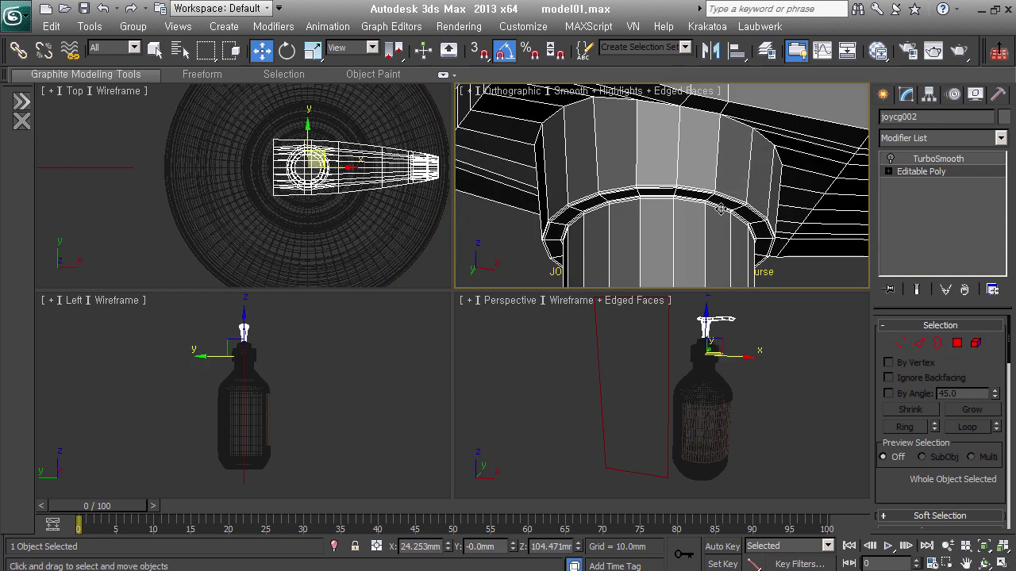
# - At Edge level, select the cap rim's edge loop and add more rim edges
pyautogui.press('2')
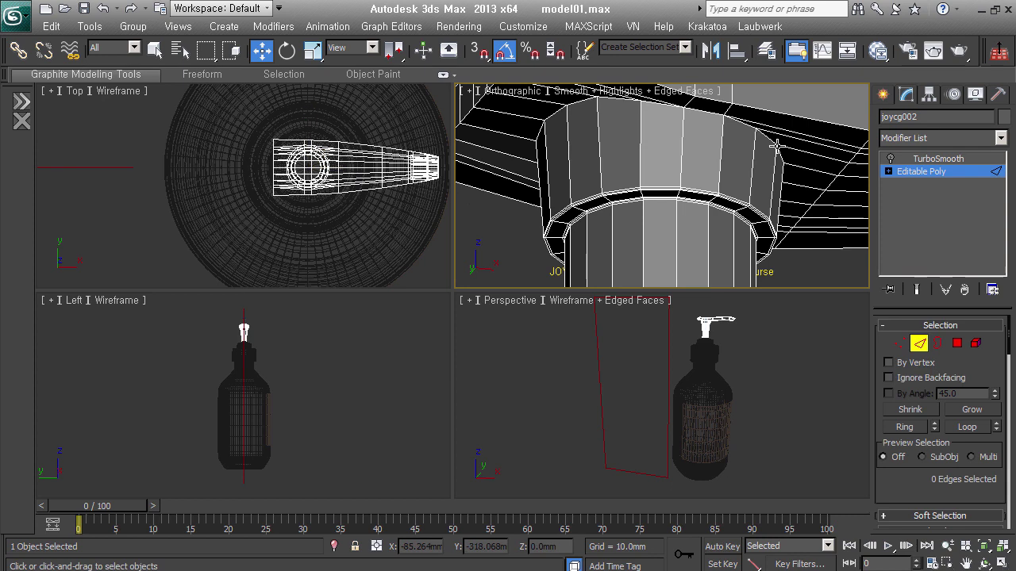
pyautogui.click(785, 169)
pyautogui.keyDown('shift'); pyautogui.click(784, 169); pyautogui.keyUp('shift')
pyautogui.moveTo(785, 169)
pyautogui.keyDown('alt'); pyautogui.mouseDown(button='middle')
pyautogui.moveTo(794, 186)
pyautogui.moveTo(746, 170)
pyautogui.moveTo(762, 191)
pyautogui.moveTo(685, 163)
pyautogui.moveTo(827, 208)
pyautogui.mouseUp(button='middle'); pyautogui.keyUp('alt')
pyautogui.keyDown('shift'); pyautogui.click(683, 152); pyautogui.keyUp('shift')
pyautogui.moveTo(771, 185)
pyautogui.keyDown('alt'); pyautogui.mouseDown(button='middle')
pyautogui.moveTo(770, 213)
pyautogui.moveTo(782, 227)
pyautogui.moveTo(997, 268)
pyautogui.mouseUp(button='middle'); pyautogui.keyUp('alt')
pyautogui.keyDown('ctrl'); pyautogui.click(751, 188); pyautogui.keyUp('ctrl')
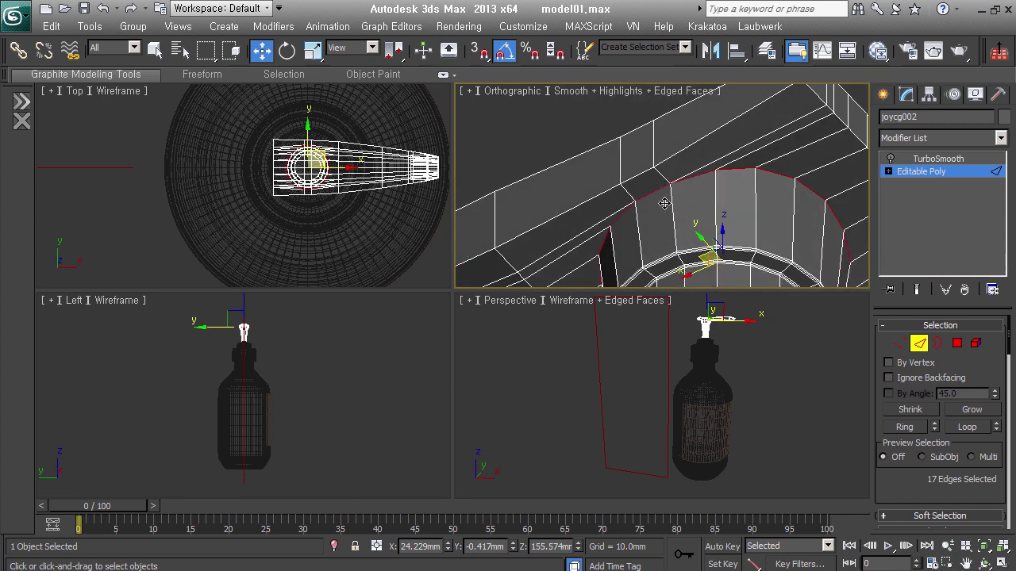
pyautogui.keyDown('alt'); pyautogui.moveTo(670, 208); pyautogui.dragTo(873, 262, button='middle'); pyautogui.keyUp('alt')
# - At Polygon level, select the full ring of polygons around the cylinder
pyautogui.click(943, 342)
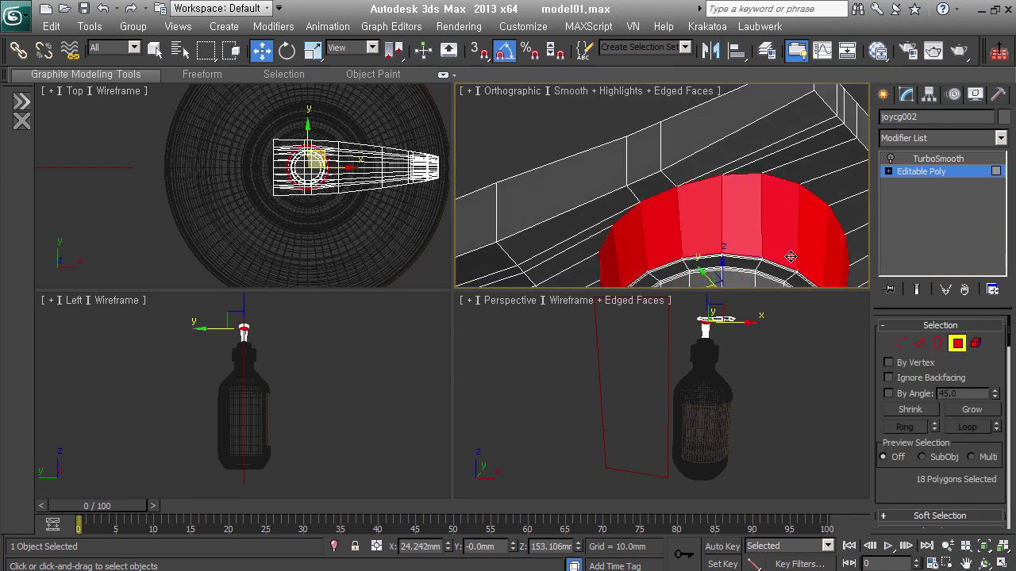
pyautogui.moveTo(789, 244)
pyautogui.keyDown('alt'); pyautogui.mouseDown(button='middle')
pyautogui.moveTo(772, 276)
pyautogui.moveTo(759, 191)
pyautogui.moveTo(782, 179)
pyautogui.mouseUp(button='middle'); pyautogui.keyUp('alt')
pyautogui.click(771, 276)
pyautogui.click(779, 181)
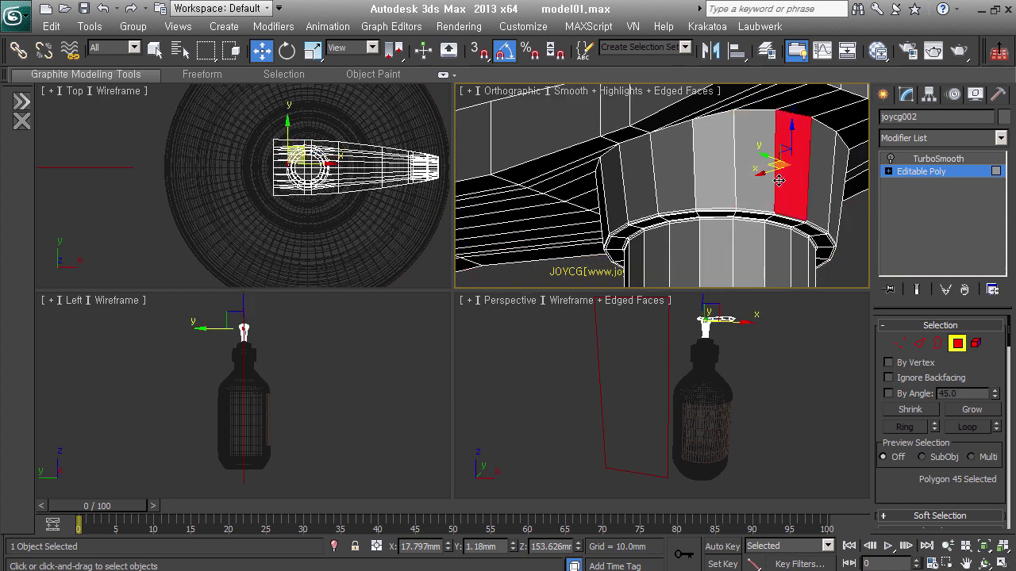
pyautogui.keyDown('shift'); pyautogui.click(769, 192); pyautogui.keyUp('shift')
pyautogui.keyDown('alt'); pyautogui.moveTo(780, 218); pyautogui.dragTo(786, 198, button='middle'); pyautogui.keyUp('alt')
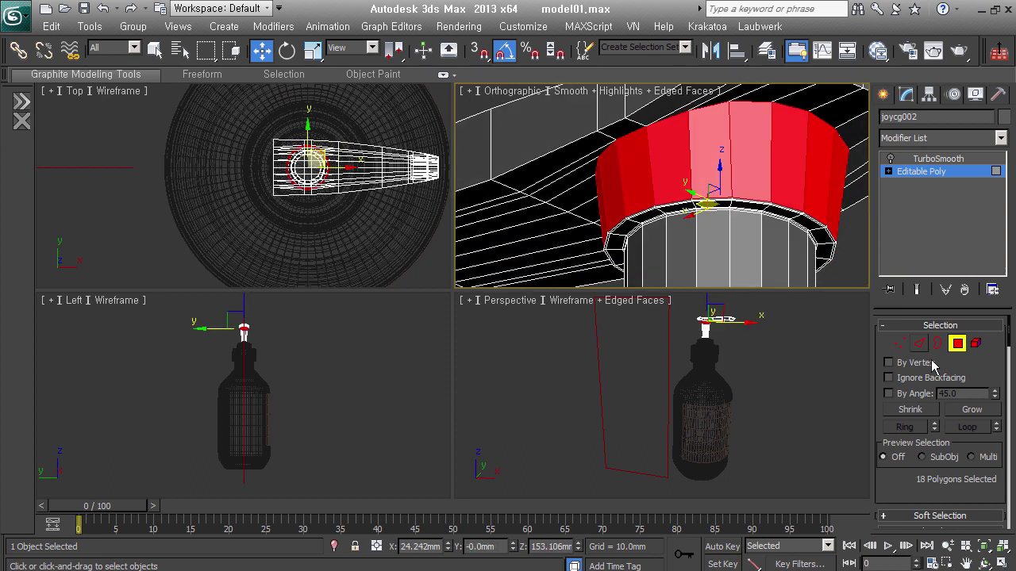
# - Convert the ring to its edges, drop the bottom loop, clear selection, and start Swift Loop
pyautogui.press('2')
pyautogui.keyDown('alt'); pyautogui.moveTo(794, 270); pyautogui.dragTo(794, 248, button='middle'); pyautogui.keyUp('alt')
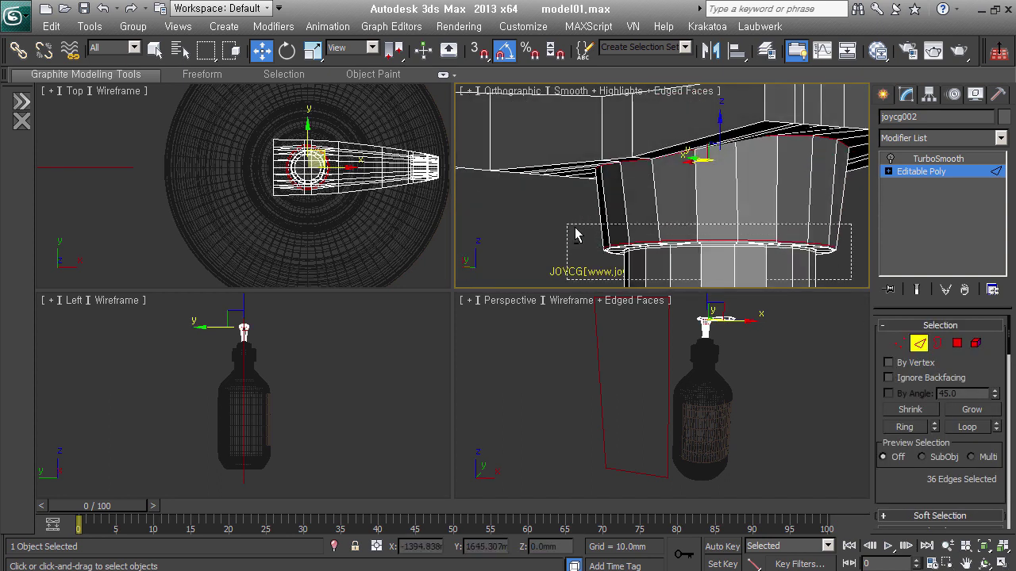
pyautogui.keyDown('alt'); pyautogui.doubleClick(627, 248); pyautogui.keyUp('alt')
pyautogui.keyDown('alt'); pyautogui.moveTo(626, 248); pyautogui.dragTo(693, 135, button='middle'); pyautogui.keyUp('alt')
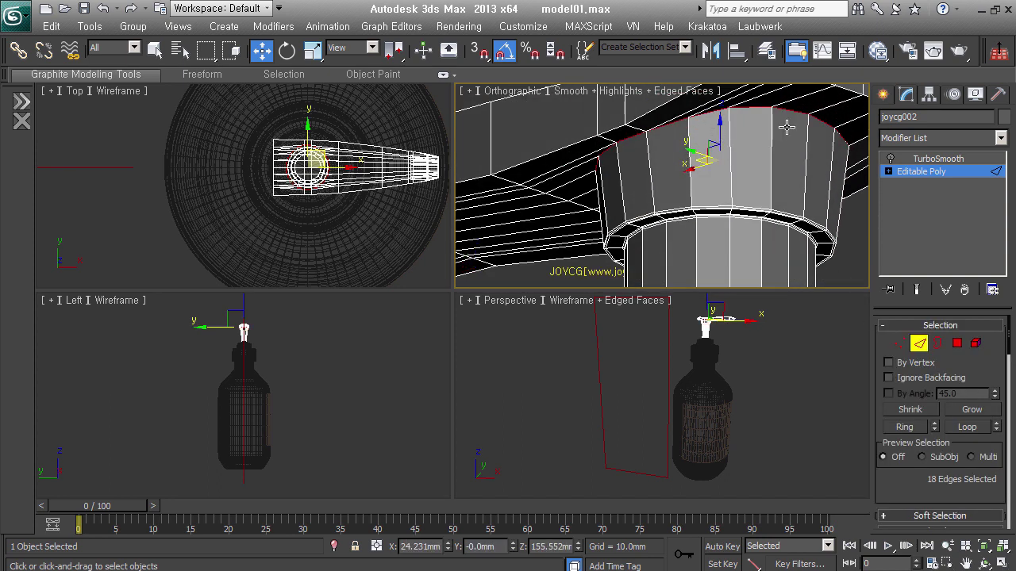
pyautogui.keyDown('alt'); pyautogui.moveTo(801, 215); pyautogui.dragTo(842, 280, button='middle'); pyautogui.keyUp('alt')
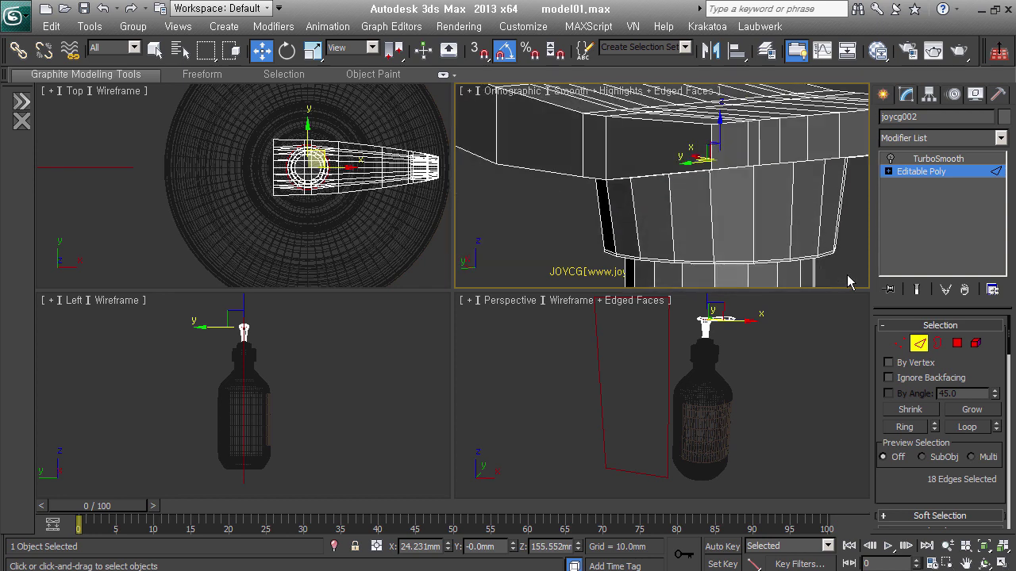
pyautogui.click(847, 282)
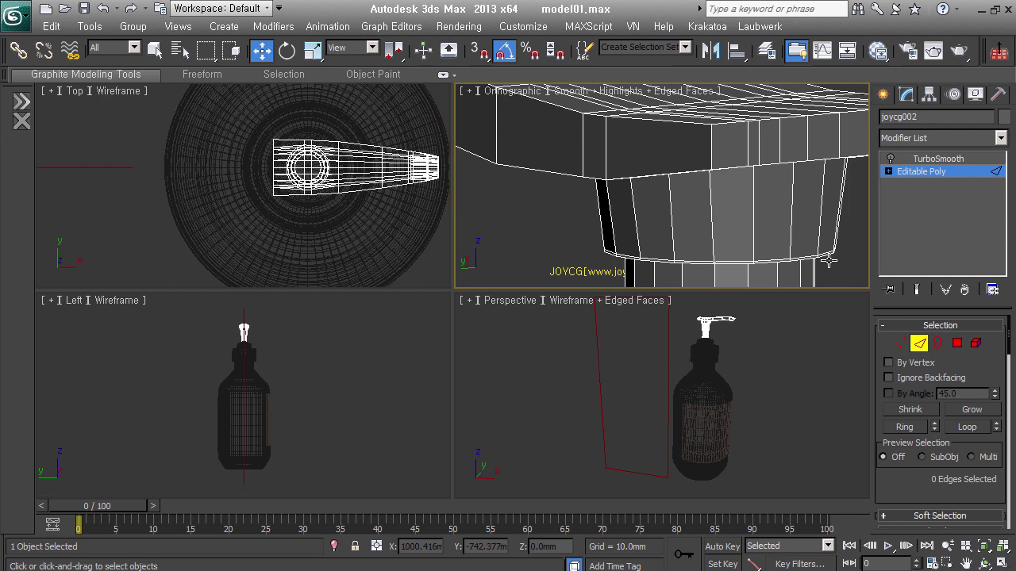
pyautogui.hotkey('alt', 'c')
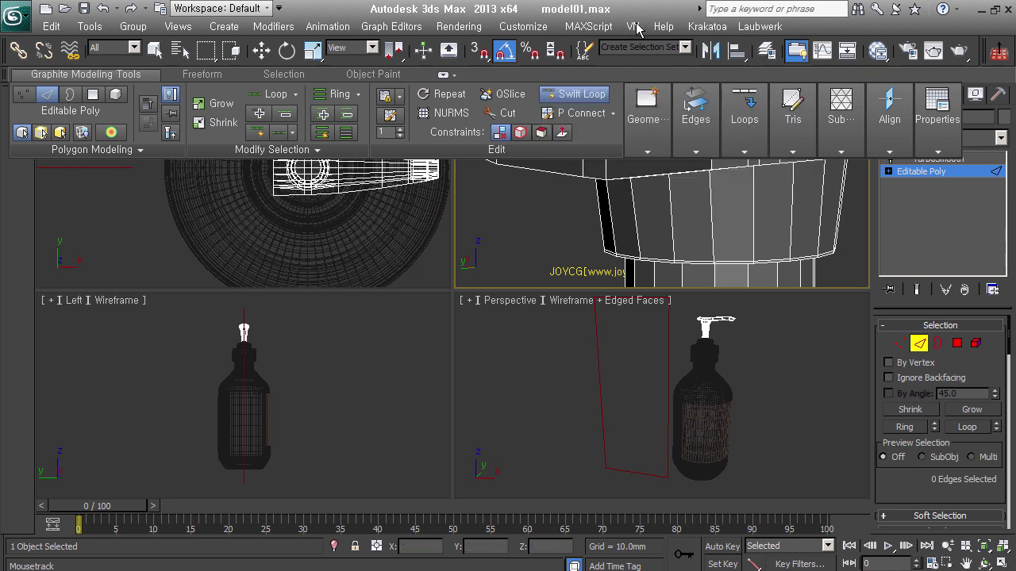
# - Insert a new 18-edge loop around the pump head collar with Swift Loop
pyautogui.moveTo(631, 222); pyautogui.dragTo(560, 241, button='middle')
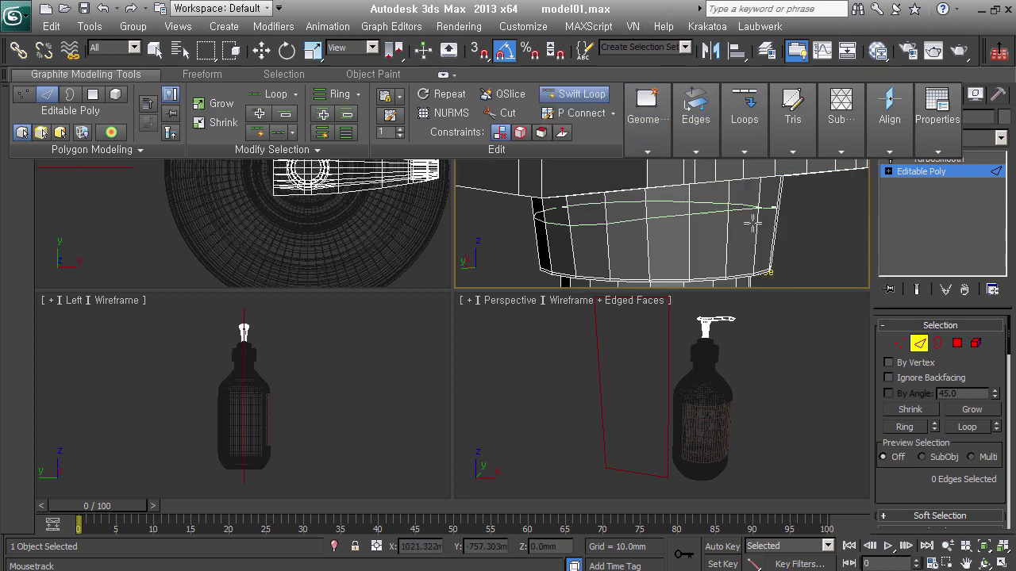
pyautogui.scroll(2, 760, 229)
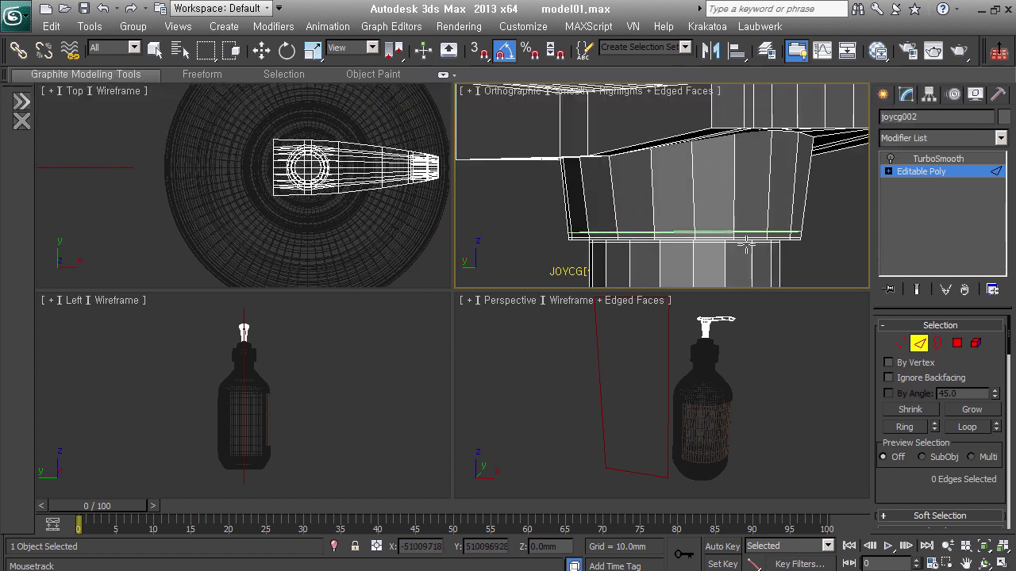
pyautogui.click(747, 246)
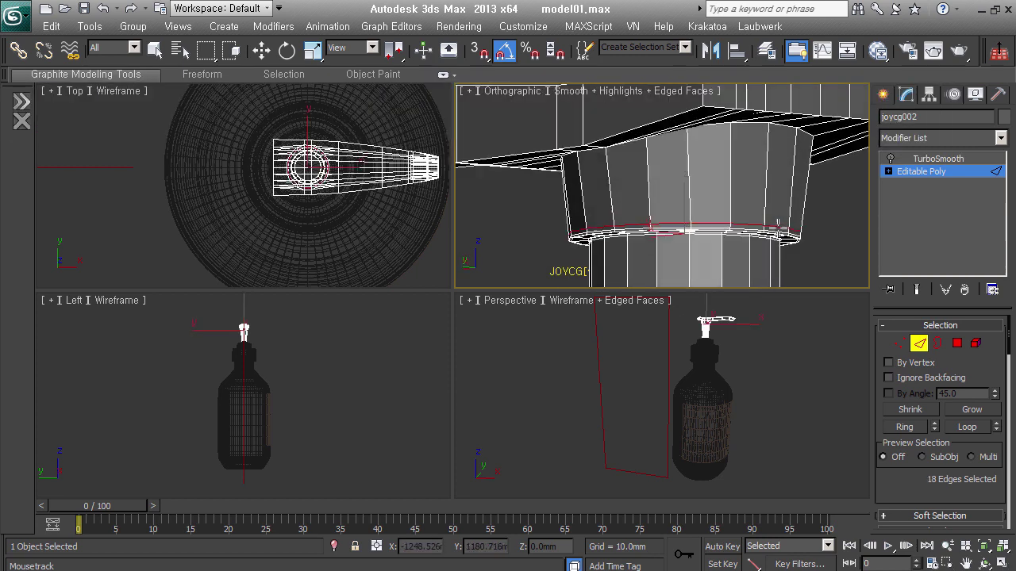
pyautogui.keyDown('alt'); pyautogui.moveTo(747, 246); pyautogui.dragTo(696, 196, button='middle'); pyautogui.keyUp('alt')
pyautogui.press('w')
pyautogui.moveTo(696, 196); pyautogui.dragTo(703, 152)
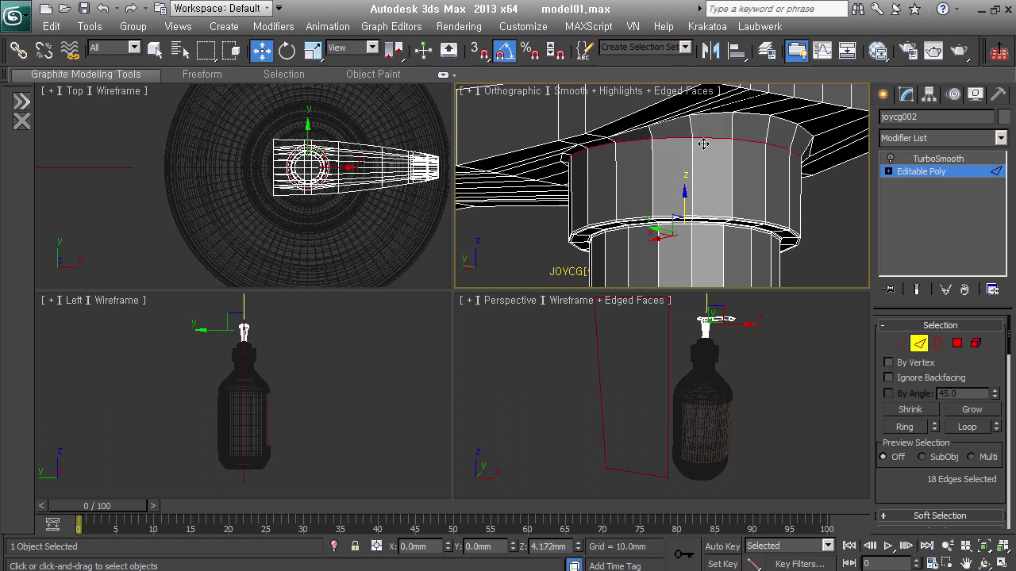
pyautogui.rightClick(703, 152)
# - Slide the new edge loop up near the top of the collar
pyautogui.keyDown('alt'); pyautogui.moveTo(702, 166); pyautogui.dragTo(777, 162, button='middle'); pyautogui.keyUp('alt')
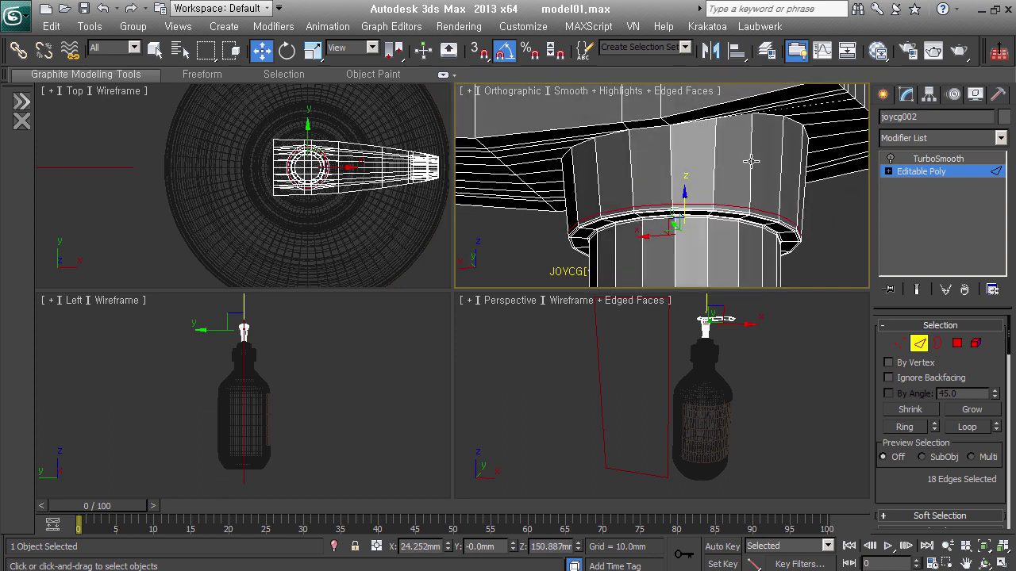
pyautogui.keyDown('alt'); pyautogui.moveTo(773, 210); pyautogui.dragTo(712, 213, button='middle'); pyautogui.keyUp('alt')
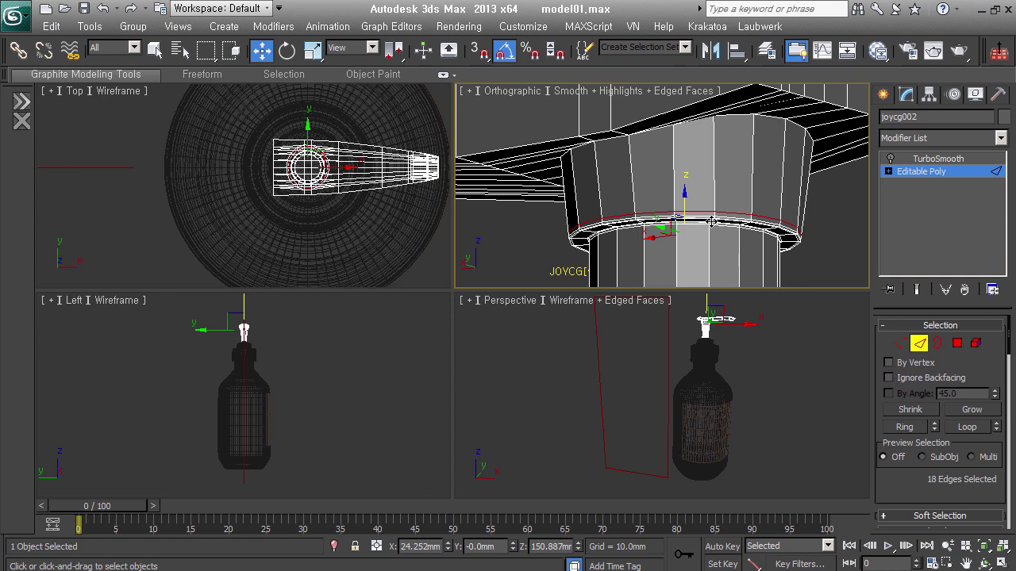
pyautogui.press('q')
pyautogui.moveTo(699, 222); pyautogui.dragTo(718, 135)
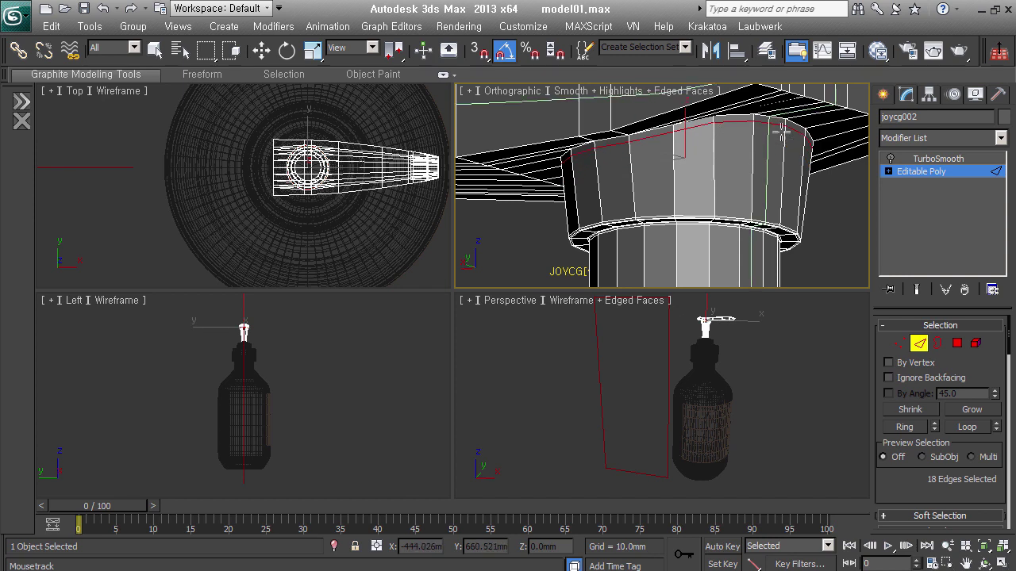
pyautogui.press('w')
pyautogui.scroll(2, 673, 171)
# - Scale the new collar edge loop slightly
pyautogui.rightClick(673, 206)
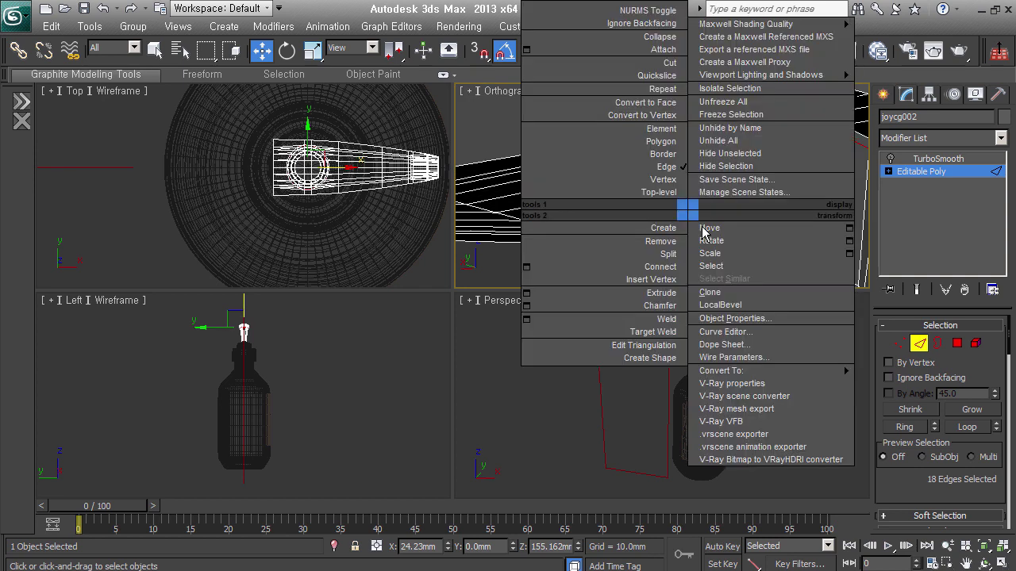
pyautogui.click(720, 257)
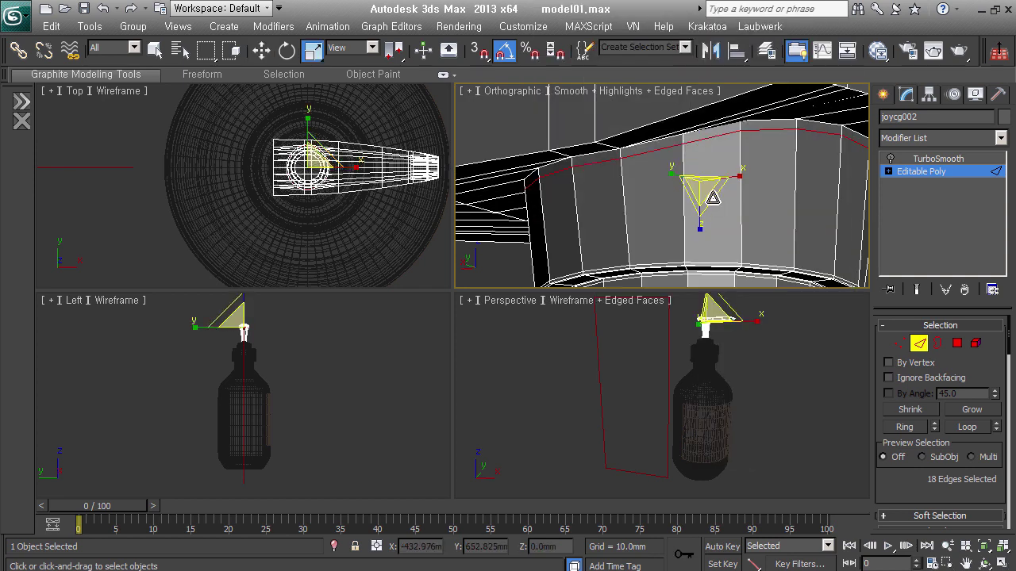
pyautogui.moveTo(715, 199); pyautogui.dragTo(724, 208)
pyautogui.moveTo(725, 208)
pyautogui.keyDown('alt'); pyautogui.mouseDown(button='middle')
pyautogui.moveTo(698, 219)
pyautogui.moveTo(856, 216)
pyautogui.mouseUp(button='middle'); pyautogui.keyUp('alt')
# - Exit Edge level and view the pump head's smoothed TurboSmooth result with Edged Faces off
pyautogui.click(968, 185)
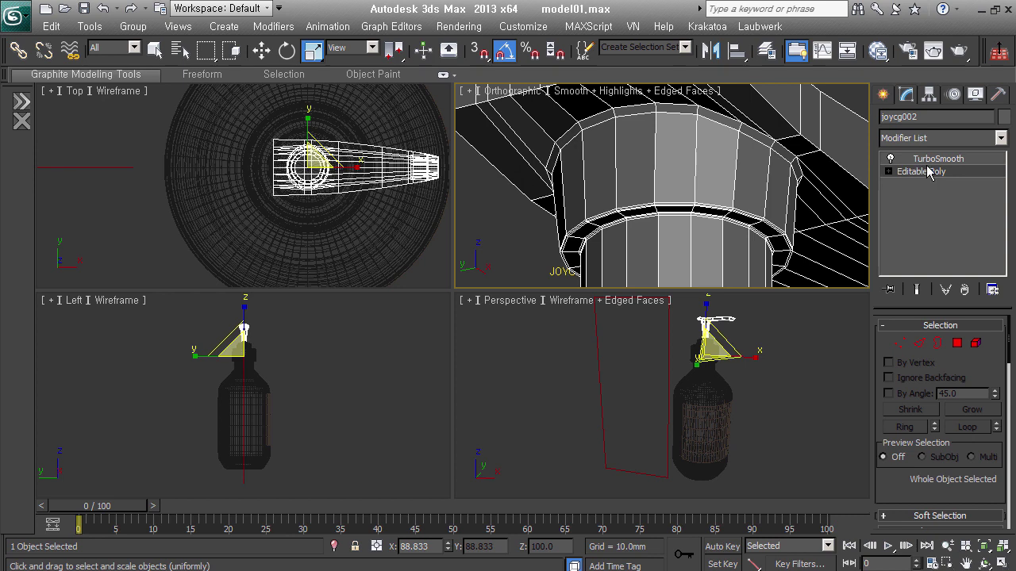
pyautogui.click(929, 159)
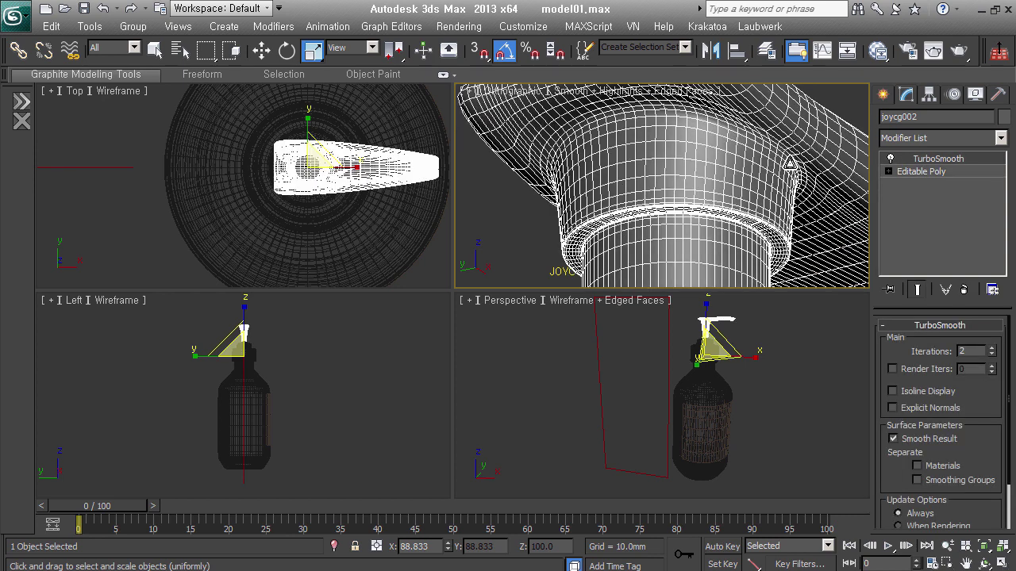
pyautogui.scroll(-2, 685, 185)
pyautogui.scroll(-1, 696, 220)
pyautogui.moveTo(761, 224)
pyautogui.keyDown('alt'); pyautogui.mouseDown(button='middle')
pyautogui.moveTo(611, 178)
pyautogui.moveTo(667, 178)
pyautogui.moveTo(699, 200)
pyautogui.mouseUp(button='middle'); pyautogui.keyUp('alt')
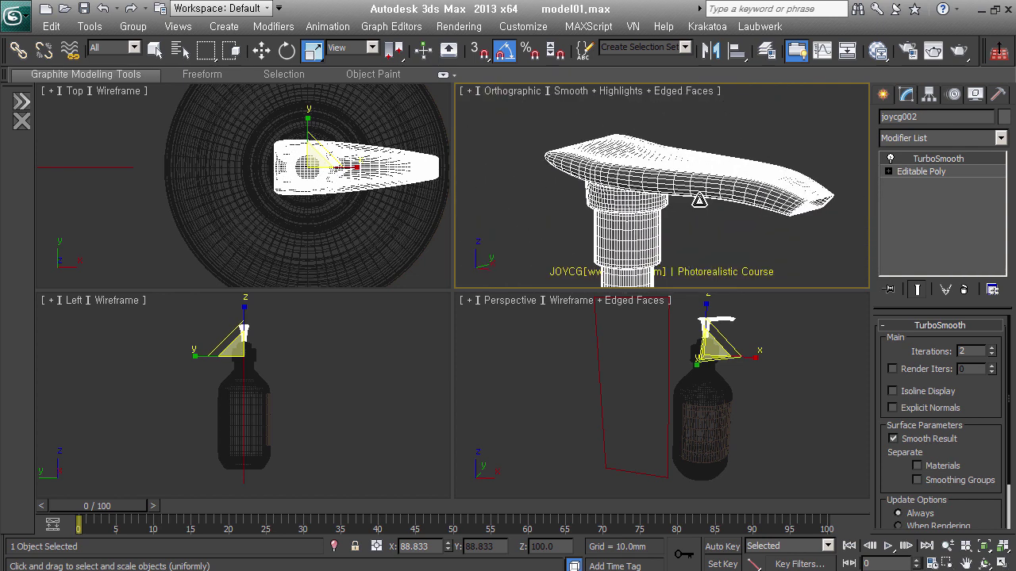
pyautogui.press('F4')
# - Turn the top-right viewport into a close Front view framing the pump head, with the Create panel showing
pyautogui.moveTo(769, 237)
pyautogui.keyDown('alt'); pyautogui.mouseDown(button='middle')
pyautogui.moveTo(695, 221)
pyautogui.moveTo(750, 269)
pyautogui.mouseUp(button='middle'); pyautogui.keyUp('alt')
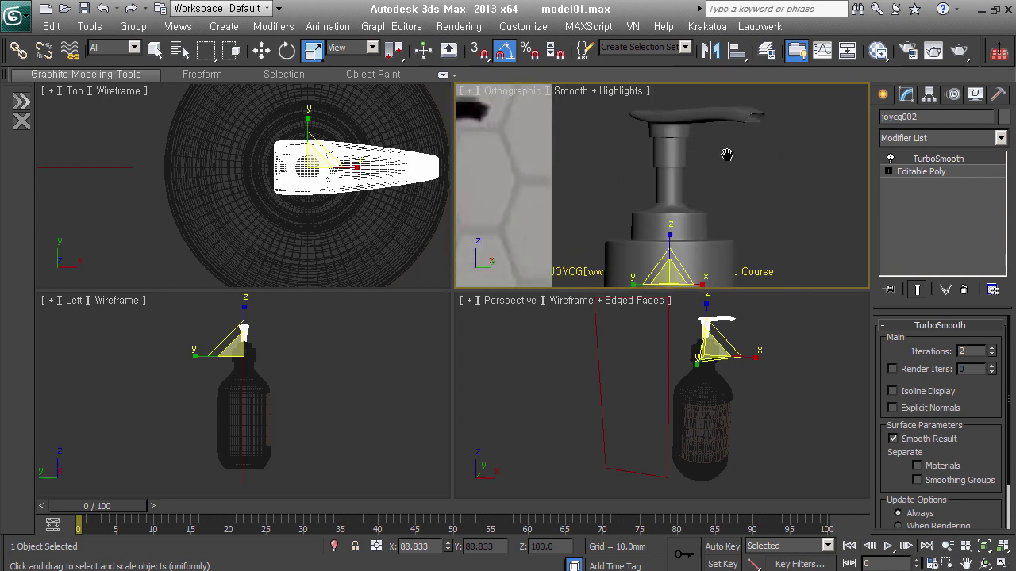
pyautogui.moveTo(669, 170)
pyautogui.mouseDown(button='middle')
pyautogui.moveTo(680, 176)
pyautogui.moveTo(632, 187)
pyautogui.mouseUp(button='middle')
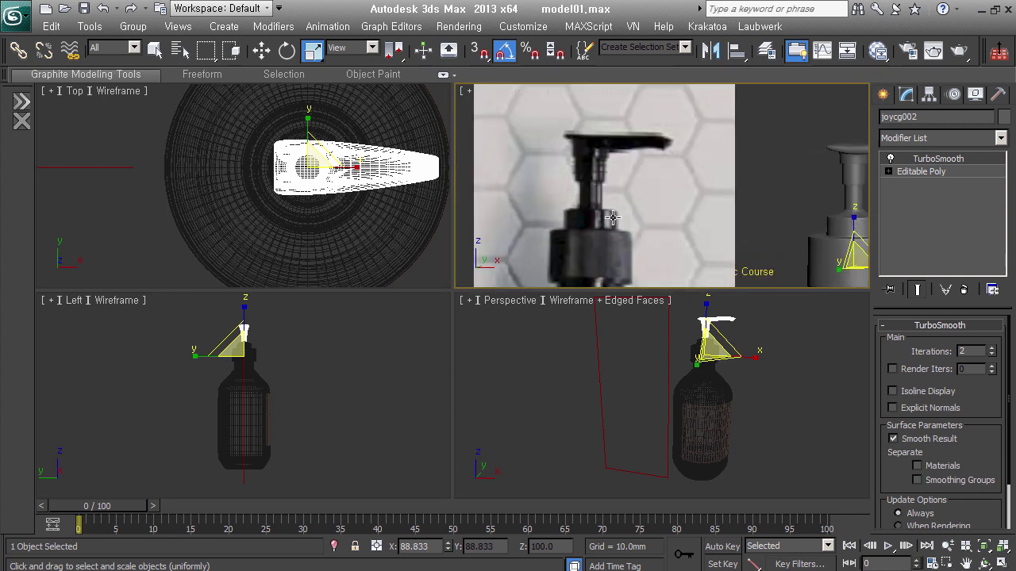
pyautogui.scroll(4, 614, 180)
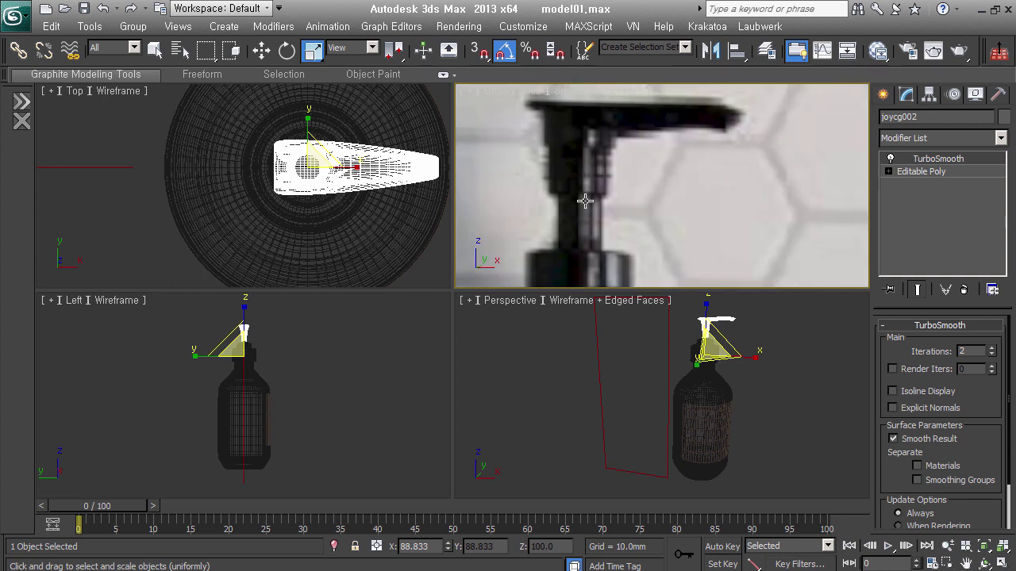
pyautogui.scroll(-2, 577, 175)
pyautogui.scroll(-2, 595, 170)
pyautogui.click(891, 96)
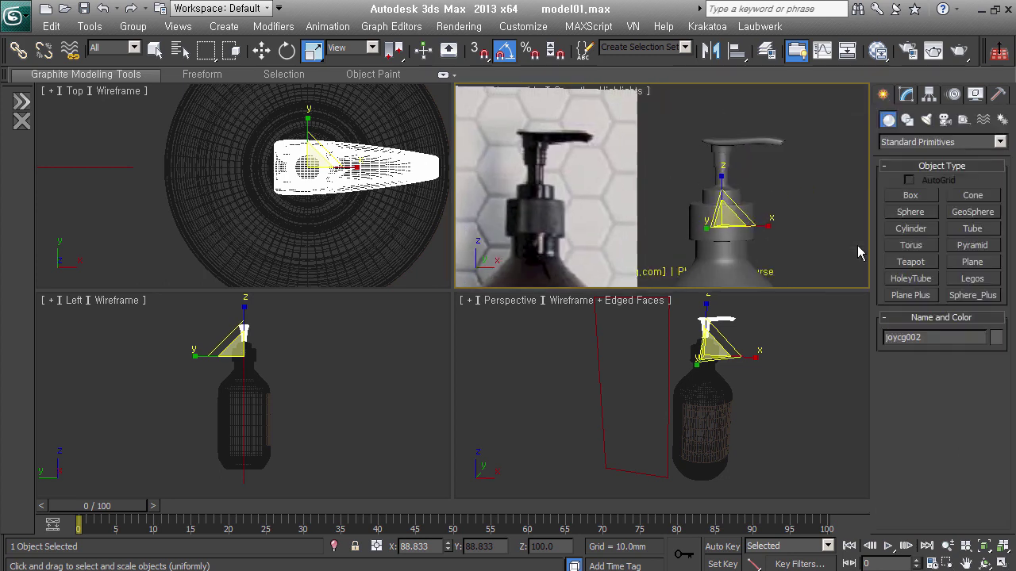
pyautogui.scroll(4, 741, 167)
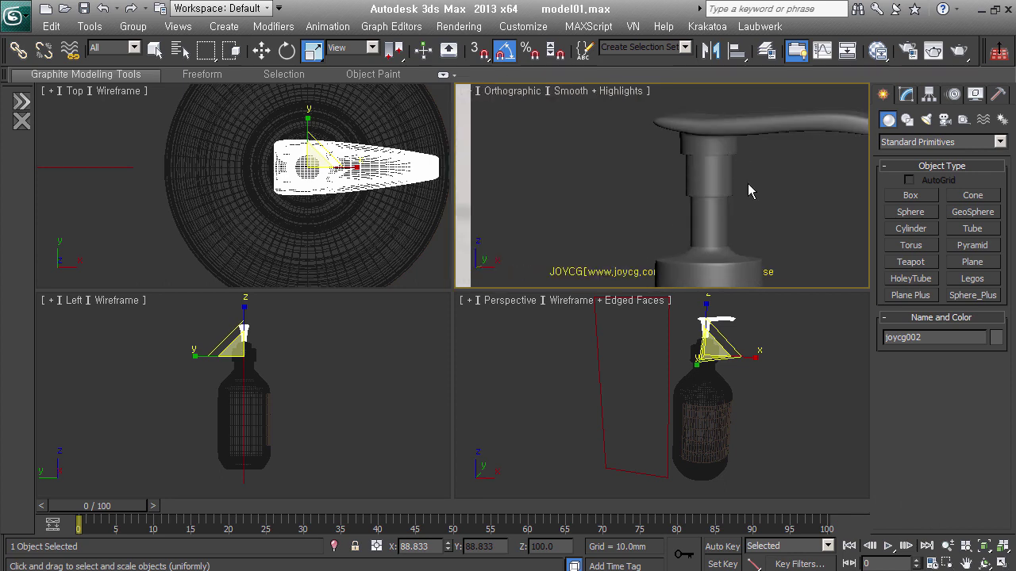
pyautogui.moveTo(732, 233); pyautogui.dragTo(731, 234, button='middle')
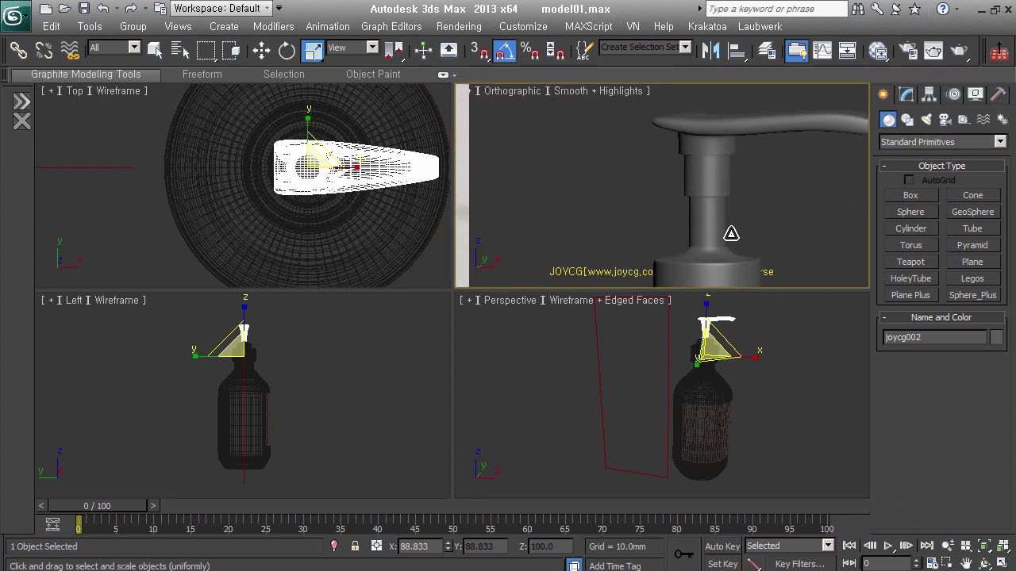
pyautogui.press('f')
pyautogui.press('z')
pyautogui.scroll(2, 616, 165)
pyautogui.scroll(2, 617, 165)
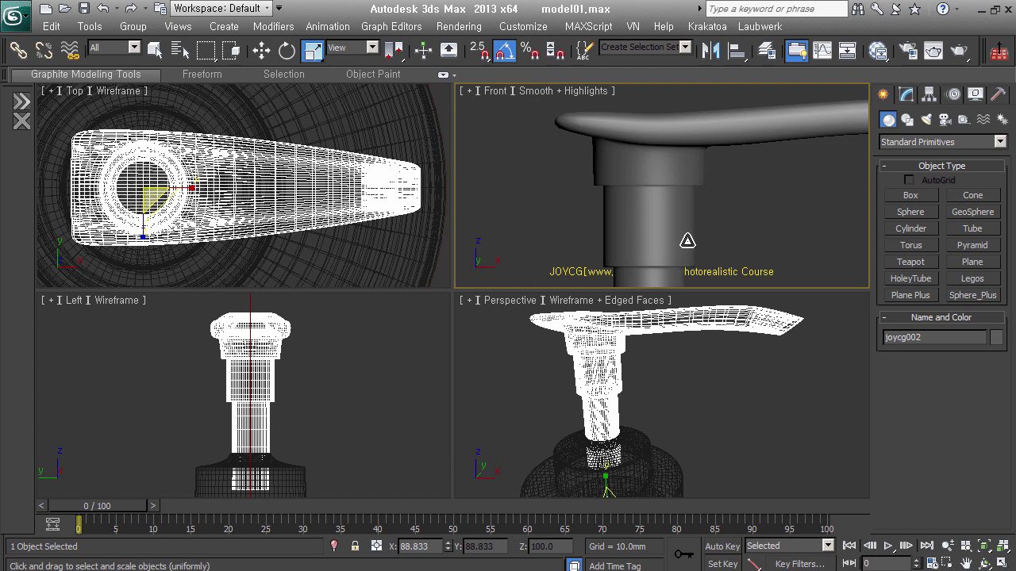
# - Pick the Helix spline tool and draw a trial helix around the pump neck, then cancel it
pyautogui.click(907, 119)
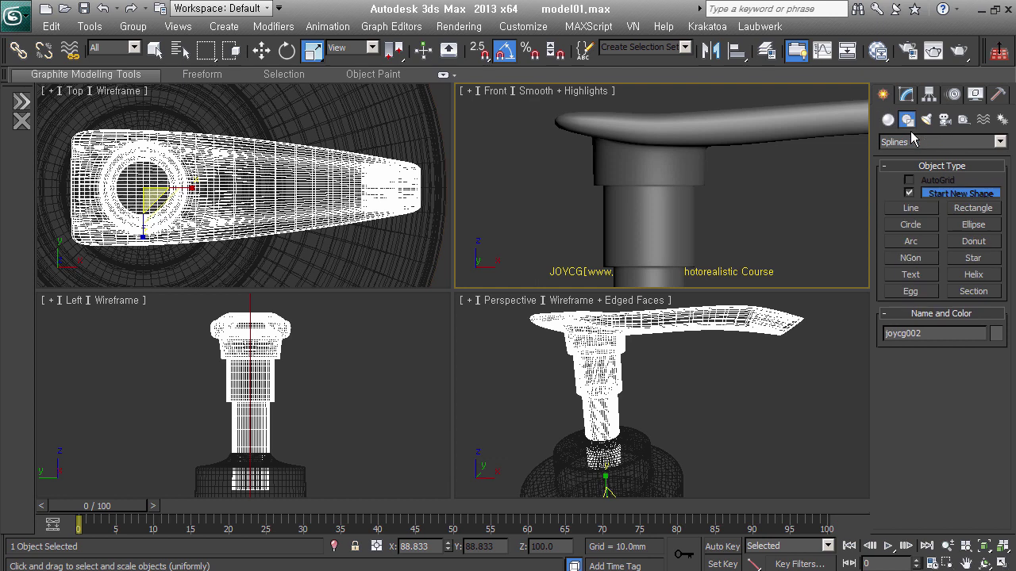
pyautogui.click(975, 275)
pyautogui.moveTo(628, 192); pyautogui.dragTo(613, 185, button='middle')
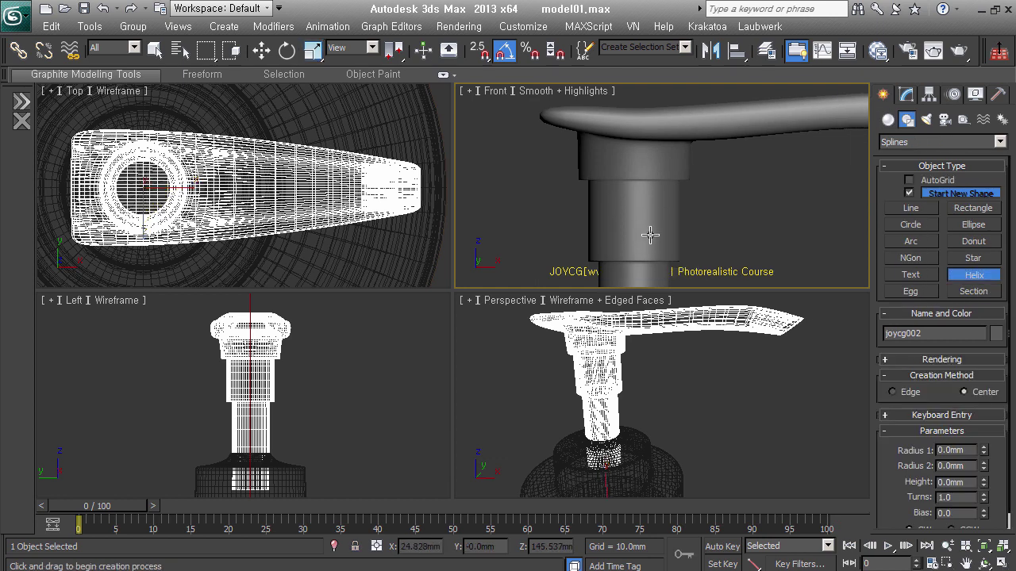
pyautogui.moveTo(642, 234); pyautogui.dragTo(646, 287)
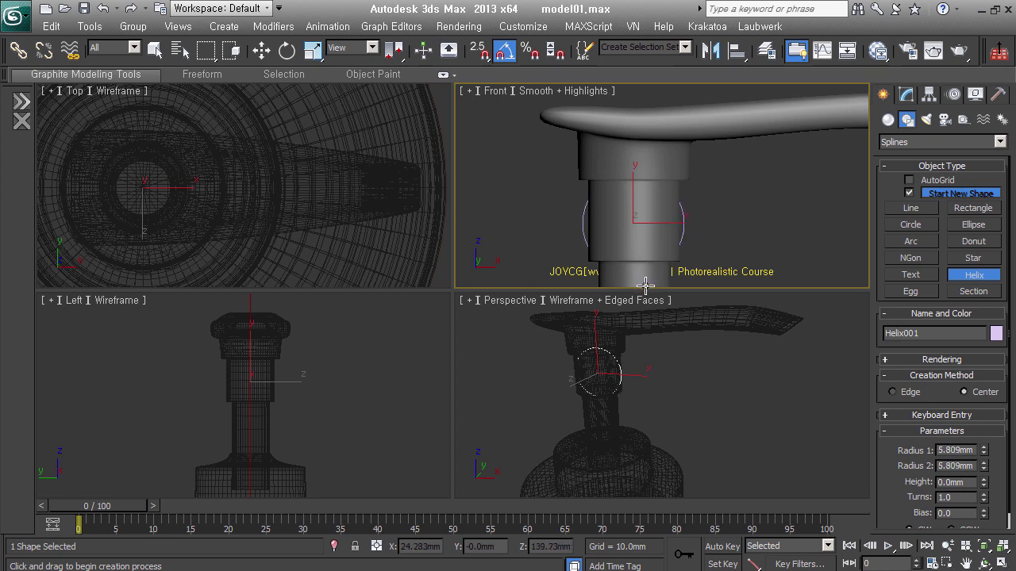
pyautogui.moveTo(646, 287); pyautogui.dragTo(648, 276)
pyautogui.press('F3')
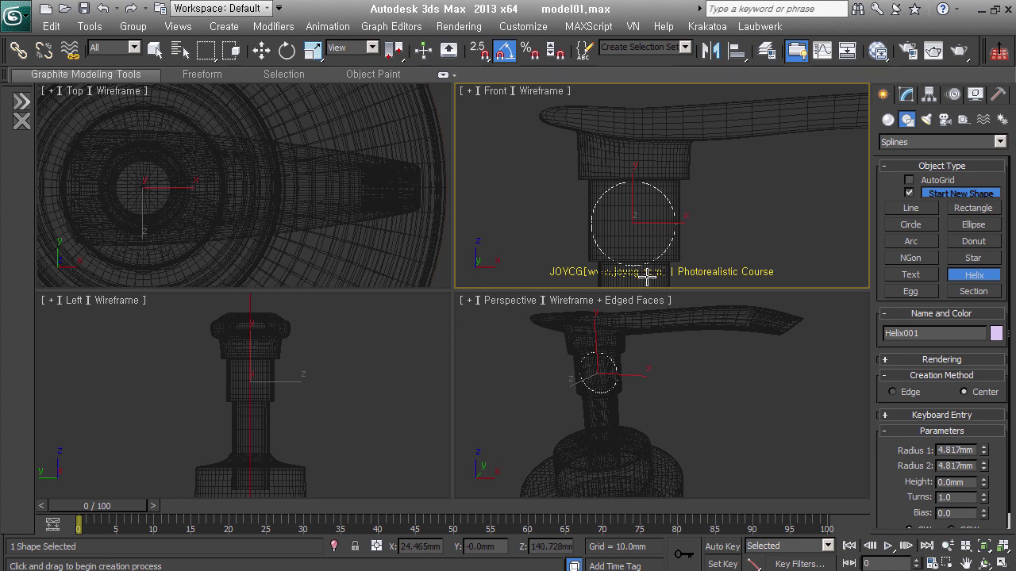
pyautogui.moveTo(647, 277); pyautogui.dragTo(647, 277)
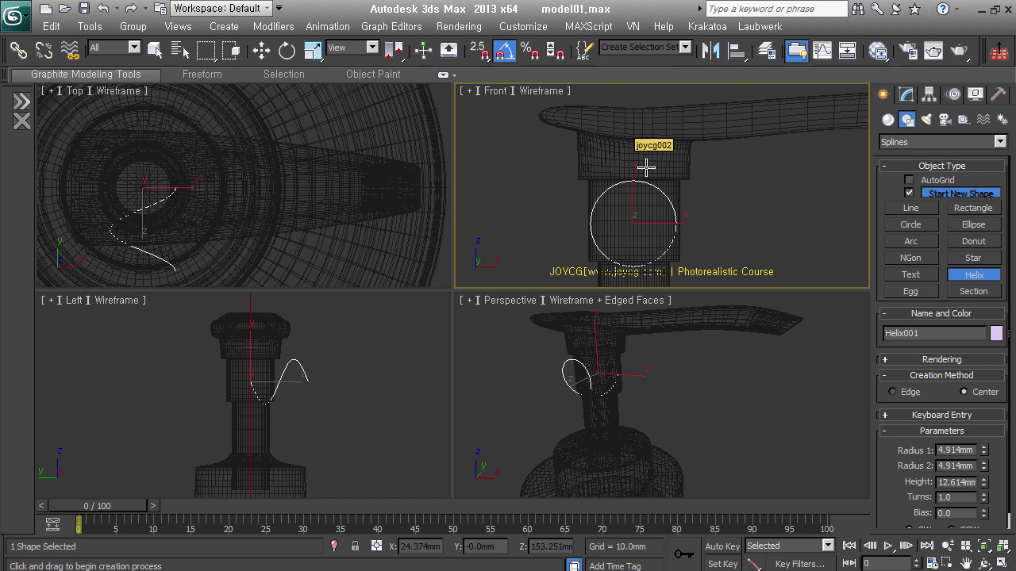
pyautogui.click(647, 166)
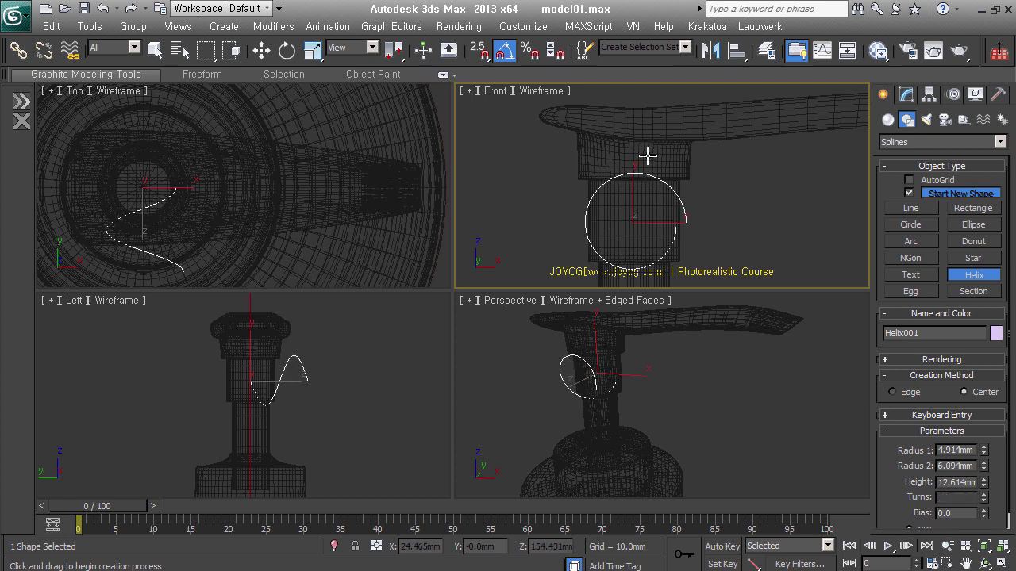
pyautogui.rightClick(651, 210)
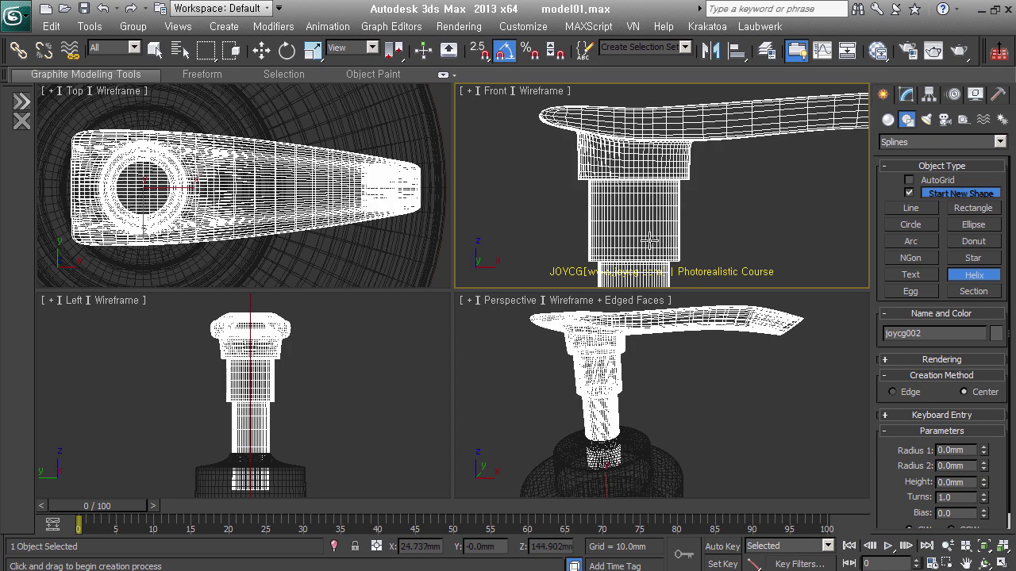
# - Draw a new 10.708mm-tall helix around the pump neck and give it 4.0 turns
pyautogui.moveTo(635, 222); pyautogui.dragTo(644, 284)
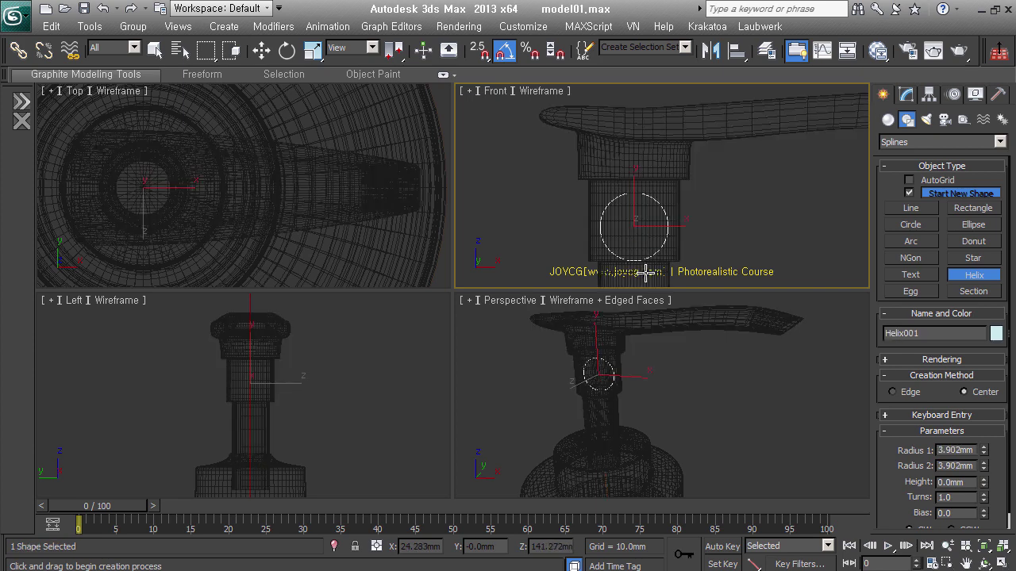
pyautogui.click(644, 188)
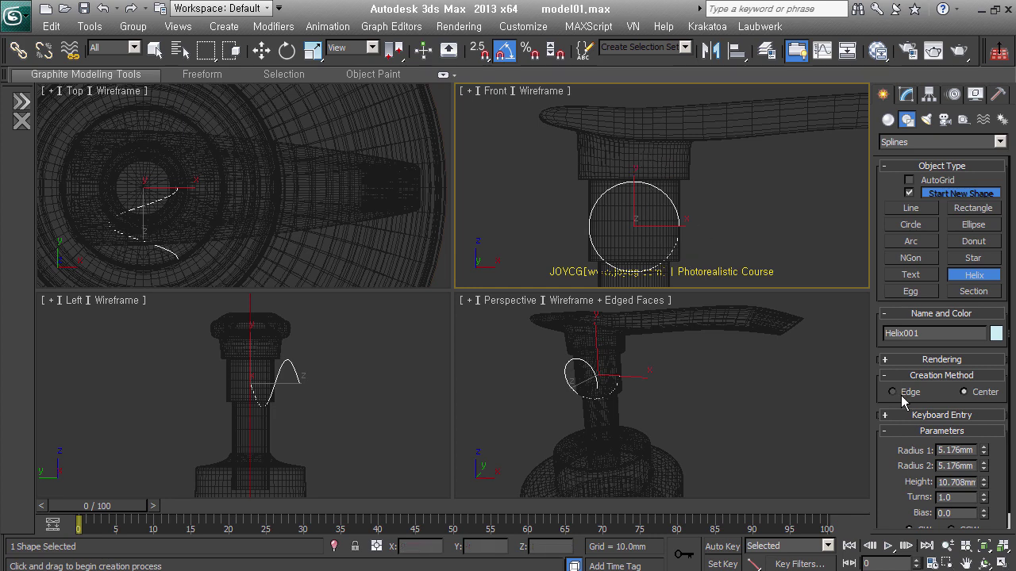
pyautogui.moveTo(1005, 518); pyautogui.dragTo(1006, 471)
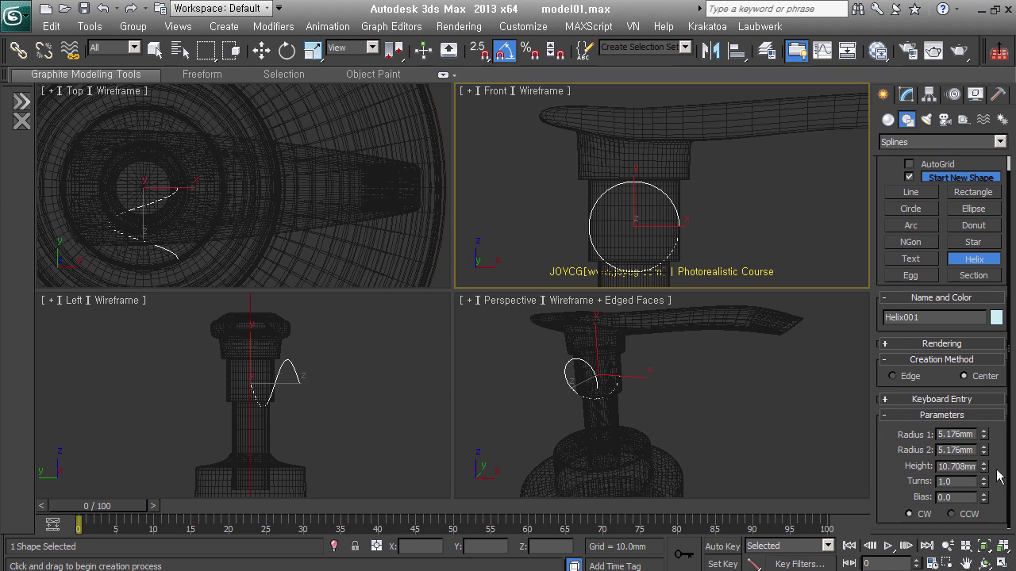
pyautogui.write('4.0')
pyautogui.press('Return')
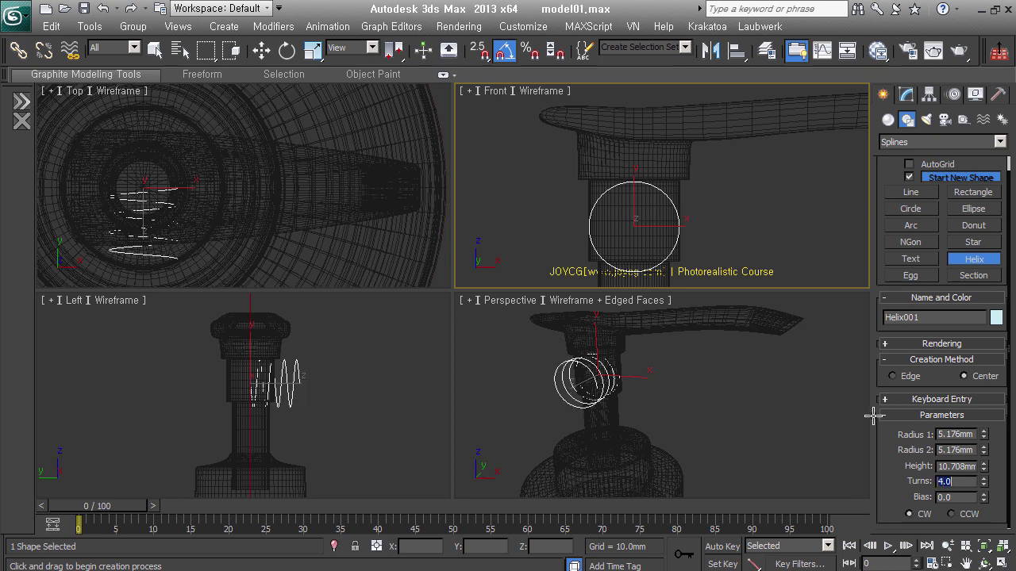
pyautogui.rightClick(639, 223)
# - Rotate Helix001 upright and move it down so it coils around the pump neck
pyautogui.rightClick(639, 222)
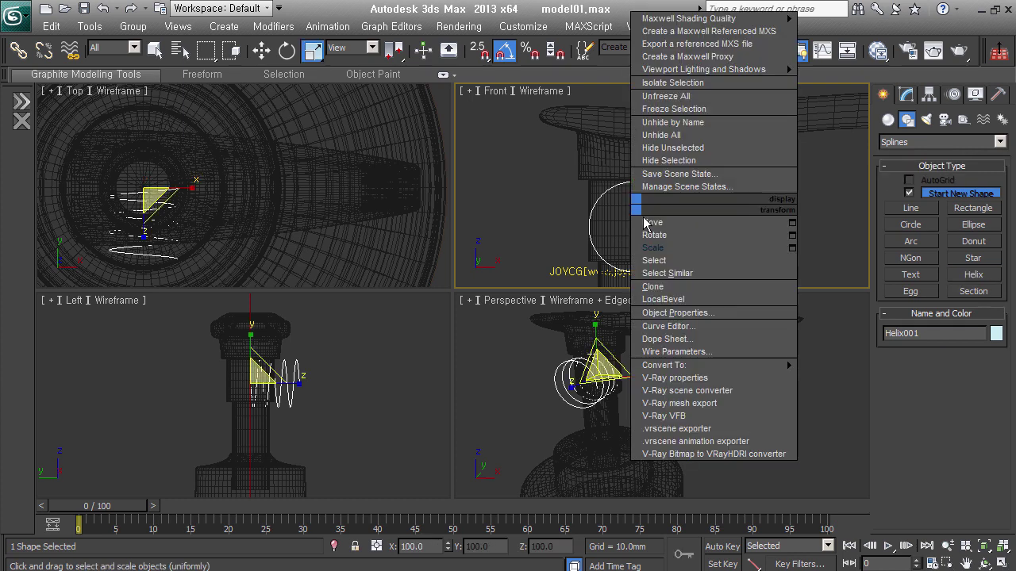
pyautogui.click(658, 236)
pyautogui.moveTo(658, 240); pyautogui.dragTo(653, 190)
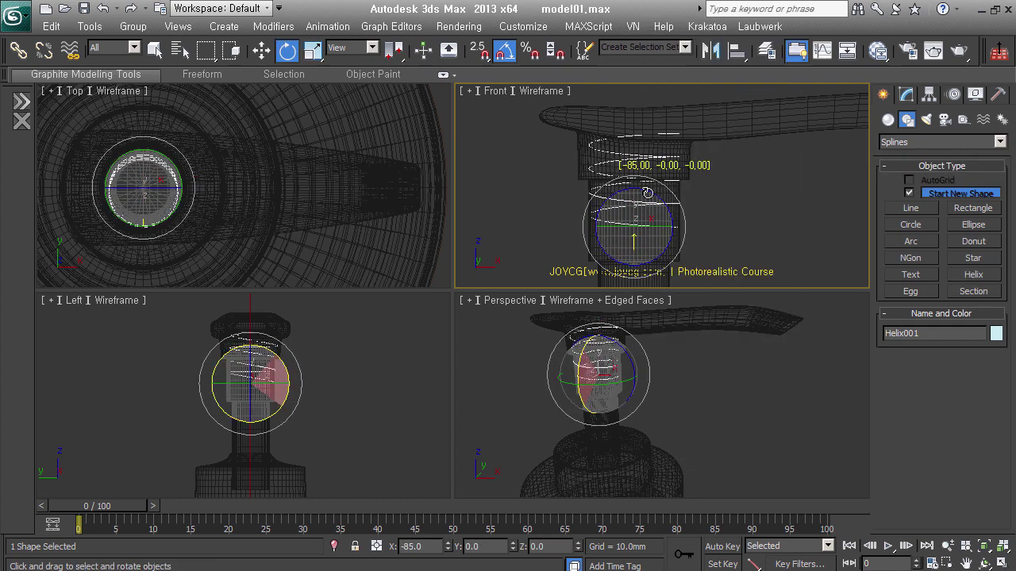
pyautogui.rightClick(635, 208)
pyautogui.click(646, 225)
pyautogui.scroll(3, 646, 224)
pyautogui.moveTo(650, 191)
pyautogui.mouseDown(button='middle')
pyautogui.moveTo(663, 172)
pyautogui.moveTo(659, 194)
pyautogui.mouseUp(button='middle')
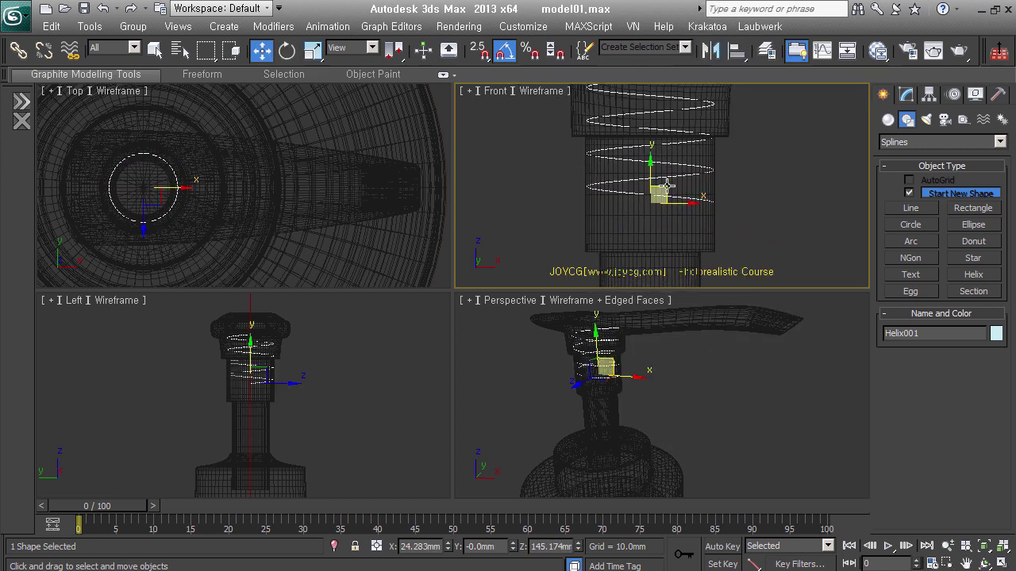
pyautogui.moveTo(658, 195); pyautogui.dragTo(659, 247)
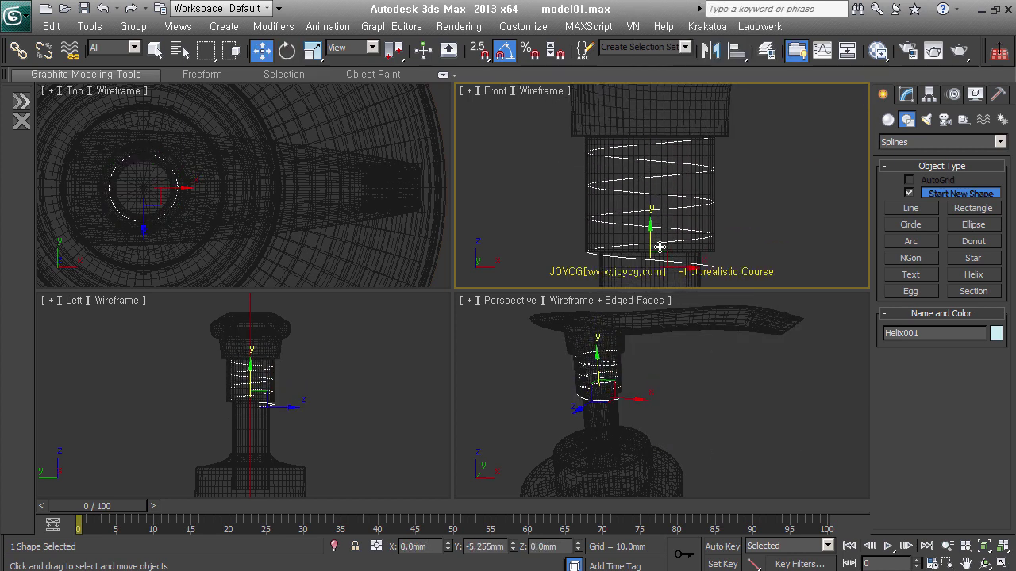
pyautogui.click(907, 95)
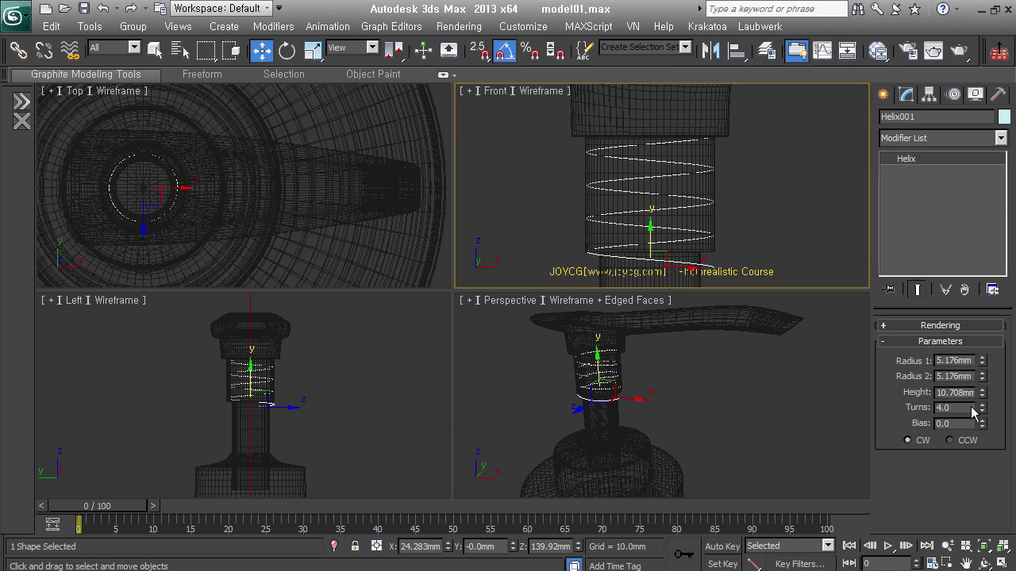
# - Retune the helix Height to 8.889mm, repositioning it along the neck between adjustments
pyautogui.moveTo(981, 393); pyautogui.dragTo(983, 433)
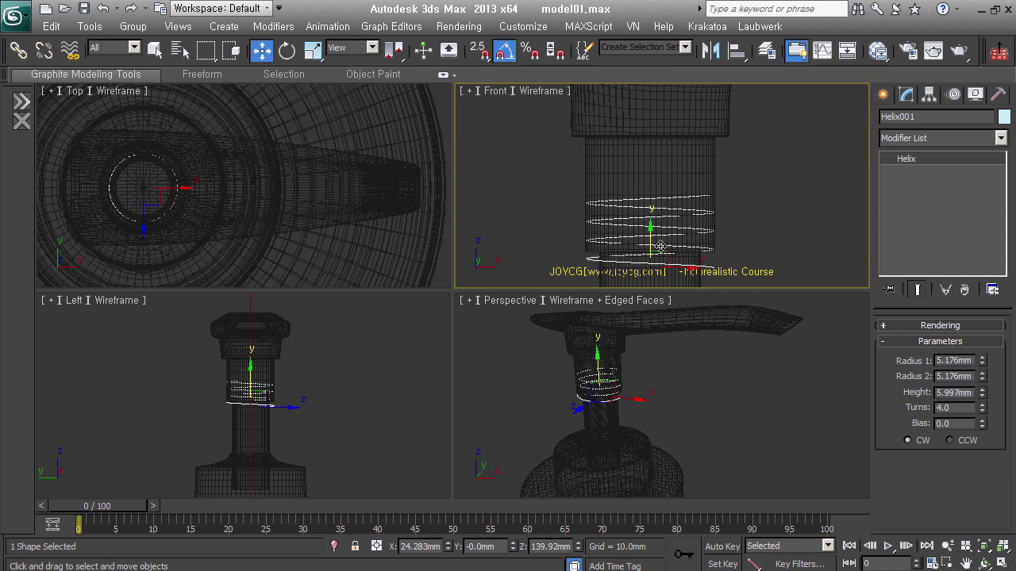
pyautogui.moveTo(661, 247); pyautogui.dragTo(671, 191)
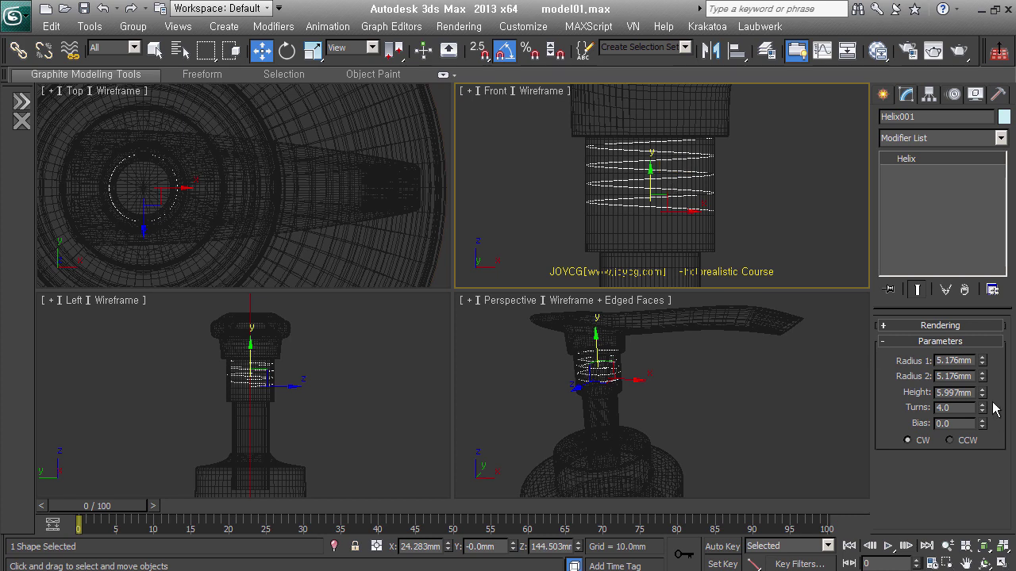
pyautogui.moveTo(982, 393); pyautogui.dragTo(728, 232)
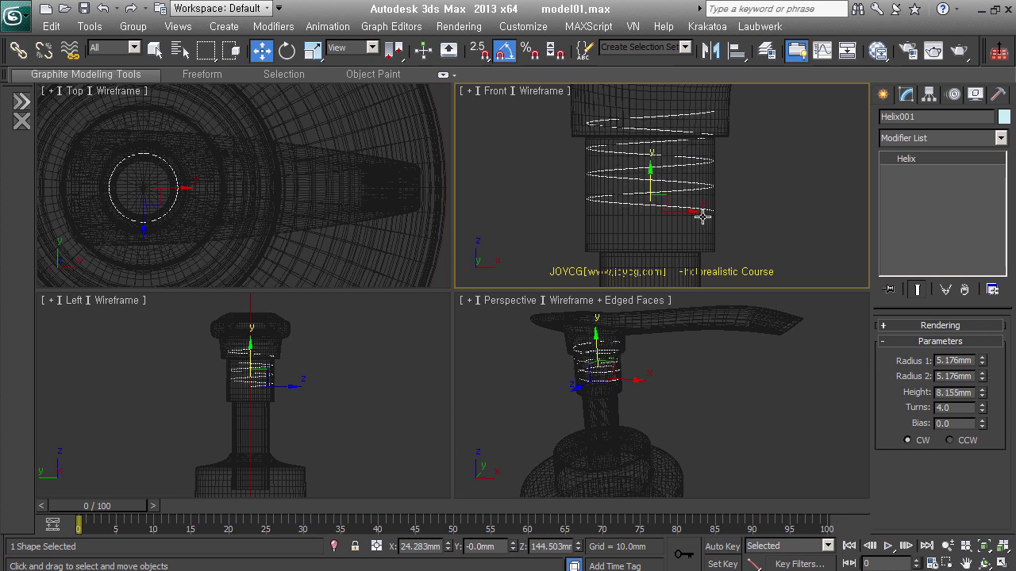
pyautogui.moveTo(657, 216); pyautogui.dragTo(658, 223)
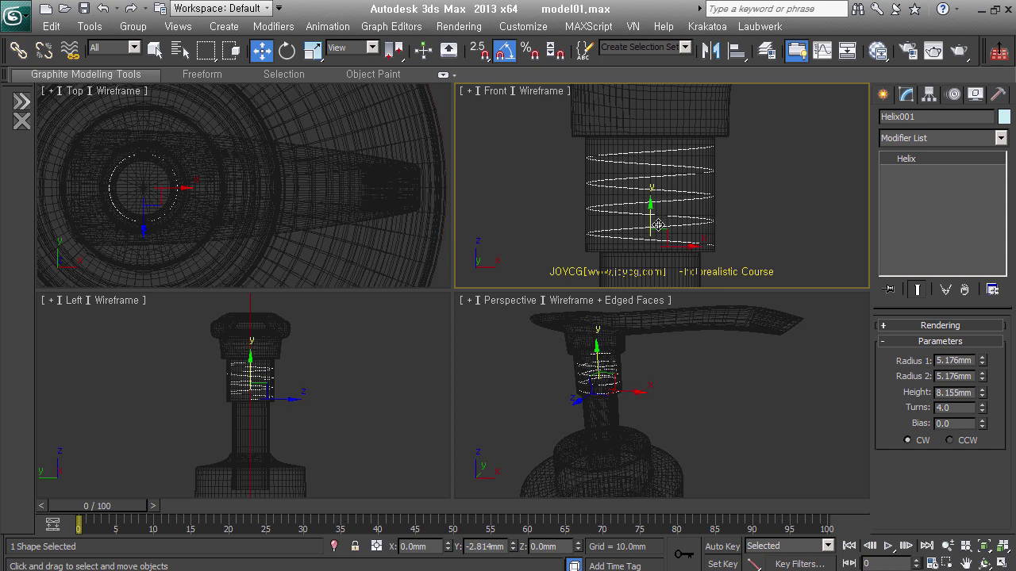
pyautogui.moveTo(982, 401); pyautogui.dragTo(992, 395)
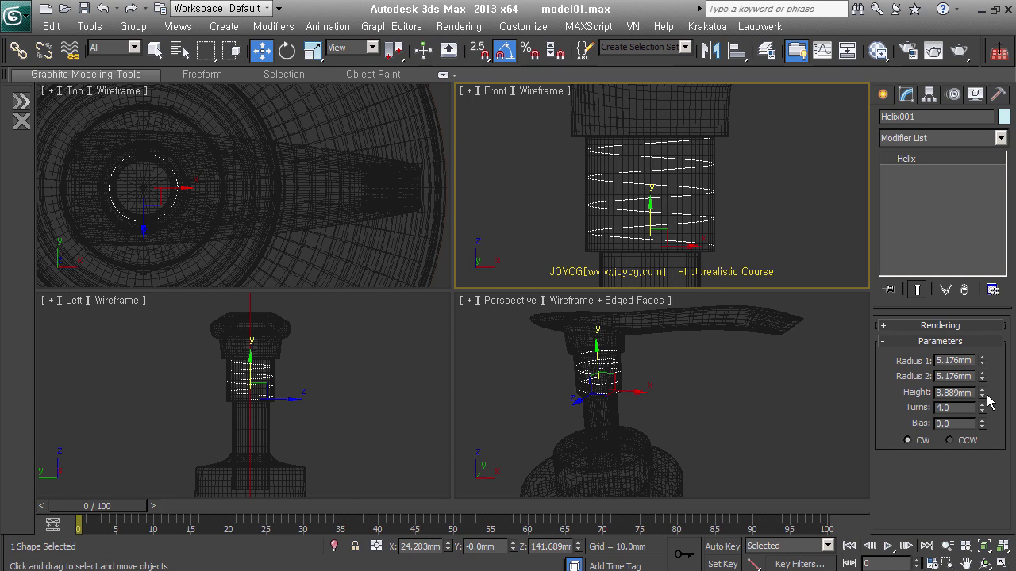
pyautogui.press('alt')
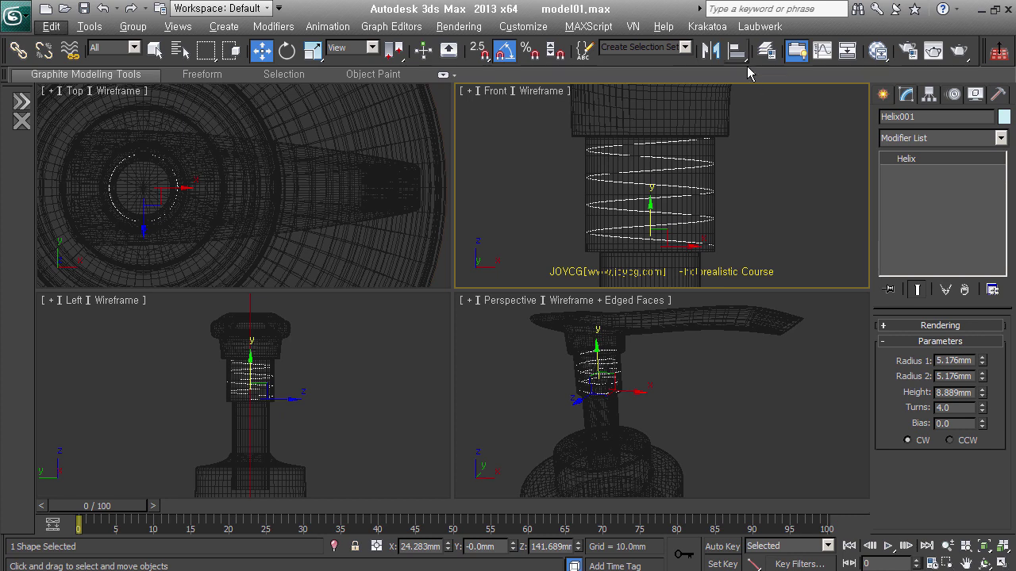
# - Align Helix001 to joycg002, centring it on the Y and Z positions
pyautogui.click(737, 50)
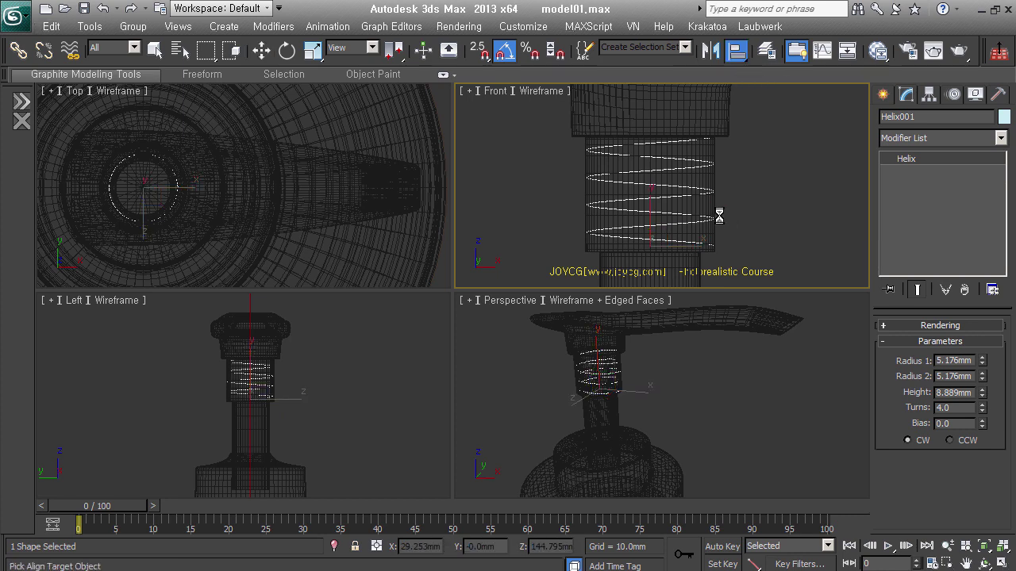
pyautogui.click(718, 215)
pyautogui.moveTo(492, 144); pyautogui.dragTo(392, 144)
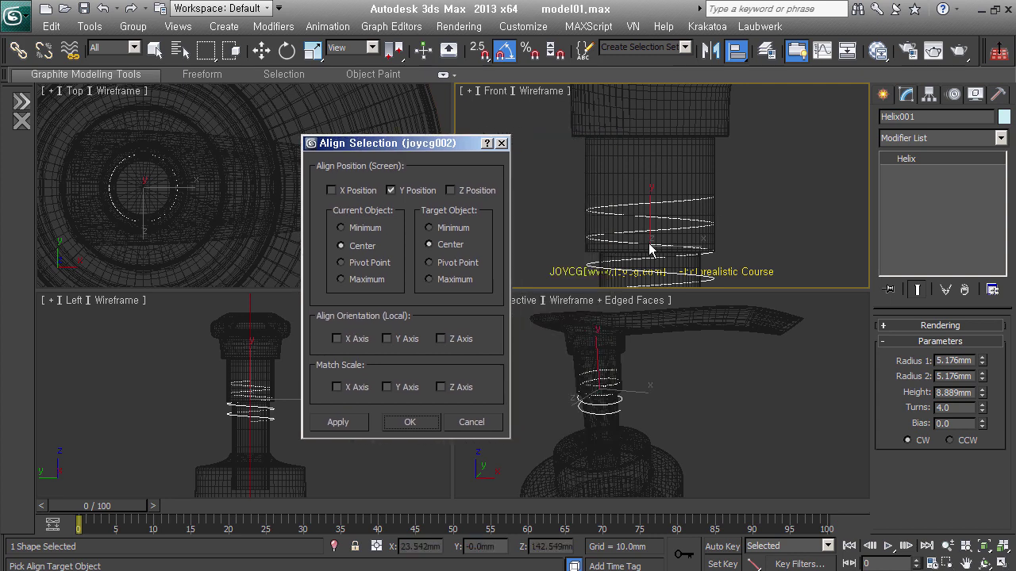
pyautogui.click(365, 191)
pyautogui.click(365, 192)
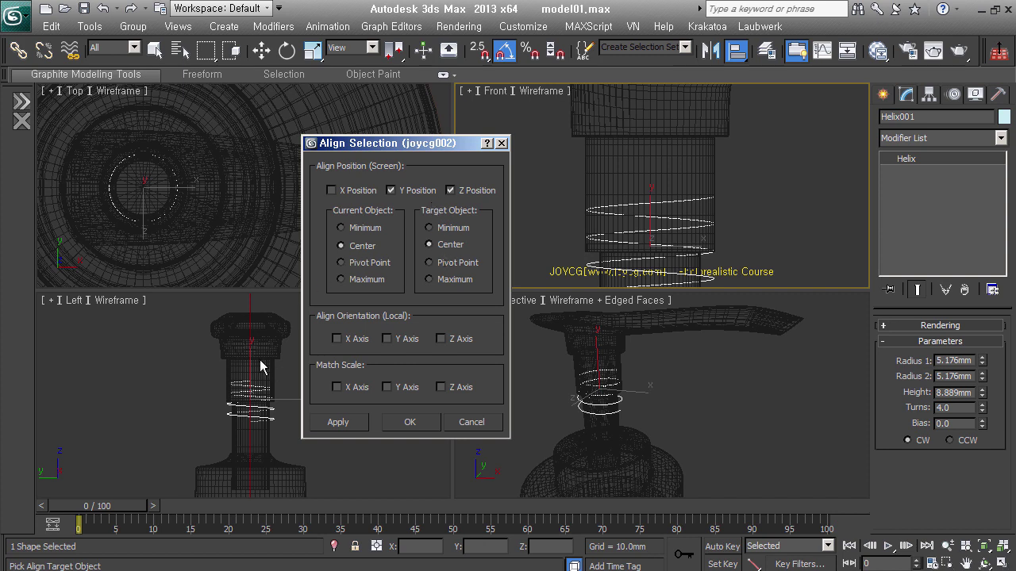
pyautogui.click(428, 428)
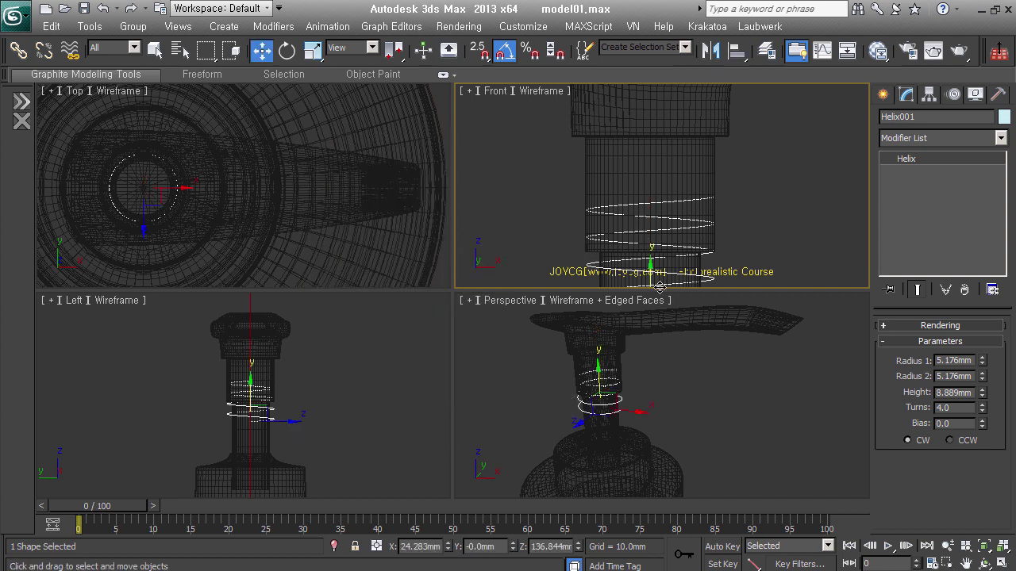
# - Zoom in on the helix and reduce its radii to 5.227mm
pyautogui.moveTo(661, 237); pyautogui.dragTo(662, 223)
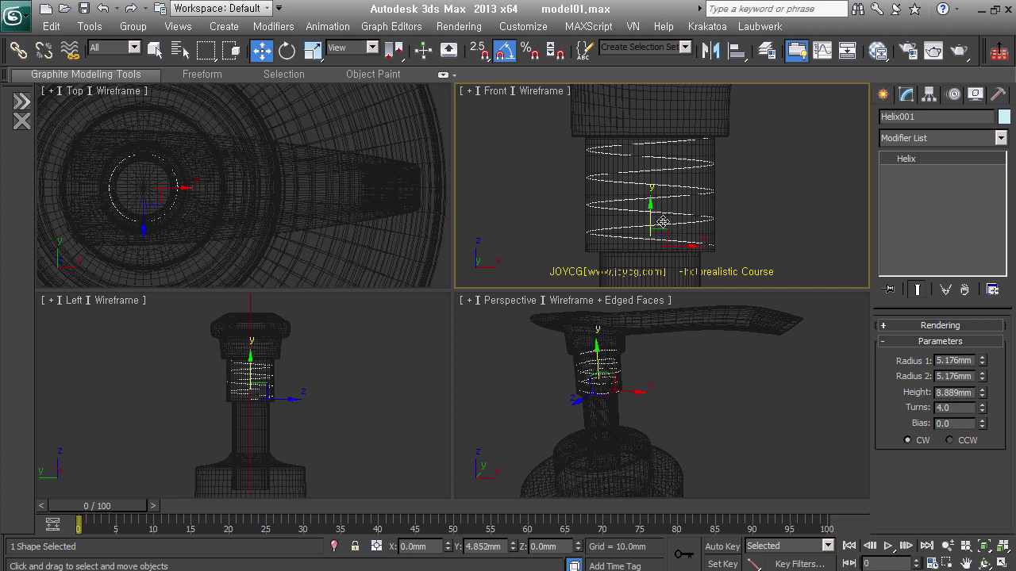
pyautogui.scroll(3, 673, 240)
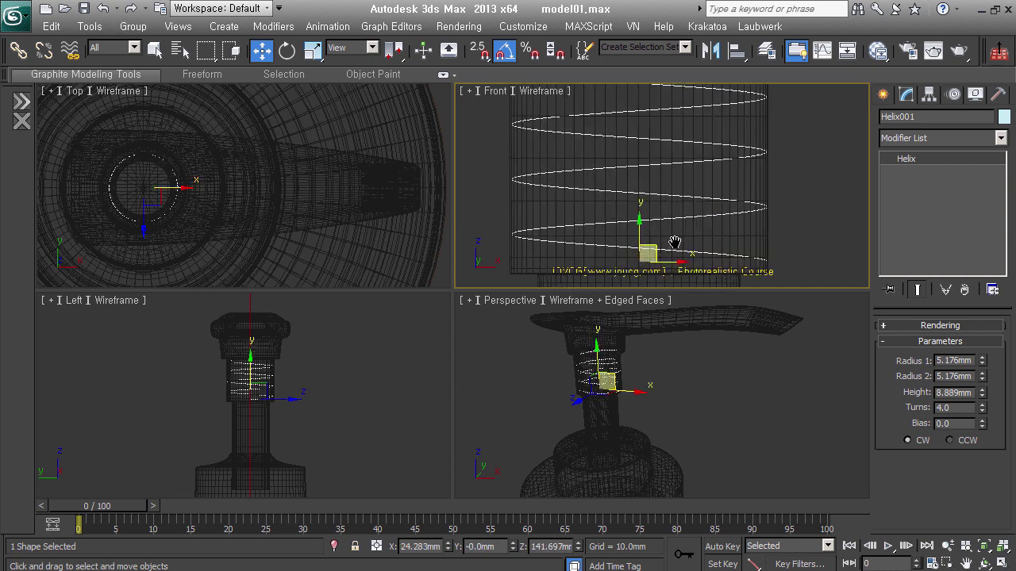
pyautogui.scroll(3, 551, 250)
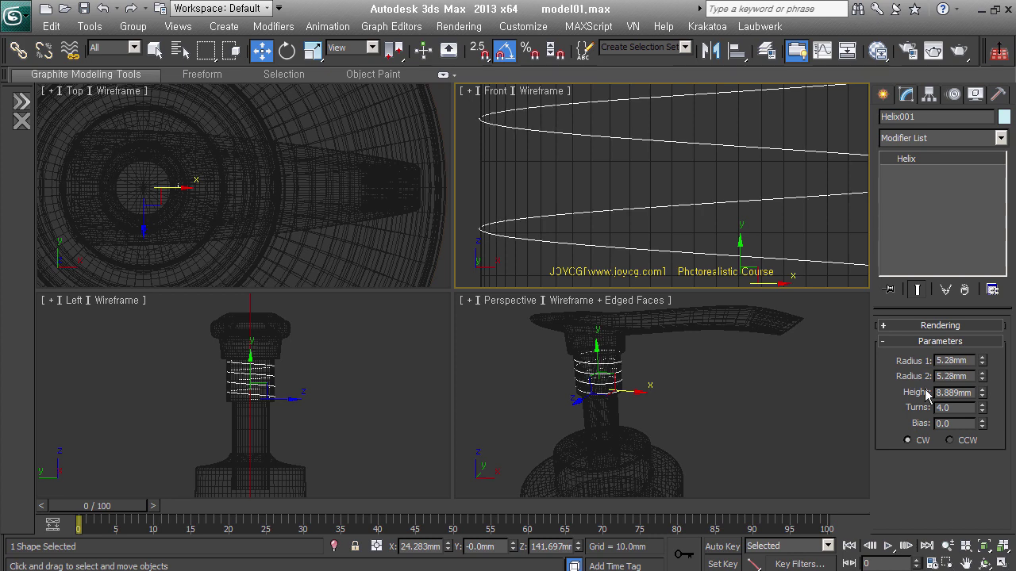
pyautogui.scroll(3, 480, 254)
pyautogui.moveTo(981, 378); pyautogui.dragTo(992, 380)
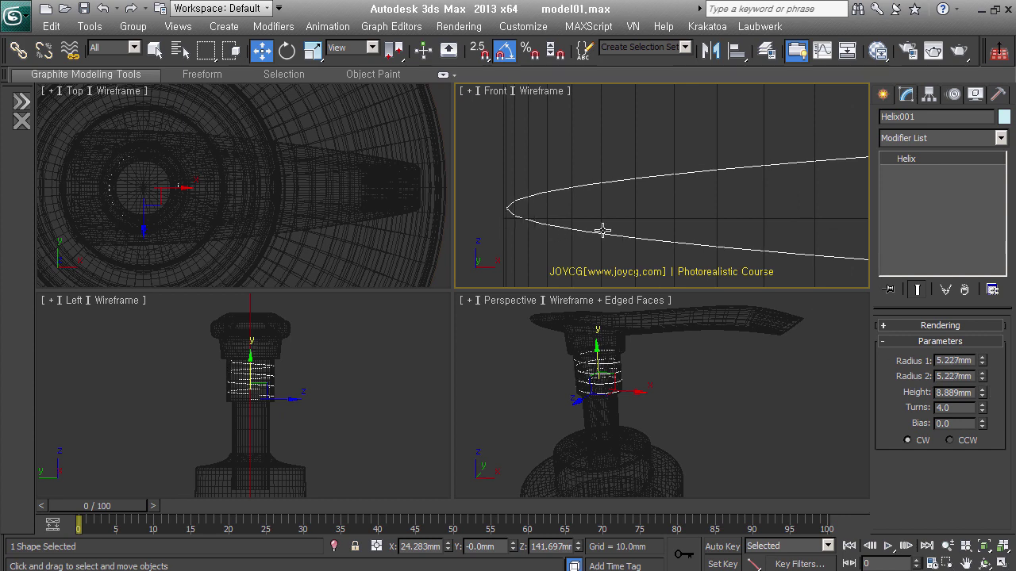
# - Set the helix Bias to 0.11 to redistribute the coils
pyautogui.scroll(-3, 513, 215)
pyautogui.scroll(-3, 599, 271)
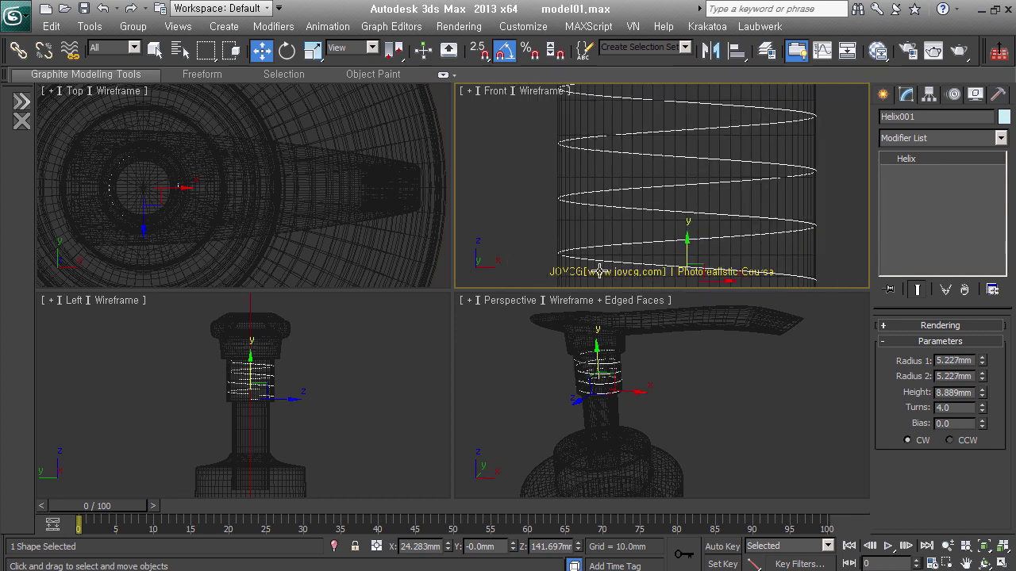
pyautogui.scroll(-2, 602, 271)
pyautogui.scroll(-3, 653, 259)
pyautogui.scroll(-2, 617, 246)
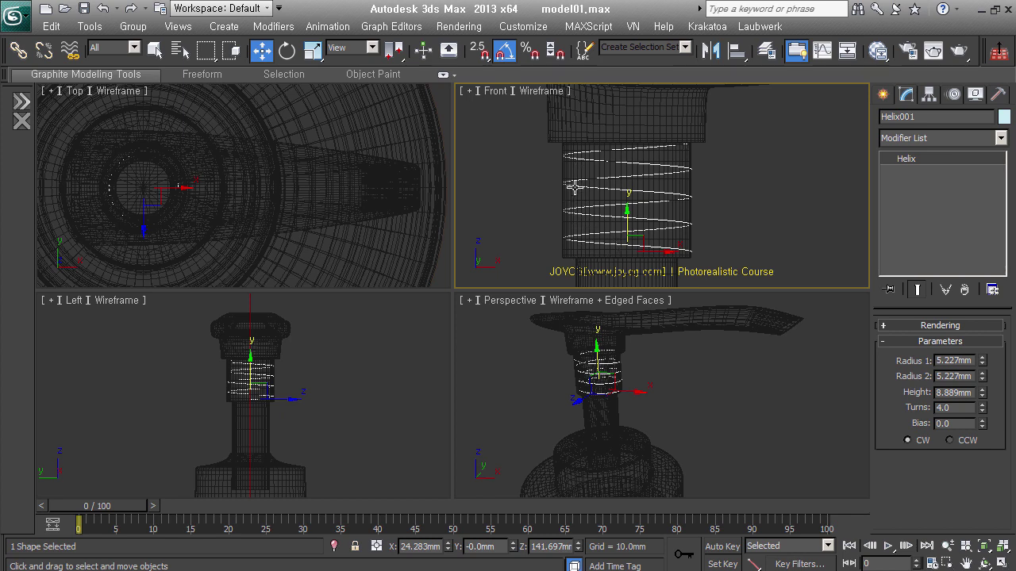
pyautogui.moveTo(983, 424); pyautogui.dragTo(998, 425)
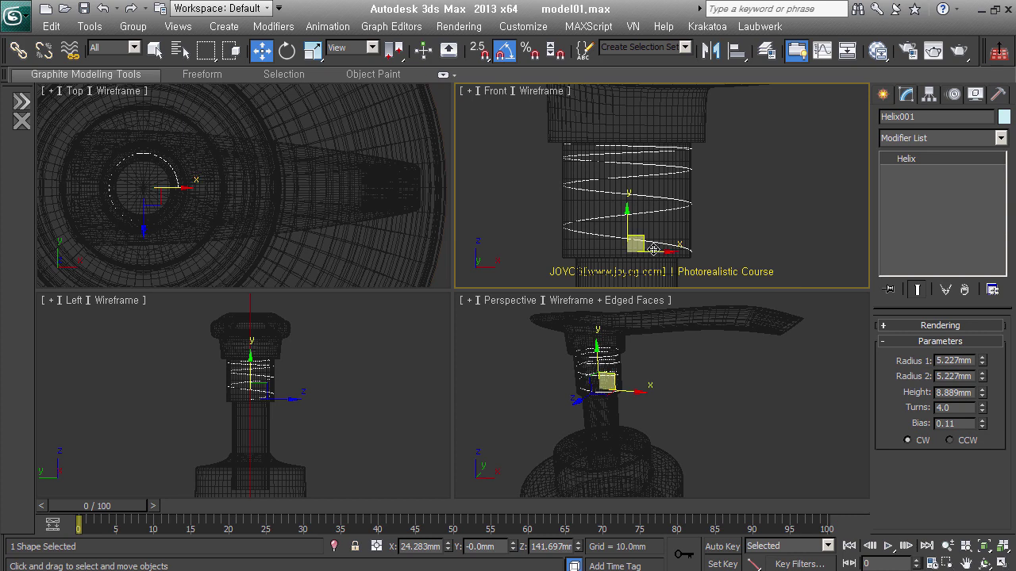
# - Extrude the helix spline into a ribbon coil with an Amount of 0.35mm
pyautogui.hotkey('alt', 'e')
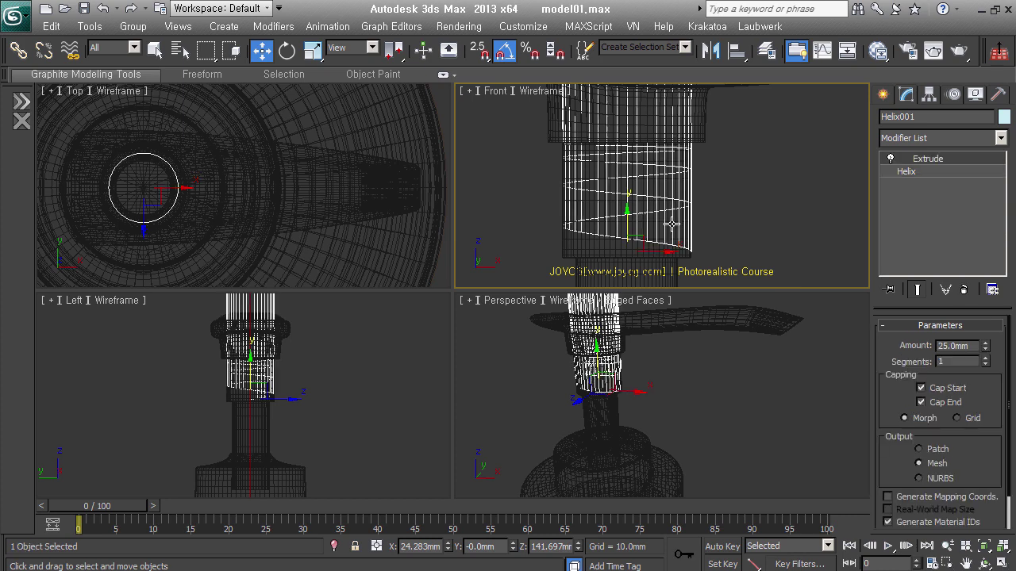
pyautogui.moveTo(985, 344); pyautogui.dragTo(998, 363)
pyautogui.doubleClick(970, 349)
pyautogui.write('0.4')
pyautogui.press('Return')
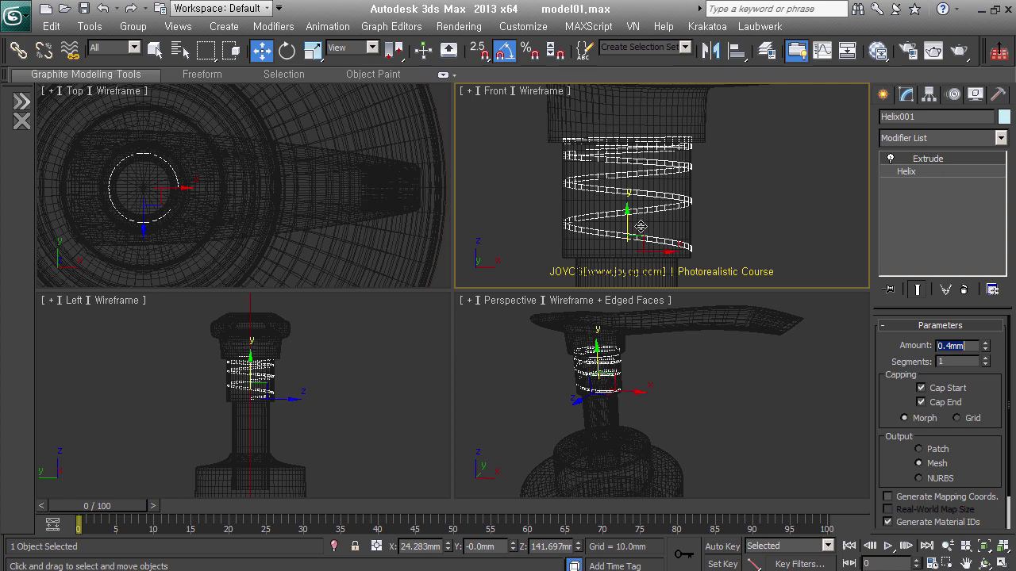
pyautogui.moveTo(640, 227); pyautogui.dragTo(641, 231)
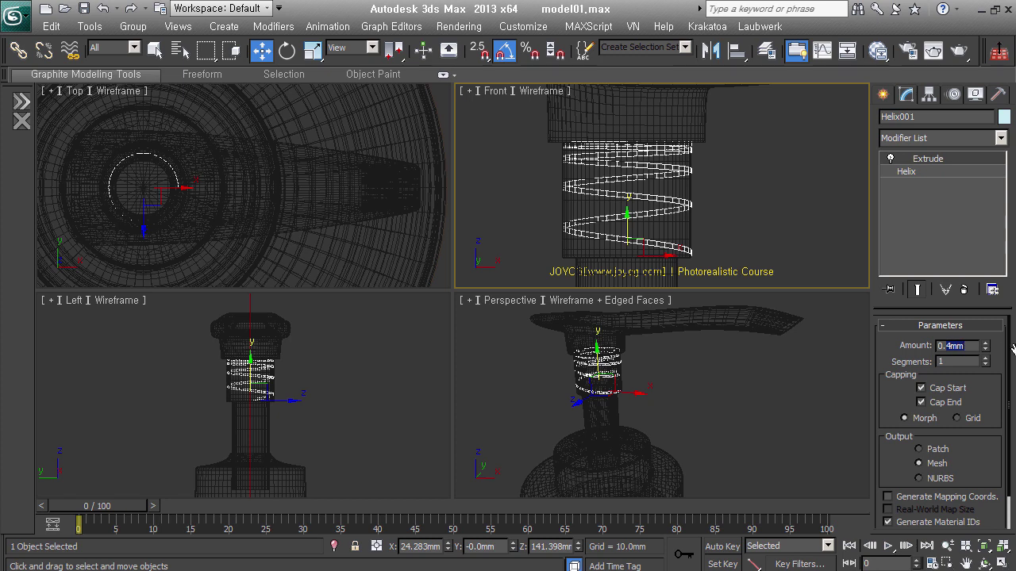
pyautogui.write('35')
pyautogui.press('Return')
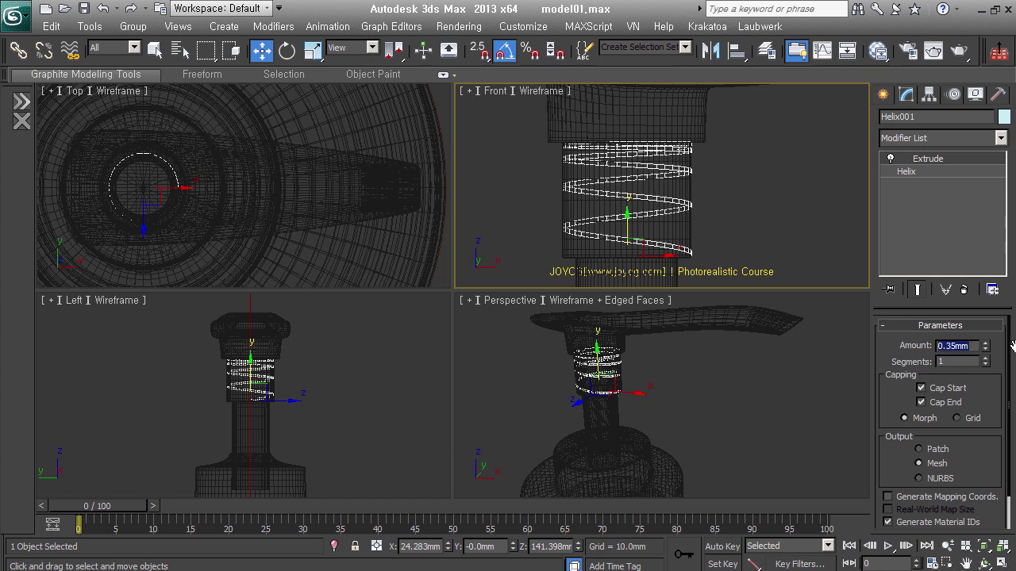
pyautogui.scroll(2, 636, 180)
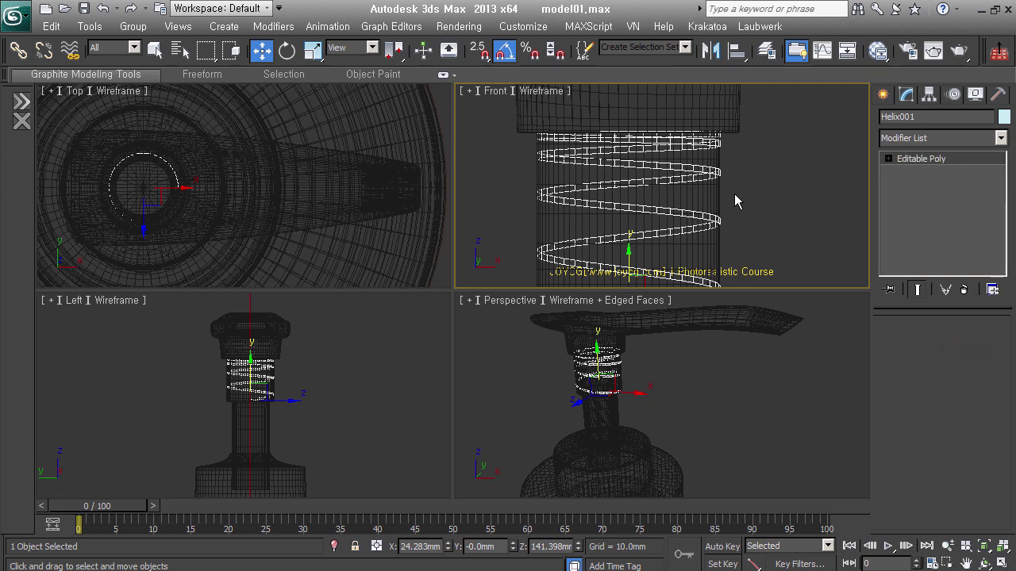
pyautogui.moveTo(511, 227); pyautogui.dragTo(512, 187, button='middle')
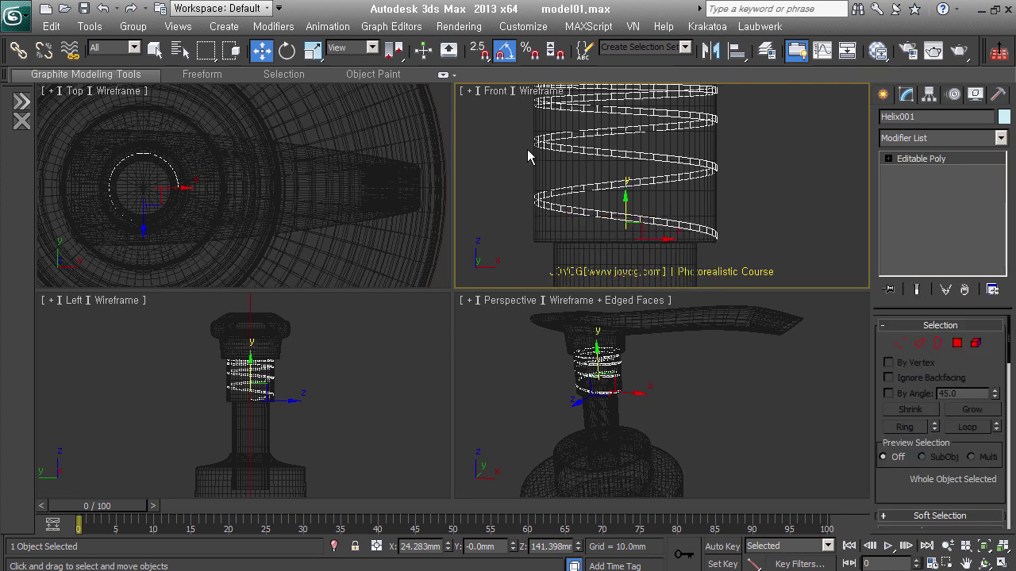
pyautogui.scroll(3, 730, 250)
pyautogui.scroll(2, 773, 268)
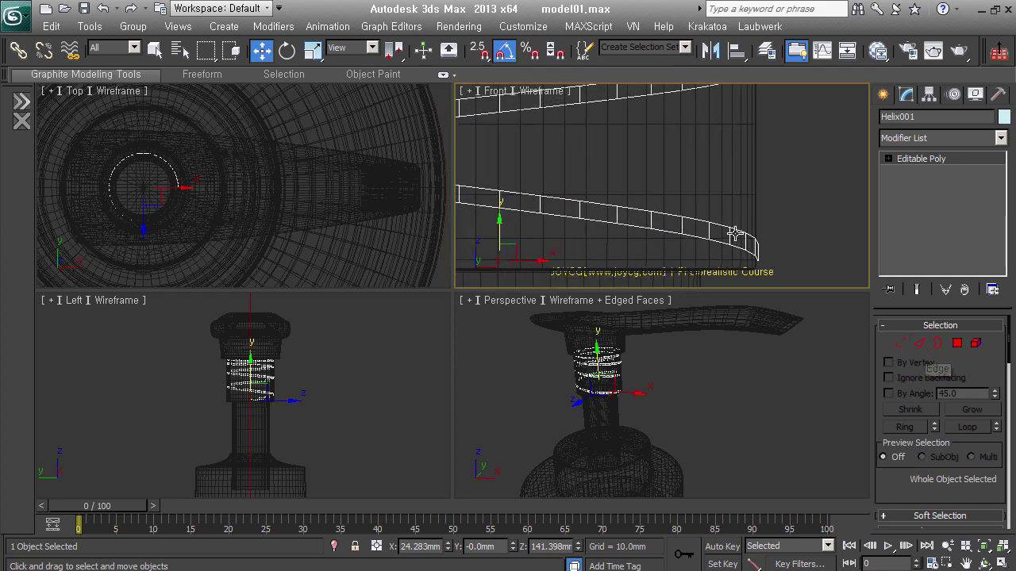
pyautogui.hotkey('alt', 'c')
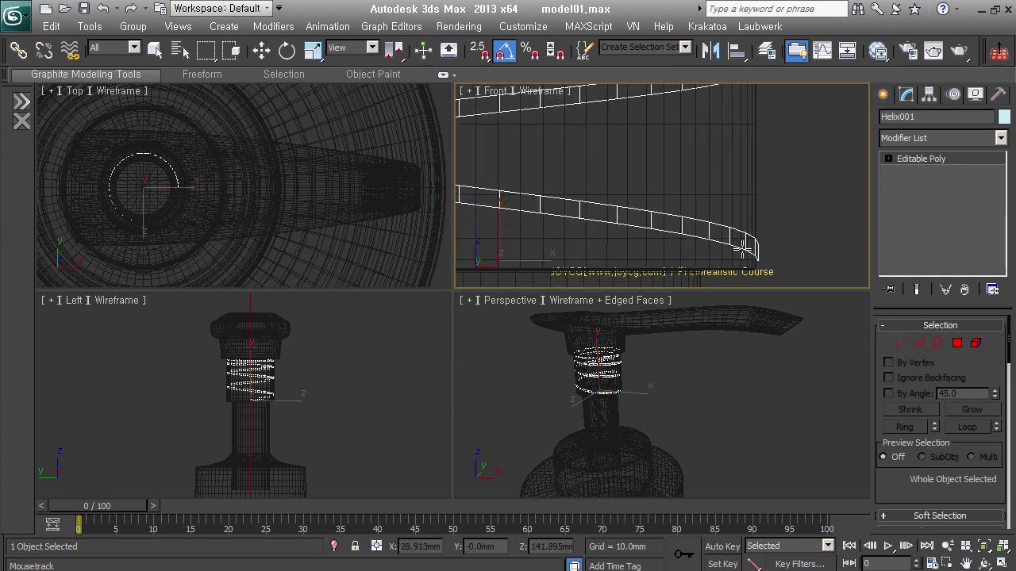
pyautogui.moveTo(601, 126); pyautogui.dragTo(610, 173, button='middle')
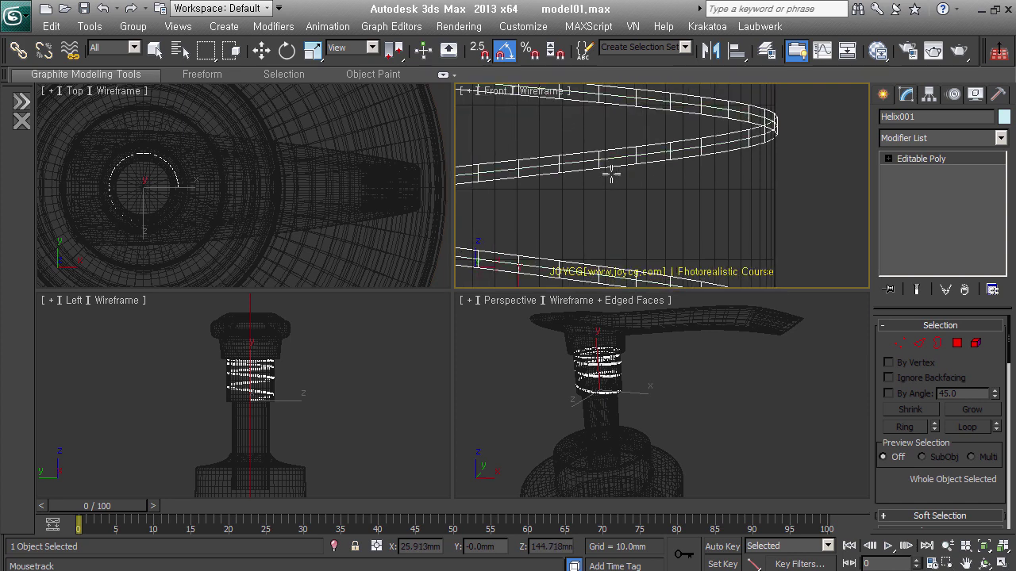
pyautogui.click(918, 343)
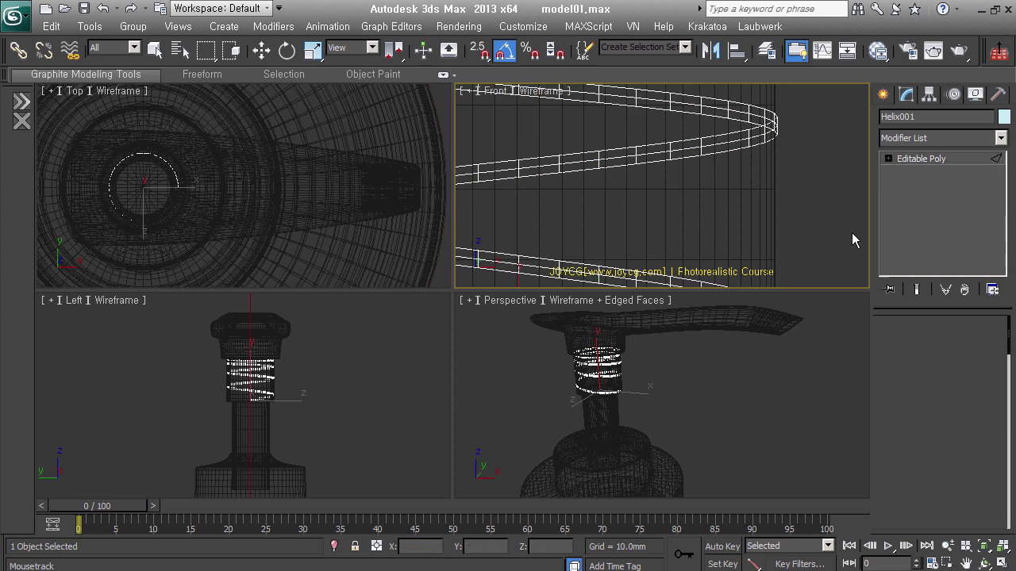
pyautogui.press('w')
pyautogui.moveTo(689, 188); pyautogui.dragTo(759, 222, button='middle')
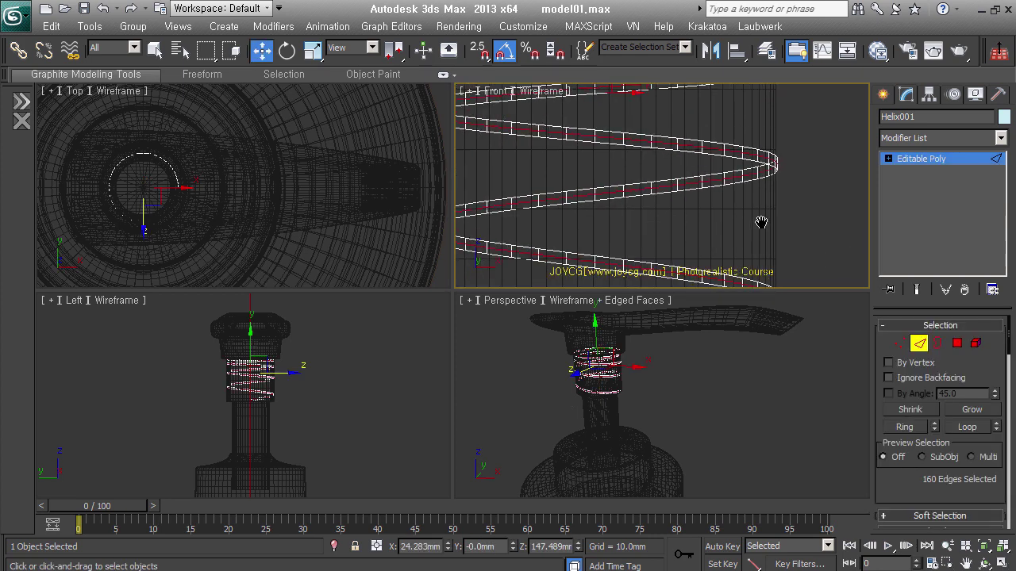
pyautogui.scroll(2, 818, 188)
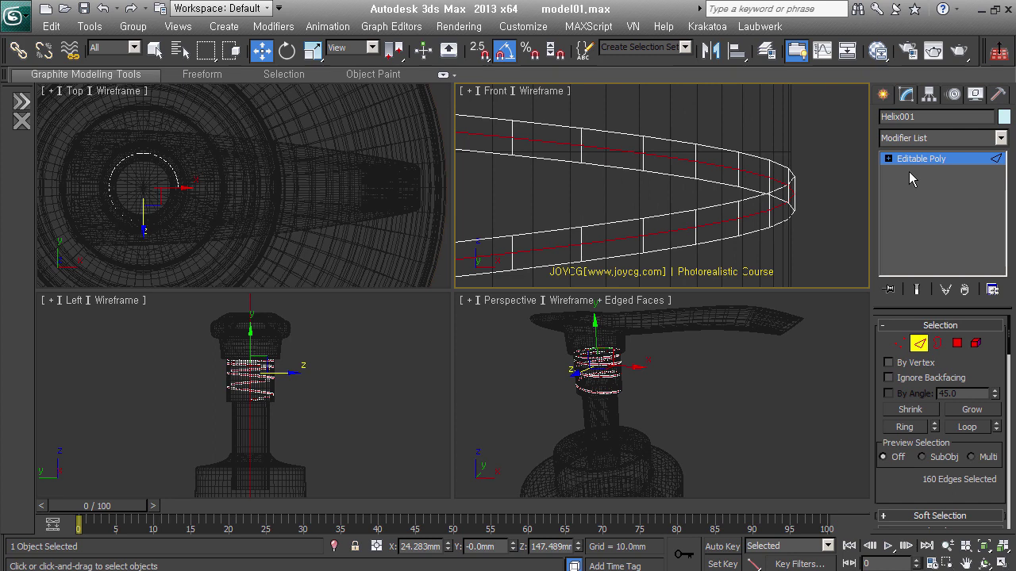
pyautogui.scroll(-4, 806, 222)
pyautogui.moveTo(801, 221)
pyautogui.mouseDown(button='middle')
pyautogui.moveTo(877, 198)
pyautogui.moveTo(844, 220)
pyautogui.mouseUp(button='middle')
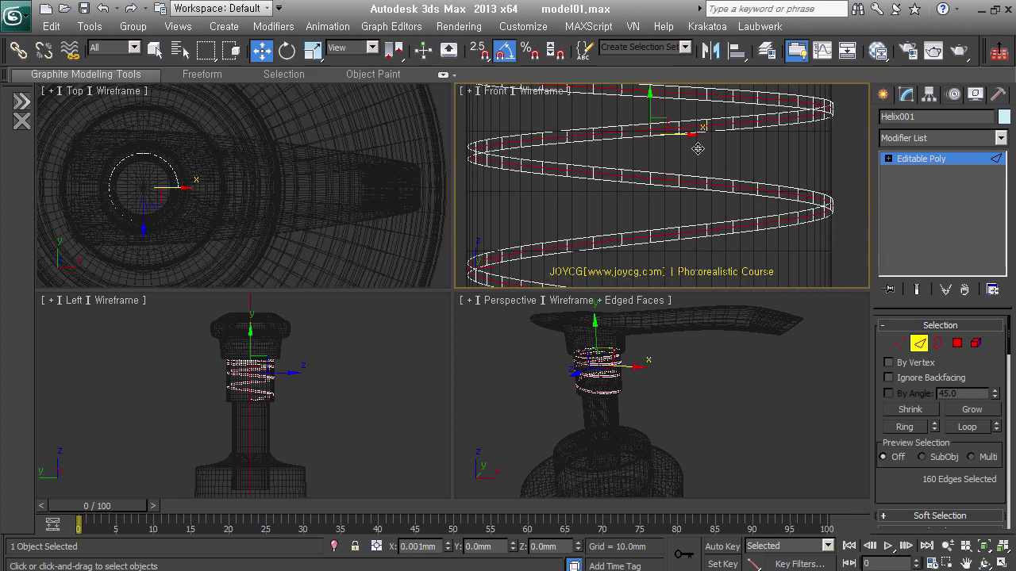
pyautogui.click(969, 138)
pyautogui.click(968, 153)
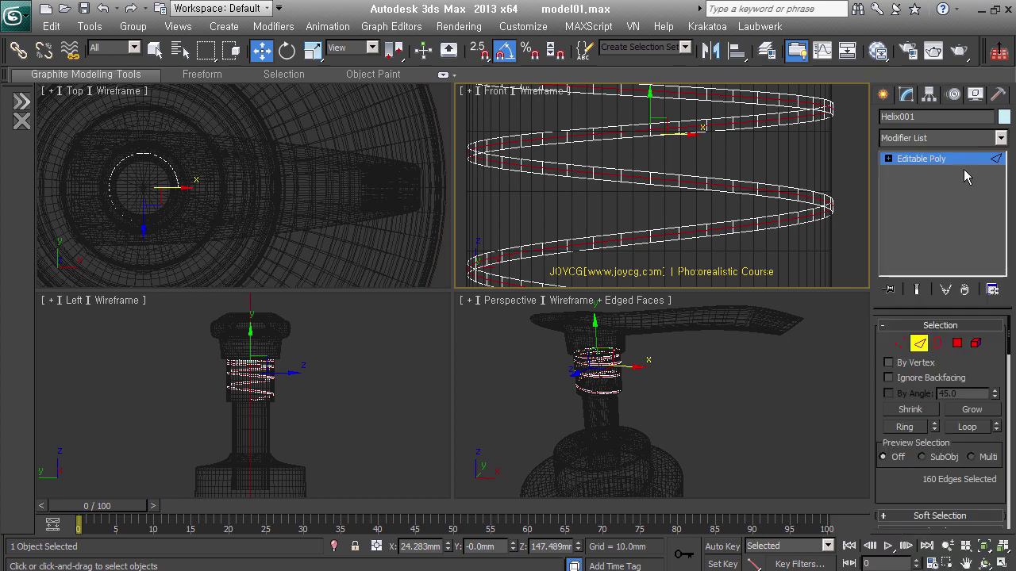
pyautogui.click(969, 176)
pyautogui.scroll(-3, 703, 186)
pyautogui.moveTo(703, 186); pyautogui.dragTo(708, 208, button='middle')
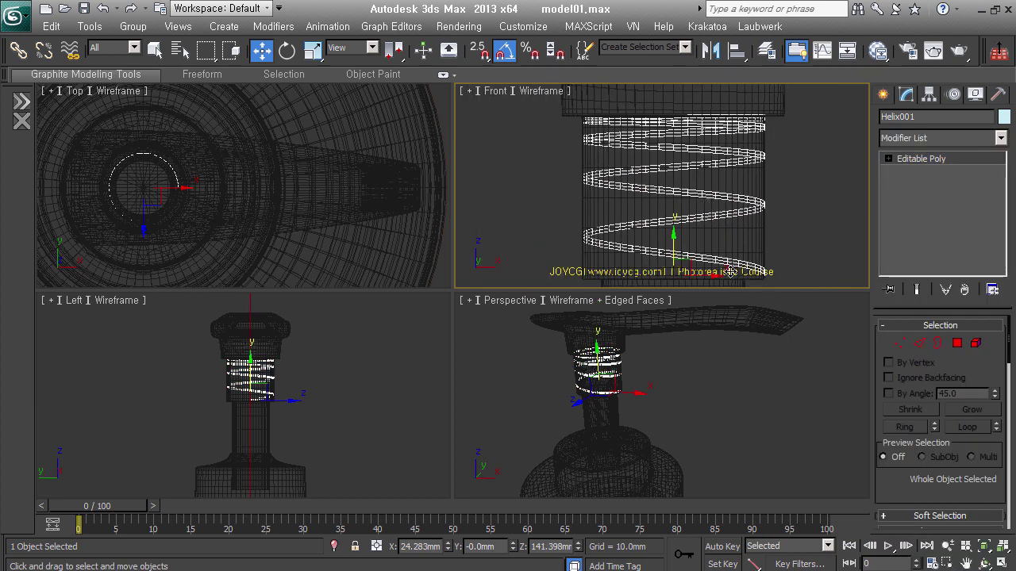
pyautogui.scroll(2, 737, 191)
# - Centre-align the helix to joycg002 along the X position only
pyautogui.hotkey('alt', 'a')
pyautogui.click(737, 202)
pyautogui.click(466, 191)
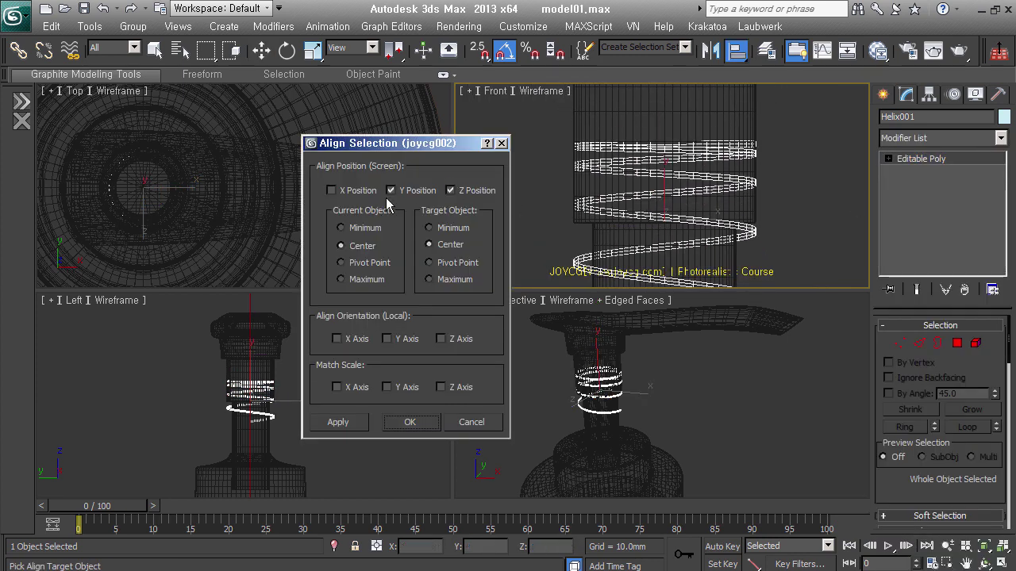
pyautogui.click(390, 194)
pyautogui.click(363, 198)
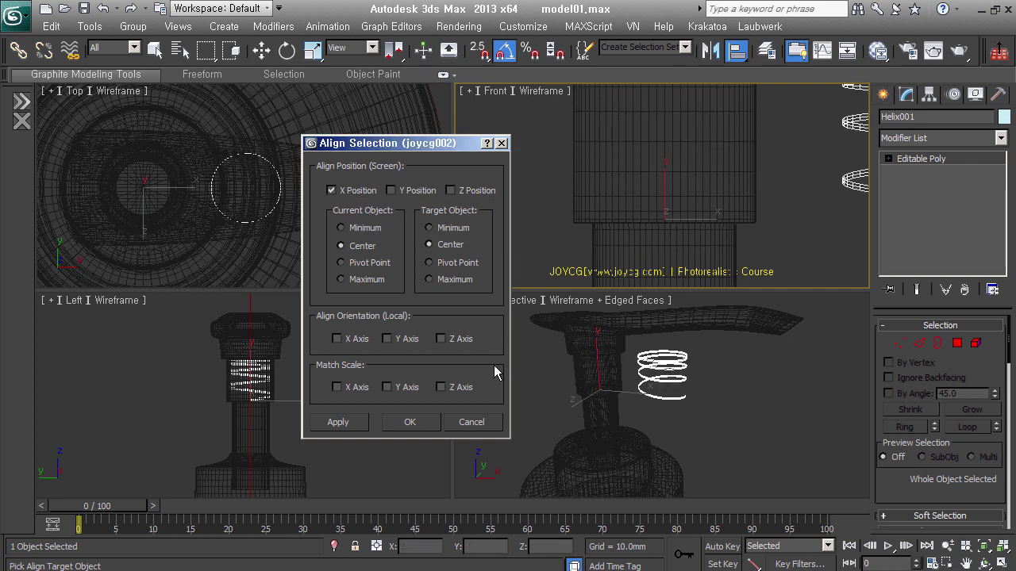
pyautogui.press('Return')
# - Align the helix to joycg002 again, centring it on both X and Y positions
pyautogui.hotkey('alt', 'a')
pyautogui.click(663, 258)
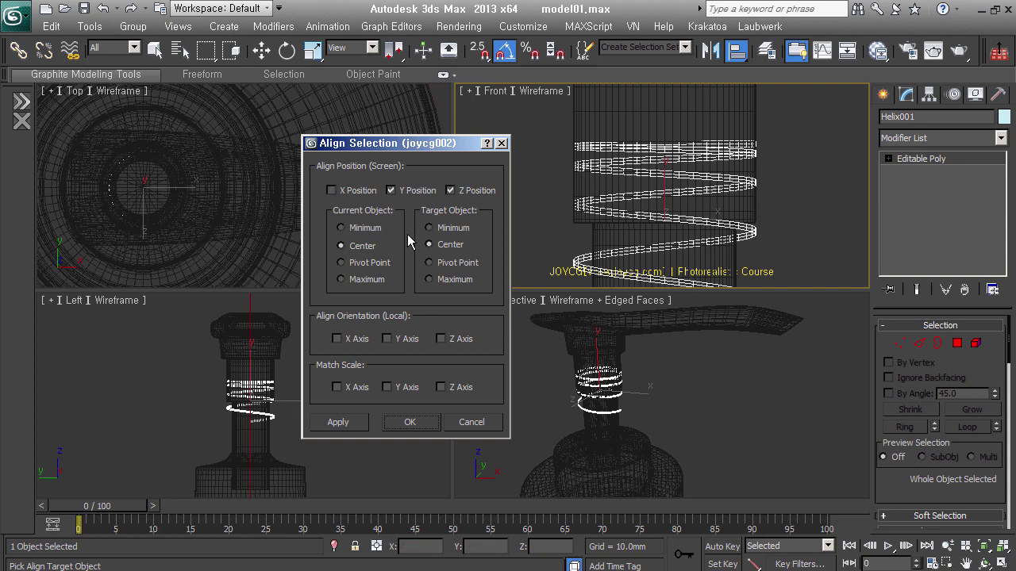
pyautogui.click(361, 201)
pyautogui.click(407, 203)
pyautogui.click(463, 202)
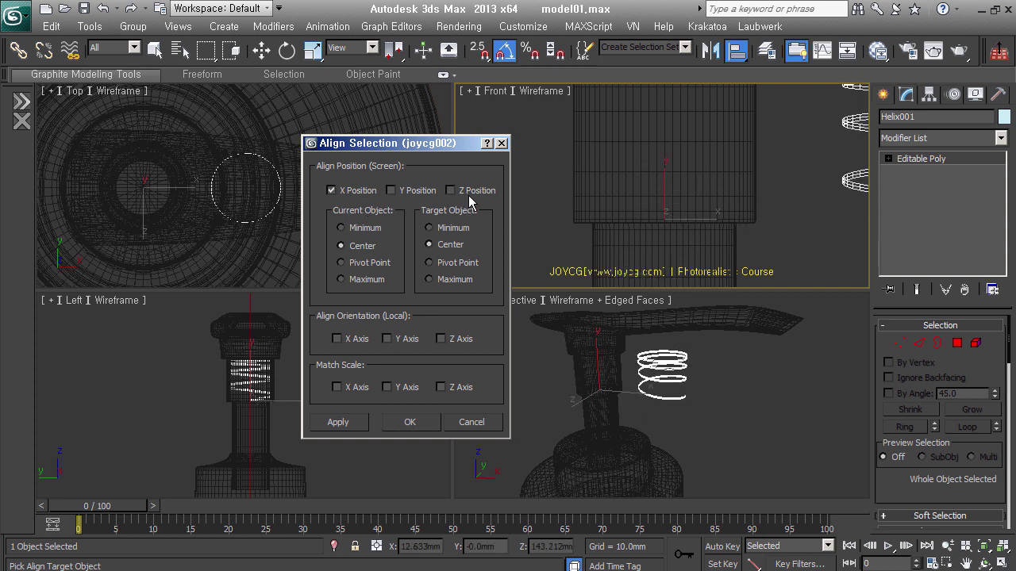
pyautogui.click(469, 197)
pyautogui.click(390, 190)
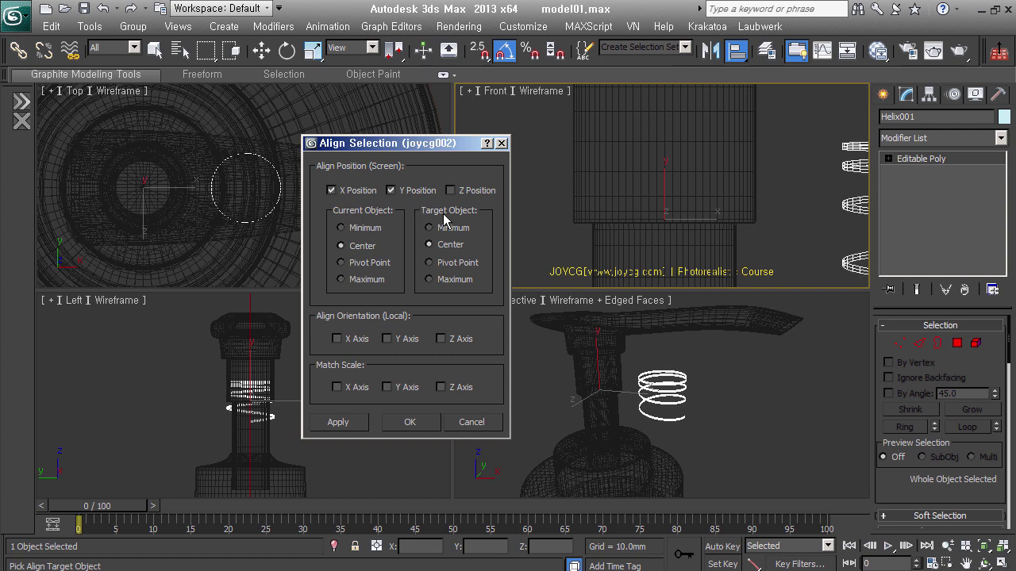
pyautogui.click(331, 190)
pyautogui.click(410, 422)
# - Move the helix down the shaft and nudge it sideways to X 24.246mm
pyautogui.moveTo(673, 210); pyautogui.dragTo(664, 230)
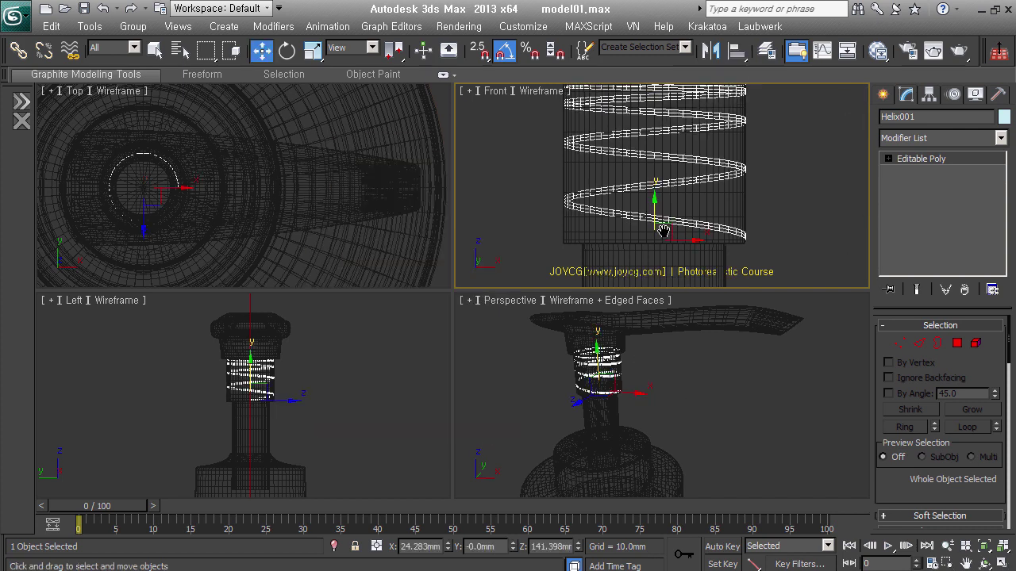
pyautogui.scroll(2, 680, 252)
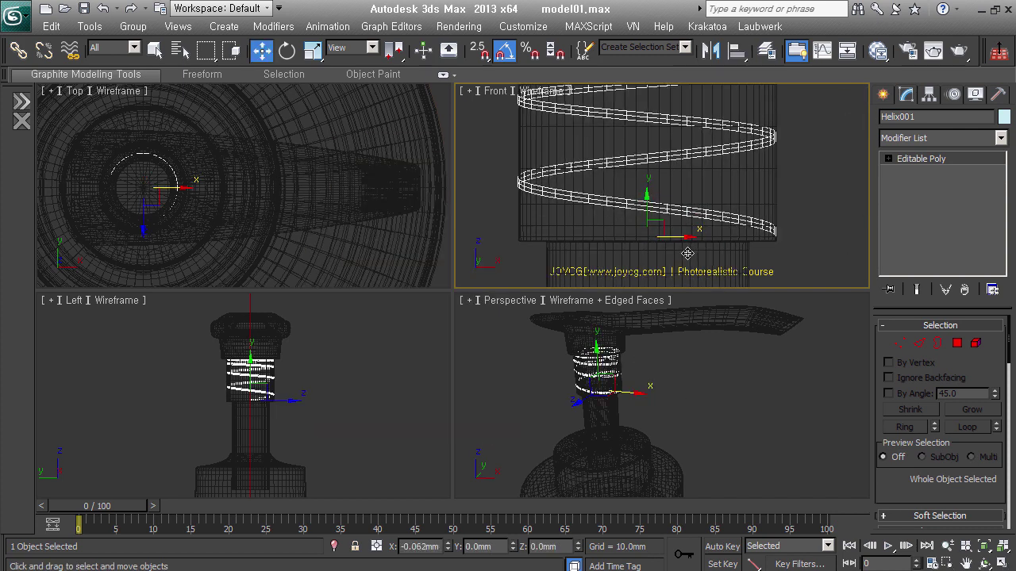
pyautogui.scroll(2, 767, 154)
pyautogui.scroll(2, 785, 151)
pyautogui.scroll(2, 787, 198)
pyautogui.scroll(1, 787, 198)
pyautogui.scroll(1, 808, 197)
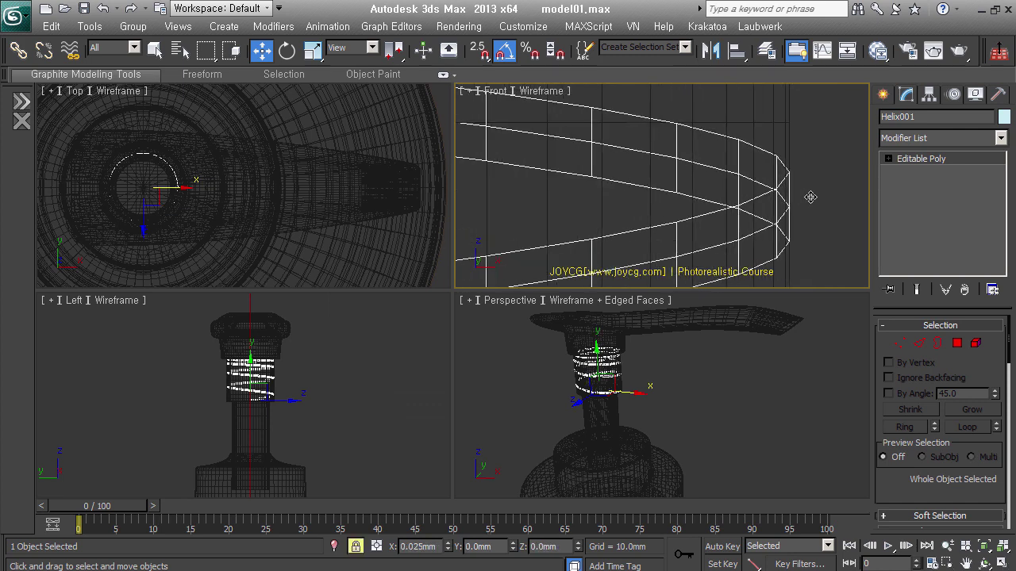
pyautogui.scroll(-1, 705, 204)
pyautogui.scroll(-1, 714, 223)
pyautogui.scroll(-2, 675, 218)
pyautogui.scroll(-1, 589, 205)
pyautogui.scroll(3, 600, 192)
pyautogui.scroll(-1, 625, 173)
pyautogui.scroll(-1, 652, 184)
pyautogui.scroll(-1, 615, 192)
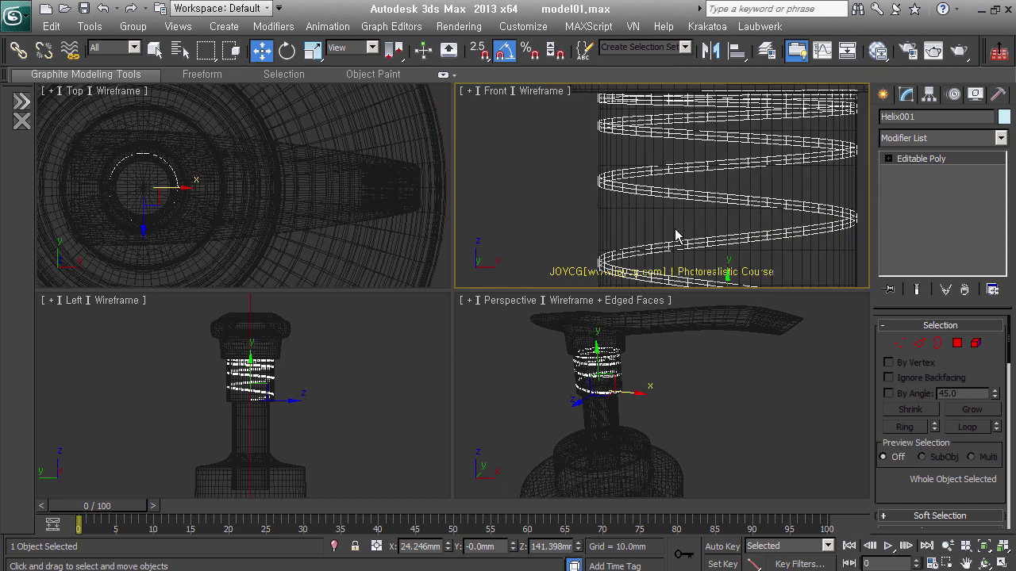
pyautogui.scroll(-2, 675, 235)
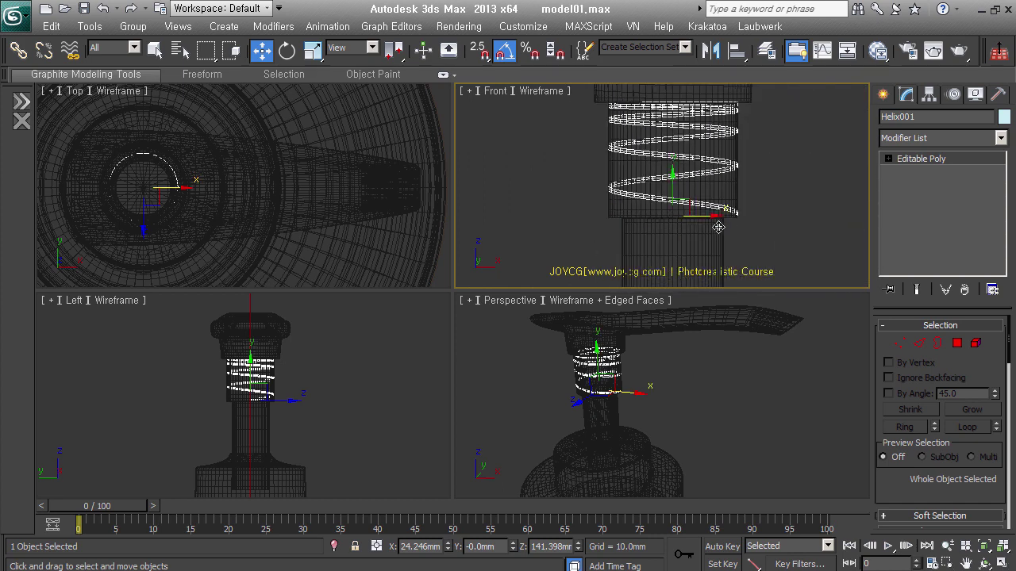
pyautogui.moveTo(719, 227); pyautogui.dragTo(719, 228)
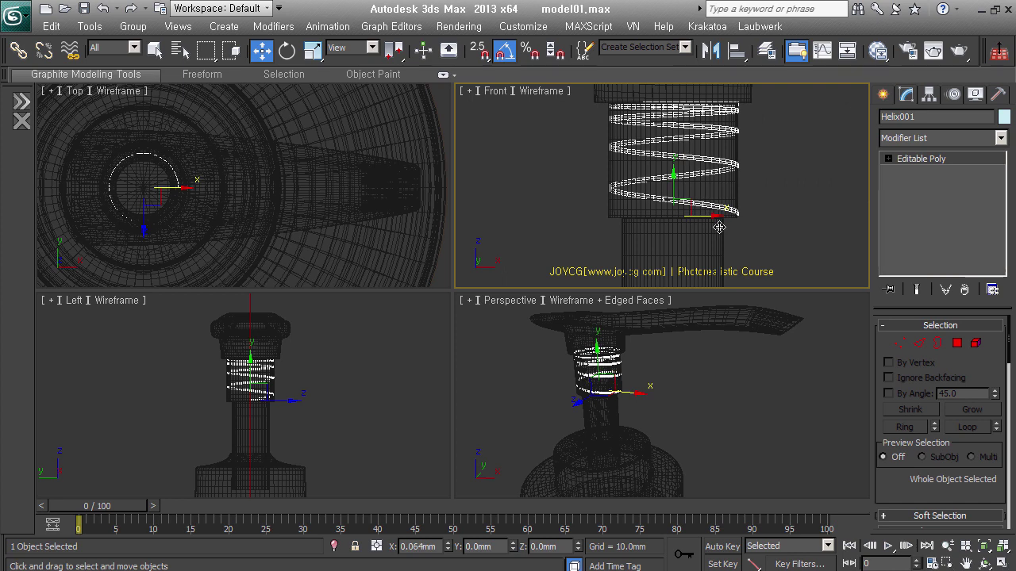
pyautogui.moveTo(719, 228); pyautogui.dragTo(718, 228)
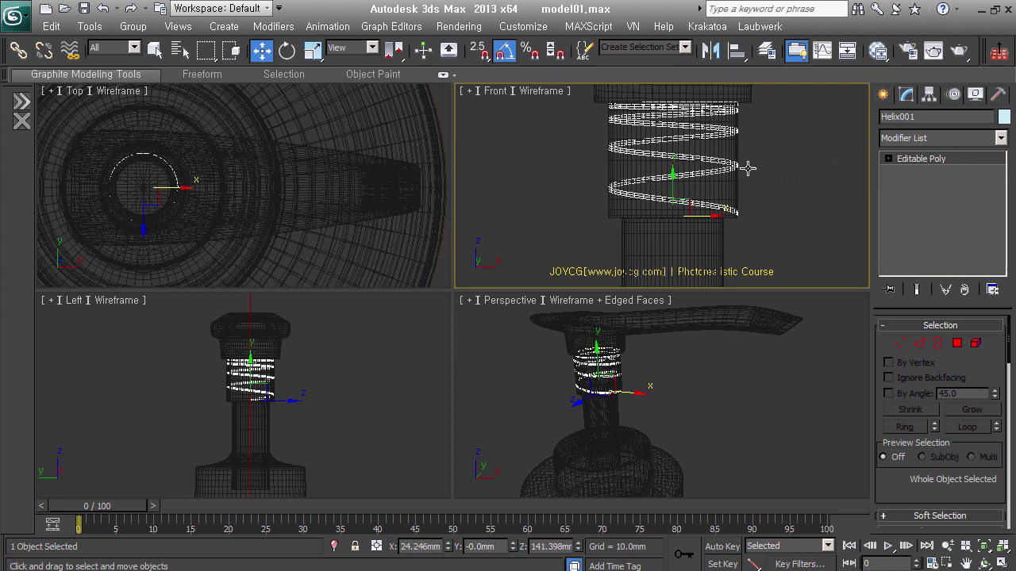
pyautogui.scroll(5, 748, 167)
# - Try a Push modifier on the helix, adjust its value, then remove it
pyautogui.click(959, 143)
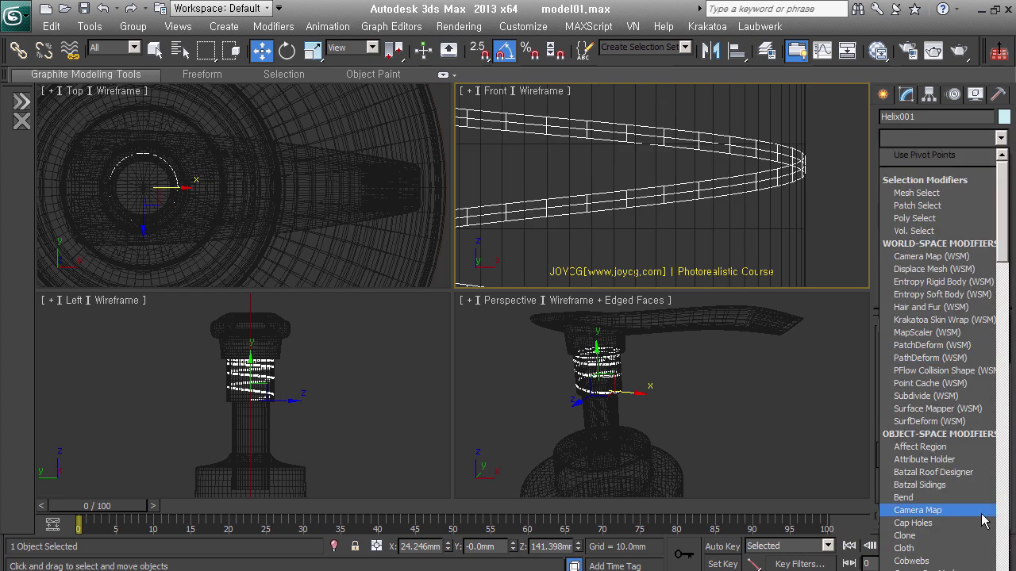
pyautogui.press('p')
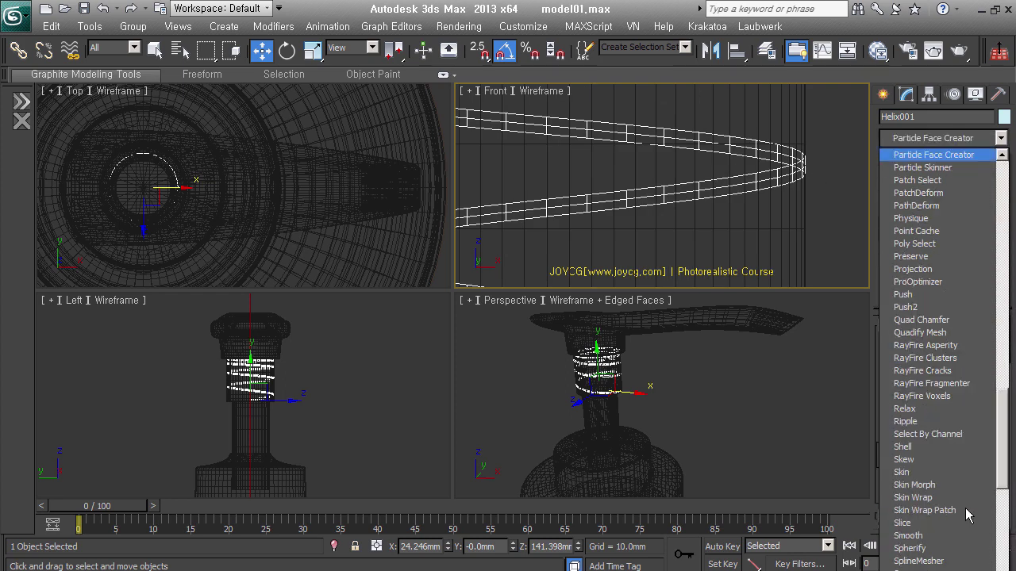
pyautogui.press('p')
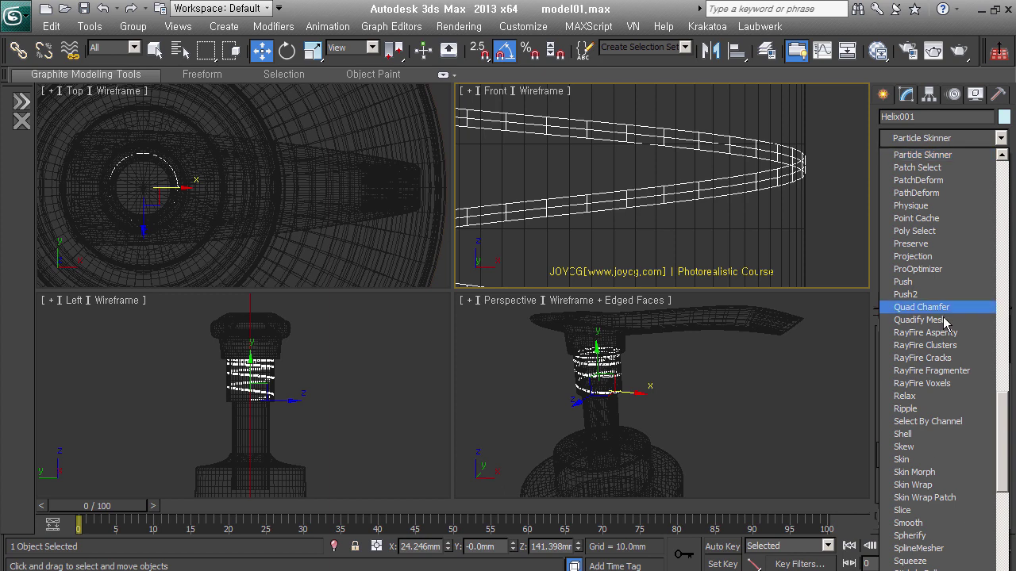
pyautogui.click(926, 289)
pyautogui.moveTo(995, 347)
pyautogui.mouseDown()
pyautogui.moveTo(1006, 370)
pyautogui.moveTo(1007, 355)
pyautogui.mouseUp()
pyautogui.moveTo(793, 267)
pyautogui.mouseDown(button='middle')
pyautogui.moveTo(819, 200)
pyautogui.moveTo(692, 204)
pyautogui.mouseUp(button='middle')
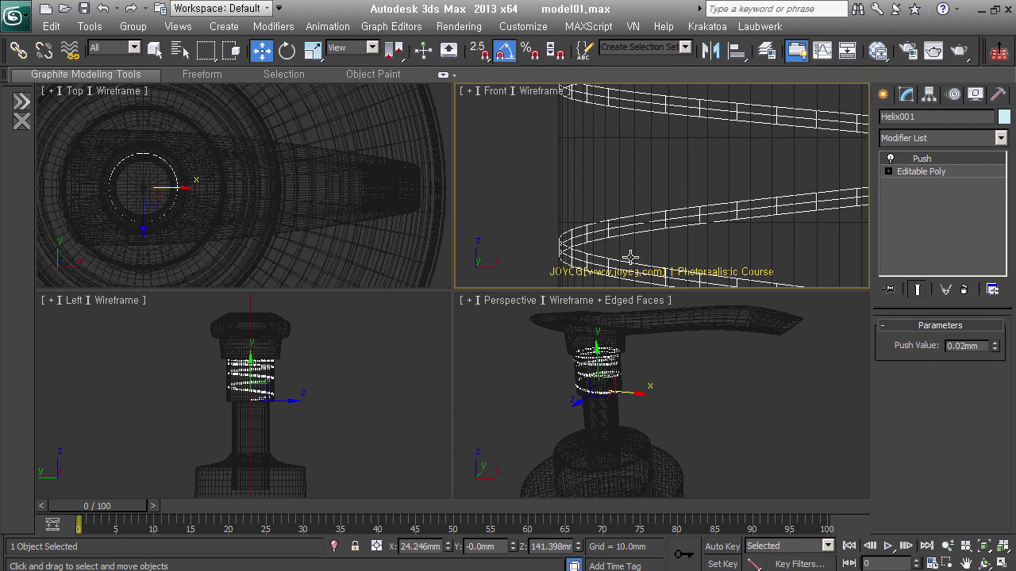
pyautogui.moveTo(630, 257); pyautogui.dragTo(571, 273, button='middle')
pyautogui.click(964, 289)
# - Select all helix edges and apply a Push modifier of -0.97mm, viewed with smooth shading
pyautogui.click(919, 343)
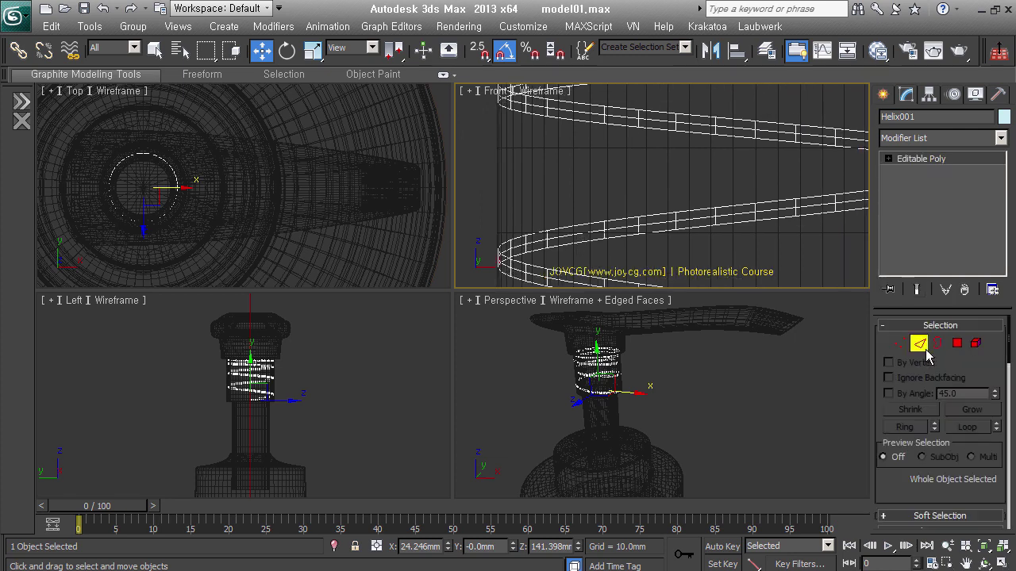
pyautogui.hotkey('ctrl', 'a')
pyautogui.moveTo(705, 254); pyautogui.dragTo(652, 243, button='middle')
pyautogui.click(947, 141)
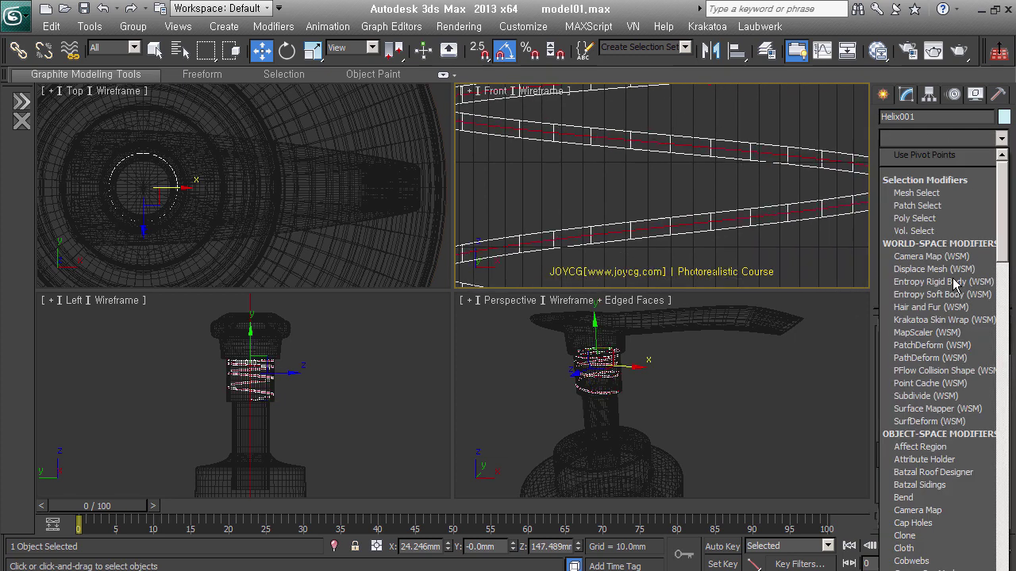
pyautogui.scroll(-3, 950, 366)
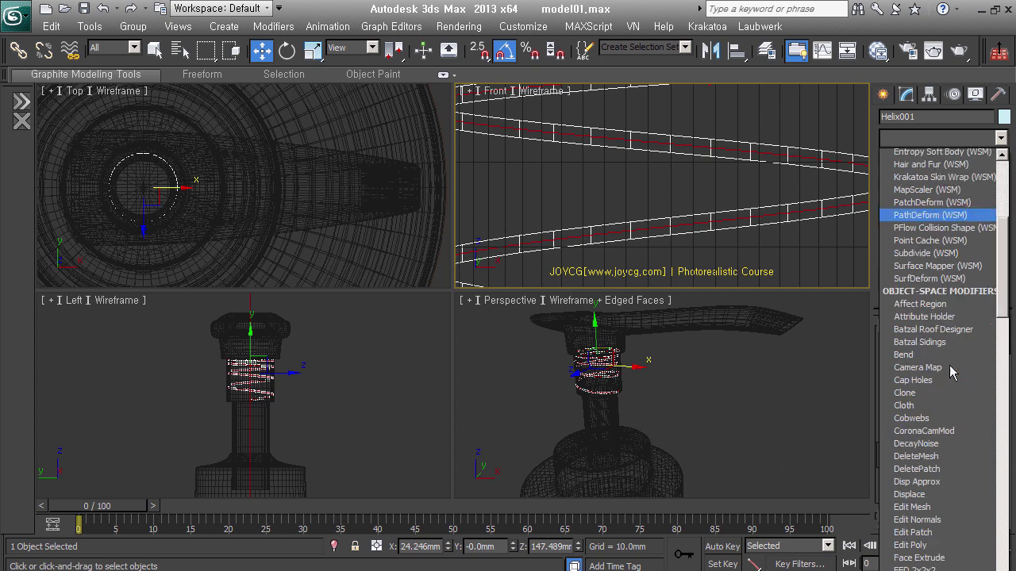
pyautogui.press('k')
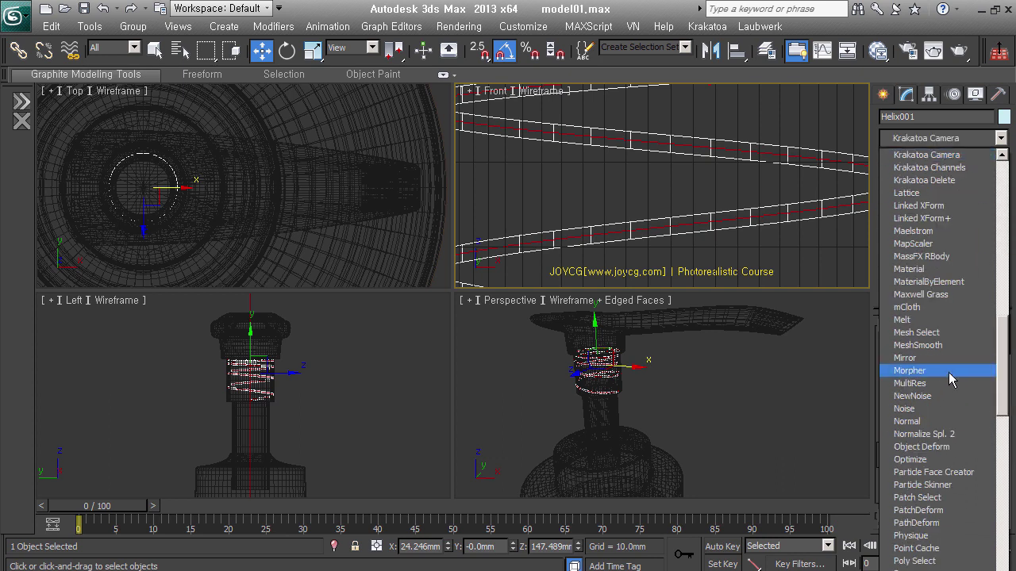
pyautogui.press('p')
pyautogui.press('u')
pyautogui.press('Return')
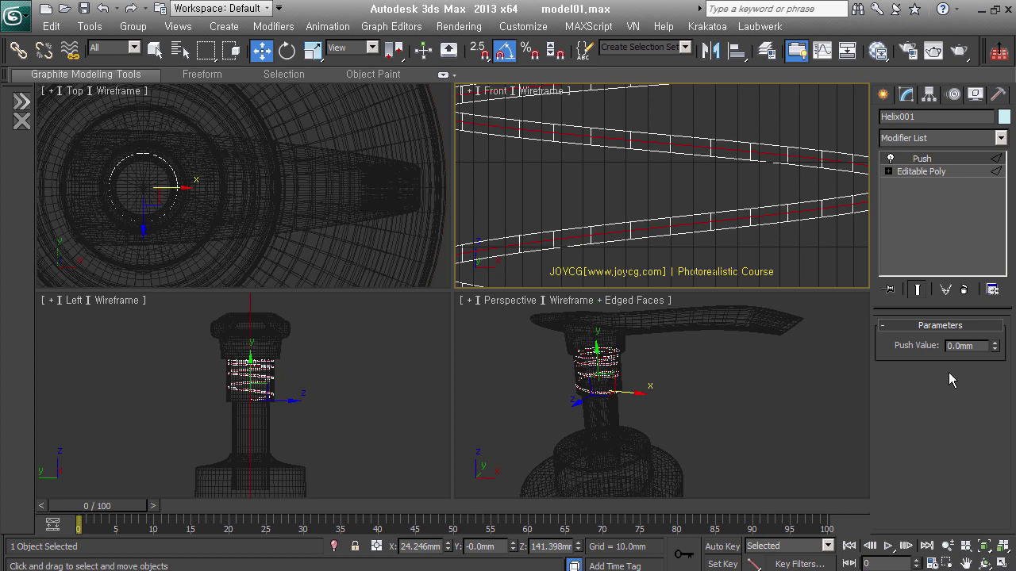
pyautogui.scroll(-3, 791, 245)
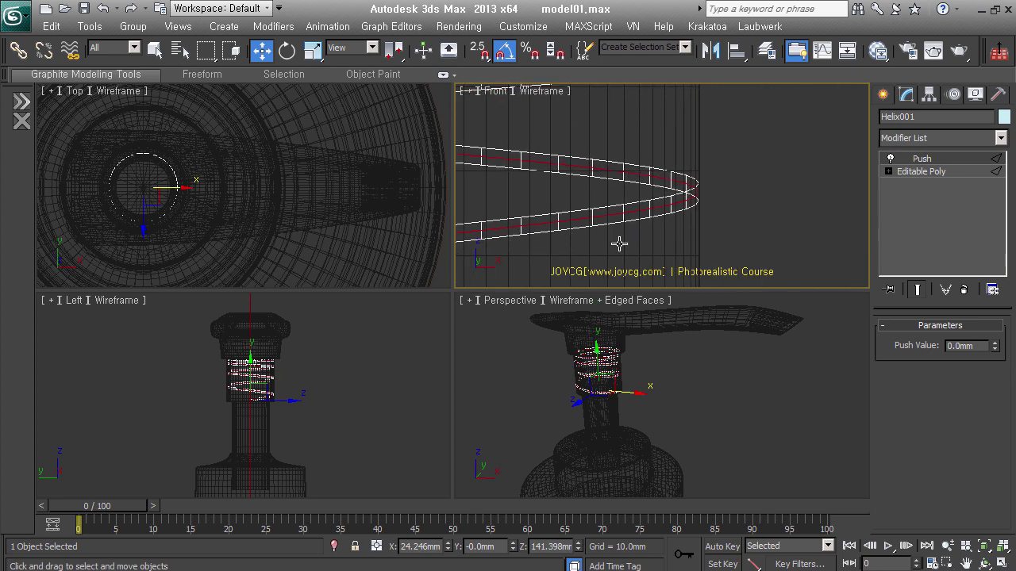
pyautogui.moveTo(994, 346); pyautogui.dragTo(1003, 371)
pyautogui.moveTo(750, 210)
pyautogui.mouseDown(button='middle')
pyautogui.moveTo(772, 220)
pyautogui.moveTo(781, 196)
pyautogui.moveTo(761, 200)
pyautogui.mouseUp(button='middle')
pyautogui.press('F3')
# - Orbit around the pushed thread to inspect it, then delete the Push modifier
pyautogui.scroll(-2, 751, 215)
pyautogui.scroll(-2, 757, 220)
pyautogui.moveTo(804, 233)
pyautogui.keyDown('alt'); pyautogui.mouseDown(button='middle')
pyautogui.moveTo(835, 208)
pyautogui.moveTo(821, 230)
pyautogui.moveTo(796, 229)
pyautogui.moveTo(803, 226)
pyautogui.mouseUp(button='middle'); pyautogui.keyUp('alt')
pyautogui.scroll(-1, 835, 210)
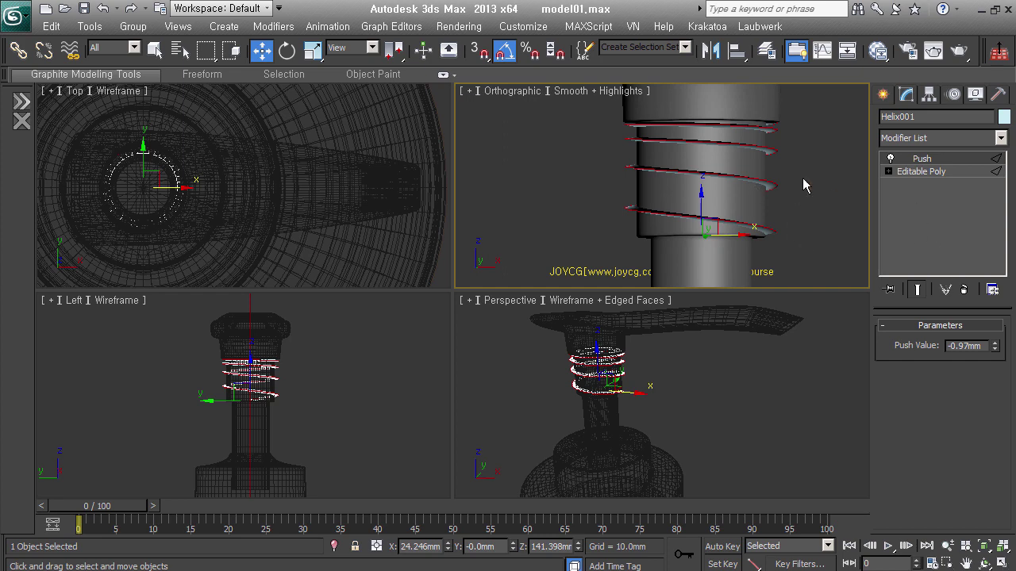
pyautogui.moveTo(798, 227)
pyautogui.keyDown('alt'); pyautogui.mouseDown(button='middle')
pyautogui.moveTo(642, 222)
pyautogui.moveTo(844, 230)
pyautogui.mouseUp(button='middle'); pyautogui.keyUp('alt')
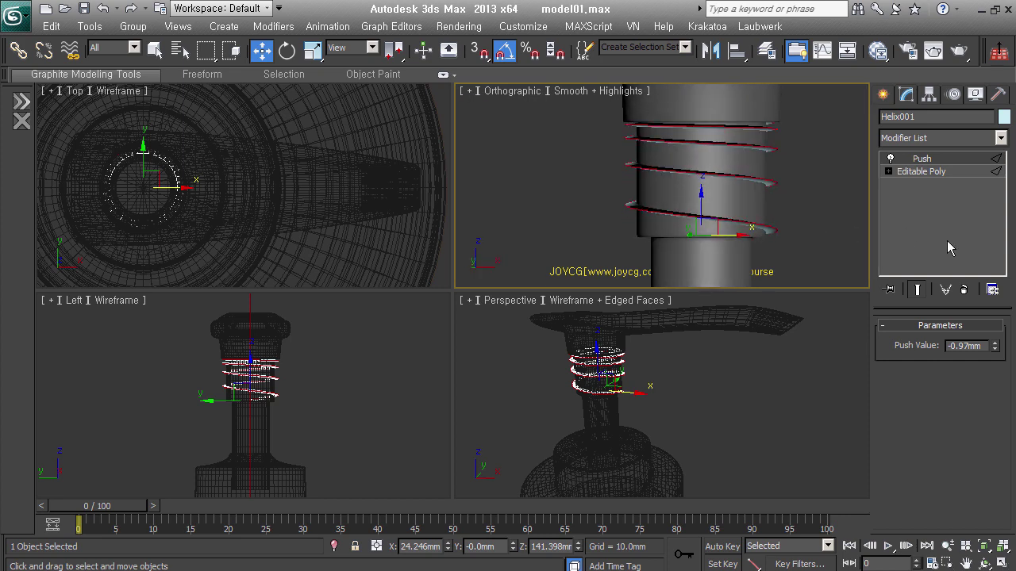
pyautogui.click(964, 290)
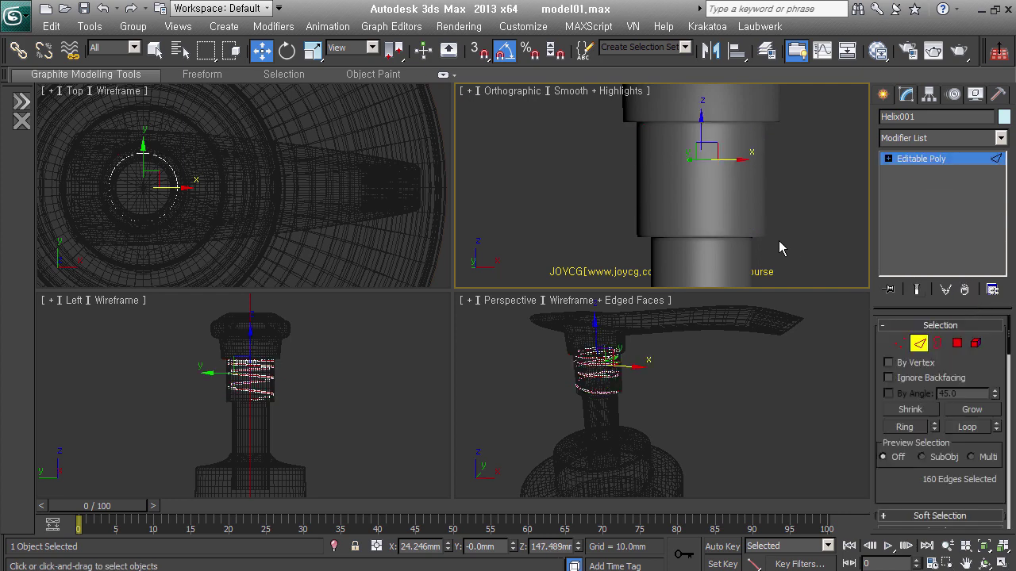
# - Extrude the selected helix edges outward into chevron-shaped ridges in wireframe view
pyautogui.press('F3')
pyautogui.keyDown('alt'); pyautogui.moveTo(776, 236); pyautogui.dragTo(770, 227, button='middle'); pyautogui.keyUp('alt')
pyautogui.rightClick(759, 224)
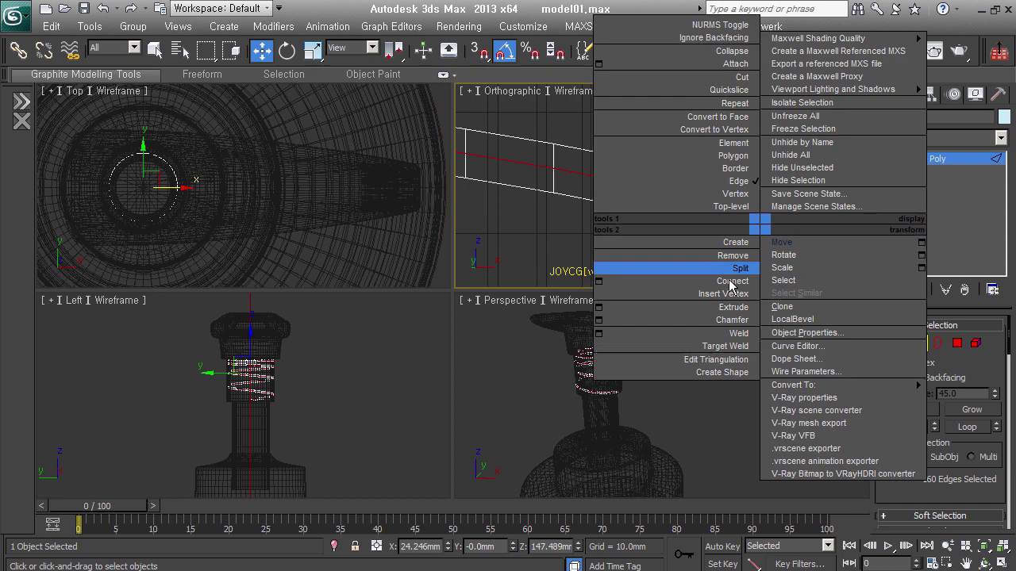
pyautogui.click(730, 312)
pyautogui.moveTo(769, 232)
pyautogui.mouseDown()
pyautogui.moveTo(805, 278)
pyautogui.moveTo(779, 286)
pyautogui.mouseUp()
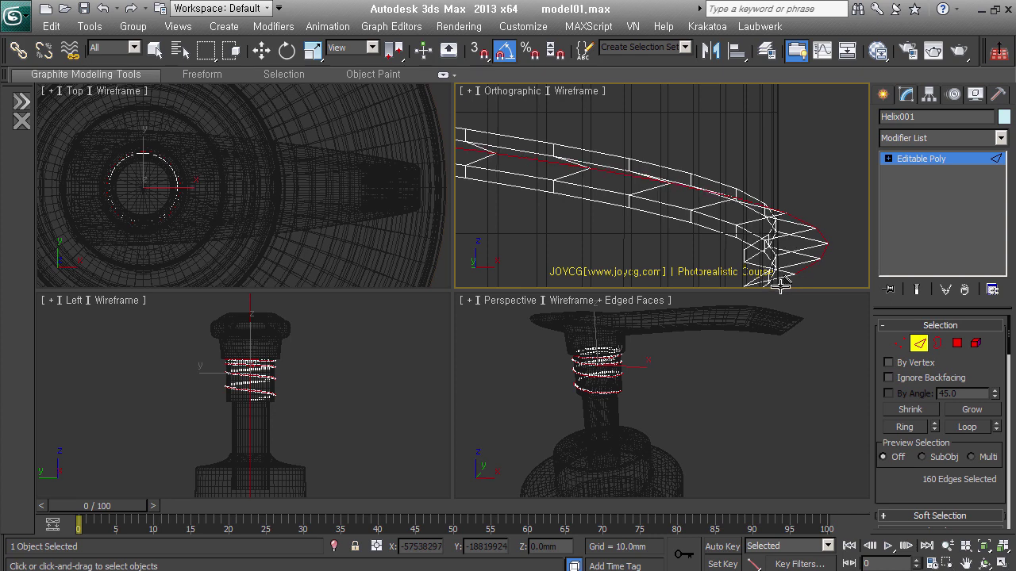
# - Nudge the extruded helix edges slightly upward along Z
pyautogui.moveTo(852, 277)
pyautogui.keyDown('alt'); pyautogui.mouseDown(button='middle')
pyautogui.moveTo(813, 201)
pyautogui.moveTo(794, 226)
pyautogui.moveTo(665, 220)
pyautogui.mouseUp(button='middle'); pyautogui.keyUp('alt')
pyautogui.press('w')
pyautogui.scroll(-3, 660, 219)
pyautogui.scroll(2, 655, 158)
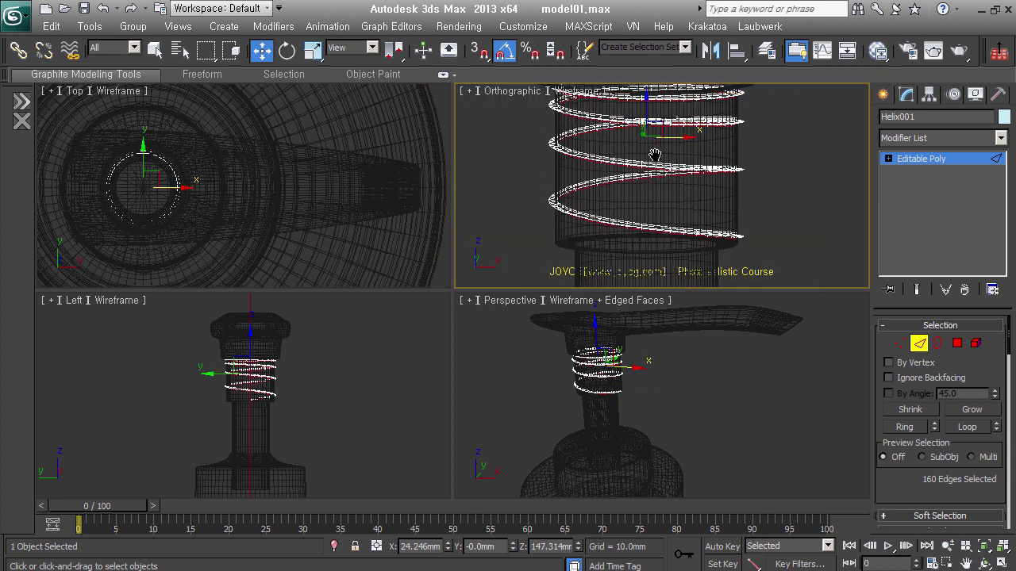
pyautogui.scroll(3, 658, 127)
pyautogui.moveTo(662, 168); pyautogui.dragTo(660, 171)
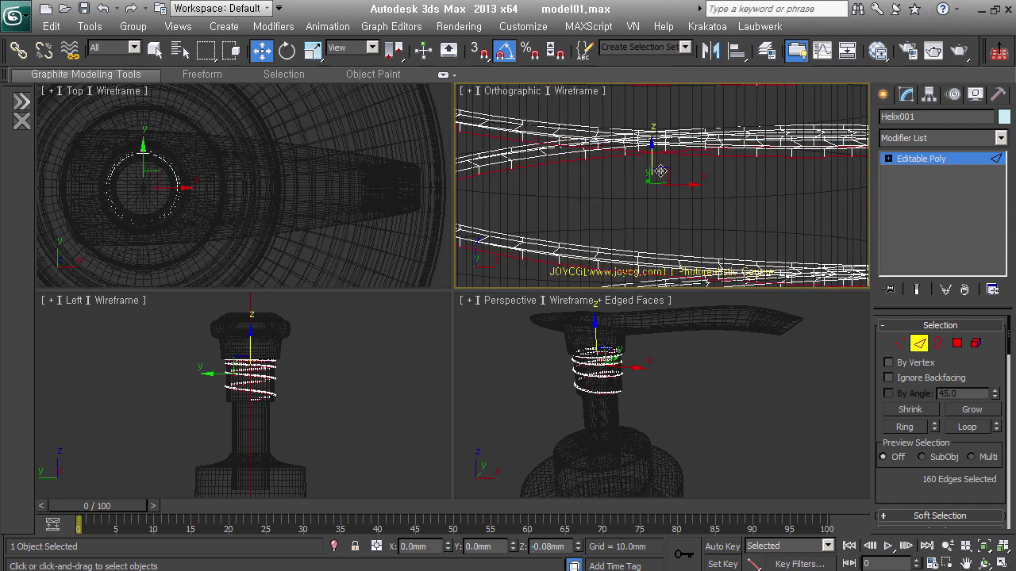
pyautogui.moveTo(680, 209)
pyautogui.keyDown('alt'); pyautogui.mouseDown(button='middle')
pyautogui.moveTo(741, 256)
pyautogui.moveTo(758, 235)
pyautogui.mouseUp(button='middle'); pyautogui.keyUp('alt')
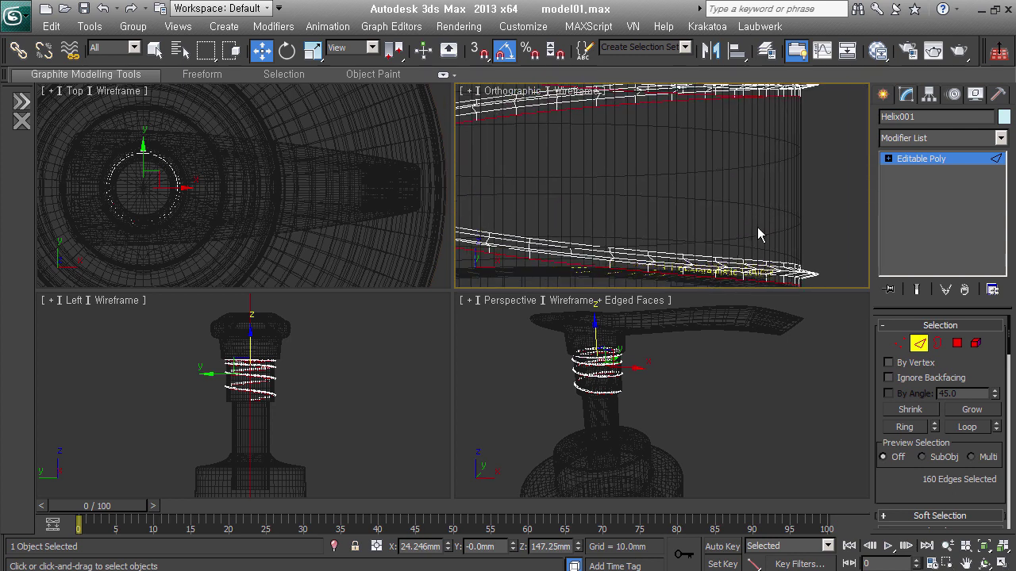
pyautogui.moveTo(766, 273); pyautogui.dragTo(766, 263)
pyautogui.moveTo(633, 199)
pyautogui.keyDown('alt'); pyautogui.mouseDown(button='middle')
pyautogui.moveTo(680, 318)
pyautogui.moveTo(631, 186)
pyautogui.moveTo(641, 205)
pyautogui.mouseUp(button='middle'); pyautogui.keyUp('alt')
pyautogui.moveTo(653, 223); pyautogui.dragTo(654, 217)
pyautogui.scroll(-5, 717, 200)
pyautogui.moveTo(716, 199)
pyautogui.keyDown('alt'); pyautogui.mouseDown(button='middle')
pyautogui.moveTo(804, 281)
pyautogui.moveTo(748, 219)
pyautogui.moveTo(767, 222)
pyautogui.moveTo(759, 243)
pyautogui.moveTo(696, 240)
pyautogui.moveTo(686, 262)
pyautogui.moveTo(703, 217)
pyautogui.mouseUp(button='middle'); pyautogui.keyUp('alt')
pyautogui.scroll(3, 748, 220)
# - Select a whole edge loop along the helix strip
pyautogui.click(746, 213)
pyautogui.doubleClick(766, 247)
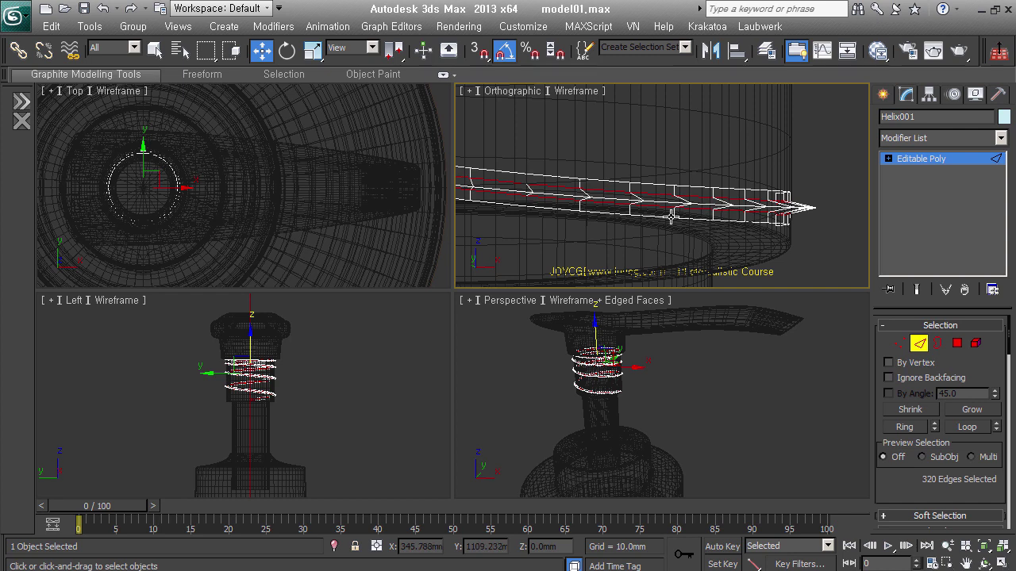
pyautogui.scroll(2, 747, 219)
pyautogui.scroll(1, 746, 219)
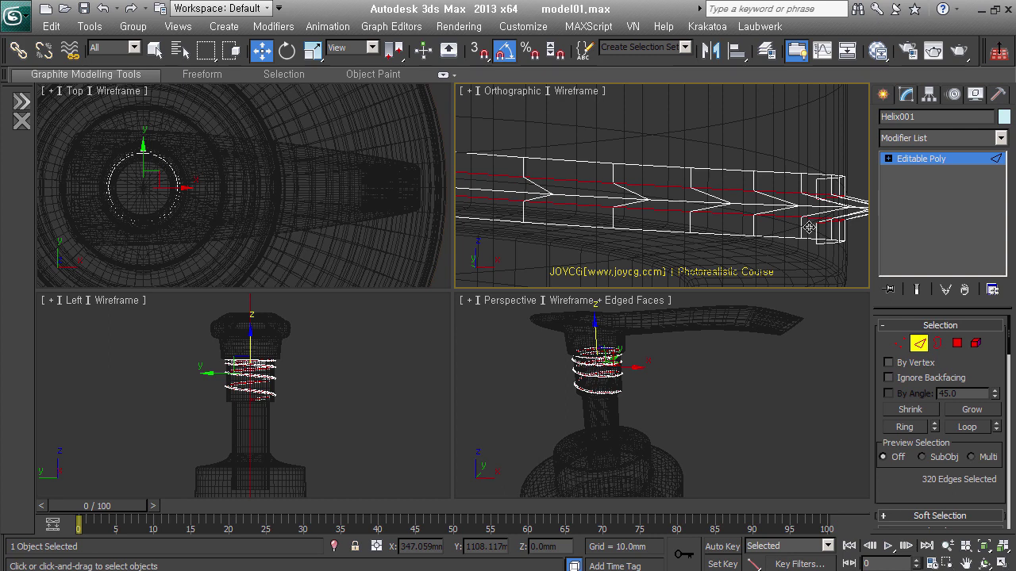
pyautogui.moveTo(809, 228); pyautogui.dragTo(702, 238, button='middle')
pyautogui.scroll(1, 699, 225)
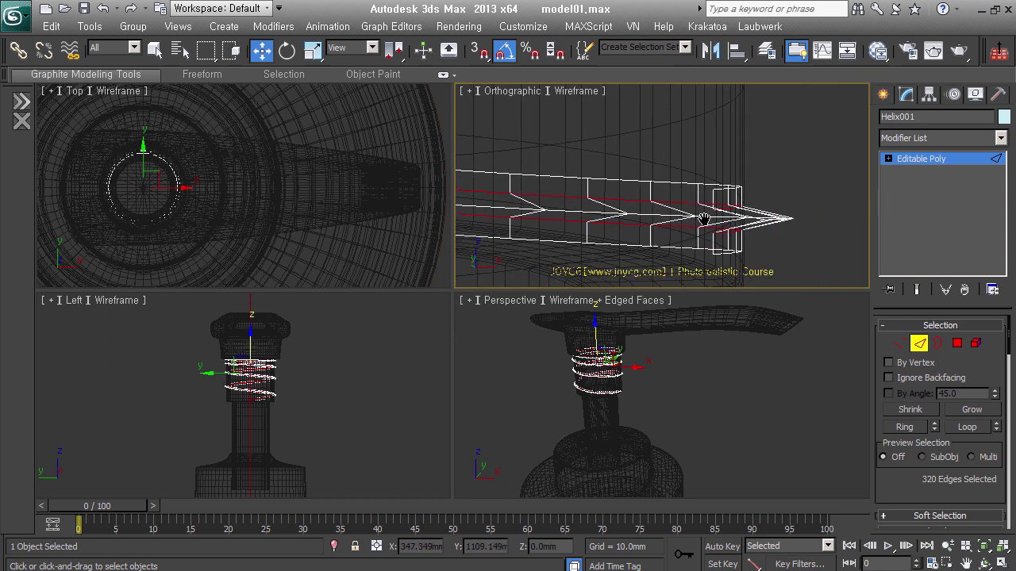
pyautogui.scroll(2, 703, 222)
# - Connect the selected helix edges with 4 segments across the strip
pyautogui.rightClick(797, 209)
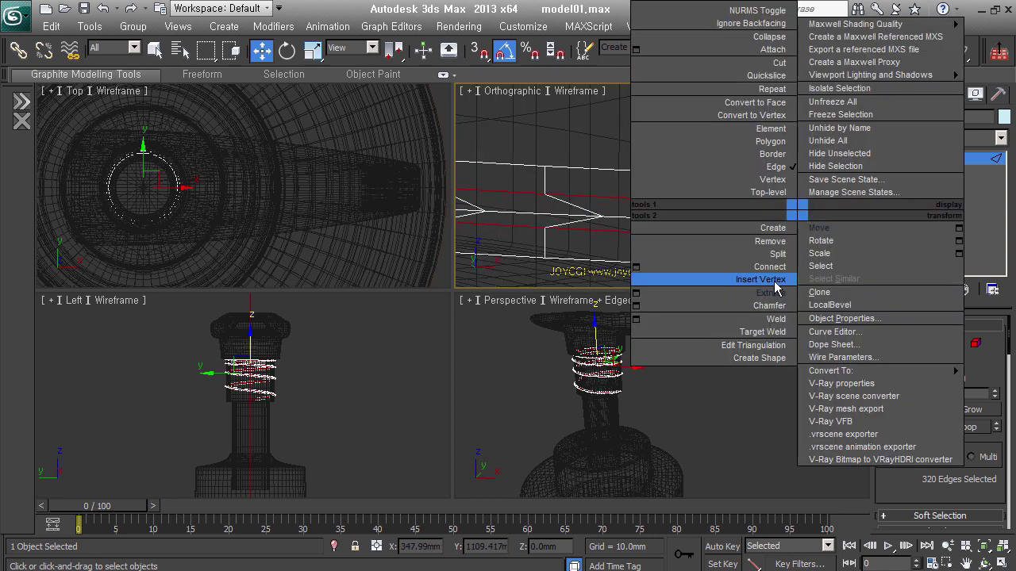
pyautogui.click(635, 305)
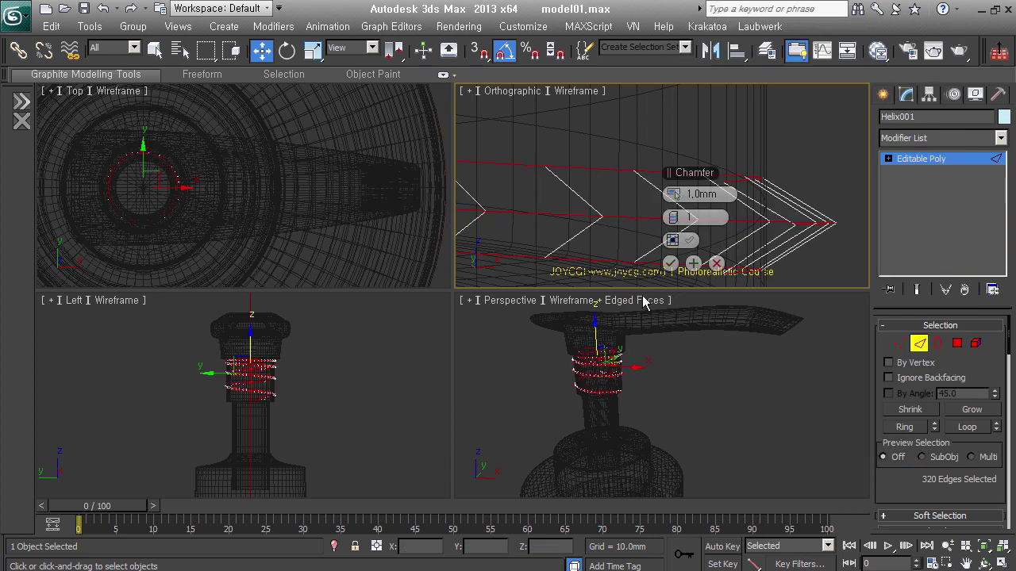
pyautogui.moveTo(689, 194); pyautogui.dragTo(692, 204)
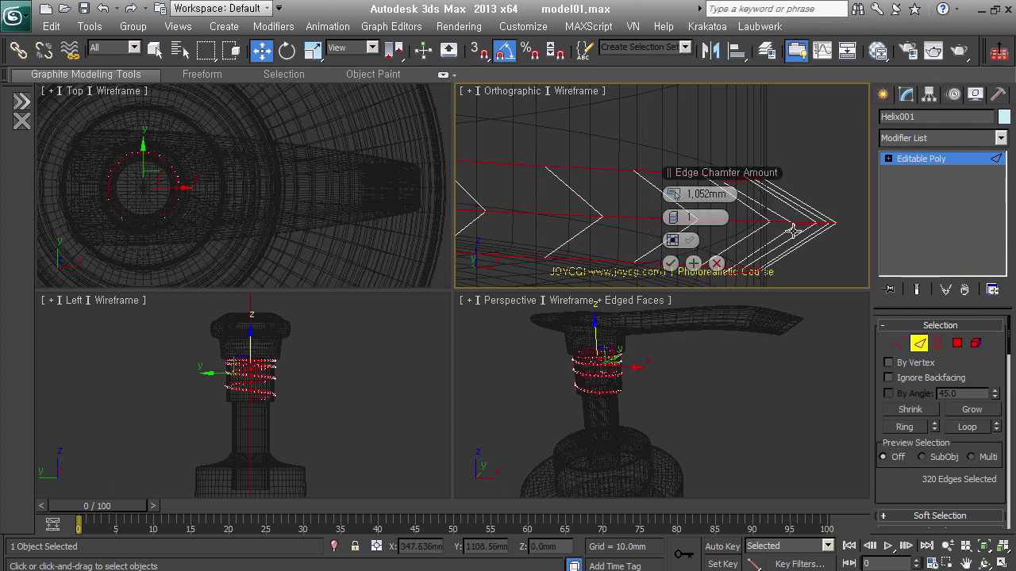
pyautogui.moveTo(695, 217)
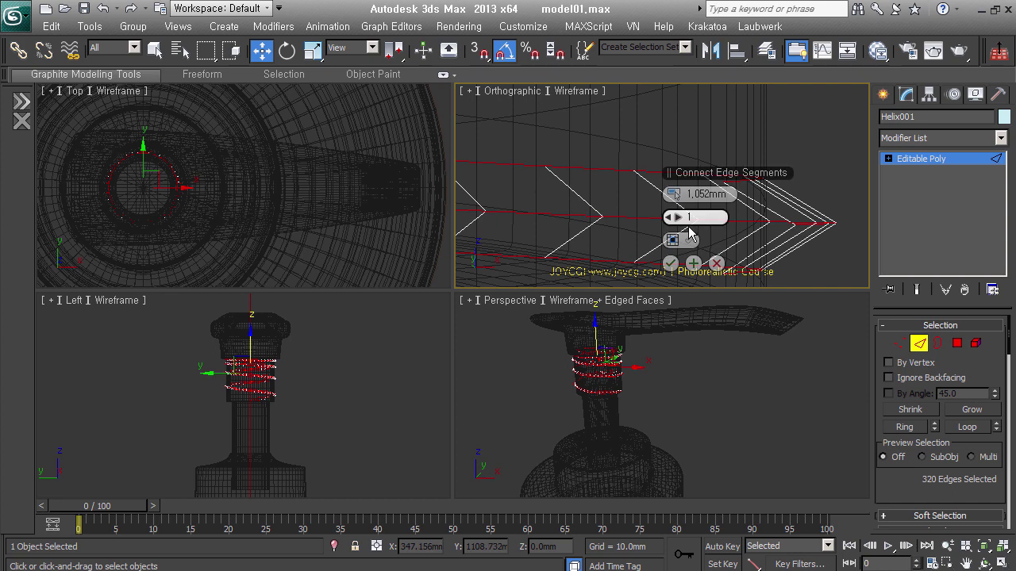
pyautogui.scroll(1, 689, 227)
pyautogui.scroll(1, 690, 232)
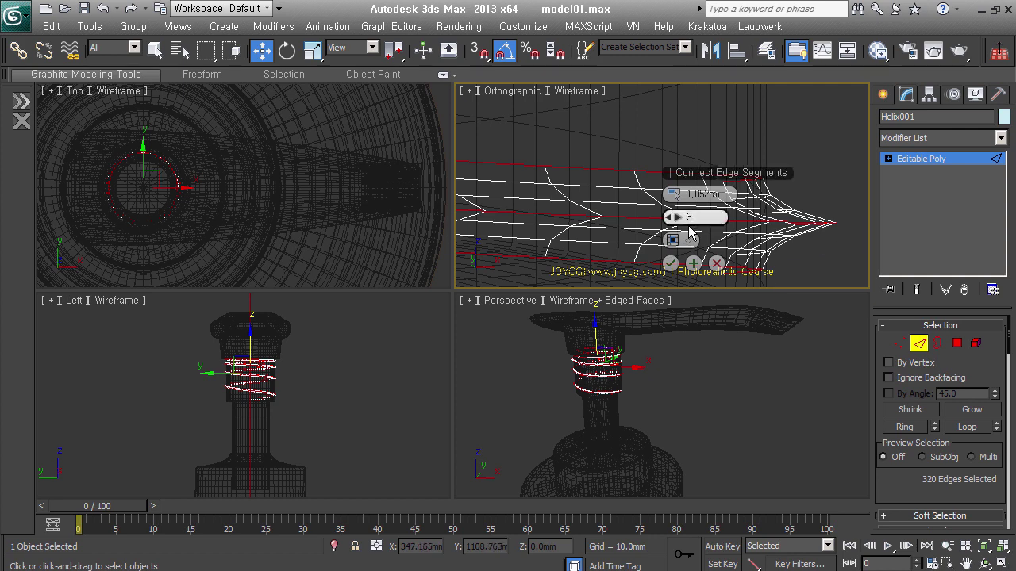
pyautogui.scroll(1, 690, 232)
pyautogui.click(669, 262)
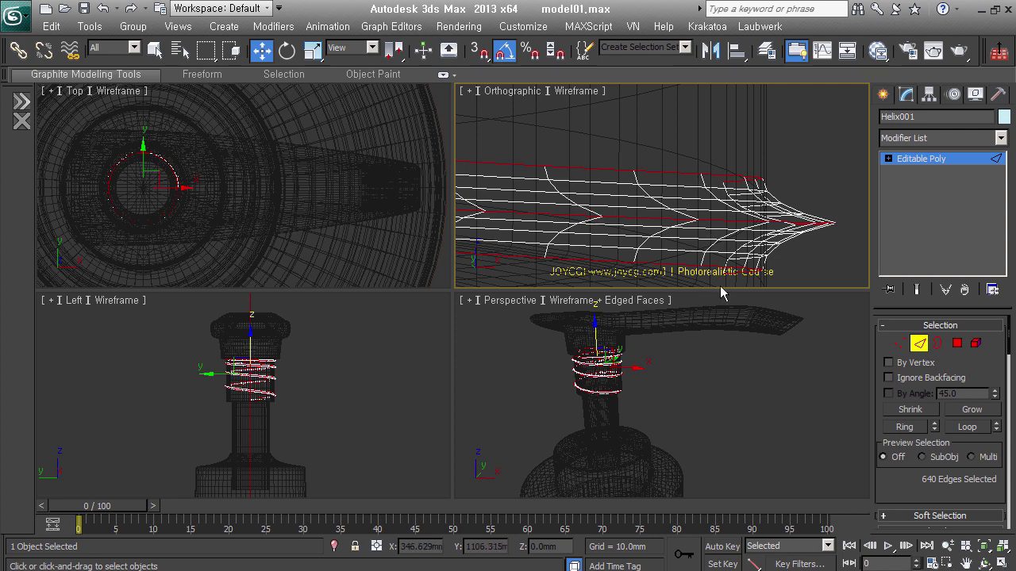
# - Remove the 640 selected edges from the helix mesh
pyautogui.scroll(-2, 905, 467)
pyautogui.scroll(-2, 908, 429)
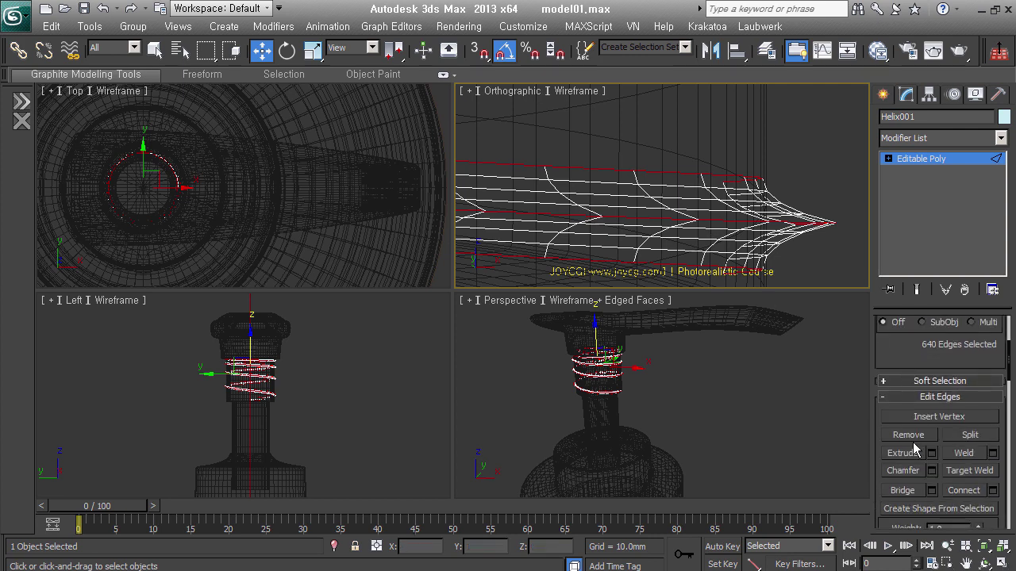
pyautogui.click(913, 441)
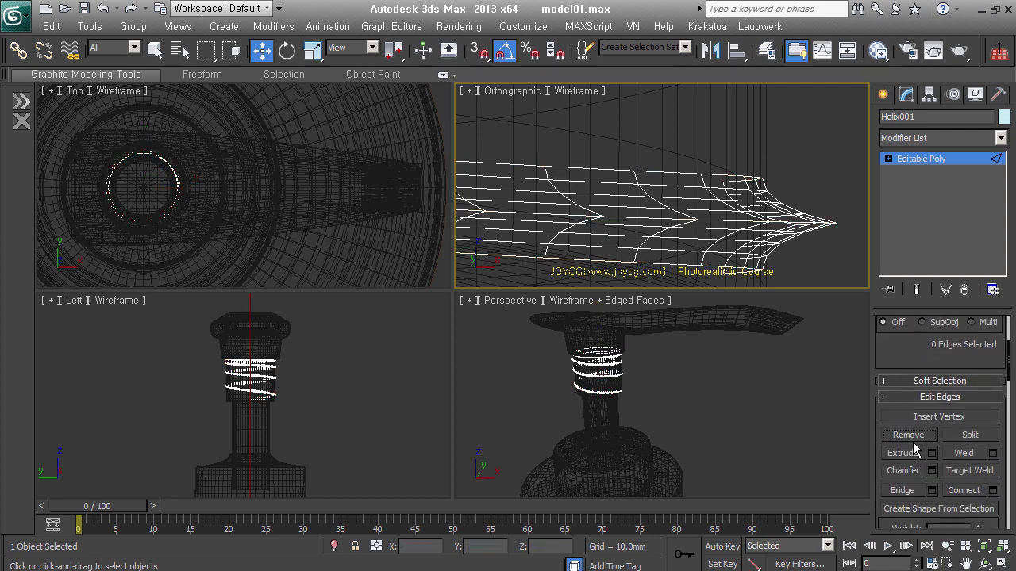
# - Exit edge editing and view the helix with smooth shading, framed in the viewport
pyautogui.click(964, 159)
pyautogui.moveTo(825, 267)
pyautogui.mouseDown(button='middle')
pyautogui.moveTo(833, 242)
pyautogui.moveTo(827, 258)
pyautogui.mouseUp(button='middle')
pyautogui.press('F3')
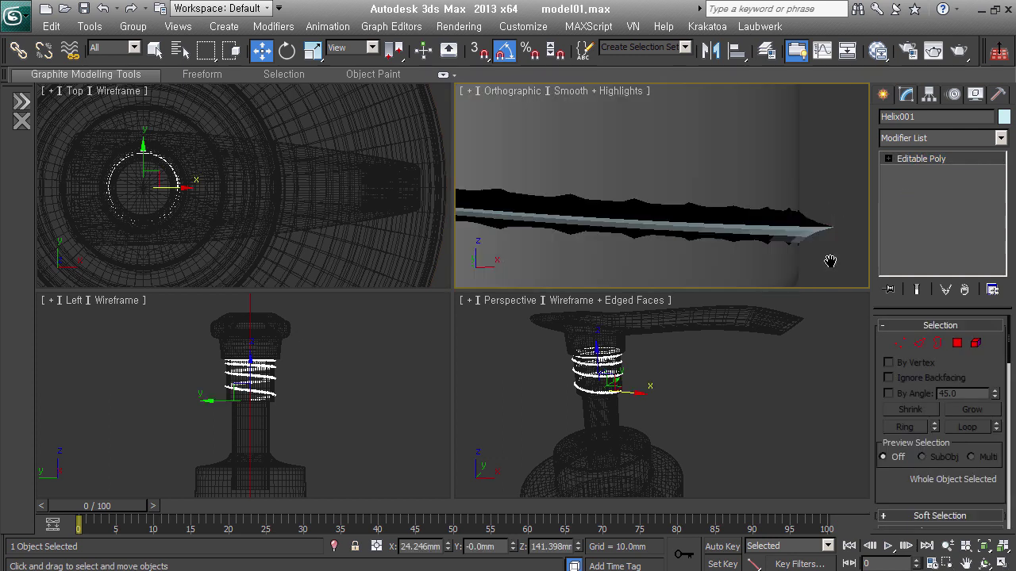
pyautogui.press('z')
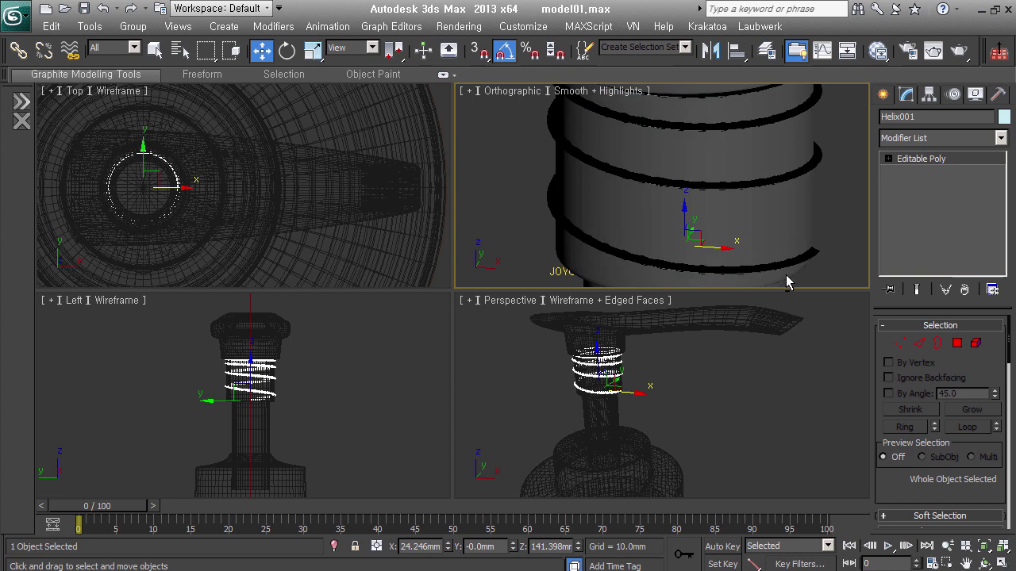
pyautogui.keyDown('alt'); pyautogui.moveTo(786, 275); pyautogui.dragTo(801, 255, button='middle'); pyautogui.keyUp('alt')
# - Give the handle and cap stem a dark grey object colour, then reselect Helix001
pyautogui.click(828, 272)
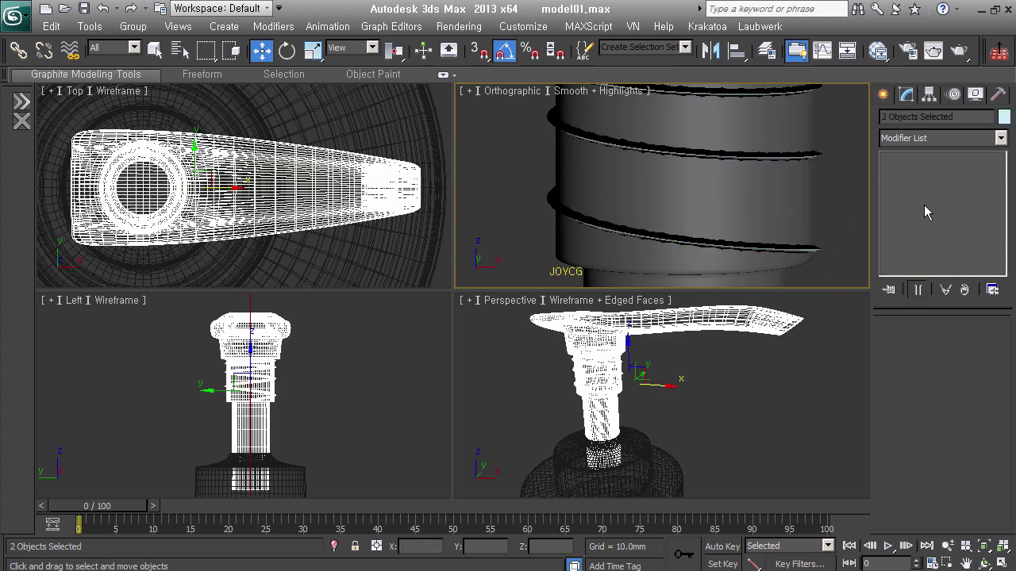
pyautogui.click(1004, 117)
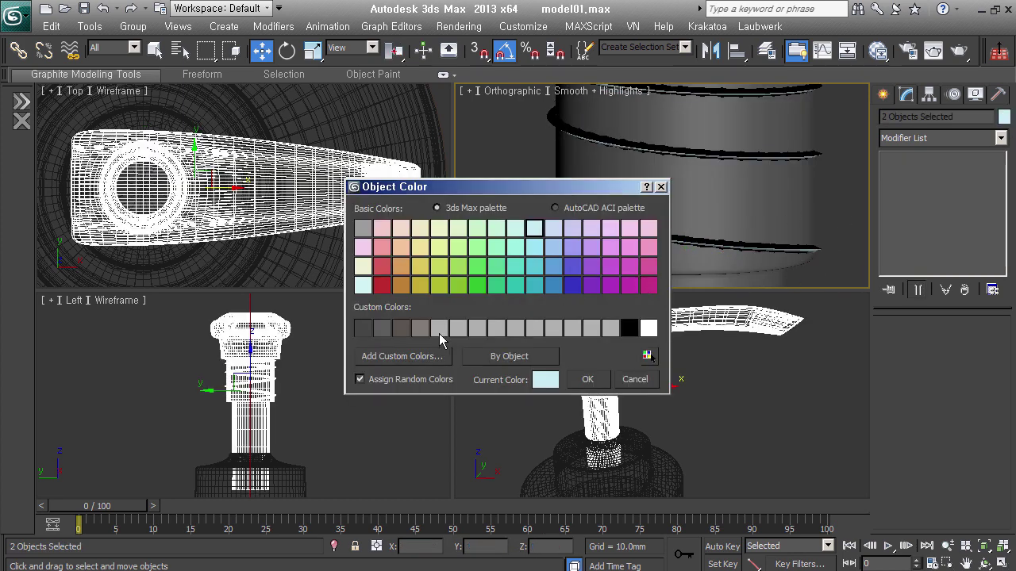
pyautogui.click(382, 328)
pyautogui.click(586, 379)
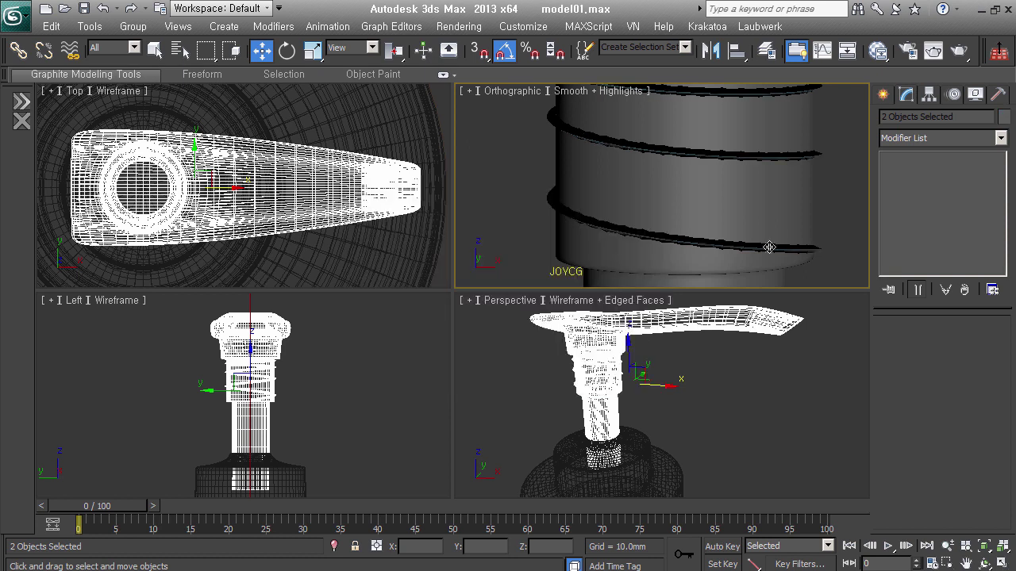
pyautogui.keyDown('alt'); pyautogui.moveTo(788, 236); pyautogui.dragTo(757, 248, button='middle'); pyautogui.keyUp('alt')
pyautogui.click(814, 249)
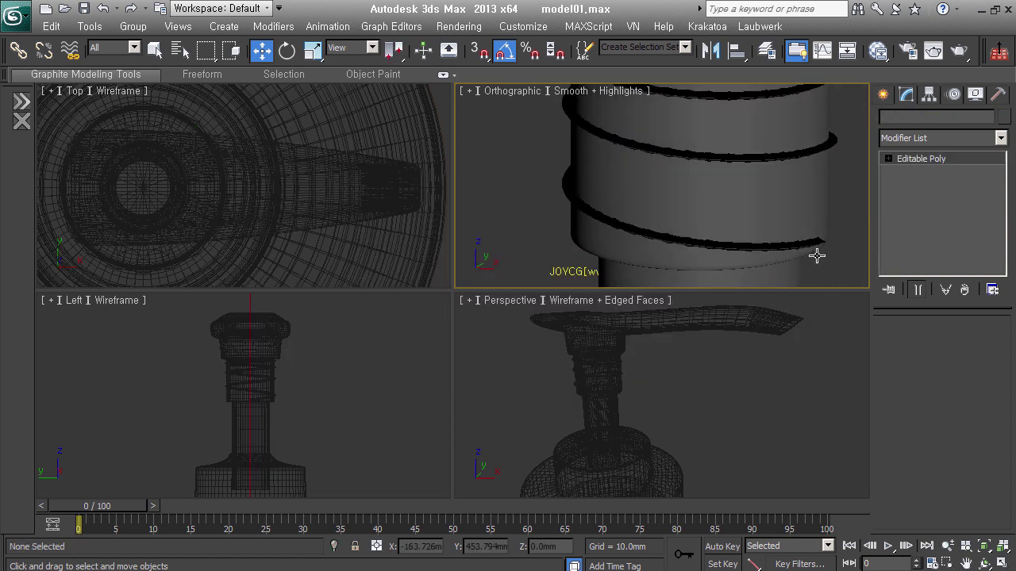
# - Switch the Orthographic view to wireframe and zoom in on the helix tube's end
pyautogui.click(964, 349)
pyautogui.moveTo(914, 508); pyautogui.dragTo(943, 363)
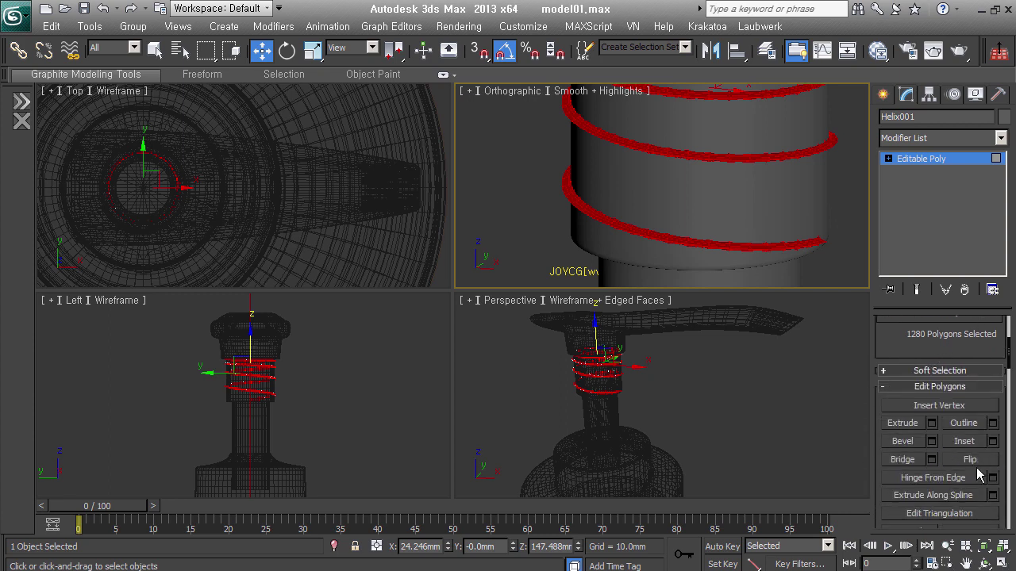
pyautogui.click(975, 161)
pyautogui.scroll(-3, 804, 243)
pyautogui.moveTo(805, 243)
pyautogui.mouseDown(button='middle')
pyautogui.moveTo(783, 252)
pyautogui.moveTo(759, 227)
pyautogui.moveTo(843, 209)
pyautogui.moveTo(957, 216)
pyautogui.moveTo(687, 234)
pyautogui.mouseUp(button='middle')
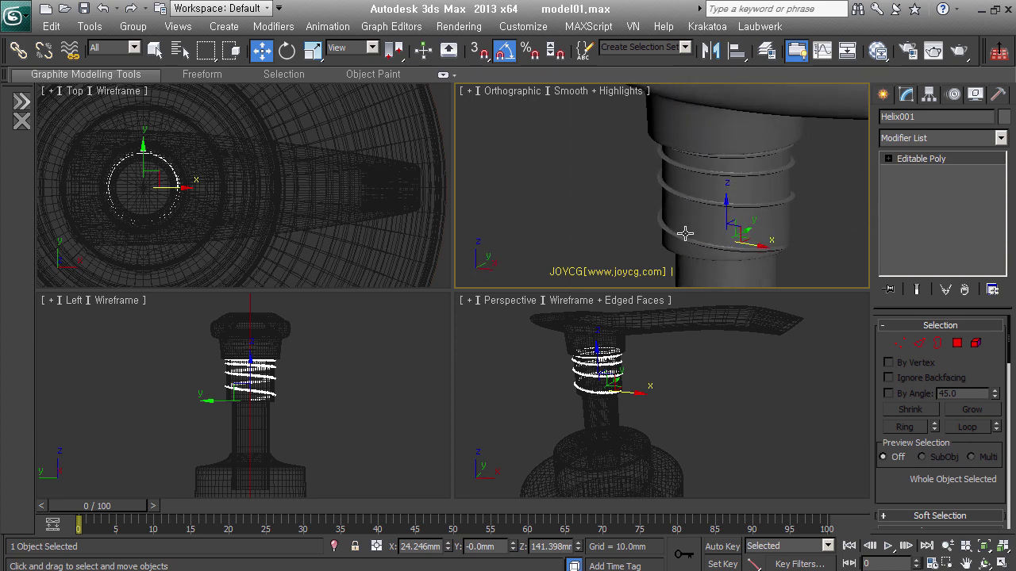
pyautogui.moveTo(768, 263)
pyautogui.mouseDown(button='middle')
pyautogui.moveTo(746, 232)
pyautogui.moveTo(678, 227)
pyautogui.moveTo(801, 208)
pyautogui.mouseUp(button='middle')
pyautogui.scroll(5, 758, 230)
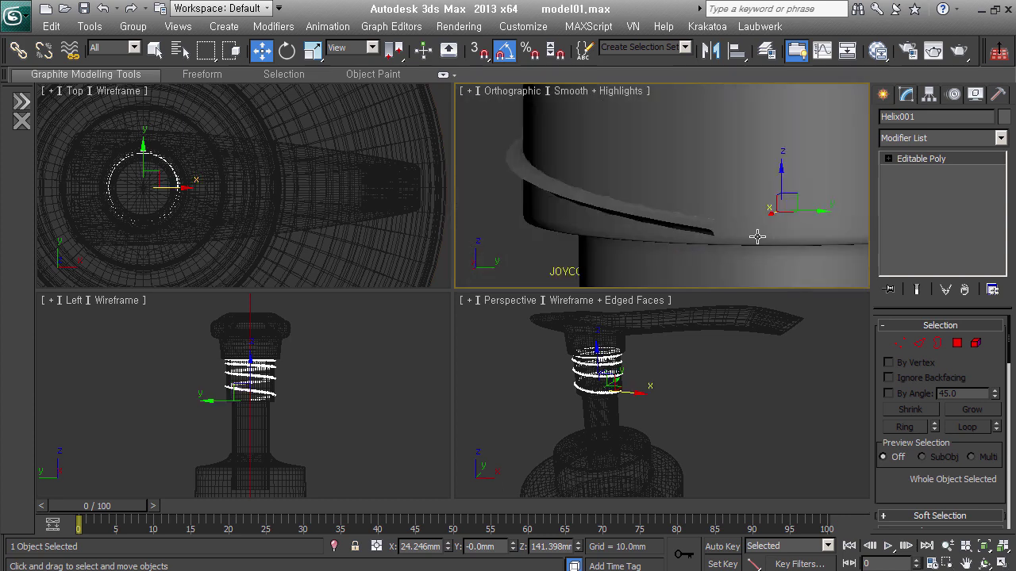
pyautogui.press('F3')
pyautogui.scroll(2, 724, 245)
pyautogui.scroll(2, 722, 244)
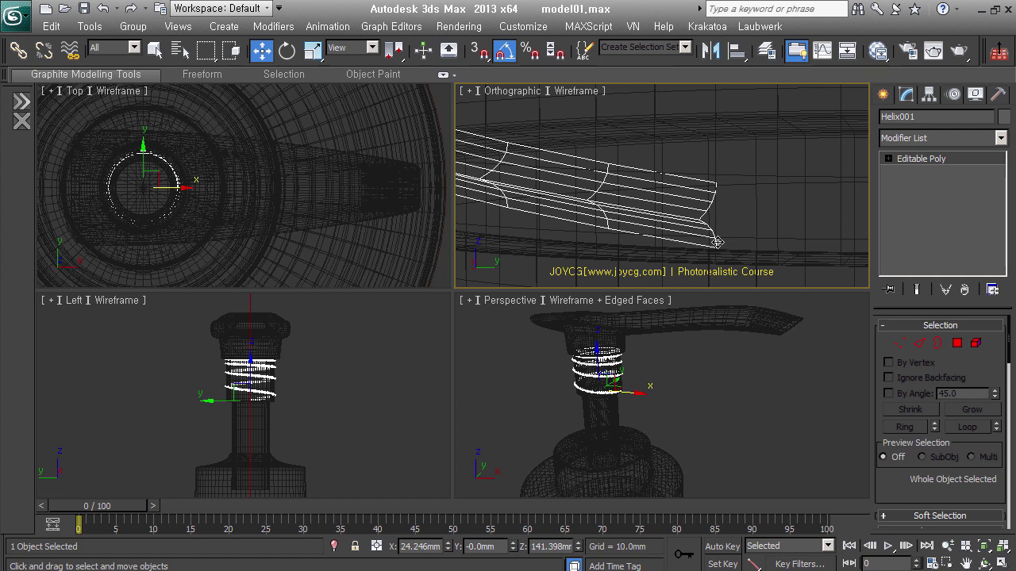
# - Enter vertex editing on the helix and zoom in to the tube end
pyautogui.click(900, 343)
pyautogui.hotkey('ctrl', 'a')
pyautogui.moveTo(723, 236); pyautogui.dragTo(678, 242, button='middle')
pyautogui.scroll(3, 691, 206)
pyautogui.scroll(2, 706, 183)
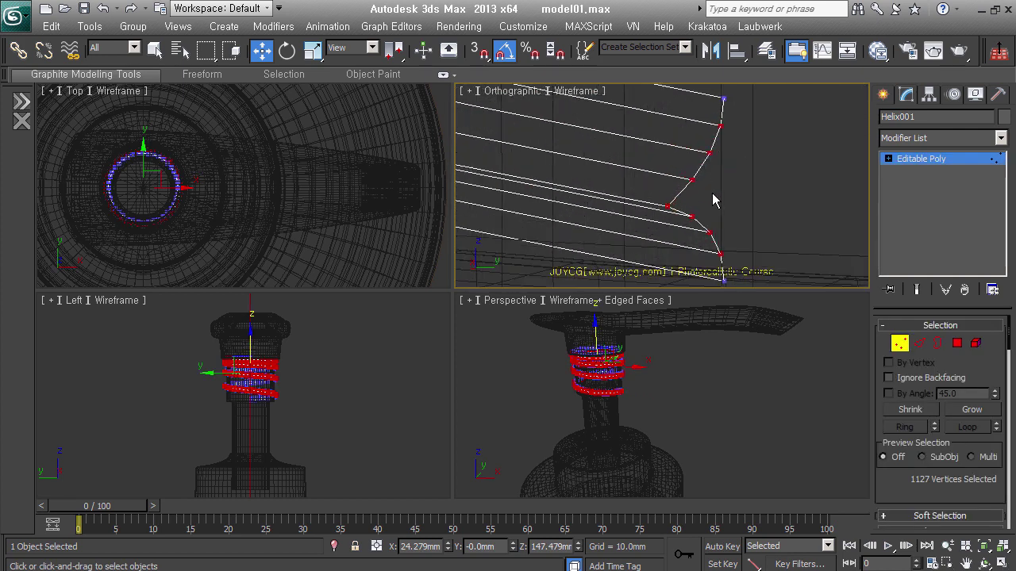
pyautogui.click(679, 215)
# - Collapse the end column of helix vertices into a single tapered tip
pyautogui.moveTo(765, 226)
pyautogui.keyDown('alt'); pyautogui.mouseDown(button='middle')
pyautogui.moveTo(777, 209)
pyautogui.moveTo(766, 212)
pyautogui.moveTo(760, 182)
pyautogui.moveTo(734, 208)
pyautogui.moveTo(795, 203)
pyautogui.mouseUp(button='middle'); pyautogui.keyUp('alt')
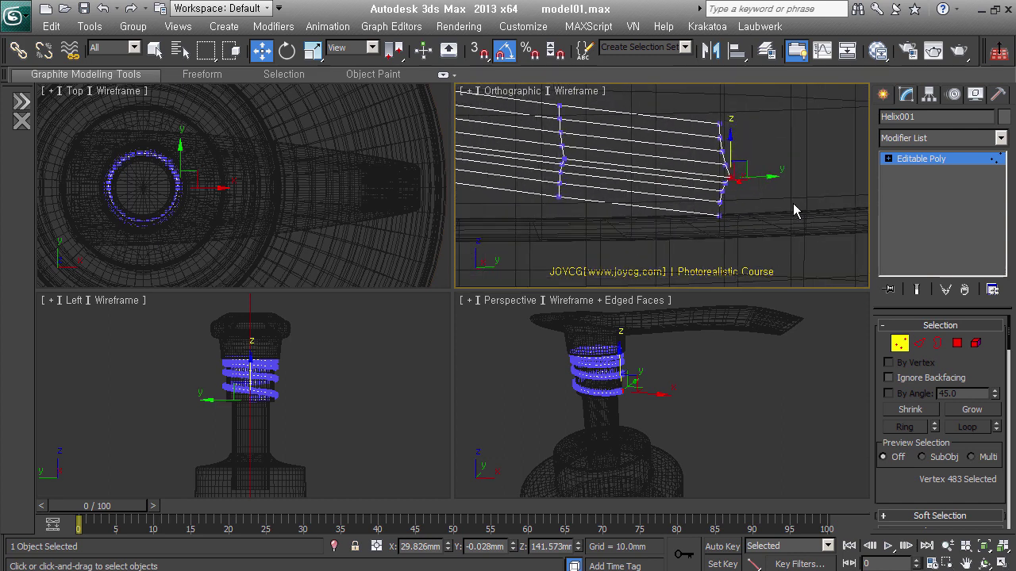
pyautogui.moveTo(755, 239); pyautogui.dragTo(706, 130)
pyautogui.hotkey('ctrl', 'alt', 'c')
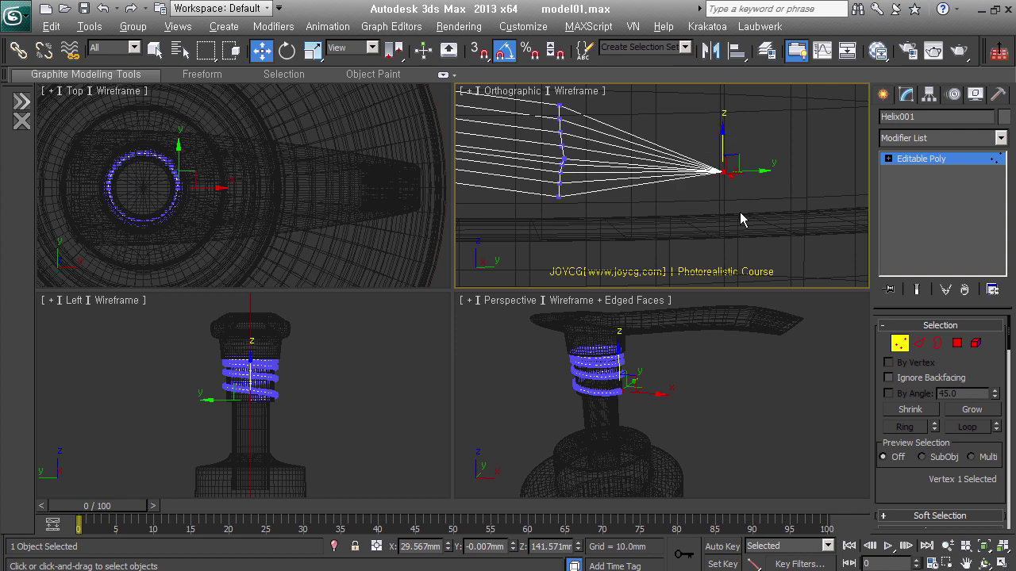
pyautogui.hotkey('ctrl', 'z')
pyautogui.moveTo(745, 206); pyautogui.dragTo(717, 151)
pyautogui.hotkey('ctrl', 'alt', 'c')
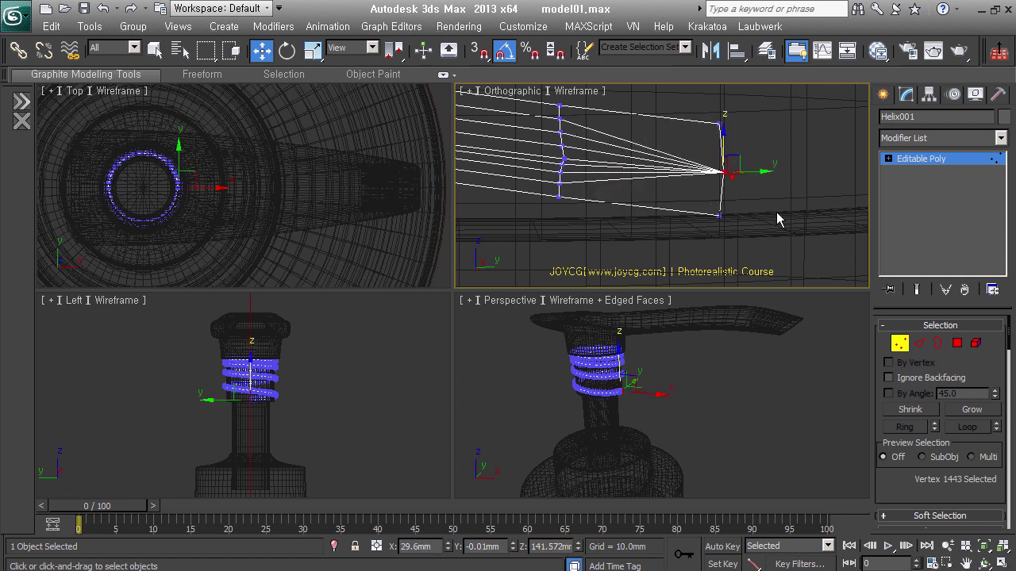
pyautogui.moveTo(769, 188)
pyautogui.keyDown('alt'); pyautogui.mouseDown(button='middle')
pyautogui.moveTo(696, 185)
pyautogui.moveTo(839, 208)
pyautogui.moveTo(888, 202)
pyautogui.moveTo(795, 197)
pyautogui.moveTo(909, 199)
pyautogui.moveTo(811, 214)
pyautogui.mouseUp(button='middle'); pyautogui.keyUp('alt')
# - Turn on 3D snap, exit vertex editing and return the view to smooth shading
pyautogui.press('s')
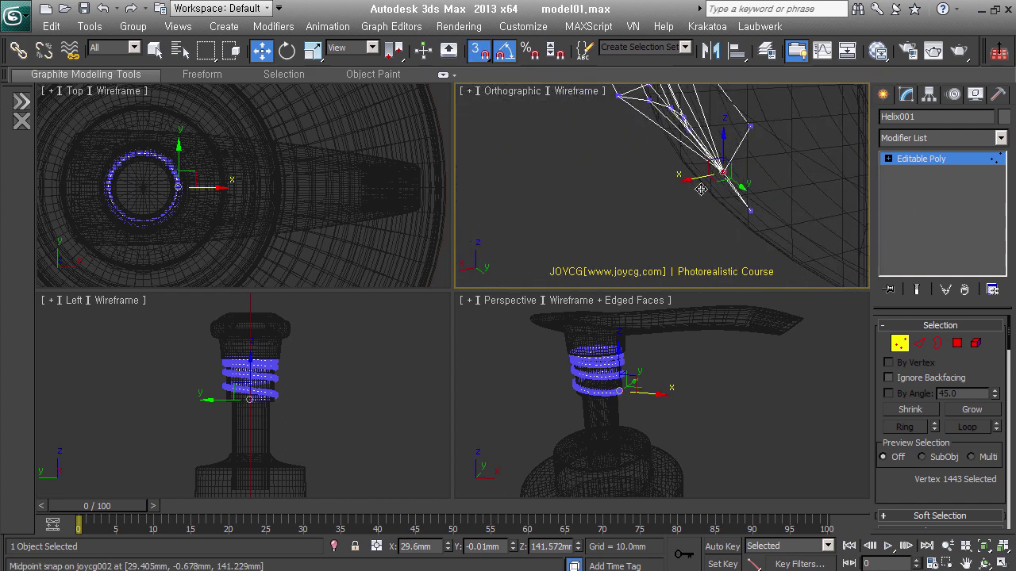
pyautogui.keyDown('alt'); pyautogui.moveTo(701, 189); pyautogui.dragTo(714, 170, button='middle'); pyautogui.keyUp('alt')
pyautogui.moveTo(646, 165)
pyautogui.keyDown('alt'); pyautogui.mouseDown(button='middle')
pyautogui.moveTo(768, 176)
pyautogui.moveTo(750, 209)
pyautogui.mouseUp(button='middle'); pyautogui.keyUp('alt')
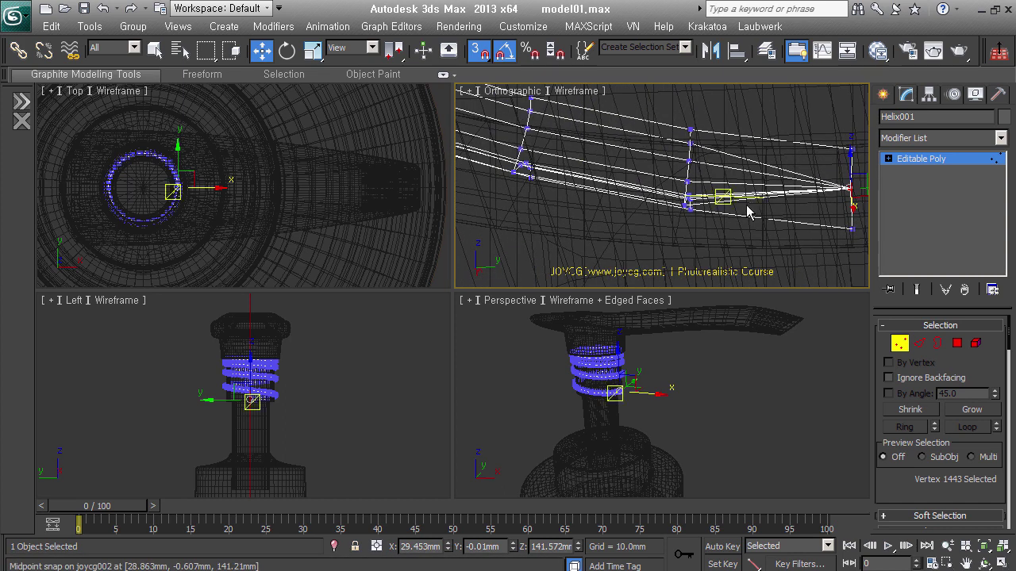
pyautogui.click(950, 158)
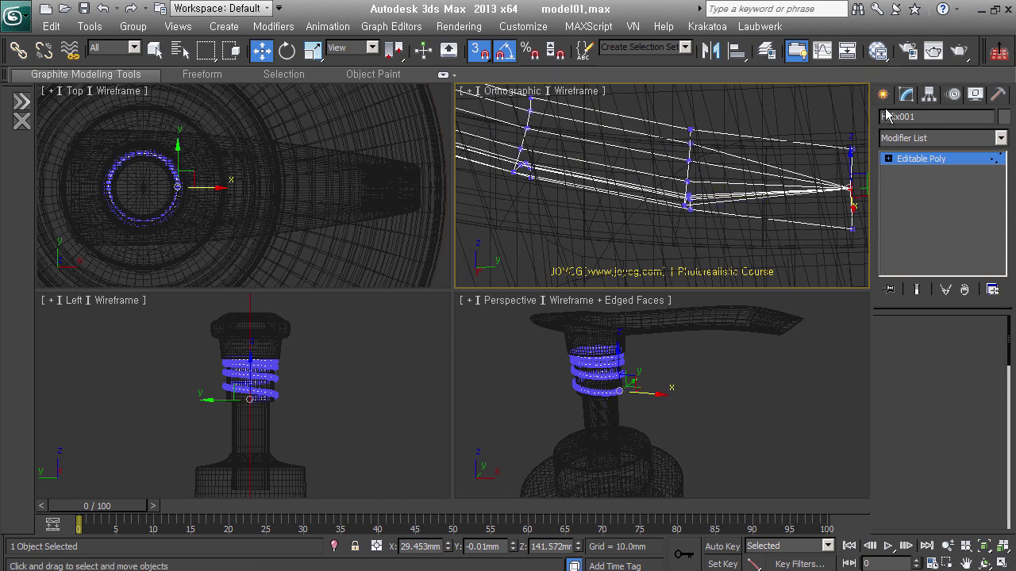
pyautogui.click(884, 94)
pyautogui.click(907, 119)
pyautogui.moveTo(698, 191)
pyautogui.keyDown('alt'); pyautogui.mouseDown(button='middle')
pyautogui.moveTo(676, 220)
pyautogui.moveTo(644, 230)
pyautogui.moveTo(673, 220)
pyautogui.mouseUp(button='middle'); pyautogui.keyUp('alt')
pyautogui.press('F3')
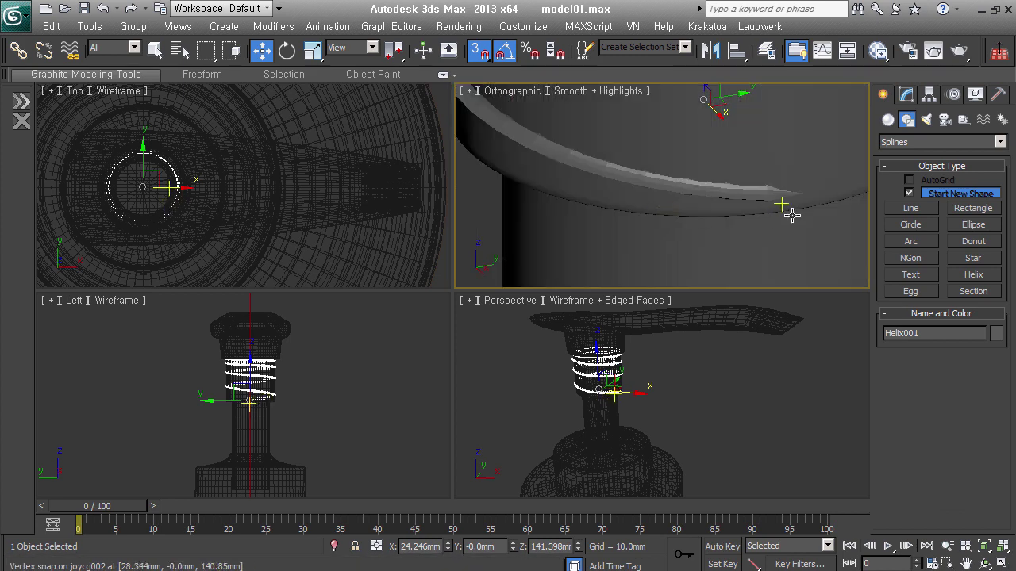
# - Select all 1280 helix polygons and scroll down to Smoothing Groups
pyautogui.moveTo(760, 211)
pyautogui.keyDown('alt'); pyautogui.mouseDown(button='middle')
pyautogui.moveTo(746, 238)
pyautogui.moveTo(790, 250)
pyautogui.mouseUp(button='middle'); pyautogui.keyUp('alt')
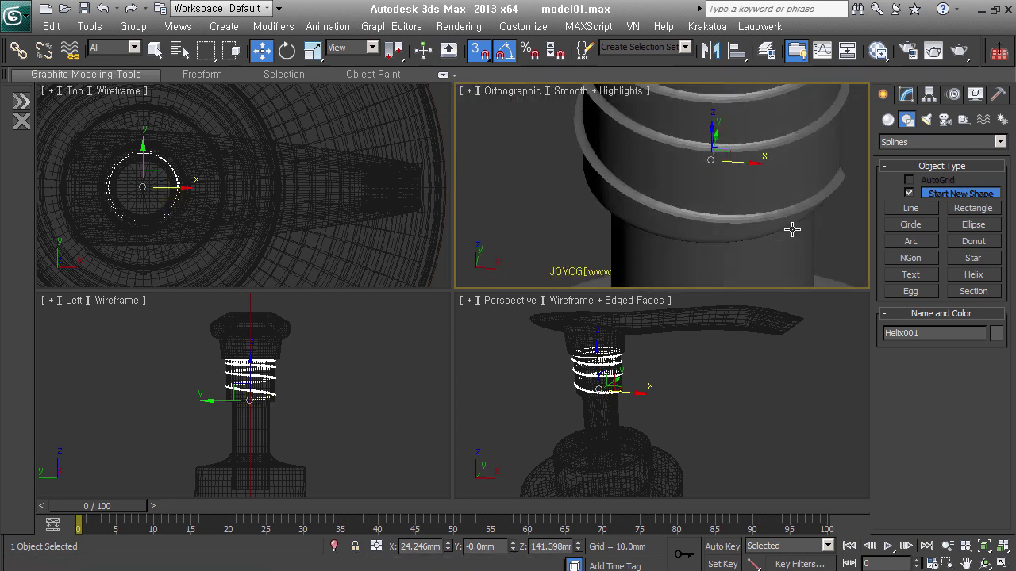
pyautogui.scroll(5, 786, 223)
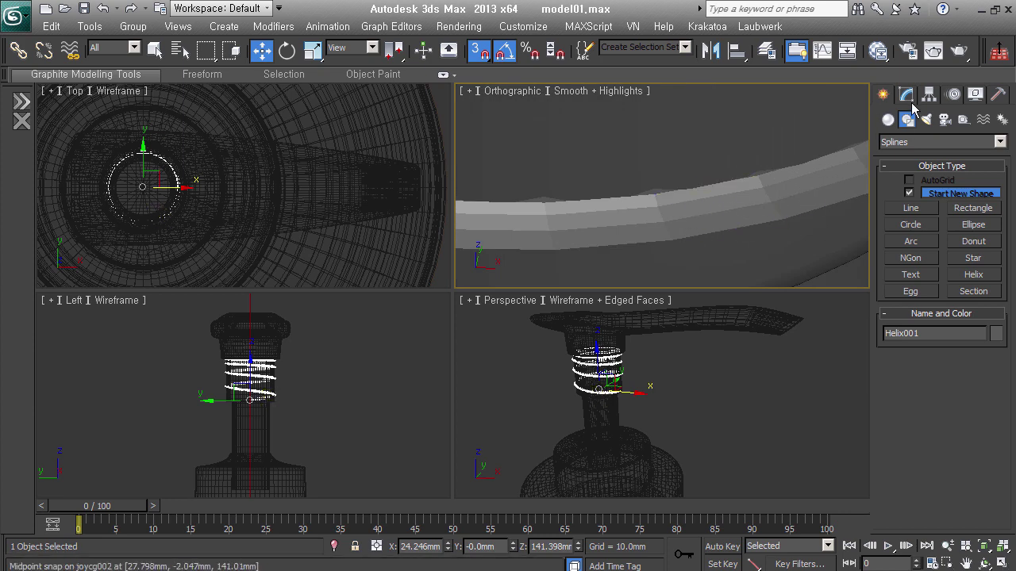
pyautogui.press('1')
pyautogui.press('4')
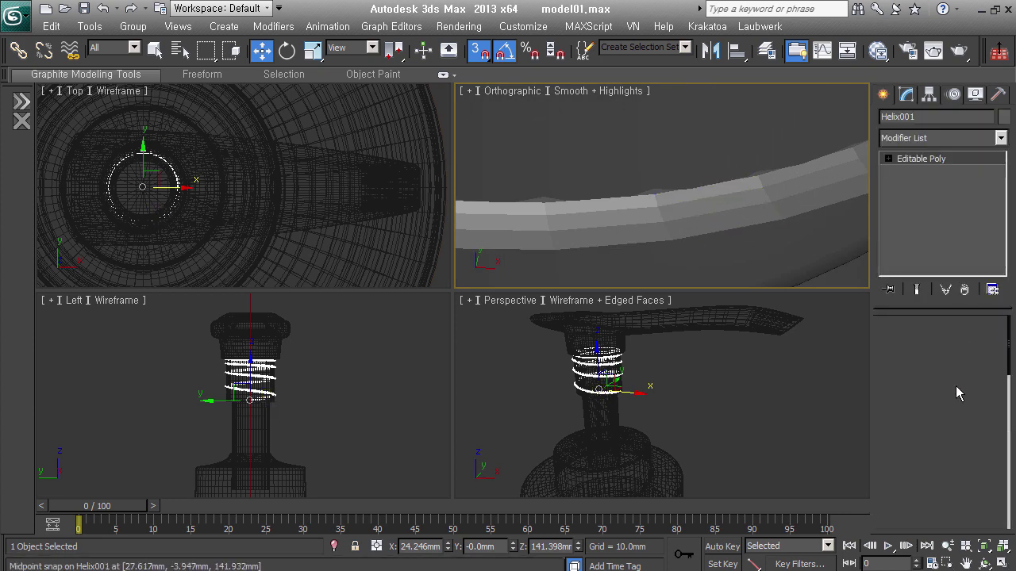
pyautogui.scroll(-5, 905, 507)
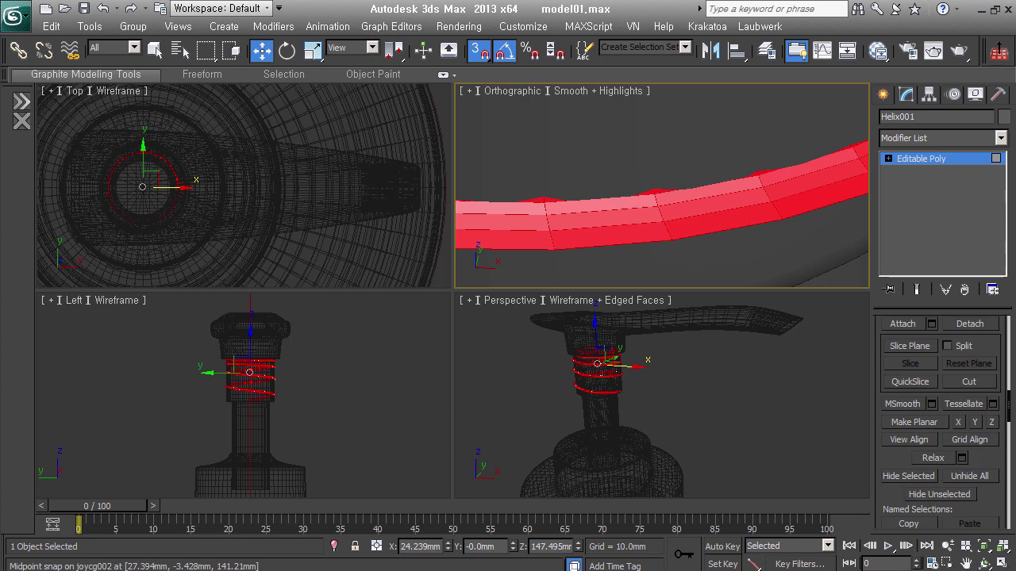
pyautogui.scroll(-5, 1003, 523)
pyautogui.scroll(-5, 988, 445)
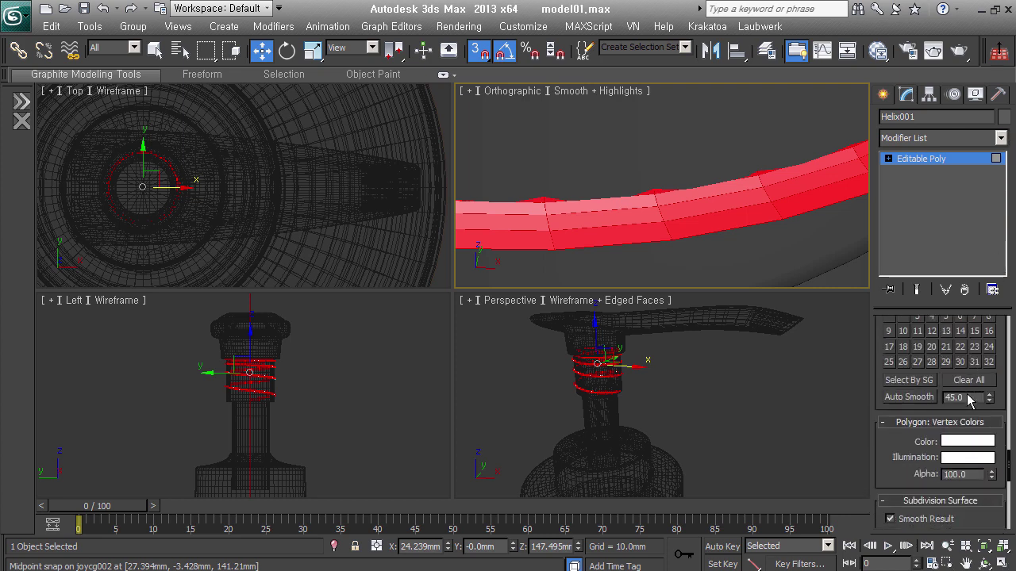
# - Apply Auto Smooth to the helix polygons and return to object level
pyautogui.click(911, 399)
pyautogui.click(942, 163)
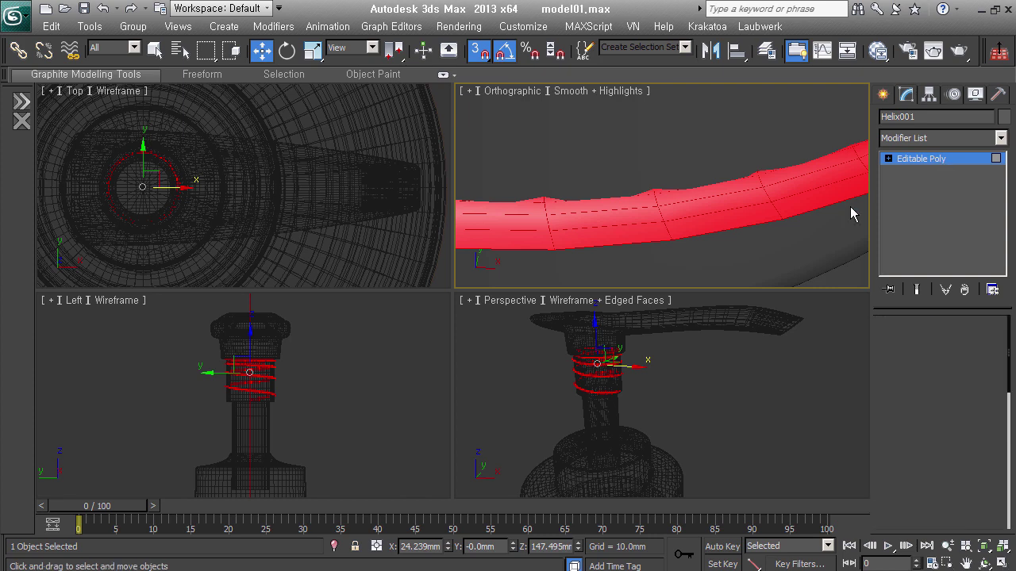
pyautogui.moveTo(669, 222); pyautogui.dragTo(688, 229, button='middle')
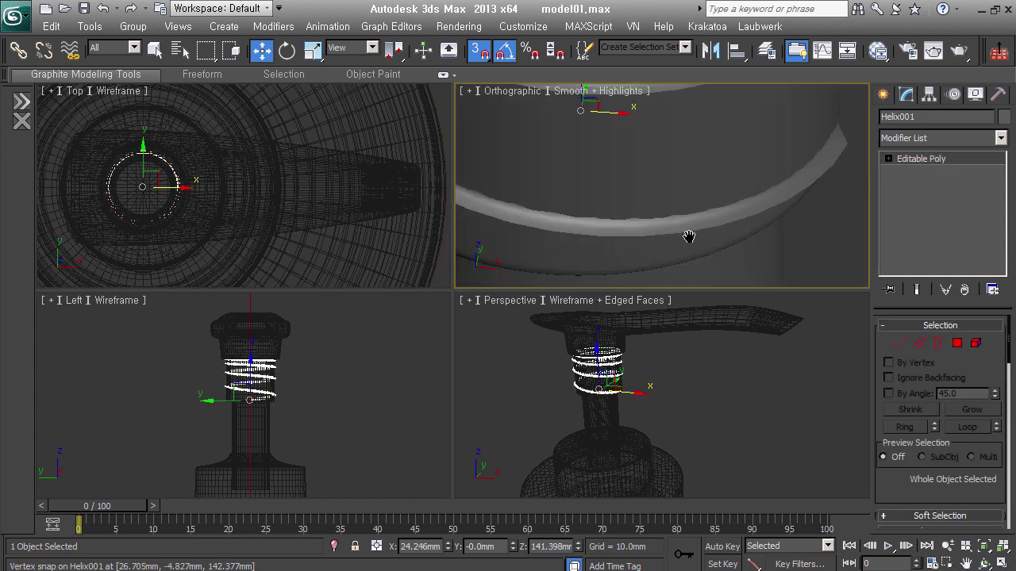
pyautogui.scroll(-3, 699, 198)
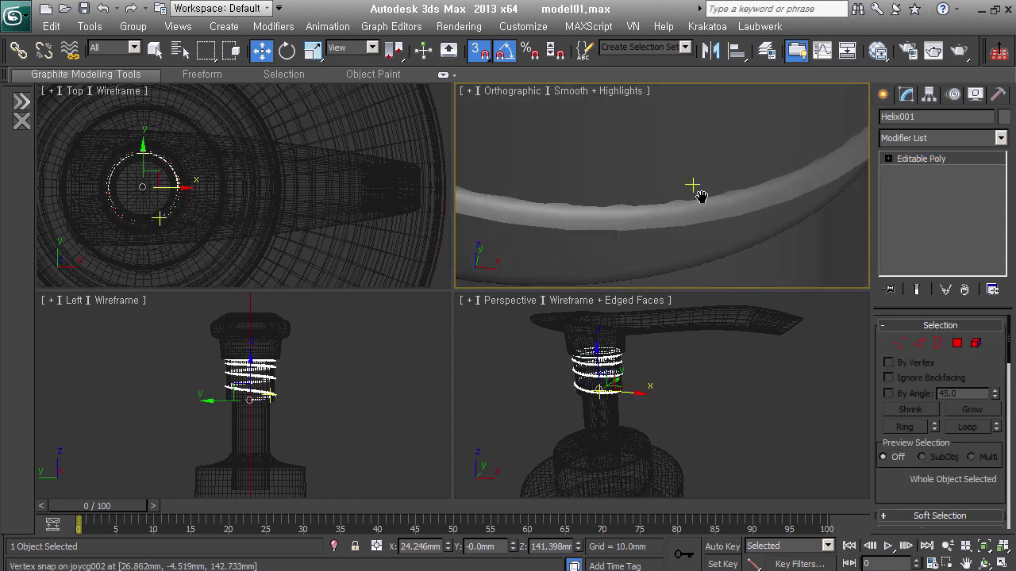
pyautogui.scroll(-3, 682, 222)
pyautogui.moveTo(673, 238); pyautogui.dragTo(708, 204, button='middle')
# - Select the pump head and turn on Edged Faces in the Orthographic view
pyautogui.click(715, 194)
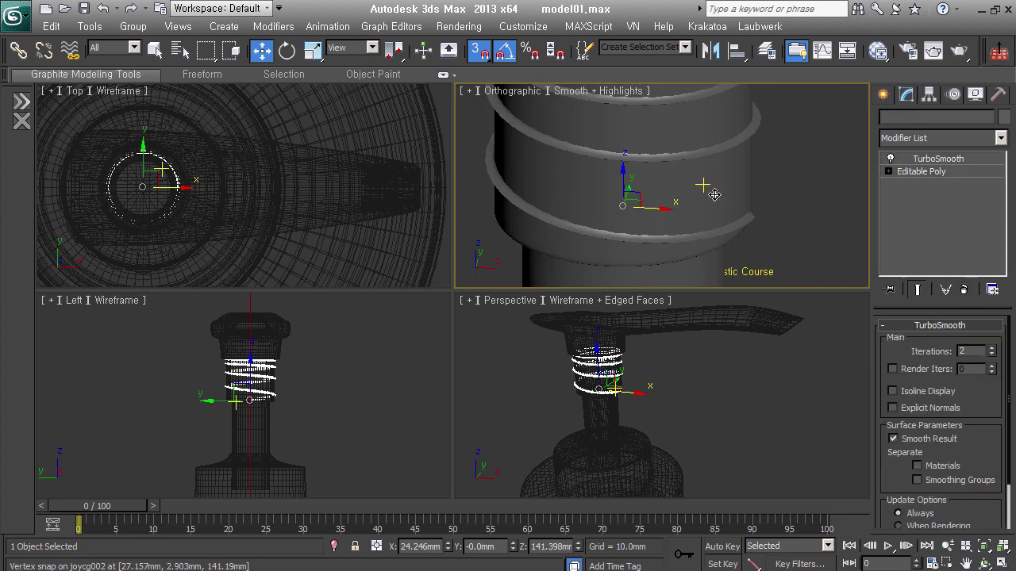
pyautogui.press('F4')
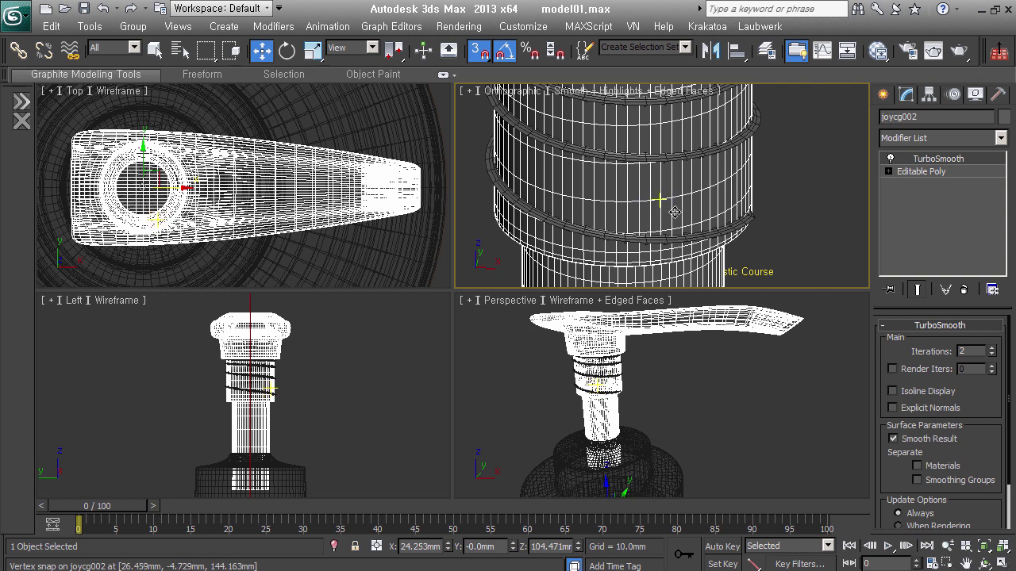
pyautogui.scroll(3, 658, 231)
pyautogui.scroll(3, 646, 241)
pyautogui.scroll(3, 658, 243)
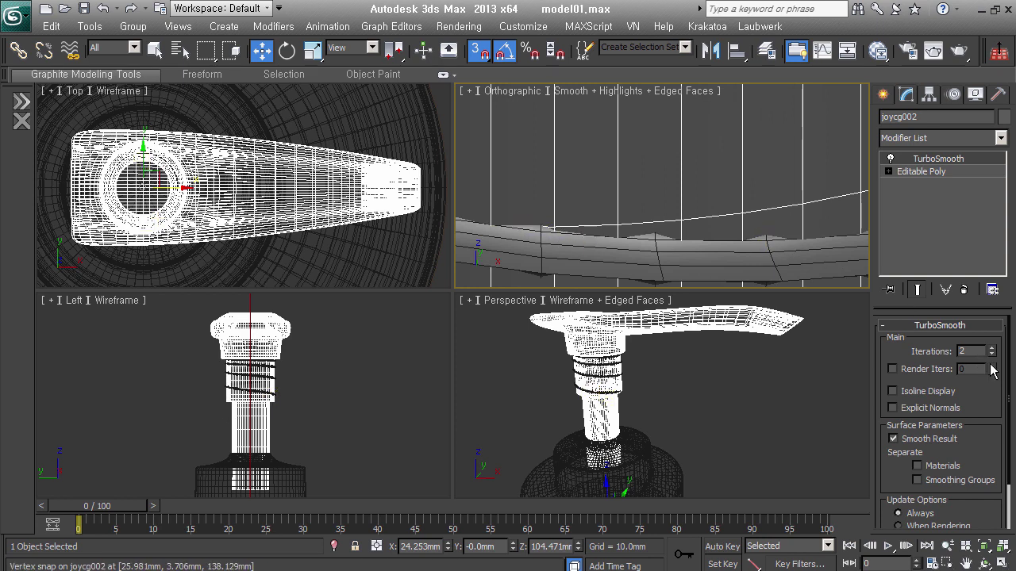
pyautogui.scroll(-3, 683, 238)
pyautogui.scroll(-3, 687, 240)
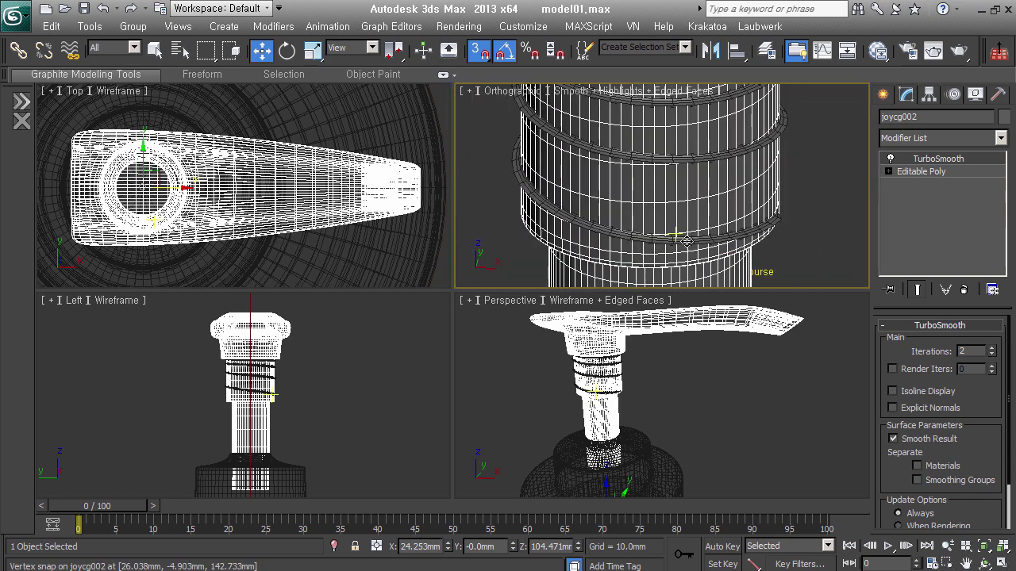
pyautogui.click(882, 93)
# - Deselect everything, hide edged faces and frame the bottle top in the Orthographic view
pyautogui.click(812, 184)
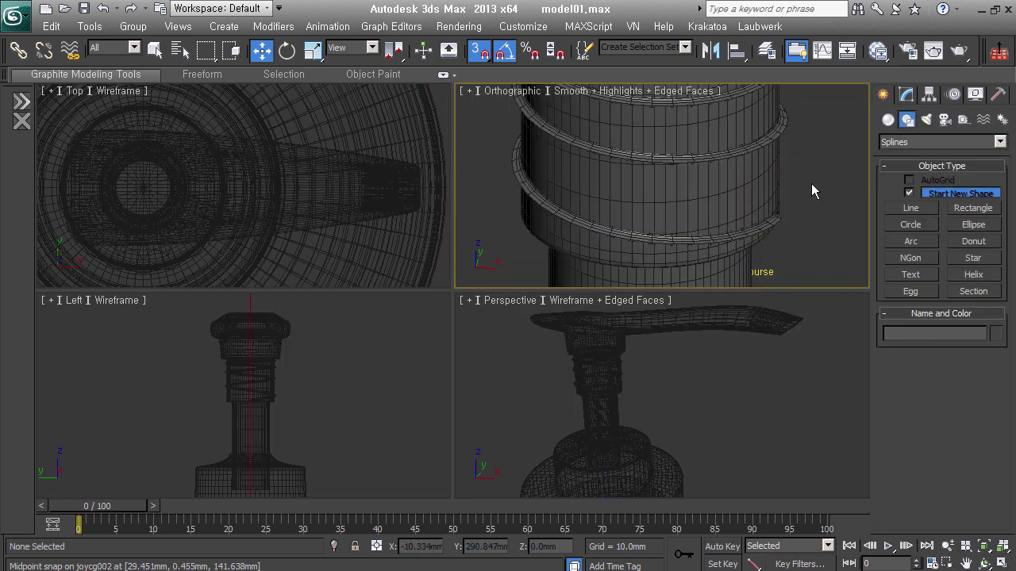
pyautogui.moveTo(730, 245); pyautogui.dragTo(730, 258, button='middle')
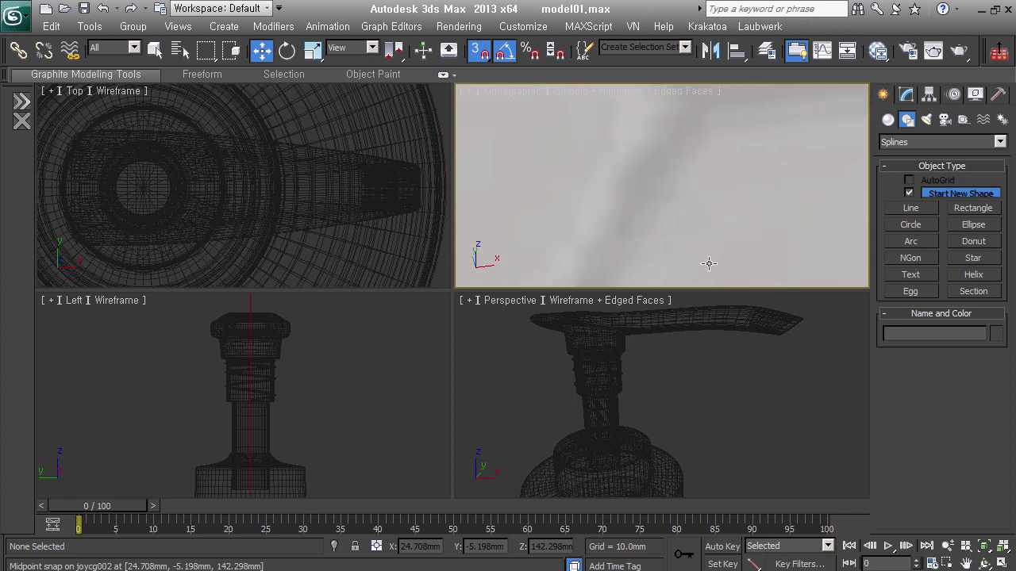
pyautogui.scroll(-5, 705, 265)
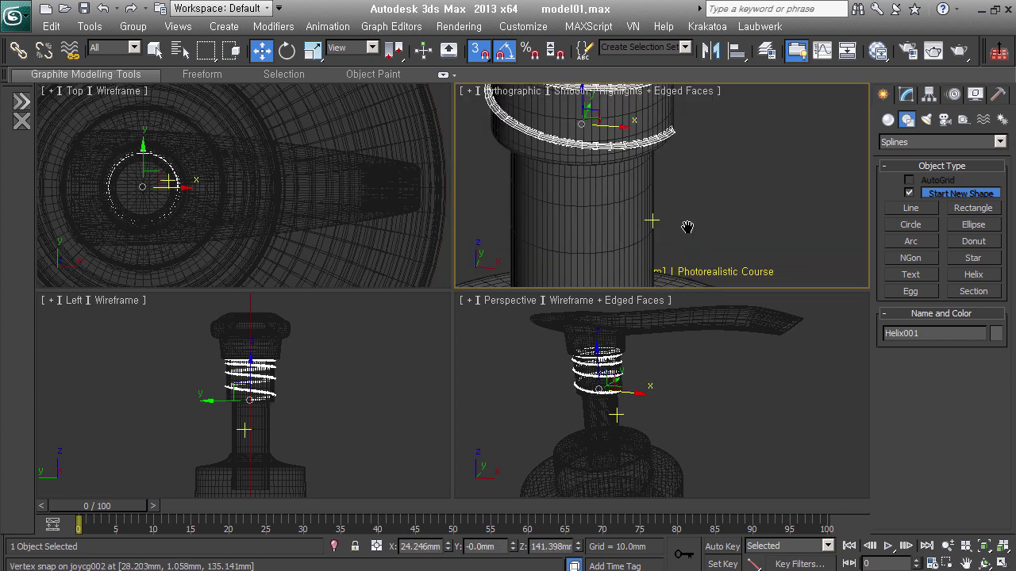
pyautogui.scroll(-3, 653, 223)
pyautogui.scroll(-3, 696, 235)
pyautogui.moveTo(786, 215)
pyautogui.mouseDown(button='middle')
pyautogui.moveTo(730, 248)
pyautogui.moveTo(711, 209)
pyautogui.mouseUp(button='middle')
pyautogui.scroll(-3, 730, 248)
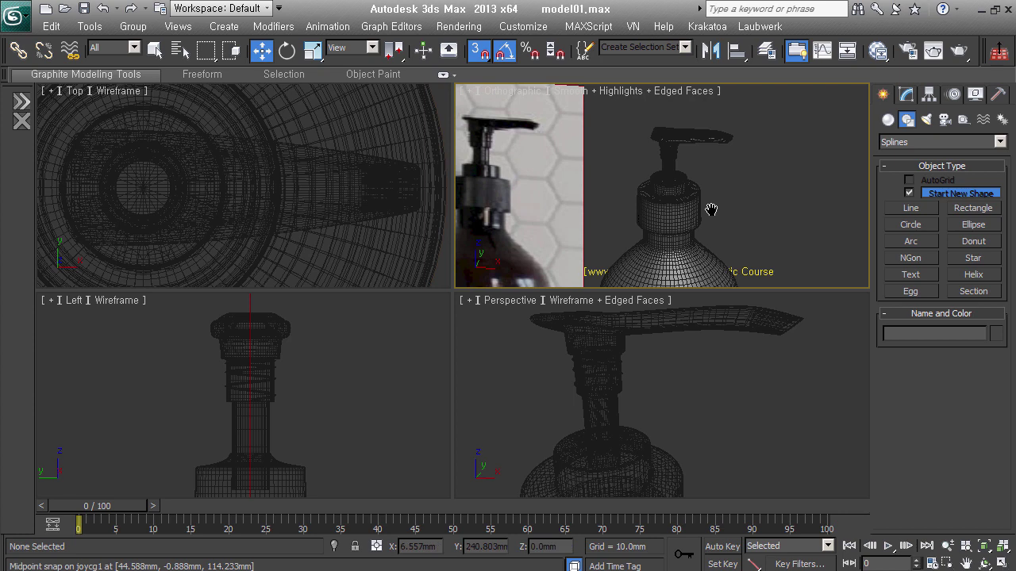
pyautogui.moveTo(711, 209); pyautogui.dragTo(676, 232, button='middle')
pyautogui.scroll(3, 676, 232)
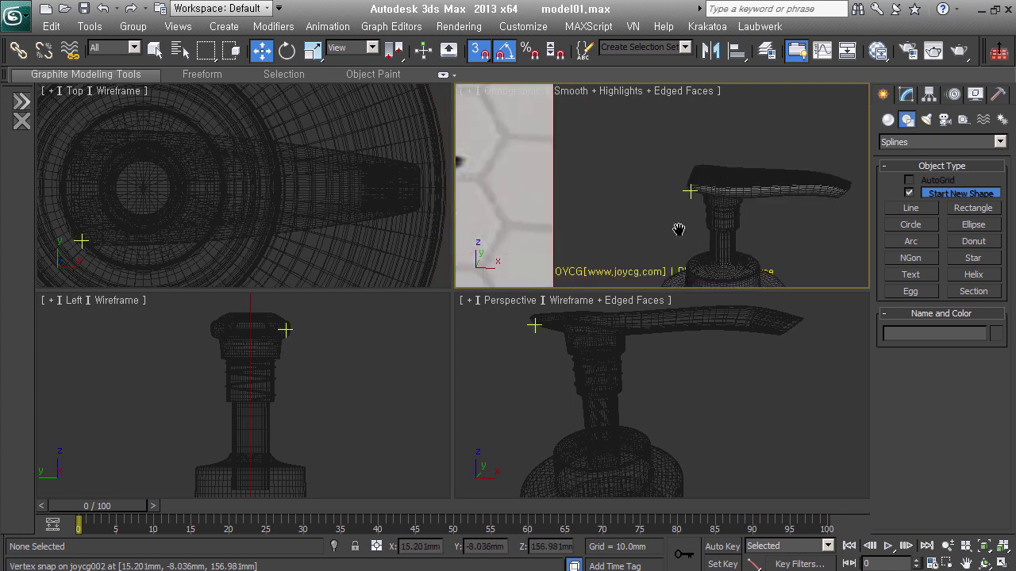
pyautogui.scroll(3, 683, 230)
pyautogui.scroll(3, 694, 228)
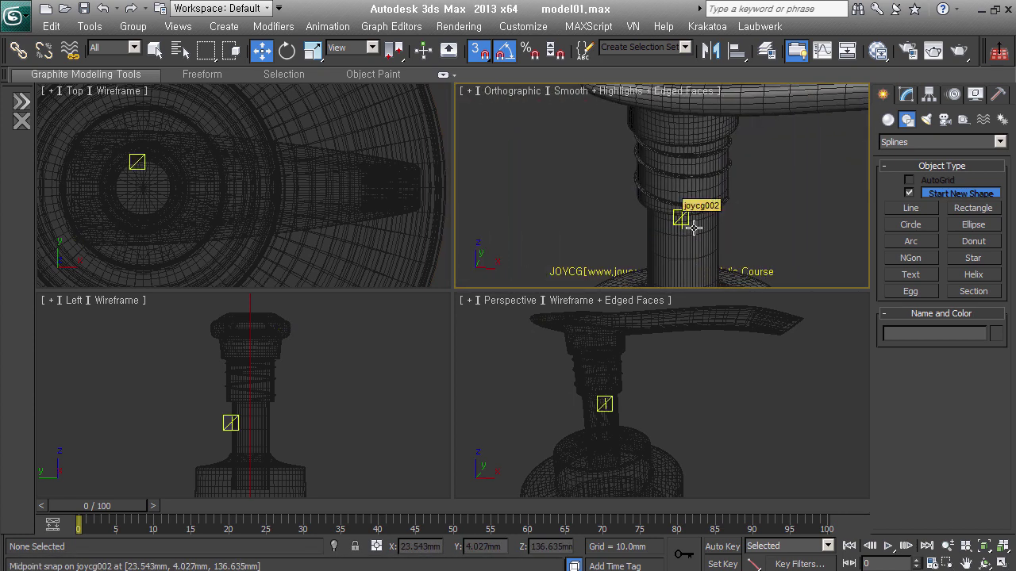
pyautogui.press('F4')
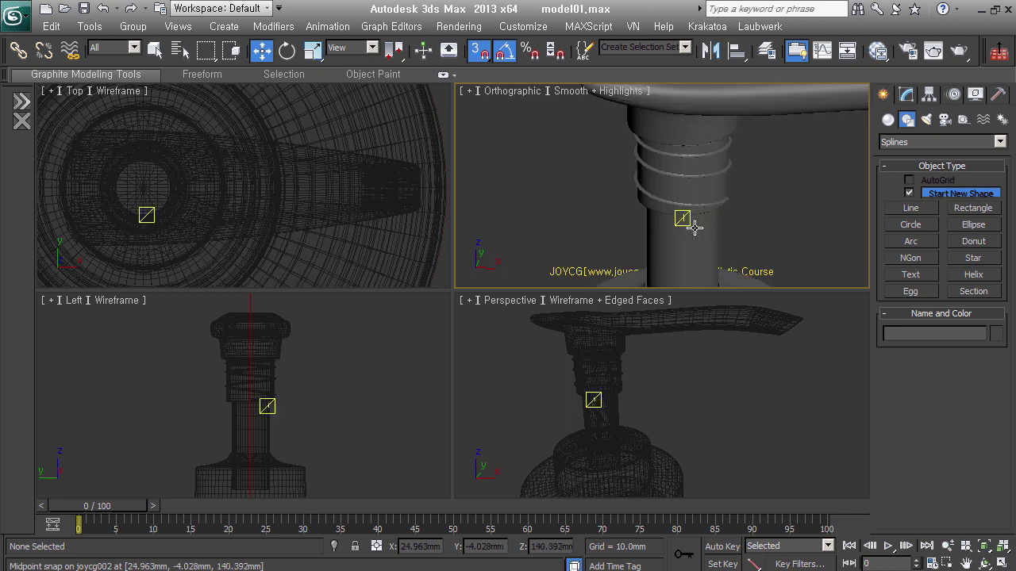
pyautogui.scroll(-3, 725, 272)
pyautogui.moveTo(726, 273); pyautogui.dragTo(715, 219, button='middle')
pyautogui.scroll(-3, 715, 220)
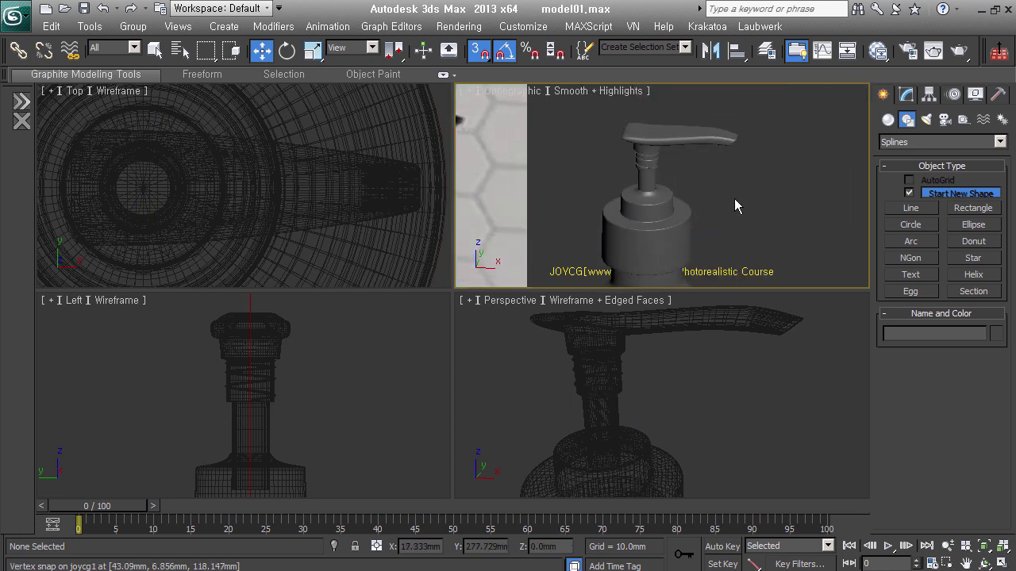
pyautogui.scroll(-3, 671, 141)
pyautogui.scroll(-2, 736, 188)
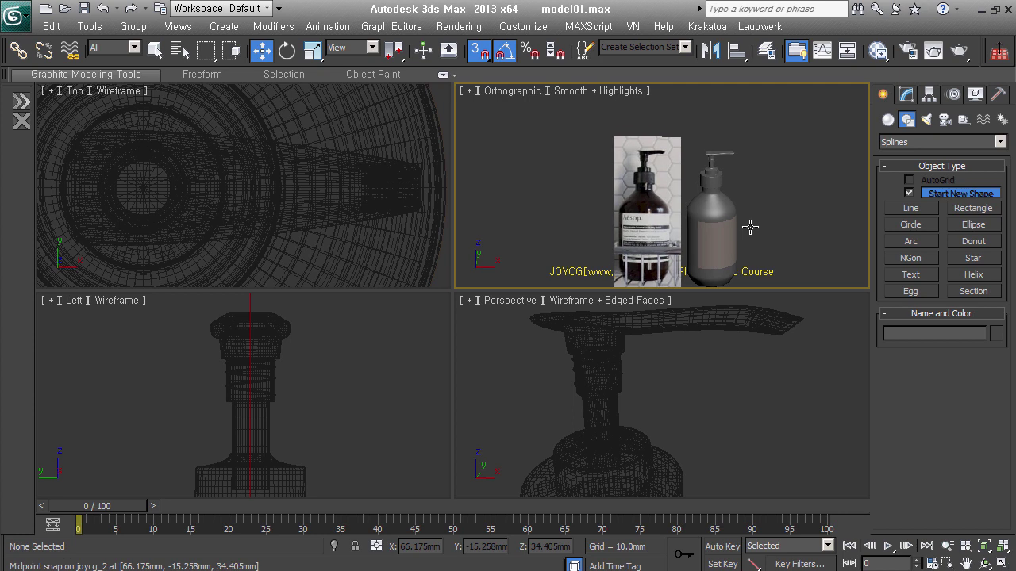
pyautogui.moveTo(749, 225); pyautogui.dragTo(739, 216, button='middle')
pyautogui.scroll(3, 725, 253)
pyautogui.moveTo(710, 248); pyautogui.dragTo(726, 261, button='middle')
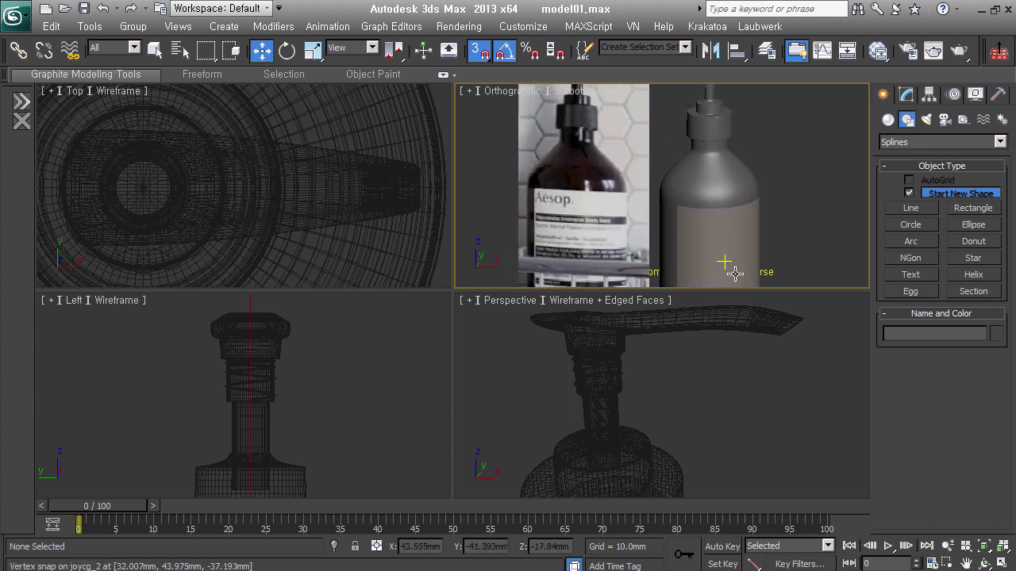
# - Select the cap joycg1 and show its modifier stack with edged faces on
pyautogui.click(728, 137)
pyautogui.moveTo(727, 138); pyautogui.dragTo(749, 162, button='middle')
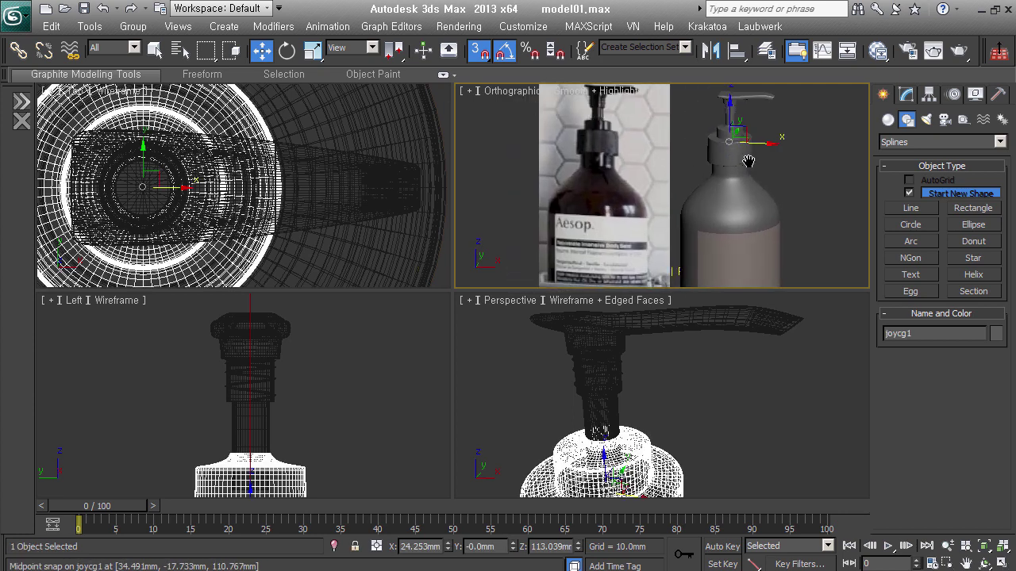
pyautogui.press('F4')
pyautogui.scroll(4, 749, 162)
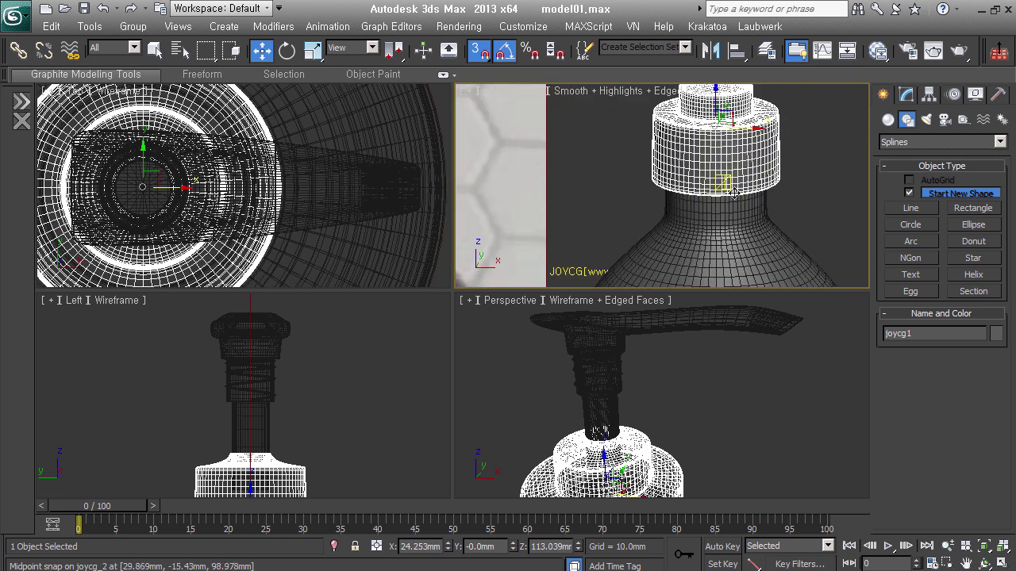
pyautogui.click(918, 102)
pyautogui.moveTo(628, 191); pyautogui.dragTo(759, 211, button='middle')
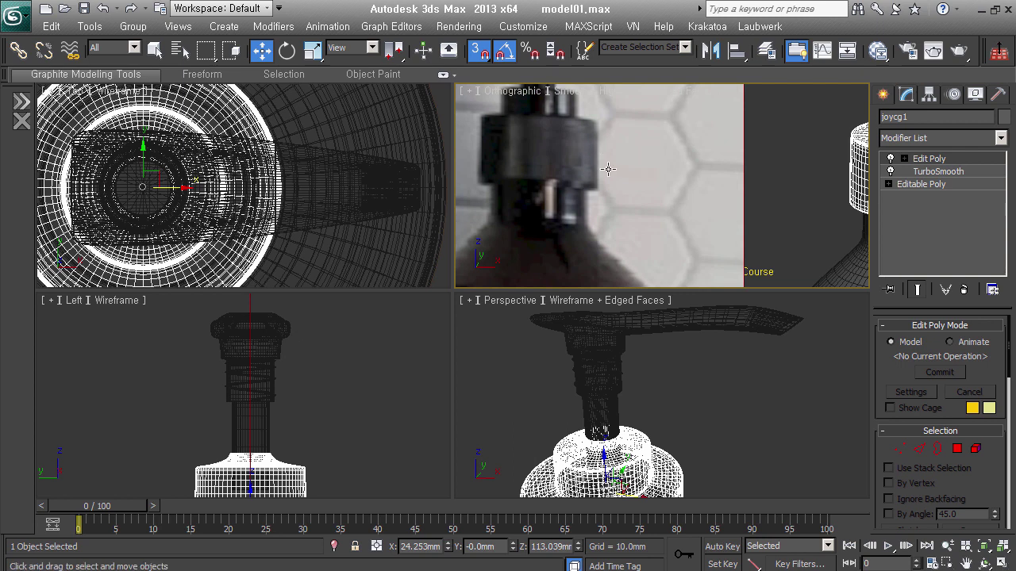
pyautogui.hotkey('shift', 'z')
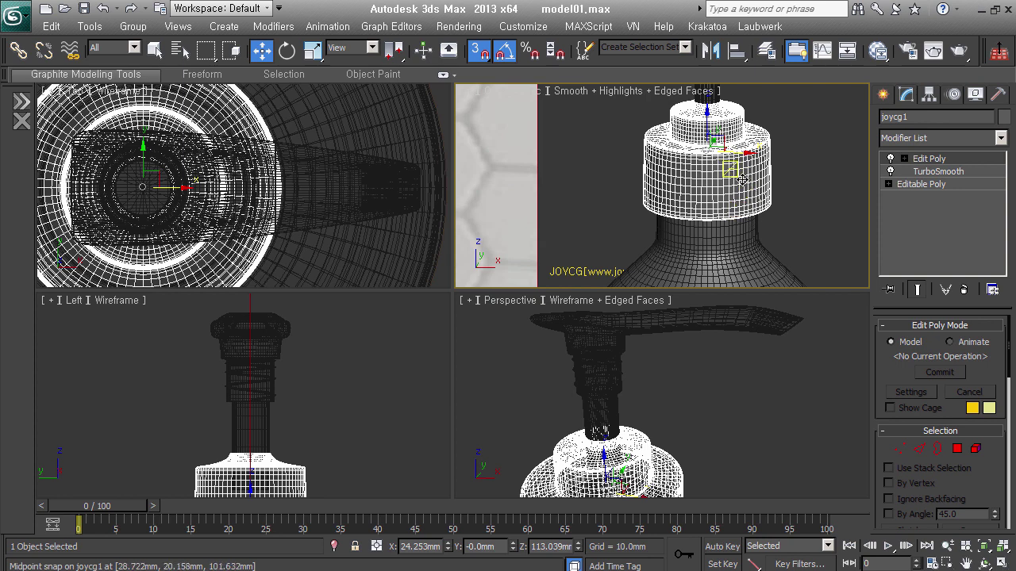
pyautogui.moveTo(742, 181); pyautogui.dragTo(710, 181, button='middle')
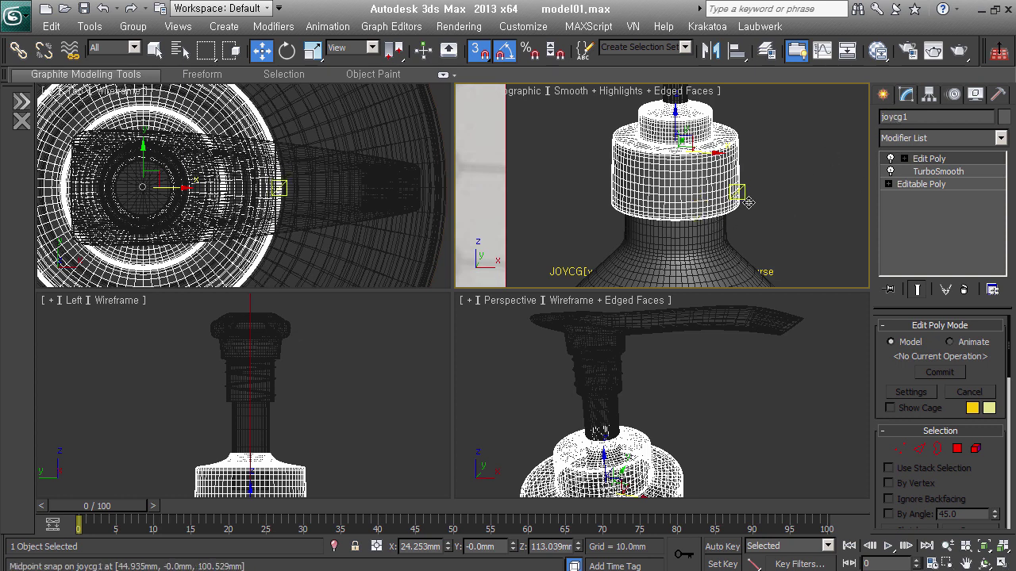
pyautogui.moveTo(746, 202); pyautogui.dragTo(743, 214, button='middle')
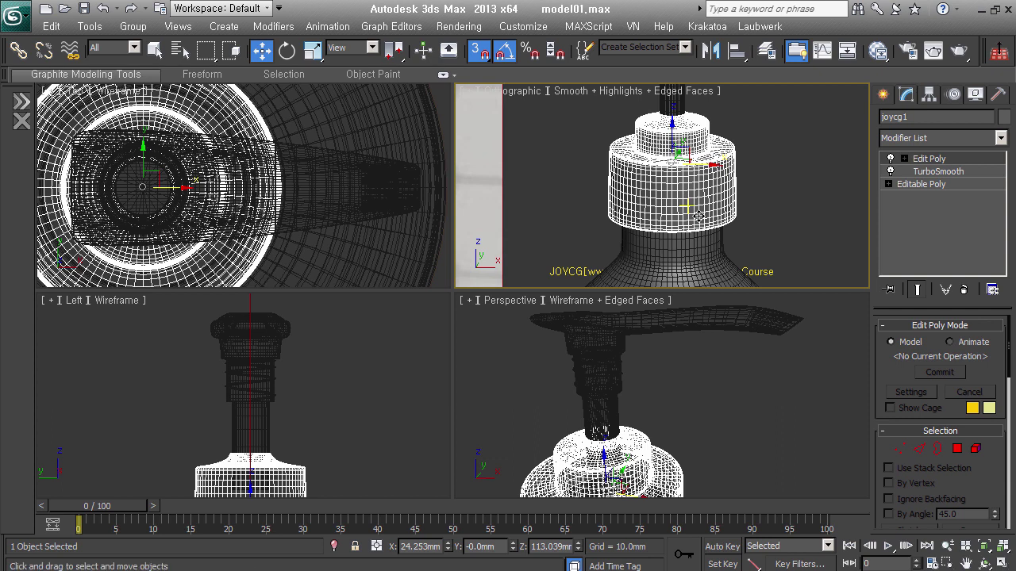
pyautogui.scroll(3, 699, 216)
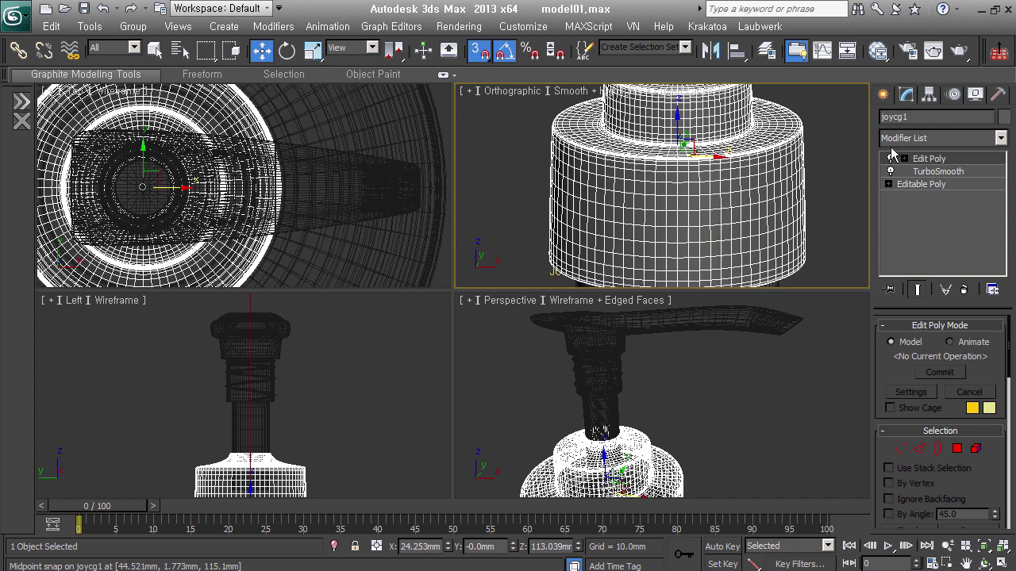
# - Add a UVW Map modifier to the cap with Cylindrical mapping
pyautogui.press('u')
pyautogui.click(943, 375)
pyautogui.moveTo(825, 259); pyautogui.dragTo(794, 241, button='middle')
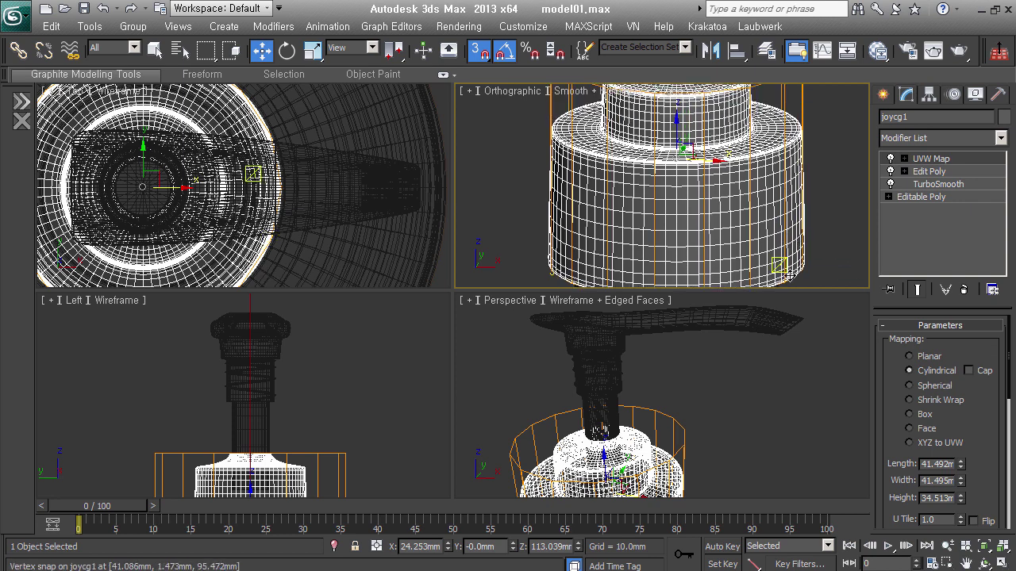
pyautogui.moveTo(997, 476); pyautogui.dragTo(994, 274)
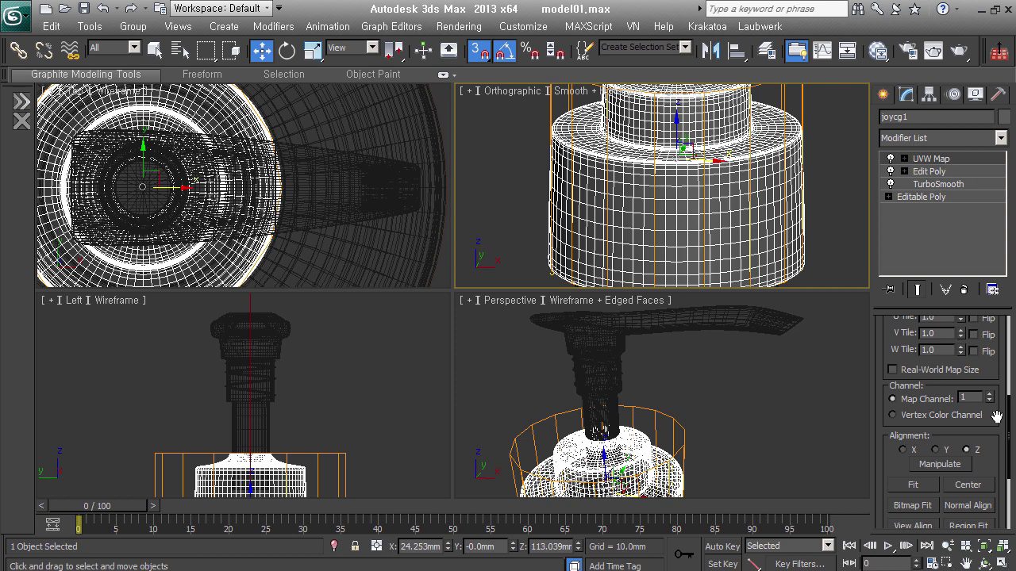
pyautogui.scroll(5, 889, 357)
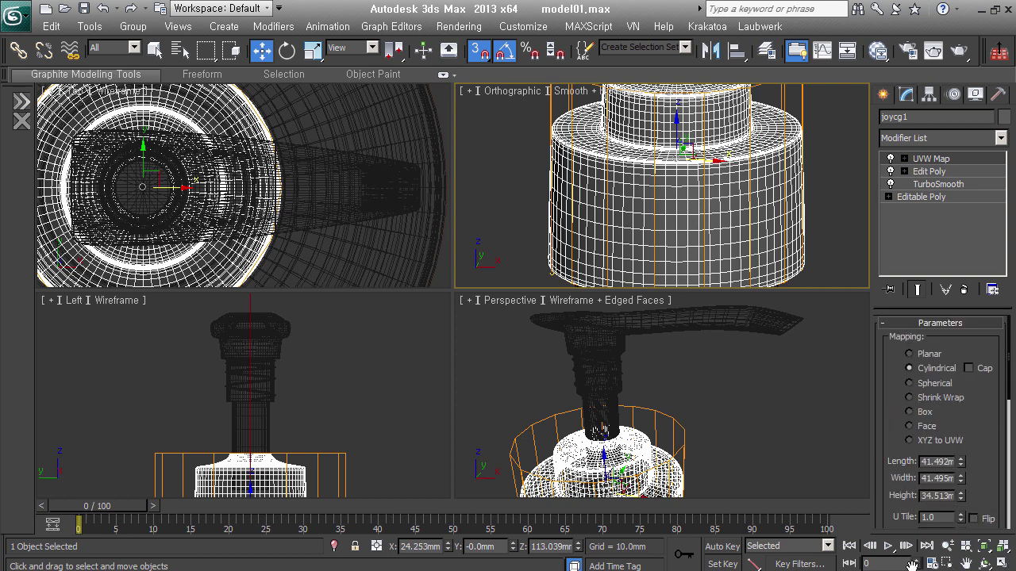
pyautogui.keyDown('alt'); pyautogui.moveTo(815, 194); pyautogui.dragTo(809, 207, button='middle'); pyautogui.keyUp('alt')
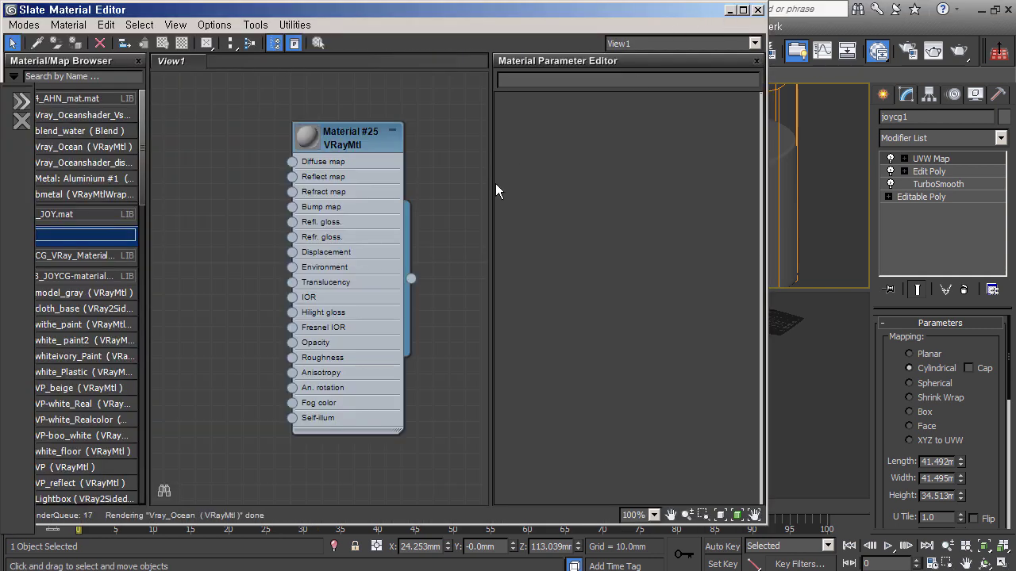
# - Rearrange the Slate editor and widen the browser to list maps under Ahn > Map
pyautogui.moveTo(443, 222); pyautogui.dragTo(436, 228, button='middle')
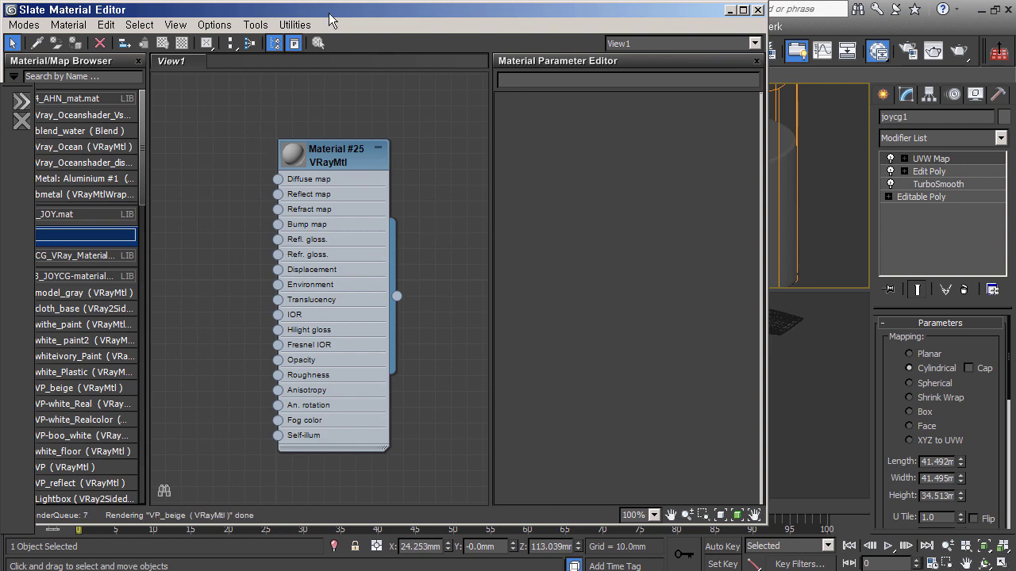
pyautogui.moveTo(339, 16); pyautogui.dragTo(377, 18)
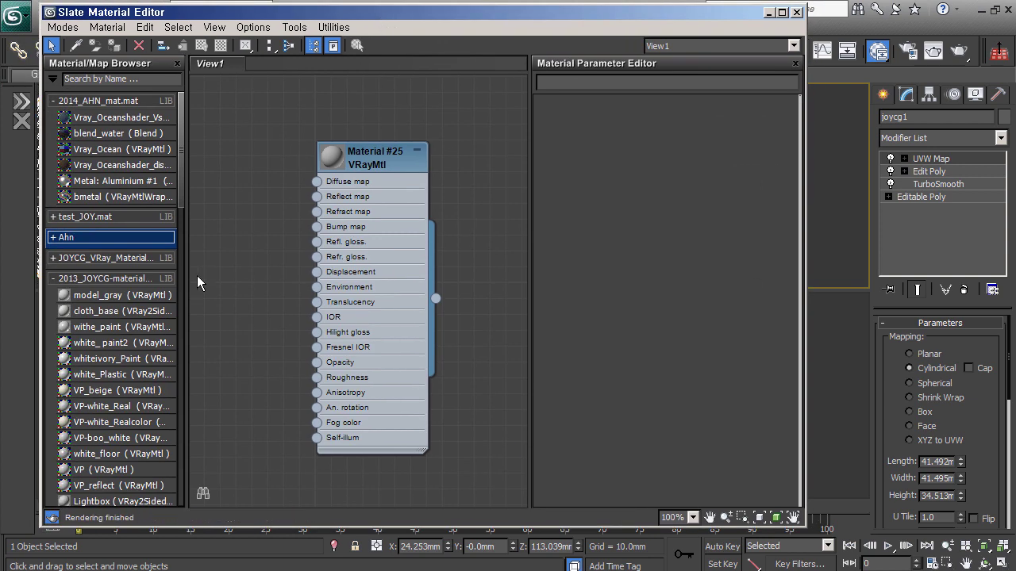
pyautogui.moveTo(195, 274); pyautogui.dragTo(231, 275)
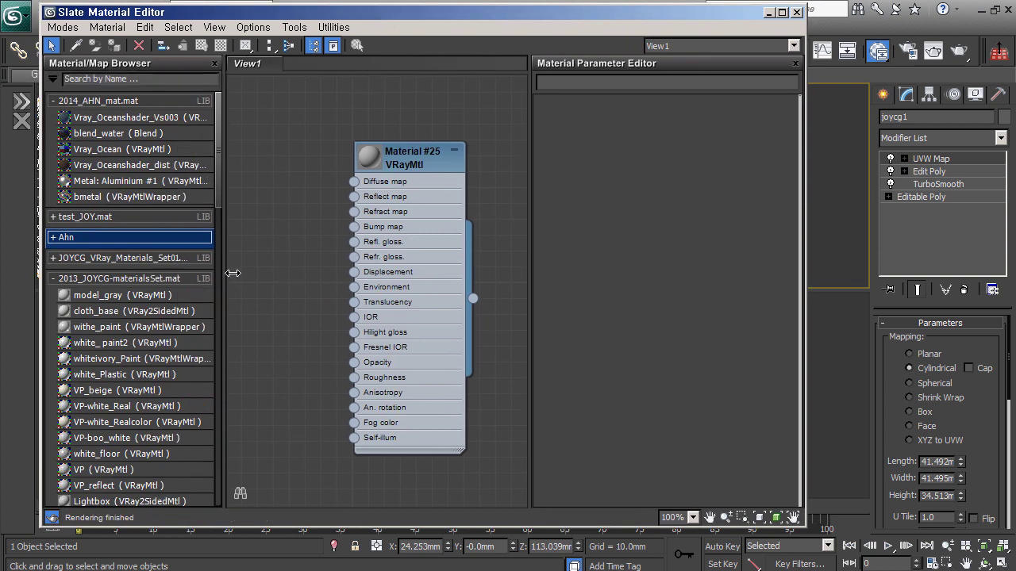
pyautogui.click(108, 278)
pyautogui.click(80, 238)
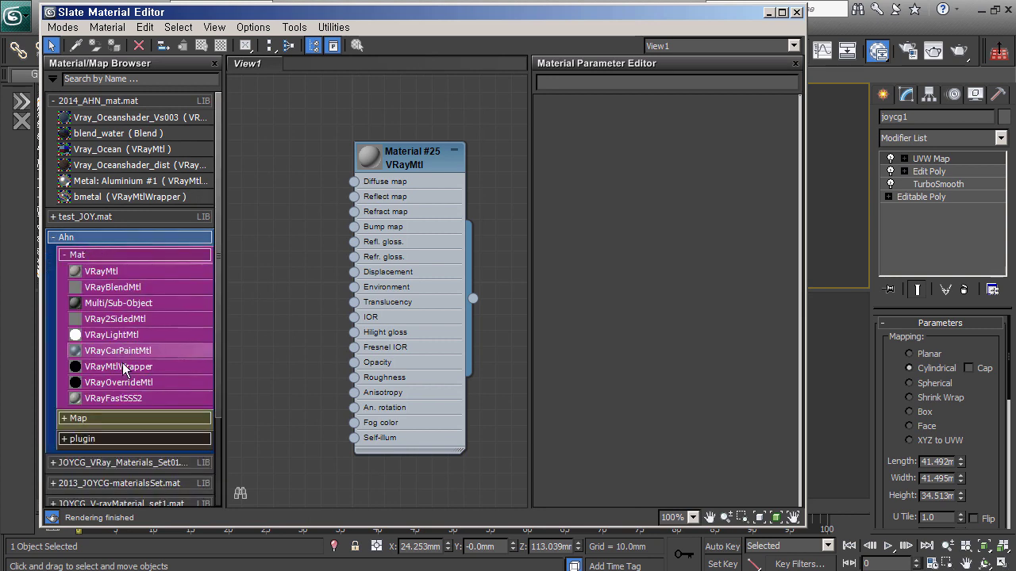
pyautogui.click(79, 254)
pyautogui.click(87, 272)
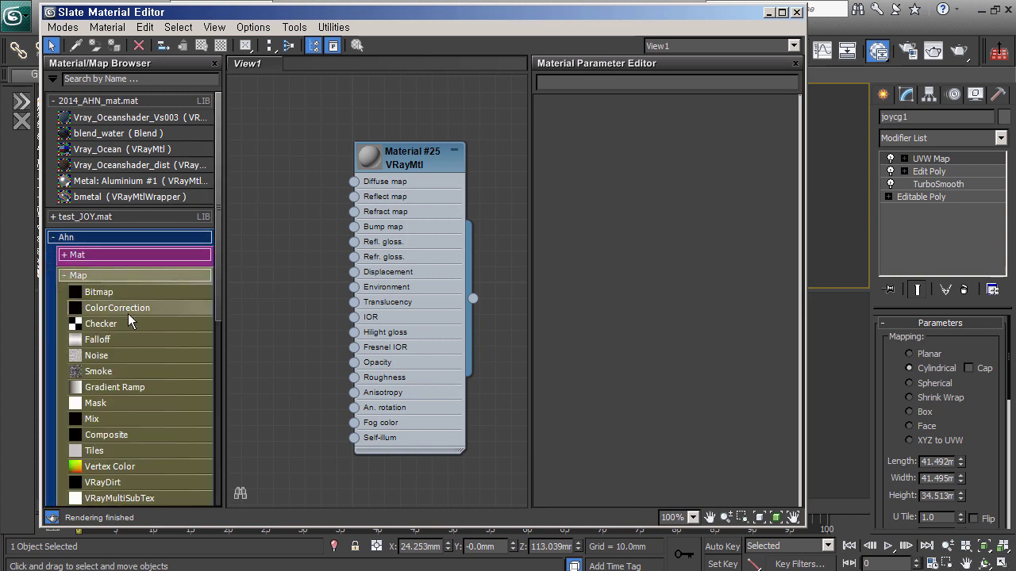
pyautogui.scroll(-1, 131, 420)
pyautogui.scroll(-1, 131, 420)
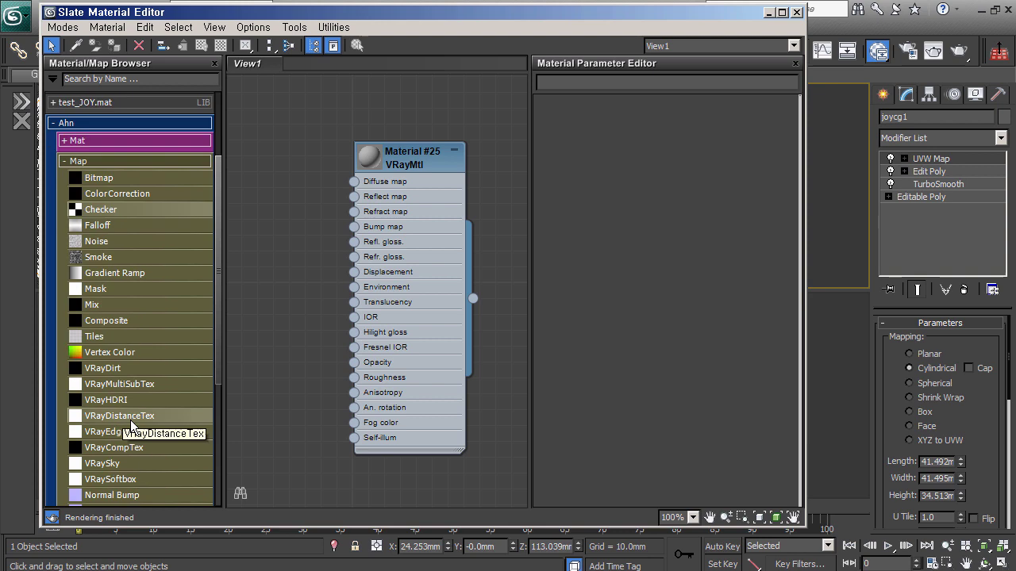
pyautogui.scroll(-1, 131, 424)
# - Place a Gradient Ramp node (Map #2) beside Material #25 and open its parameters
pyautogui.moveTo(127, 216); pyautogui.dragTo(298, 247)
pyautogui.doubleClick(254, 246)
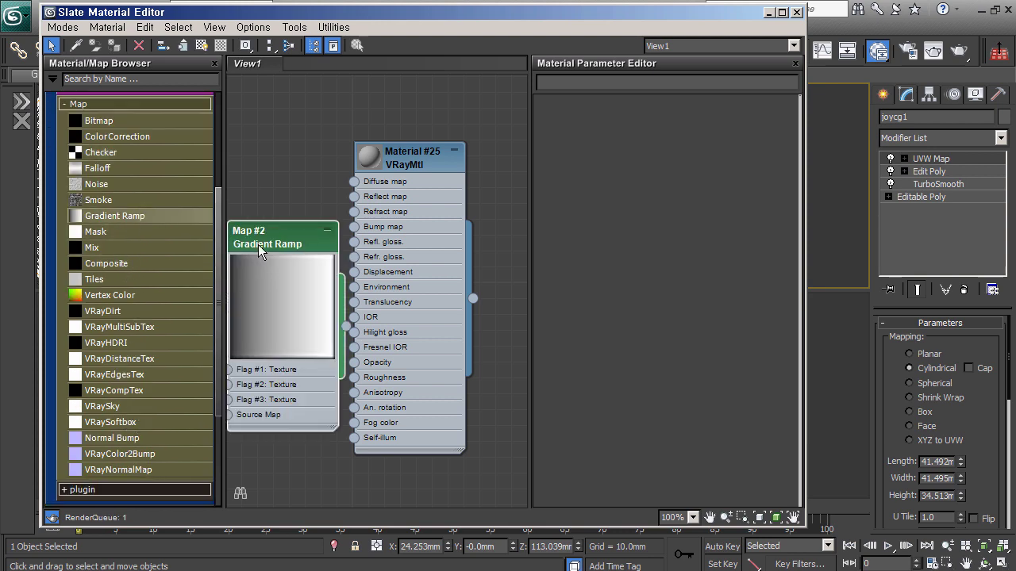
pyautogui.moveTo(350, 300); pyautogui.dragTo(380, 312, button='middle')
pyautogui.moveTo(328, 261); pyautogui.dragTo(322, 204)
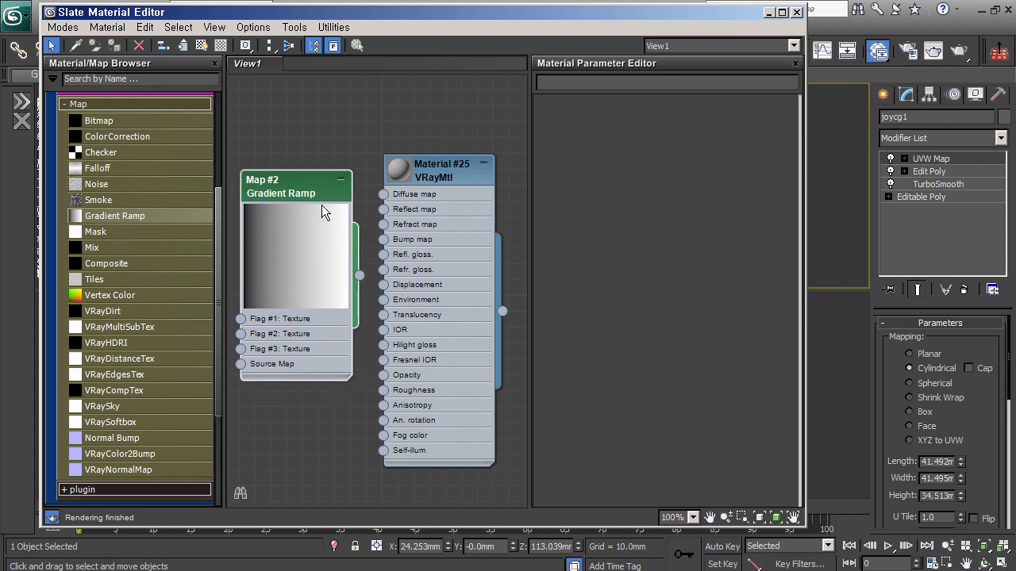
pyautogui.doubleClick(321, 205)
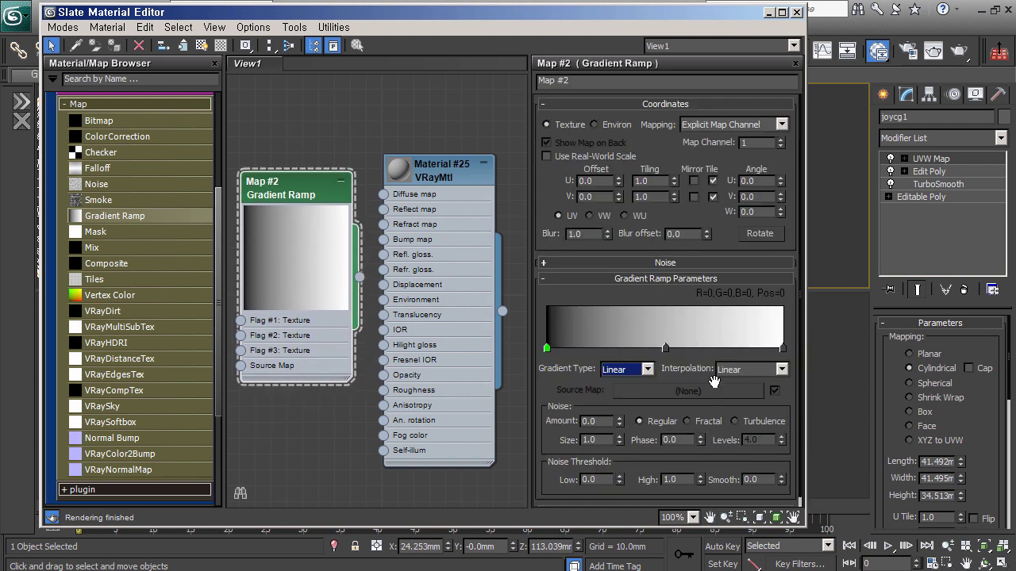
# - Set the middle gradient flag's colour to white (255,255,255)
pyautogui.doubleClick(665, 348)
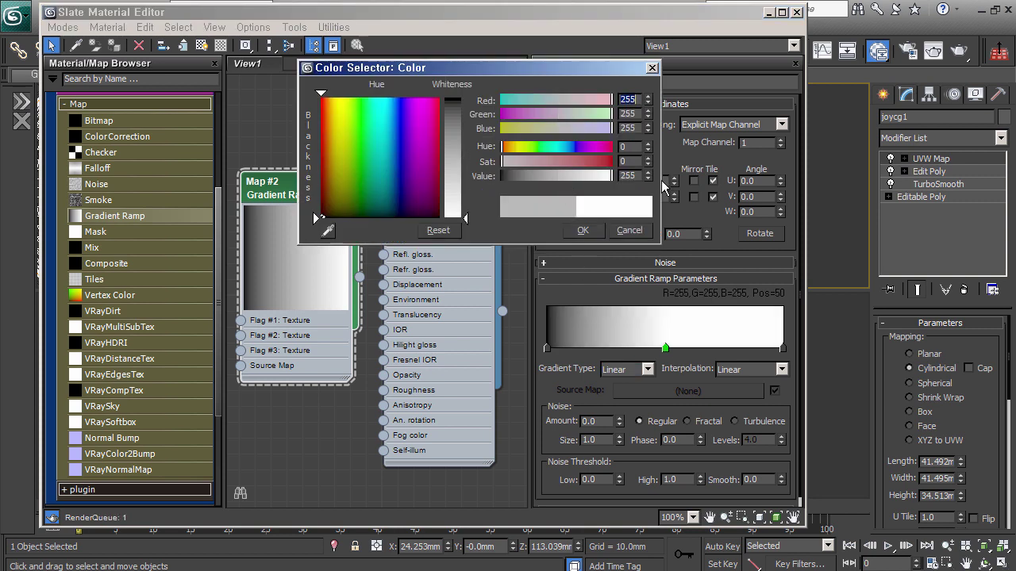
pyautogui.moveTo(566, 176); pyautogui.dragTo(611, 177)
pyautogui.click(600, 237)
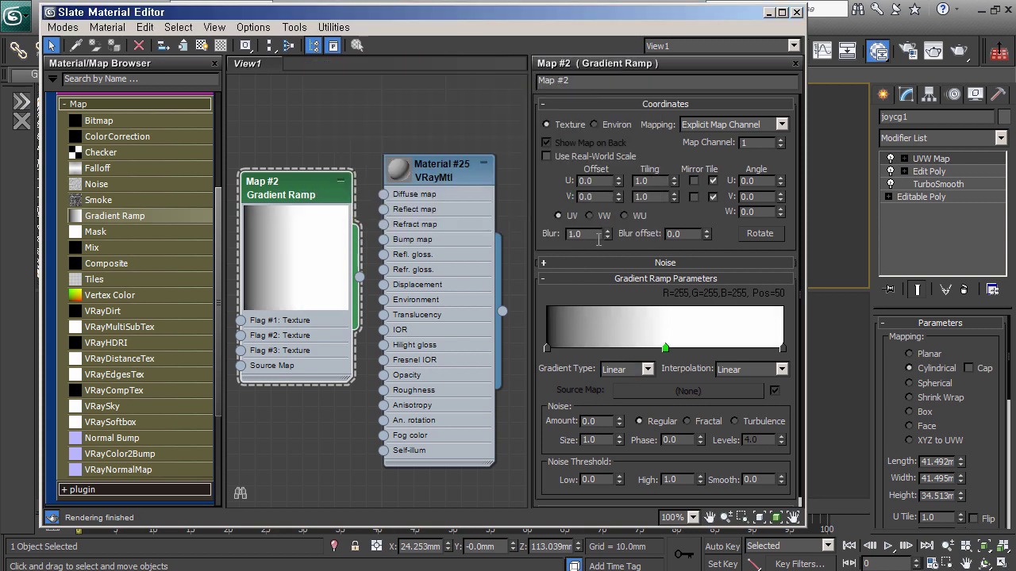
# - Keep the gradient type Linear and set Interpolation to Solid
pyautogui.click(652, 375)
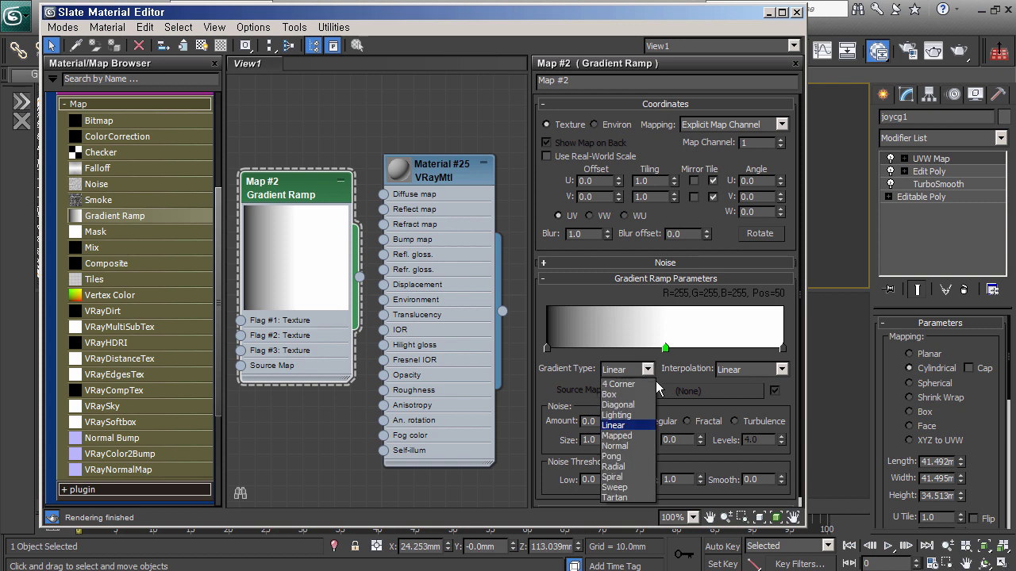
pyautogui.click(655, 381)
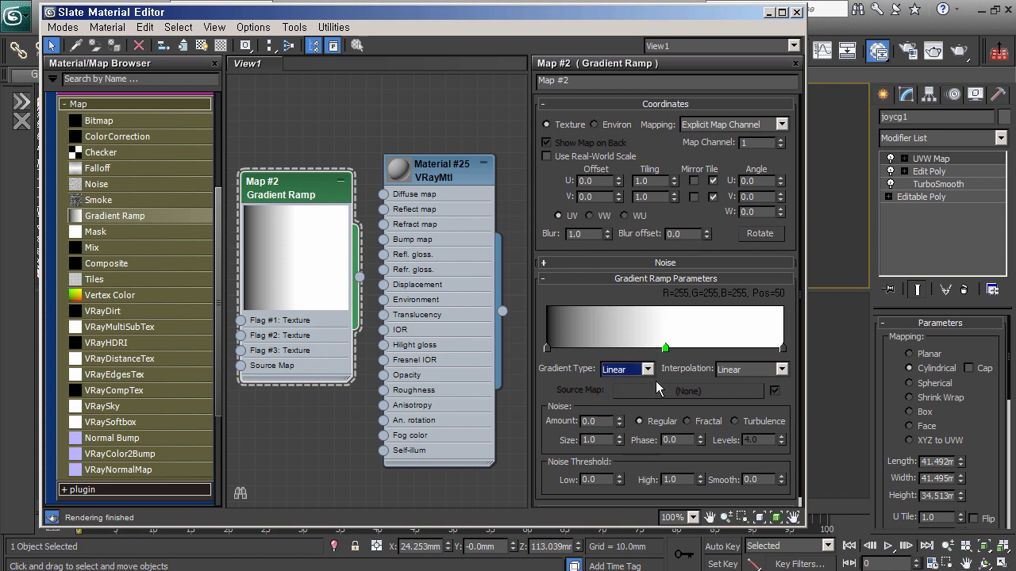
pyautogui.click(782, 371)
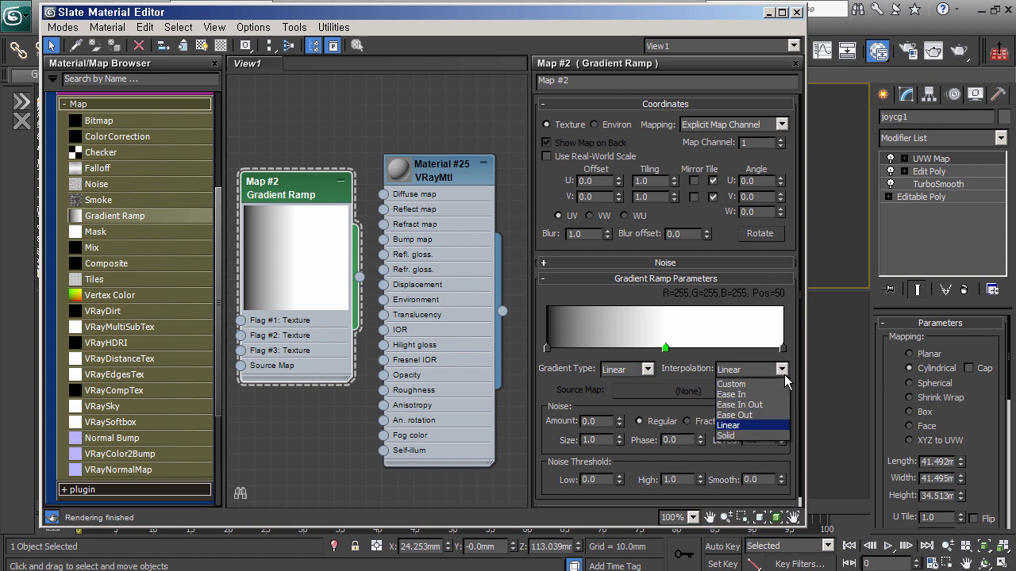
pyautogui.click(762, 436)
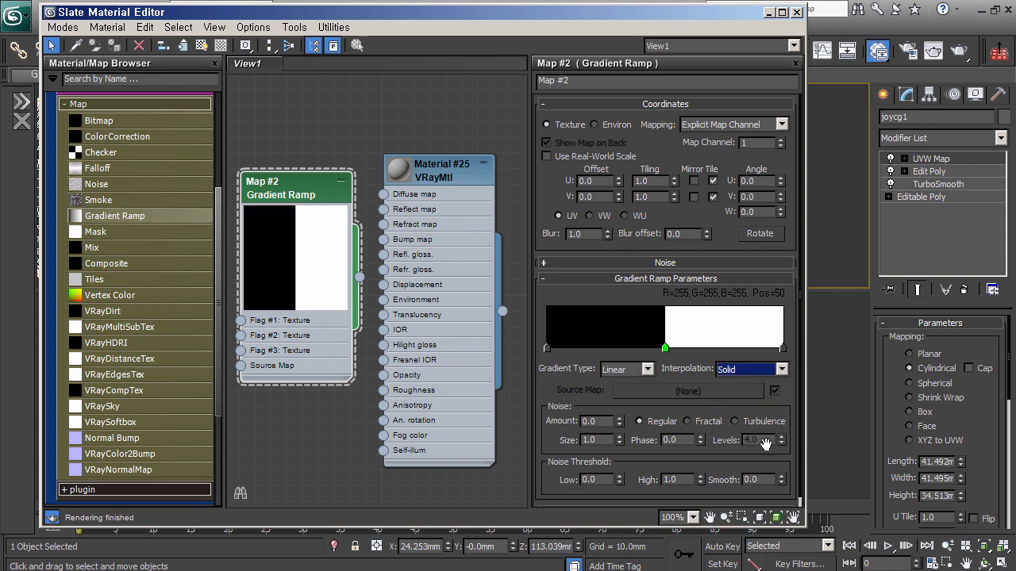
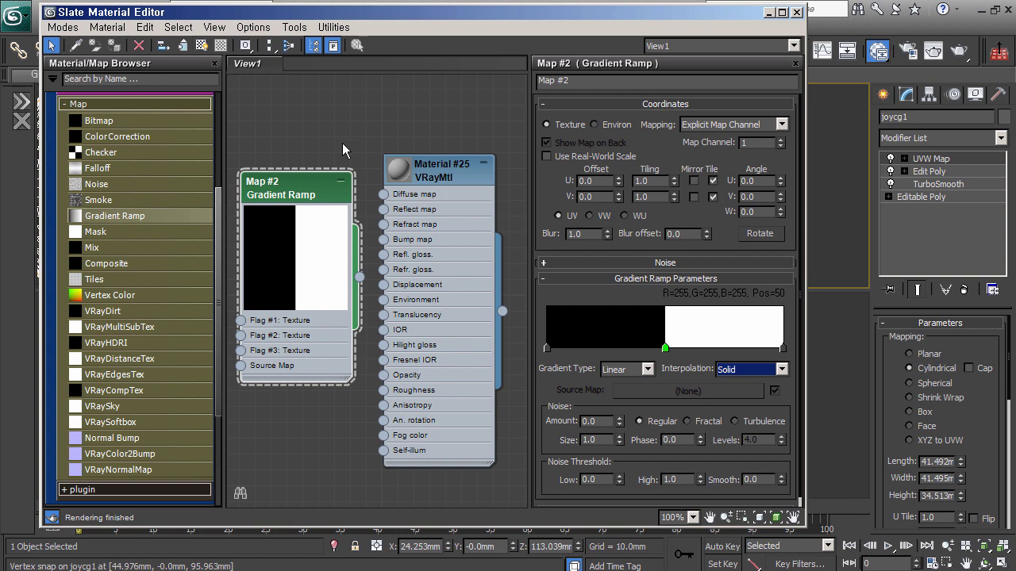
# - Wire the gradient ramp into the VRayMtl's diffuse and assign the material to the bottle base
pyautogui.moveTo(358, 277); pyautogui.dragTo(383, 193)
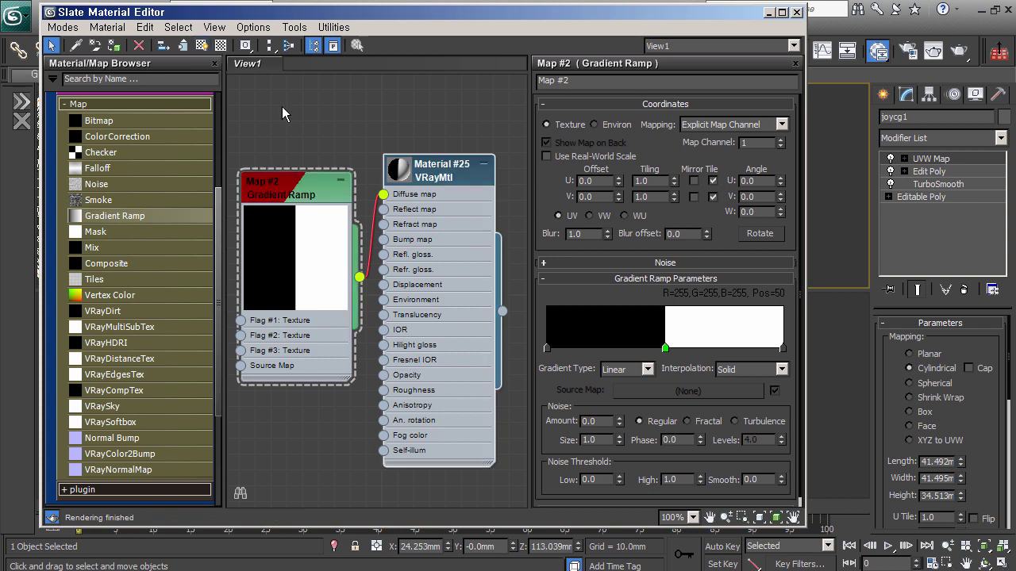
pyautogui.click(113, 46)
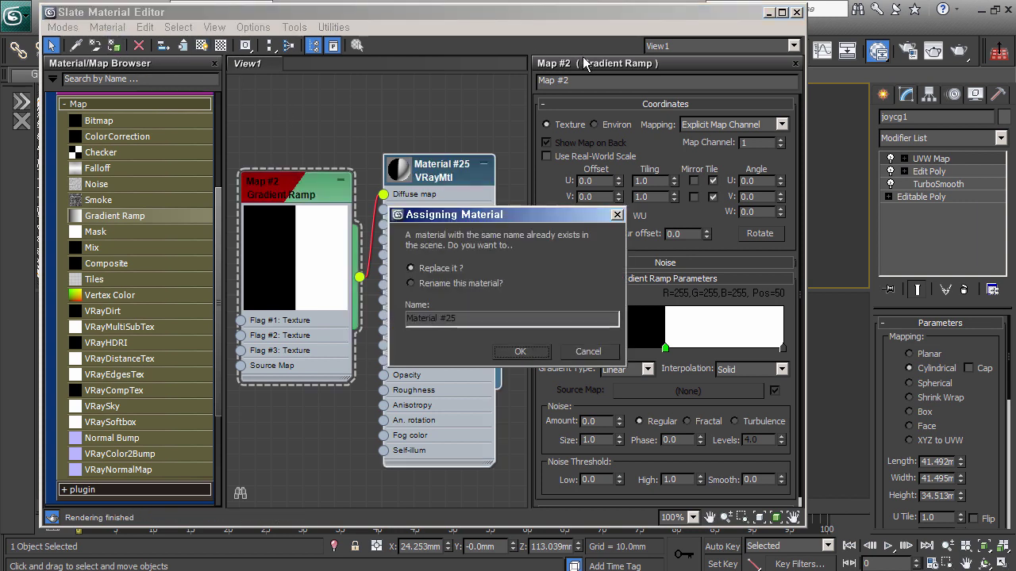
pyautogui.click(588, 353)
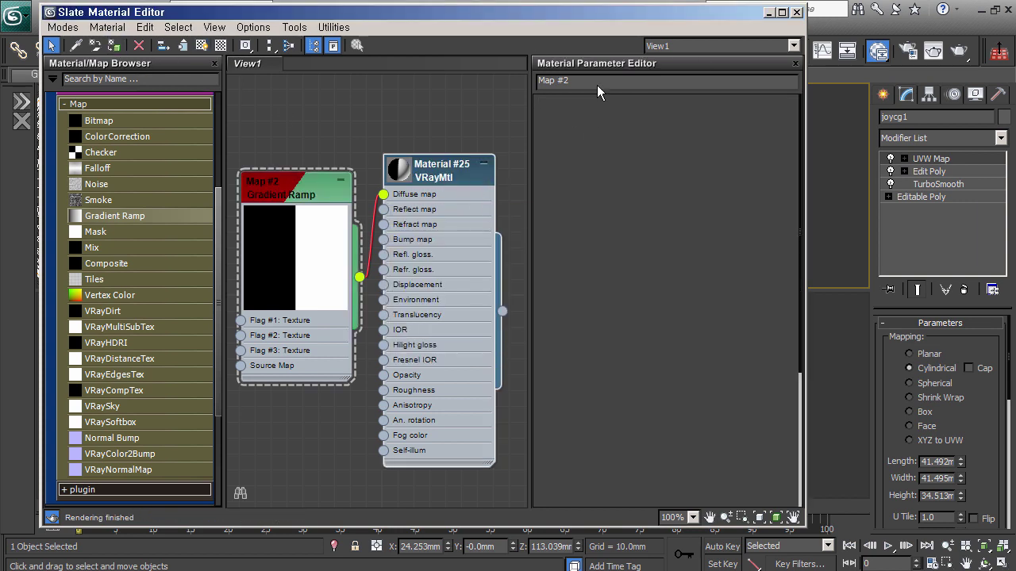
# - Rename the material aaaa and check the half black, half white bottle base in the viewport
pyautogui.click(597, 82)
pyautogui.write('aaaa')
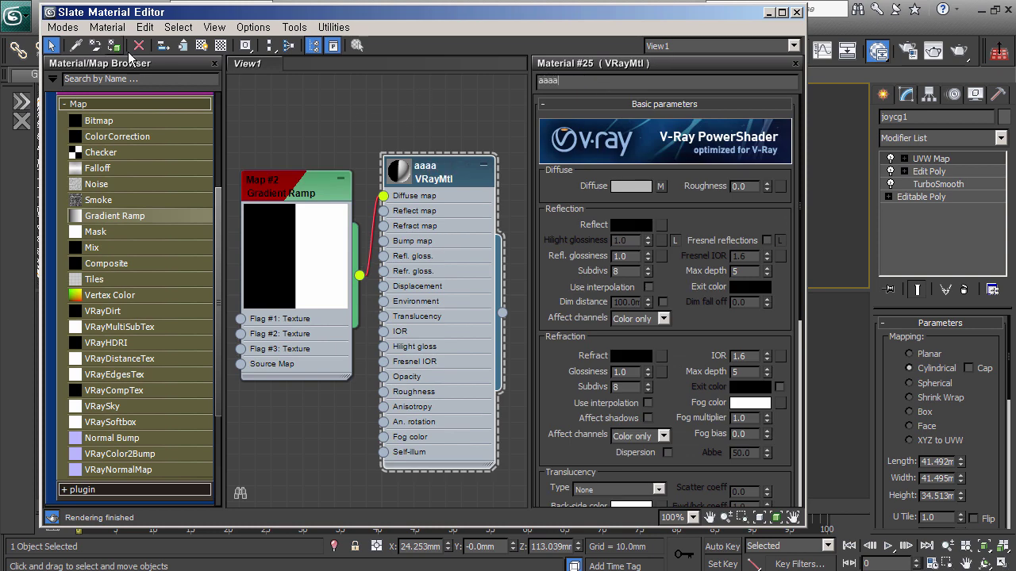
pyautogui.click(768, 11)
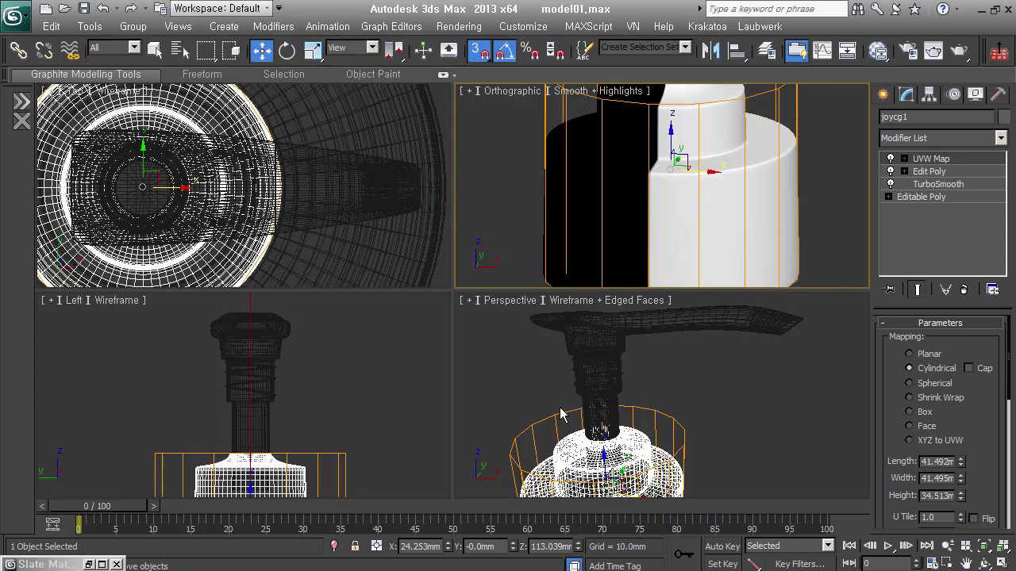
pyautogui.scroll(-3, 671, 241)
pyautogui.scroll(-1, 640, 240)
pyautogui.moveTo(640, 240)
pyautogui.keyDown('alt'); pyautogui.mouseDown(button='middle')
pyautogui.moveTo(683, 238)
pyautogui.moveTo(674, 243)
pyautogui.mouseUp(button='middle'); pyautogui.keyUp('alt')
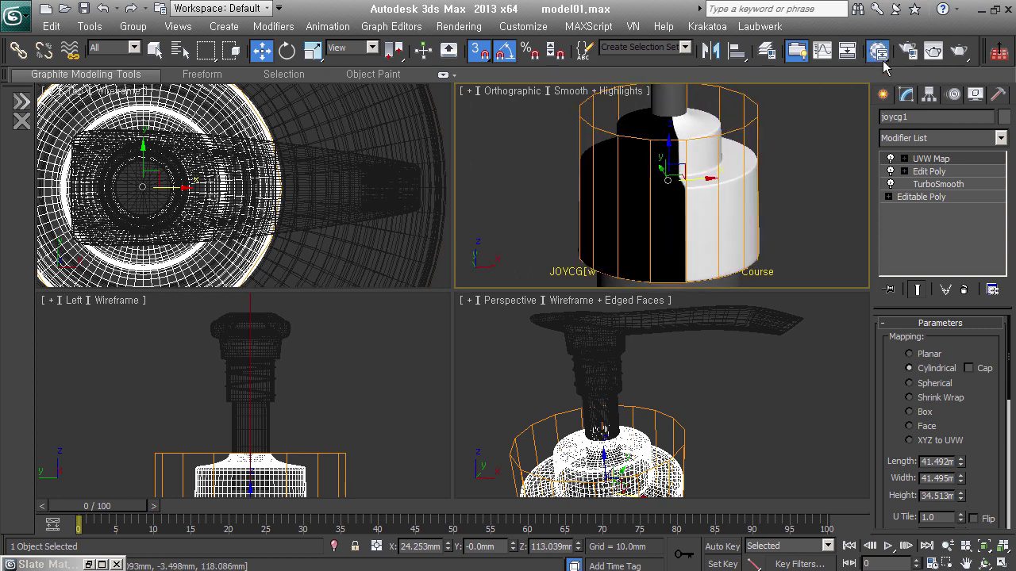
pyautogui.click(883, 60)
# - Set Map #2's horizontal Tiling U to 200
pyautogui.doubleClick(314, 202)
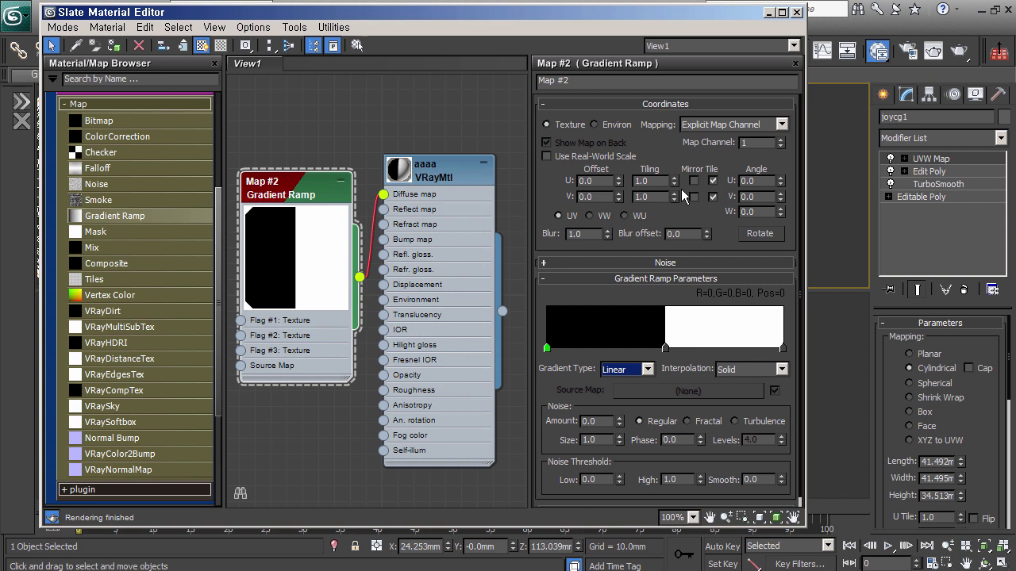
pyautogui.moveTo(673, 180); pyautogui.dragTo(687, 162)
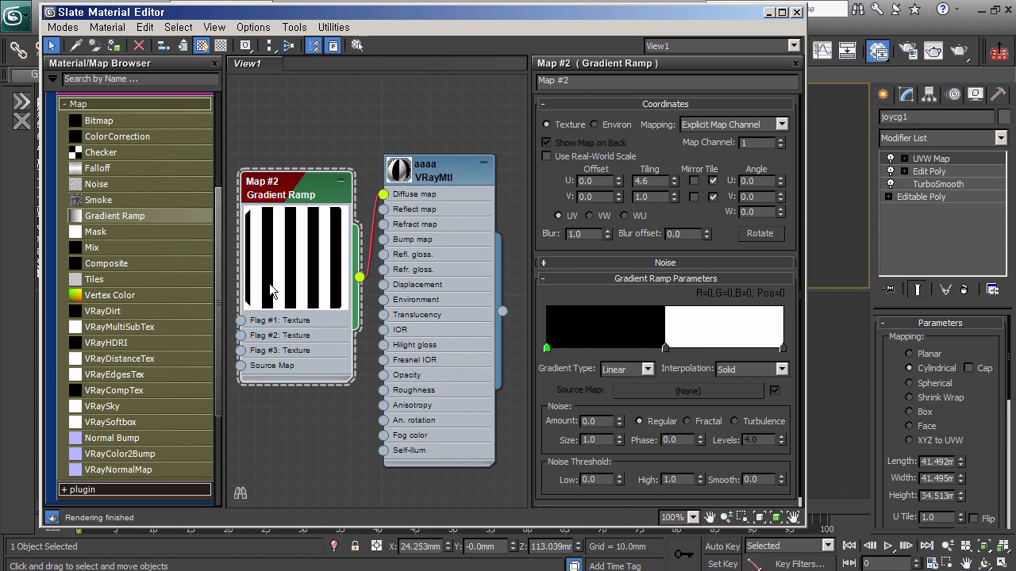
pyautogui.moveTo(713, 24); pyautogui.dragTo(515, 44)
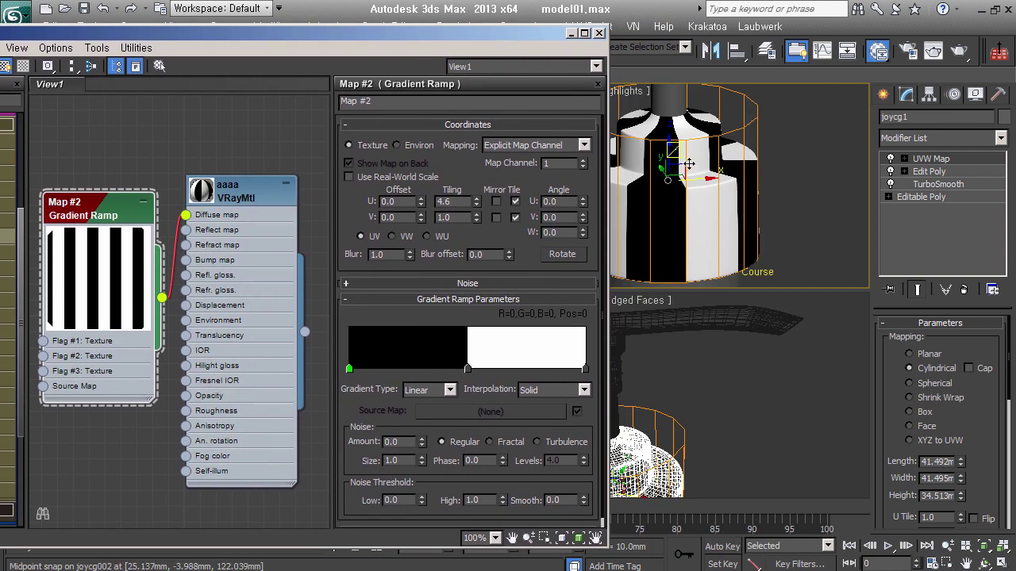
pyautogui.doubleClick(461, 202)
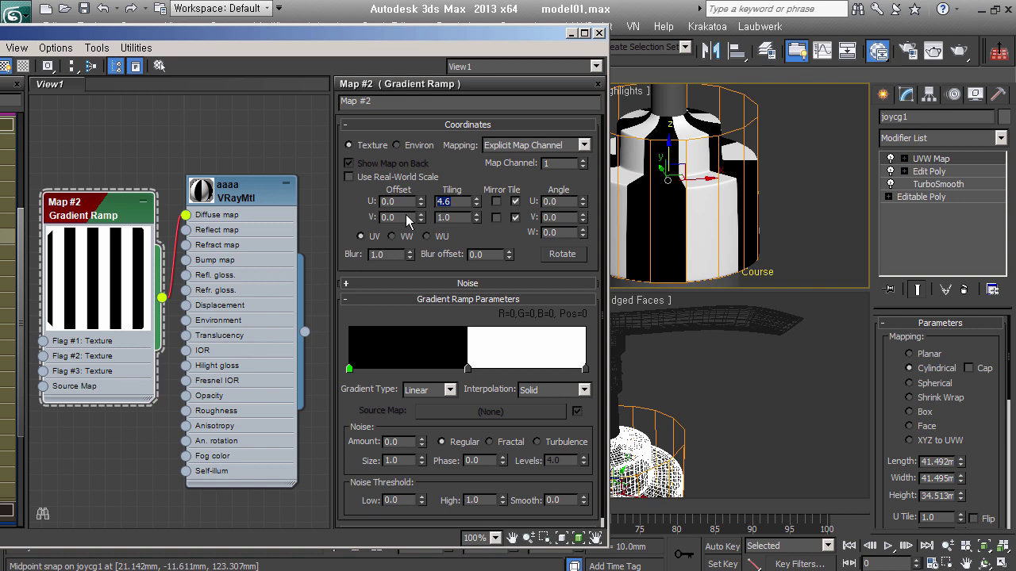
pyautogui.write('100')
pyautogui.press('Return')
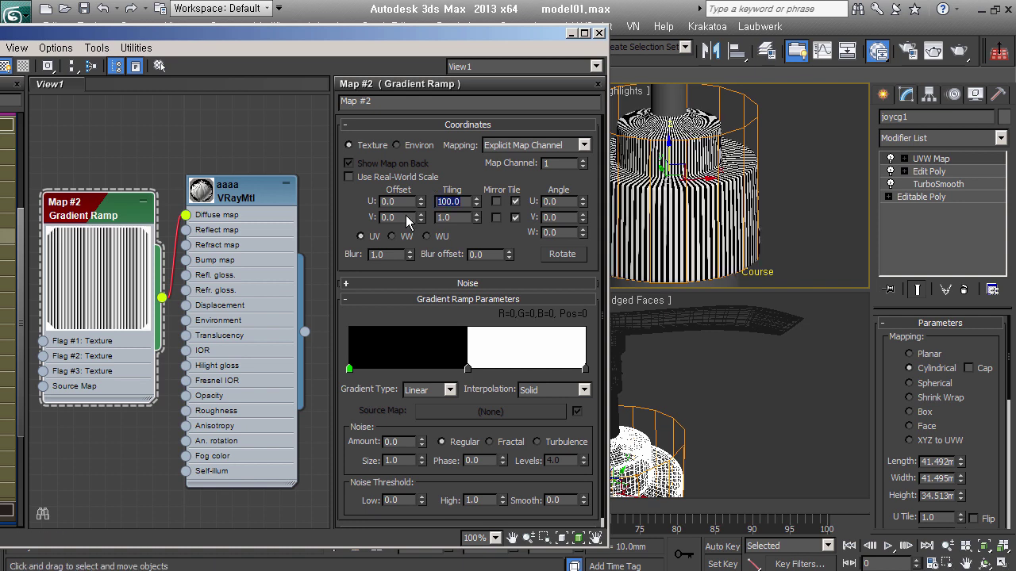
pyautogui.write('2')
pyautogui.press('Return')
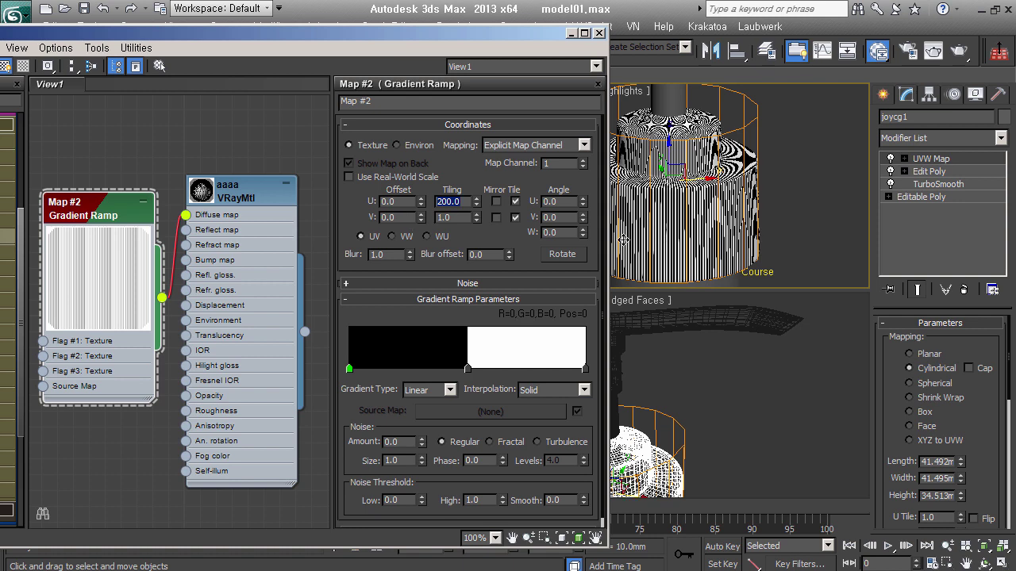
# - Zoom, orbit and frame the viewport to inspect the fine vertical stripes on the bottle base
pyautogui.scroll(3, 635, 241)
pyautogui.scroll(2, 737, 208)
pyautogui.scroll(2, 737, 208)
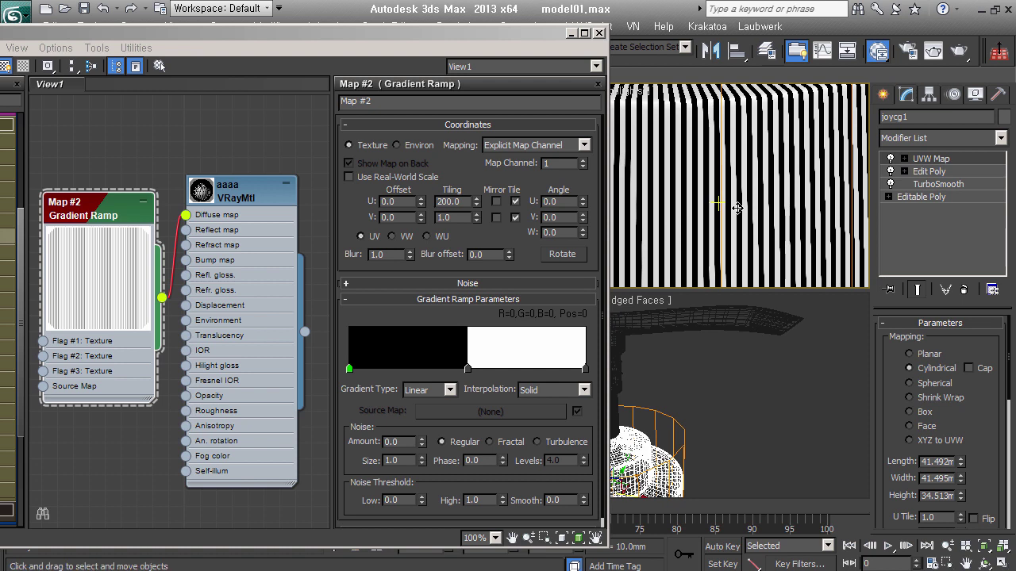
pyautogui.scroll(-2, 737, 208)
pyautogui.scroll(-2, 742, 208)
pyautogui.scroll(-1, 750, 208)
pyautogui.scroll(2, 752, 208)
pyautogui.scroll(2, 752, 194)
pyautogui.scroll(1, 750, 174)
pyautogui.scroll(1, 748, 157)
pyautogui.scroll(-3, 741, 194)
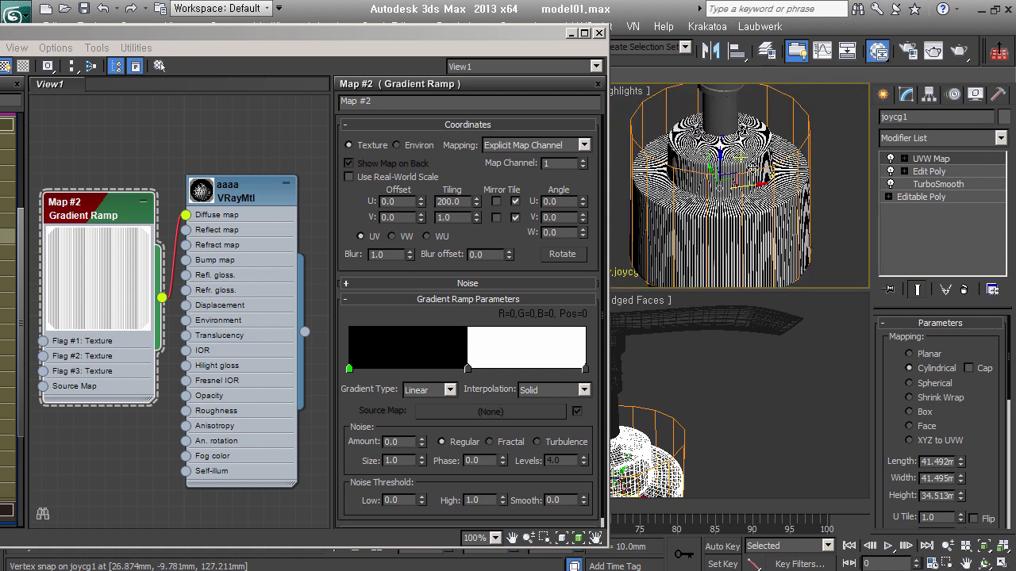
pyautogui.keyDown('alt'); pyautogui.moveTo(752, 167); pyautogui.dragTo(750, 192, button='middle'); pyautogui.keyUp('alt')
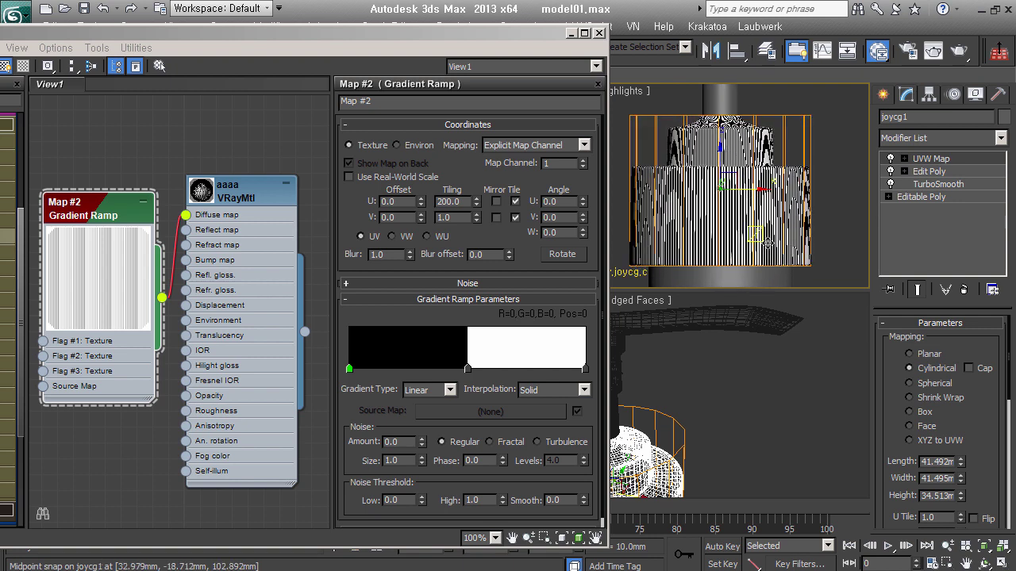
pyautogui.moveTo(767, 242); pyautogui.dragTo(795, 251, button='middle')
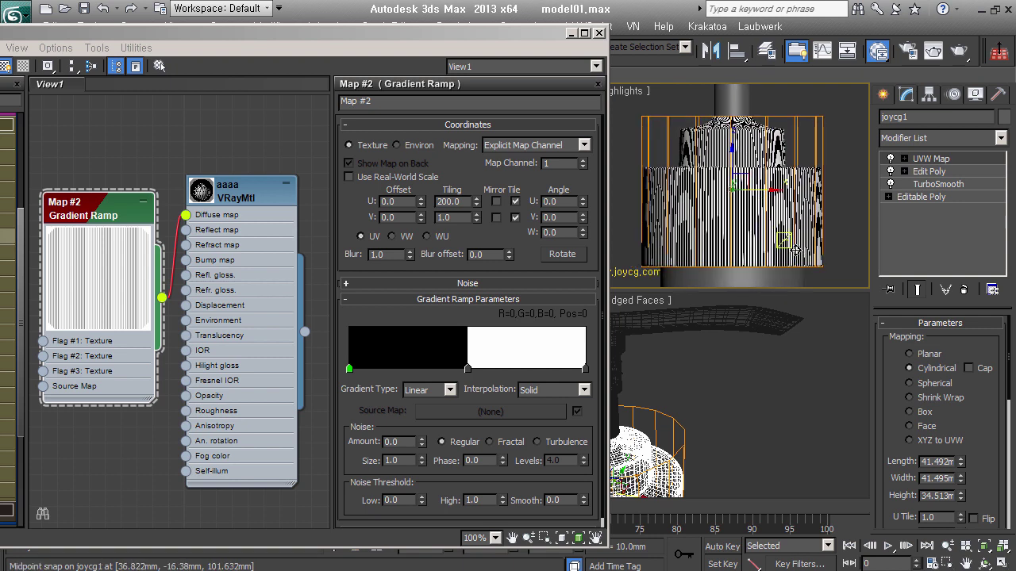
pyautogui.hotkey('ctrl', 'shift', 'z')
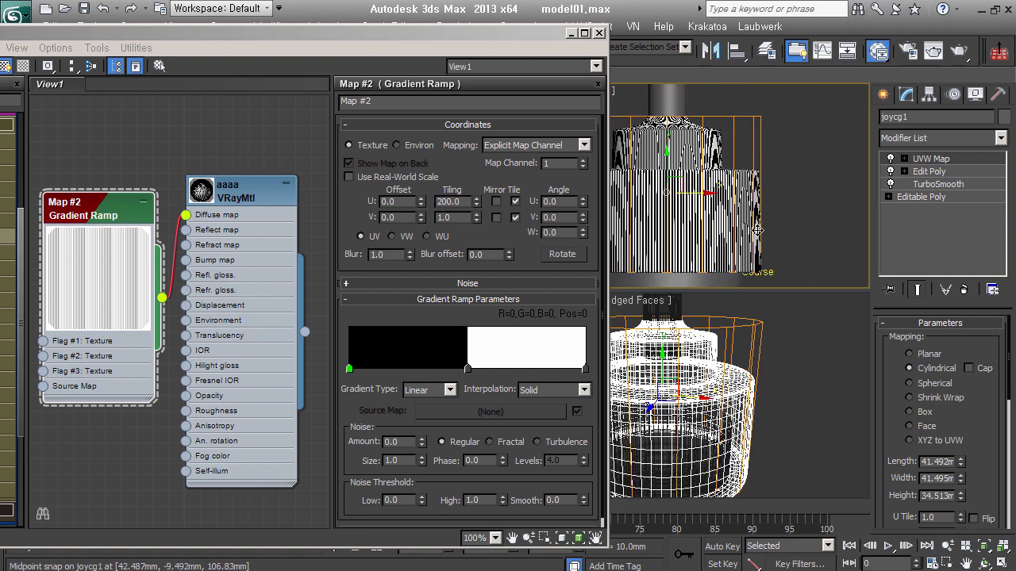
pyautogui.scroll(-2, 825, 230)
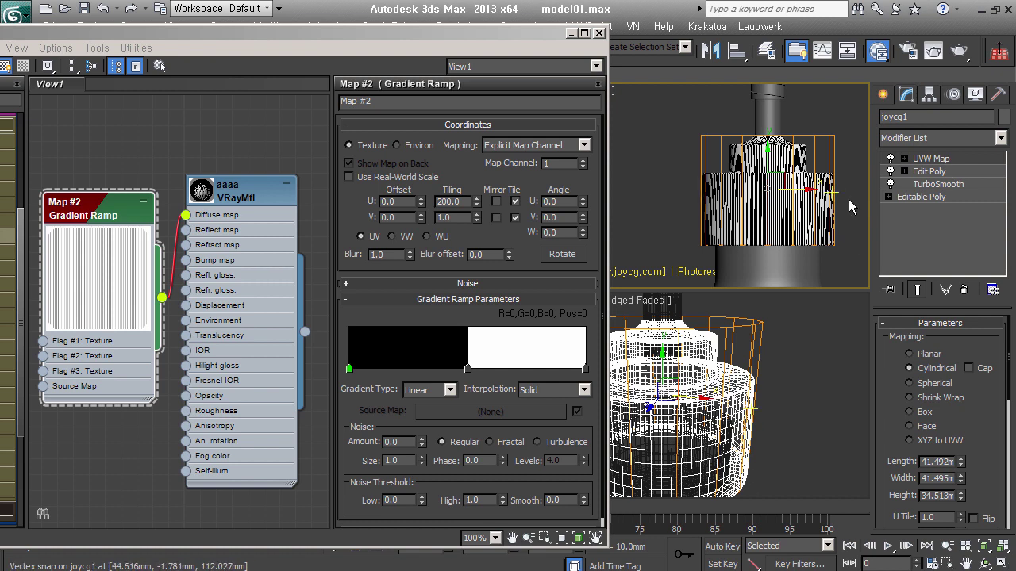
# - Add a Planar UVW Map modifier to the bottle base, view-aligned and fitted to it
pyautogui.press('u')
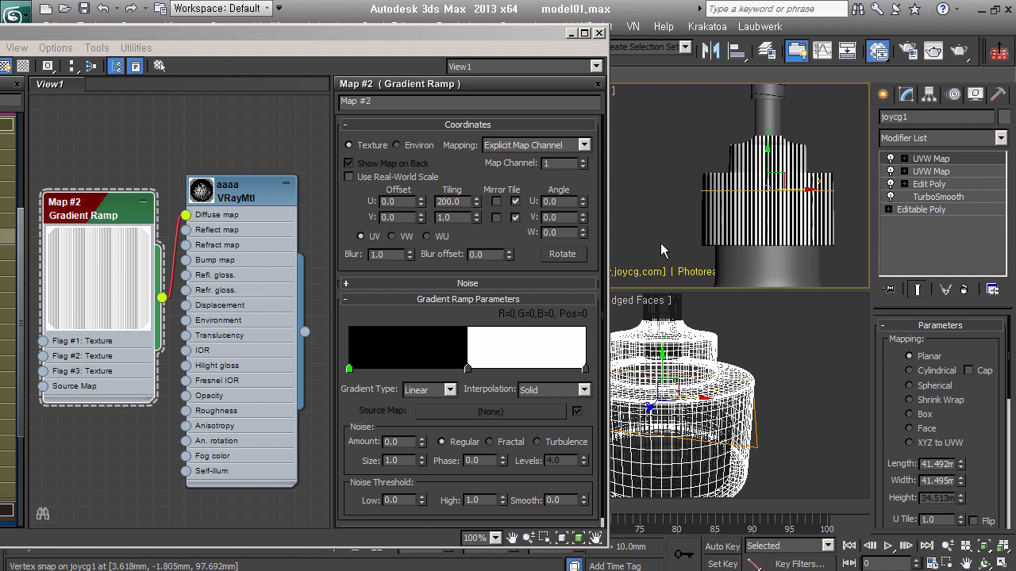
pyautogui.moveTo(995, 489); pyautogui.dragTo(999, 309)
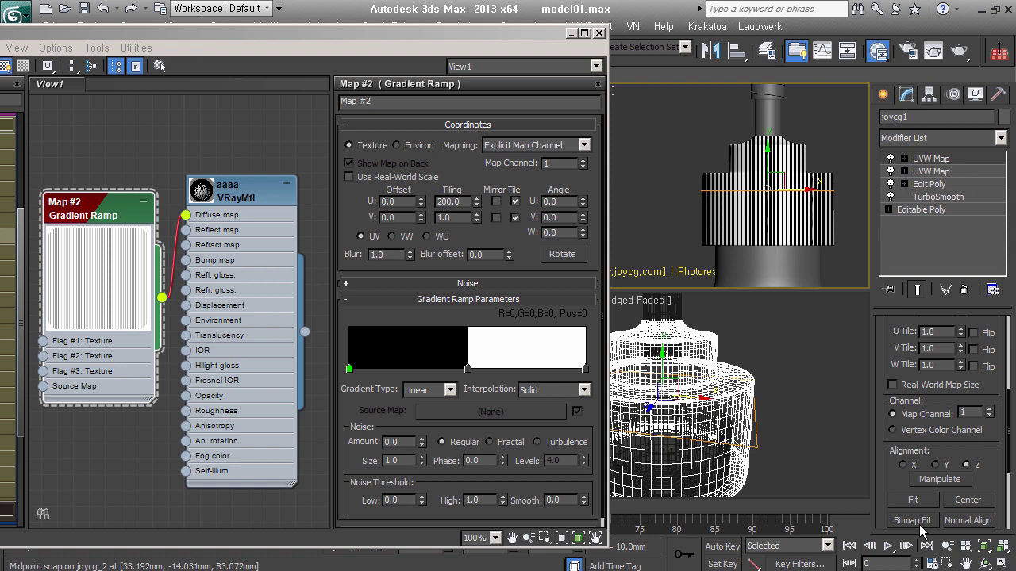
pyautogui.moveTo(996, 485); pyautogui.dragTo(992, 415)
pyautogui.click(937, 430)
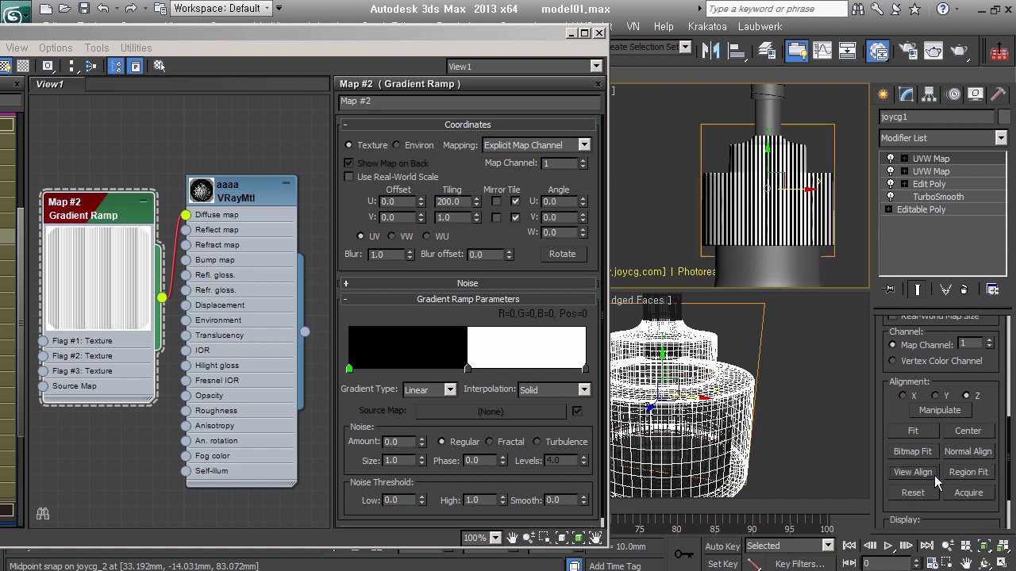
pyautogui.click(937, 430)
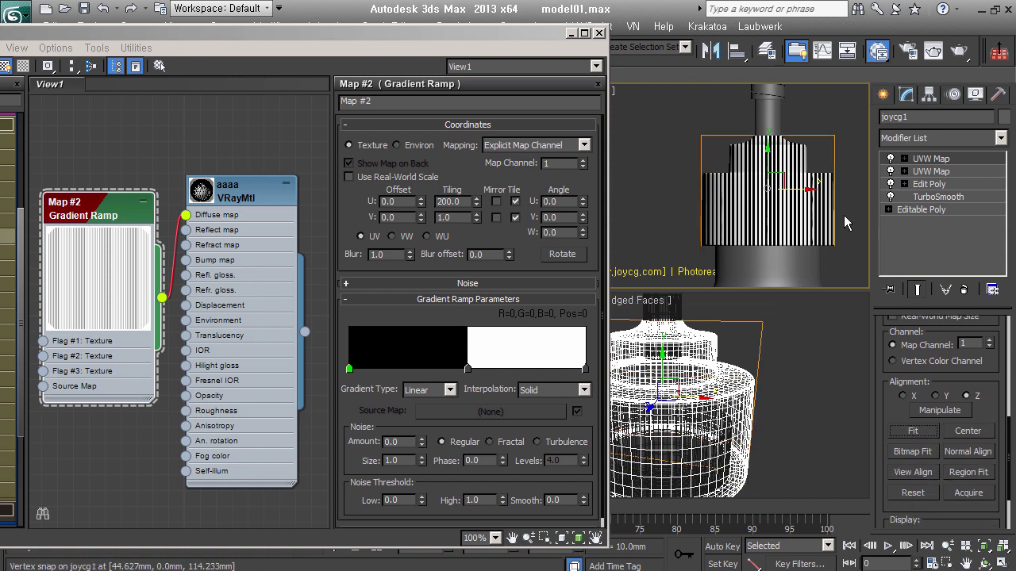
pyautogui.scroll(-1, 222, 288)
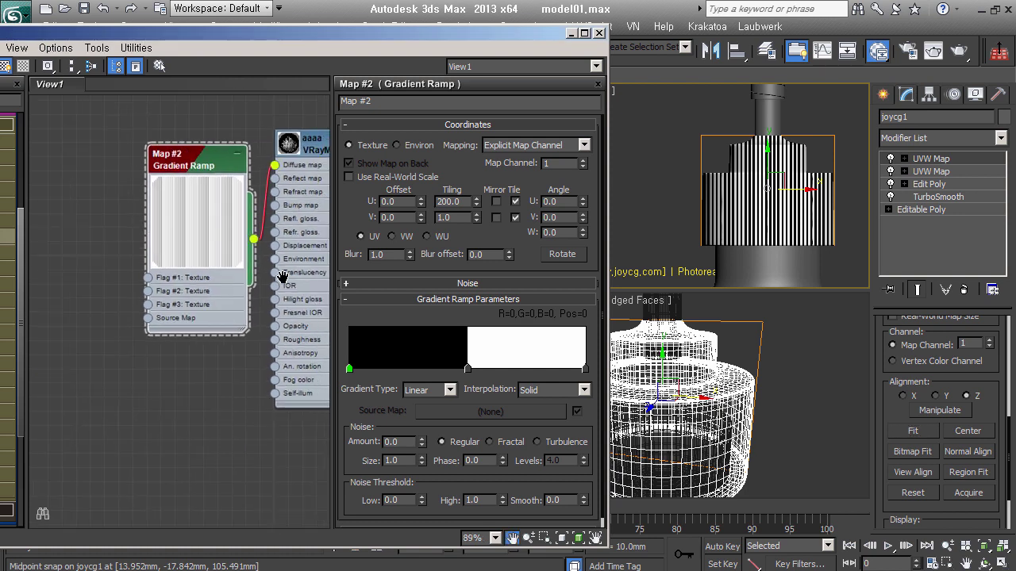
# - Reconnect the striped Map #2 gradient to aaaa's Bump map slot
pyautogui.moveTo(222, 288); pyautogui.dragTo(183, 290, button='middle')
pyautogui.moveTo(182, 290); pyautogui.dragTo(182, 348)
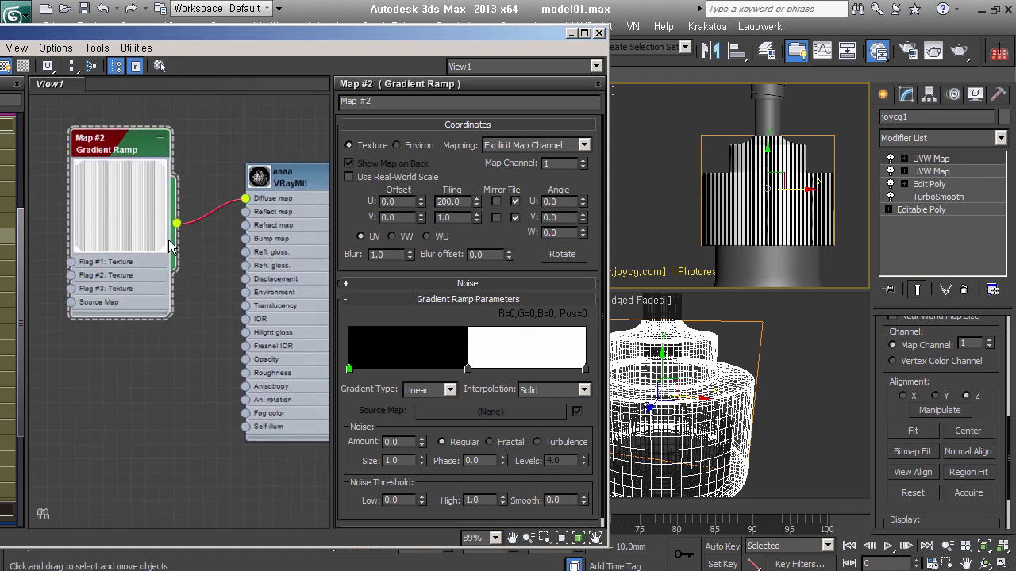
pyautogui.moveTo(245, 198); pyautogui.dragTo(245, 238)
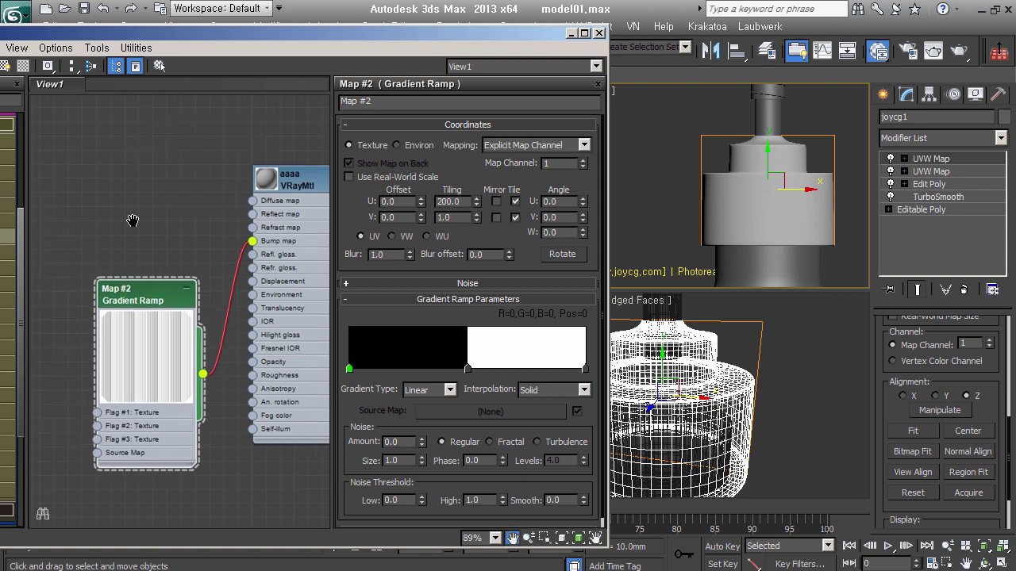
# - Add a new Gradient Ramp, Map #3, wired to Diffuse and shown shaded in the viewport
pyautogui.moveTo(129, 219); pyautogui.dragTo(163, 236, button='middle')
pyautogui.moveTo(278, 33); pyautogui.dragTo(417, 33)
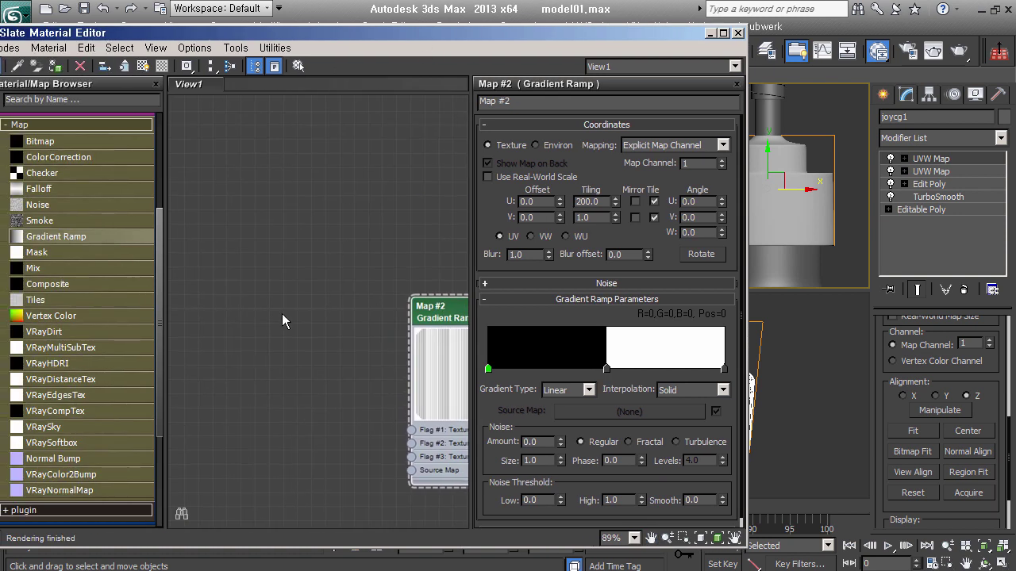
pyautogui.moveTo(415, 237); pyautogui.dragTo(415, 237)
pyautogui.moveTo(415, 237); pyautogui.dragTo(290, 312, button='middle')
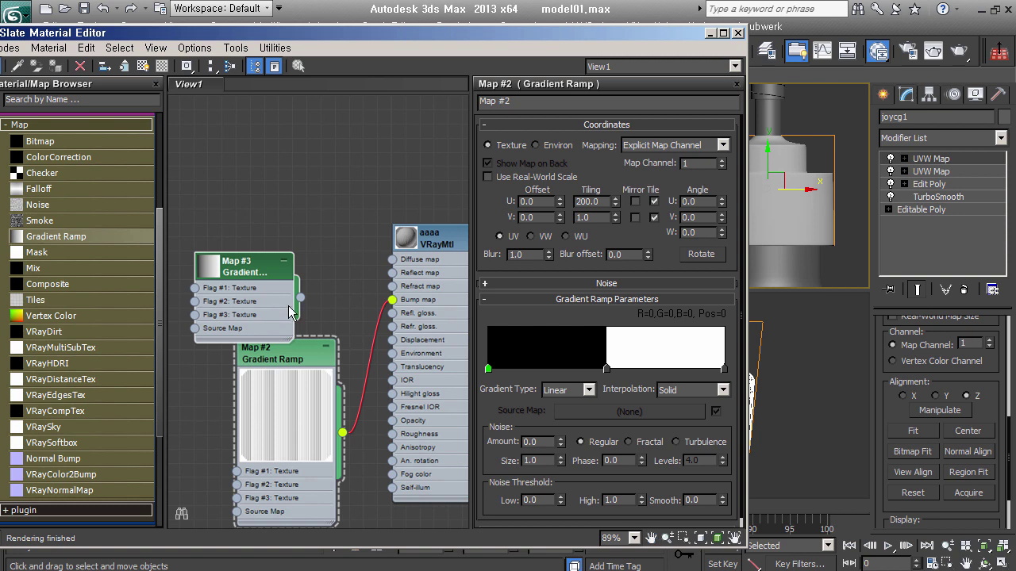
pyautogui.moveTo(339, 302); pyautogui.dragTo(392, 259)
pyautogui.moveTo(260, 270); pyautogui.dragTo(287, 256)
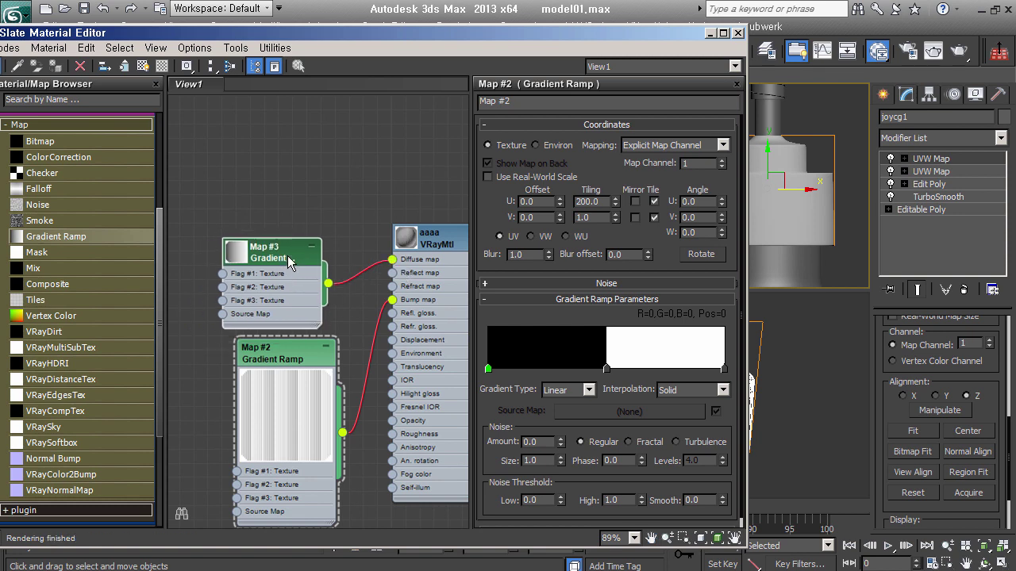
pyautogui.click(144, 66)
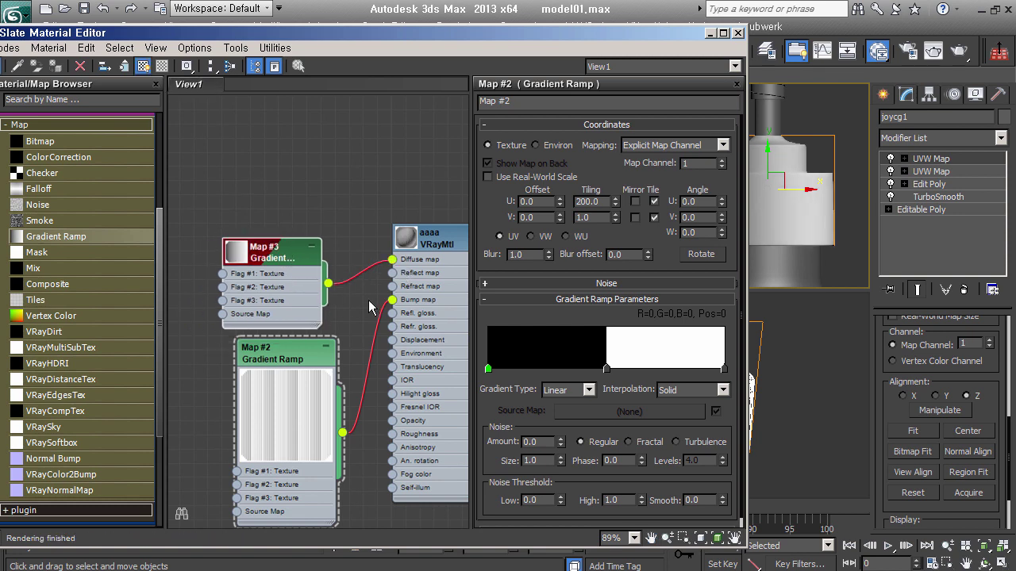
pyautogui.click(297, 266)
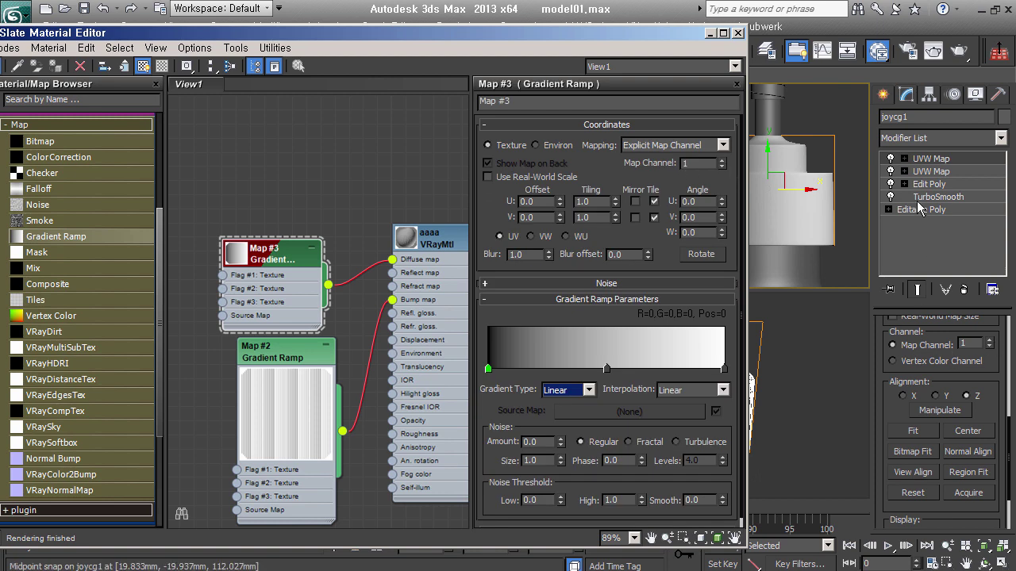
# - Set map channel 2 on both the UVW Map modifier and the Map #3 ramp
pyautogui.click(989, 342)
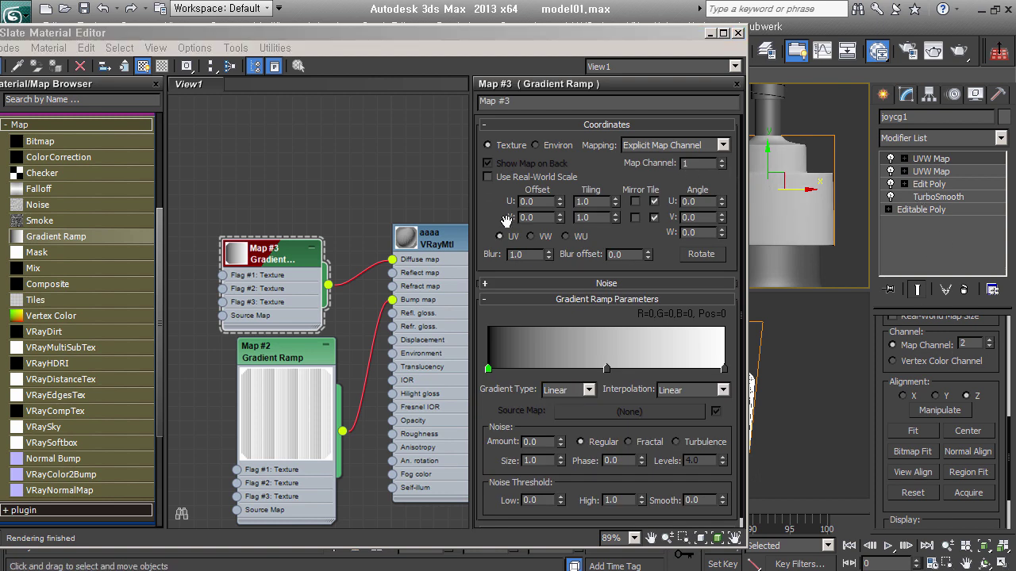
pyautogui.click(722, 159)
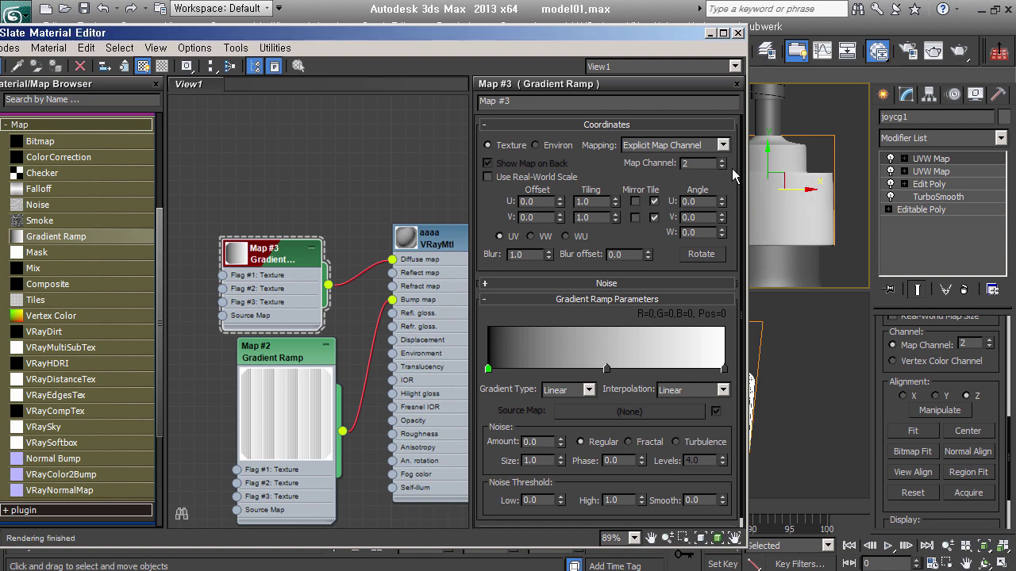
pyautogui.moveTo(650, 40); pyautogui.dragTo(556, 54)
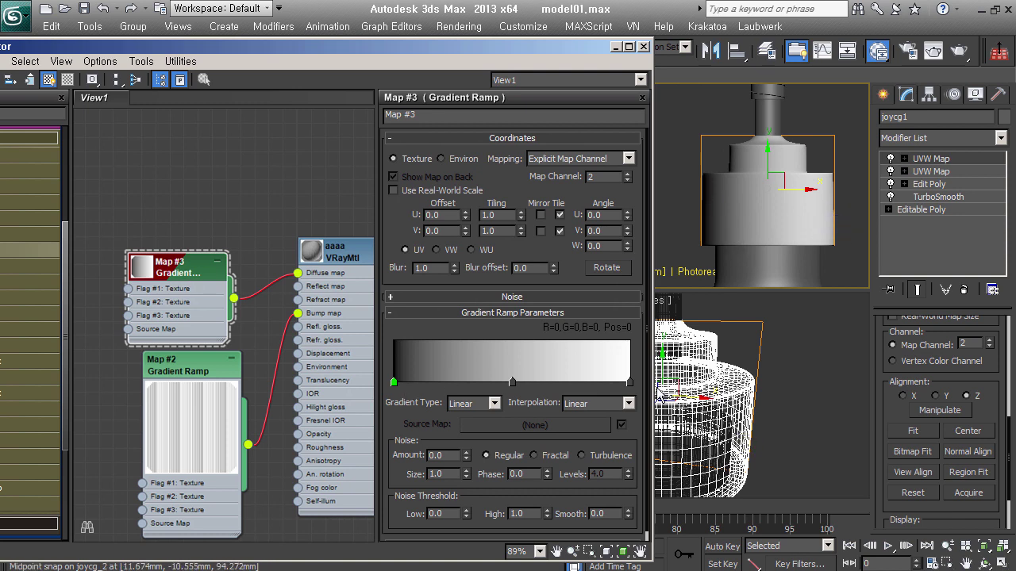
# - Rotate the ramp -90 in W and add a new flag at position 6
pyautogui.click(613, 248)
pyautogui.write('-90')
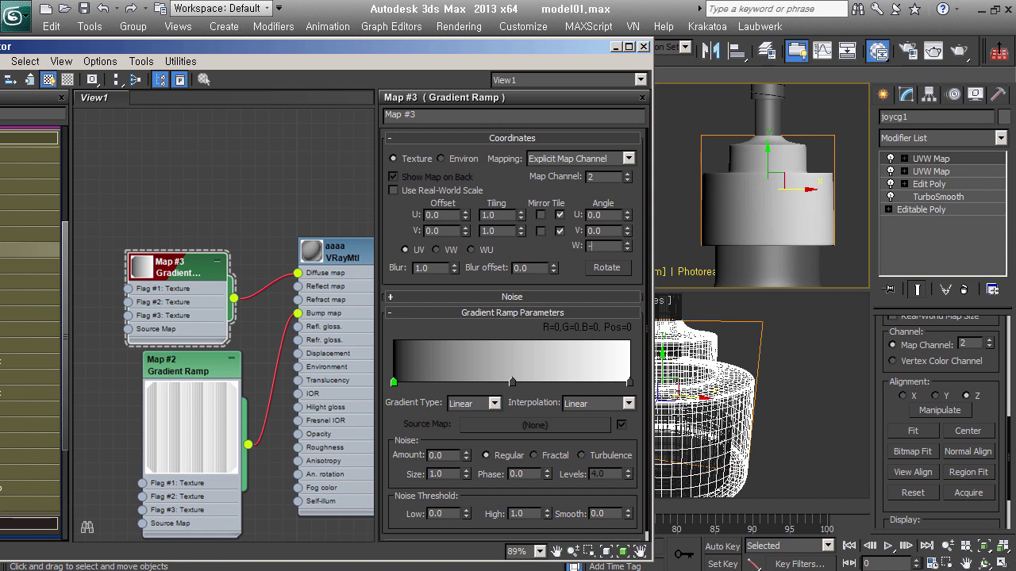
pyautogui.press('Return')
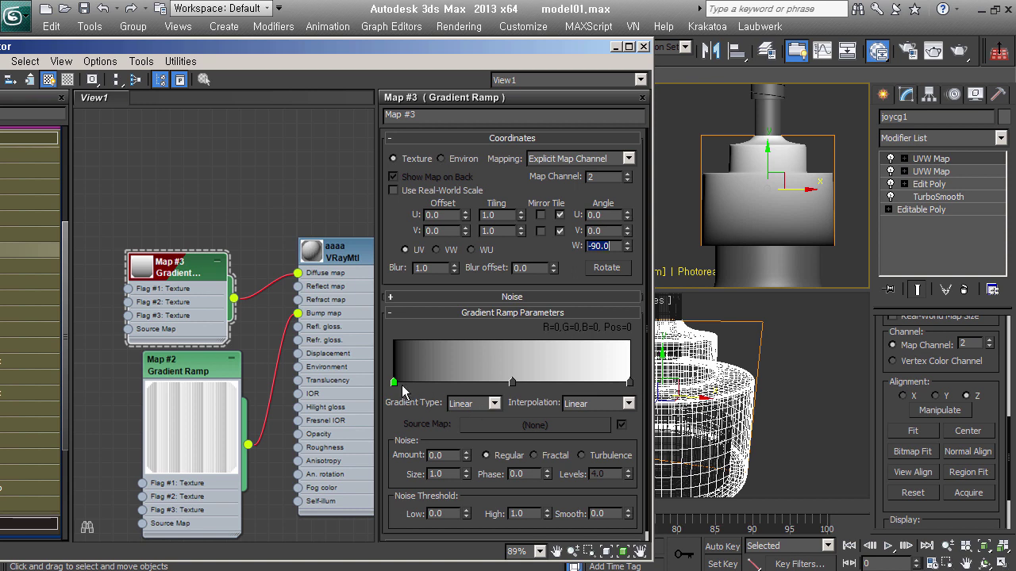
pyautogui.click(406, 384)
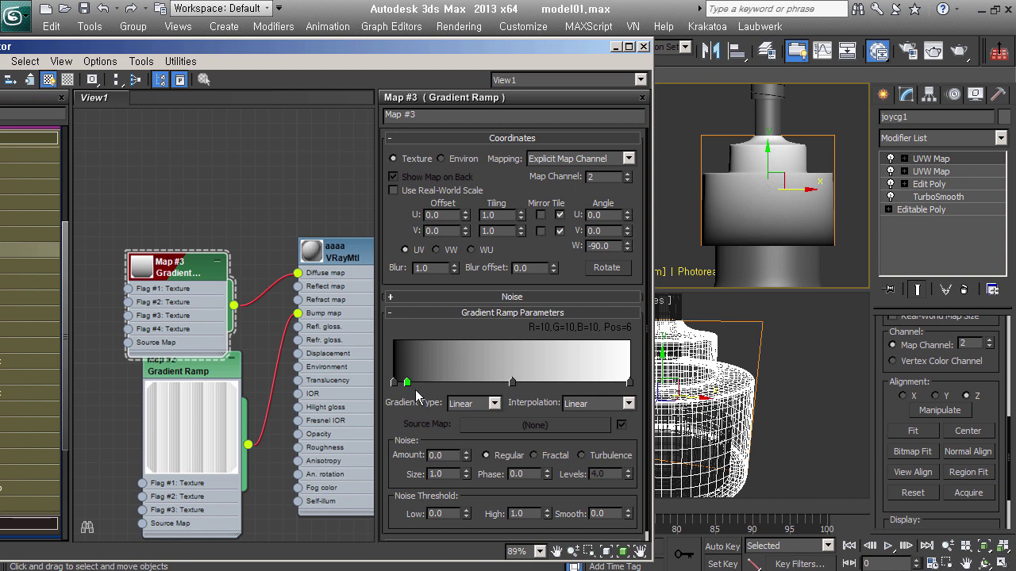
# - Make the new stop black and move the middle stop to position 6 as pure white
pyautogui.doubleClick(416, 390)
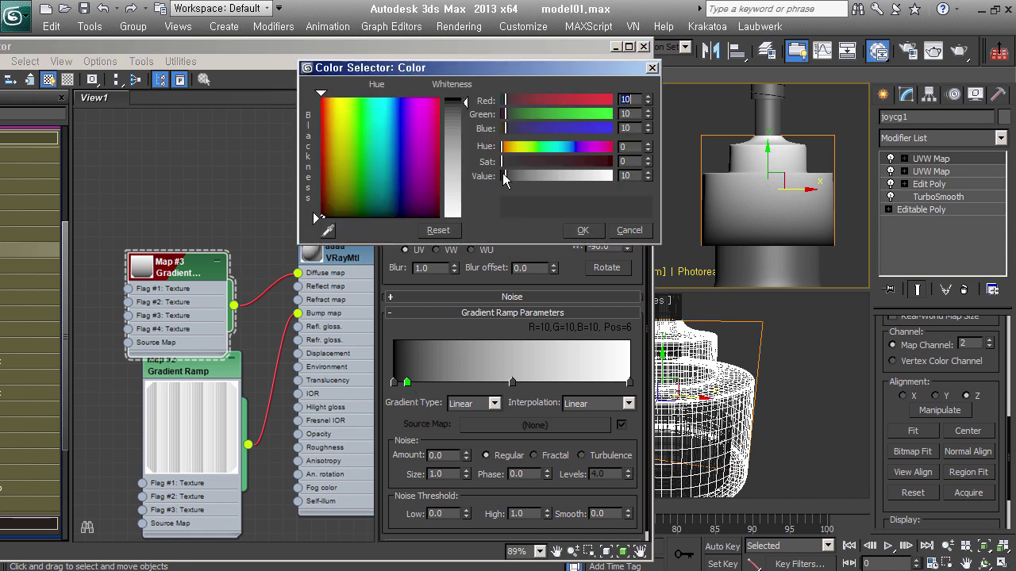
pyautogui.moveTo(505, 175); pyautogui.dragTo(500, 176)
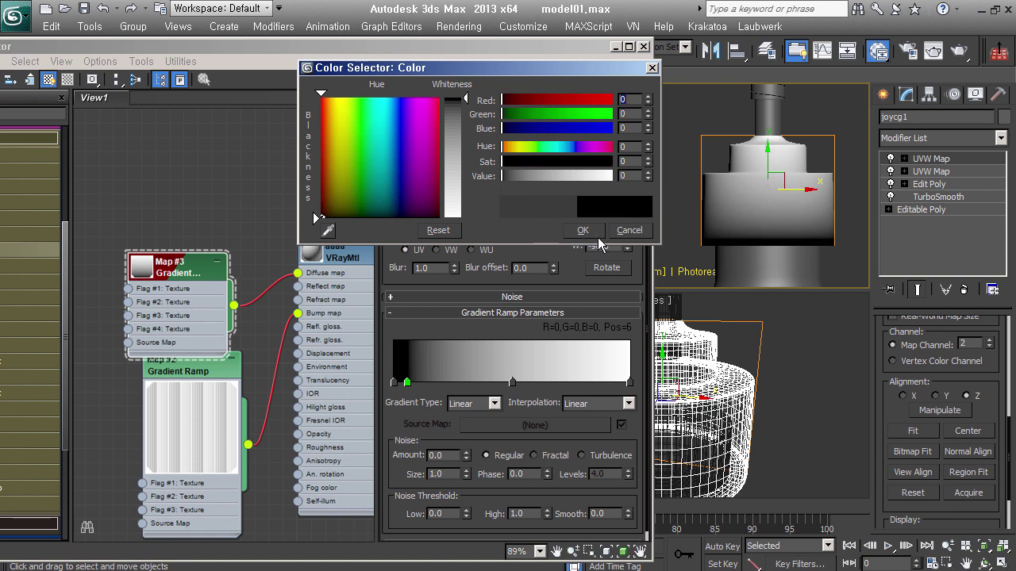
pyautogui.click(583, 231)
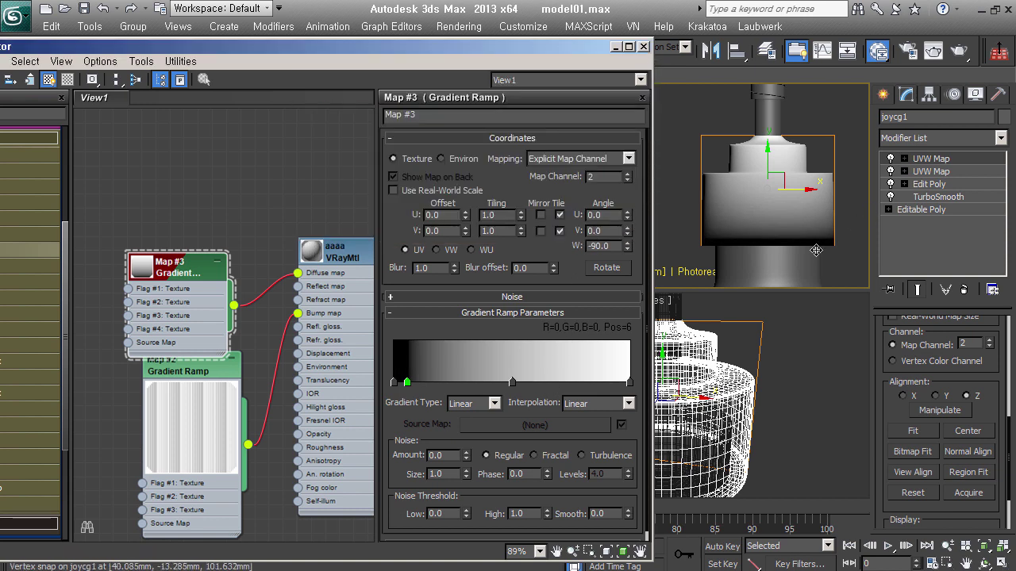
pyautogui.moveTo(512, 383); pyautogui.dragTo(408, 382)
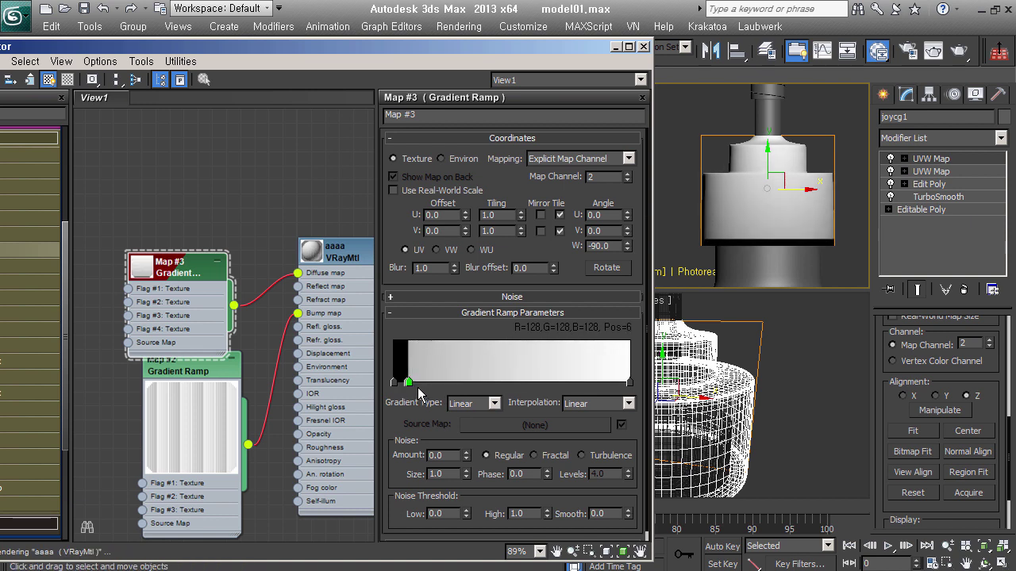
pyautogui.doubleClick(408, 383)
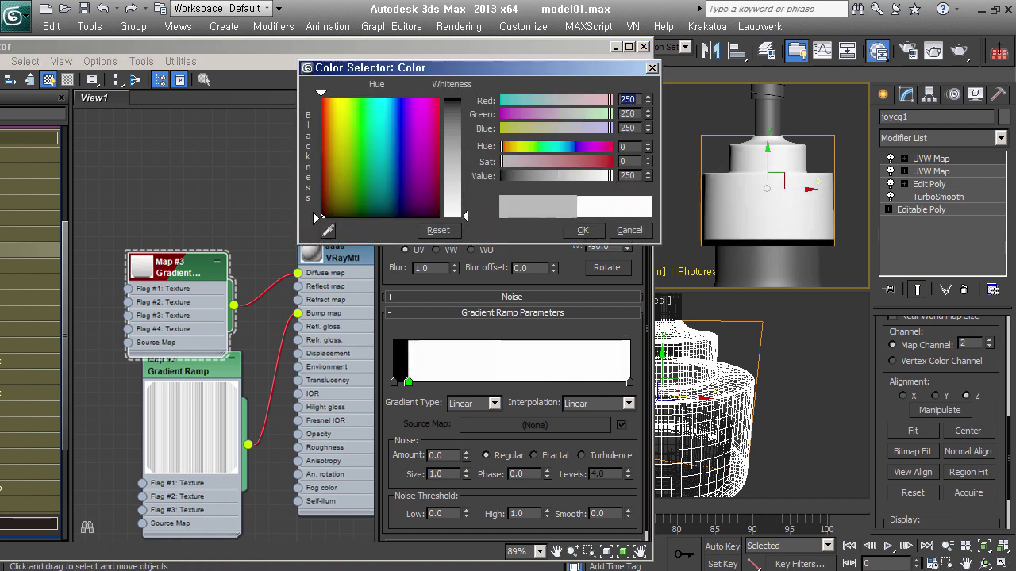
pyautogui.click(582, 230)
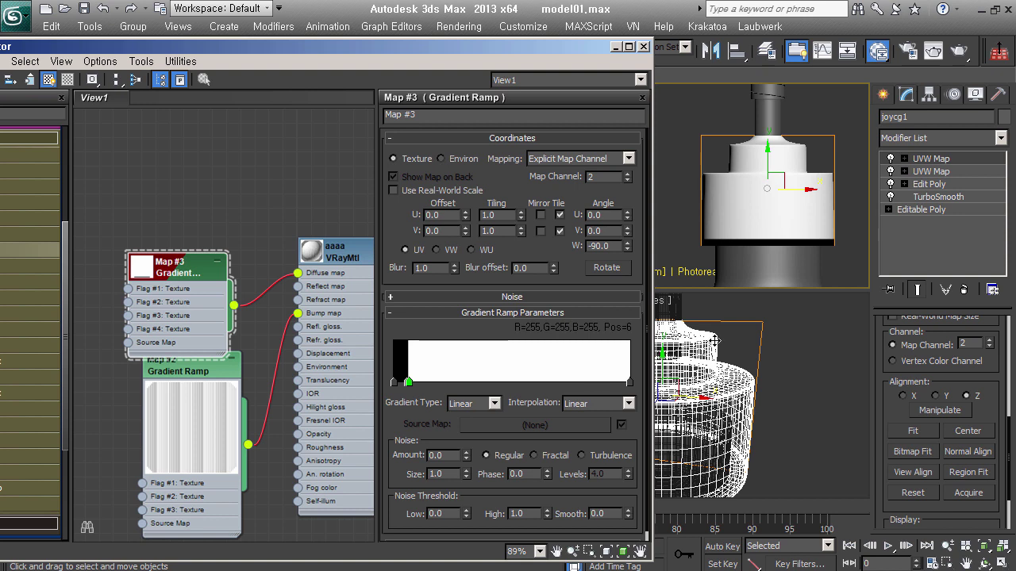
# - Add a black stop at 61 and a white stop at 60, and make the end stop black
pyautogui.click(538, 383)
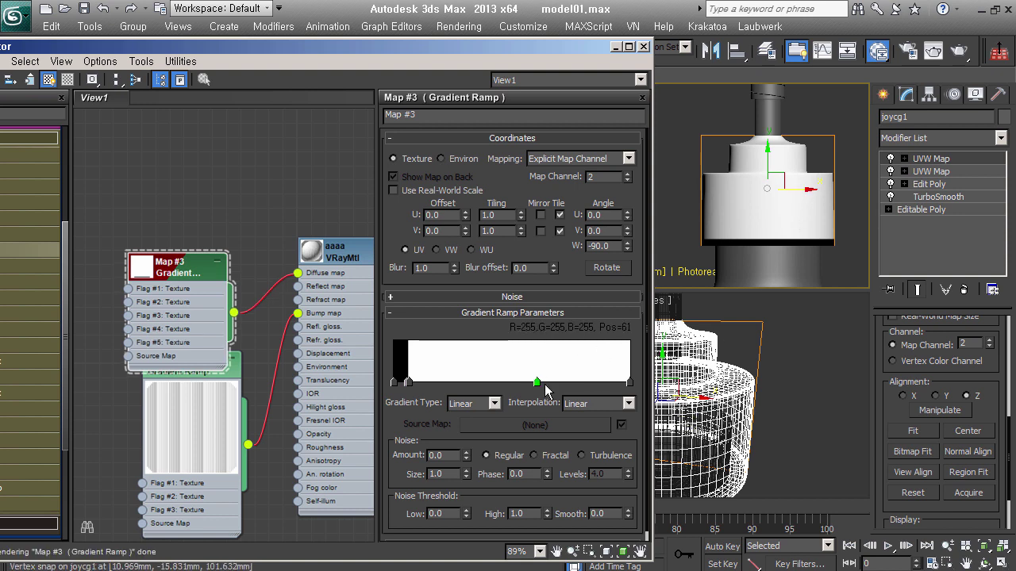
pyautogui.doubleClick(547, 389)
pyautogui.moveTo(508, 176); pyautogui.dragTo(500, 176)
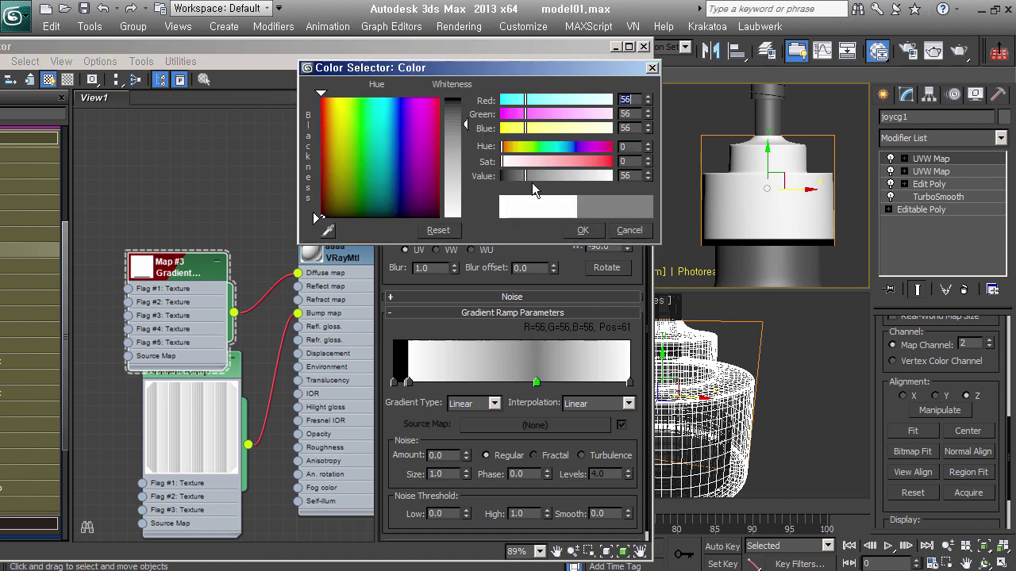
pyautogui.click(583, 230)
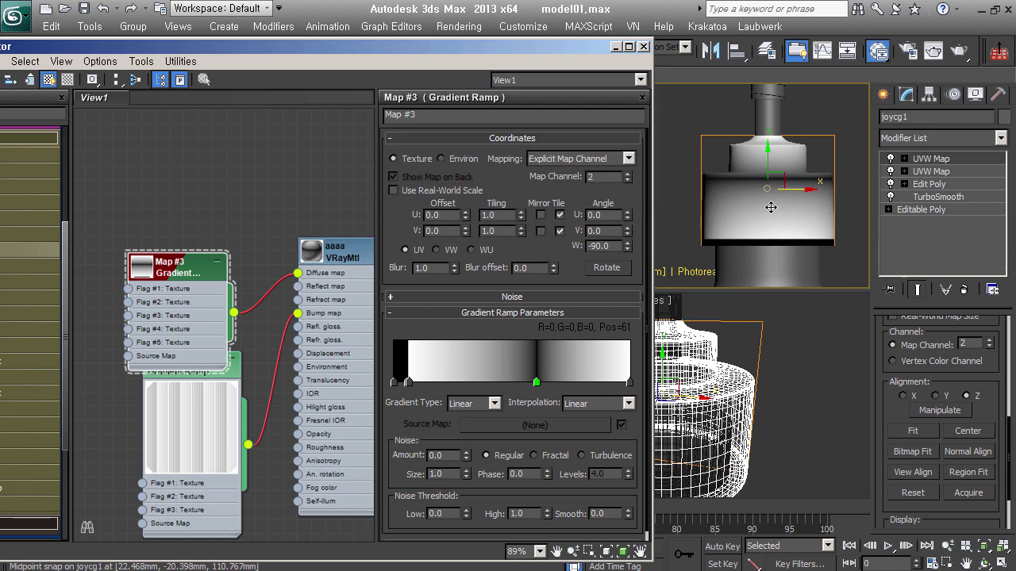
pyautogui.click(534, 385)
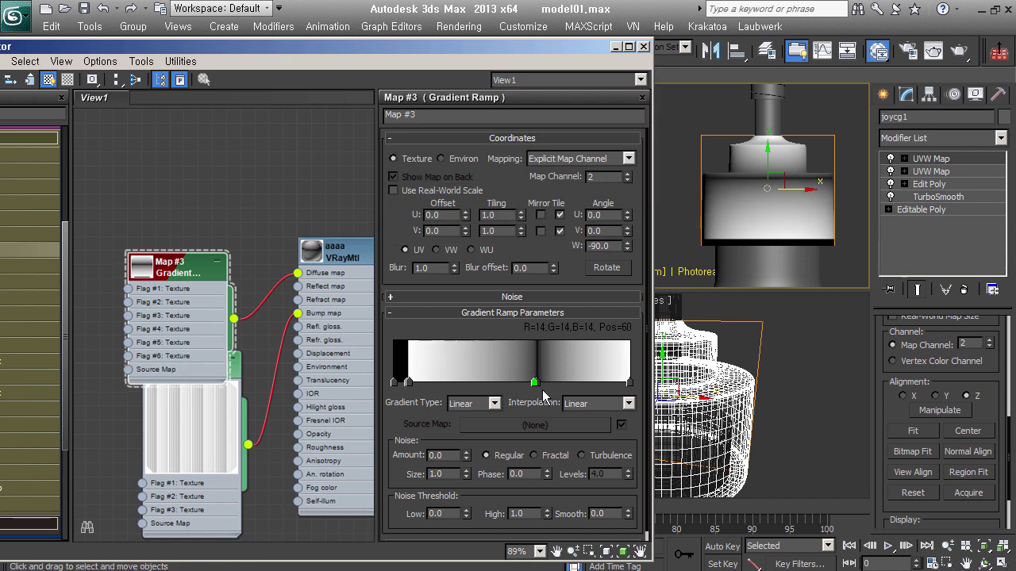
pyautogui.doubleClick(542, 388)
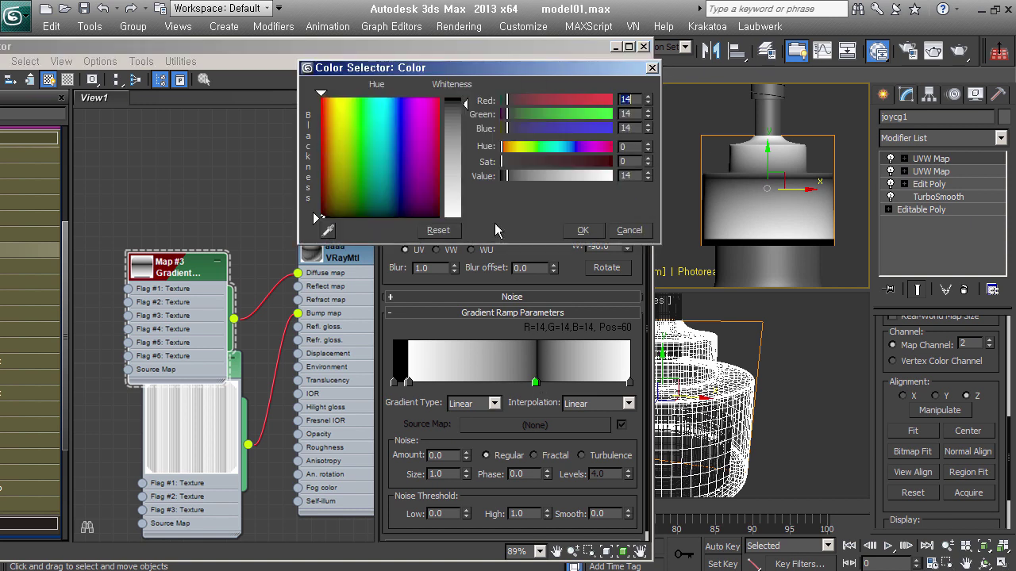
pyautogui.moveTo(465, 184); pyautogui.dragTo(465, 217)
pyautogui.click(598, 233)
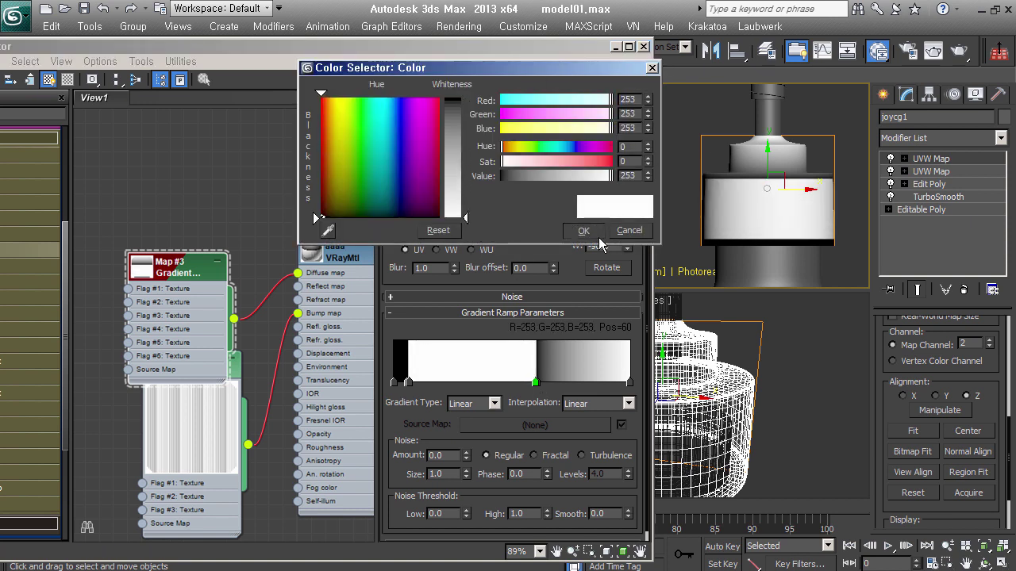
pyautogui.doubleClick(629, 382)
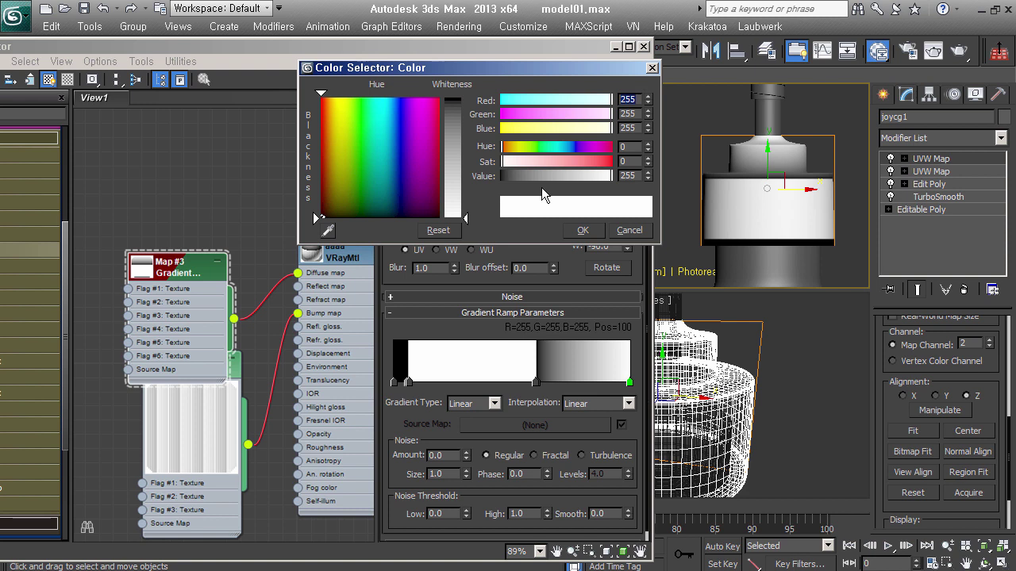
pyautogui.moveTo(541, 175); pyautogui.dragTo(500, 175)
pyautogui.click(583, 231)
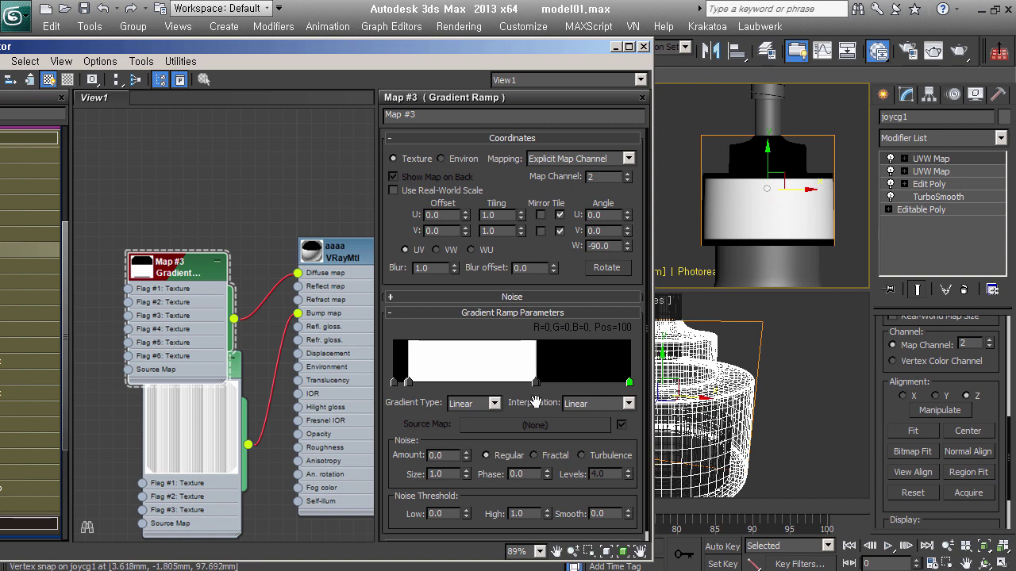
# - Shift the white band's edge to position 59 and delete Map #3's diffuse connection
pyautogui.moveTo(537, 384); pyautogui.dragTo(542, 391)
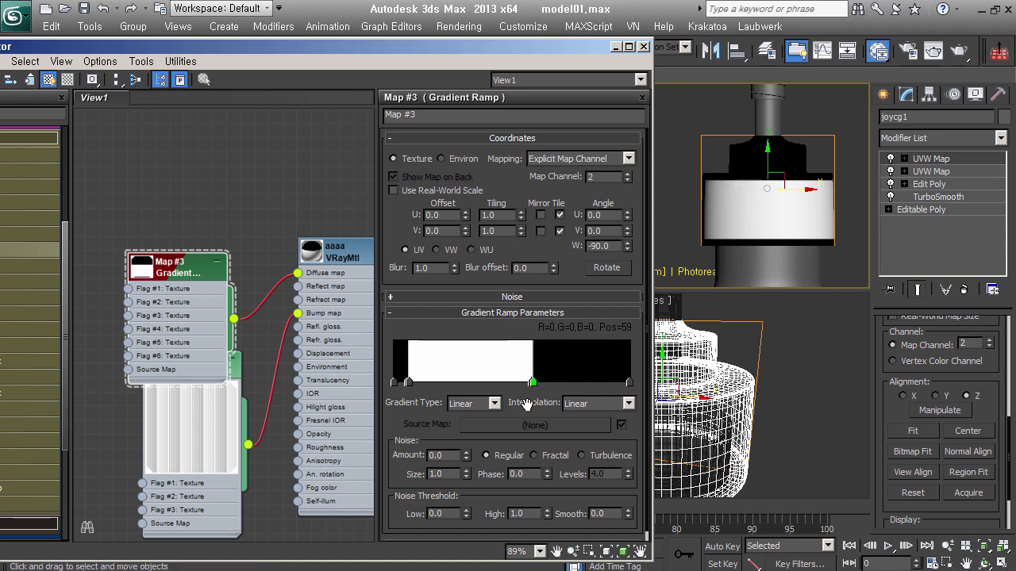
pyautogui.moveTo(293, 495); pyautogui.dragTo(295, 349, button='middle')
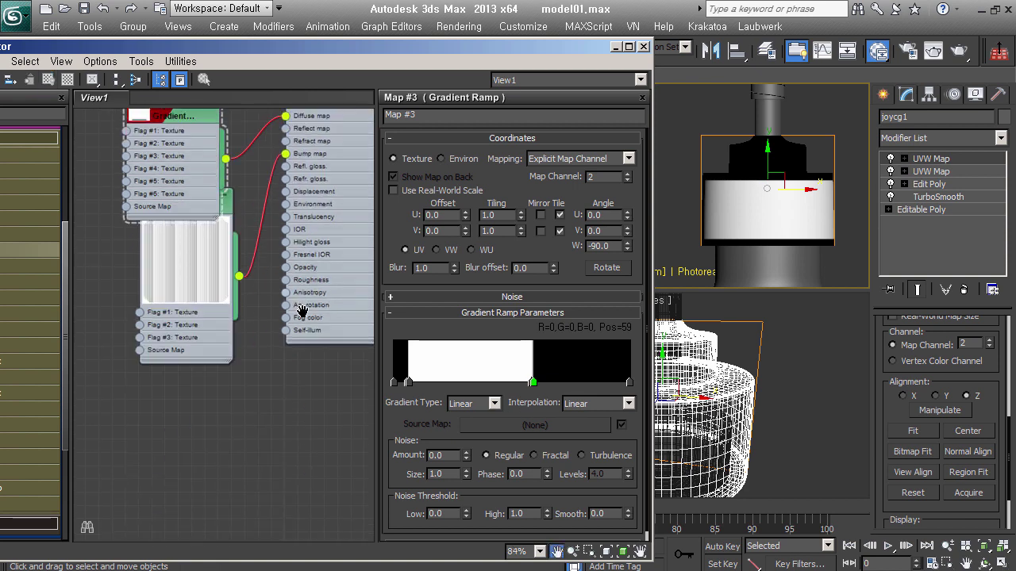
pyautogui.scroll(-1, 316, 456)
pyautogui.moveTo(235, 195); pyautogui.dragTo(235, 470)
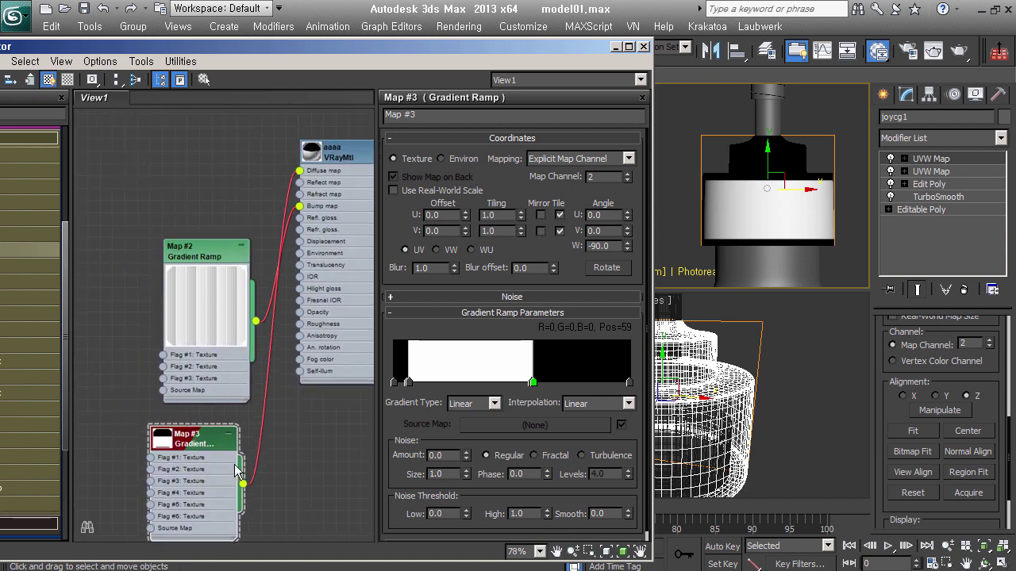
pyautogui.click(292, 191)
pyautogui.press('Delete')
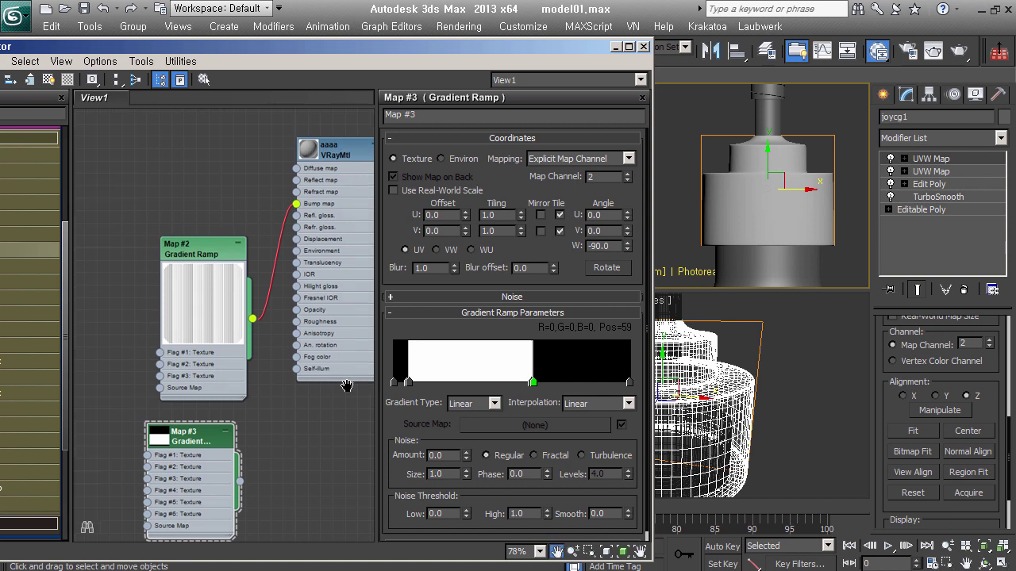
# - Show Map #2's bump gradient in the viewport and expand the Ahn material list in the browser
pyautogui.moveTo(218, 253); pyautogui.dragTo(178, 229, button='middle')
pyautogui.click(49, 79)
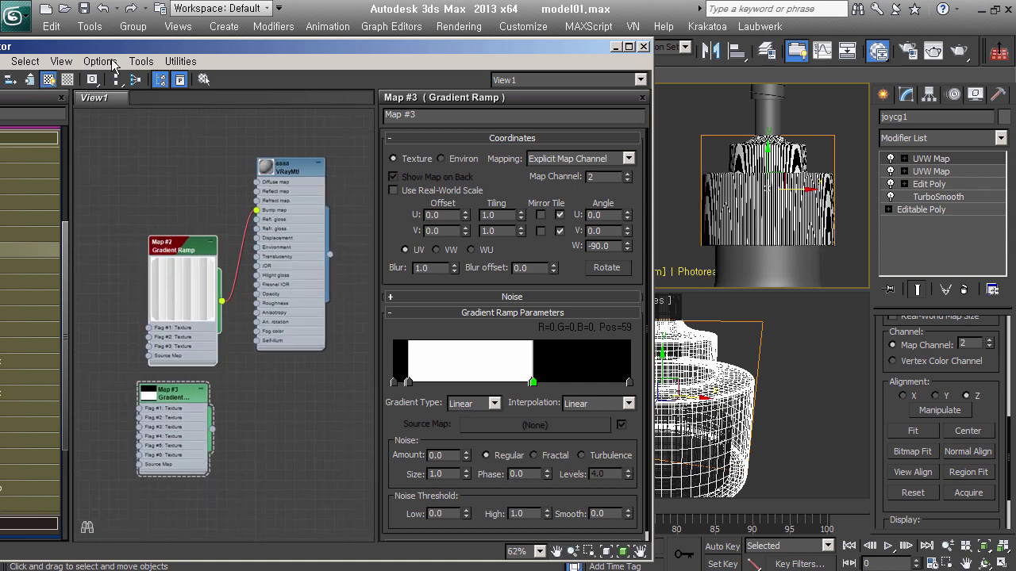
pyautogui.moveTo(160, 49); pyautogui.dragTo(311, 51)
pyautogui.click(125, 153)
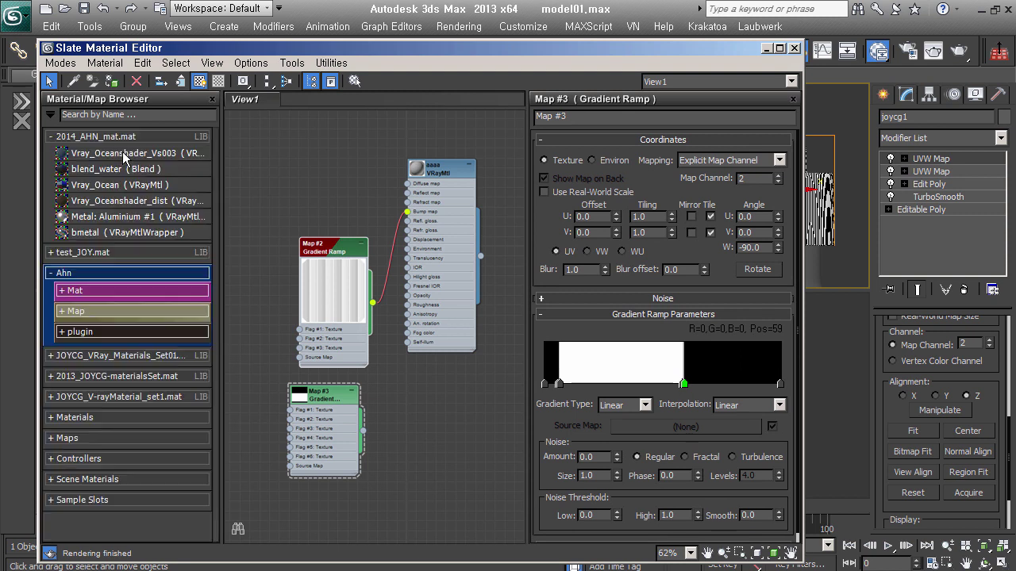
pyautogui.click(117, 293)
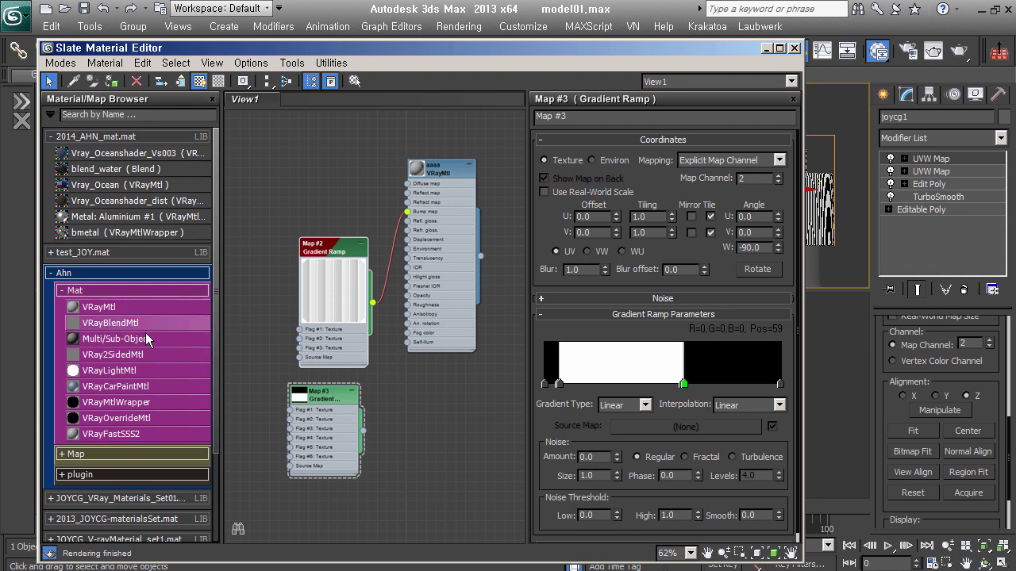
# - Add a VRayBlendMtl, Material #26, with the VRayMtl as its base, previewed on the bottle
pyautogui.moveTo(144, 325); pyautogui.dragTo(490, 346)
pyautogui.moveTo(491, 346); pyautogui.dragTo(373, 341, button='middle')
pyautogui.moveTo(373, 339); pyautogui.dragTo(440, 223)
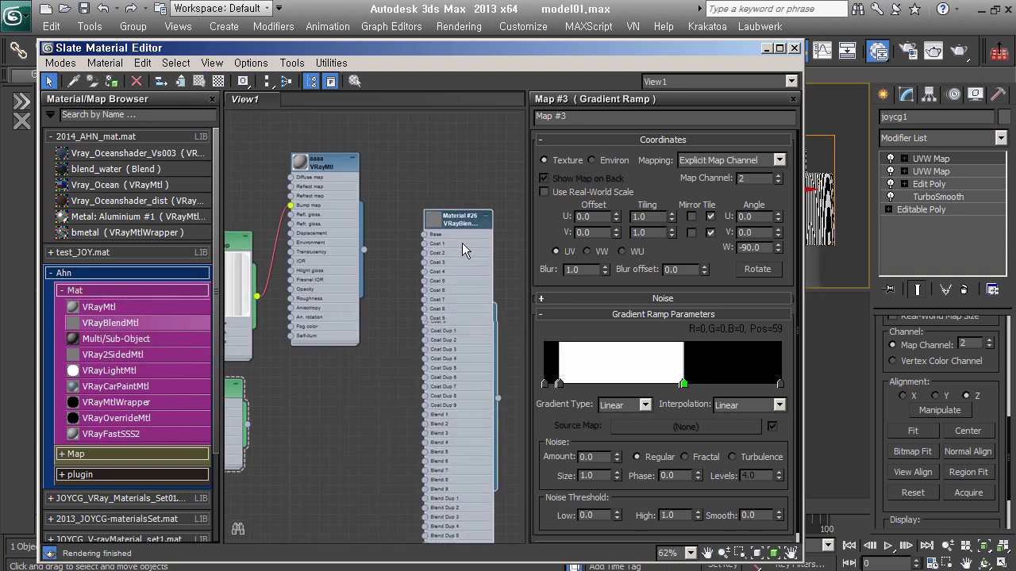
pyautogui.moveTo(440, 230); pyautogui.dragTo(484, 228, button='middle')
pyautogui.moveTo(407, 246)
pyautogui.mouseDown()
pyautogui.moveTo(437, 250)
pyautogui.moveTo(499, 228)
pyautogui.mouseUp()
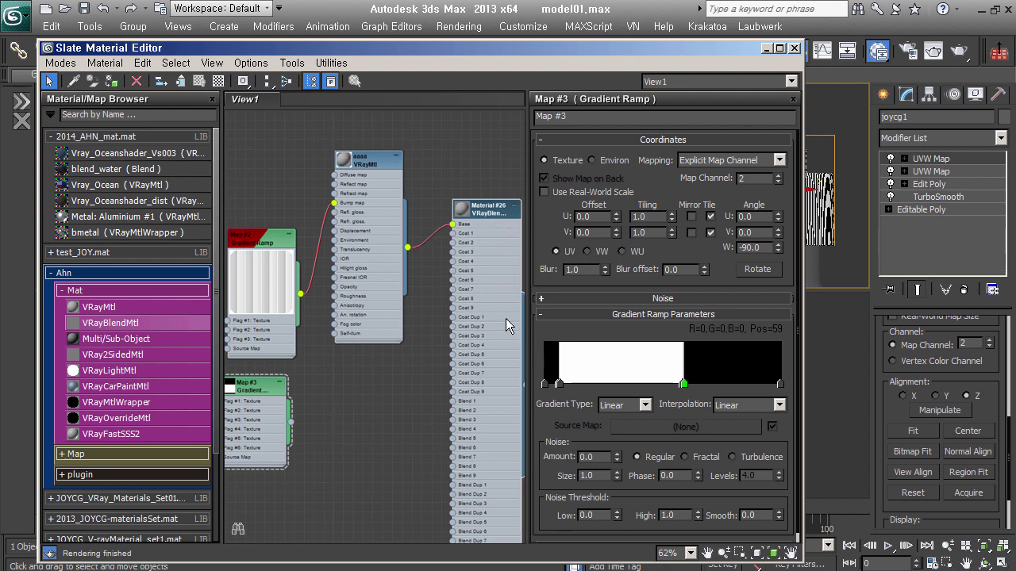
pyautogui.moveTo(419, 245); pyautogui.dragTo(380, 250, button='middle')
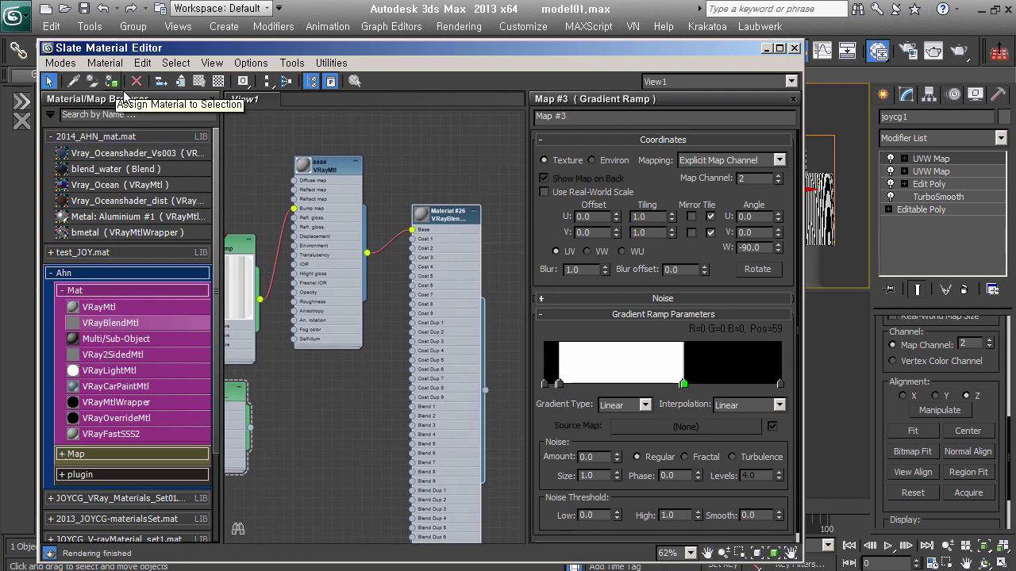
pyautogui.moveTo(344, 369); pyautogui.dragTo(397, 361, button='middle')
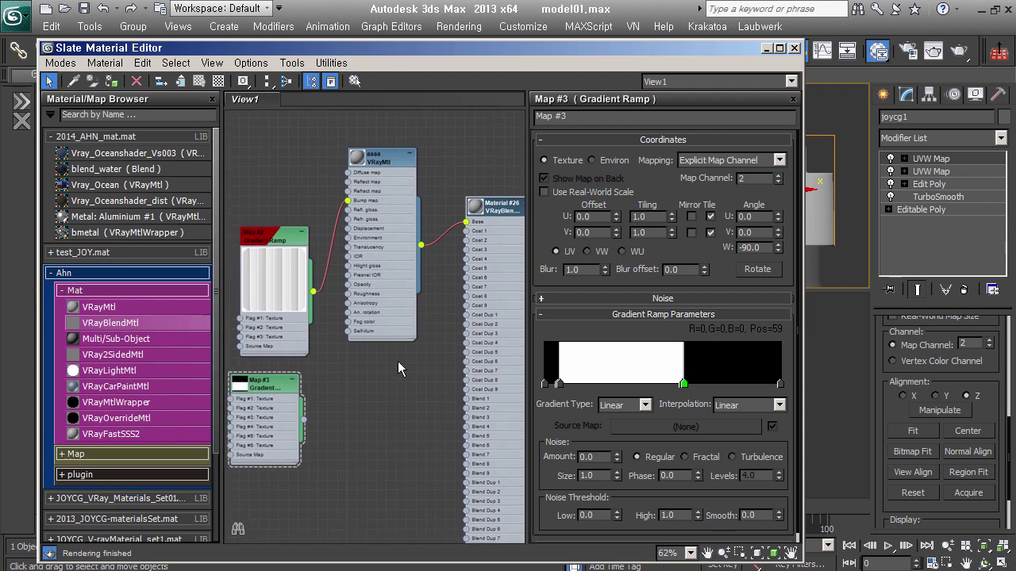
pyautogui.moveTo(199, 81); pyautogui.dragTo(276, 117)
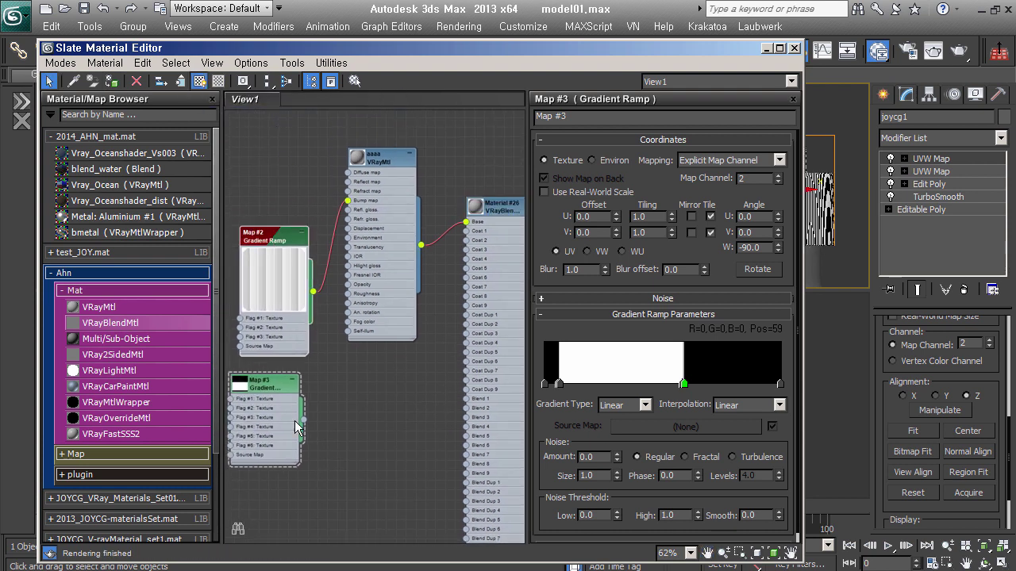
# - Plug aaaa into Coat 1 and Coat Dup 1, and make a copy, Material #27
pyautogui.moveTo(295, 427); pyautogui.dragTo(328, 457)
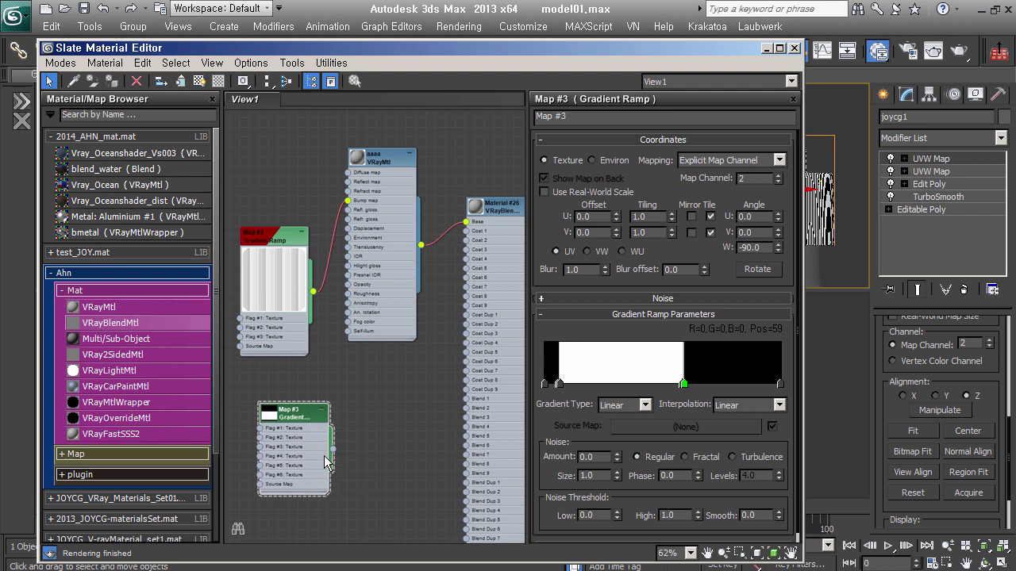
pyautogui.moveTo(287, 291); pyautogui.dragTo(277, 328)
pyautogui.moveTo(391, 293); pyautogui.dragTo(391, 381)
pyautogui.moveTo(479, 229); pyautogui.dragTo(468, 240)
pyautogui.moveTo(420, 333); pyautogui.dragTo(466, 325)
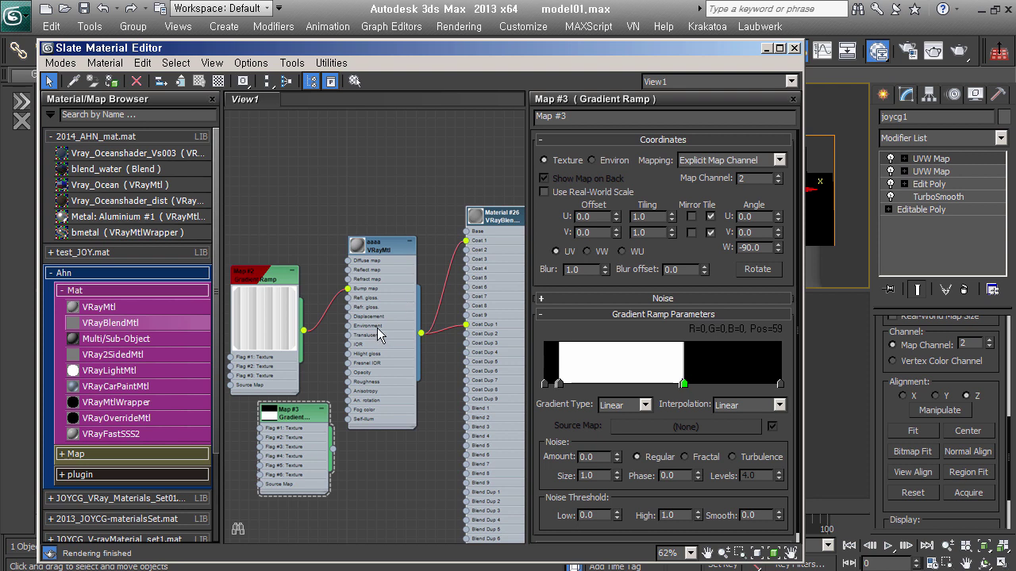
pyautogui.keyDown('shift'); pyautogui.moveTo(388, 310); pyautogui.dragTo(366, 143); pyautogui.keyUp('shift')
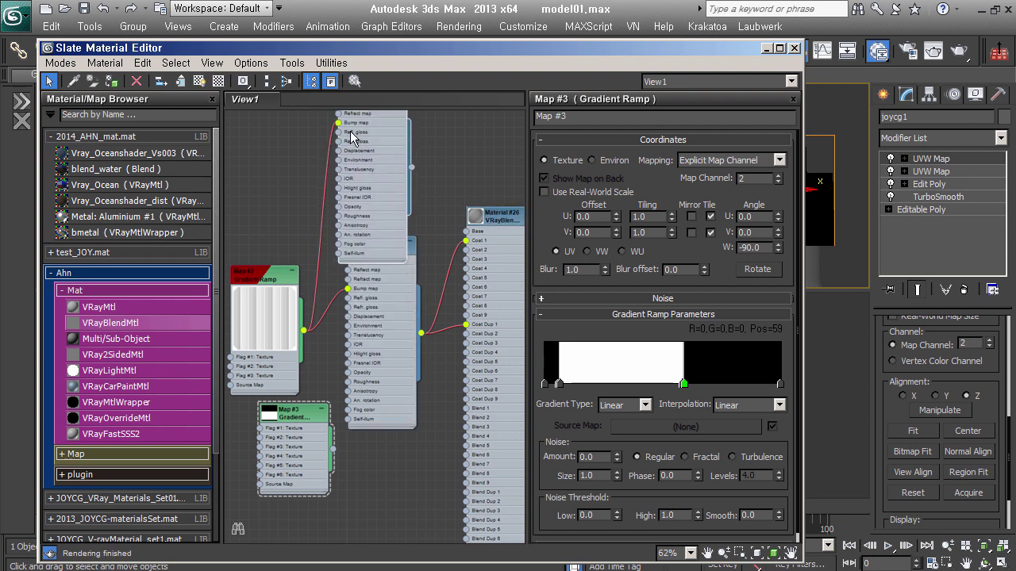
pyautogui.moveTo(353, 139); pyautogui.dragTo(327, 245, button='middle')
pyautogui.moveTo(363, 305); pyautogui.dragTo(362, 284)
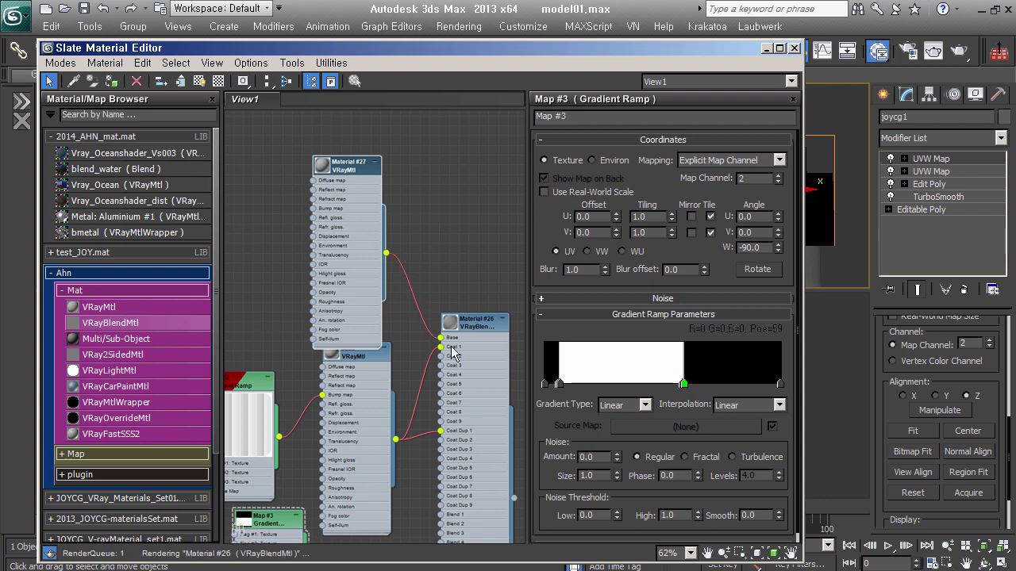
# - Use Map #3 as the Blend 1 and Blend Dup 1 masks of Material #26
pyautogui.moveTo(391, 434); pyautogui.dragTo(398, 328, button='middle')
pyautogui.scroll(-2, 399, 327)
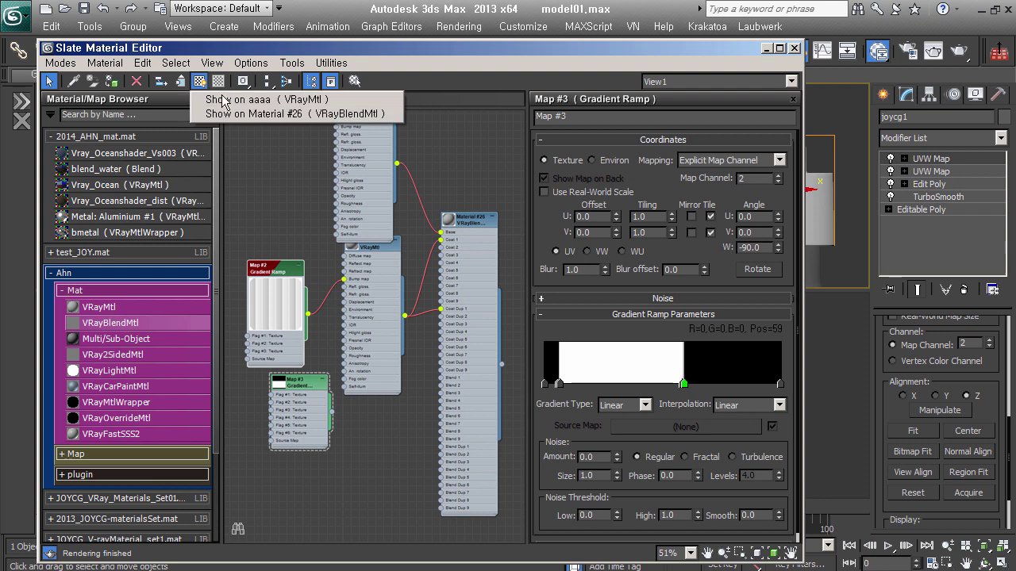
pyautogui.moveTo(318, 419)
pyautogui.mouseDown()
pyautogui.moveTo(346, 469)
pyautogui.moveTo(380, 457)
pyautogui.moveTo(442, 379)
pyautogui.mouseUp()
pyautogui.moveTo(397, 449); pyautogui.dragTo(441, 447)
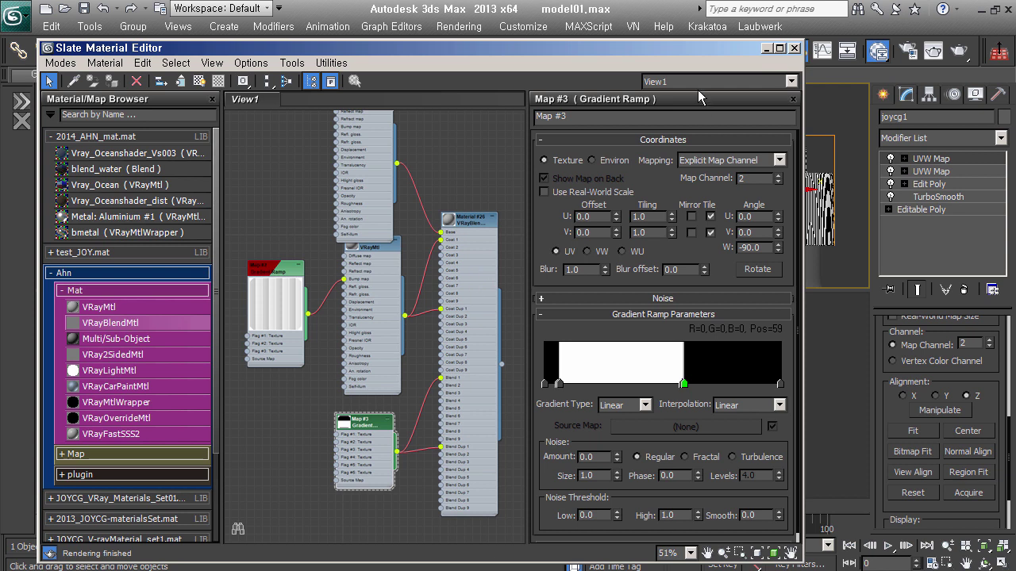
pyautogui.moveTo(675, 49); pyautogui.dragTo(341, 213)
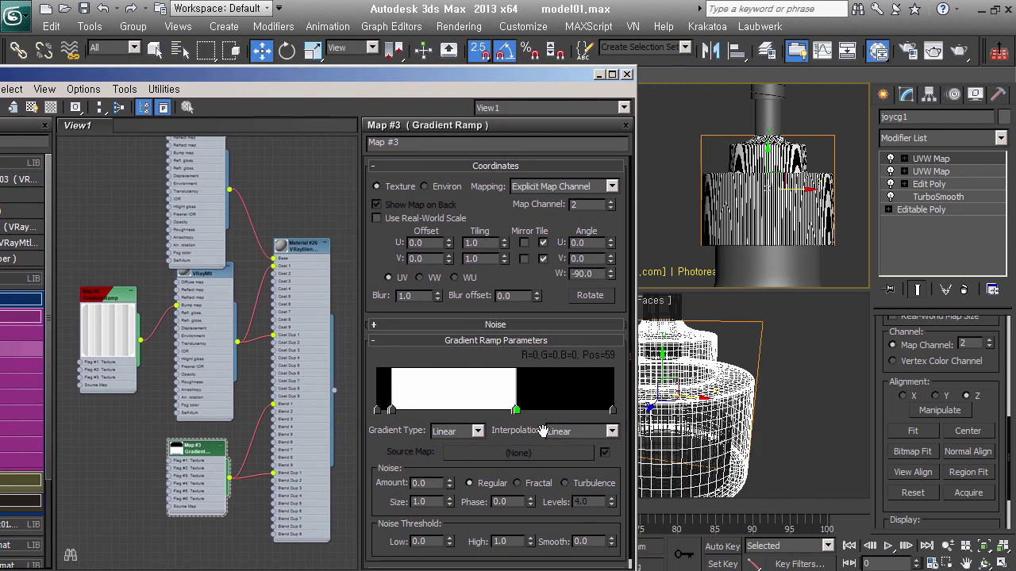
# - Pan the node graph and check Material #26's white band beneath a black band in the front view
pyautogui.moveTo(170, 237); pyautogui.dragTo(173, 306, button='middle')
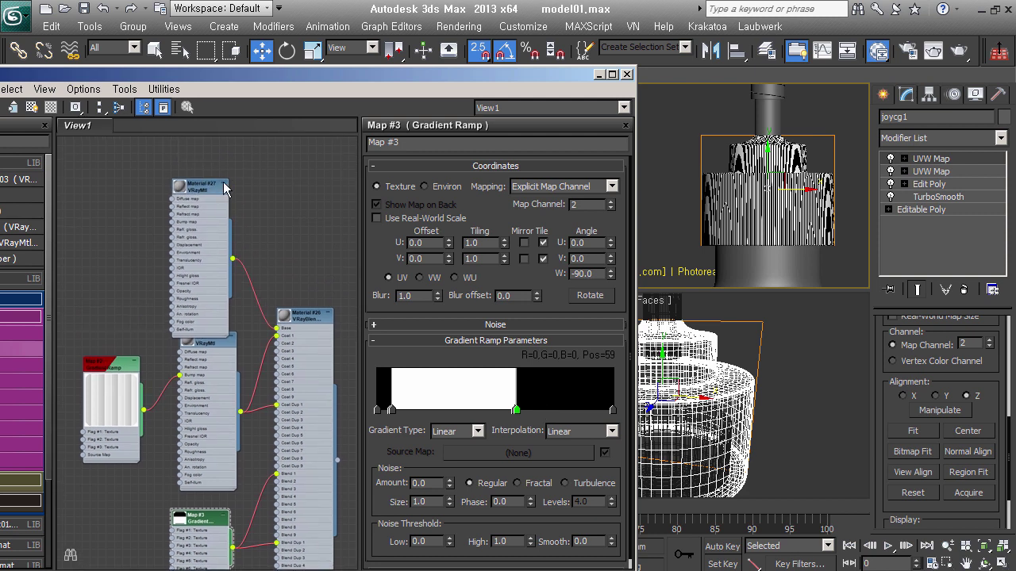
pyautogui.moveTo(248, 531); pyautogui.dragTo(244, 469, button='middle')
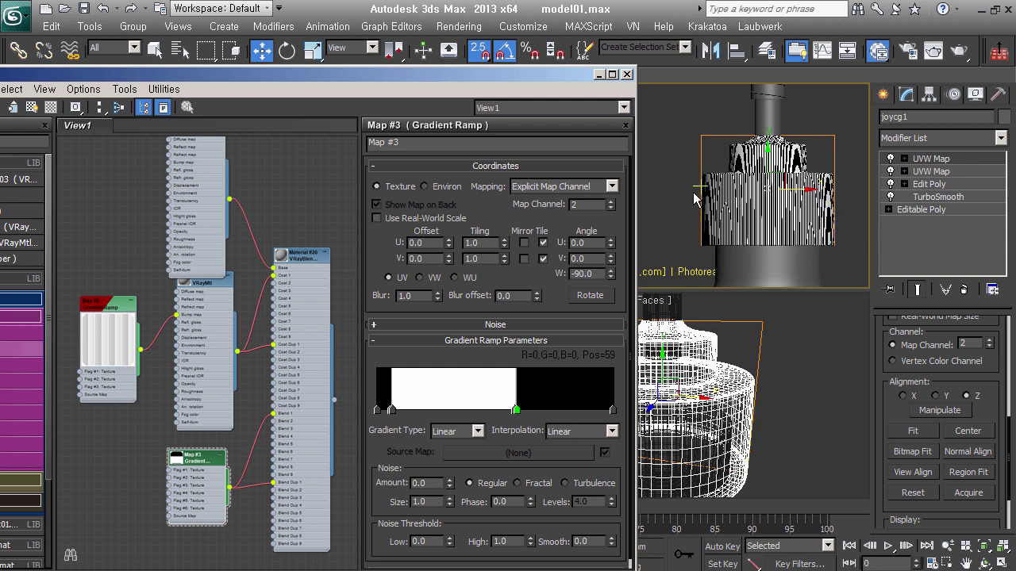
pyautogui.click(164, 89)
pyautogui.click(76, 113)
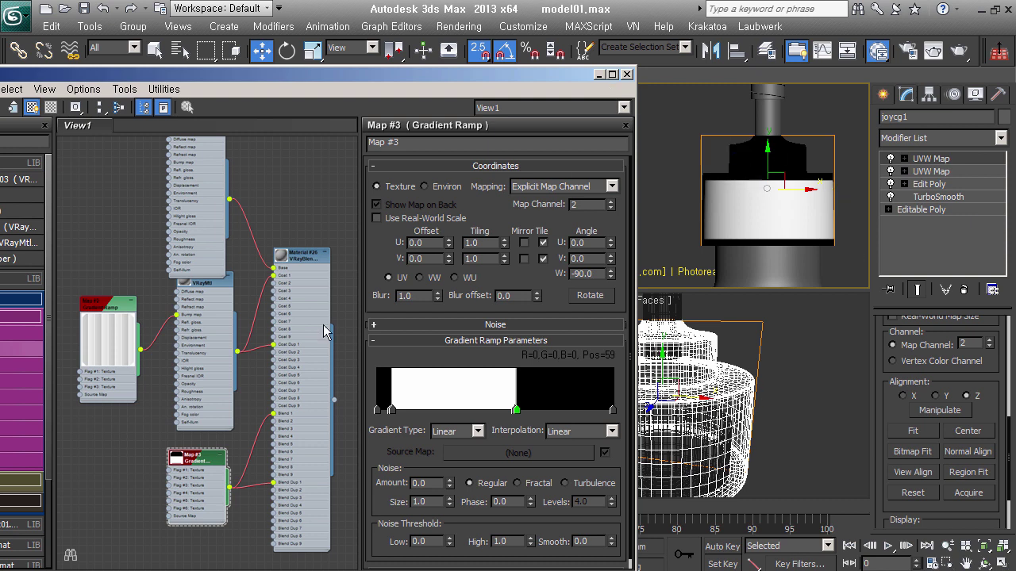
# - Disconnect the Map #2 gradient from the VRayMtl's Bump map
pyautogui.click(599, 74)
pyautogui.click(886, 99)
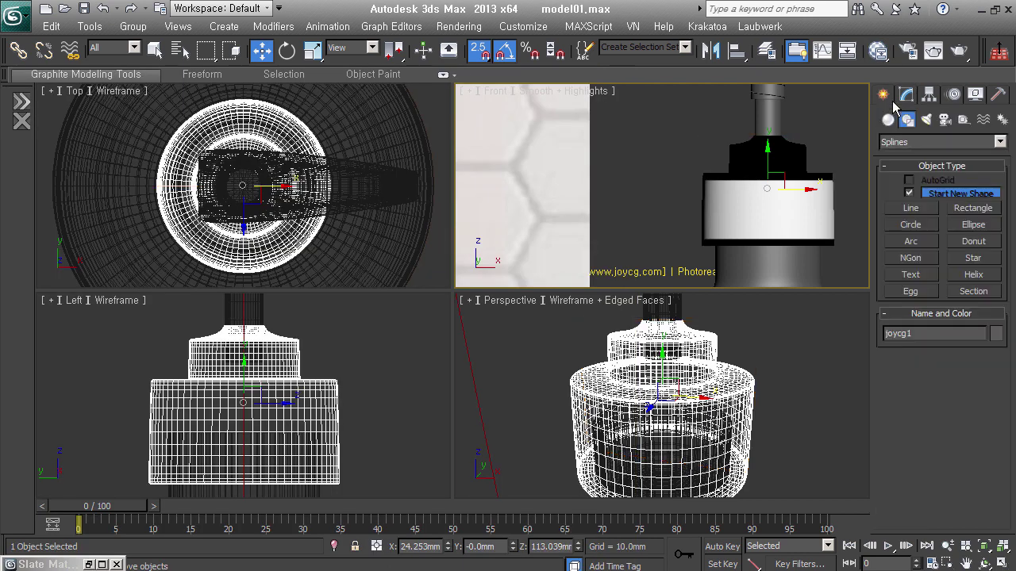
pyautogui.click(877, 51)
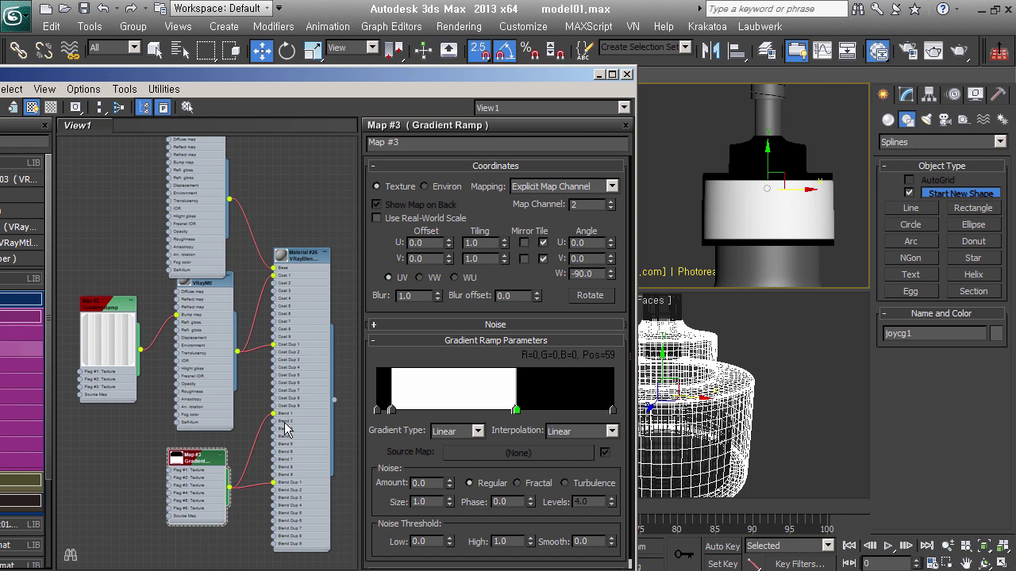
pyautogui.moveTo(178, 316); pyautogui.dragTo(158, 429)
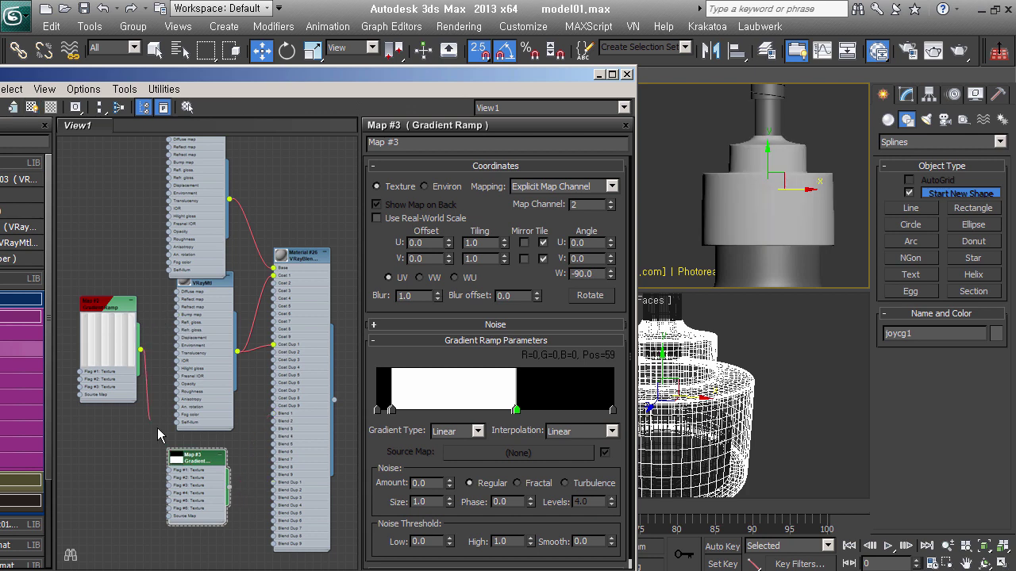
pyautogui.click(599, 75)
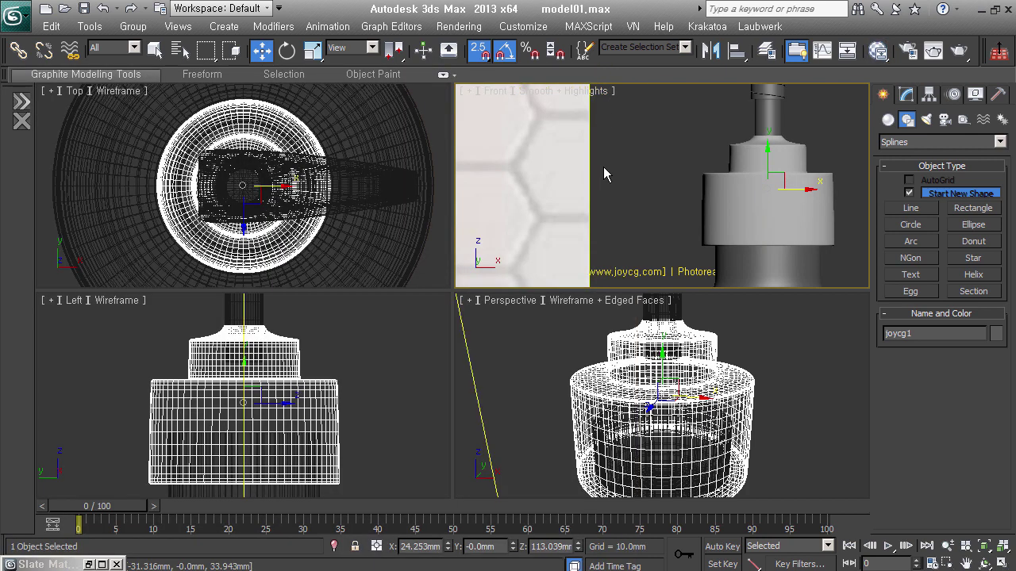
# - Select the label object Object001 and show the straight-on front view in wireframe
pyautogui.click(767, 215)
pyautogui.scroll(2, 746, 202)
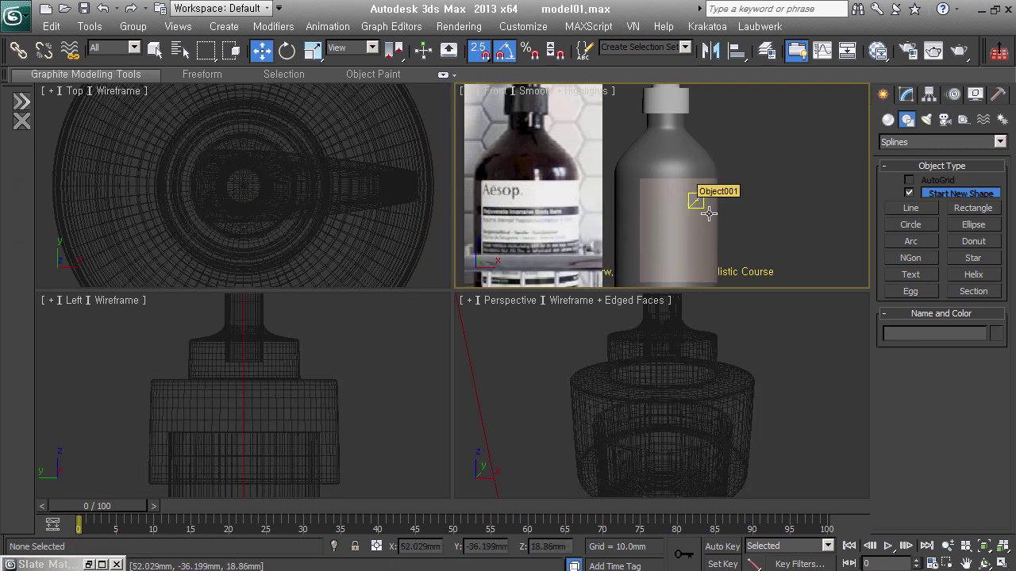
pyautogui.press('s')
pyautogui.click(710, 215)
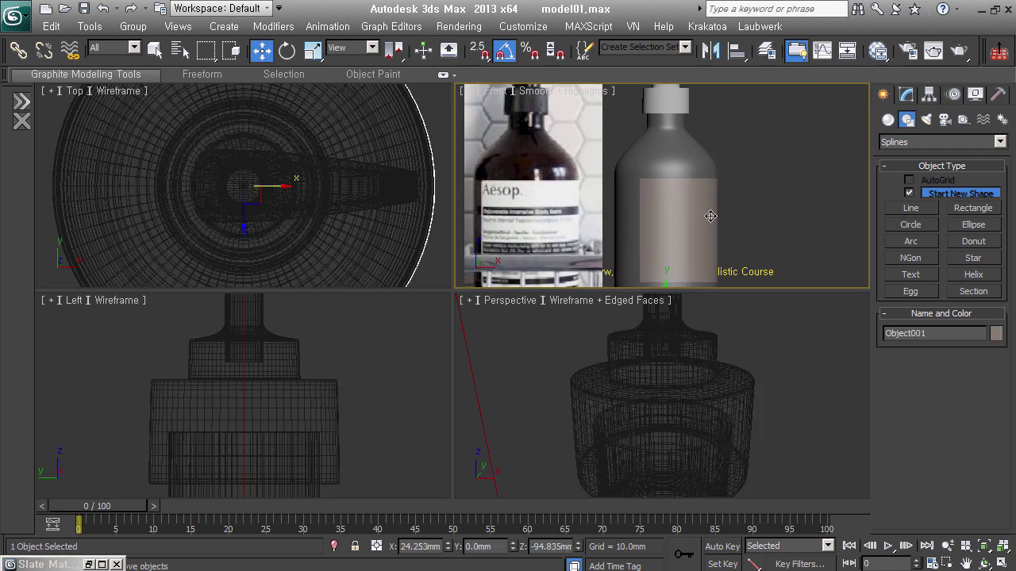
pyautogui.moveTo(715, 255); pyautogui.dragTo(720, 262, button='middle')
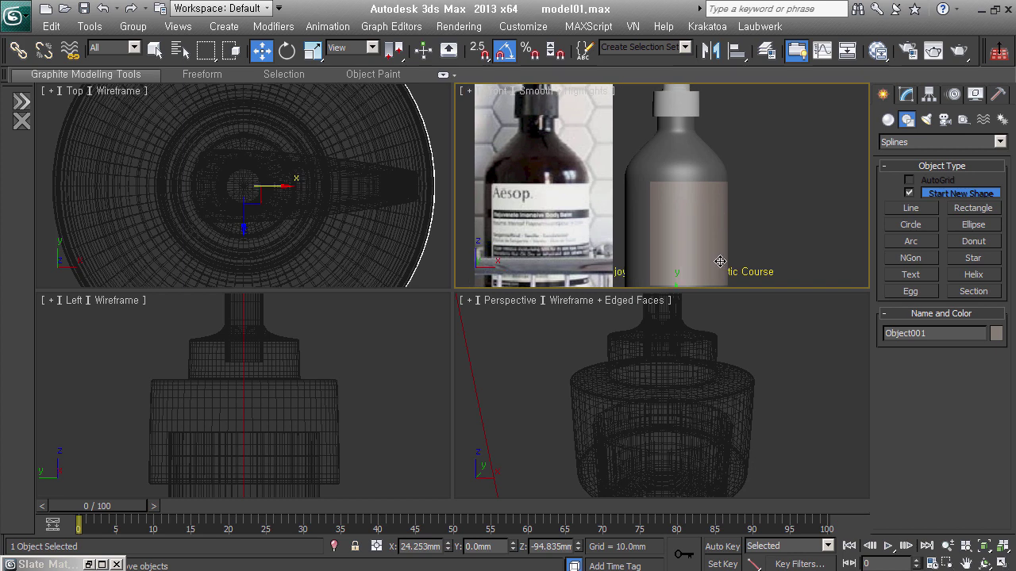
pyautogui.press('F3')
pyautogui.moveTo(750, 215)
pyautogui.keyDown('alt'); pyautogui.mouseDown(button='middle')
pyautogui.moveTo(597, 227)
pyautogui.moveTo(768, 221)
pyautogui.mouseUp(button='middle'); pyautogui.keyUp('alt')
pyautogui.press('f')
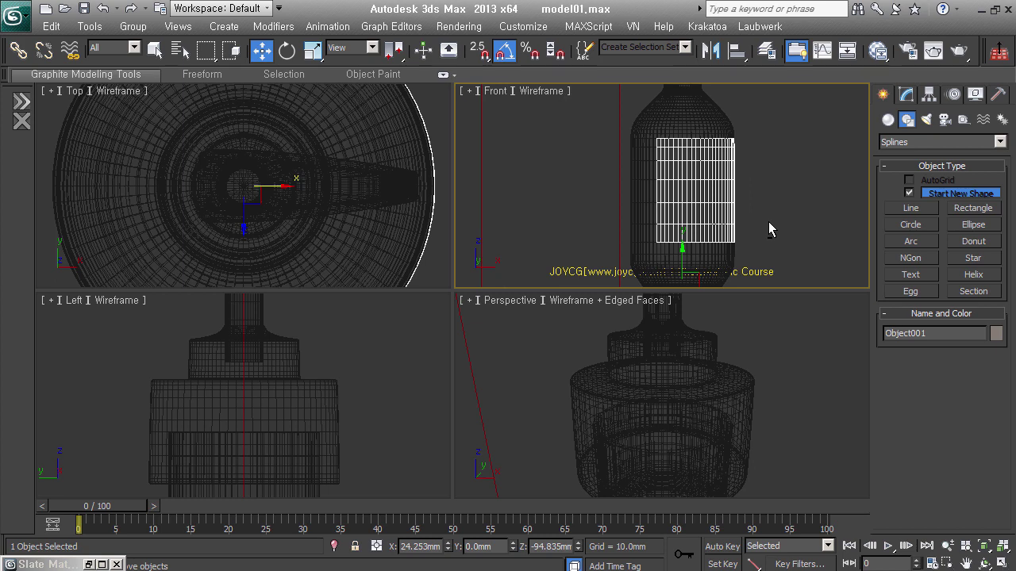
# - Swap Object001's Push modifier for Unwrap UVW and select the label faces at Face level
pyautogui.click(911, 100)
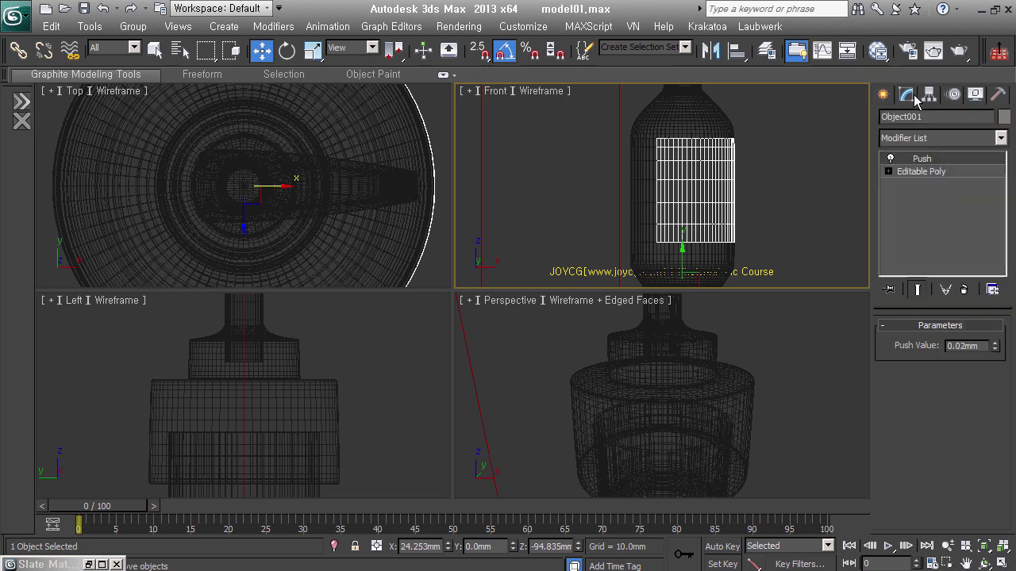
pyautogui.hotkey('ctrl', 'z')
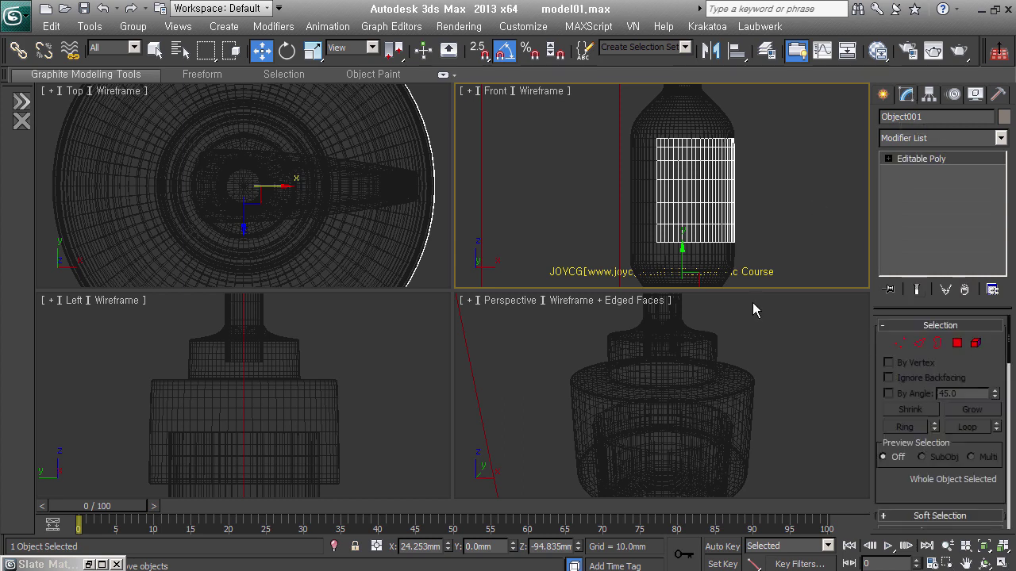
pyautogui.press('u')
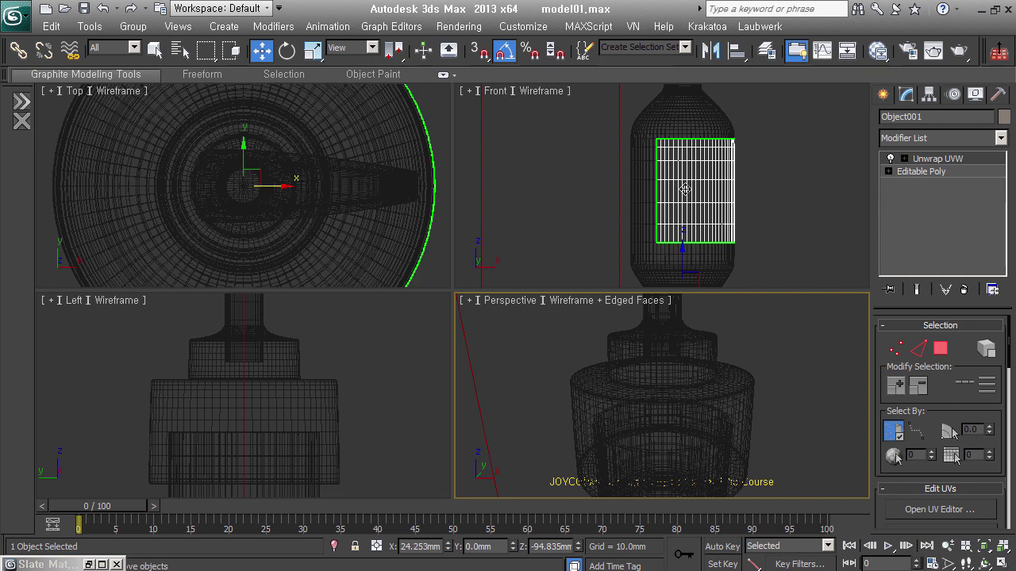
pyautogui.keyDown('alt'); pyautogui.moveTo(785, 209); pyautogui.dragTo(699, 240, button='middle'); pyautogui.keyUp('alt')
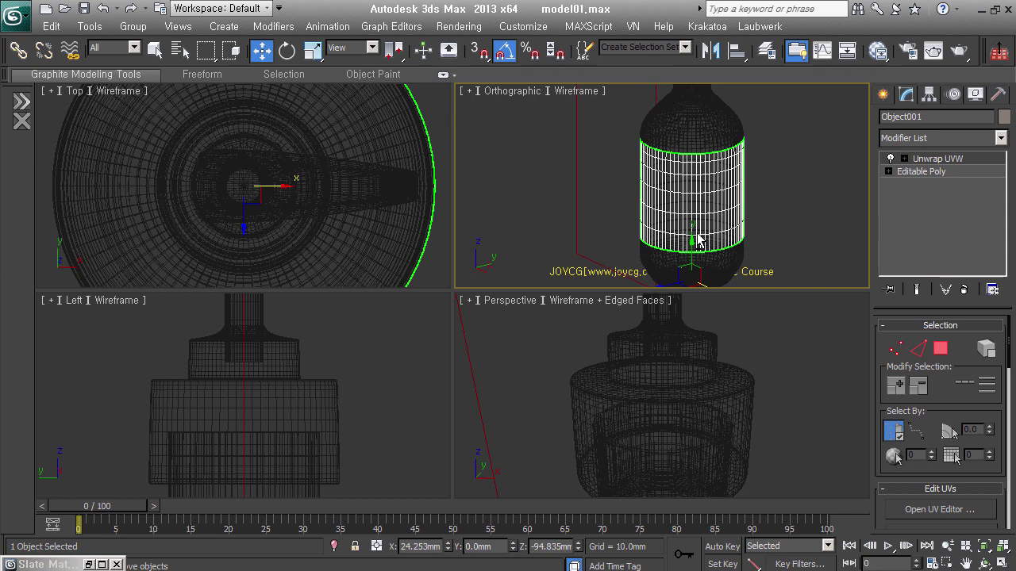
pyautogui.moveTo(890, 481); pyautogui.dragTo(898, 206)
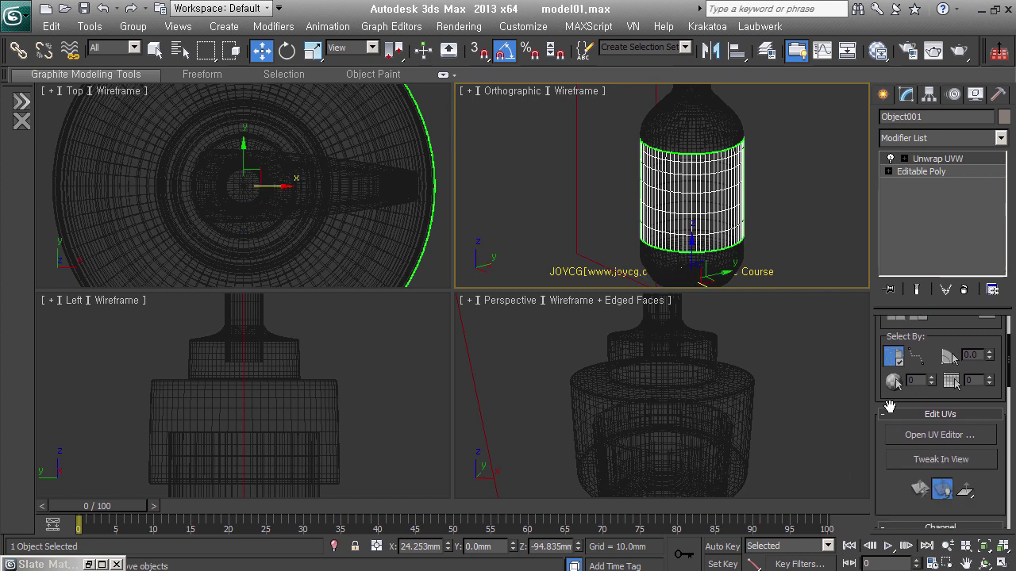
pyautogui.click(904, 159)
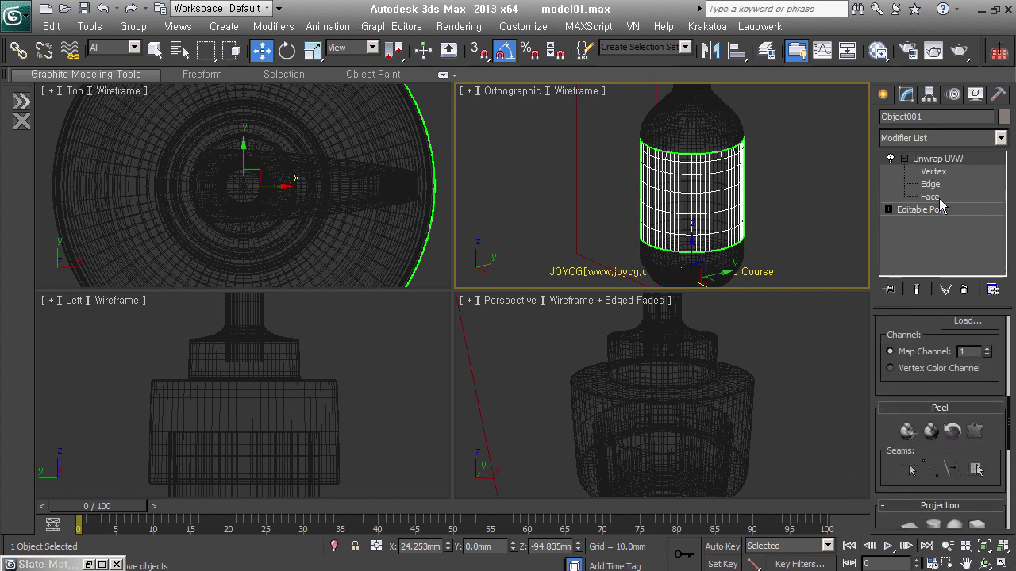
pyautogui.click(930, 197)
pyautogui.rightClick(820, 374)
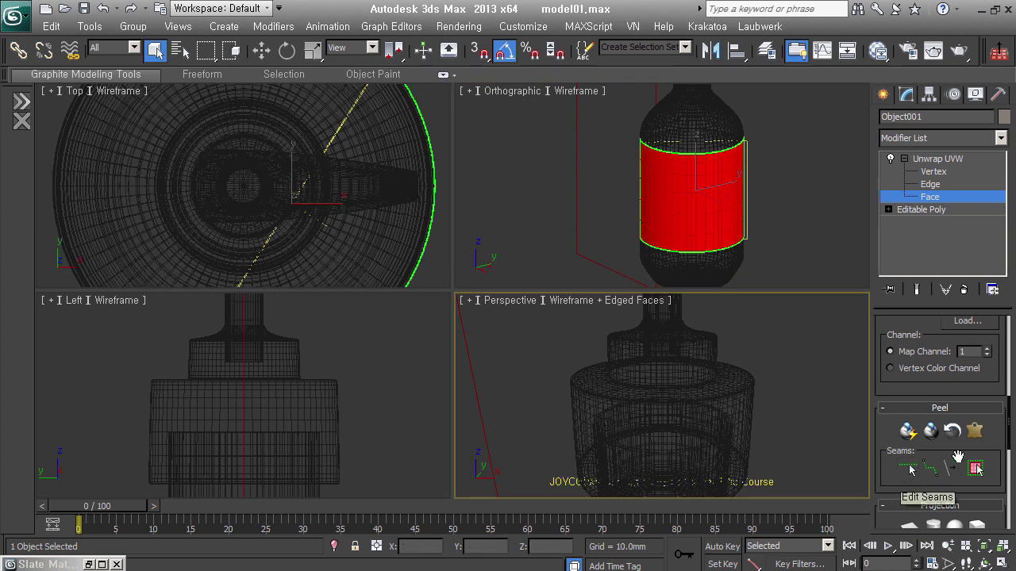
# - Pelt-map the label and relax it by face angles with 200 iterations and amount 1.0
pyautogui.click(979, 436)
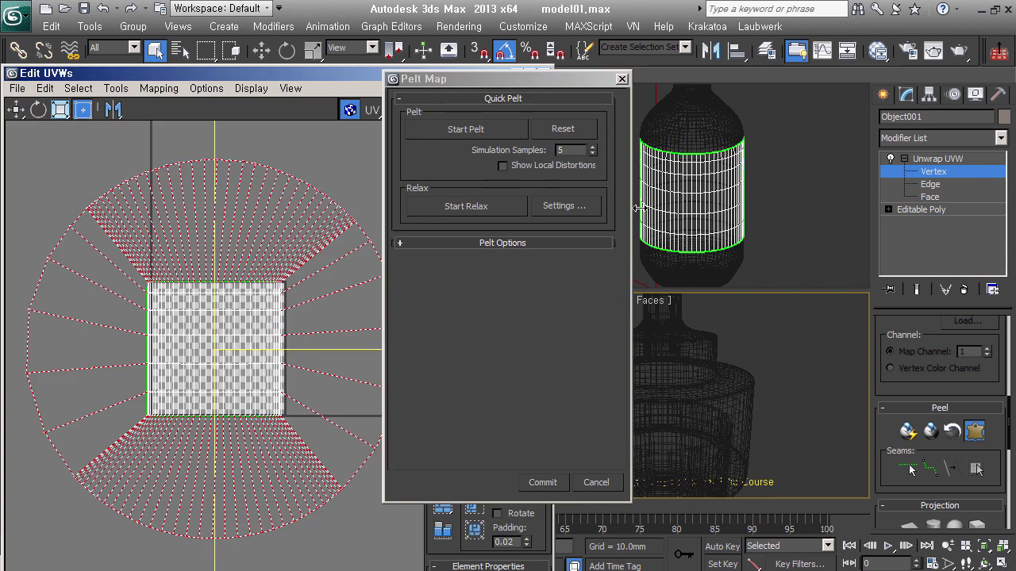
pyautogui.click(508, 131)
pyautogui.click(566, 206)
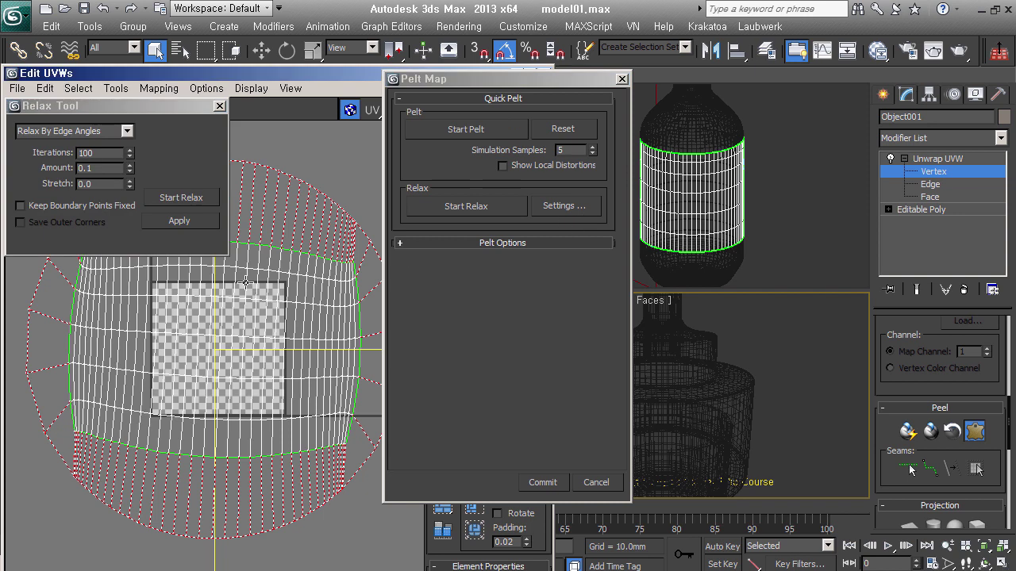
pyautogui.click(107, 140)
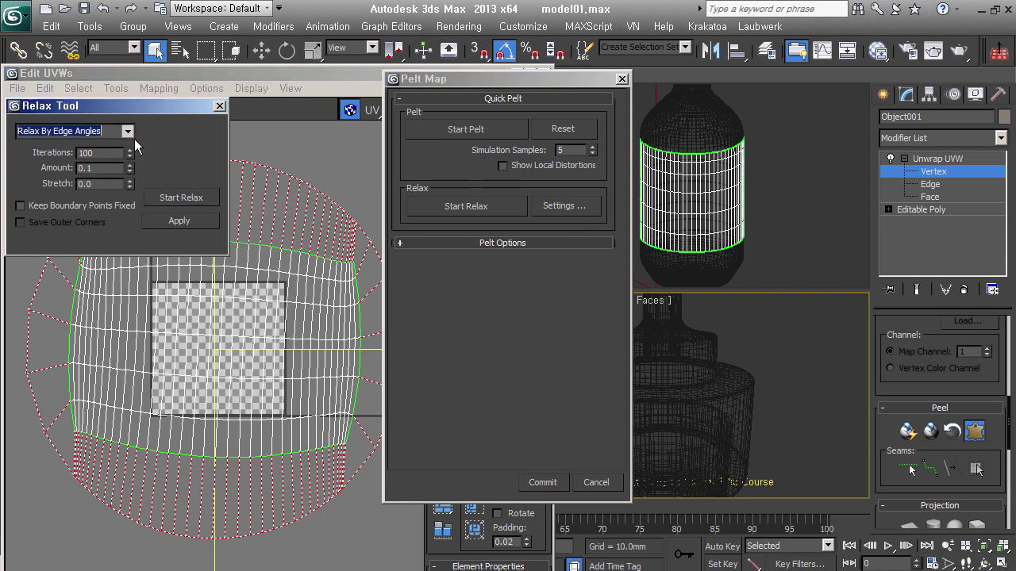
pyautogui.click(127, 131)
pyautogui.click(125, 156)
pyautogui.moveTo(128, 165); pyautogui.dragTo(165, 168)
pyautogui.doubleClick(85, 153)
pyautogui.write('200')
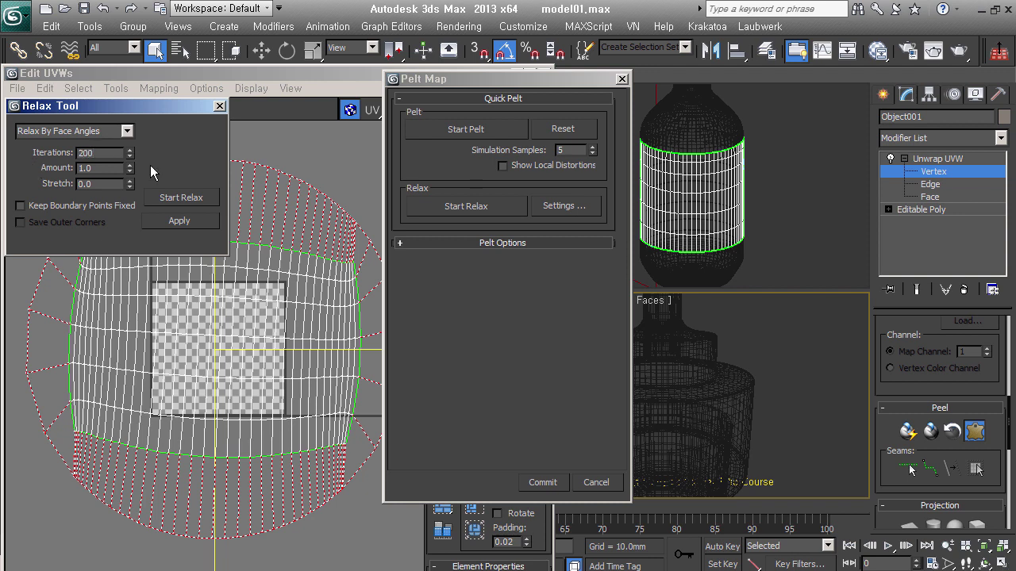
pyautogui.click(191, 202)
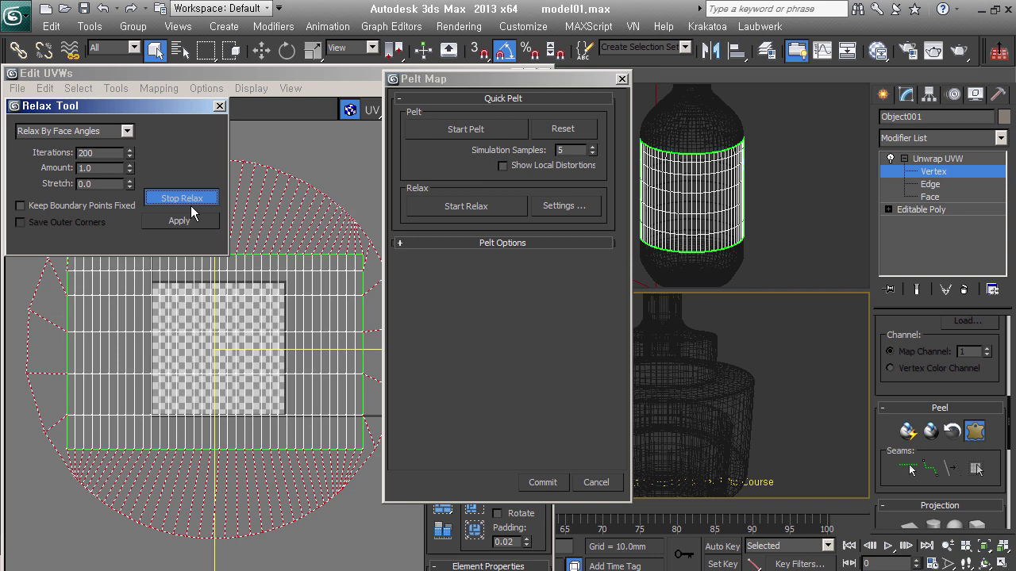
pyautogui.click(191, 205)
pyautogui.click(191, 205)
pyautogui.click(191, 205)
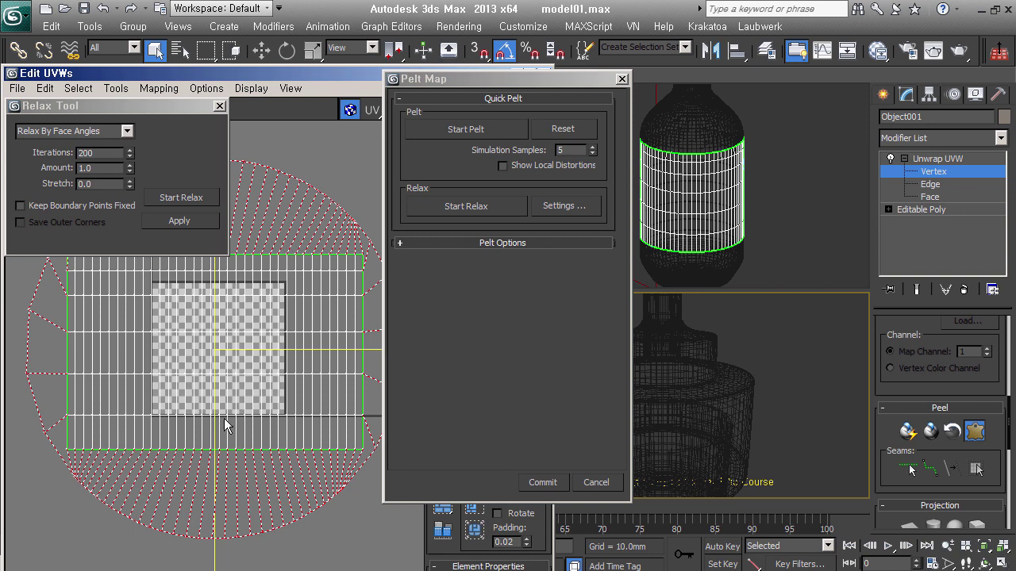
# - Commit the pelt map, pack the UVs into the lower square, and clear the selection
pyautogui.click(559, 489)
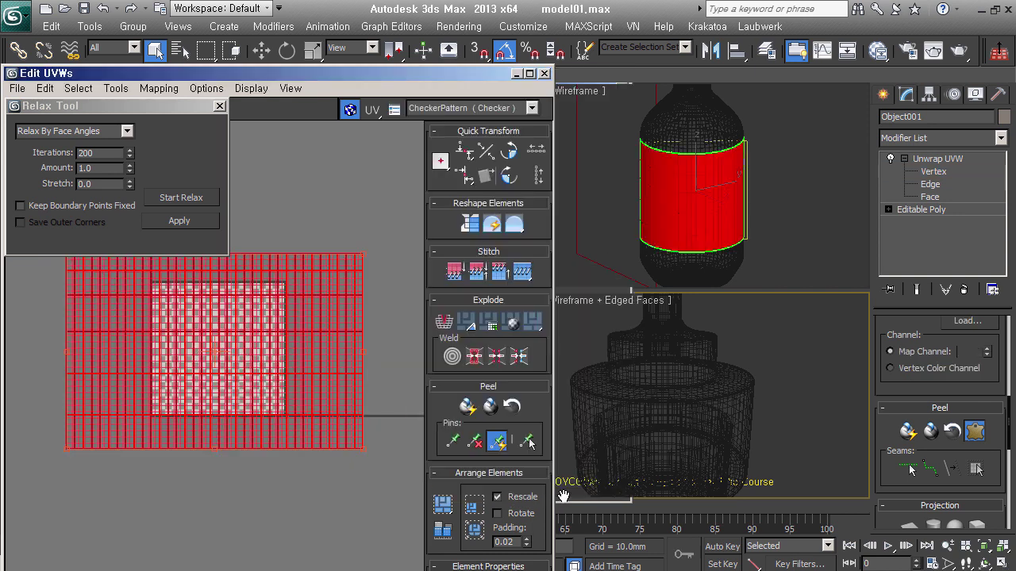
pyautogui.click(220, 105)
pyautogui.moveTo(263, 464); pyautogui.dragTo(273, 434, button='middle')
pyautogui.press('q')
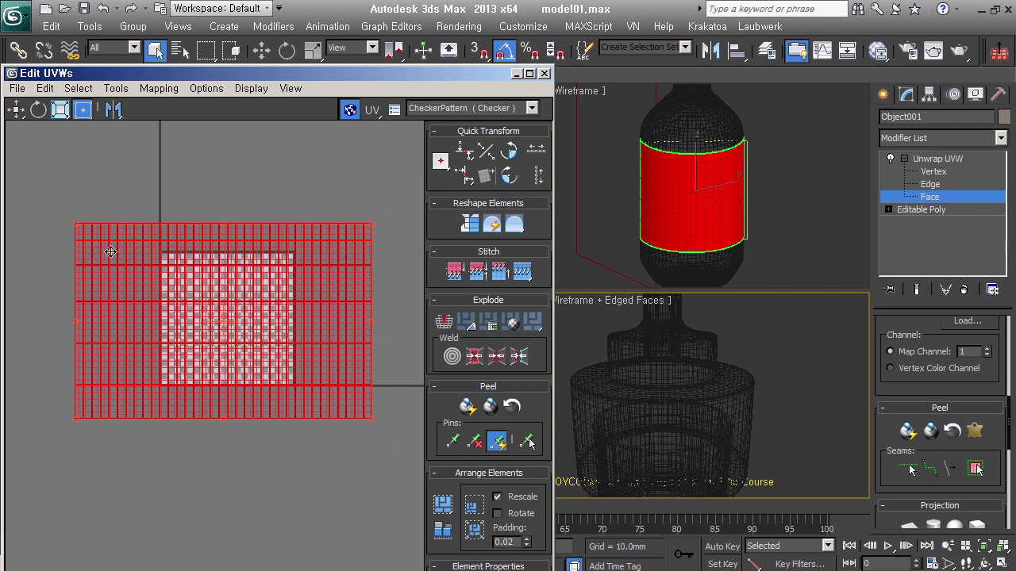
pyautogui.click(451, 524)
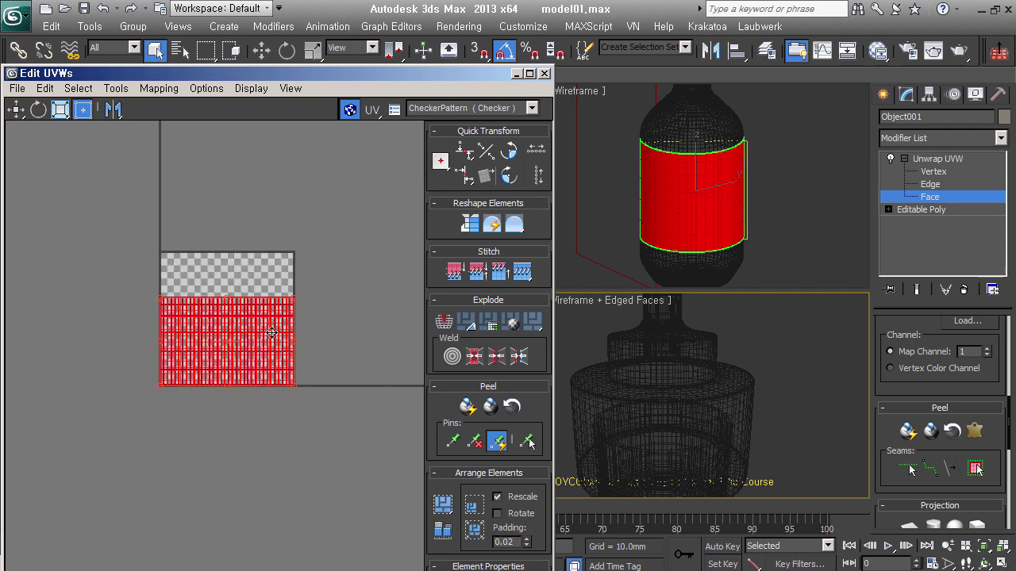
pyautogui.scroll(3, 262, 307)
pyautogui.moveTo(352, 323); pyautogui.dragTo(364, 246)
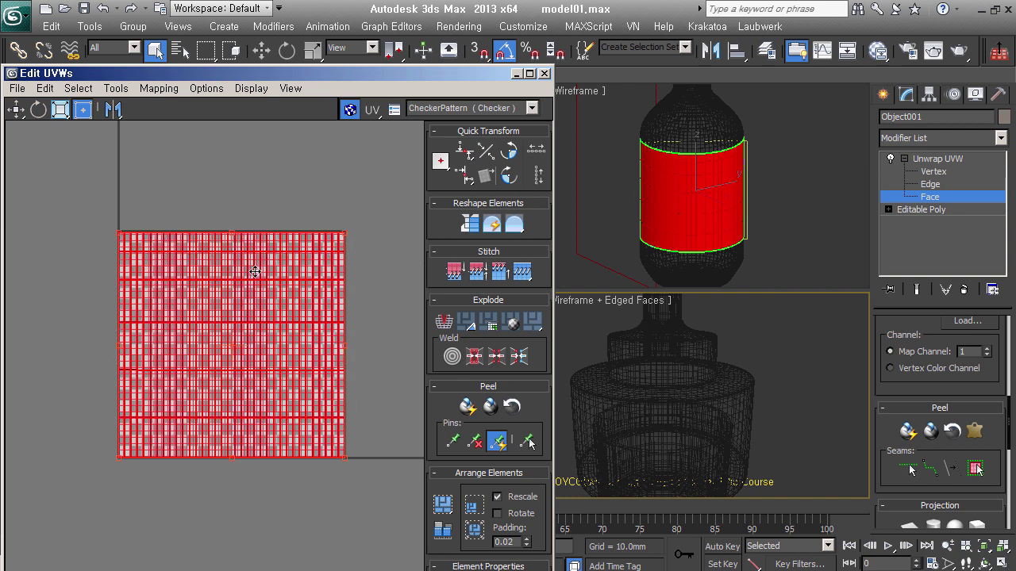
pyautogui.hotkey('ctrl', 'z')
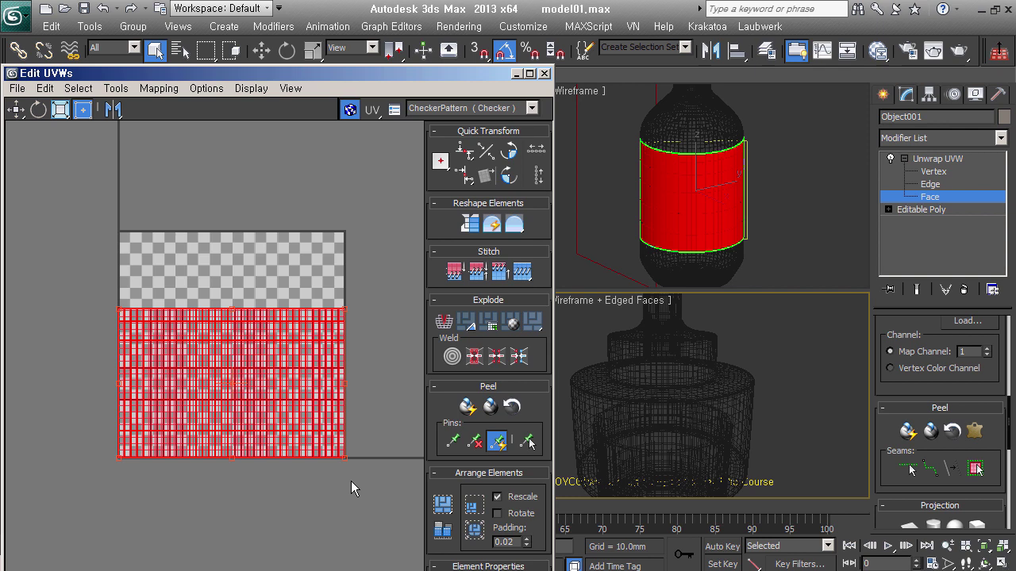
pyautogui.moveTo(355, 318); pyautogui.dragTo(365, 244)
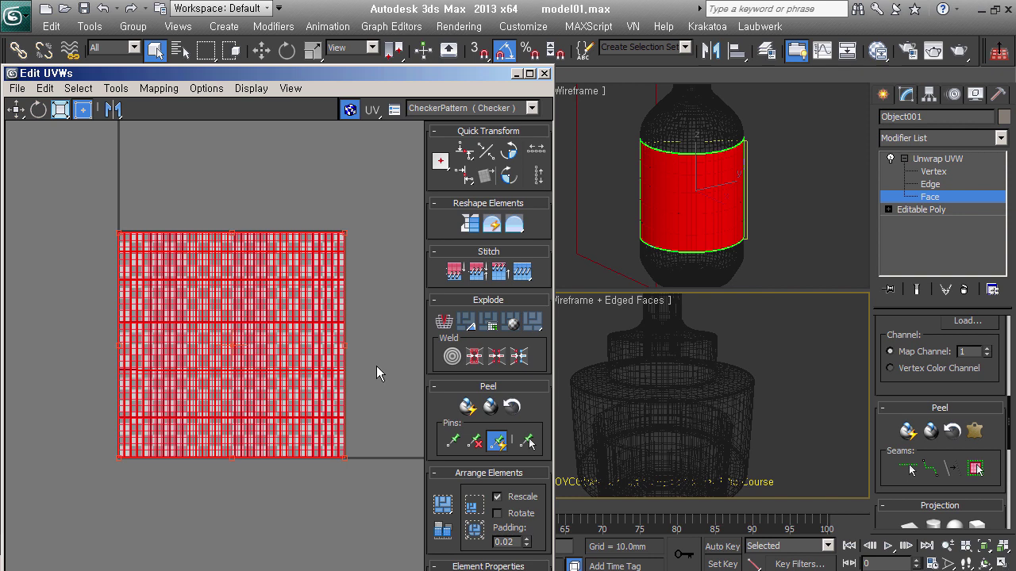
pyautogui.hotkey('ctrl', 'z')
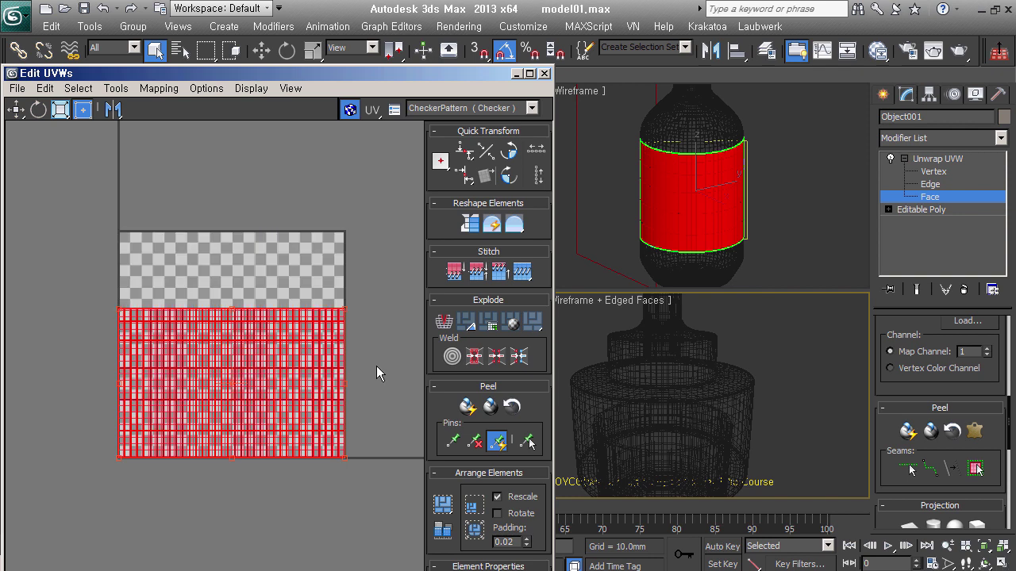
pyautogui.click(376, 366)
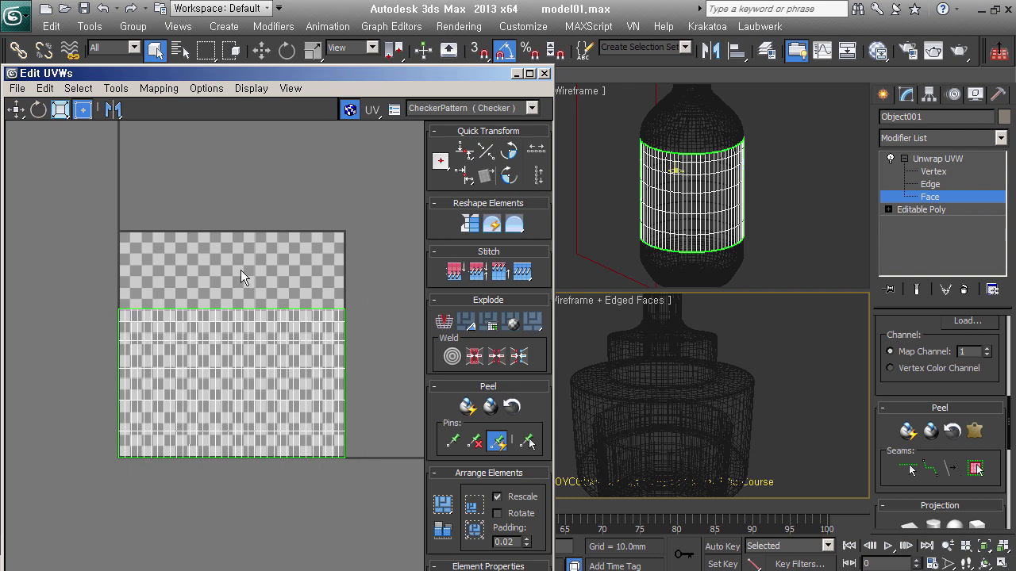
pyautogui.click(119, 88)
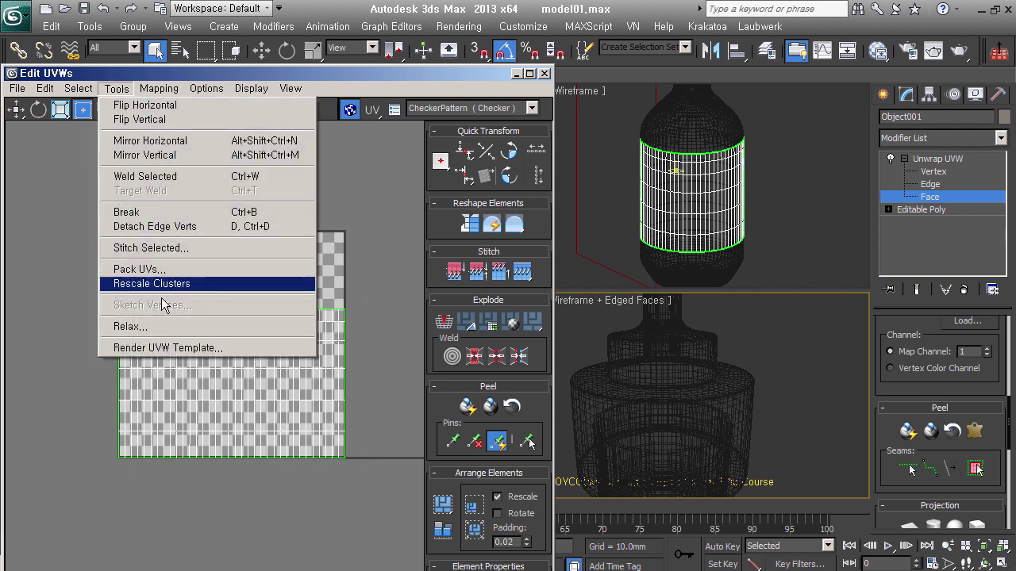
# - Render the UV template at 2048 × 2048
pyautogui.click(249, 349)
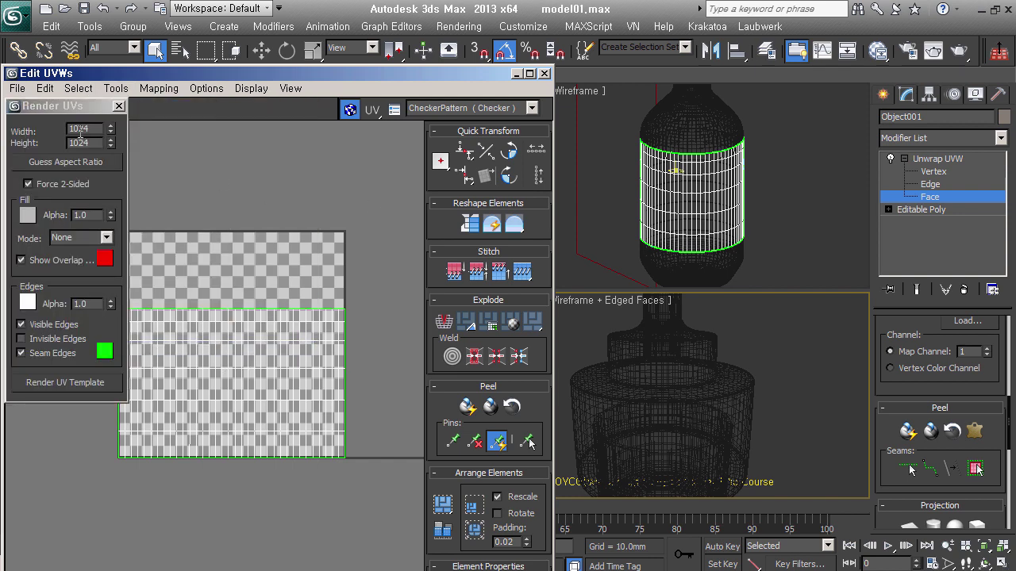
pyautogui.write('2048')
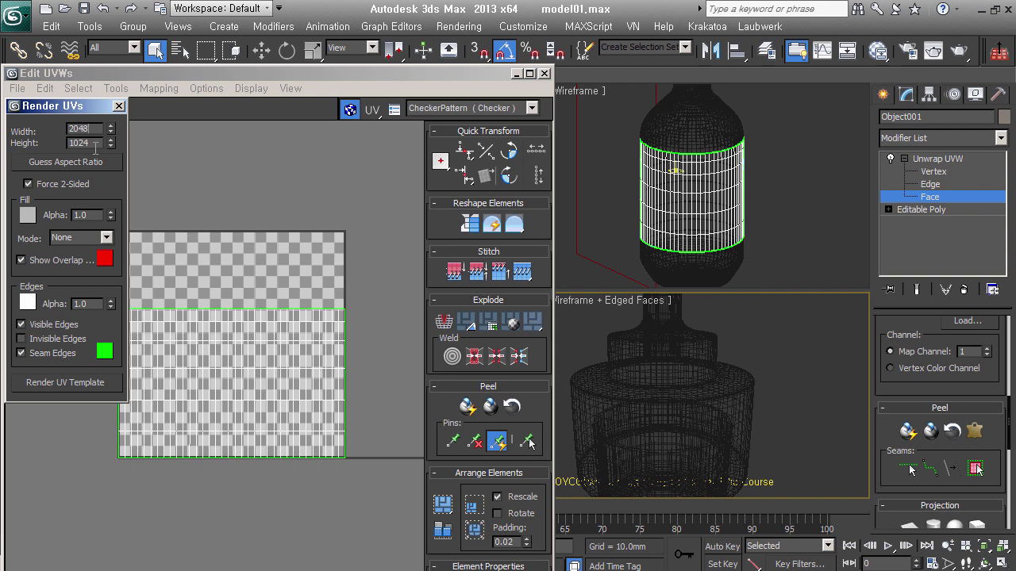
pyautogui.press('Tab')
pyautogui.write('2048')
pyautogui.click(72, 389)
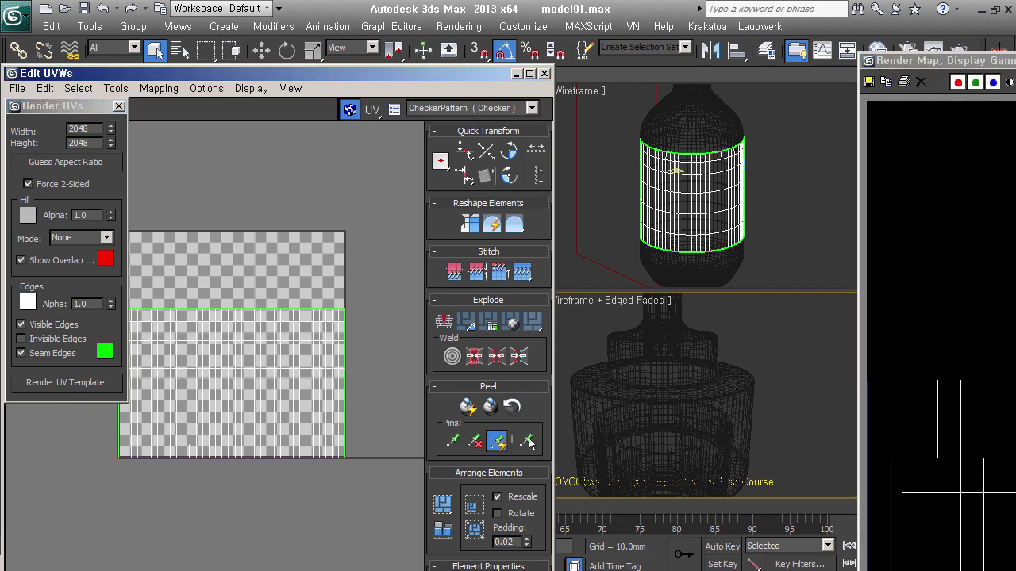
# - Save the rendered template as test.jpg and close the render windows
pyautogui.moveTo(953, 61); pyautogui.dragTo(354, 35)
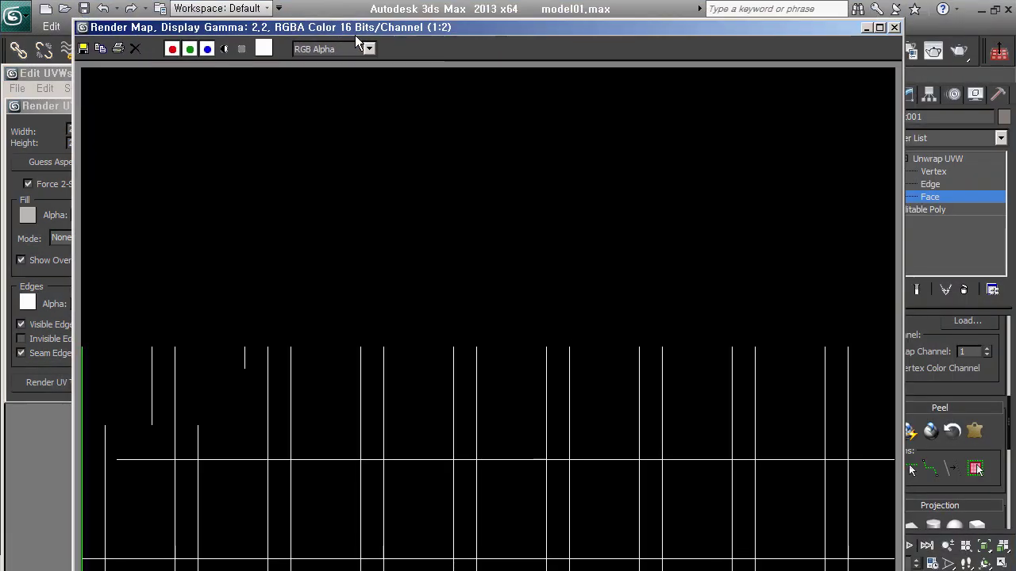
pyautogui.click(83, 49)
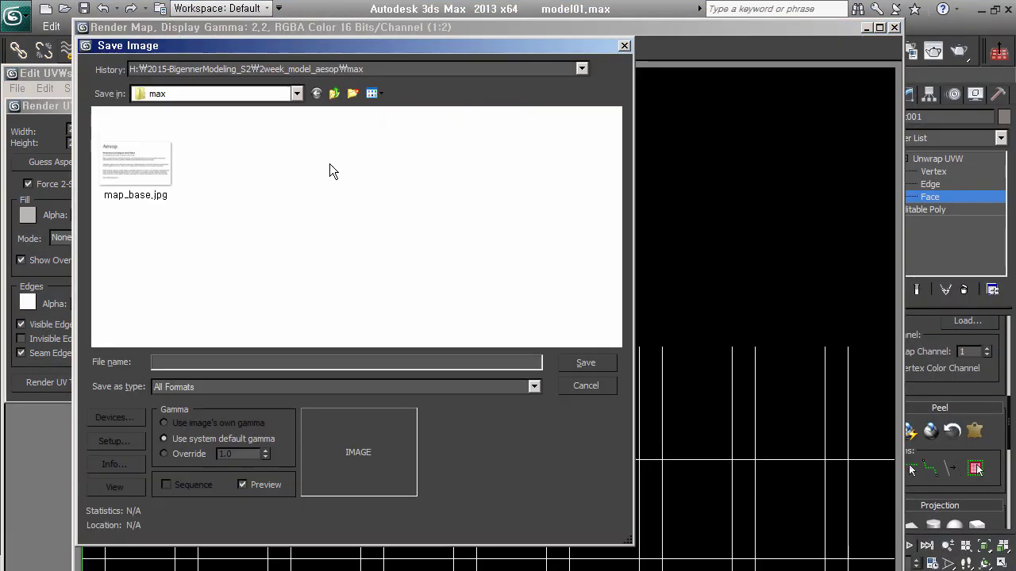
pyautogui.write('t')
pyautogui.write('g')
pyautogui.press('Return')
pyautogui.press('Return')
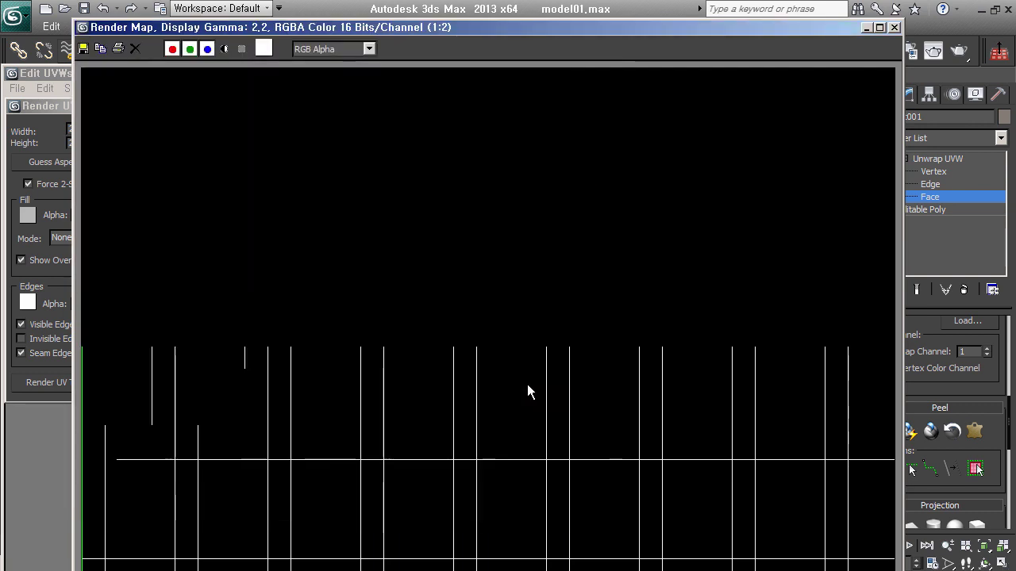
pyautogui.click(894, 27)
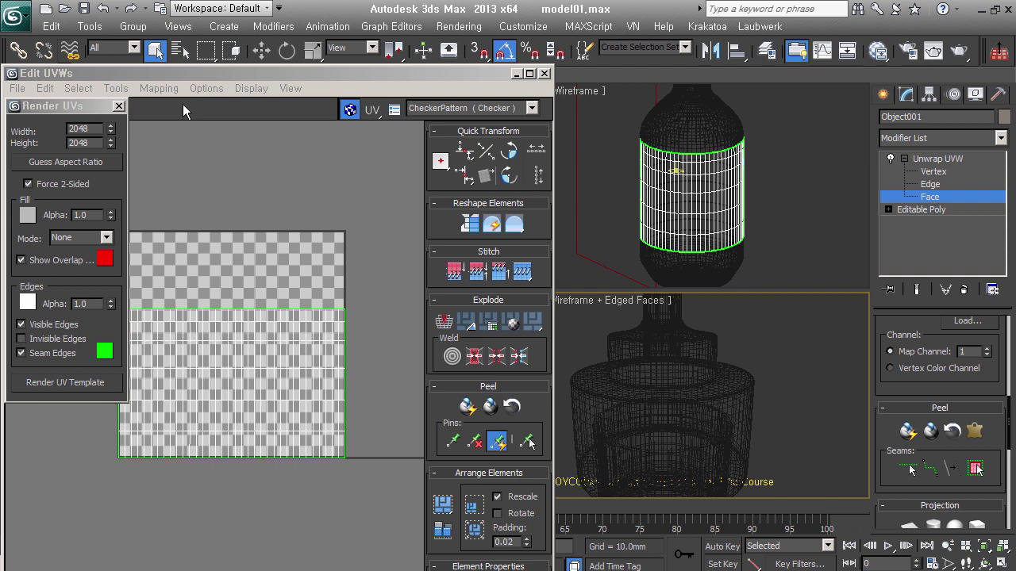
pyautogui.click(118, 106)
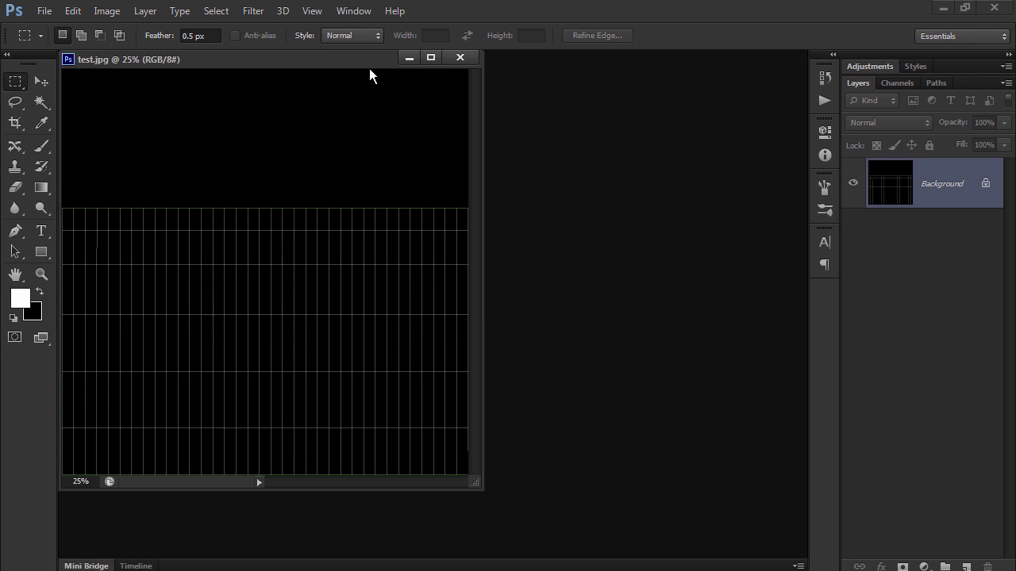
# - Enlarge the test.jpg window in Photoshop, then maximize Firefox showing joycg.com
pyautogui.moveTo(370, 63); pyautogui.dragTo(489, 80)
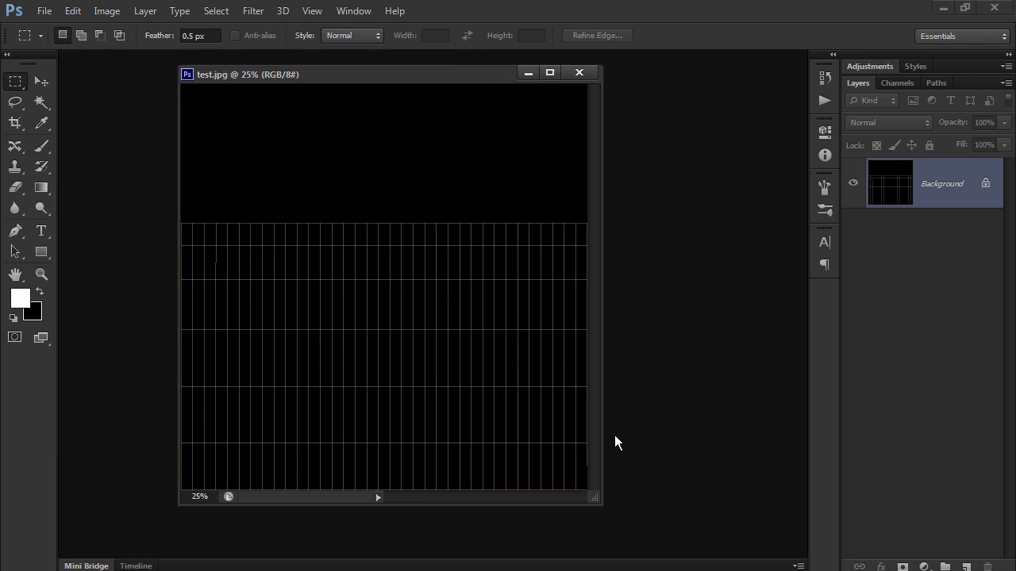
pyautogui.moveTo(600, 505); pyautogui.dragTo(648, 517)
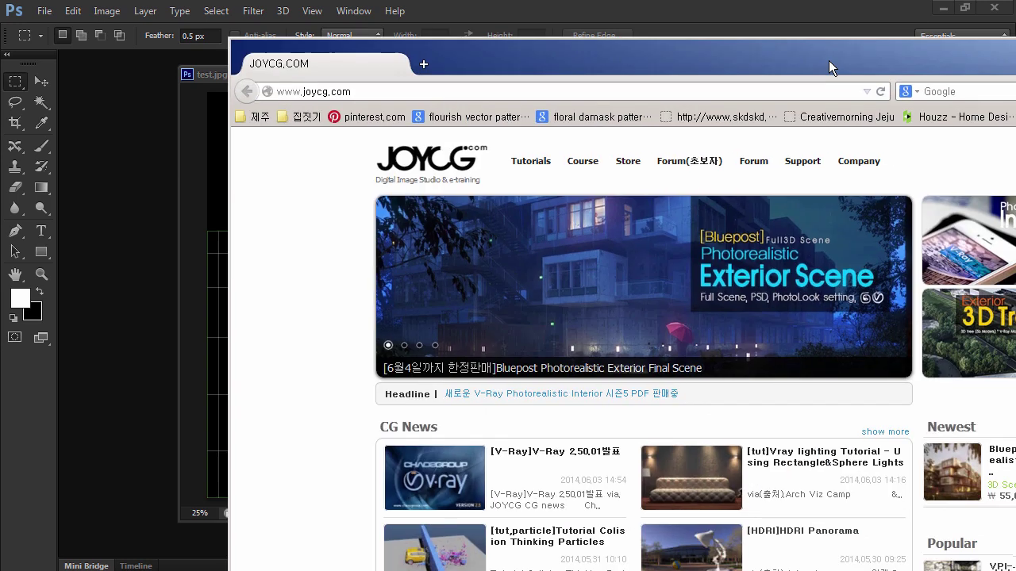
pyautogui.moveTo(829, 60); pyautogui.dragTo(628, 31)
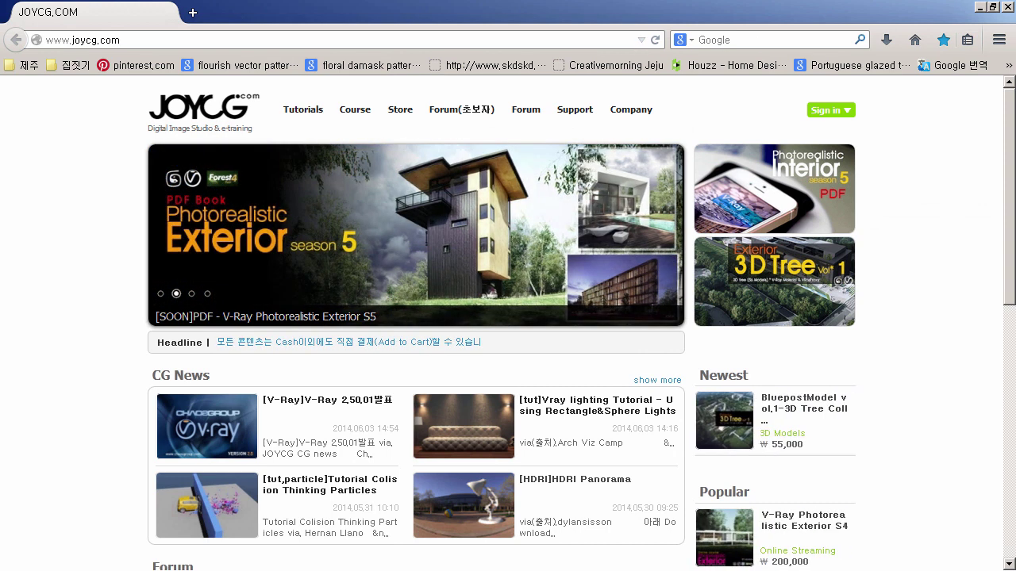
# - Search Google for 'aesop' and open the Aesop Korea website
pyautogui.hotkey('alt', 'Tab')
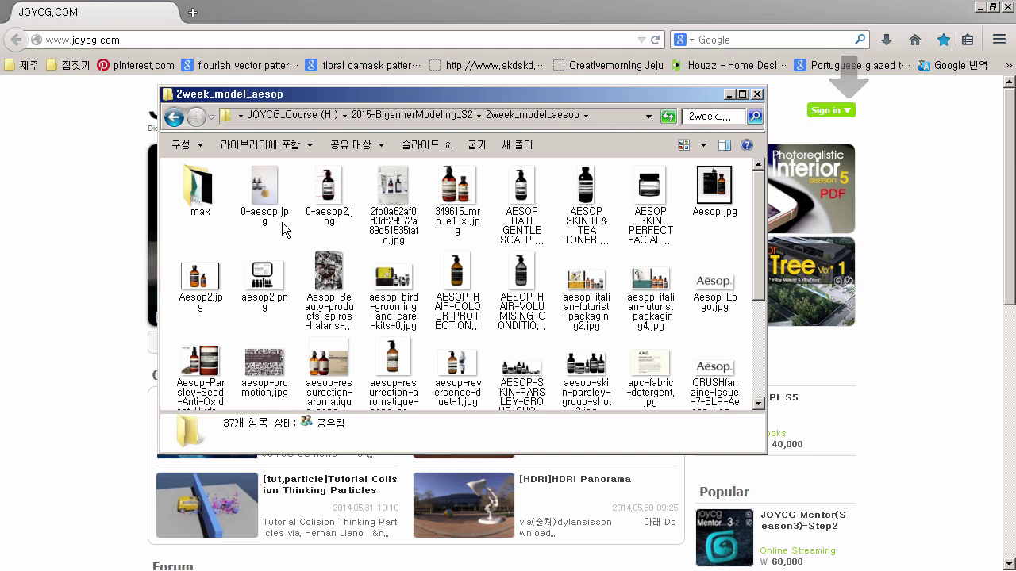
pyautogui.click(669, 38)
pyautogui.write('aesop')
pyautogui.press('Return')
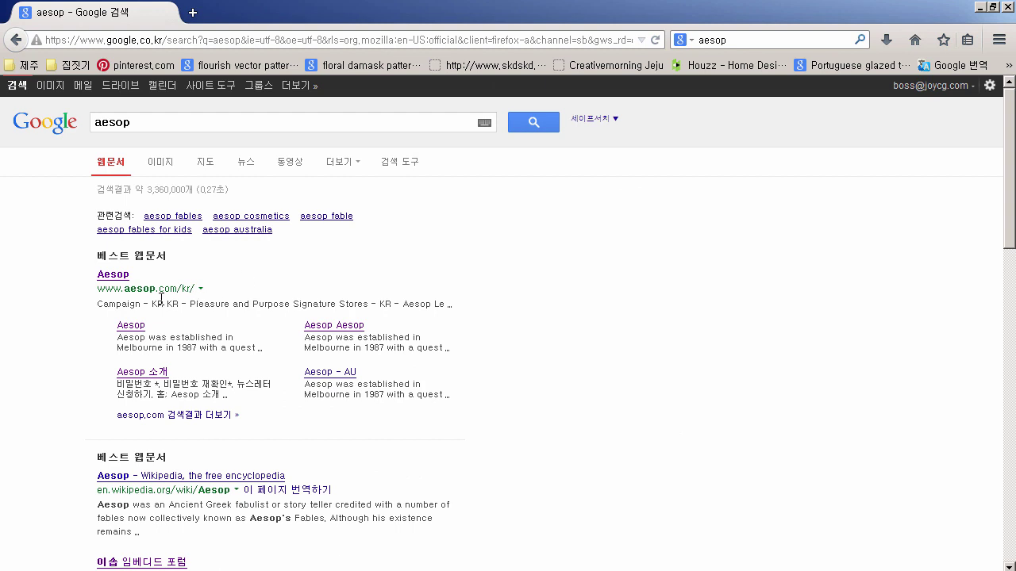
pyautogui.click(119, 291)
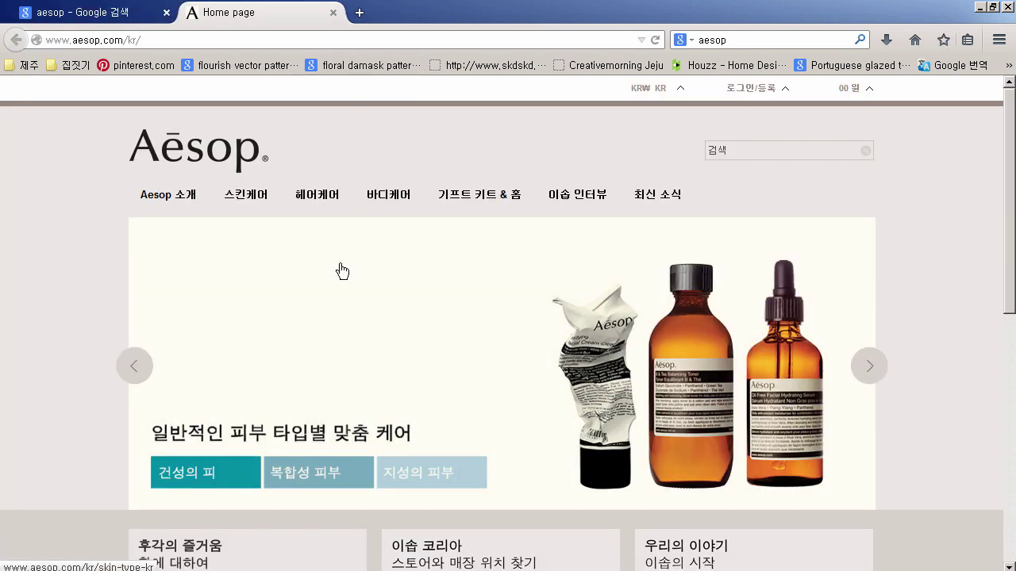
pyautogui.scroll(-2, 1004, 288)
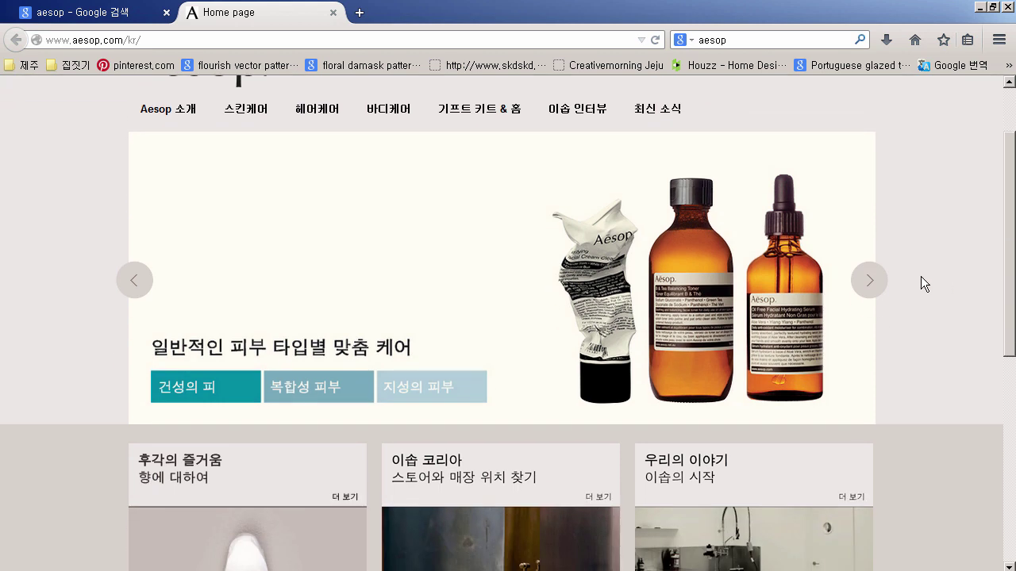
pyautogui.scroll(2, 920, 274)
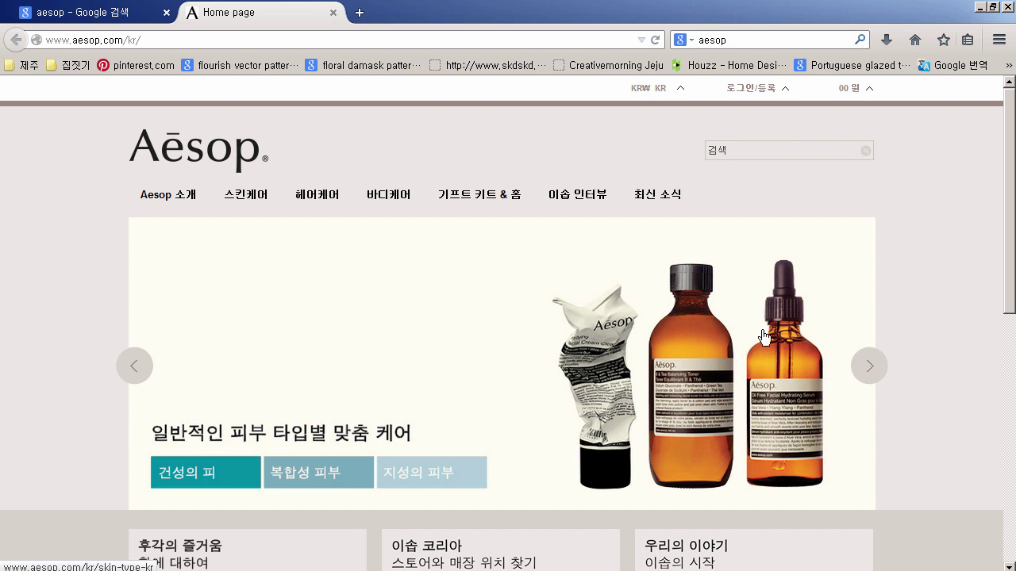
# - Switch to the US store, open the Reverence Aromatique Hand Wash page and select its title
pyautogui.click(685, 99)
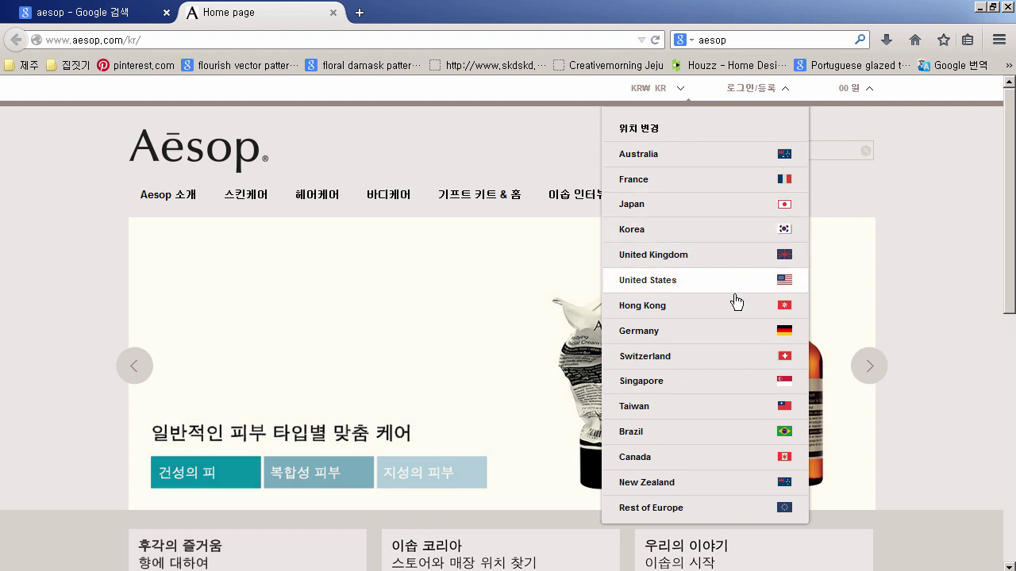
pyautogui.click(797, 292)
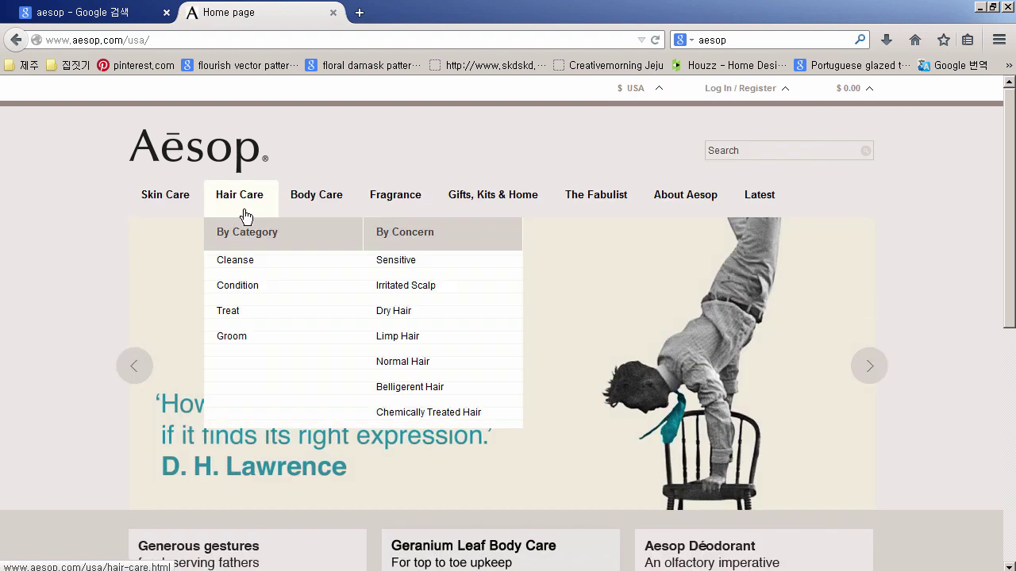
pyautogui.click(330, 210)
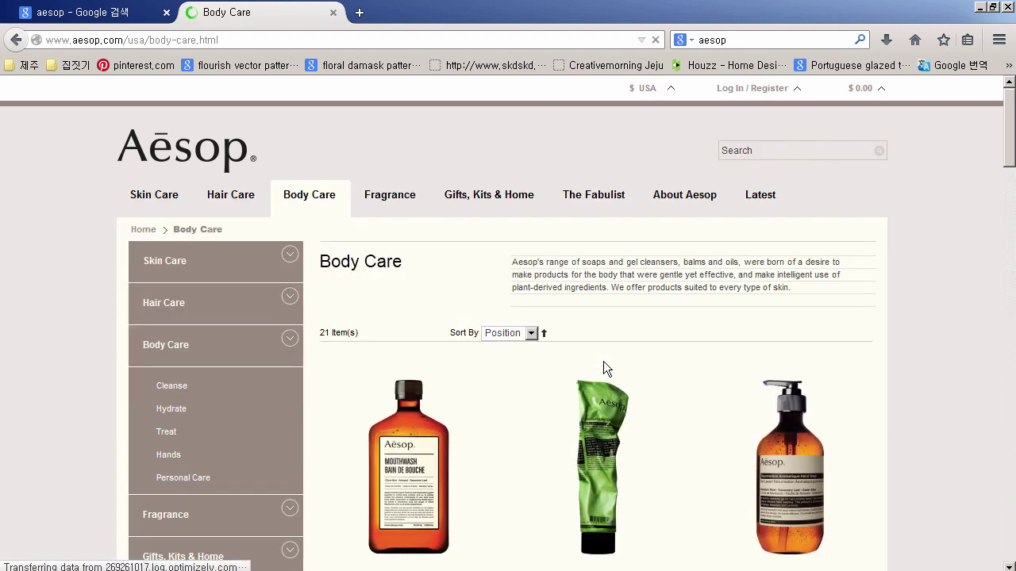
pyautogui.scroll(-2, 830, 411)
pyautogui.scroll(-4, 829, 411)
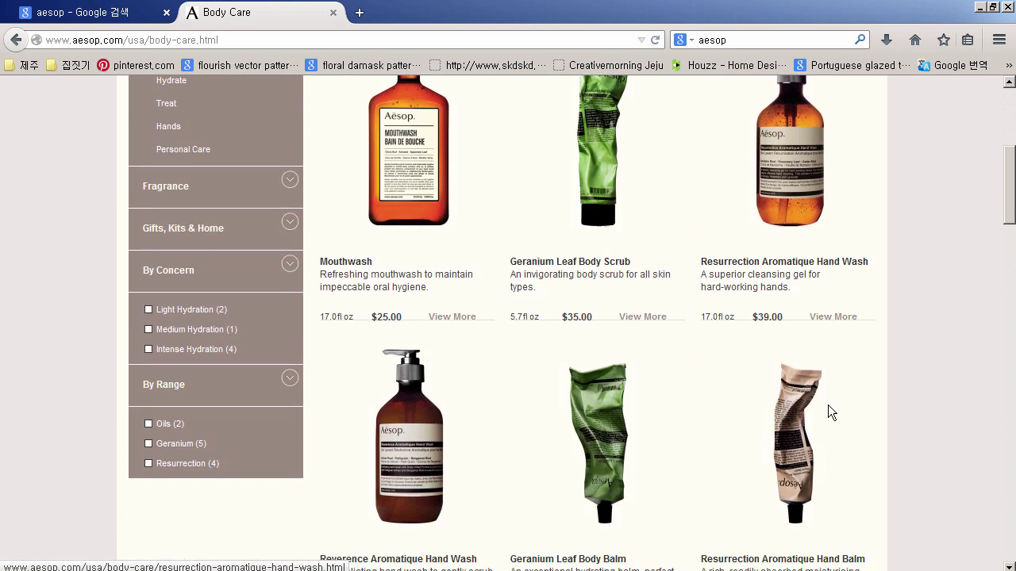
pyautogui.click(427, 464)
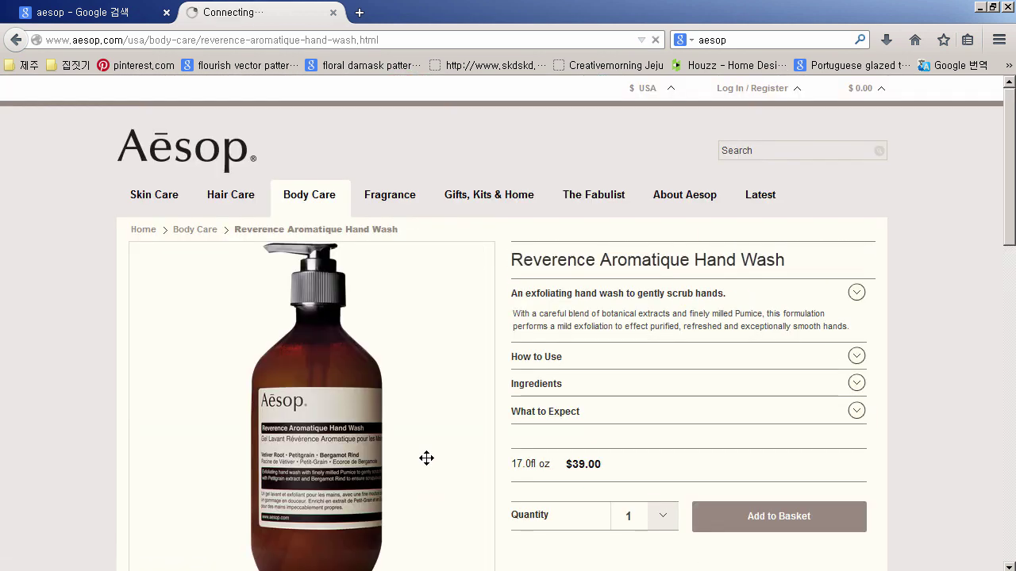
pyautogui.moveTo(786, 262); pyautogui.dragTo(519, 275)
pyautogui.click(101, 21)
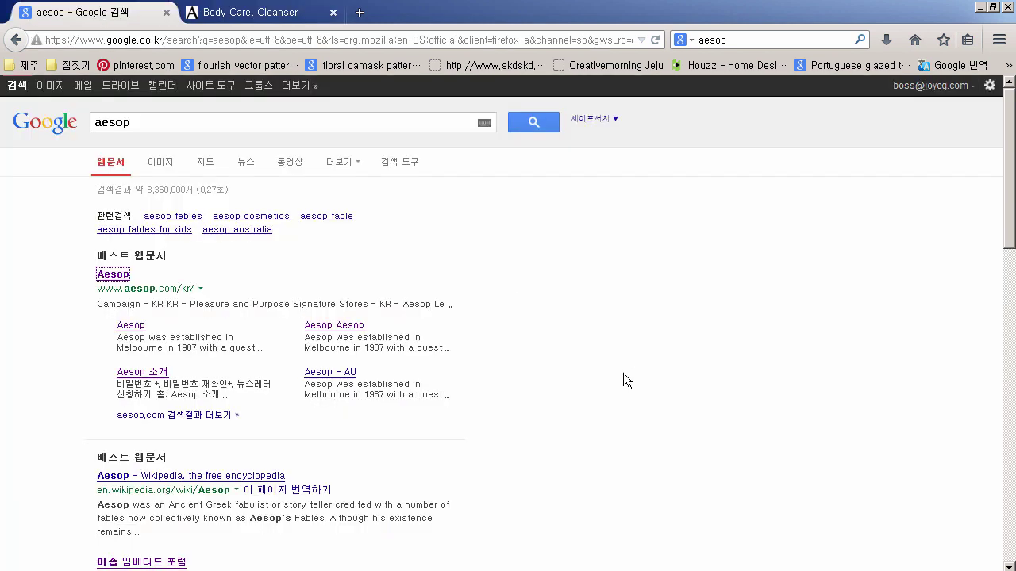
# - Add a new layer filled white at 50% opacity over the UV grid
pyautogui.hotkey('alt', 'Tab')
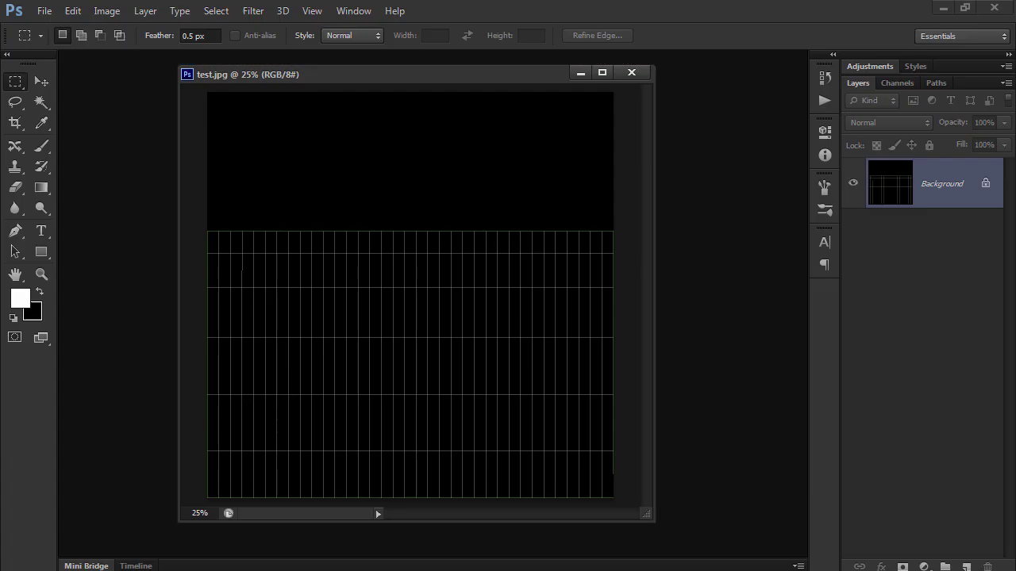
pyautogui.click(966, 567)
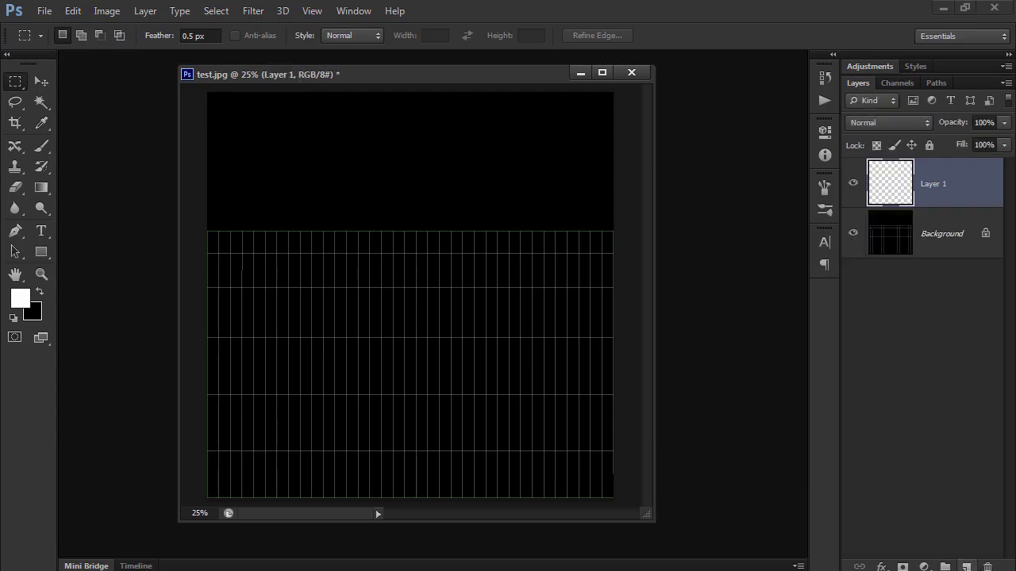
pyautogui.click(50, 238)
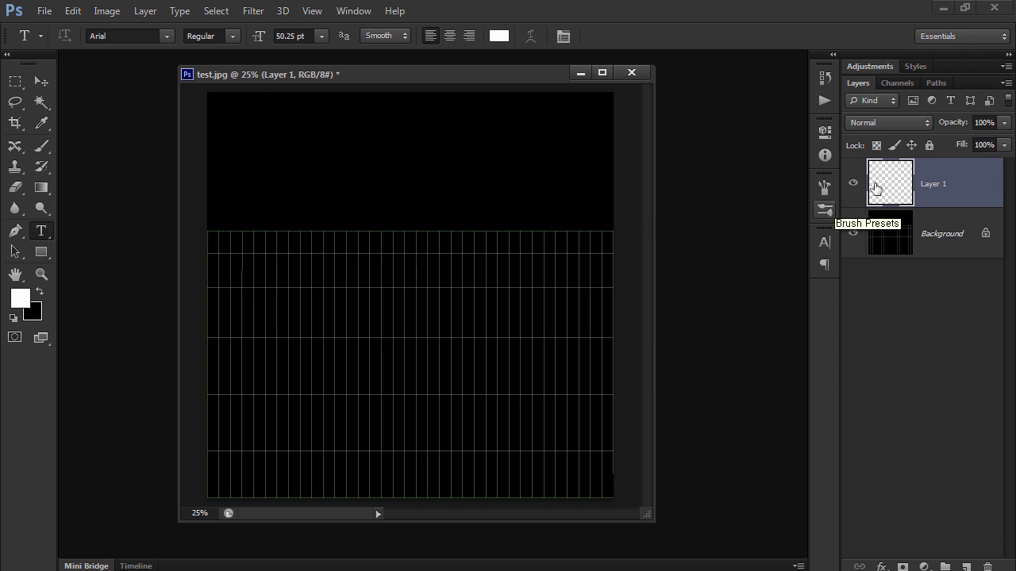
pyautogui.hotkey('alt', 'BackSpace')
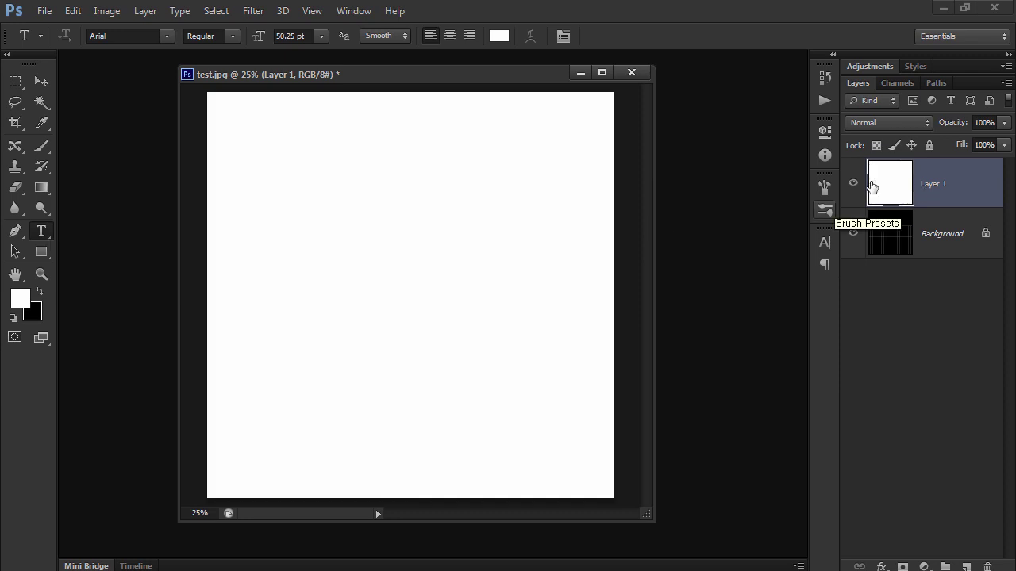
pyautogui.press('5')
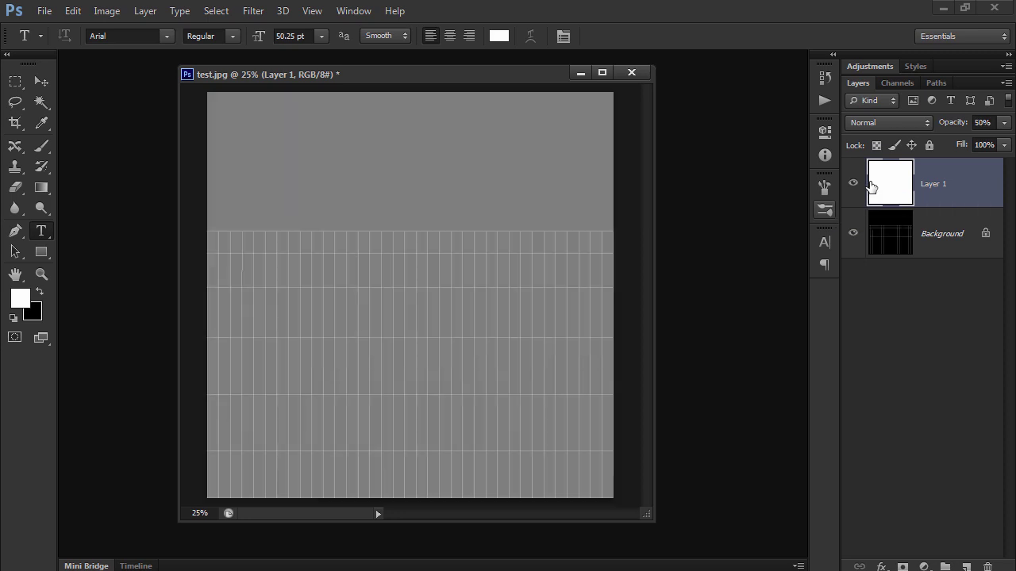
# - Paste 'Reverence Aromatique Hand Wash' as black text and shift it slightly left
pyautogui.click(285, 300)
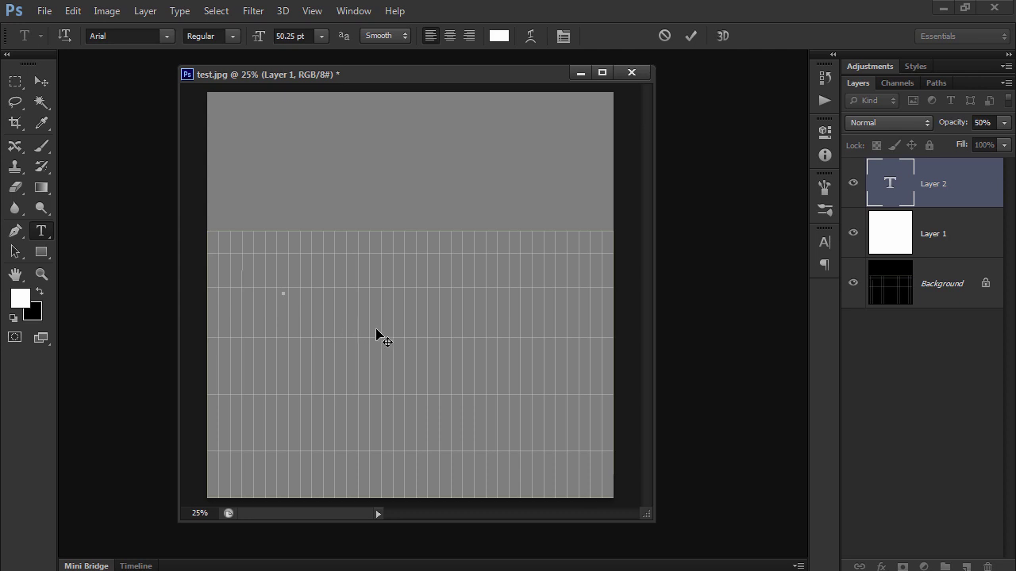
pyautogui.write('Reverence Aromatique Hand Wash')
pyautogui.doubleClick(908, 200)
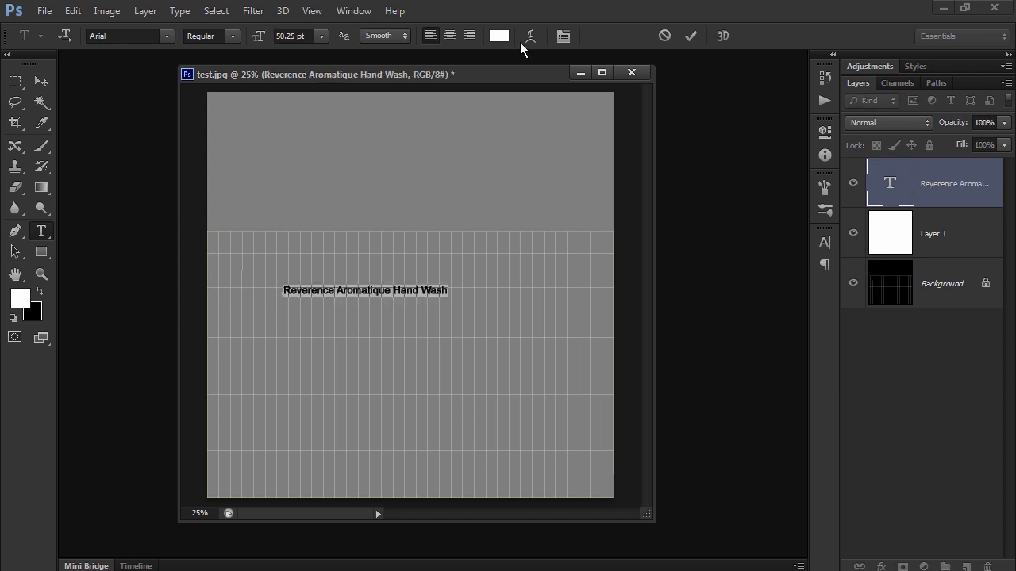
pyautogui.click(499, 36)
pyautogui.click(202, 374)
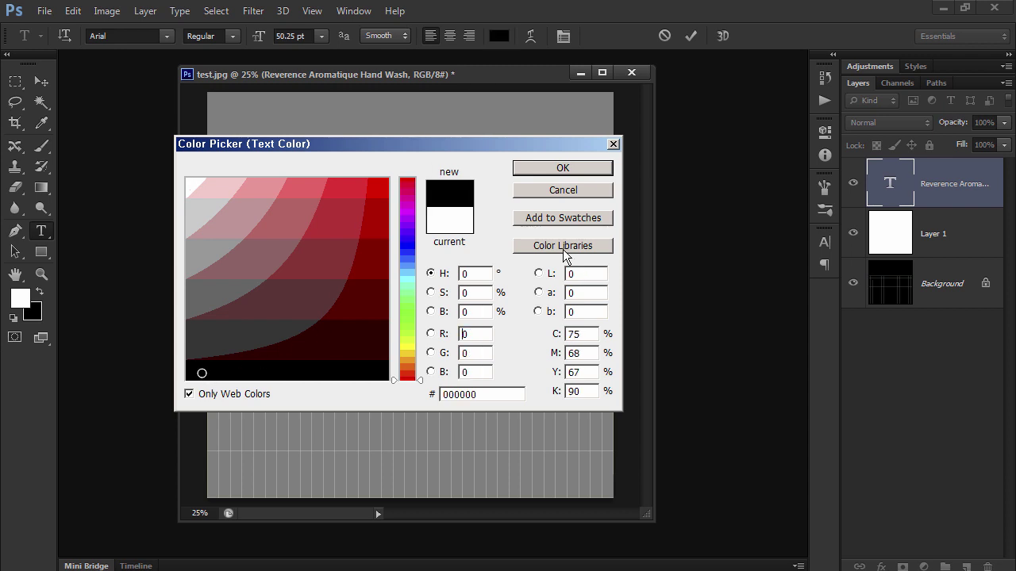
pyautogui.click(585, 172)
pyautogui.click(15, 81)
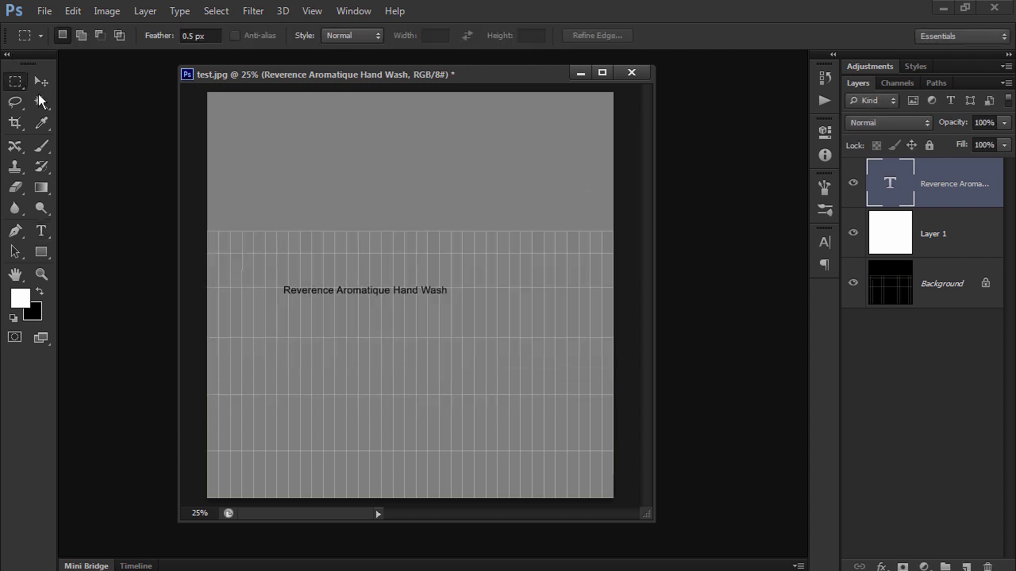
pyautogui.keyDown('ctrl'); pyautogui.moveTo(414, 299); pyautogui.dragTo(381, 308); pyautogui.keyUp('ctrl')
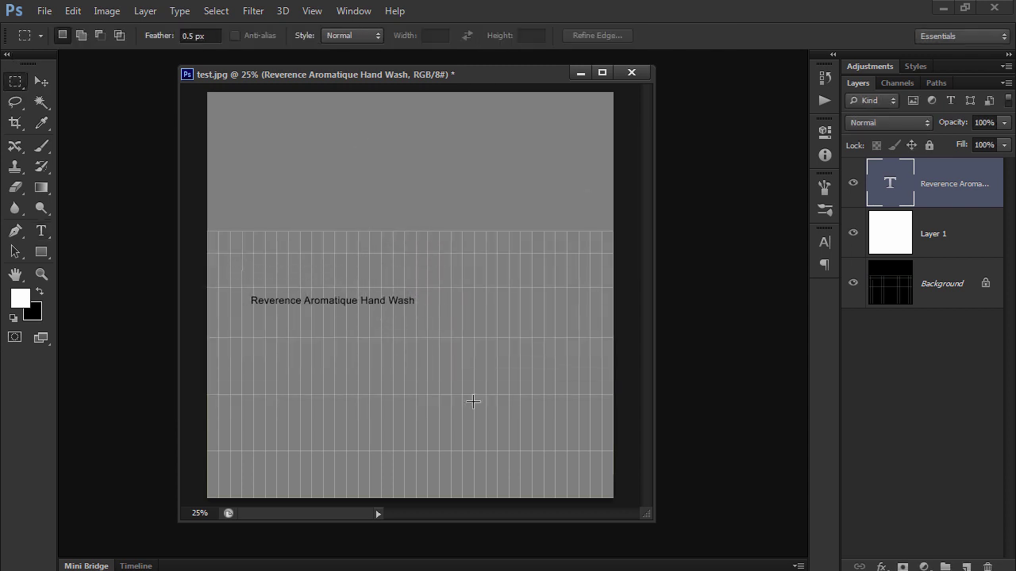
pyautogui.hotkey('alt', 'Tab')
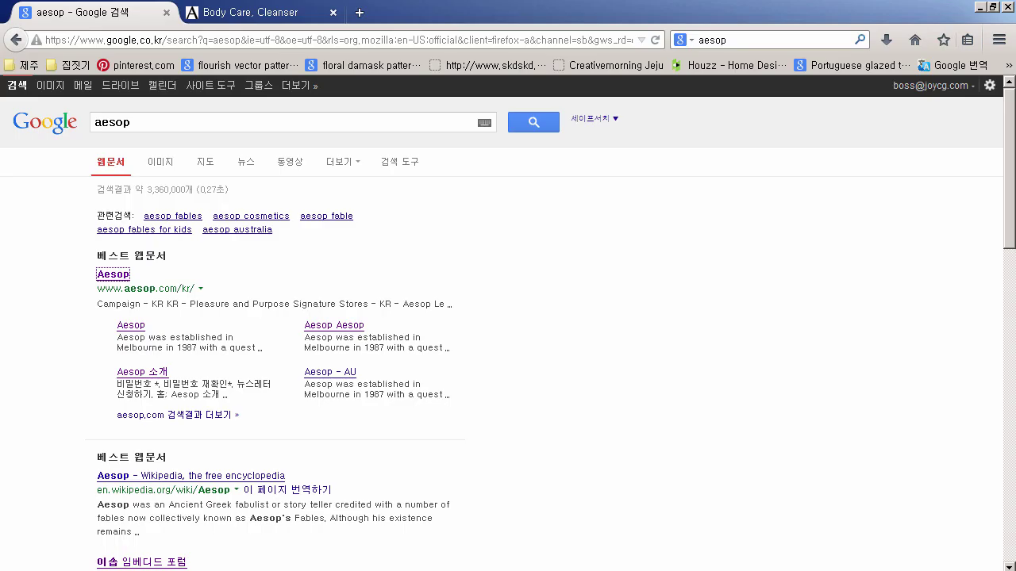
# - Select the 'With a careful blend of botanical extracts' paragraph and duplicate the title text below
pyautogui.click(309, 18)
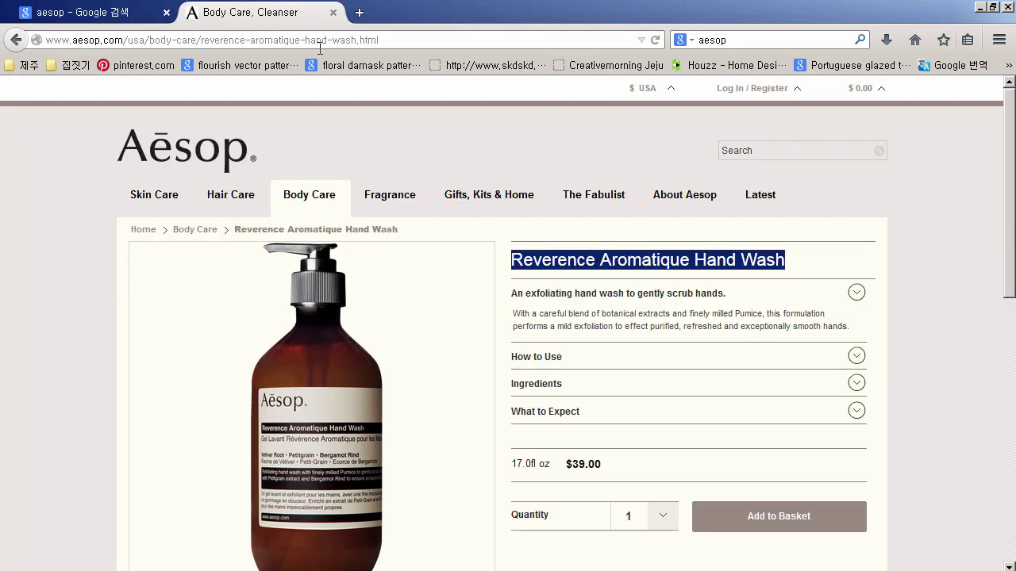
pyautogui.click(853, 332)
pyautogui.moveTo(861, 335); pyautogui.dragTo(523, 321)
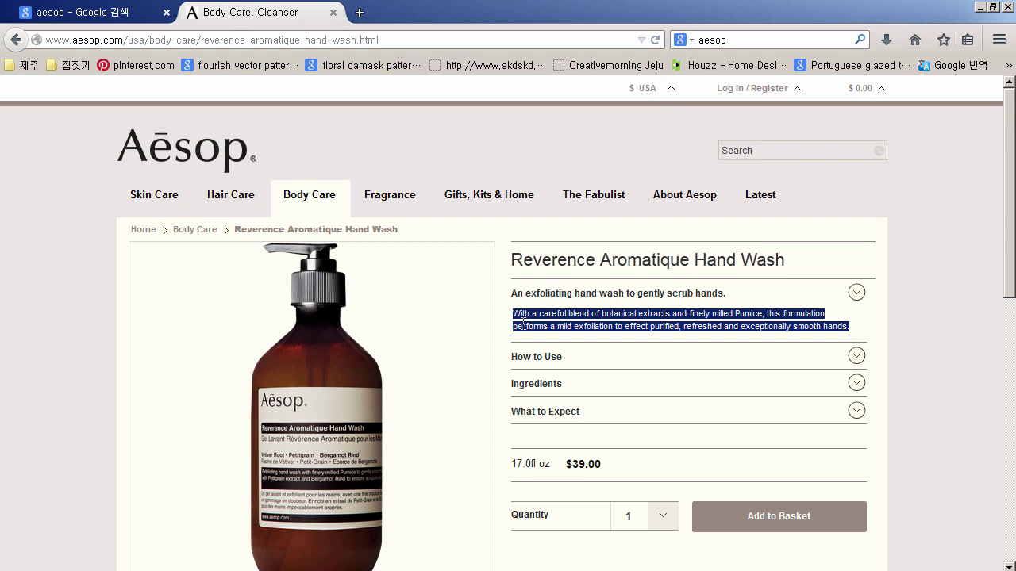
pyautogui.hotkey('alt', 'Tab')
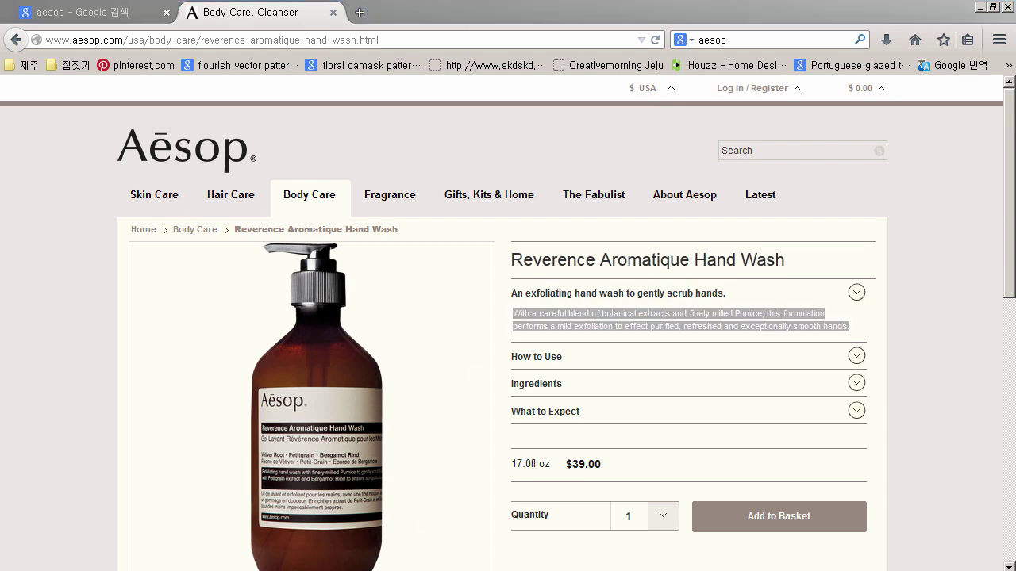
pyautogui.keyDown('ctrl'); pyautogui.keyDown('alt'); pyautogui.moveTo(350, 311); pyautogui.dragTo(348, 333); pyautogui.keyUp('alt'); pyautogui.keyUp('ctrl')
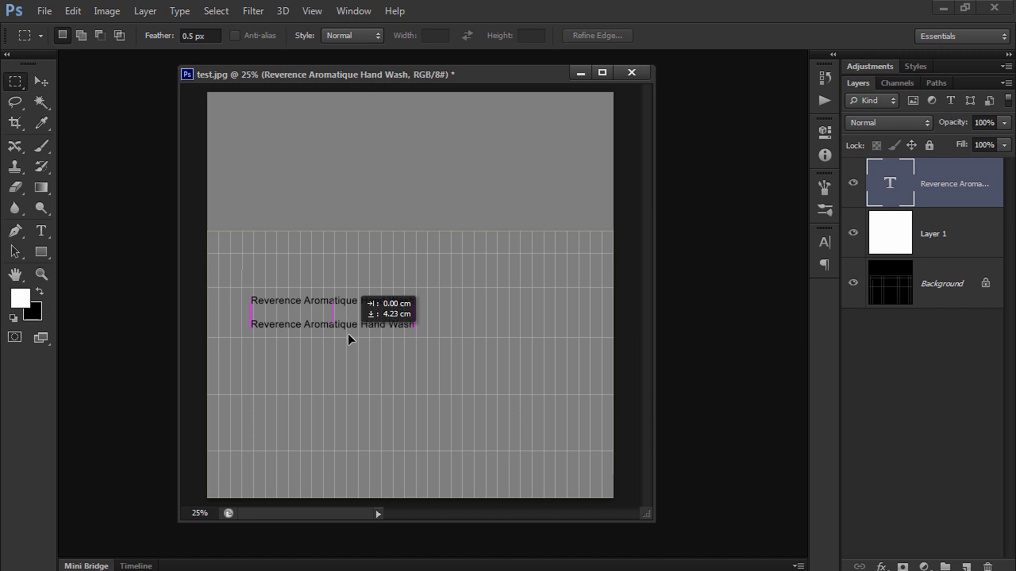
# - Paste the description into the duplicated text layer and align it under the title
pyautogui.doubleClick(873, 202)
pyautogui.hotkey('ctrl', 'v')
pyautogui.click(571, 336)
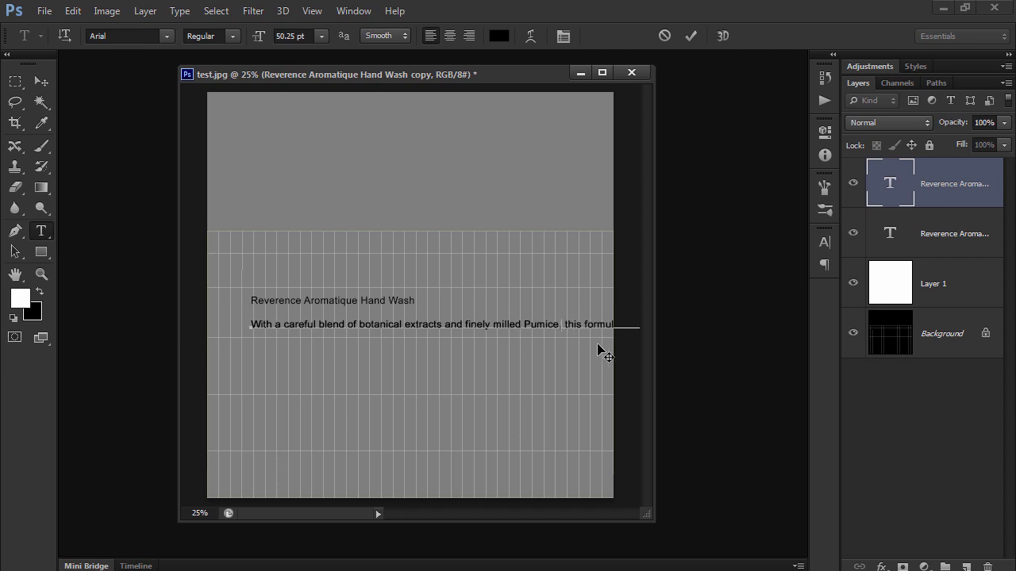
pyautogui.click(15, 81)
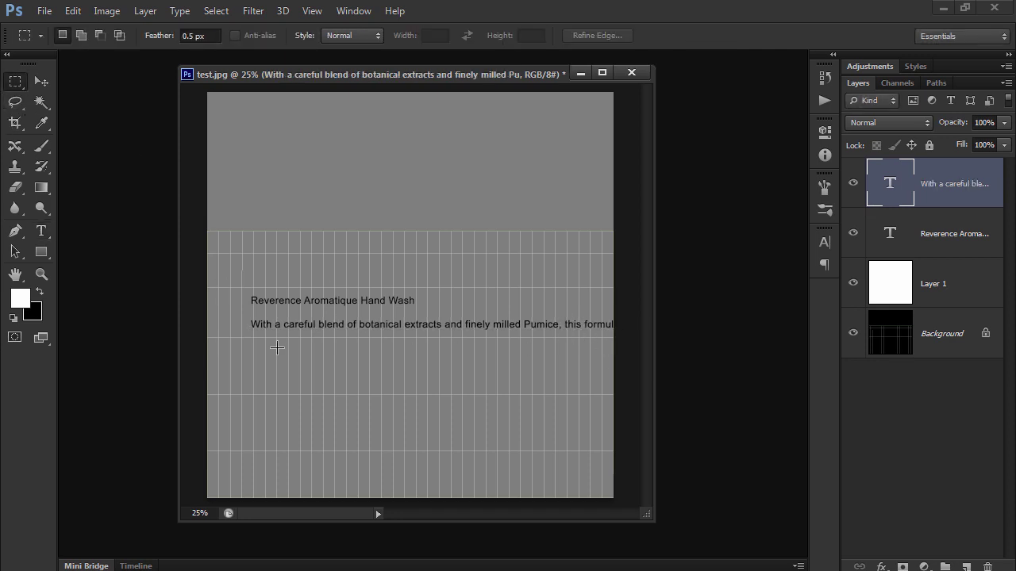
pyautogui.hotkey('ctrl', 't')
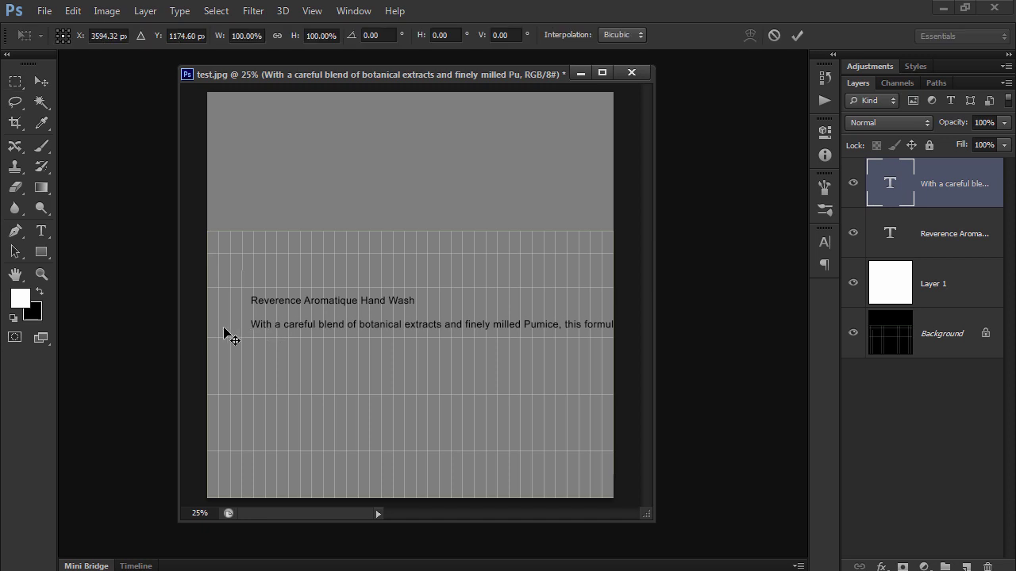
pyautogui.moveTo(257, 335); pyautogui.dragTo(347, 327)
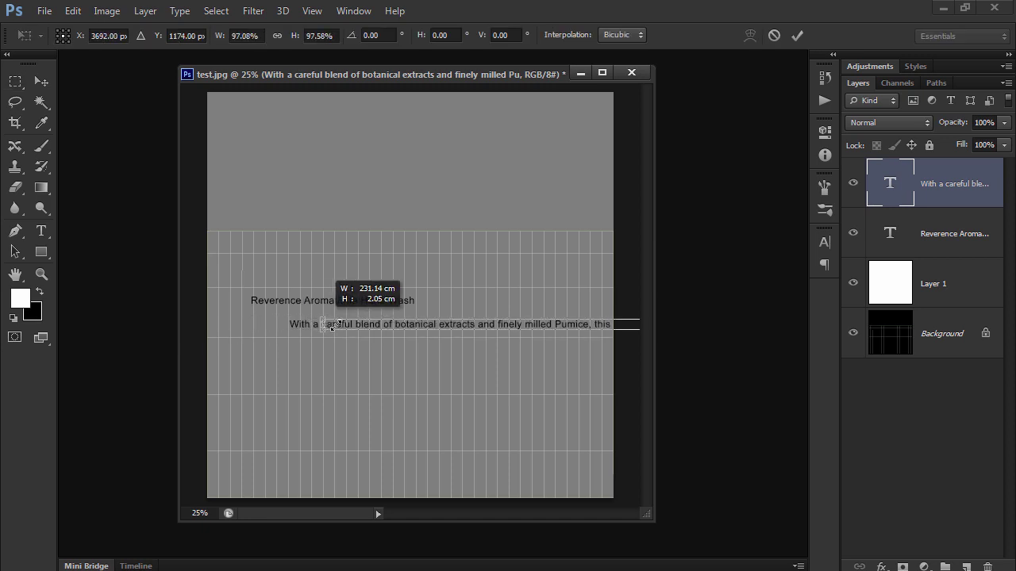
pyautogui.moveTo(436, 322)
pyautogui.mouseDown()
pyautogui.moveTo(339, 325)
pyautogui.moveTo(351, 328)
pyautogui.mouseUp()
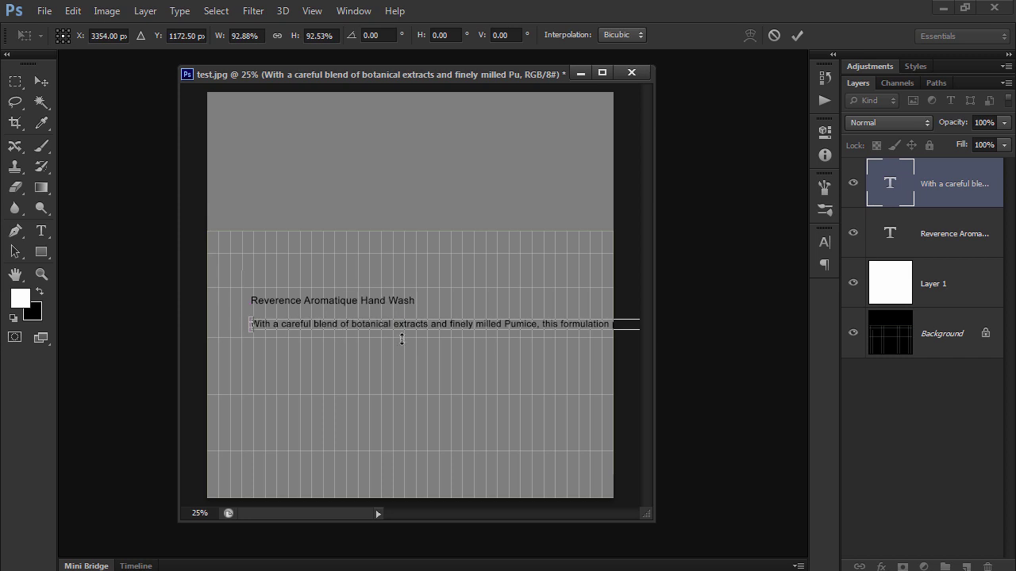
# - Set the description to 30 pt, add a line break, and delete the trailing 'See more at' link
pyautogui.doubleClick(890, 200)
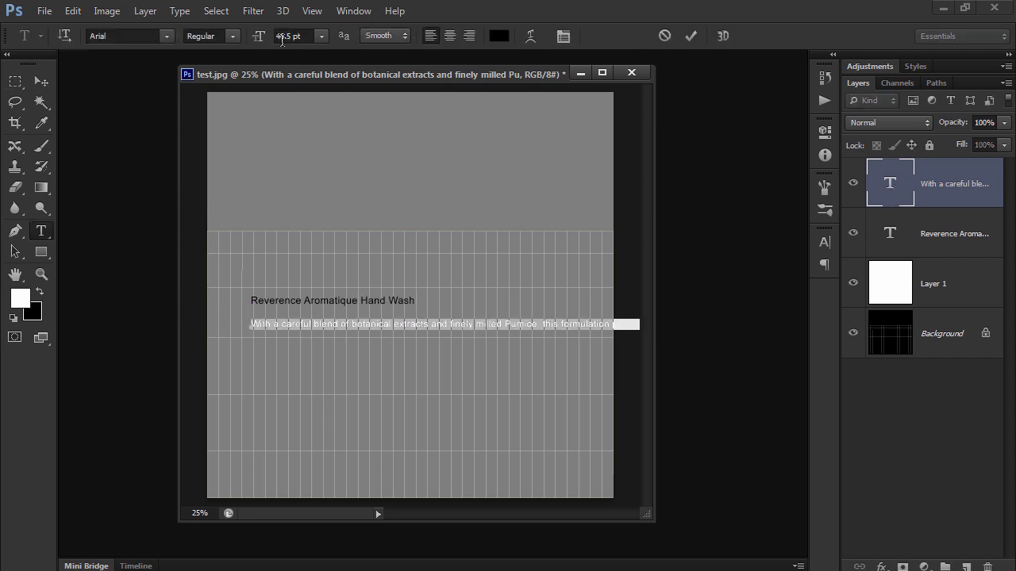
pyautogui.click(322, 35)
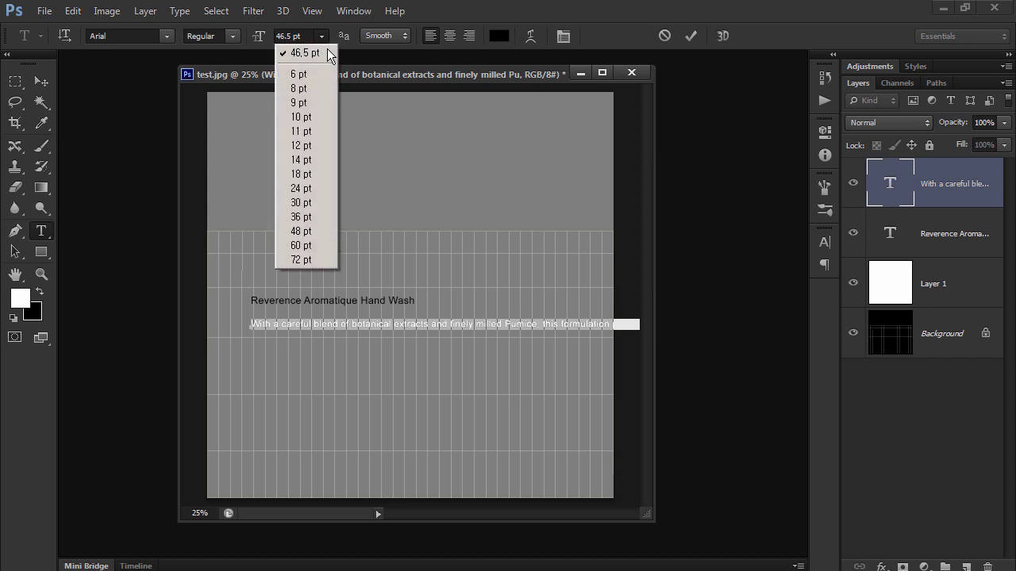
pyautogui.click(311, 205)
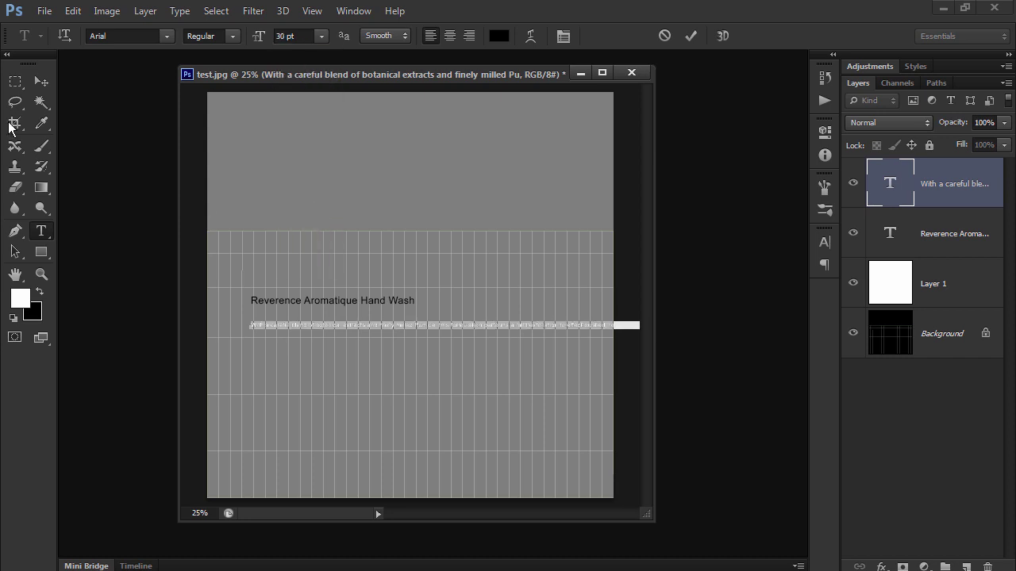
pyautogui.click(15, 81)
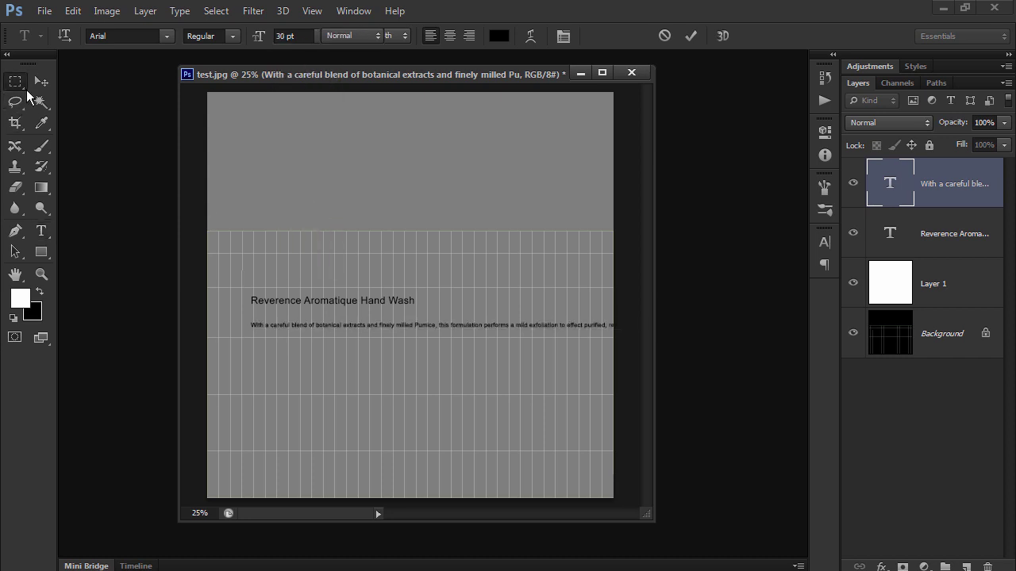
pyautogui.doubleClick(892, 197)
pyautogui.click(565, 327)
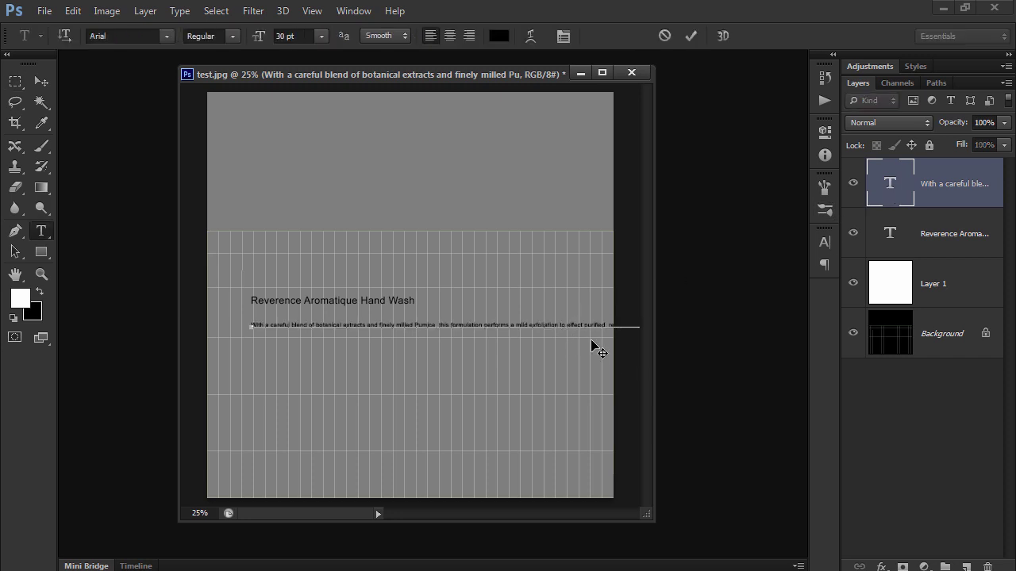
pyautogui.press('Return')
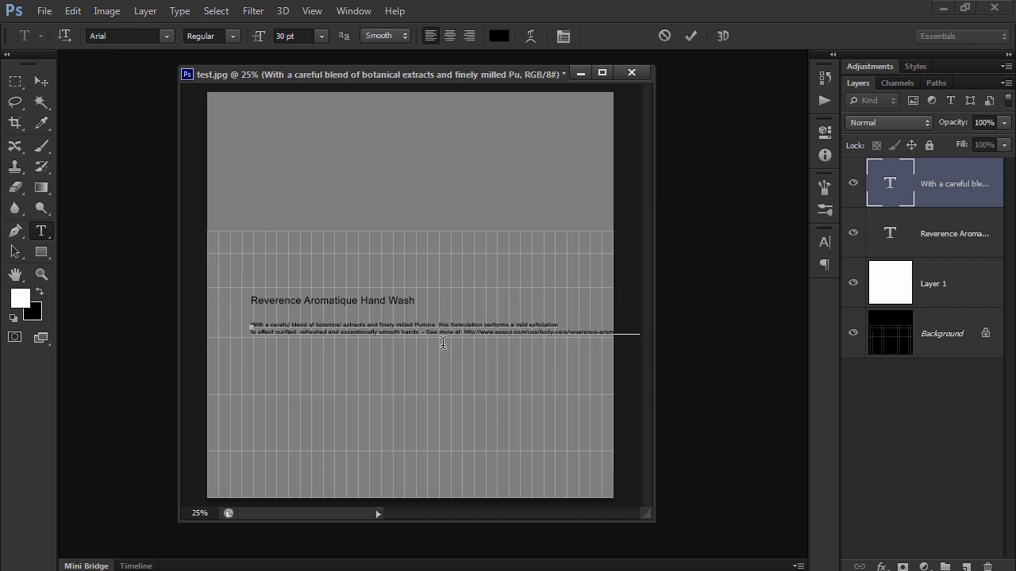
pyautogui.moveTo(475, 357); pyautogui.dragTo(480, 357)
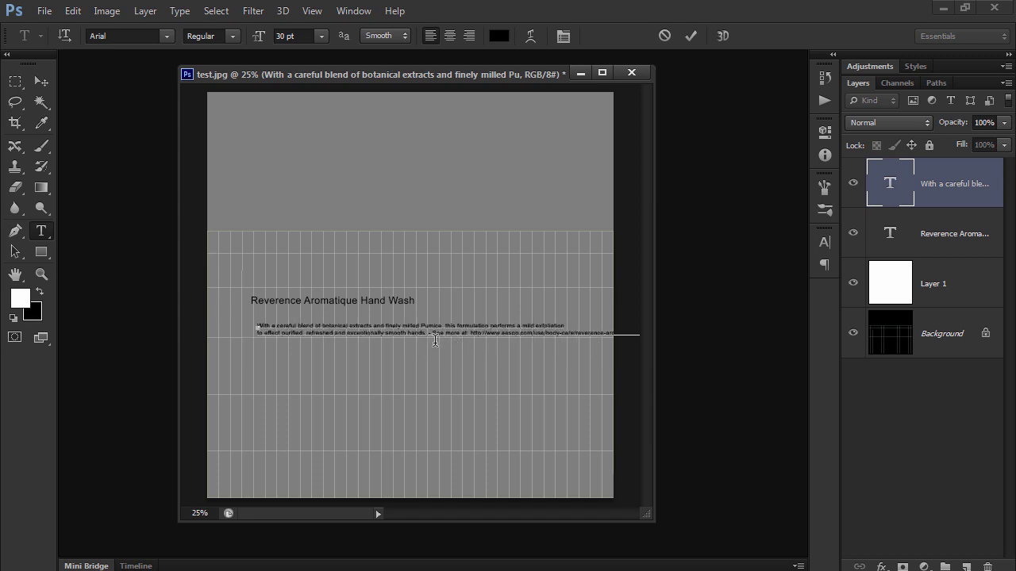
pyautogui.hotkey('shift', 'End')
pyautogui.press('BackSpace')
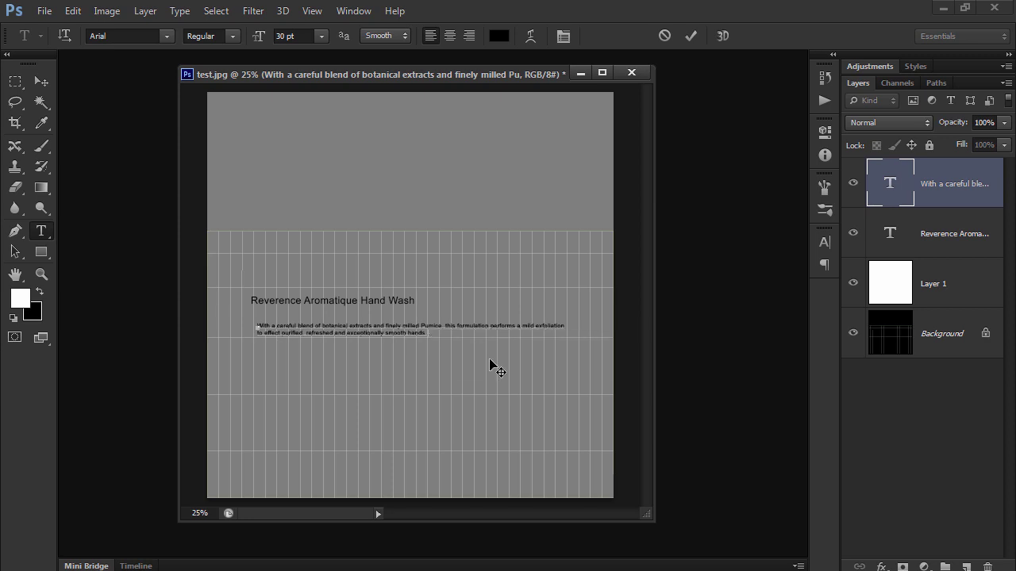
pyautogui.click(15, 81)
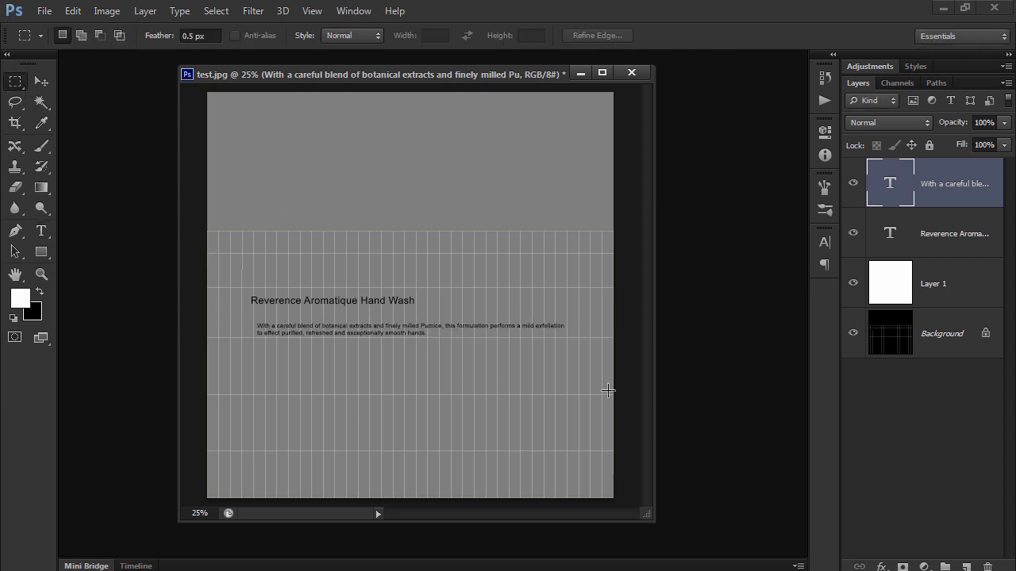
# - Scale the description paragraph up to about 116% and nudge the title slightly left
pyautogui.doubleClick(899, 186)
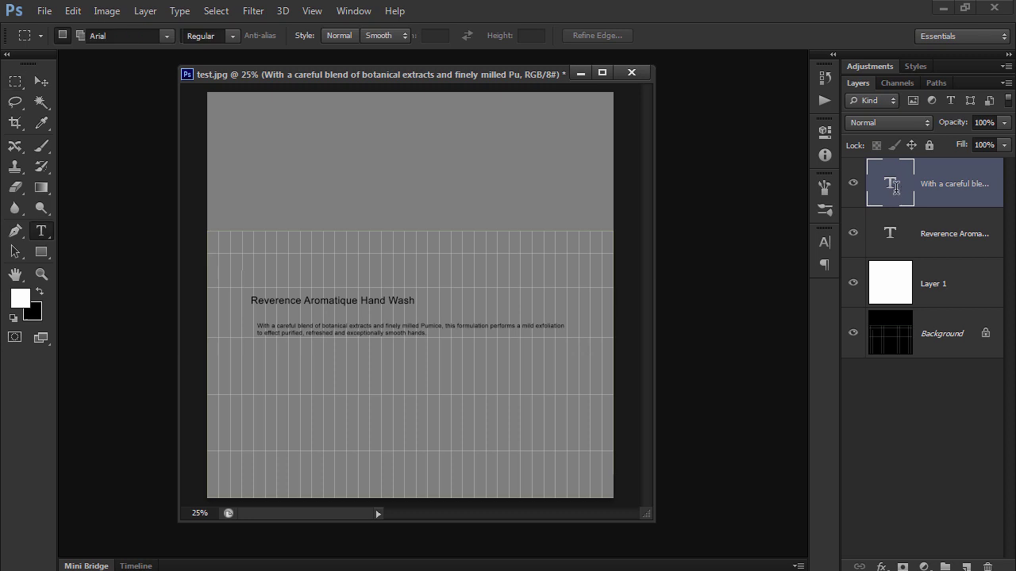
pyautogui.click(15, 81)
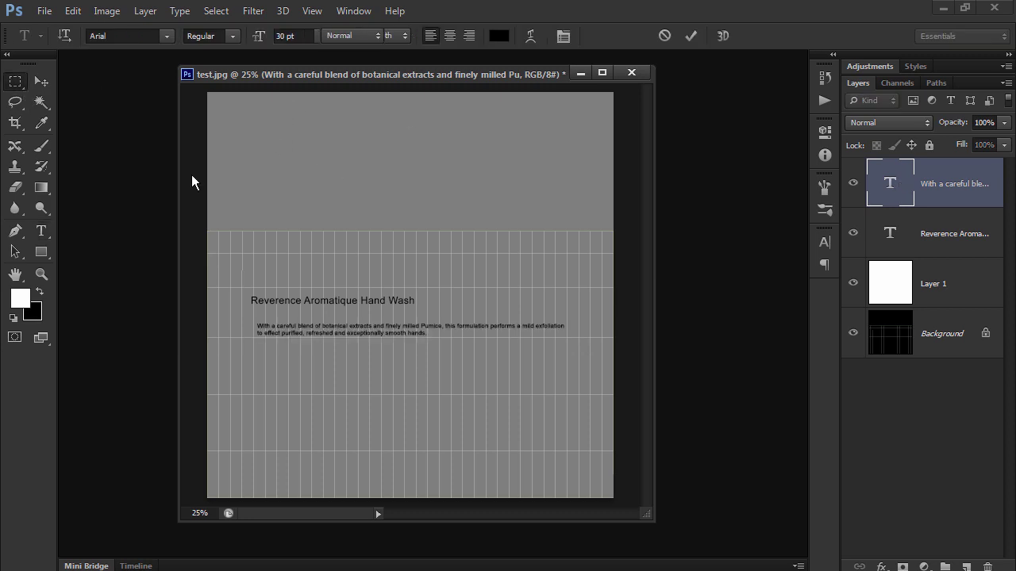
pyautogui.hotkey('ctrl', 't')
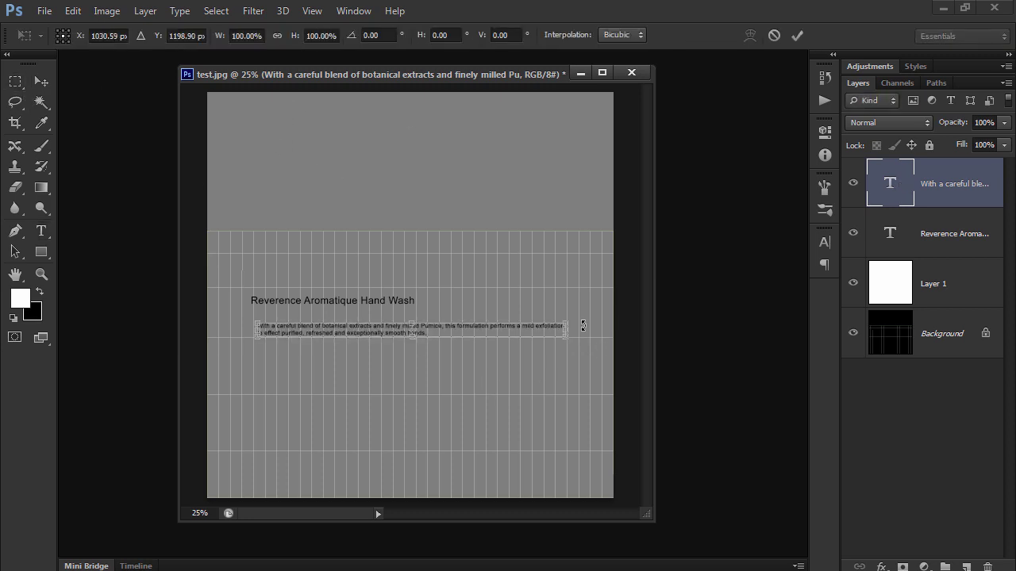
pyautogui.moveTo(569, 329); pyautogui.dragTo(605, 337)
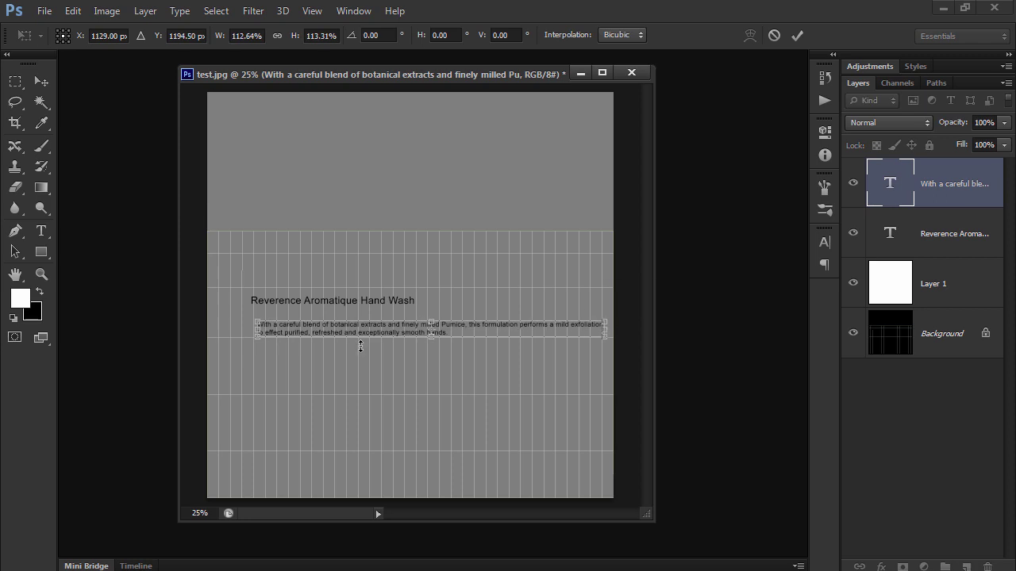
pyautogui.moveTo(262, 341); pyautogui.dragTo(253, 352)
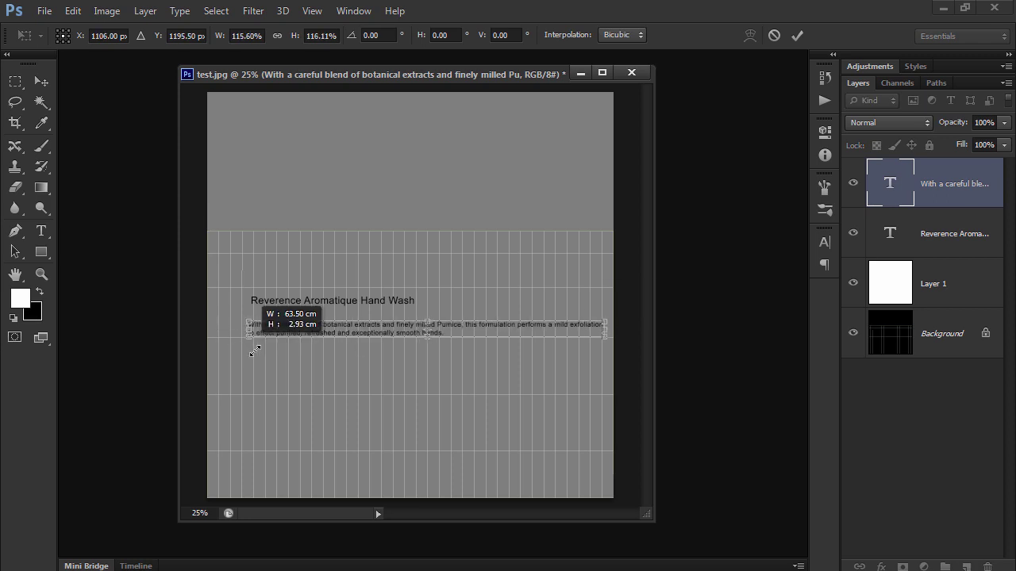
pyautogui.press('Return')
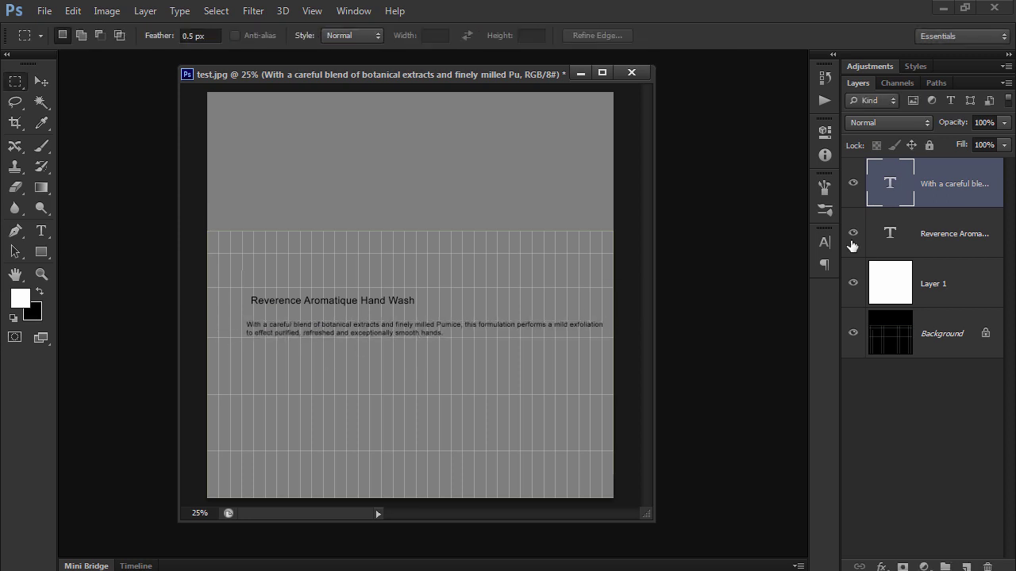
pyautogui.click(920, 237)
pyautogui.keyDown('ctrl'); pyautogui.moveTo(435, 263); pyautogui.dragTo(428, 265); pyautogui.keyUp('ctrl')
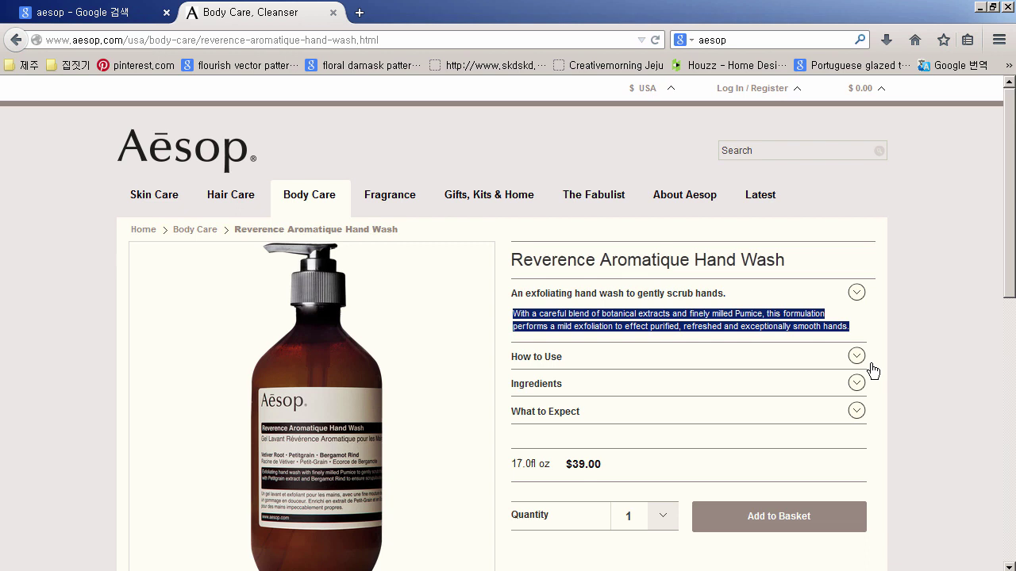
# - Select the How to Use text, close the Aesop product tab, and minimize Firefox
pyautogui.click(864, 363)
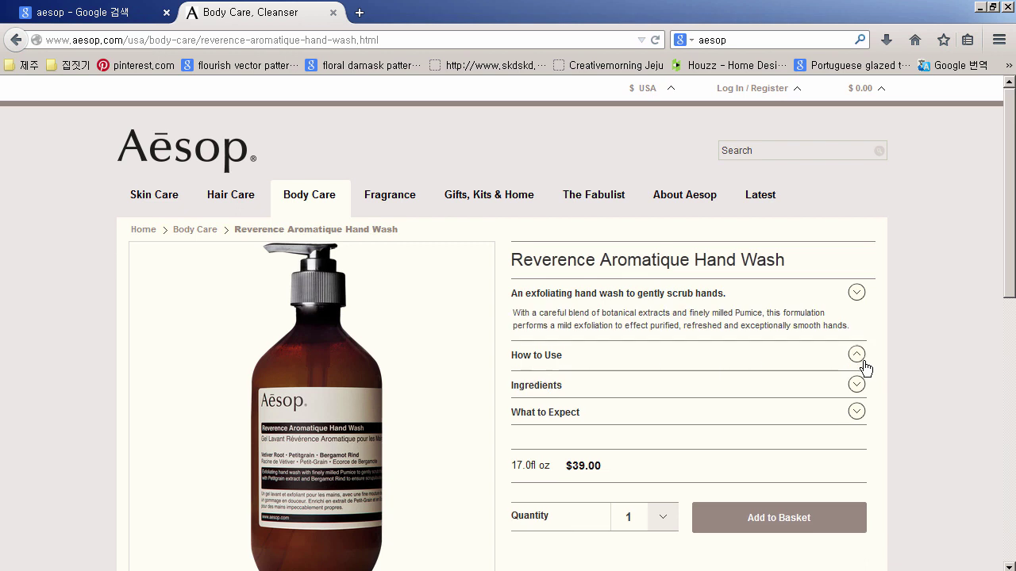
pyautogui.moveTo(609, 381); pyautogui.dragTo(525, 350)
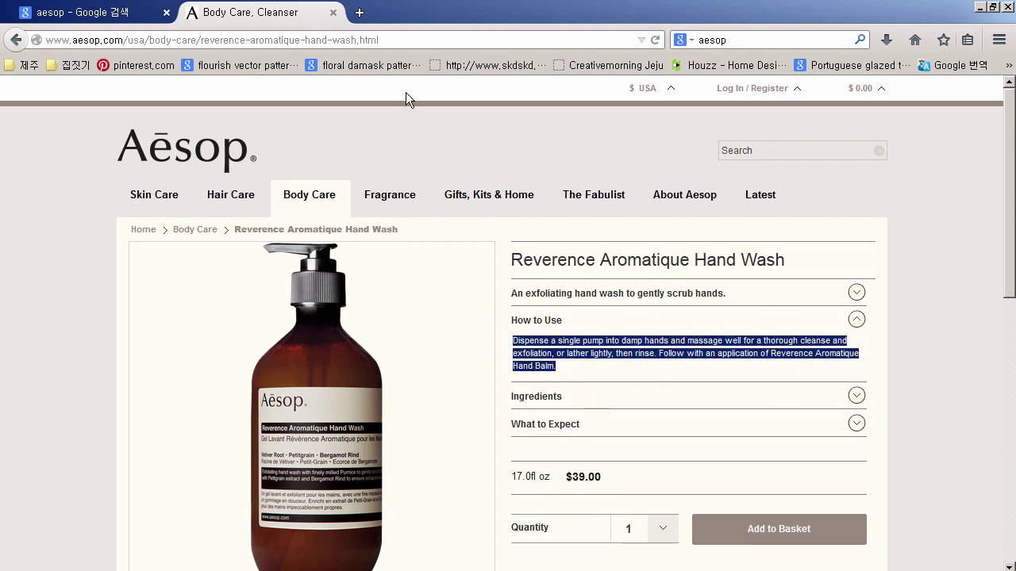
pyautogui.click(332, 13)
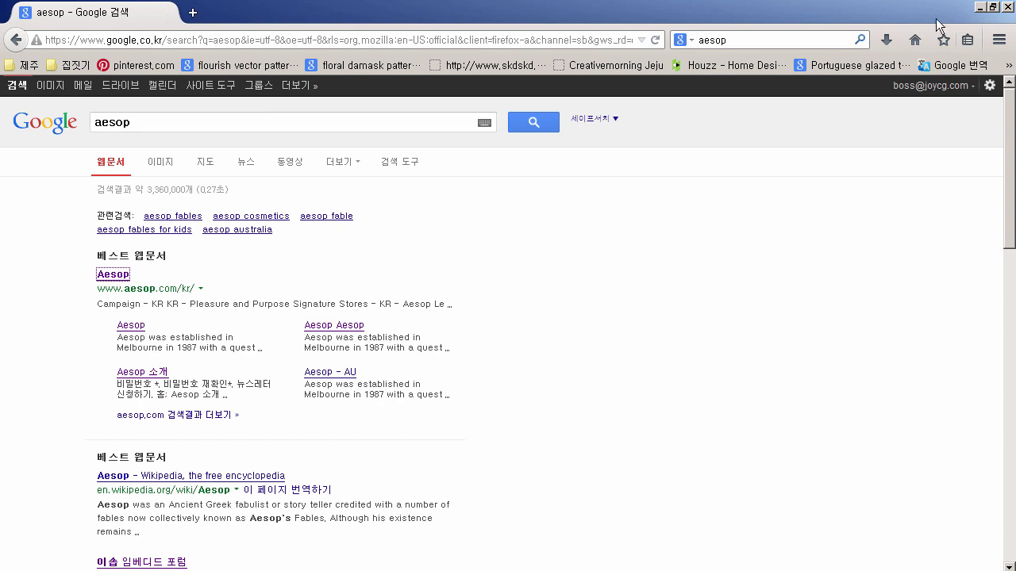
pyautogui.click(1008, 9)
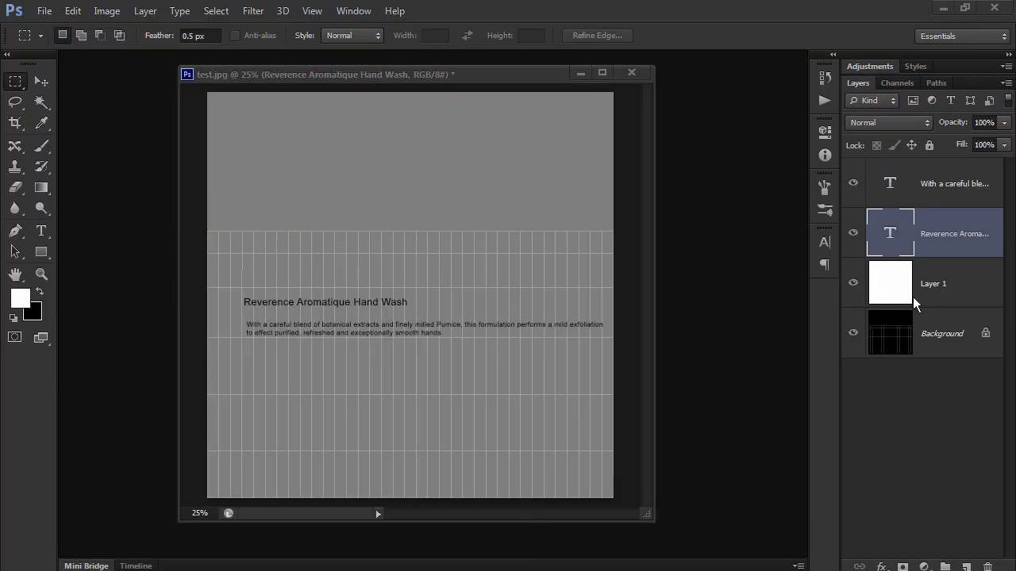
# - Set Layer 1 to full opacity and duplicate the title and description blocks down the page
pyautogui.click(956, 286)
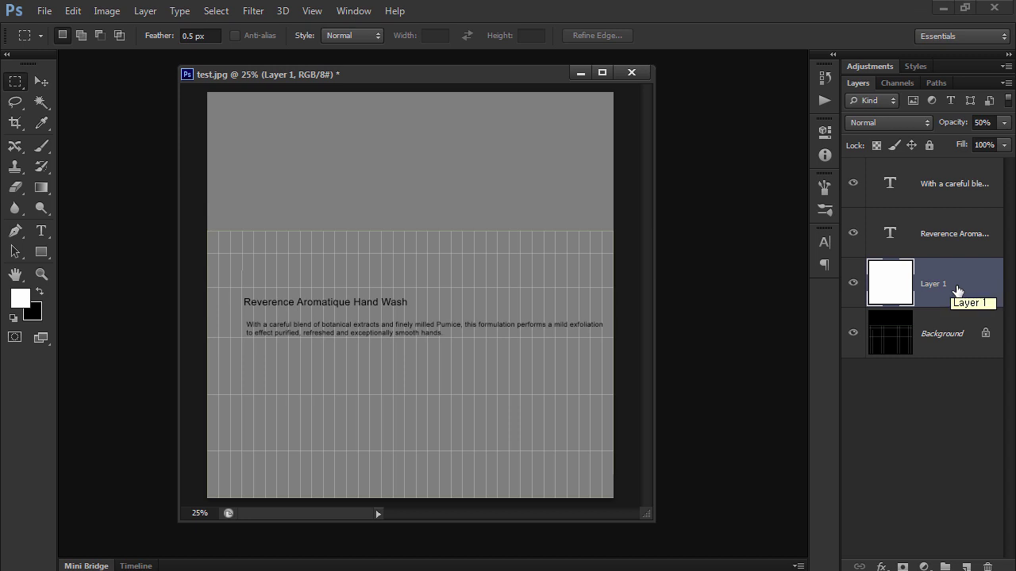
pyautogui.press('0')
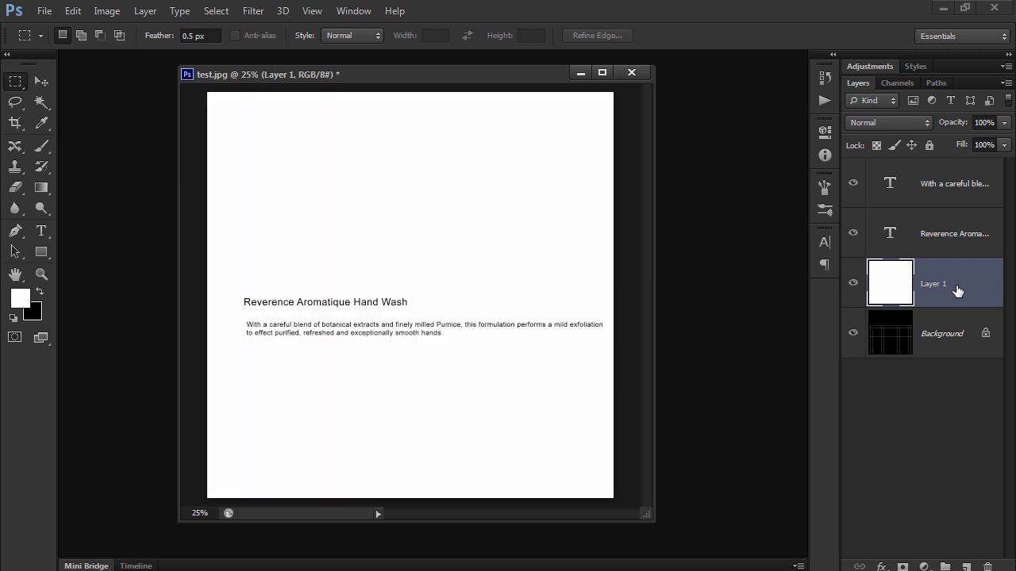
pyautogui.click(934, 251)
pyautogui.click(933, 204)
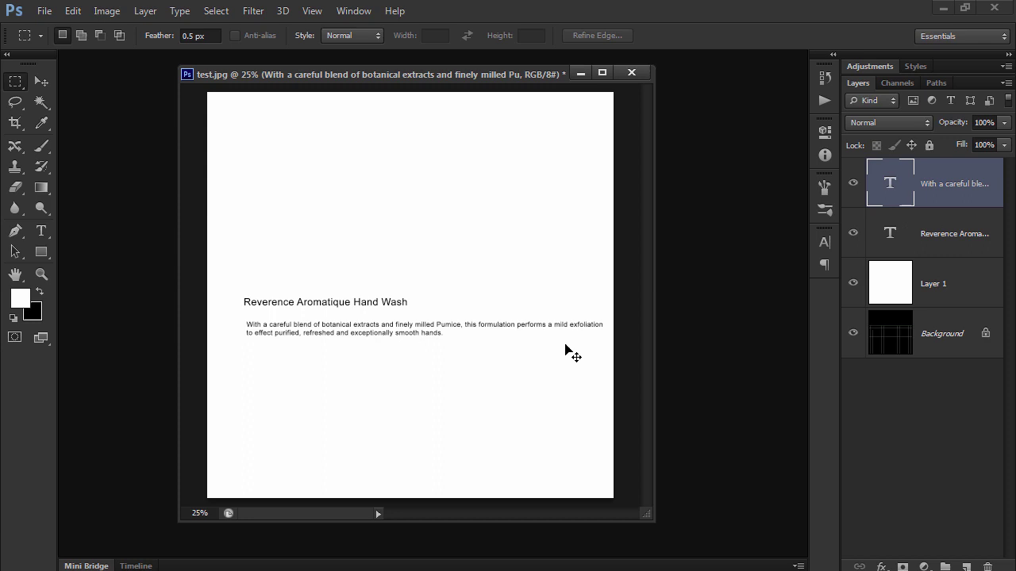
pyautogui.keyDown('shift'); pyautogui.click(965, 242); pyautogui.keyUp('shift')
pyautogui.keyDown('ctrl'); pyautogui.keyDown('alt'); pyautogui.moveTo(338, 325); pyautogui.dragTo(338, 387); pyautogui.keyUp('alt'); pyautogui.keyUp('ctrl')
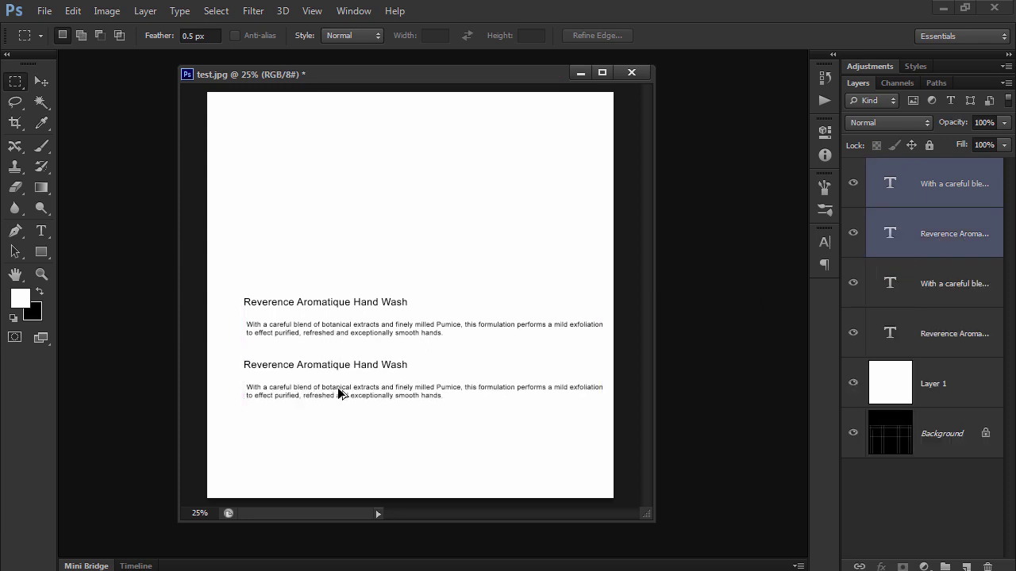
pyautogui.click(955, 234)
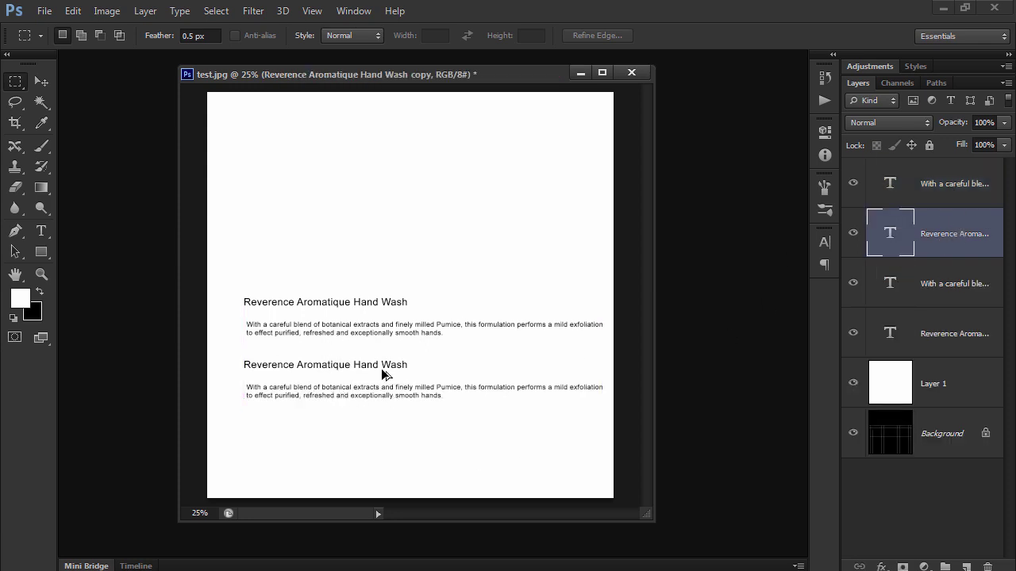
pyautogui.click(910, 172)
pyautogui.keyDown('ctrl'); pyautogui.keyDown('alt'); pyautogui.moveTo(326, 405); pyautogui.dragTo(325, 434); pyautogui.keyUp('alt'); pyautogui.keyUp('ctrl')
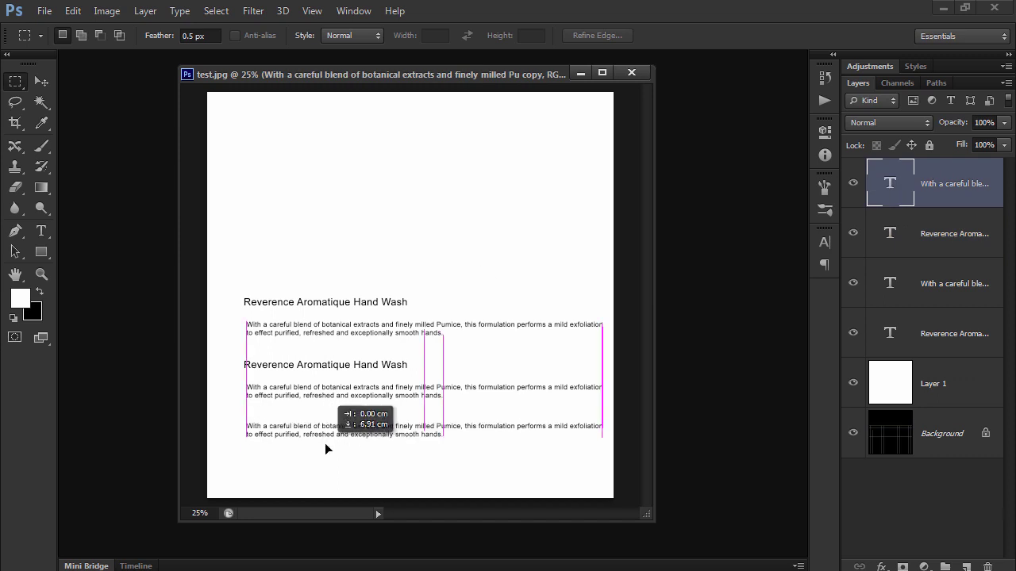
pyautogui.click(964, 234)
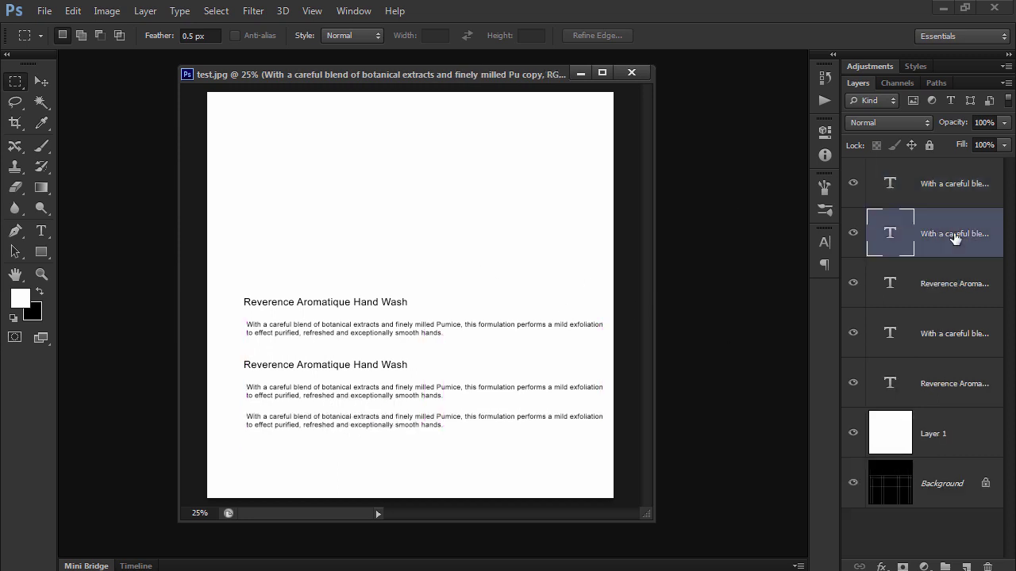
pyautogui.click(952, 283)
pyautogui.keyDown('ctrl'); pyautogui.keyDown('alt'); pyautogui.moveTo(471, 222); pyautogui.dragTo(479, 363); pyautogui.keyUp('alt'); pyautogui.keyUp('ctrl')
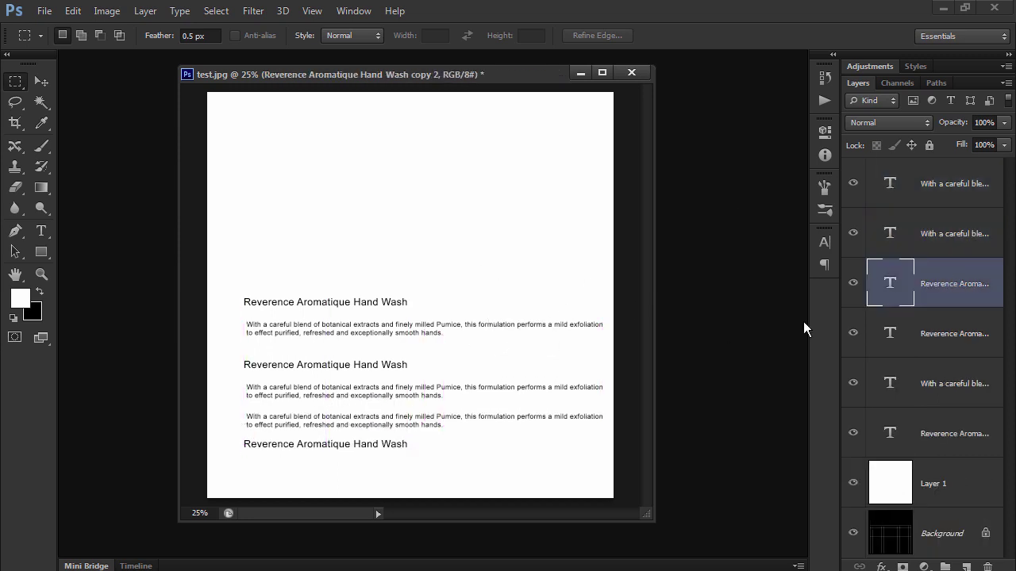
pyautogui.doubleClick(904, 278)
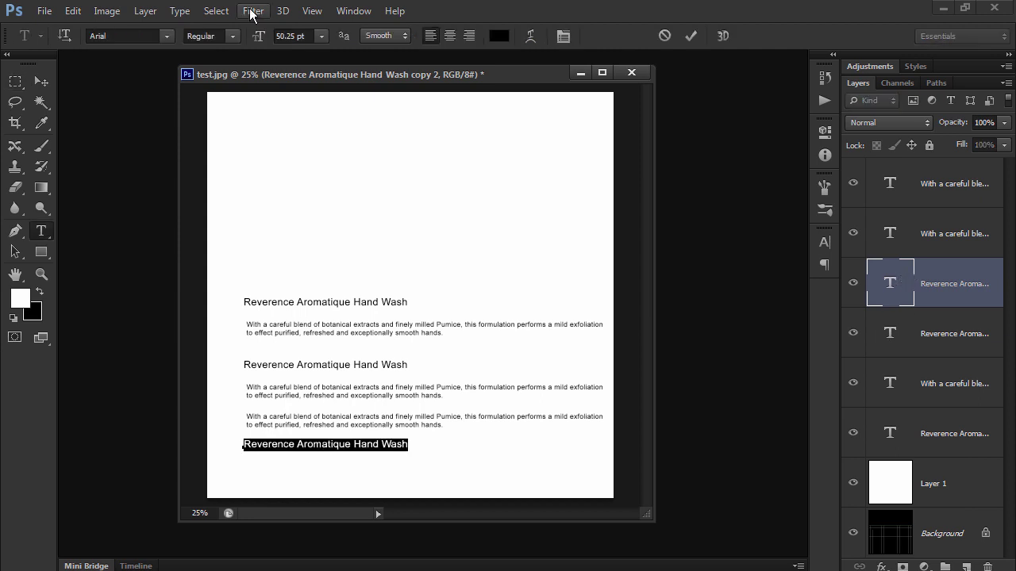
pyautogui.click(322, 36)
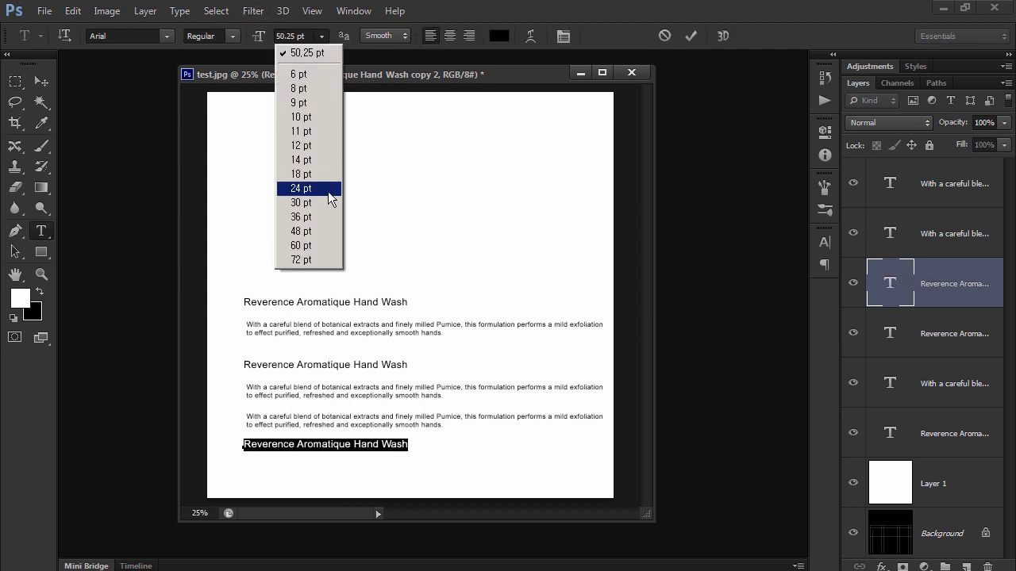
pyautogui.click(302, 189)
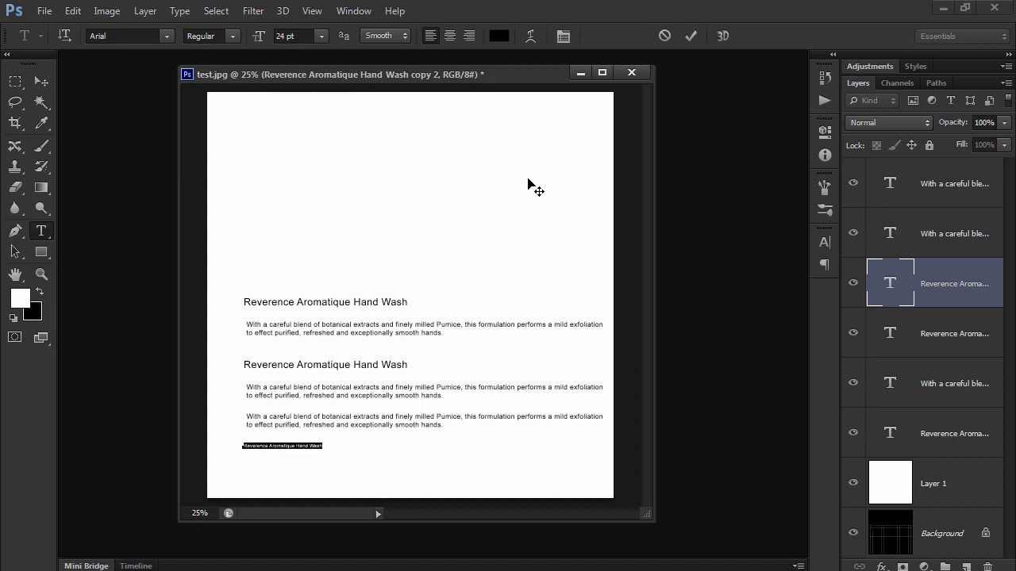
pyautogui.write('Hand')
pyautogui.click(14, 80)
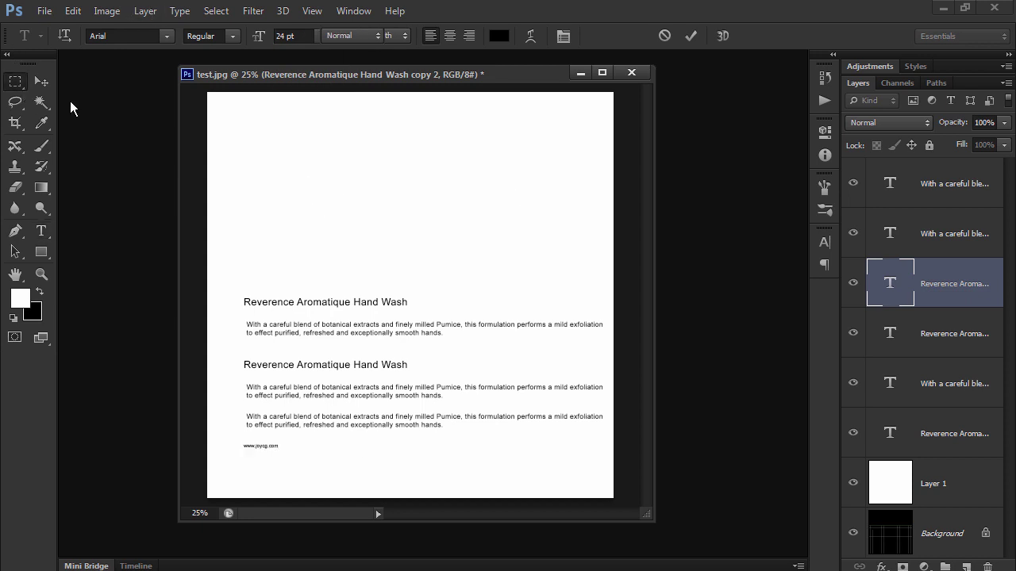
pyautogui.doubleClick(901, 293)
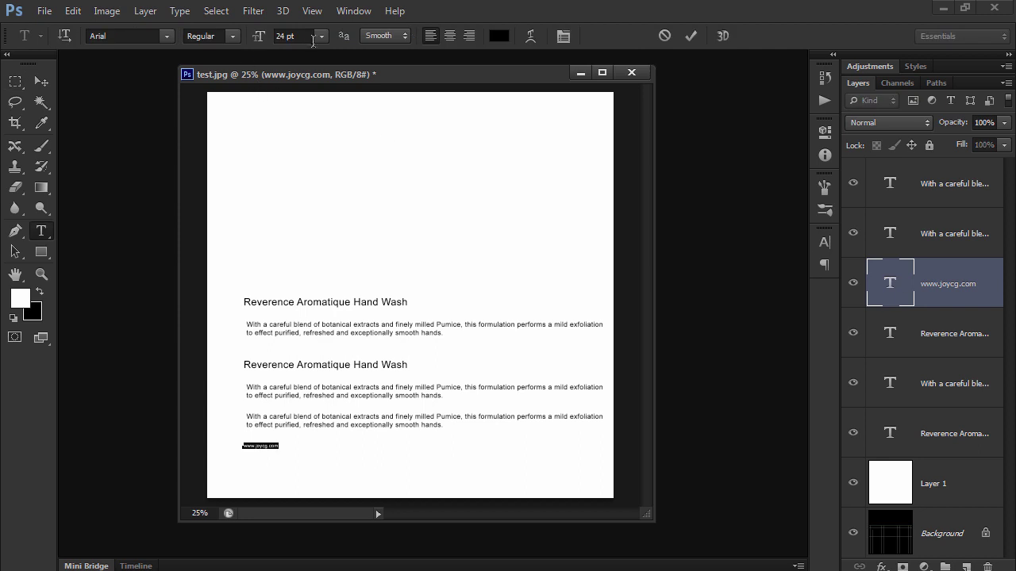
pyautogui.click(321, 36)
pyautogui.click(321, 226)
pyautogui.click(15, 81)
pyautogui.keyDown('ctrl'); pyautogui.moveTo(357, 473); pyautogui.dragTo(362, 475); pyautogui.keyUp('ctrl')
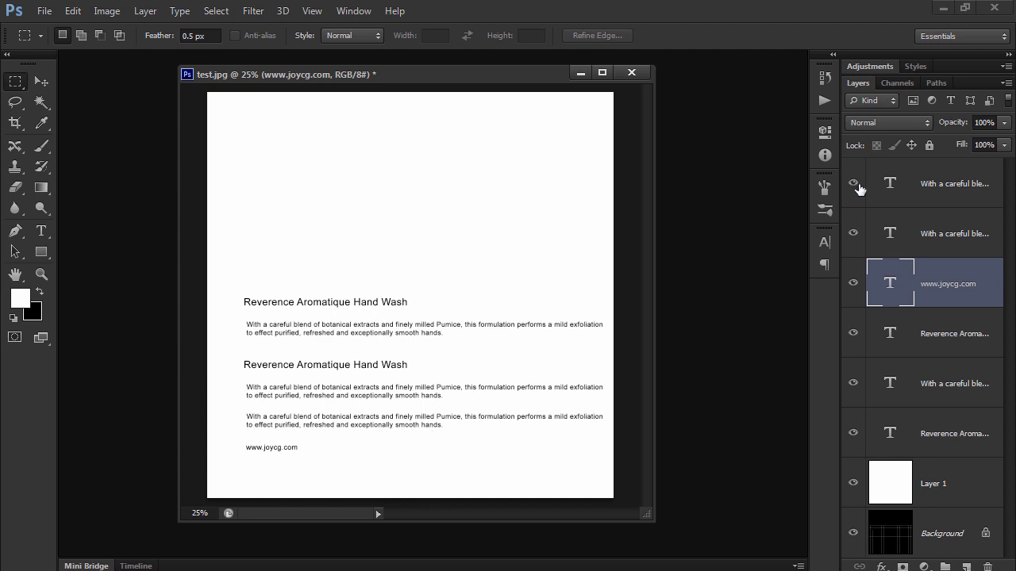
pyautogui.click(854, 483)
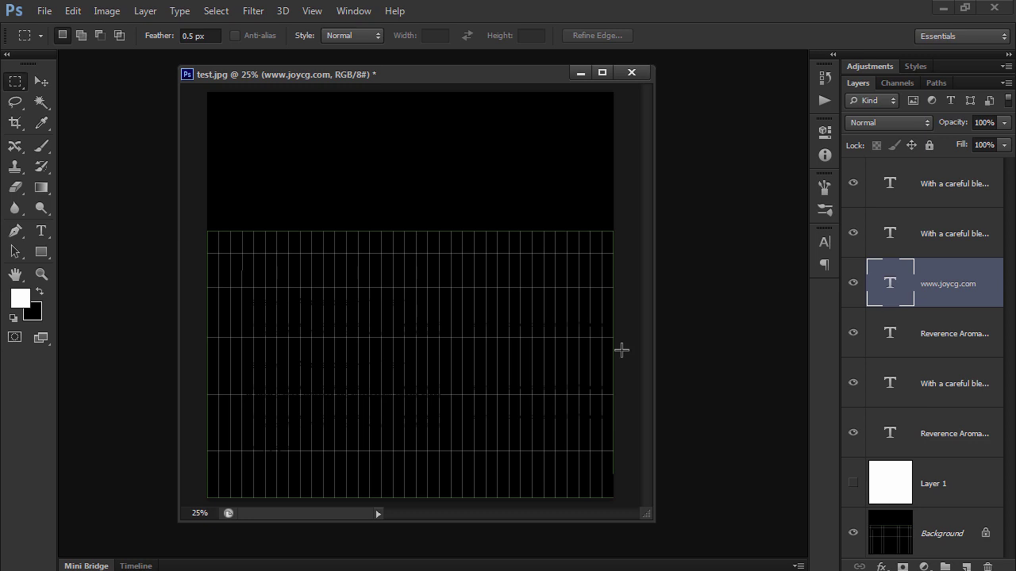
pyautogui.click(860, 484)
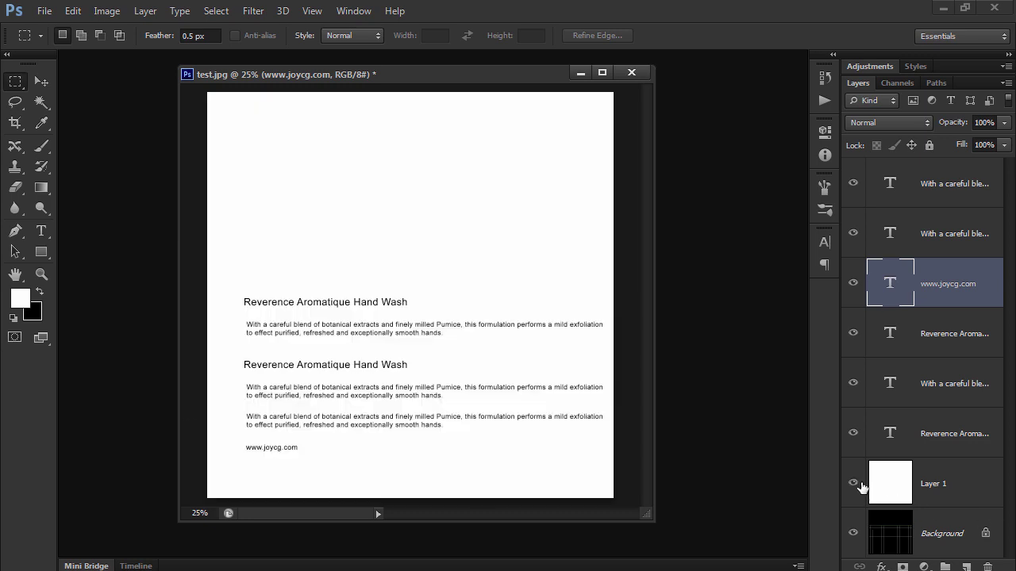
# - Open Aesop-Logo.jpg from the 2week_model_aesop folder
pyautogui.click(975, 487)
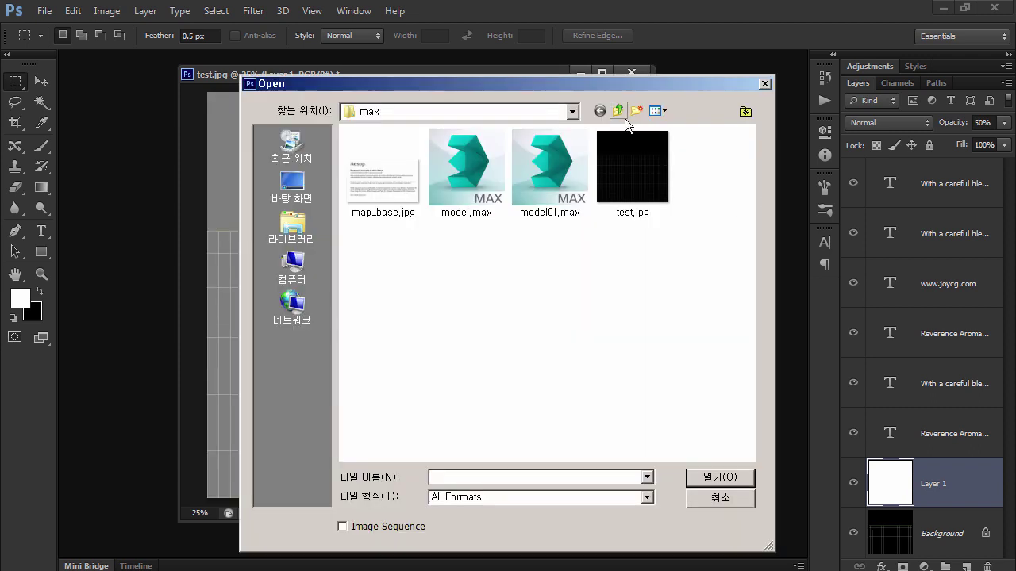
pyautogui.click(618, 110)
pyautogui.scroll(-3, 718, 311)
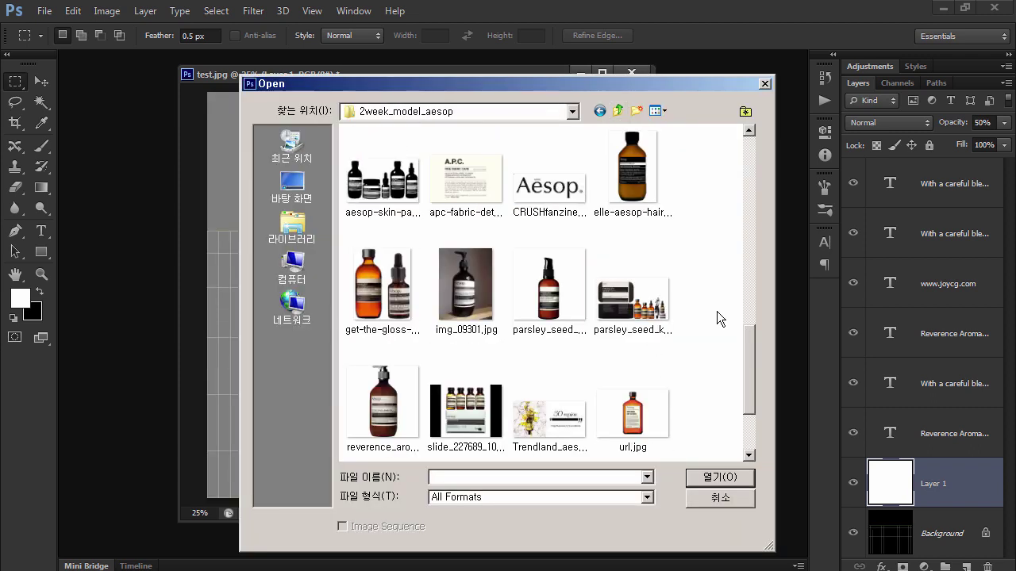
pyautogui.click(544, 220)
pyautogui.scroll(3, 581, 276)
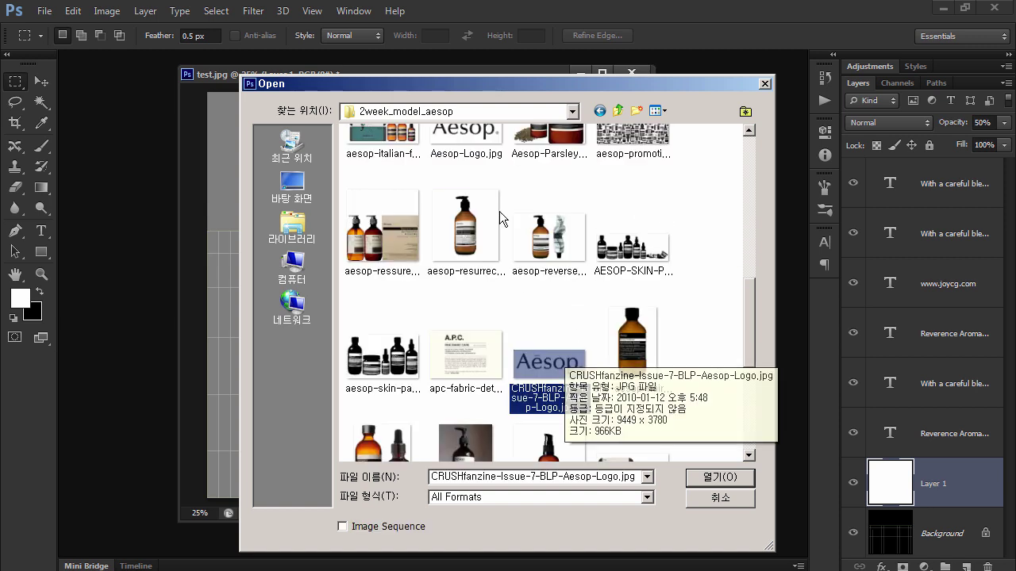
pyautogui.click(472, 154)
pyautogui.scroll(1, 510, 212)
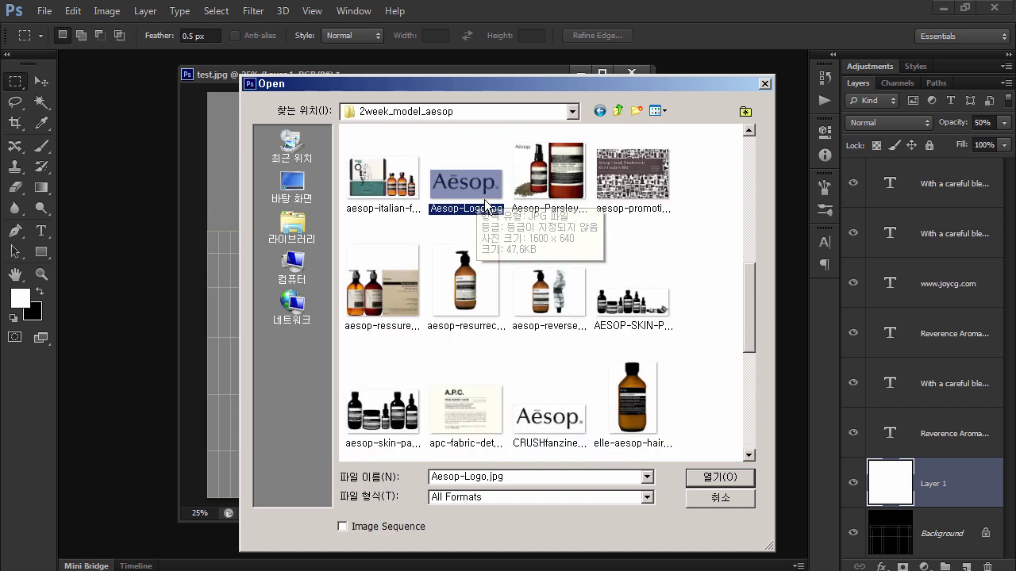
pyautogui.doubleClick(486, 198)
# - Scale the Aesop logo to about 27.6% and drag it into test.jpg above the first heading
pyautogui.moveTo(188, 192); pyautogui.dragTo(806, 425)
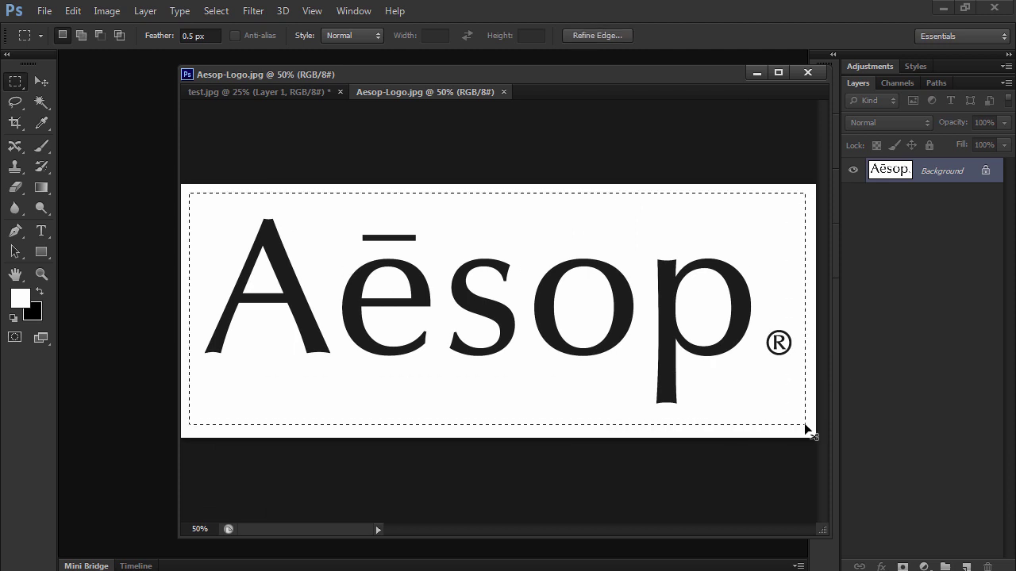
pyautogui.hotkey('ctrl', 't')
pyautogui.moveTo(806, 425); pyautogui.dragTo(358, 255)
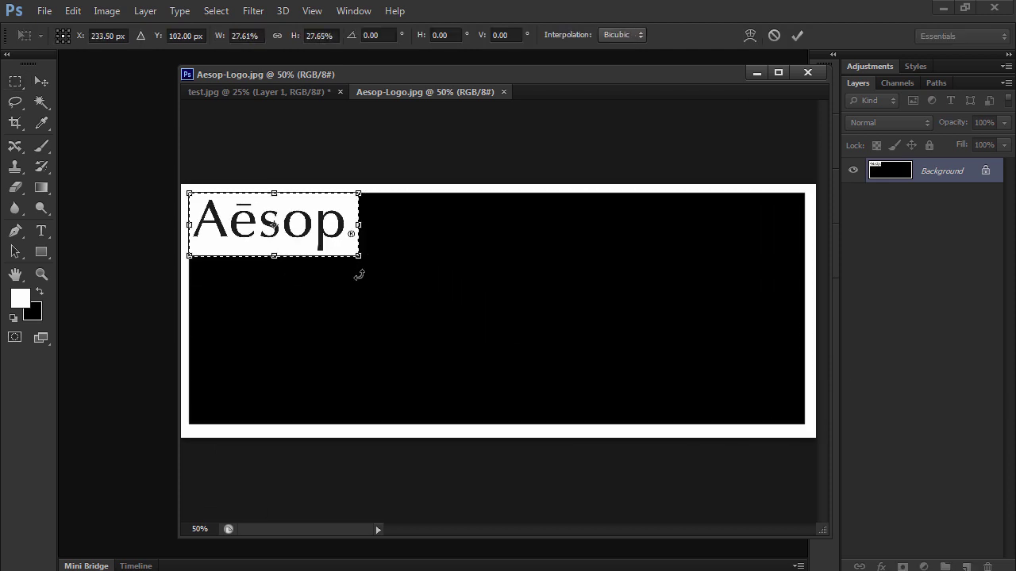
pyautogui.press('Return')
pyautogui.moveTo(397, 100); pyautogui.dragTo(460, 190)
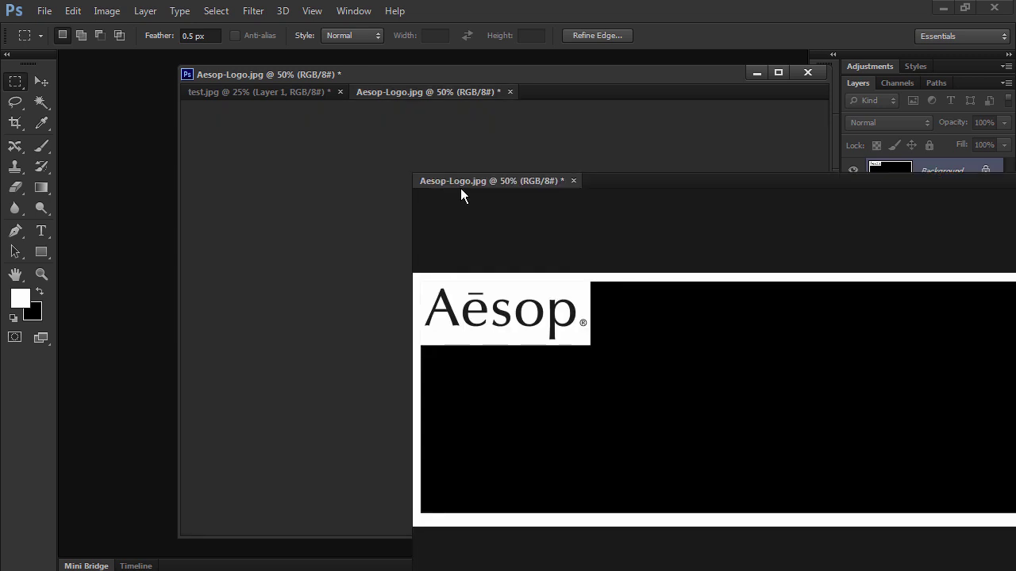
pyautogui.moveTo(473, 305)
pyautogui.keyDown('ctrl'); pyautogui.mouseDown()
pyautogui.moveTo(352, 283)
pyautogui.moveTo(402, 274)
pyautogui.mouseUp(); pyautogui.keyUp('ctrl')
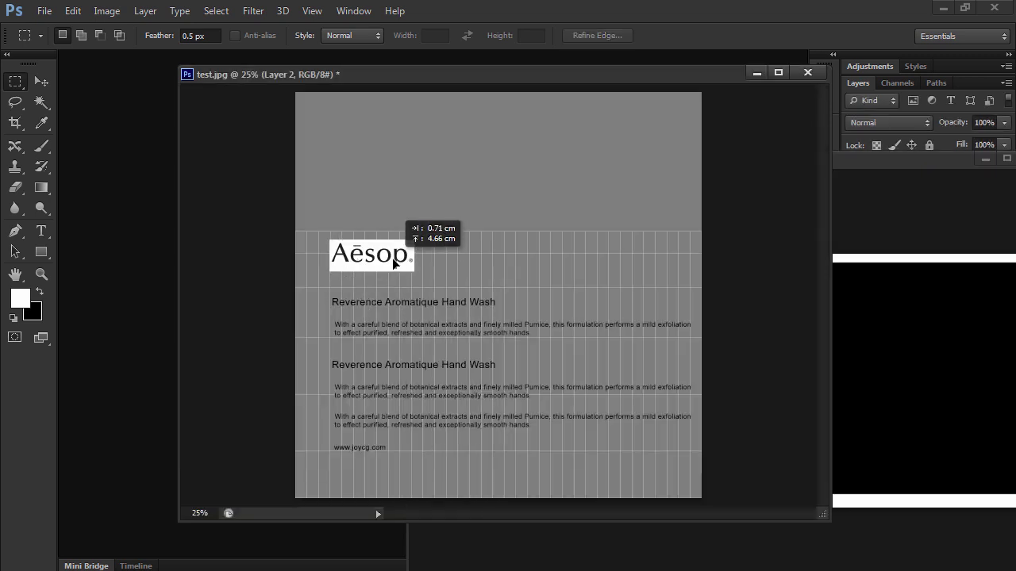
# - Close Aesop-Logo.jpg without saving and return Layer 1 to 100% opacity
pyautogui.hotkey('ctrl', 'alt', 'w')
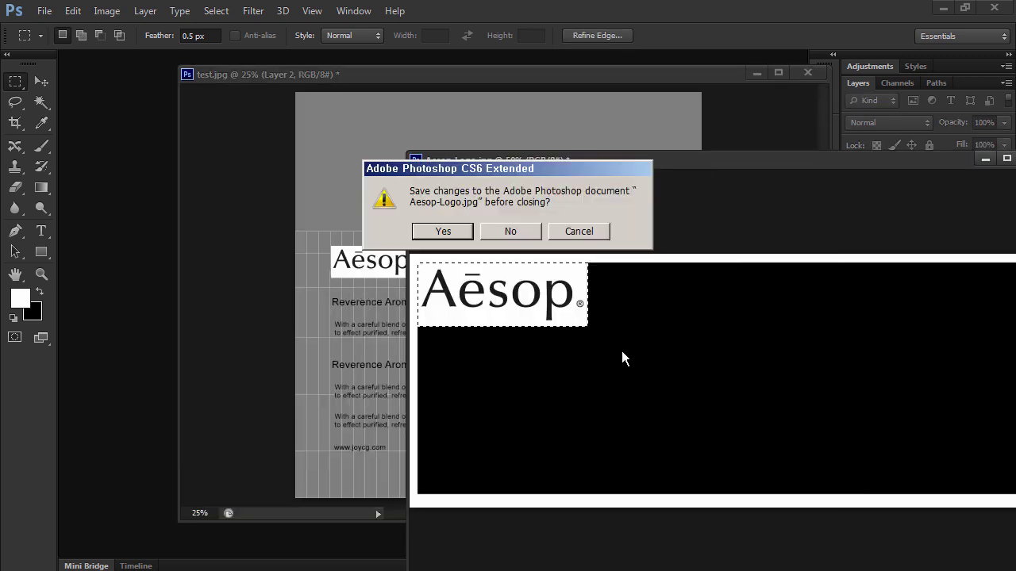
pyautogui.click(524, 233)
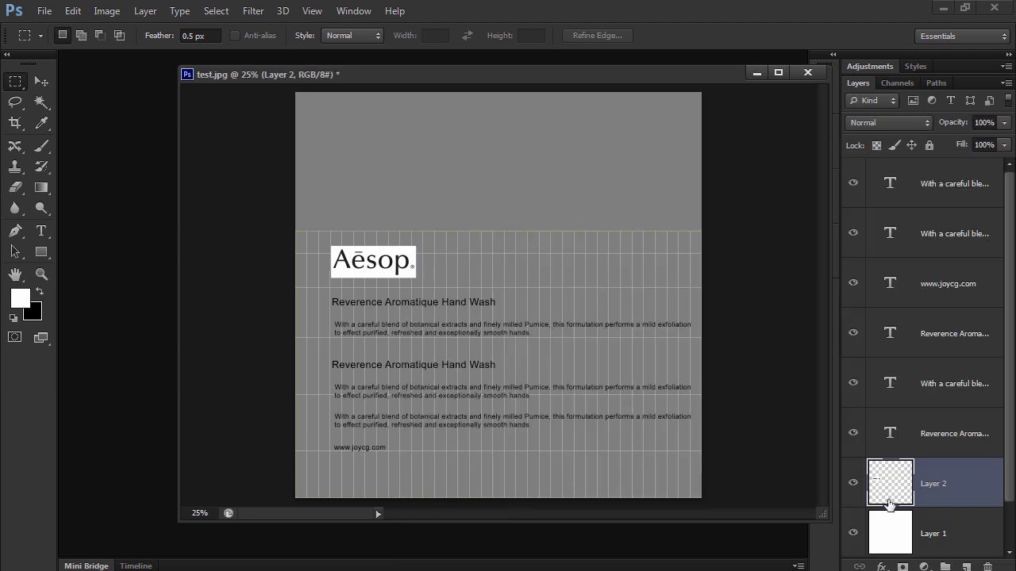
pyautogui.click(935, 537)
pyautogui.press('0')
pyautogui.keyDown('ctrl'); pyautogui.moveTo(463, 271); pyautogui.dragTo(461, 272); pyautogui.keyUp('ctrl')
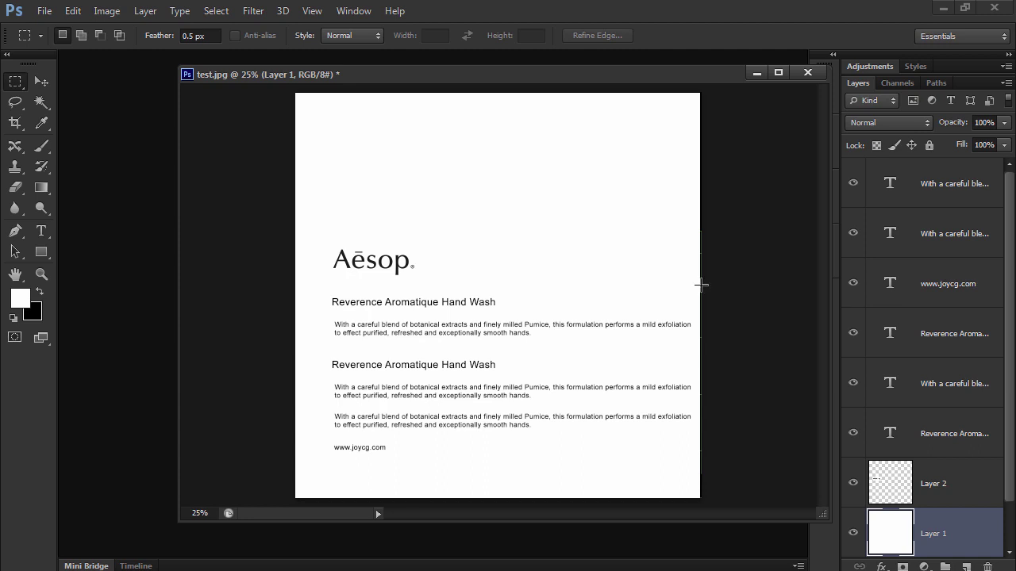
pyautogui.click(990, 181)
pyautogui.scroll(-1, 984, 238)
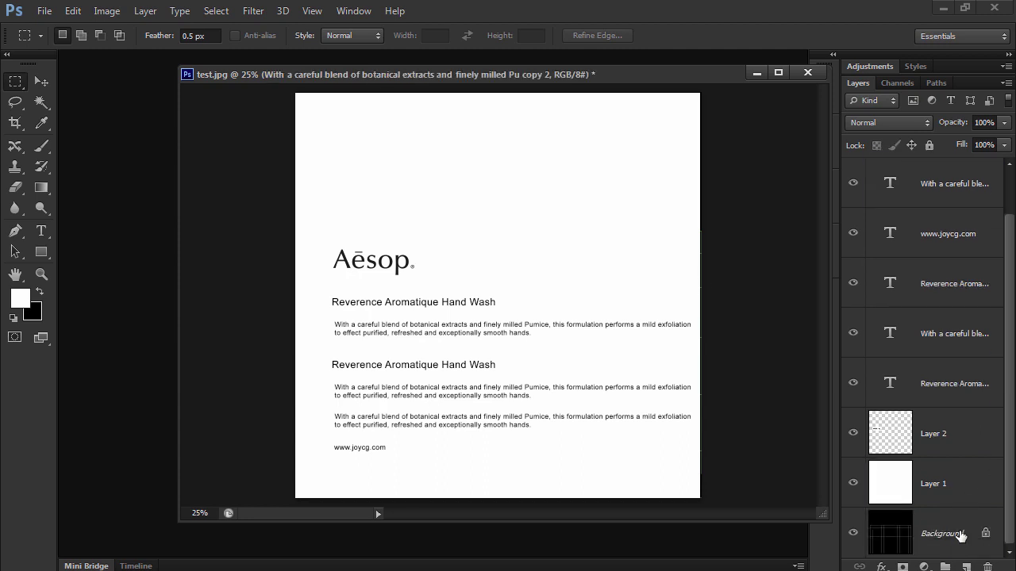
# - Merge every test.jpg layer into one Background layer, marquee the first heading, and return to 3ds Max
pyautogui.keyDown('shift'); pyautogui.click(963, 533); pyautogui.keyUp('shift')
pyautogui.hotkey('ctrl', 'e')
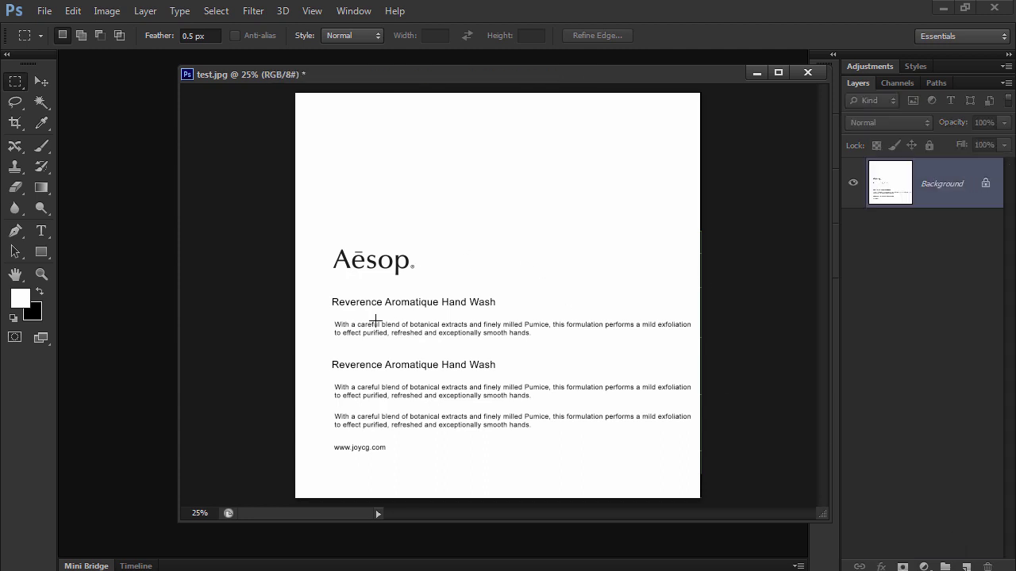
pyautogui.moveTo(328, 291); pyautogui.dragTo(507, 310)
pyautogui.hotkey('alt', 'Tab')
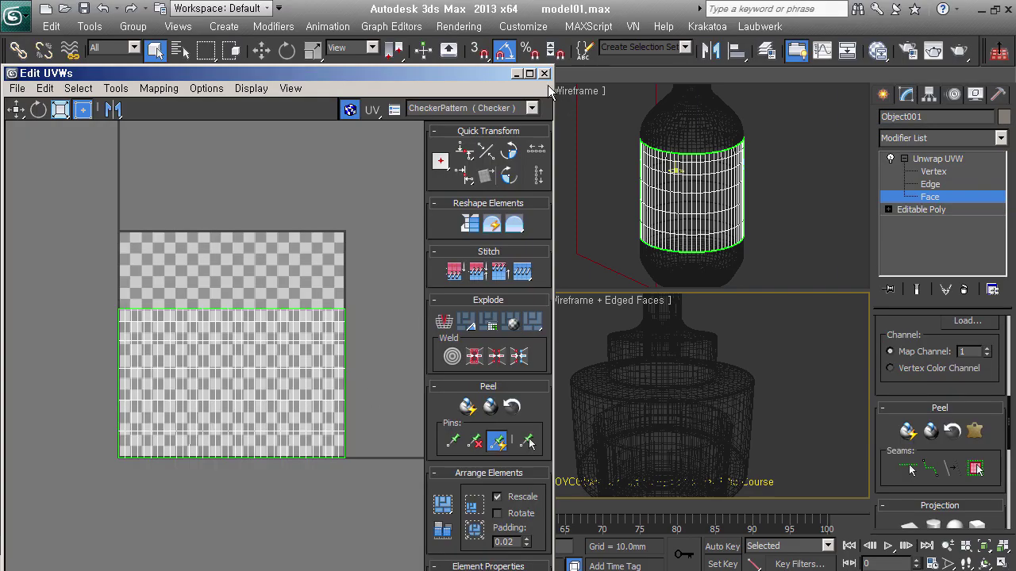
# - Close the Edit UVWs window and undo the Unwrap UVW modifier, leaving only Editable Poly
pyautogui.click(962, 198)
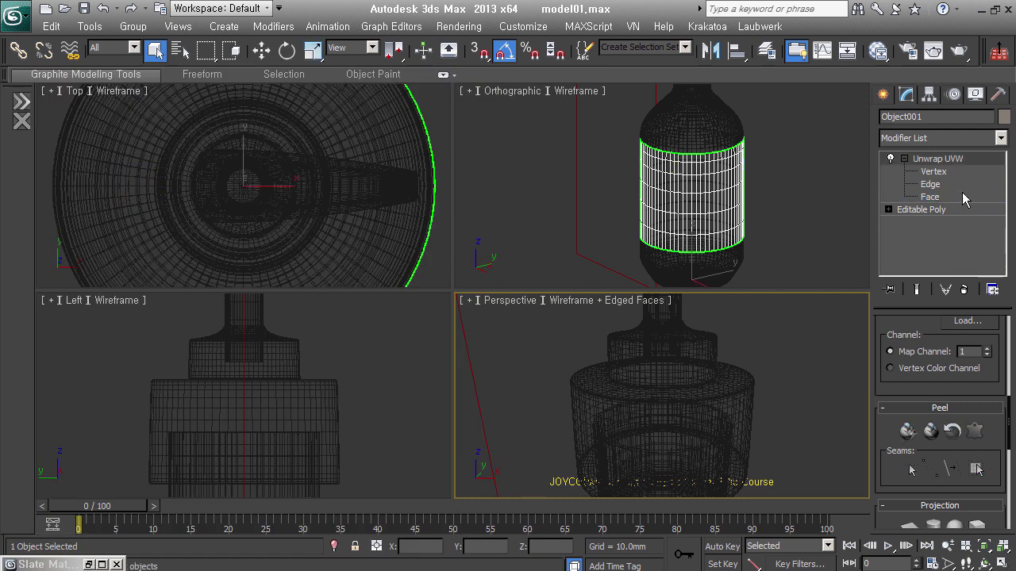
pyautogui.click(708, 267)
pyautogui.hotkey('ctrl', 'z')
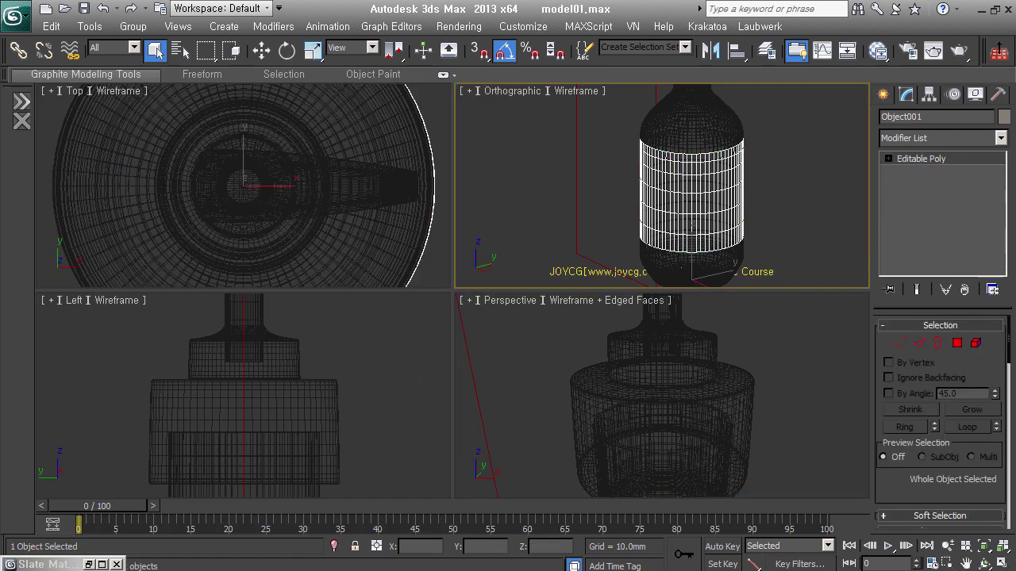
pyautogui.hotkey('alt', 'Tab')
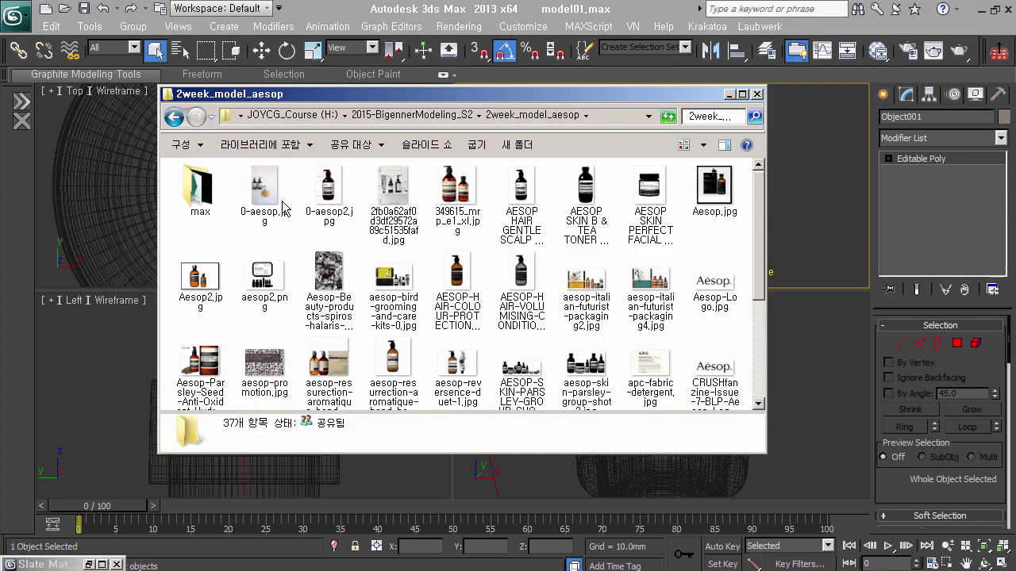
# - View 0-aesop.jpg zoomed in with Picasa Photo Viewer, then close the viewer
pyautogui.doubleClick(293, 195)
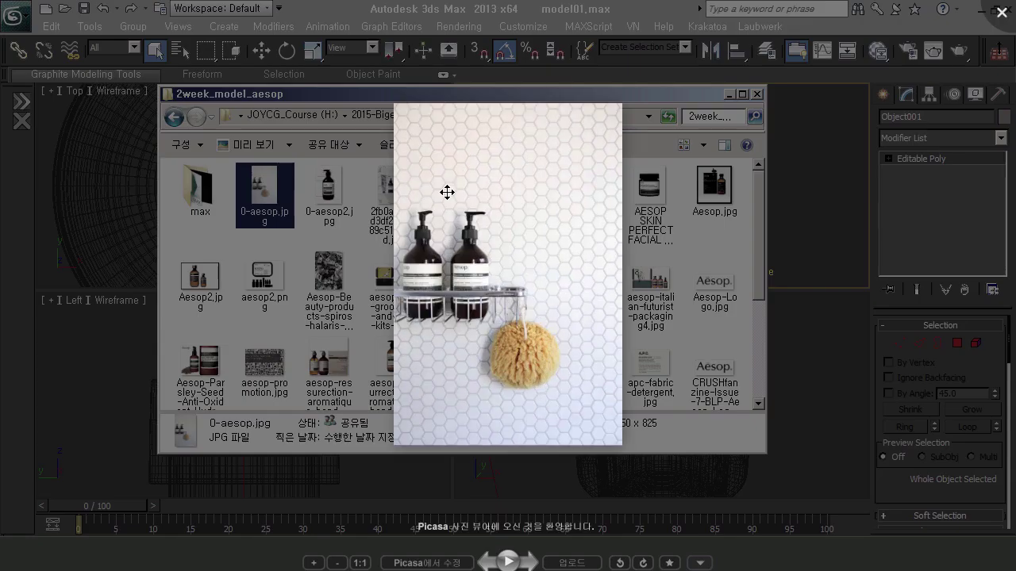
pyautogui.moveTo(492, 317)
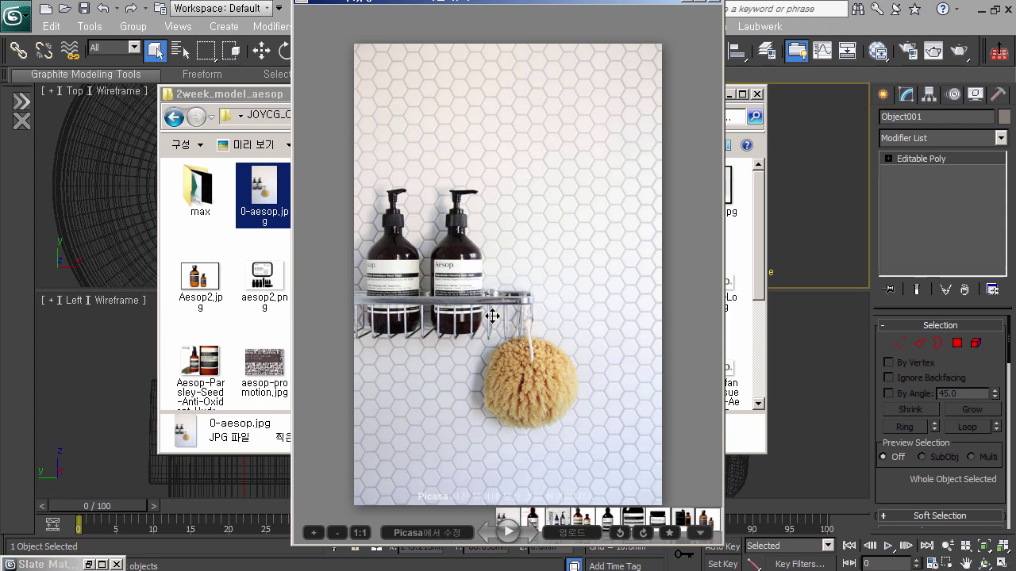
pyautogui.scroll(2, 473, 329)
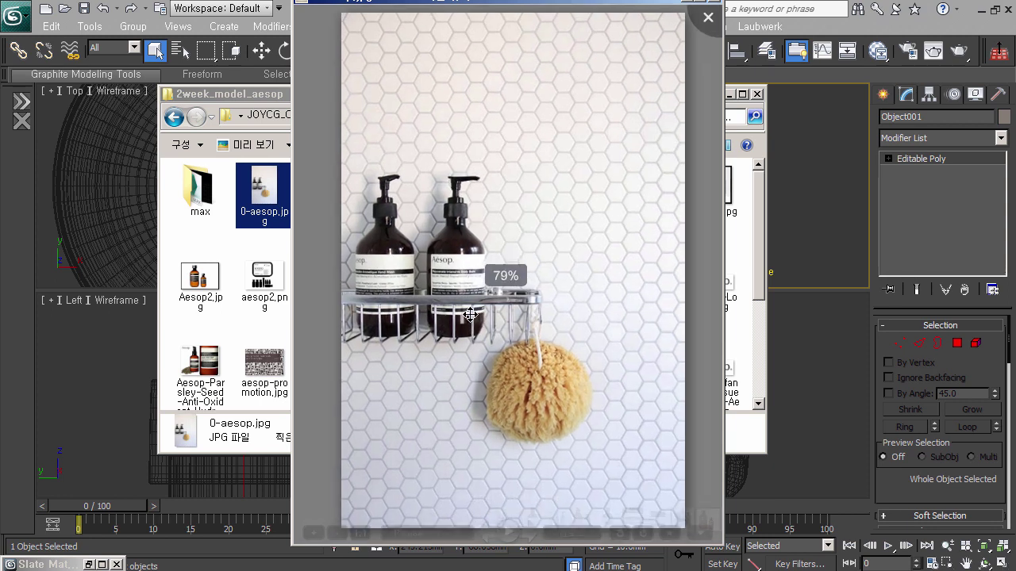
pyautogui.scroll(1, 470, 317)
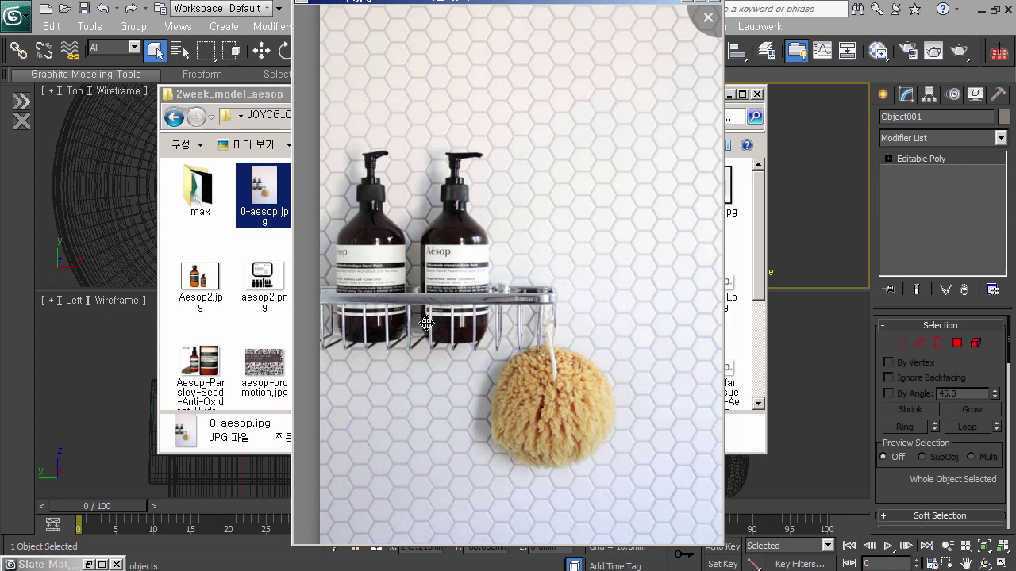
pyautogui.click(708, 18)
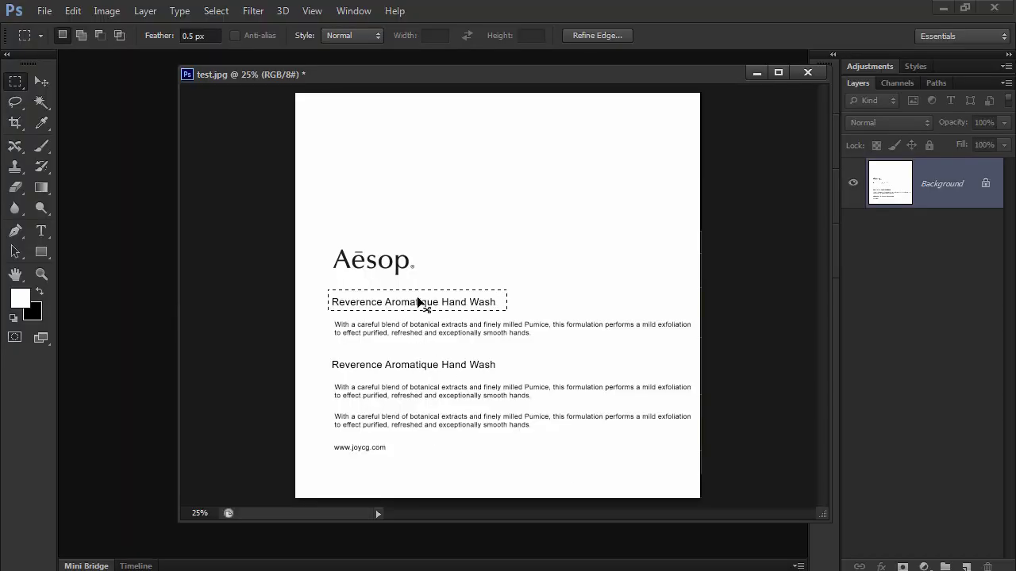
pyautogui.hotkey('ctrl', 'BackSpace')
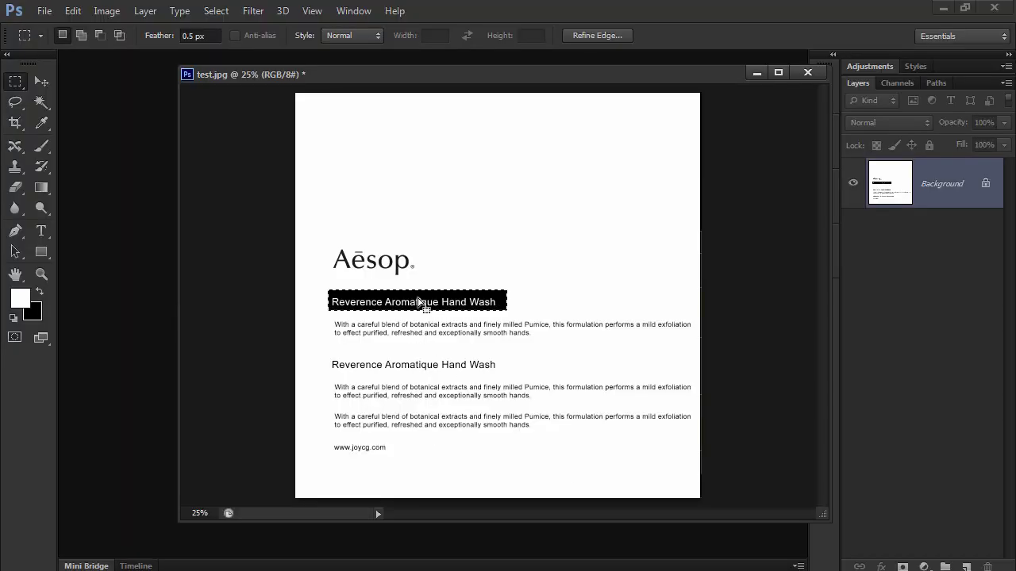
pyautogui.moveTo(327, 379)
pyautogui.mouseDown()
pyautogui.moveTo(705, 412)
pyautogui.moveTo(696, 408)
pyautogui.mouseUp()
pyautogui.hotkey('ctrl', 'BackSpace')
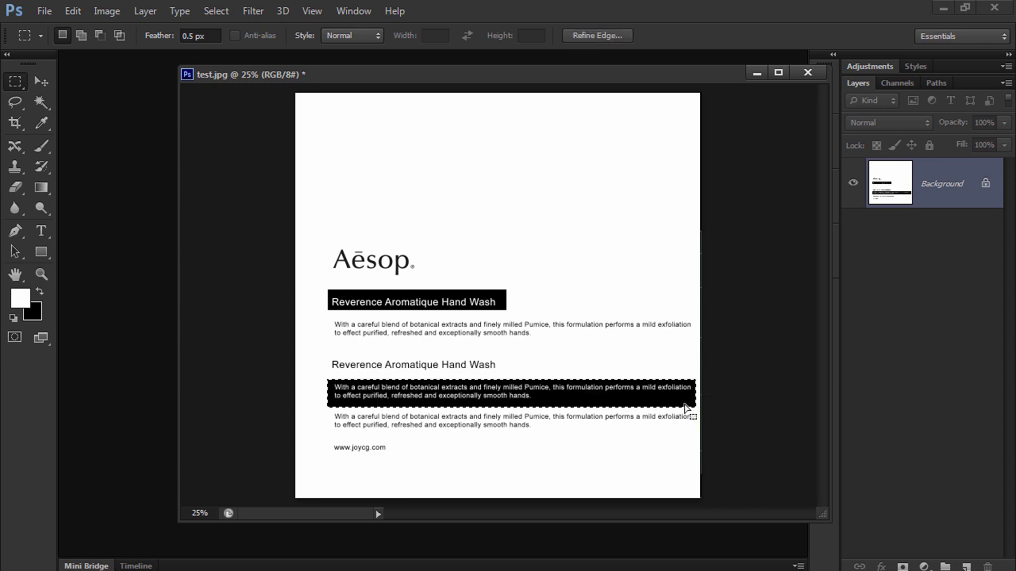
pyautogui.moveTo(336, 448); pyautogui.dragTo(580, 465)
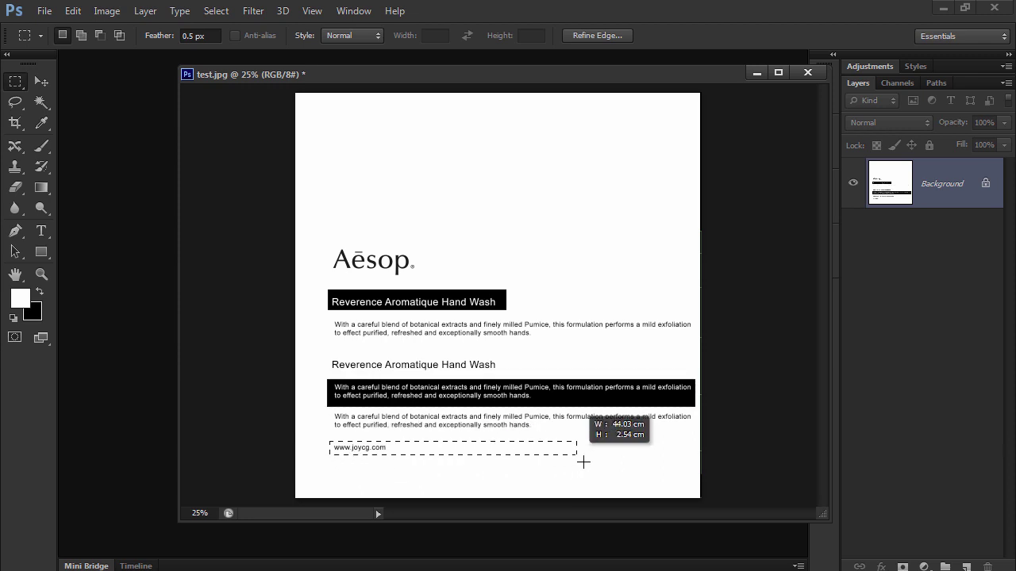
pyautogui.moveTo(580, 464); pyautogui.dragTo(577, 456)
pyautogui.hotkey('ctrl', 'BackSpace')
pyautogui.hotkey('ctrl', 'd')
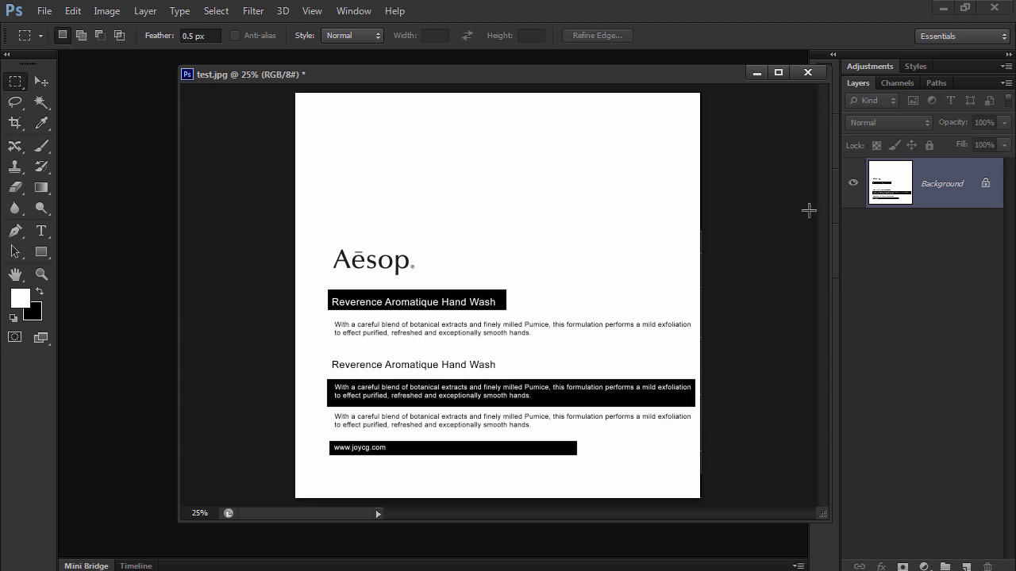
# - Shift the label content left, paint the right-edge strips white, and save test.jpg
pyautogui.moveTo(307, 231); pyautogui.dragTo(732, 503)
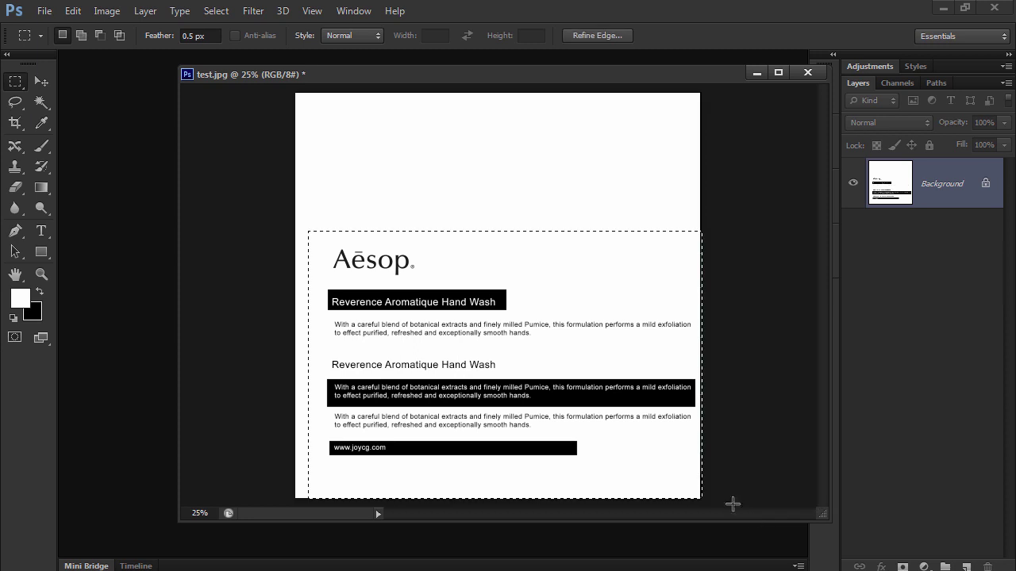
pyautogui.keyDown('ctrl'); pyautogui.moveTo(636, 457); pyautogui.dragTo(626, 458); pyautogui.keyUp('ctrl')
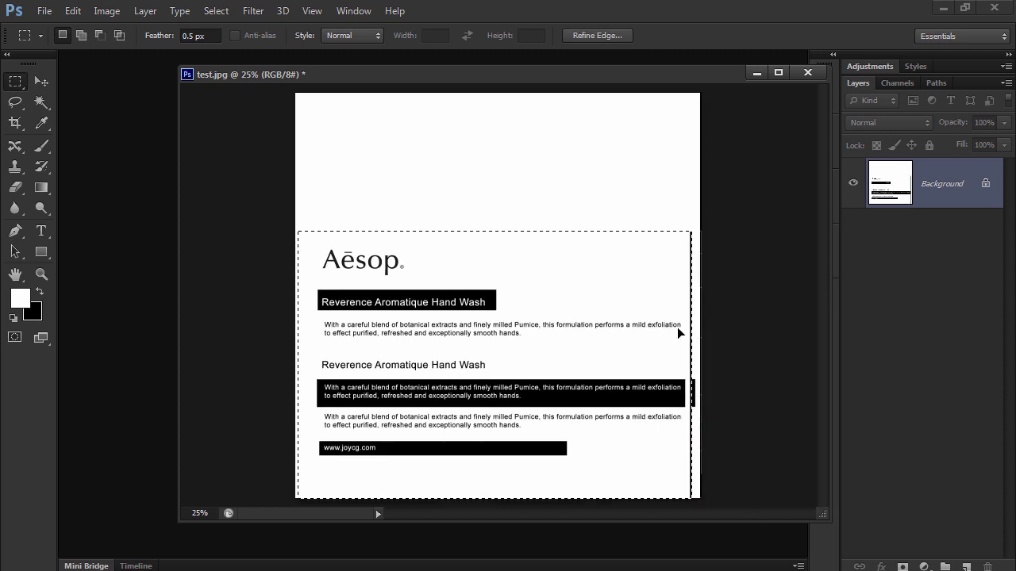
pyautogui.moveTo(685, 217); pyautogui.dragTo(714, 512)
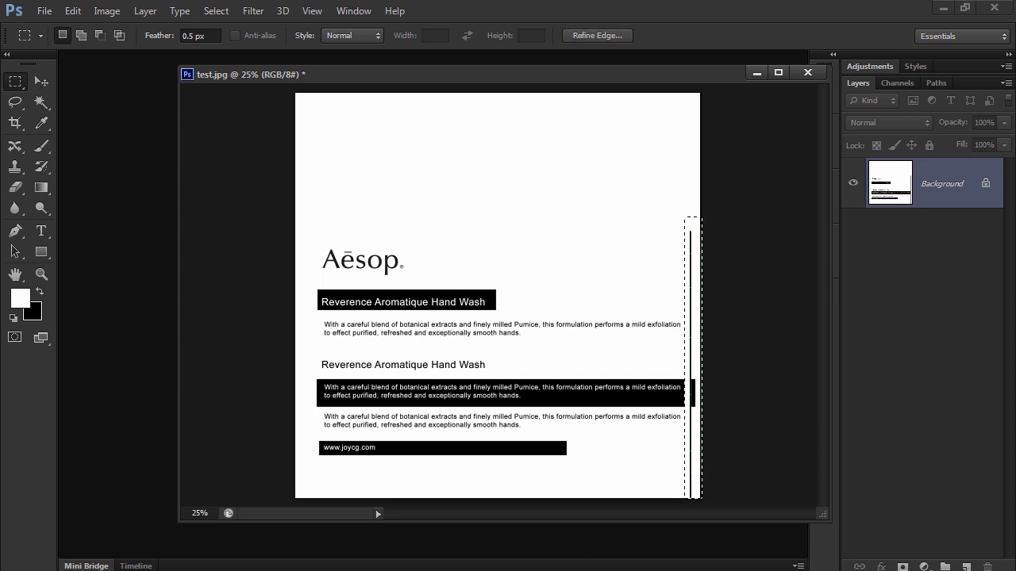
pyautogui.hotkey('alt', 'BackSpace')
pyautogui.hotkey('ctrl', 'd')
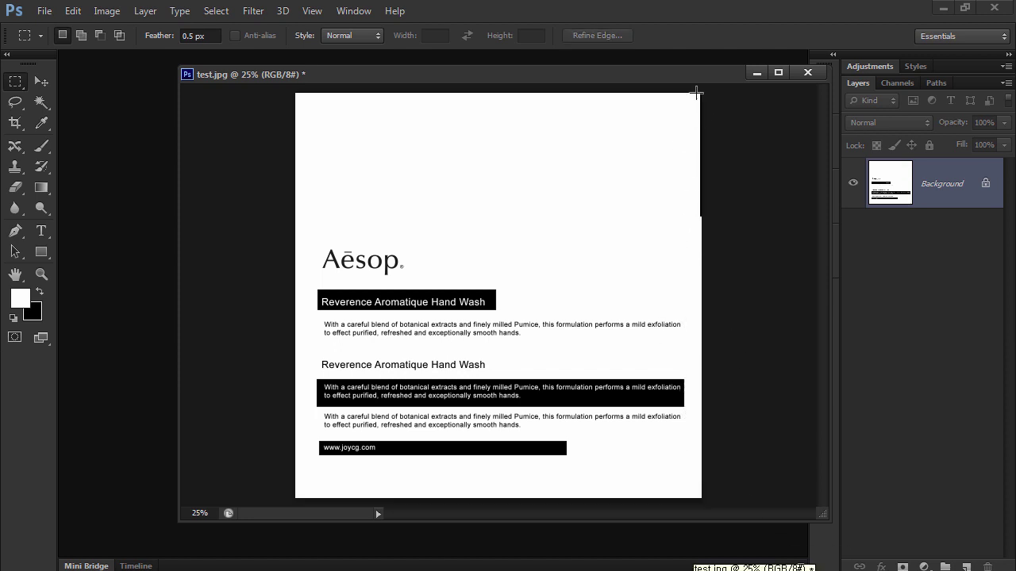
pyautogui.moveTo(695, 94); pyautogui.dragTo(802, 335)
pyautogui.hotkey('alt', 'BackSpace')
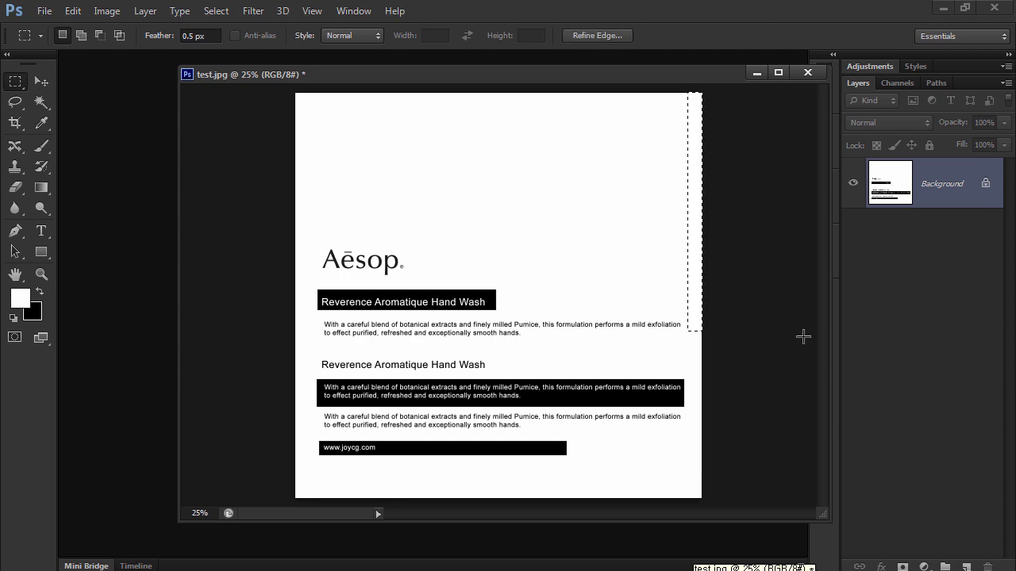
pyautogui.hotkey('ctrl', 'd')
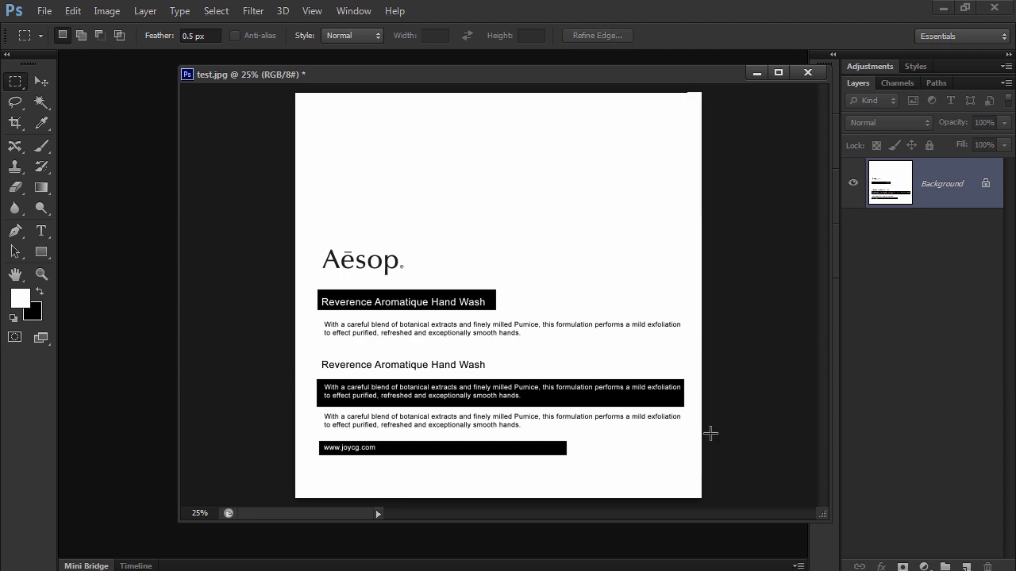
pyautogui.hotkey('ctrl', 's')
# - Close test.jpg and Photoshop, close the image folder, and deselect the label polygons
pyautogui.click(764, 243)
pyautogui.click(808, 73)
pyautogui.click(943, 7)
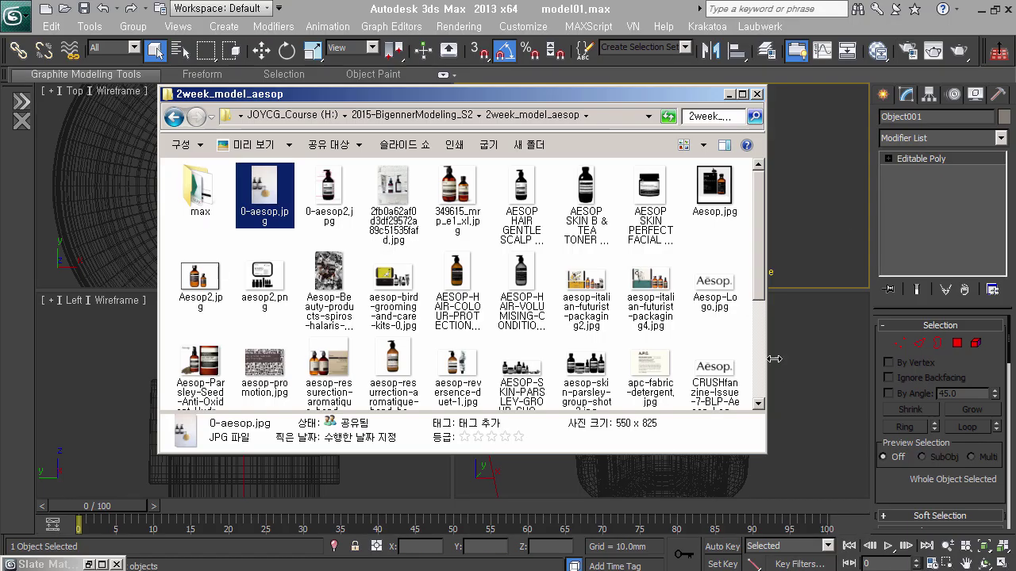
pyautogui.click(757, 94)
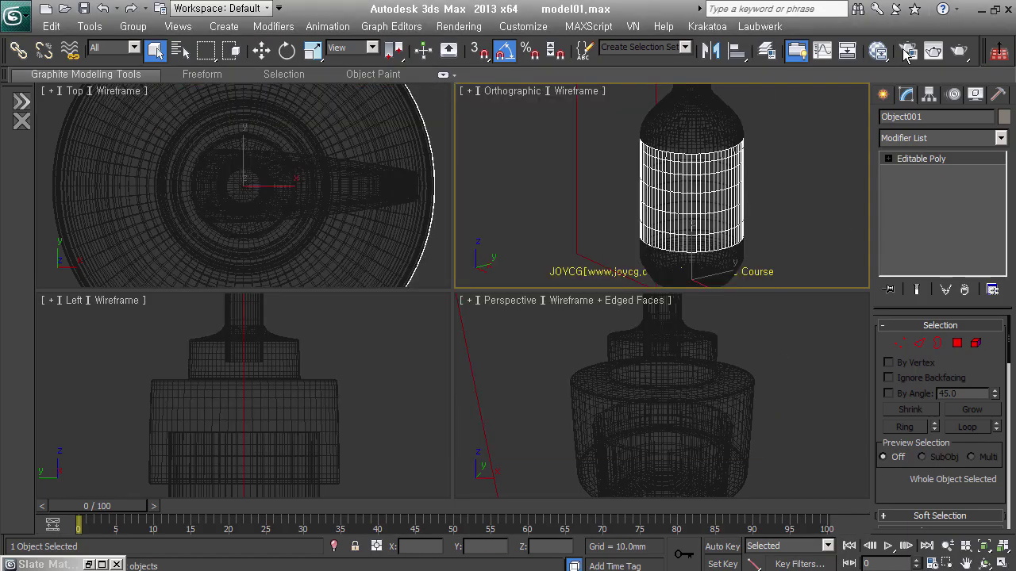
pyautogui.click(778, 185)
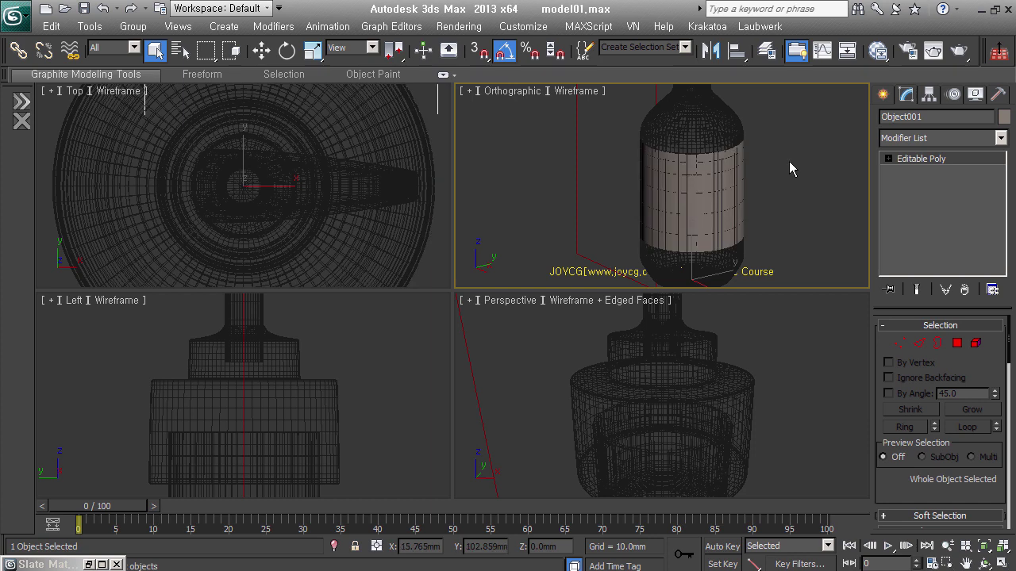
# - In the Slate Material Editor, add the VP material from the JOYCG_V-rayMaterial_set1 library
pyautogui.click(881, 52)
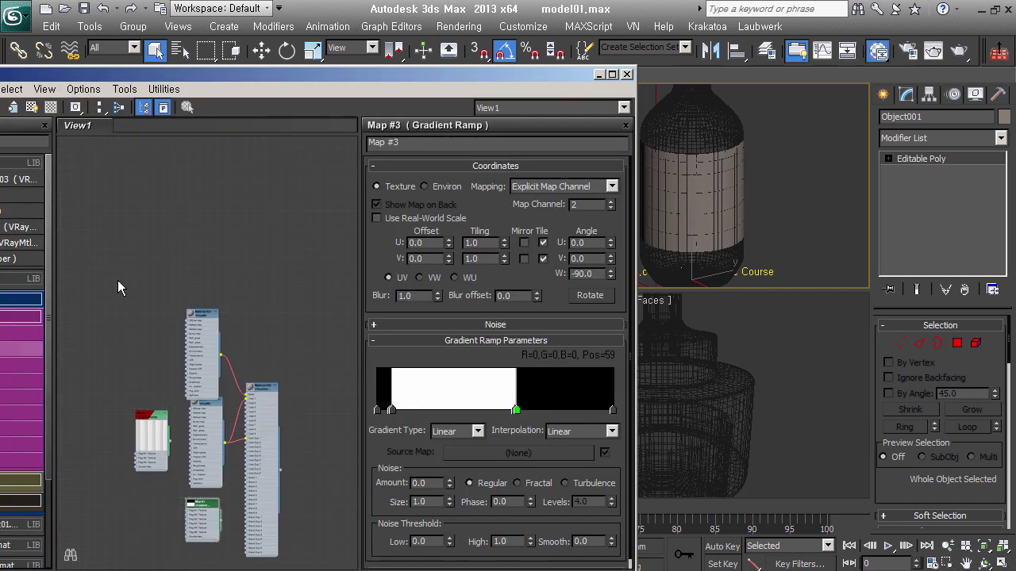
pyautogui.moveTo(159, 74); pyautogui.dragTo(304, 54)
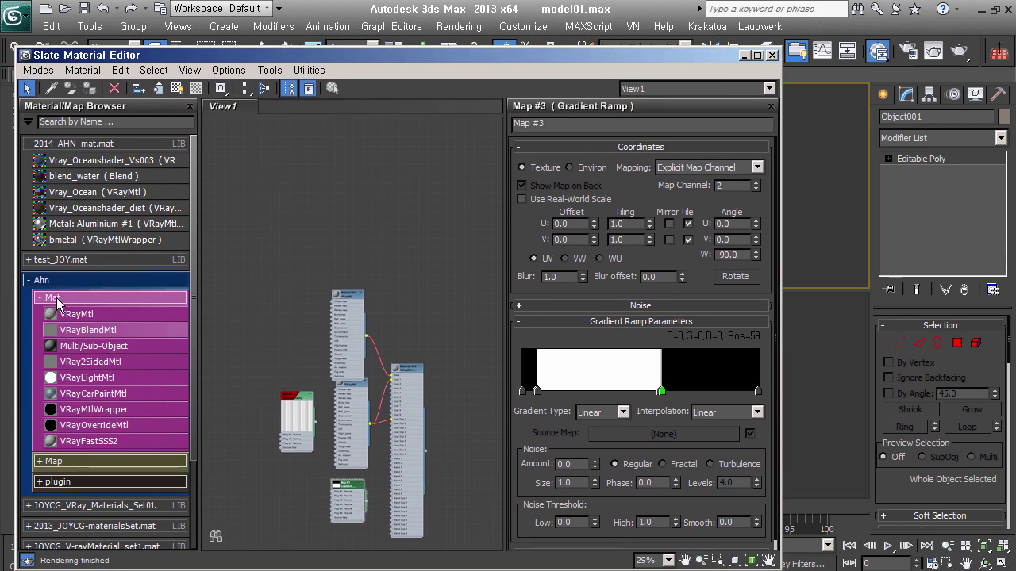
pyautogui.click(62, 298)
pyautogui.click(64, 282)
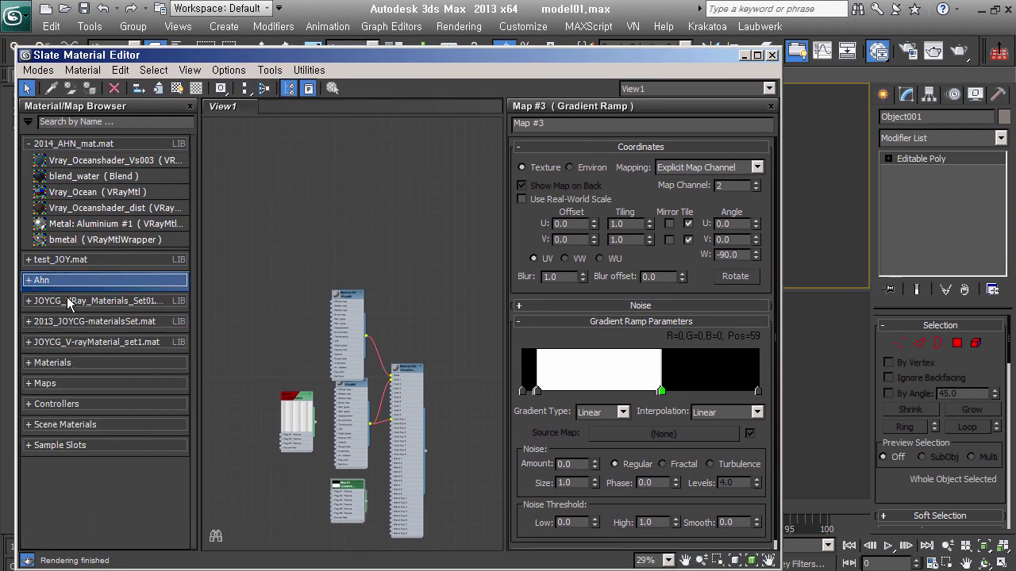
pyautogui.click(86, 342)
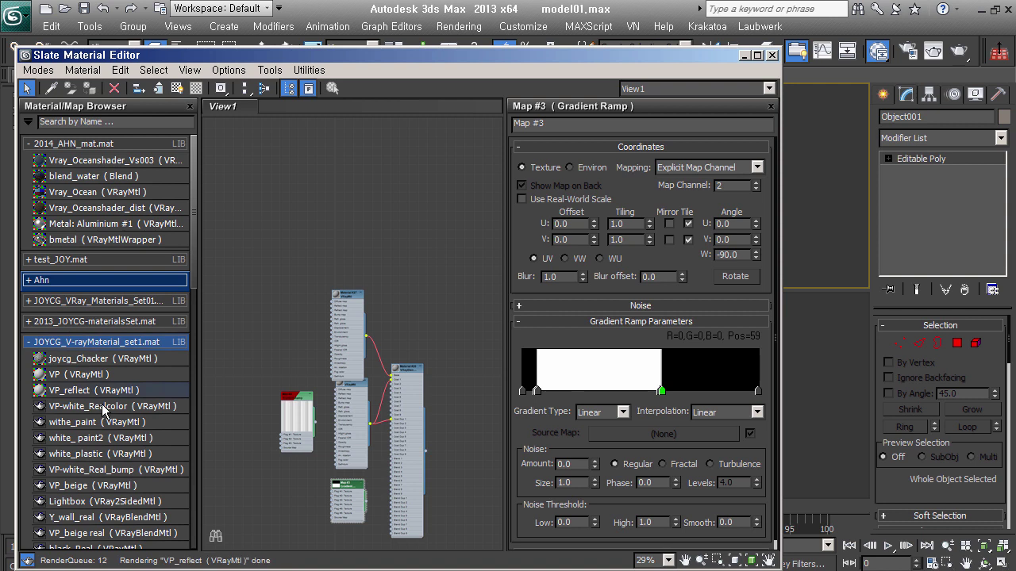
pyautogui.moveTo(80, 374); pyautogui.dragTo(388, 200)
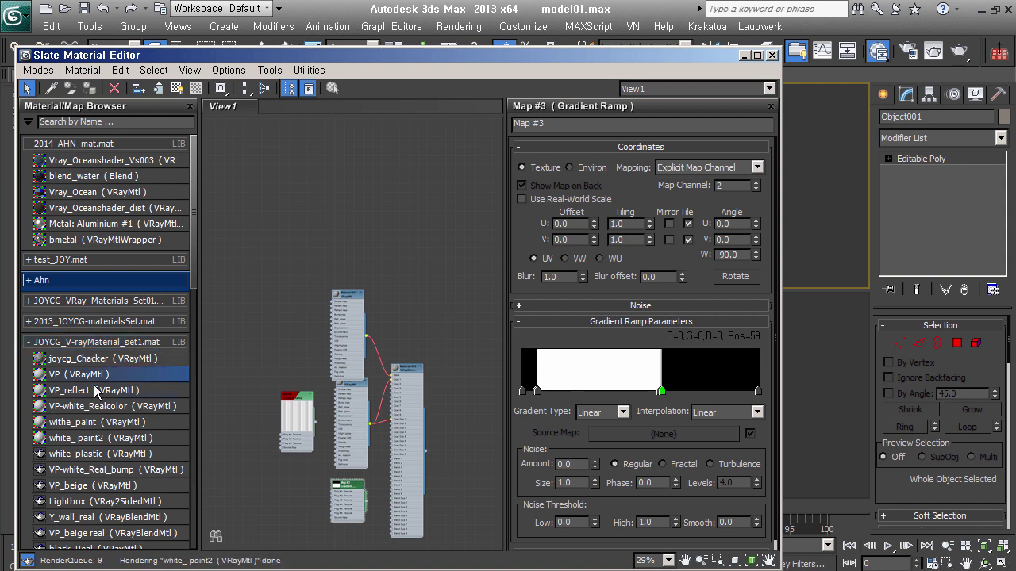
pyautogui.click(80, 342)
pyautogui.scroll(2, 363, 245)
pyautogui.scroll(3, 358, 214)
# - Add a Bitmap map node loading test.jpg from the aesop max folder
pyautogui.click(294, 234)
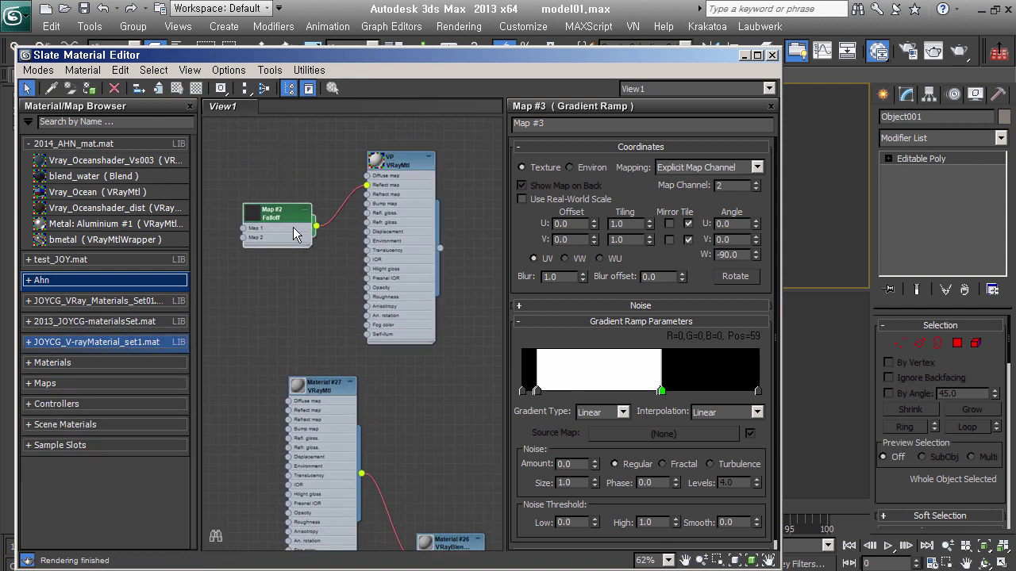
pyautogui.moveTo(294, 234); pyautogui.dragTo(289, 230)
pyautogui.click(42, 281)
pyautogui.click(54, 319)
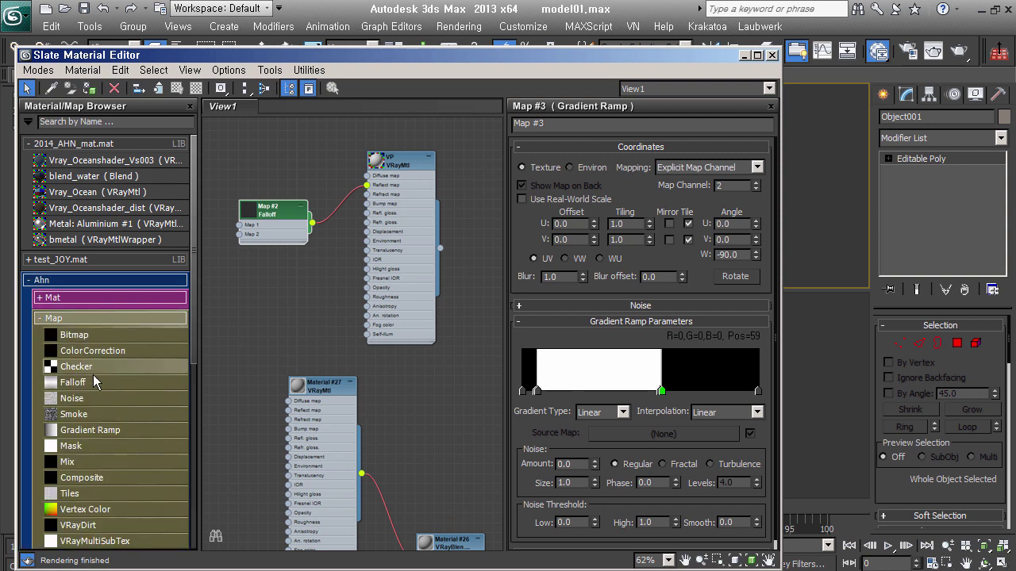
pyautogui.moveTo(74, 335); pyautogui.dragTo(292, 167)
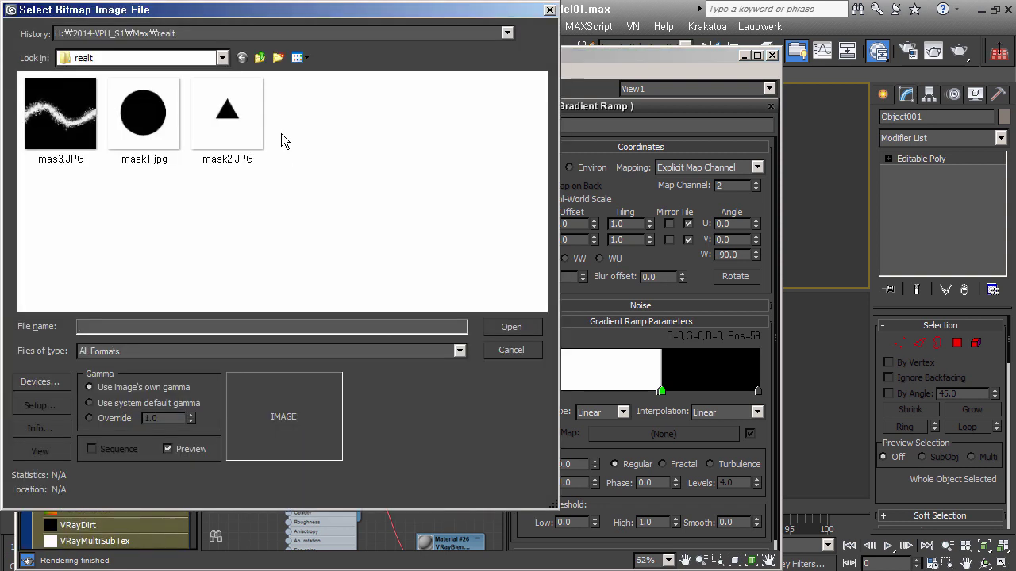
pyautogui.click(239, 32)
pyautogui.click(238, 39)
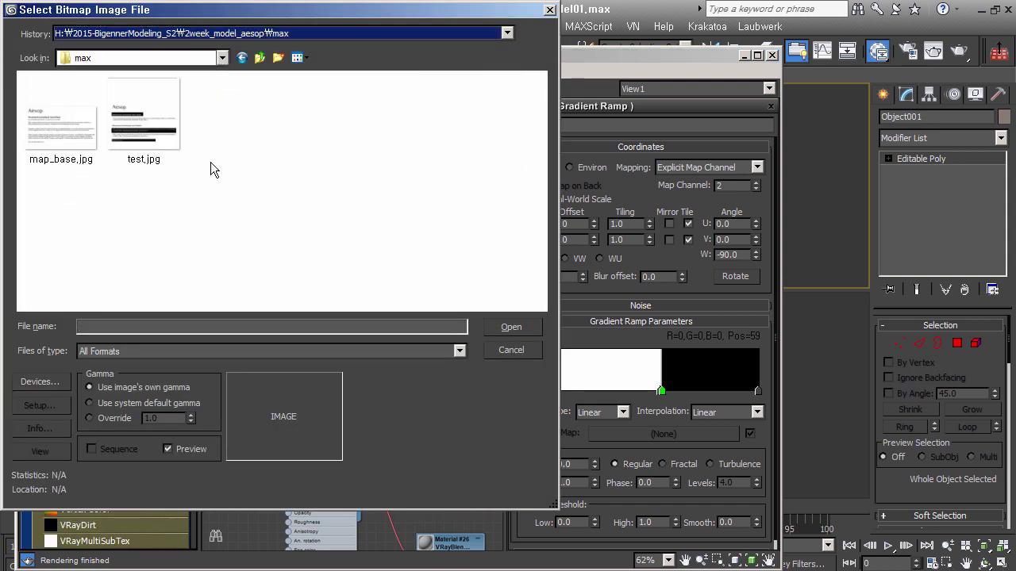
pyautogui.doubleClick(161, 134)
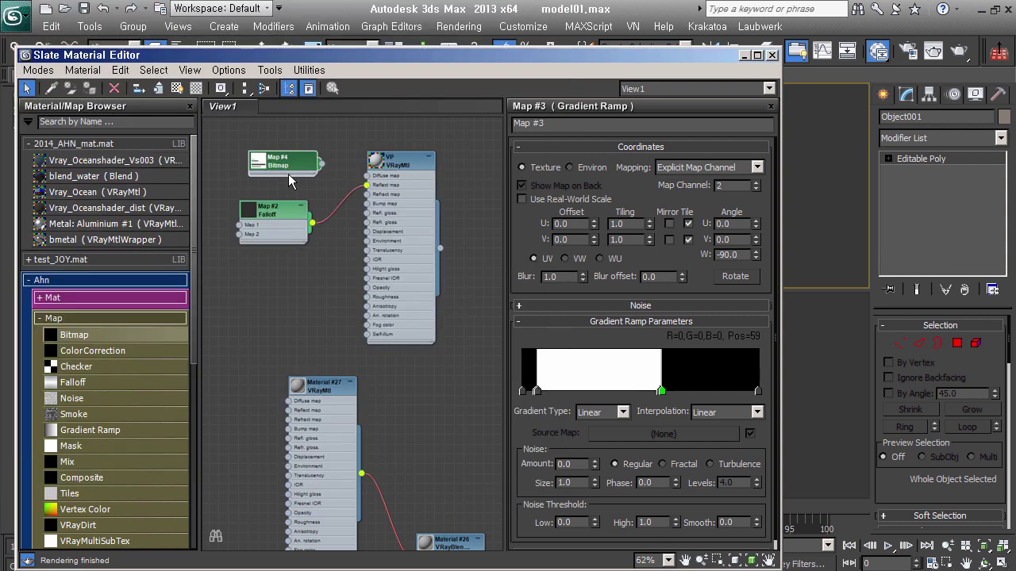
# - Wire the test.jpg bitmap into the VP material's Diffuse and show it shaded in the viewport
pyautogui.doubleClick(271, 168)
pyautogui.moveTo(272, 168); pyautogui.dragTo(262, 140)
pyautogui.moveTo(275, 242); pyautogui.dragTo(284, 302)
pyautogui.moveTo(312, 167); pyautogui.dragTo(386, 176)
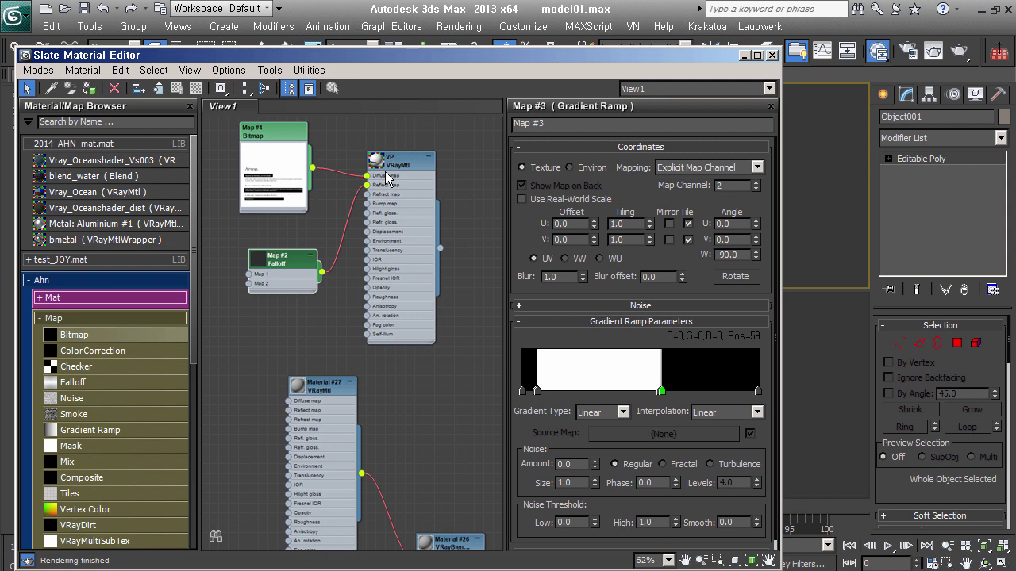
pyautogui.doubleClick(376, 159)
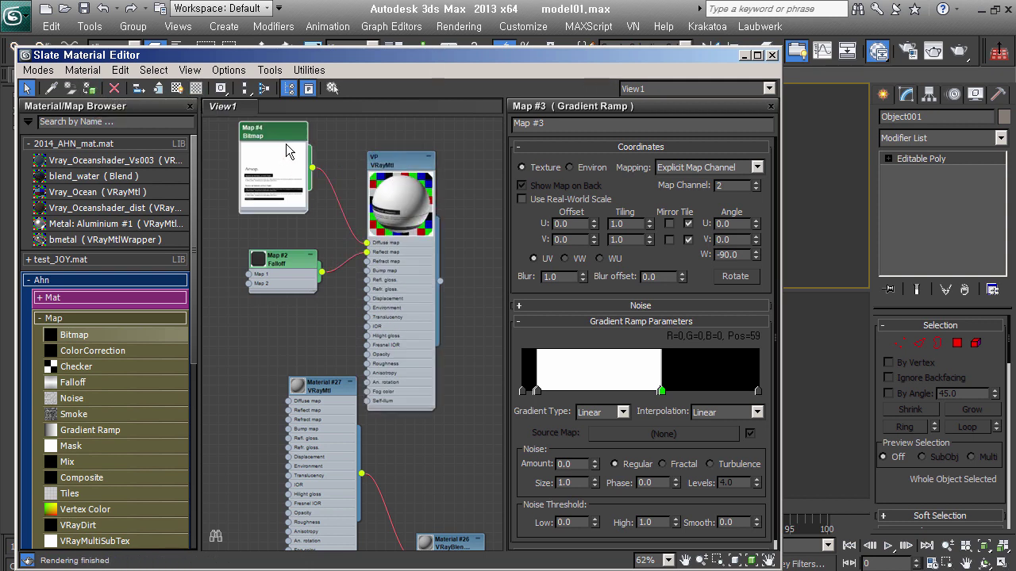
pyautogui.click(177, 88)
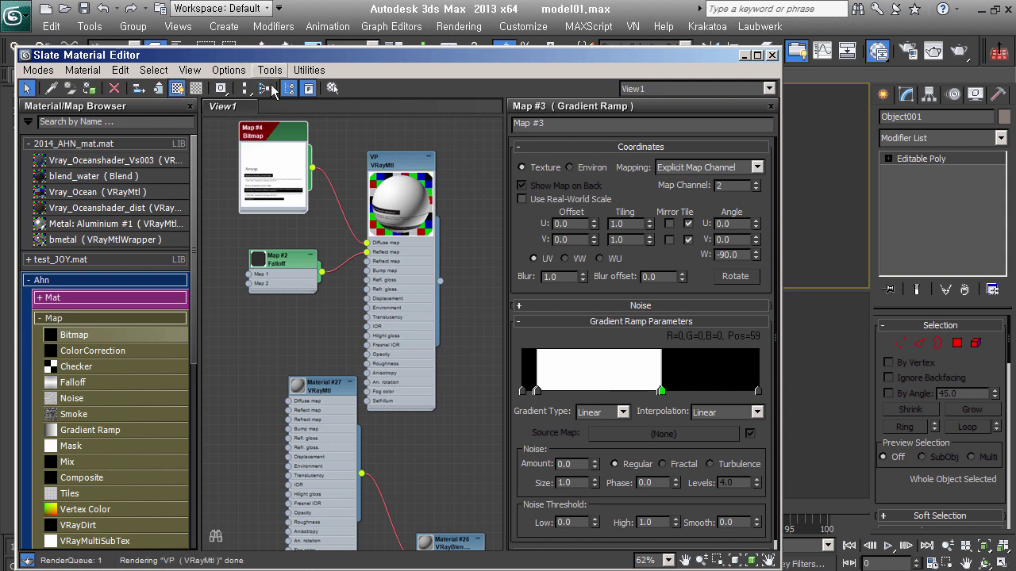
pyautogui.click(744, 55)
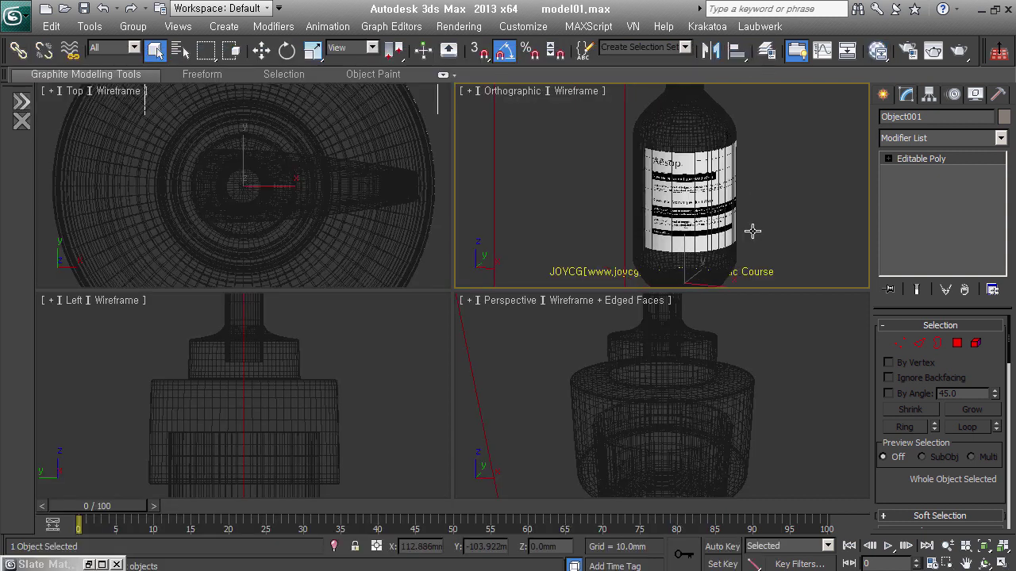
# - Orbit around the labelled bottle, toggling edged faces on and off, then deselect it
pyautogui.keyDown('alt'); pyautogui.moveTo(760, 218); pyautogui.dragTo(743, 242, button='middle'); pyautogui.keyUp('alt')
pyautogui.press('F4')
pyautogui.scroll(3, 714, 214)
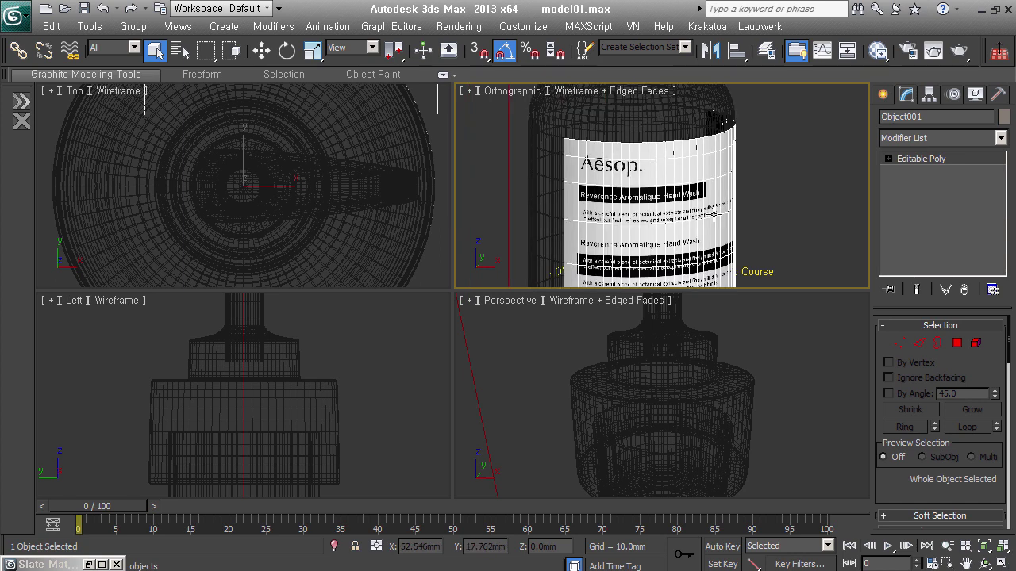
pyautogui.press('F4')
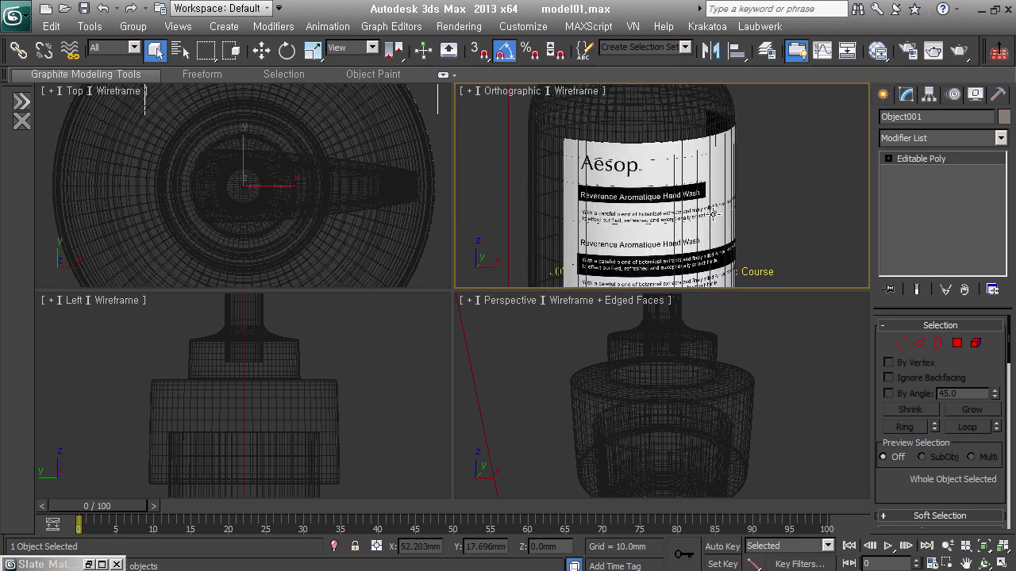
pyautogui.click(811, 221)
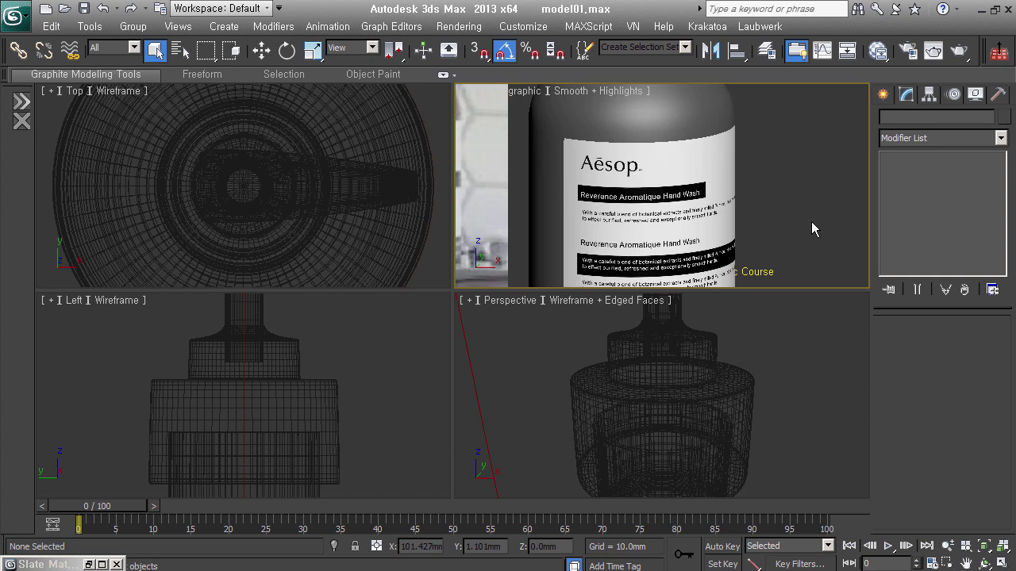
# - Frame the labelled bottle beside the reference photo of two Aesop bottles
pyautogui.moveTo(772, 236); pyautogui.dragTo(794, 244, button='middle')
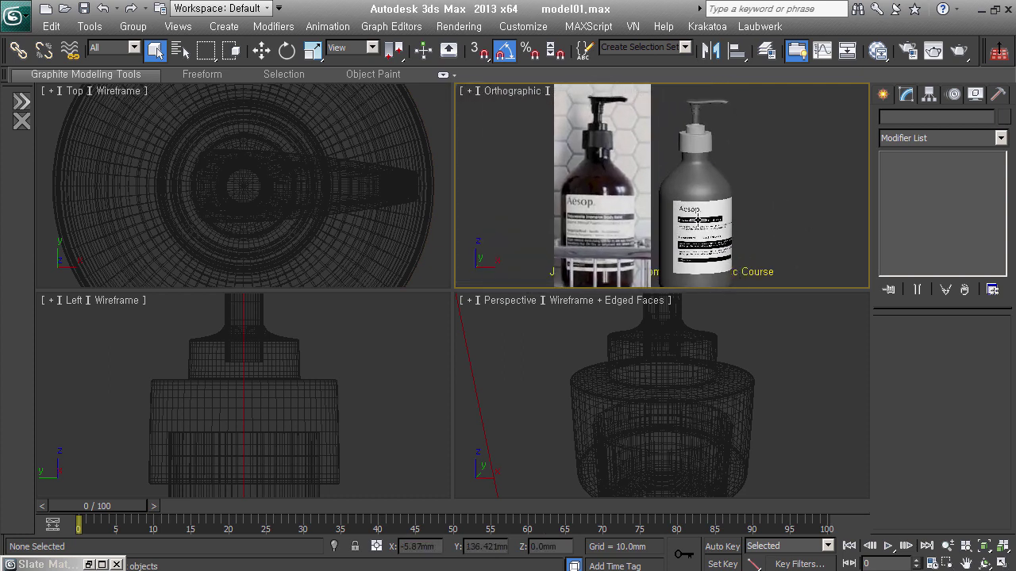
pyautogui.moveTo(738, 247); pyautogui.dragTo(750, 236, button='middle')
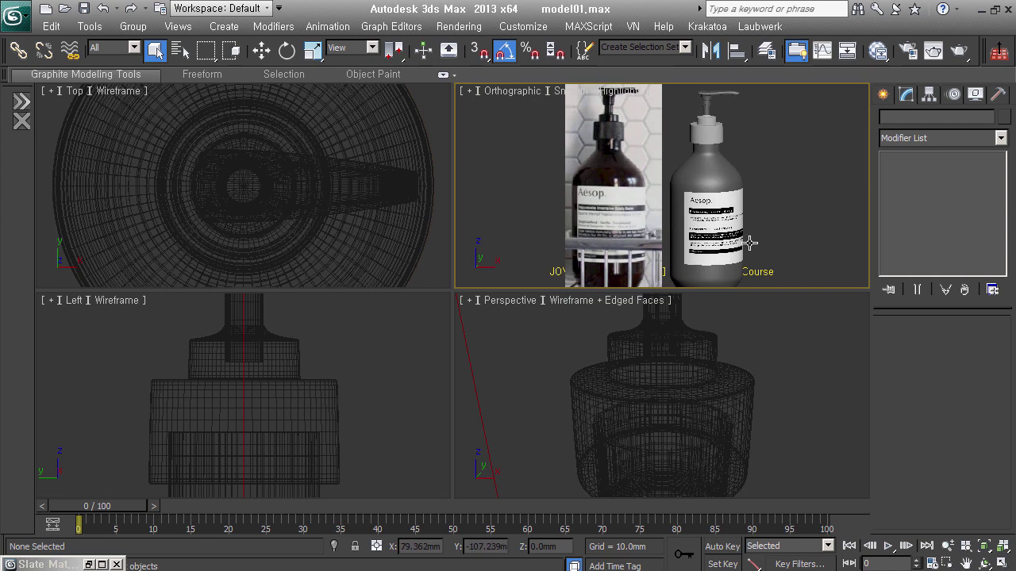
pyautogui.scroll(-3, 750, 243)
pyautogui.scroll(-2, 686, 212)
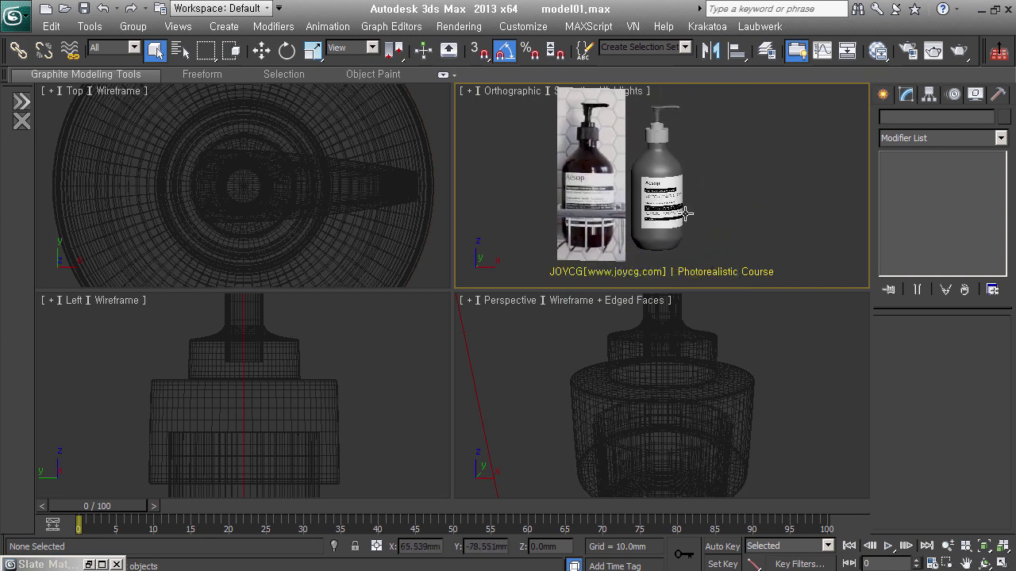
pyautogui.moveTo(715, 244); pyautogui.dragTo(662, 119)
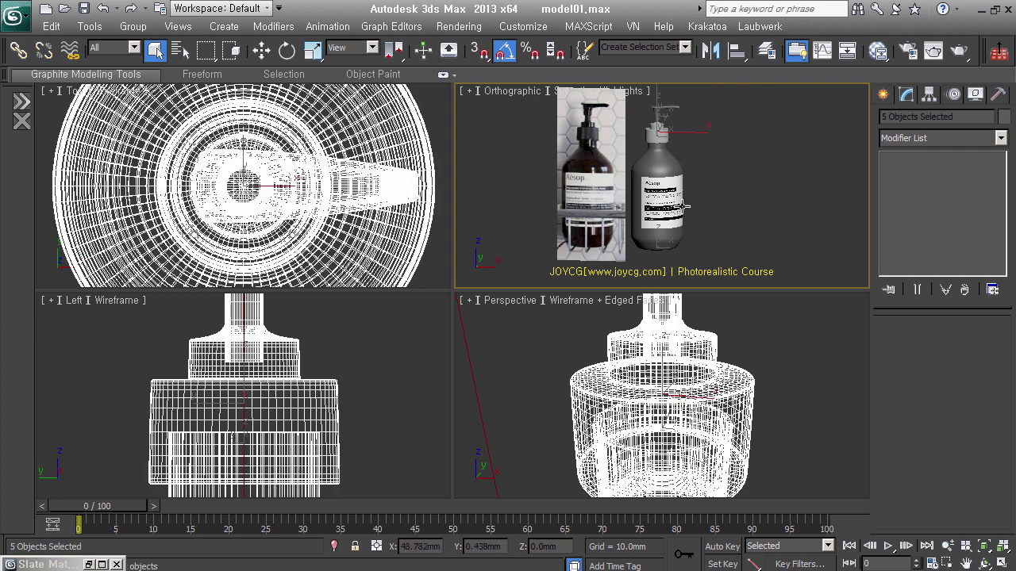
pyautogui.scroll(2, 681, 208)
pyautogui.moveTo(675, 200); pyautogui.dragTo(692, 230, button='middle')
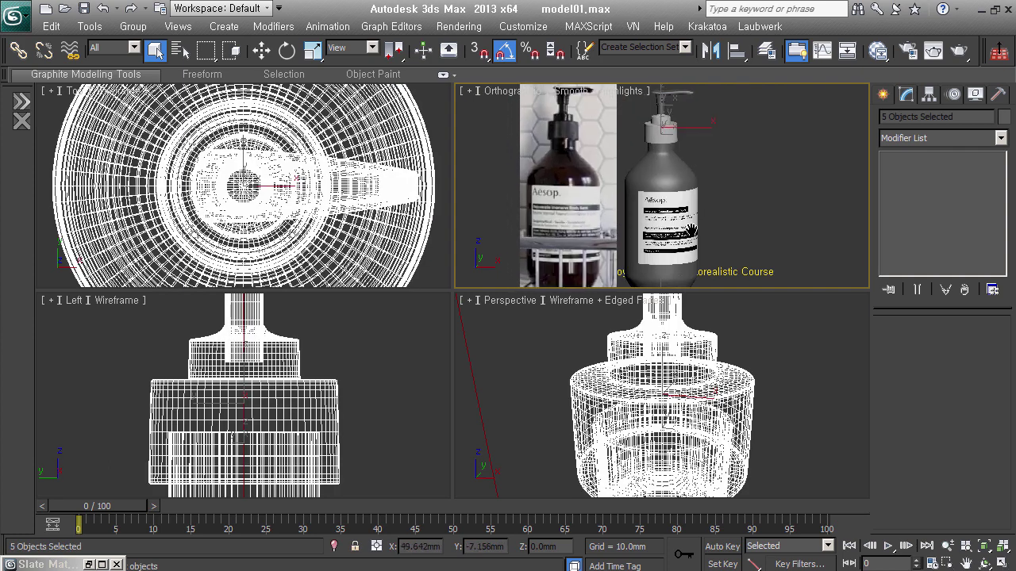
pyautogui.click(745, 248)
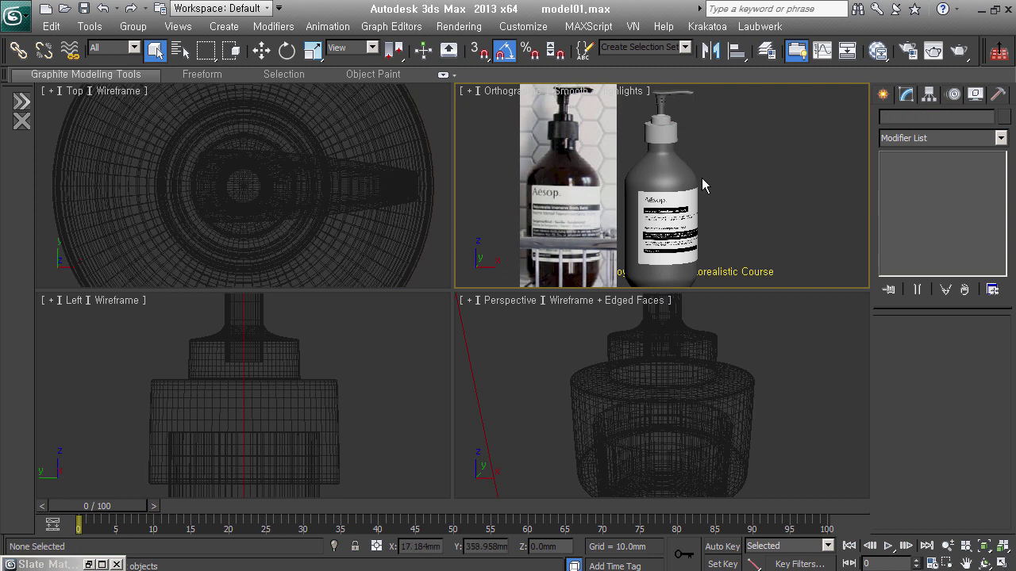
pyautogui.moveTo(702, 177); pyautogui.dragTo(709, 211, button='middle')
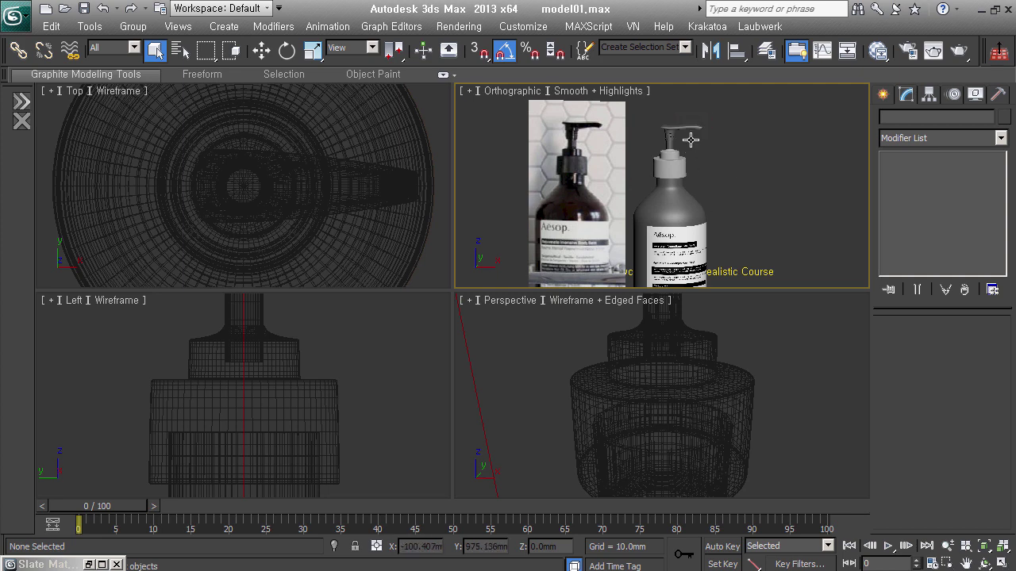
# - Add Material modifiers to the pump nozzle and pump head (IDs 1 and 2)
pyautogui.click(689, 141)
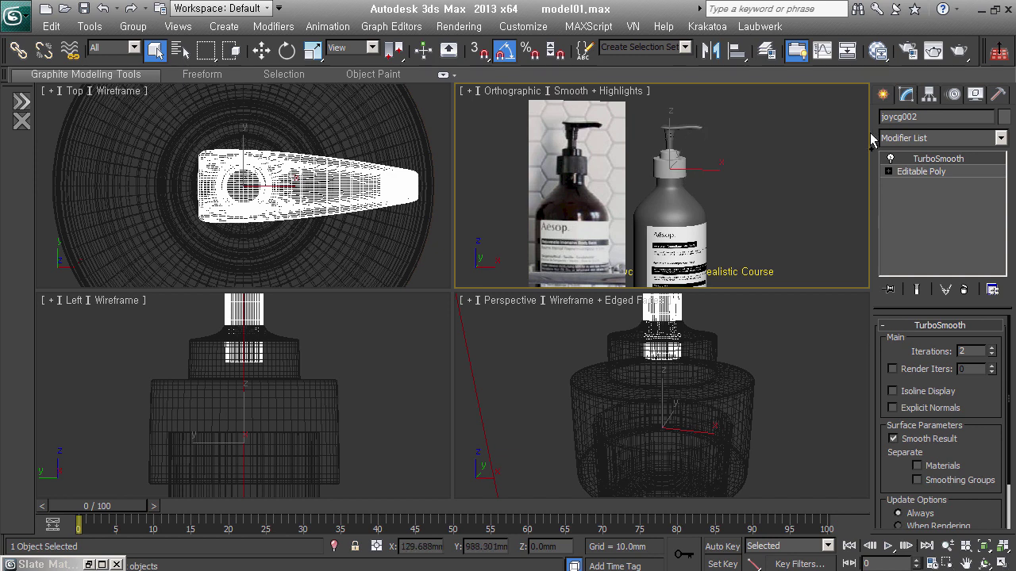
pyautogui.click(946, 138)
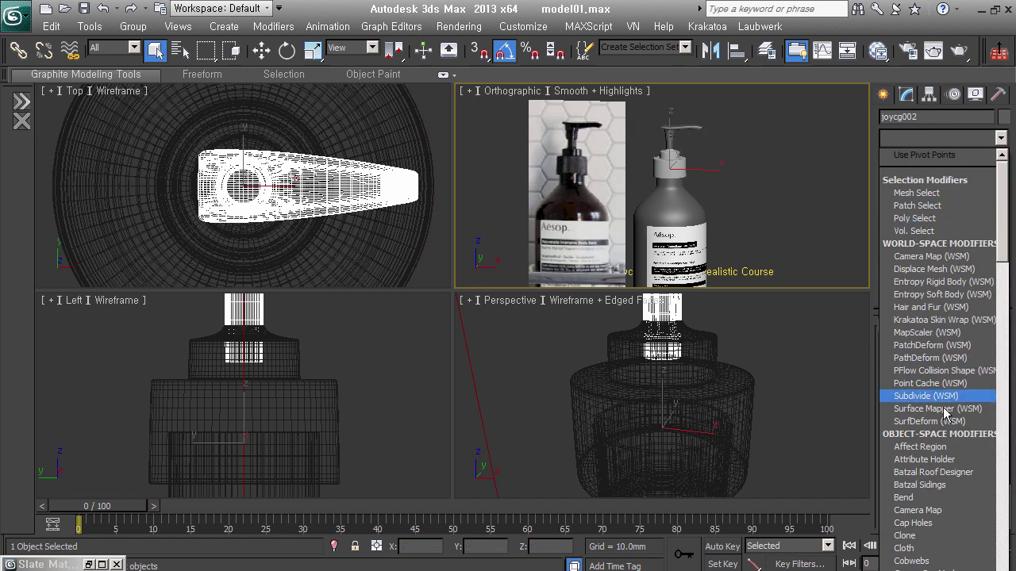
pyautogui.press('m')
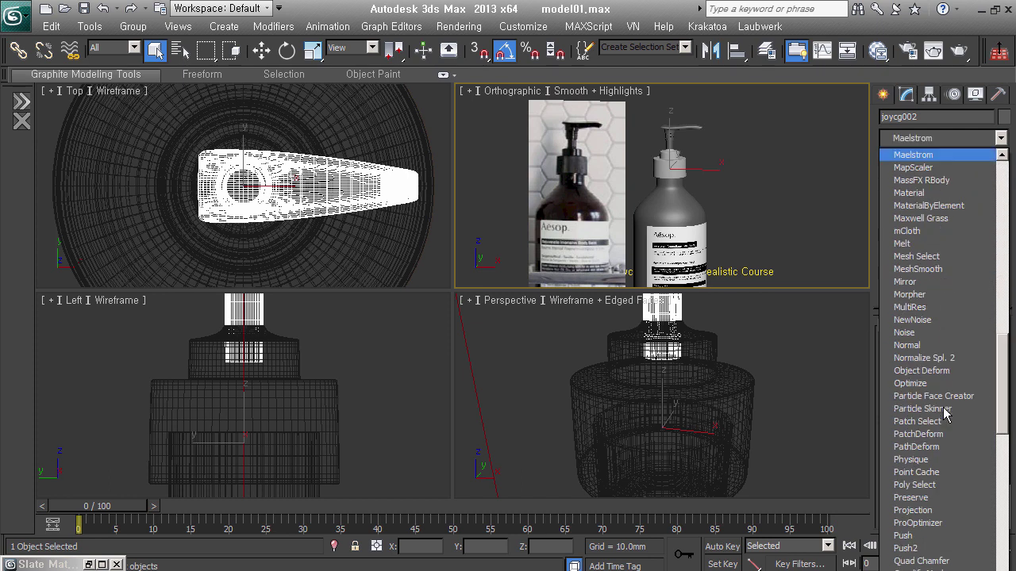
pyautogui.click(921, 194)
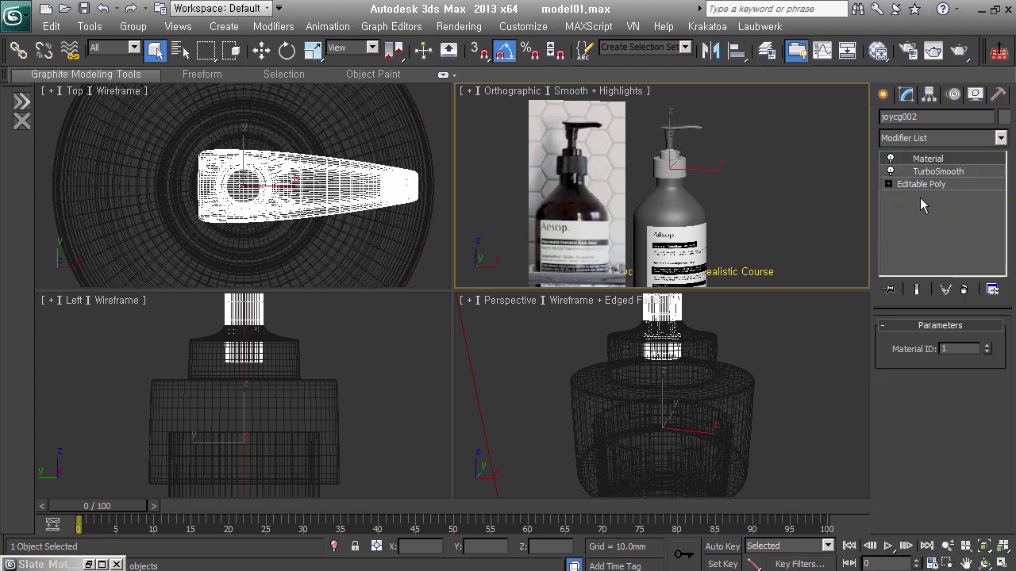
pyautogui.click(675, 170)
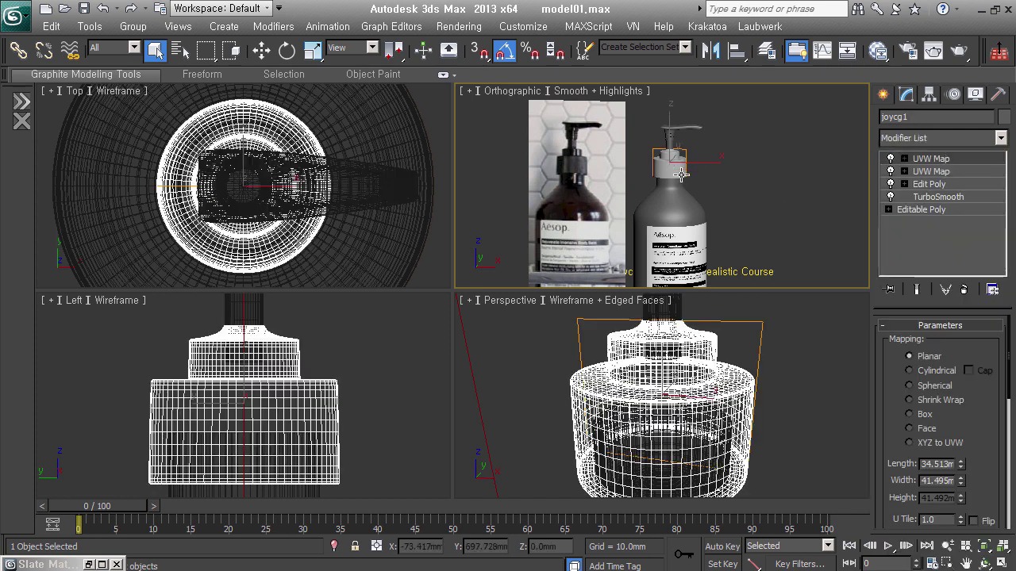
pyautogui.click(956, 138)
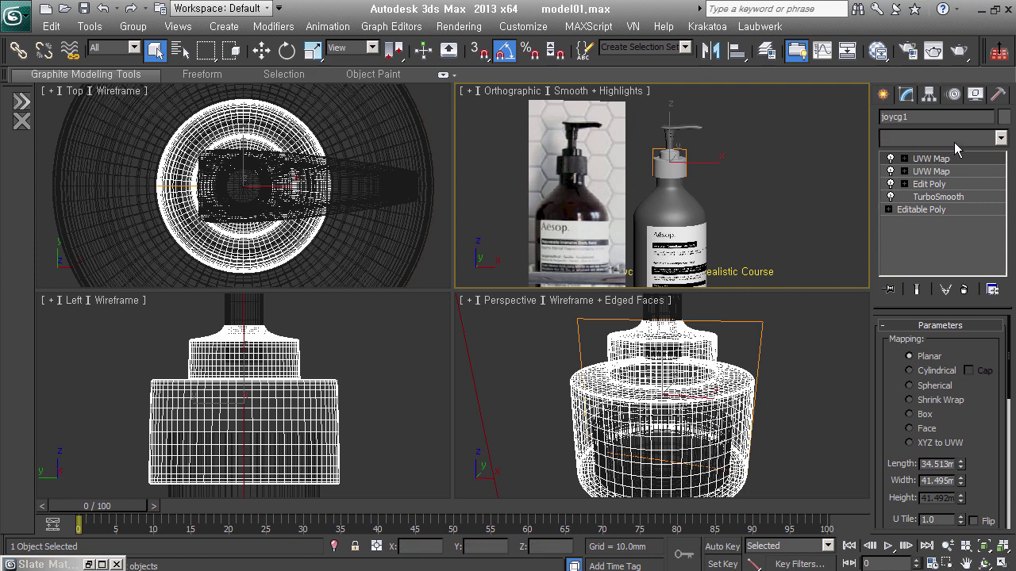
pyautogui.scroll(-1, 958, 435)
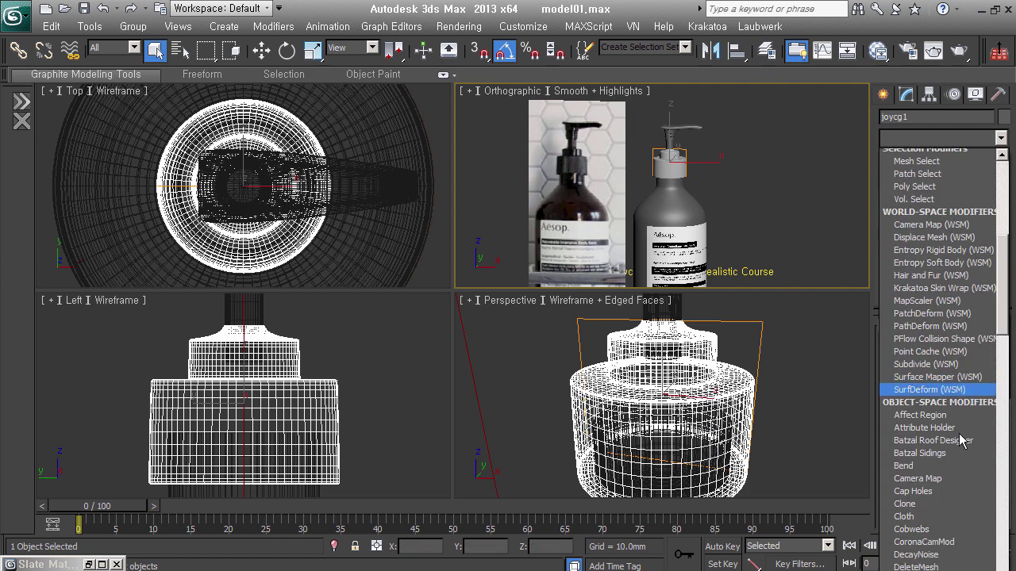
pyautogui.press('m')
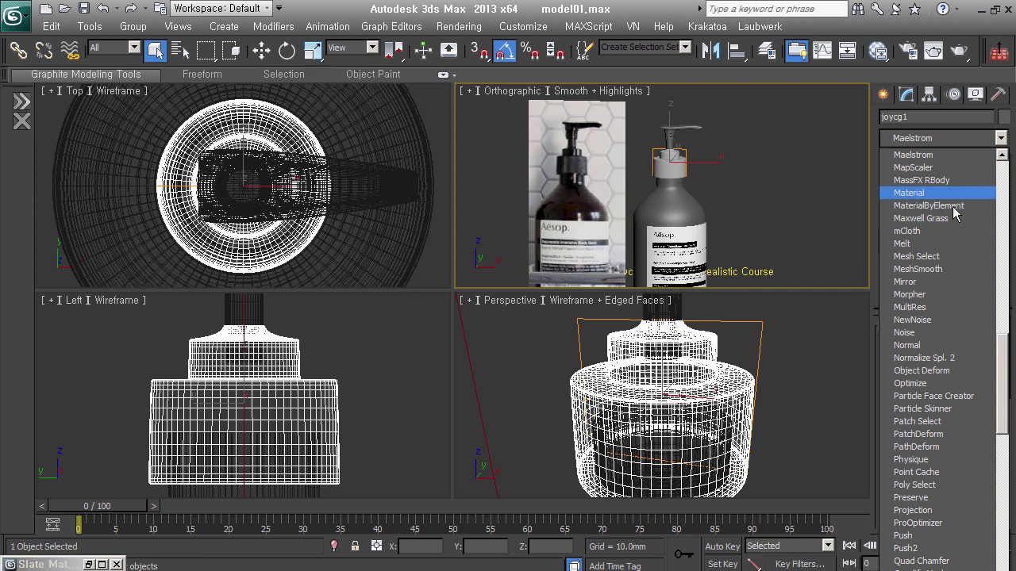
pyautogui.click(956, 192)
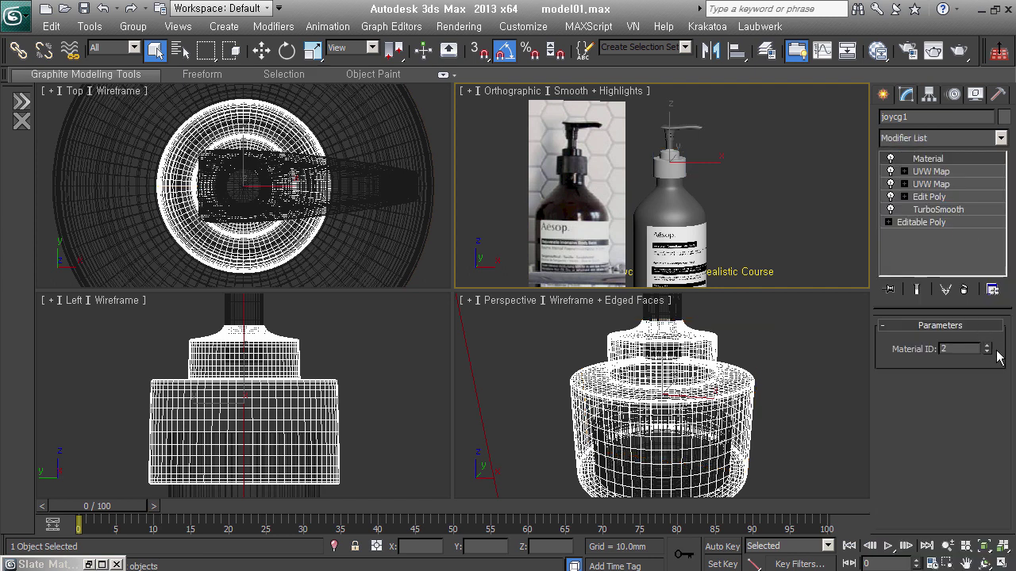
pyautogui.click(758, 221)
pyautogui.scroll(2, 709, 235)
# - Add Material modifiers to the bottle body and Object001 (IDs 3 and 1)
pyautogui.click(715, 185)
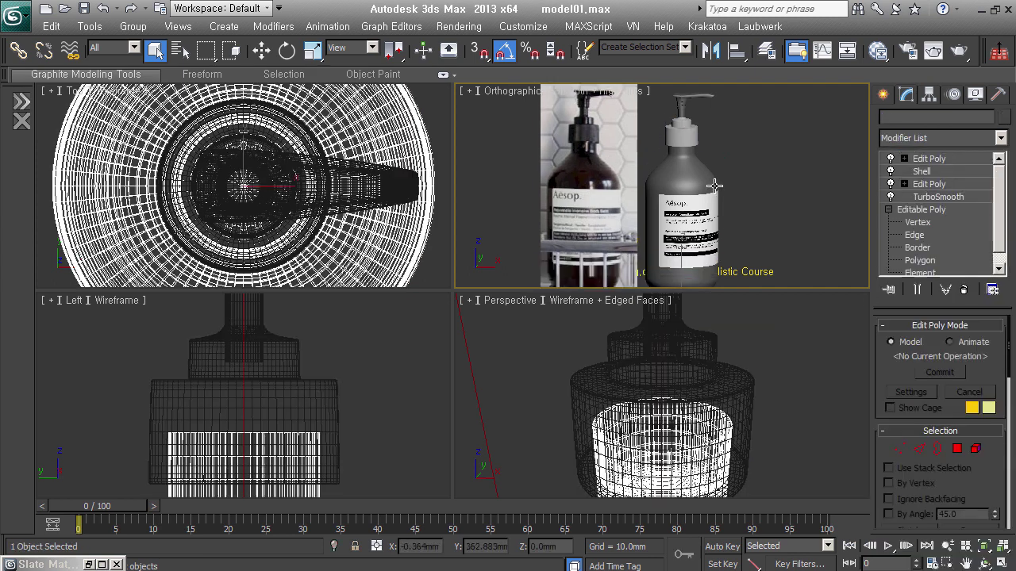
pyautogui.click(953, 141)
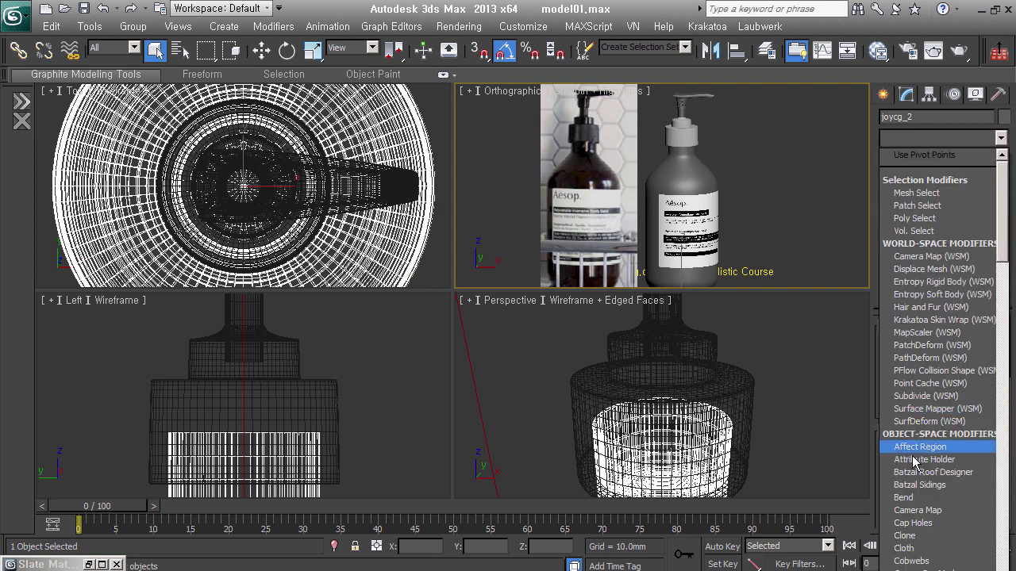
pyautogui.write('Maelstrom')
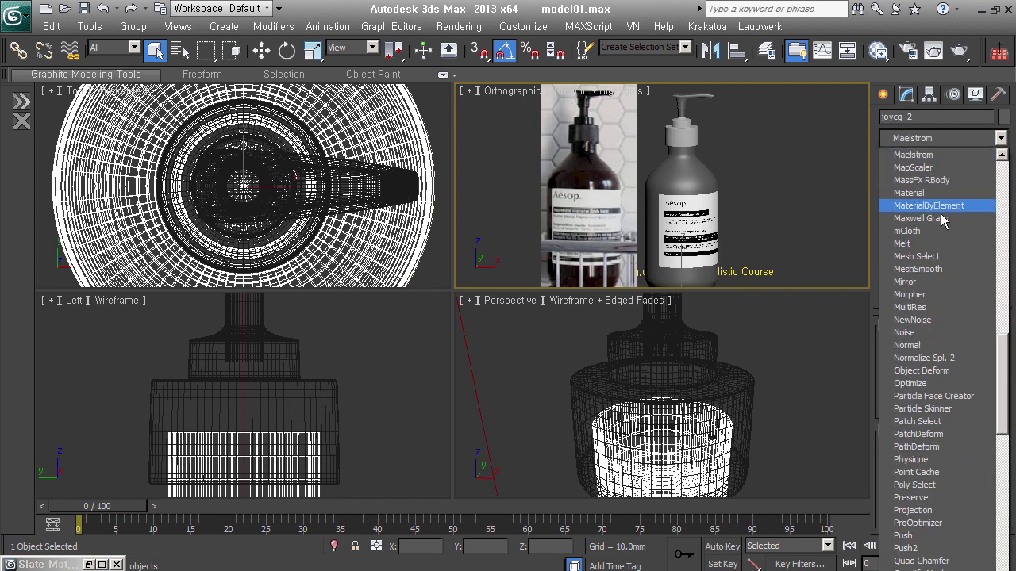
pyautogui.press('Return')
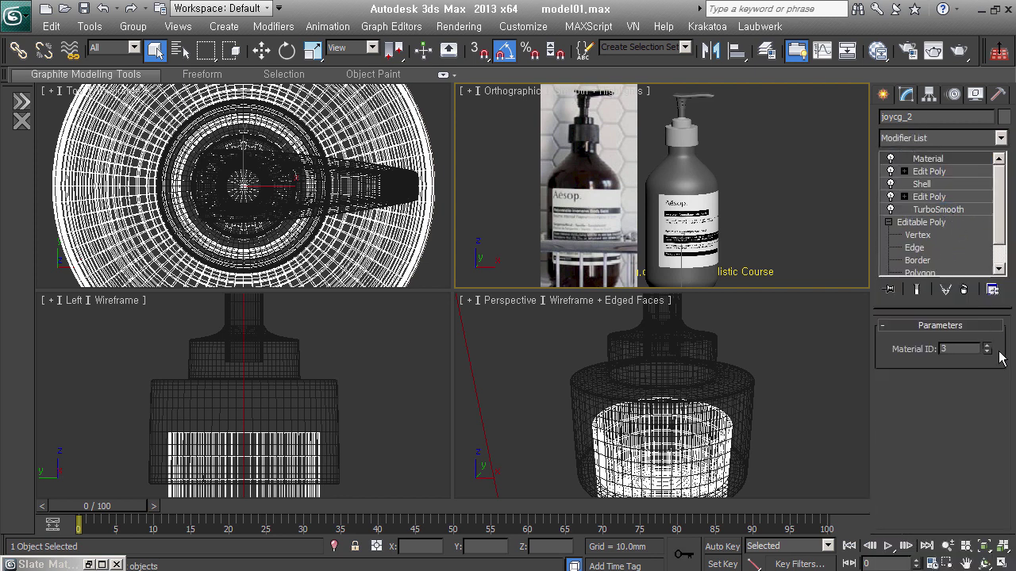
pyautogui.click(726, 236)
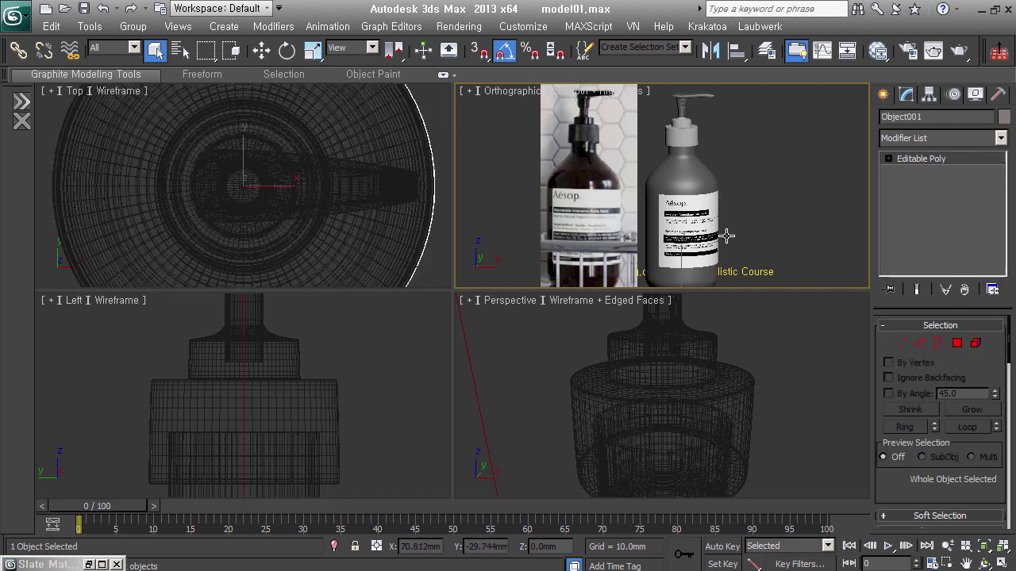
pyautogui.click(943, 140)
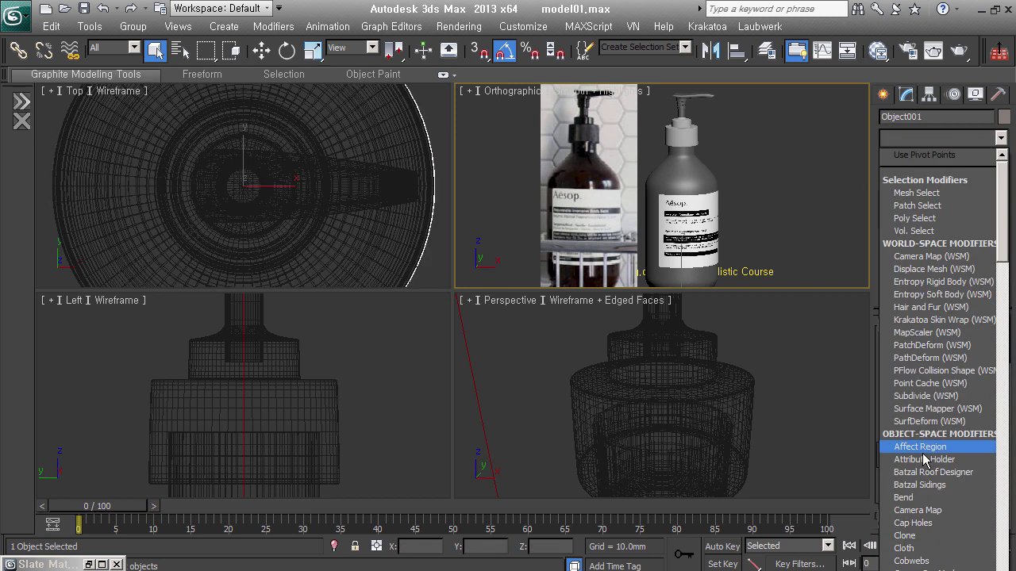
pyautogui.scroll(-5, 924, 460)
pyautogui.press('m')
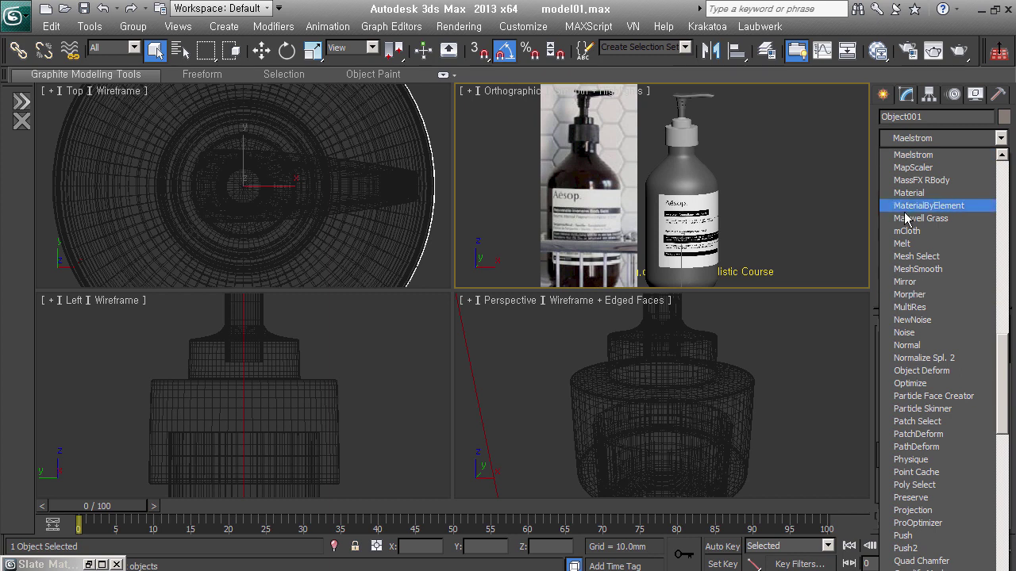
pyautogui.click(932, 193)
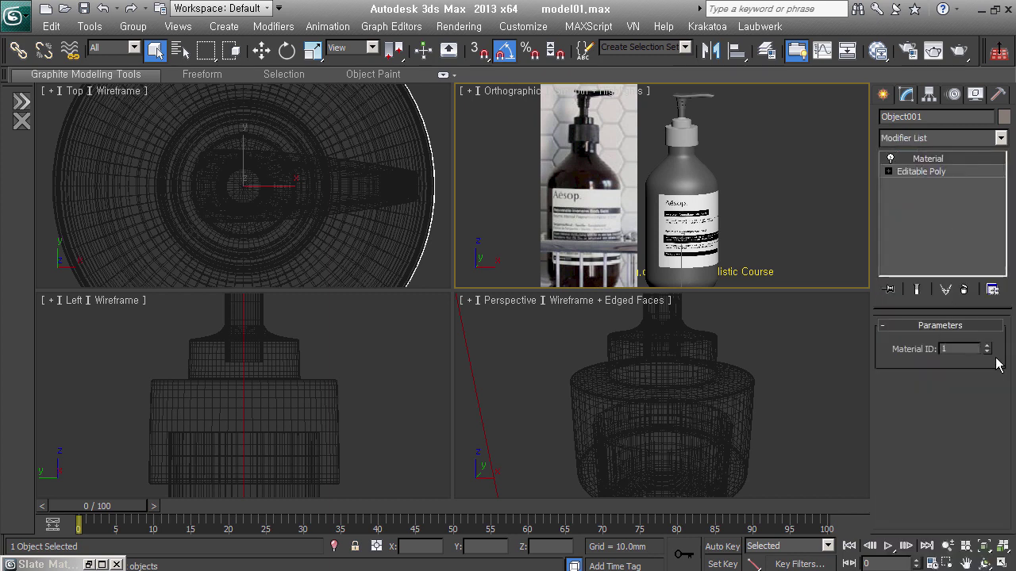
pyautogui.click(772, 230)
pyautogui.scroll(-2, 772, 229)
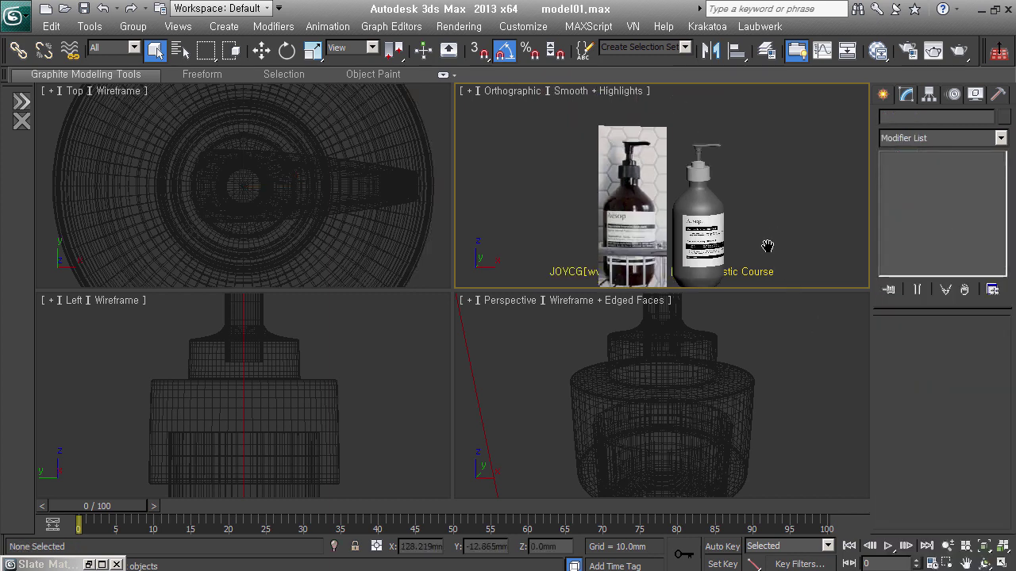
# - Group all five bottle parts as 'aesop_bt'
pyautogui.moveTo(746, 242); pyautogui.dragTo(690, 107)
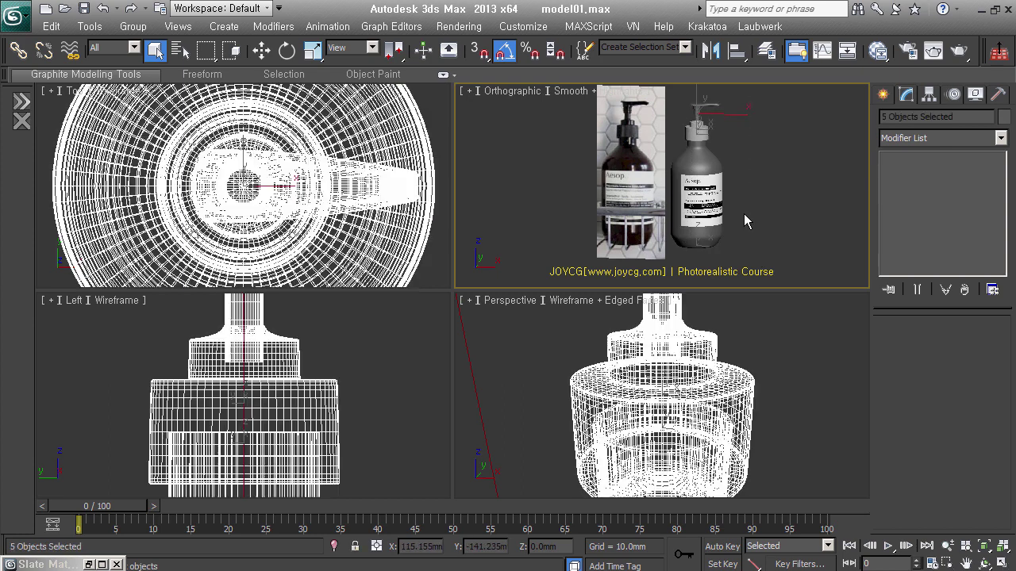
pyautogui.hotkey('ctrl', 'g')
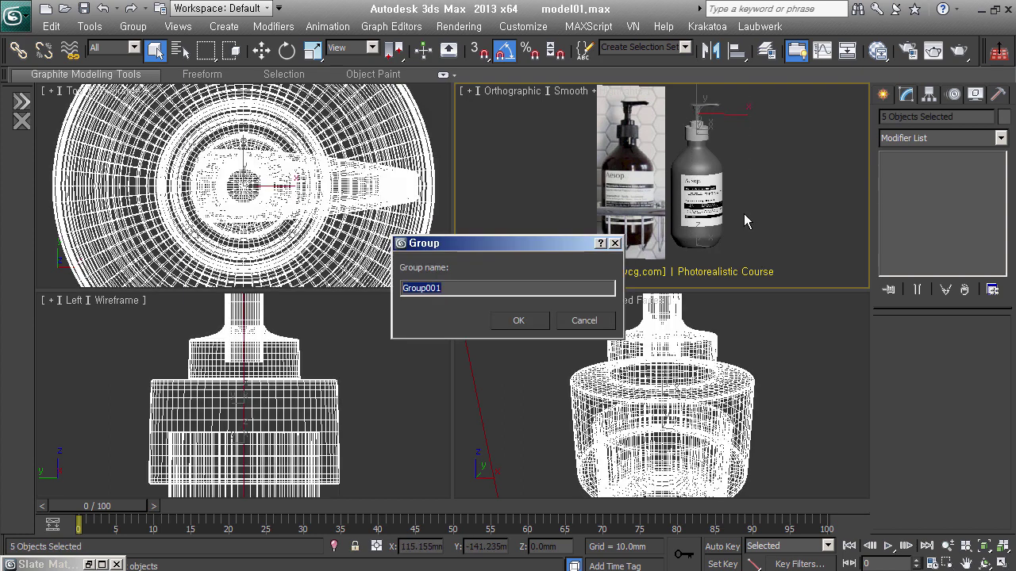
pyautogui.write('aesop_bt')
pyautogui.press('Return')
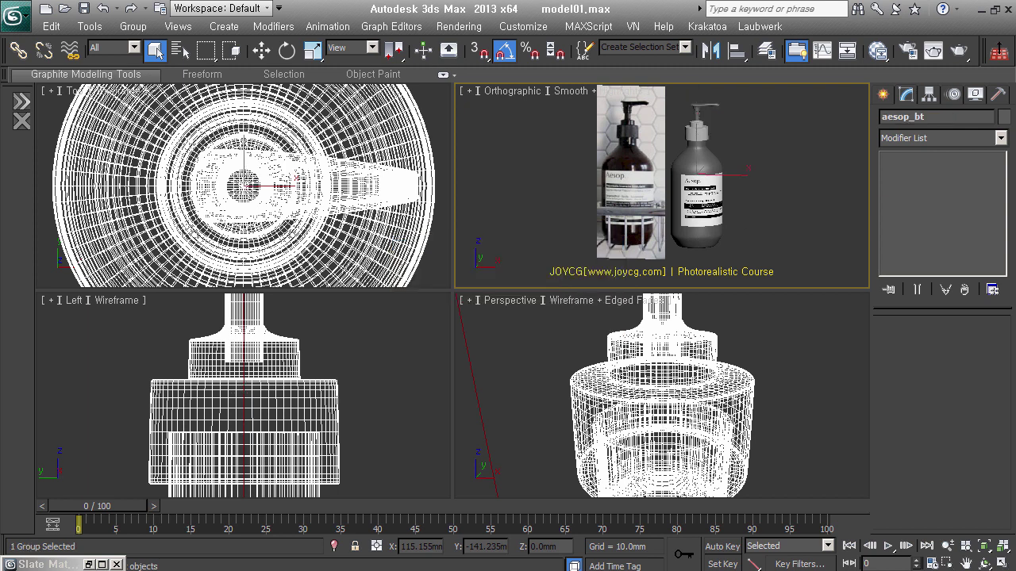
pyautogui.moveTo(754, 182); pyautogui.dragTo(708, 191, button='middle')
pyautogui.rightClick(709, 191)
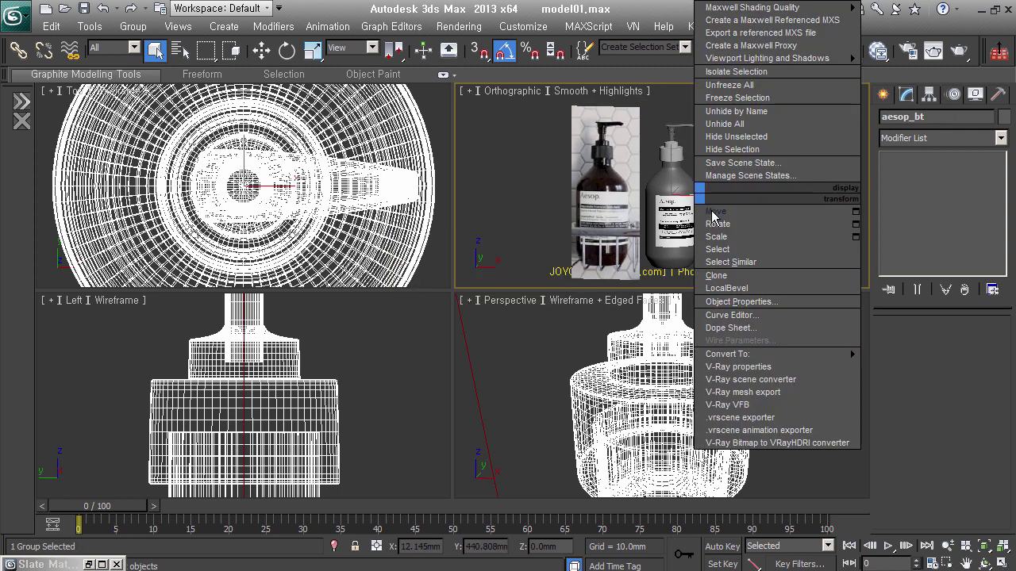
pyautogui.click(701, 216)
pyautogui.moveTo(662, 240); pyautogui.dragTo(685, 226, button='middle')
# - Widen the reference plane Plane001 by pushing its left and right edges outward in front view
pyautogui.click(664, 187)
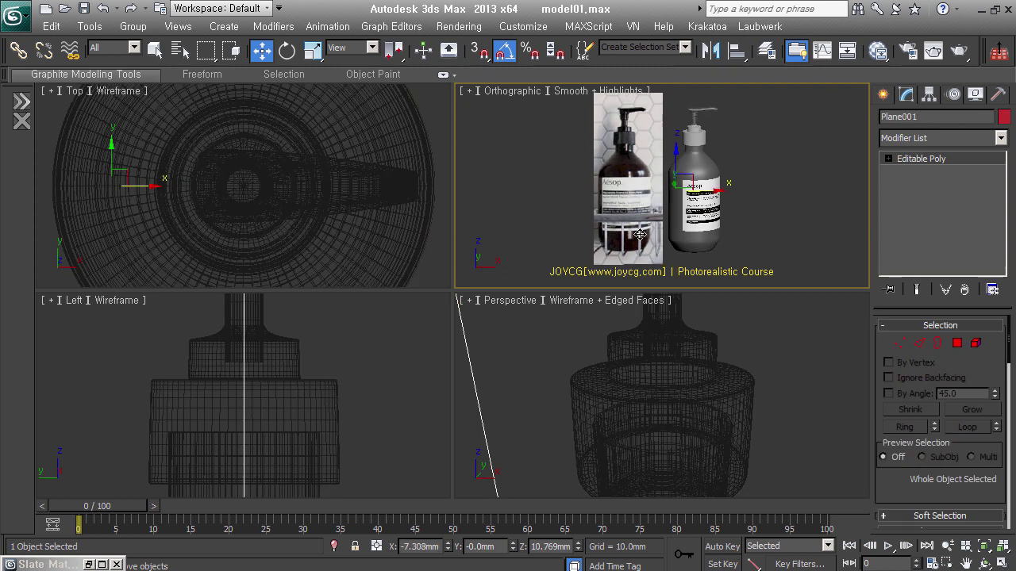
pyautogui.press('f')
pyautogui.press('z')
pyautogui.moveTo(663, 208); pyautogui.dragTo(633, 186, button='middle')
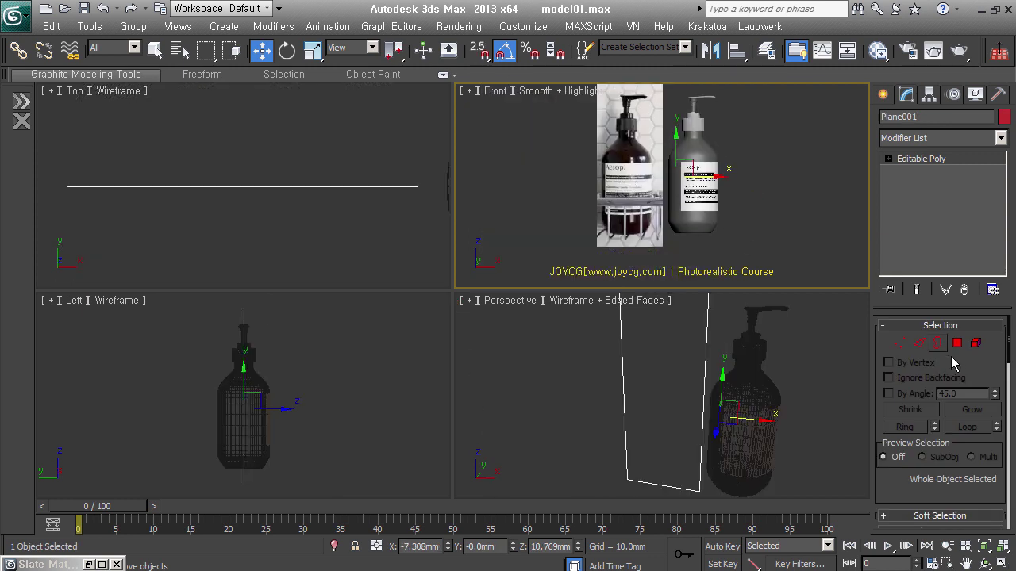
pyautogui.press('2')
pyautogui.click(662, 190)
pyautogui.moveTo(709, 173)
pyautogui.mouseDown()
pyautogui.moveTo(808, 173)
pyautogui.moveTo(766, 176)
pyautogui.mouseUp()
pyautogui.click(606, 174)
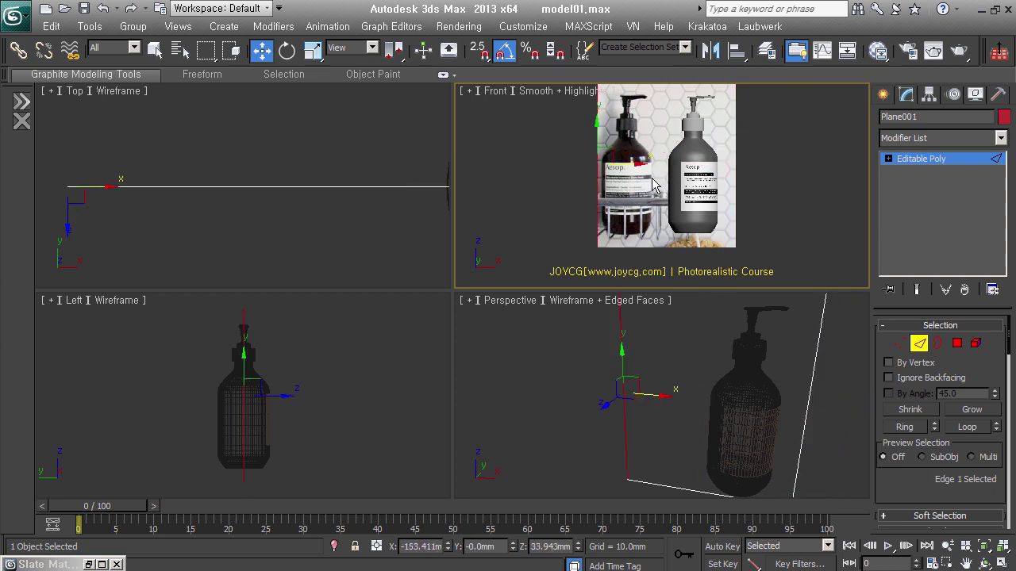
pyautogui.moveTo(641, 177); pyautogui.dragTo(559, 178)
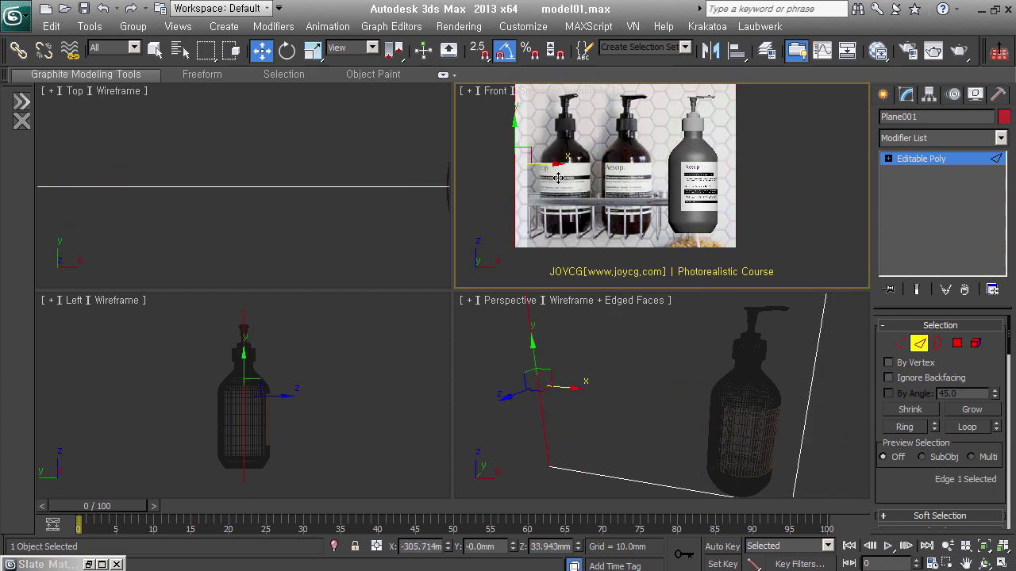
# - Angle the view onto the bottles and bring up the object creation panel
pyautogui.moveTo(912, 512); pyautogui.dragTo(914, 214)
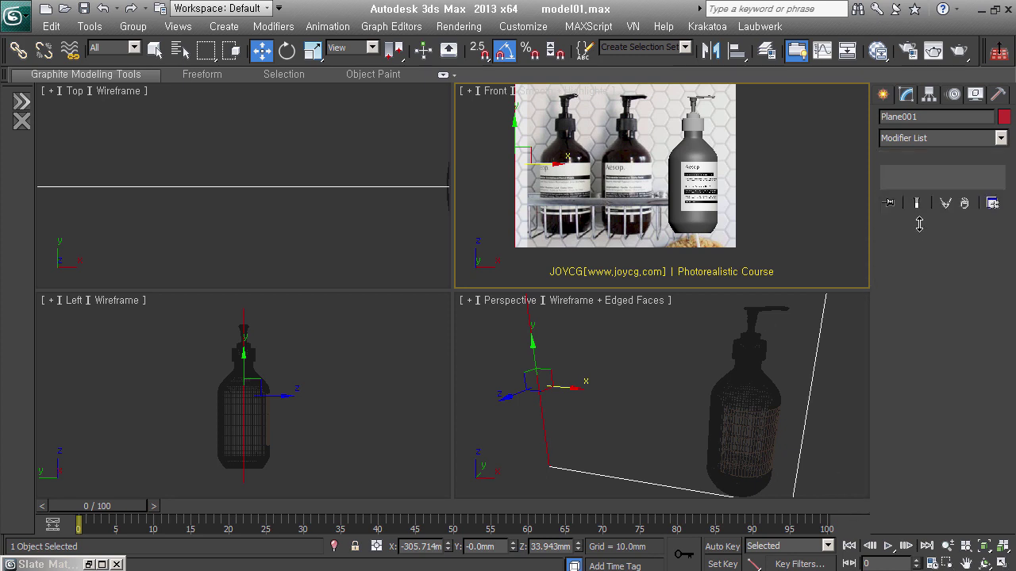
pyautogui.moveTo(927, 297); pyautogui.dragTo(927, 190)
pyautogui.scroll(-4, 930, 349)
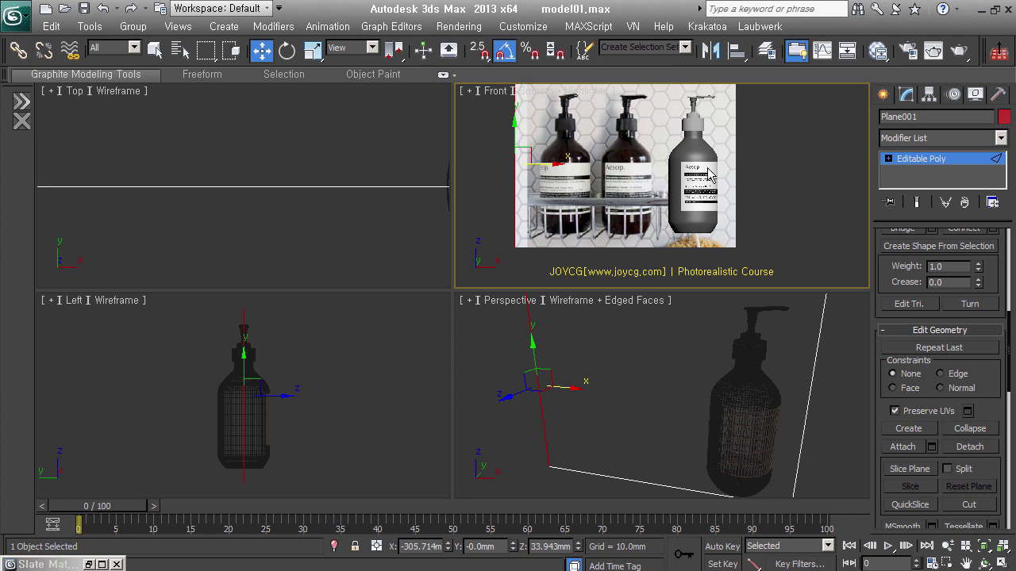
pyautogui.keyDown('alt'); pyautogui.moveTo(714, 209); pyautogui.dragTo(691, 199, button='middle'); pyautogui.keyUp('alt')
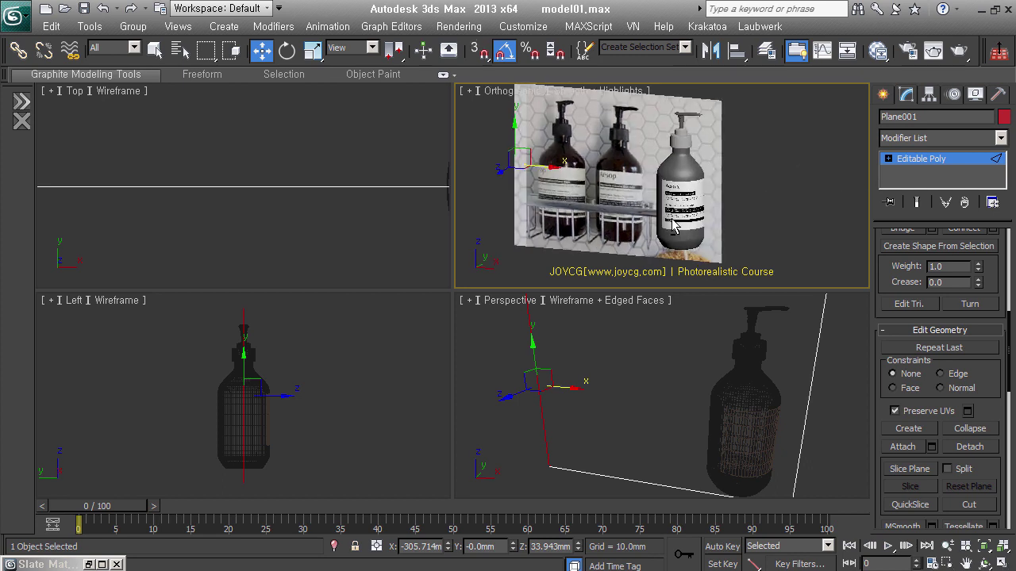
pyautogui.click(946, 168)
pyautogui.scroll(3, 659, 91)
pyautogui.moveTo(659, 87)
pyautogui.mouseDown(button='middle')
pyautogui.moveTo(658, 161)
pyautogui.moveTo(639, 206)
pyautogui.mouseUp(button='middle')
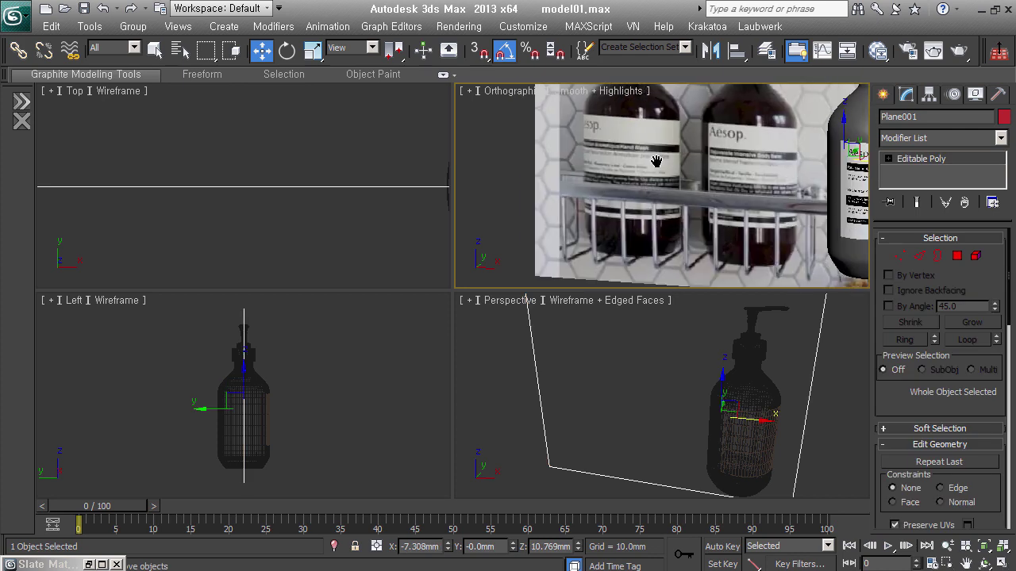
pyautogui.scroll(-2, 635, 230)
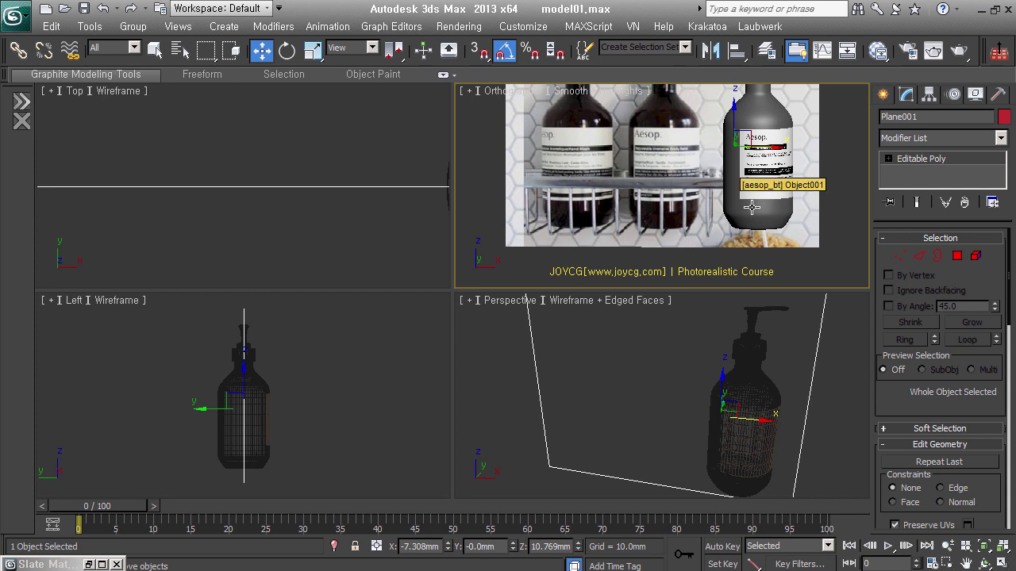
pyautogui.click(890, 102)
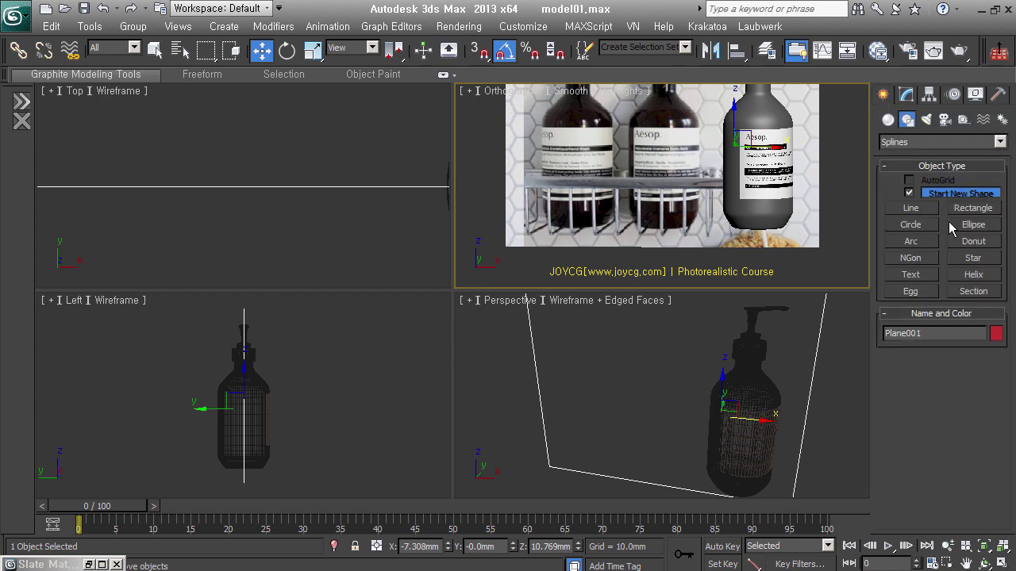
# - Draw a thin Box001 around the bottle outline in the Top view as the shelf base
pyautogui.click(906, 121)
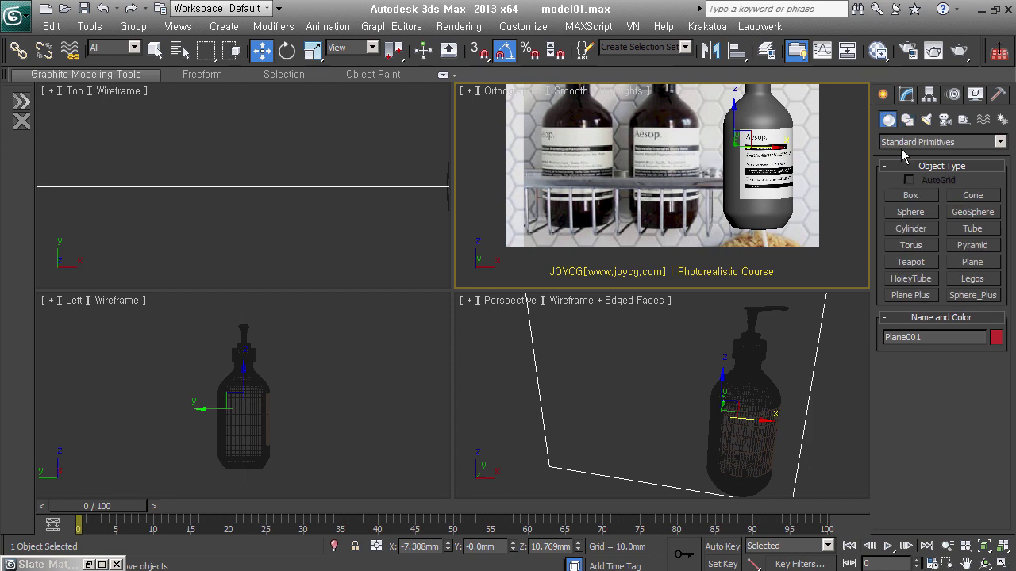
pyautogui.click(914, 196)
pyautogui.scroll(-3, 194, 213)
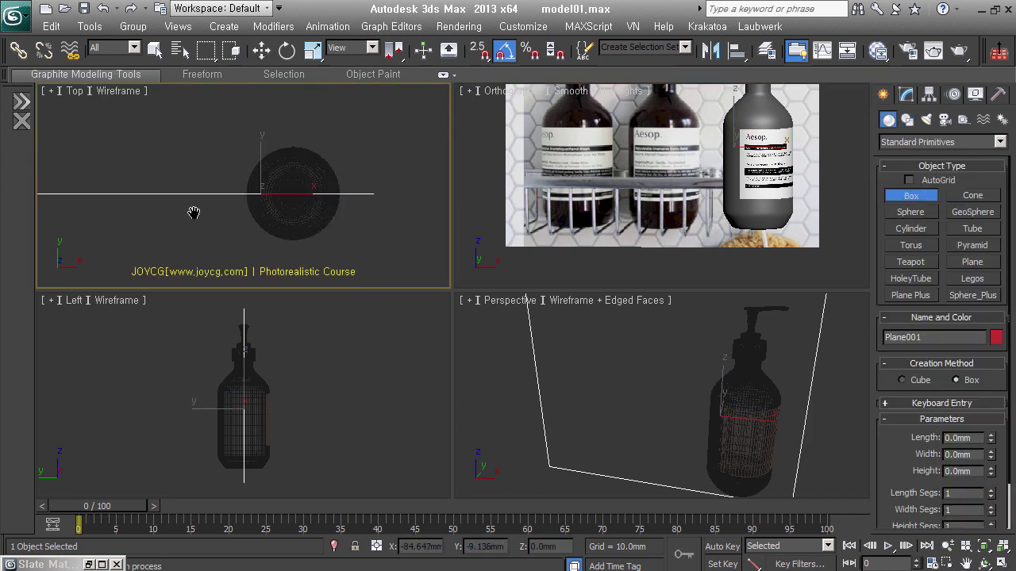
pyautogui.moveTo(324, 200); pyautogui.dragTo(370, 169, button='middle')
pyautogui.moveTo(173, 132); pyautogui.dragTo(391, 219)
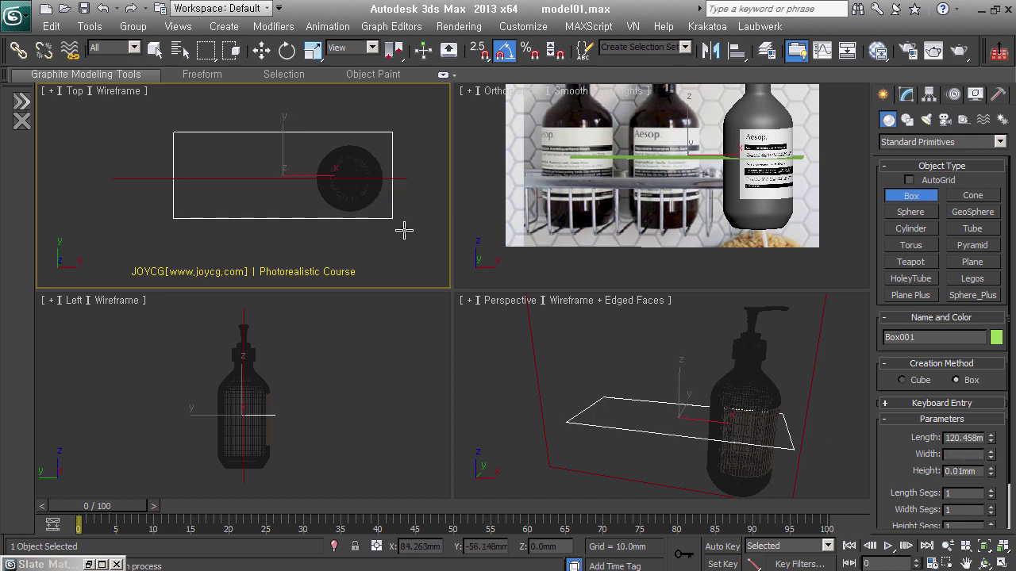
pyautogui.moveTo(404, 231); pyautogui.dragTo(406, 225)
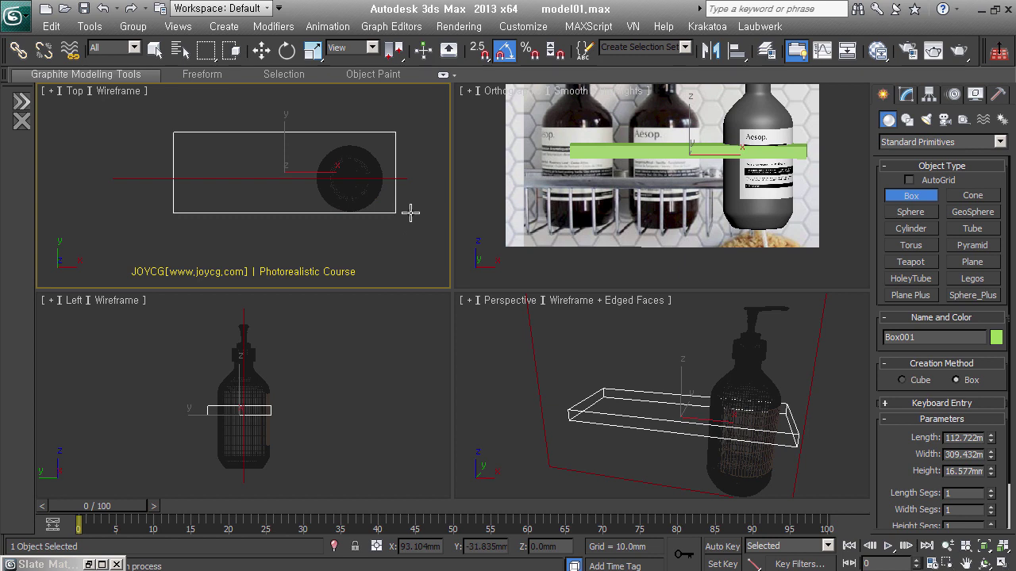
pyautogui.click(411, 212)
# - Position the shelf box beneath the bottle, shifting both left then lowering the shelf
pyautogui.press('w')
pyautogui.moveTo(315, 173); pyautogui.dragTo(320, 178)
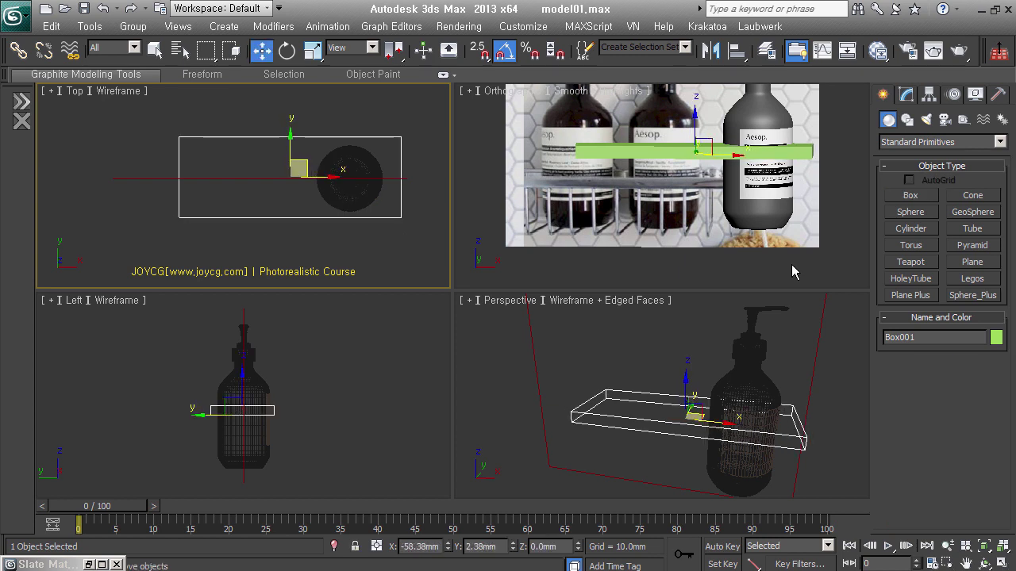
pyautogui.moveTo(749, 230)
pyautogui.mouseDown(button='middle')
pyautogui.moveTo(770, 230)
pyautogui.moveTo(749, 229)
pyautogui.mouseUp(button='middle')
pyautogui.click(762, 204)
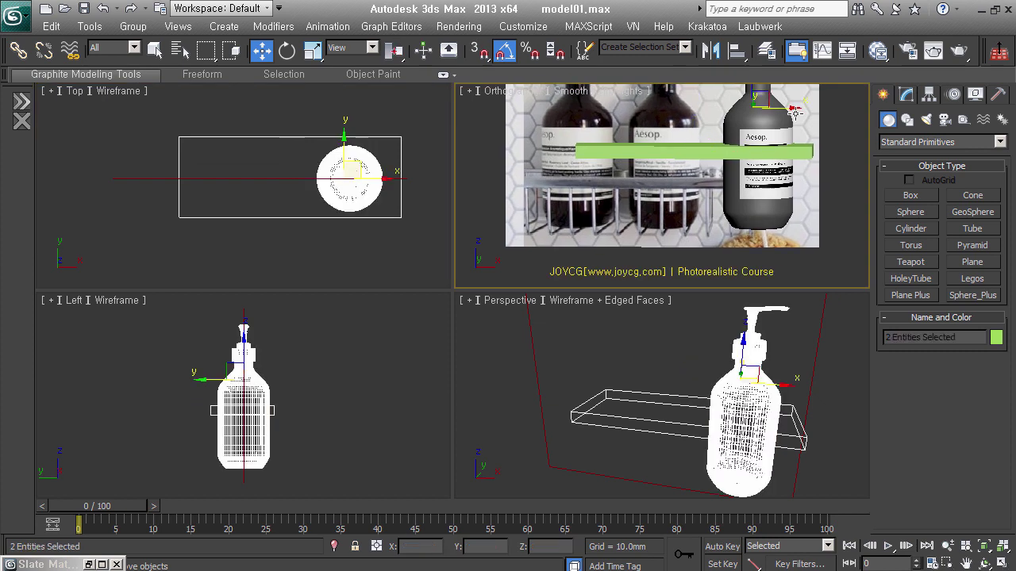
pyautogui.moveTo(794, 111); pyautogui.dragTo(705, 127)
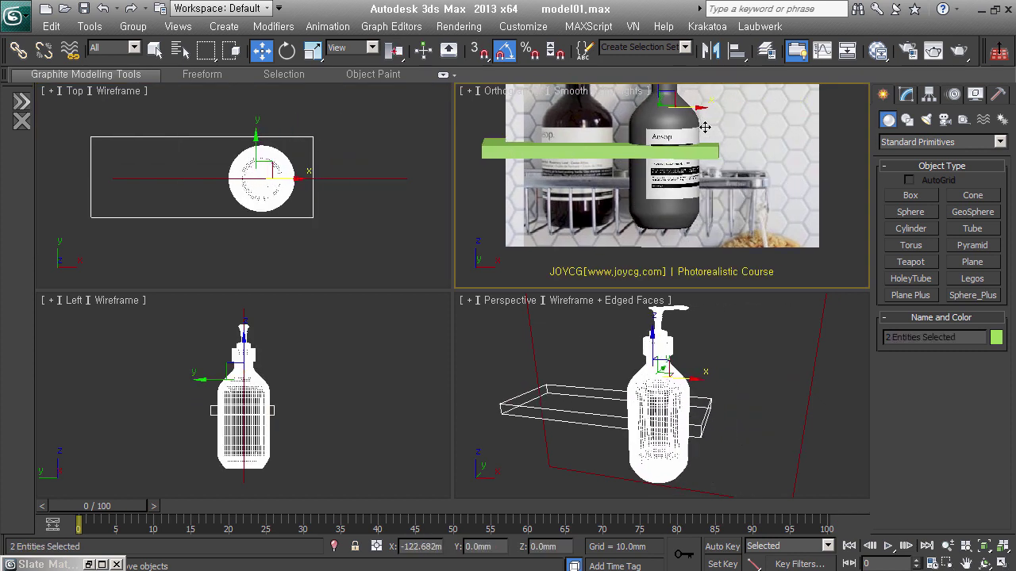
pyautogui.click(619, 151)
pyautogui.moveTo(608, 135); pyautogui.dragTo(608, 168)
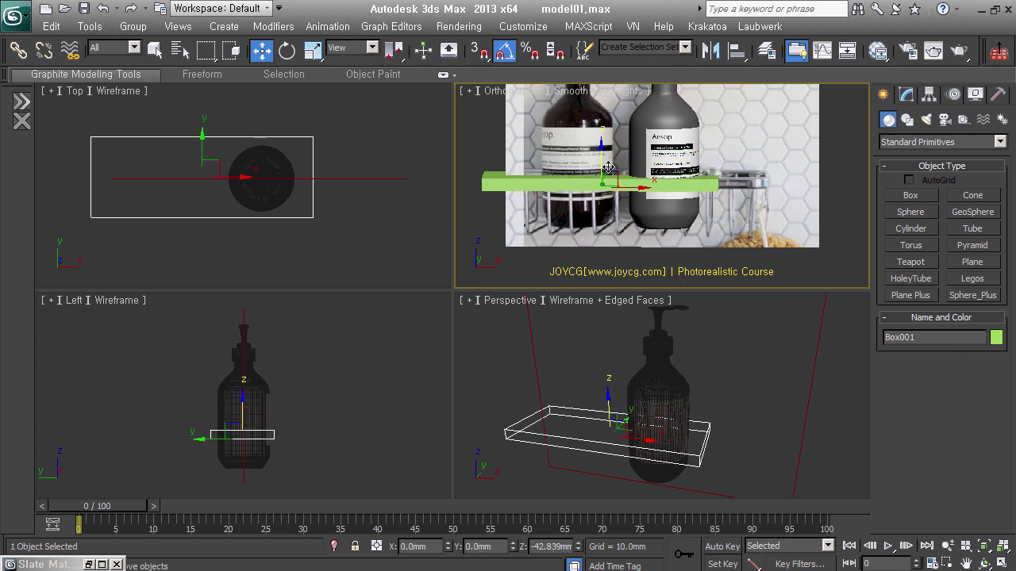
pyautogui.moveTo(641, 204); pyautogui.dragTo(688, 202)
# - Stretch the shelf's four left-end vertices further left to match the wire rack
pyautogui.click(906, 94)
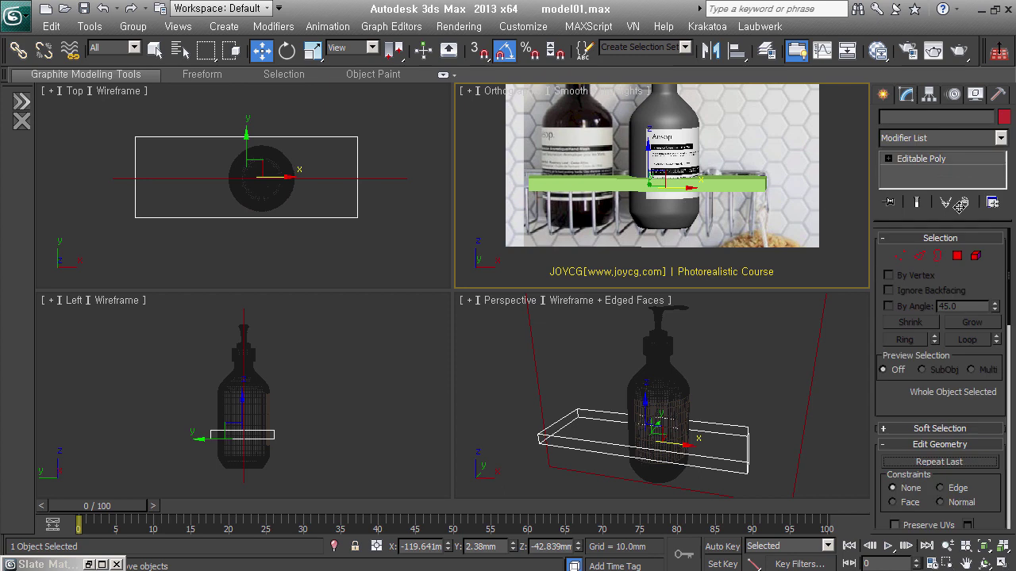
pyautogui.click(899, 255)
pyautogui.moveTo(508, 155); pyautogui.dragTo(577, 238)
pyautogui.moveTo(556, 198); pyautogui.dragTo(547, 200)
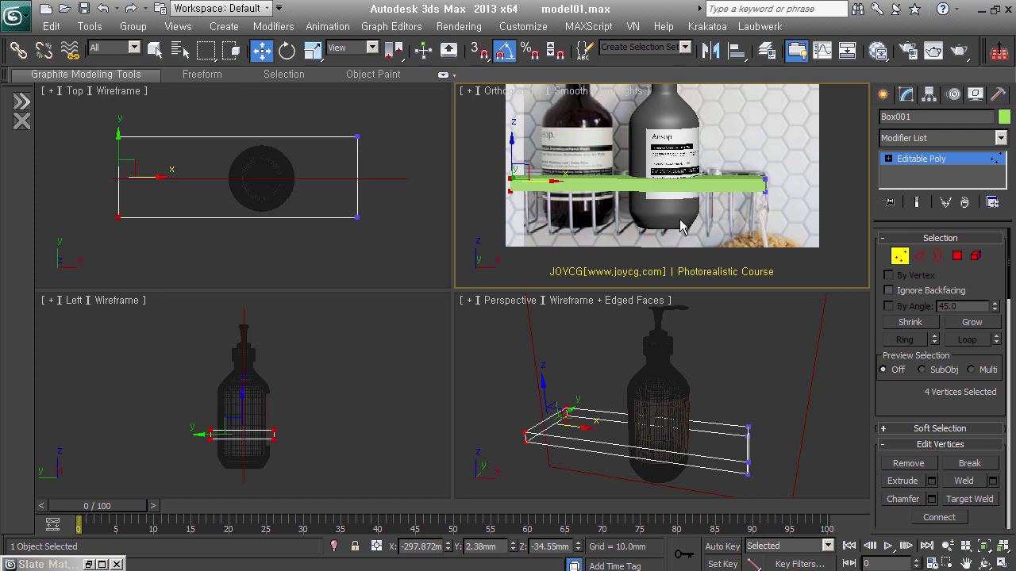
# - Delete the shelf's top and bottom polygons, leaving an open rectangular rim
pyautogui.click(957, 255)
pyautogui.keyDown('alt'); pyautogui.moveTo(760, 184); pyautogui.dragTo(737, 205, button='middle'); pyautogui.keyUp('alt')
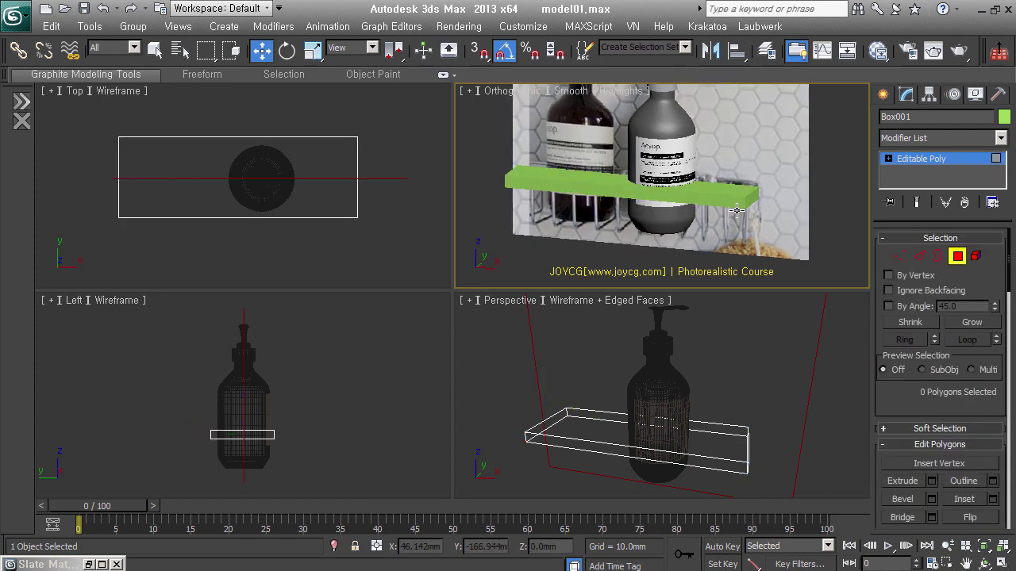
pyautogui.click(736, 205)
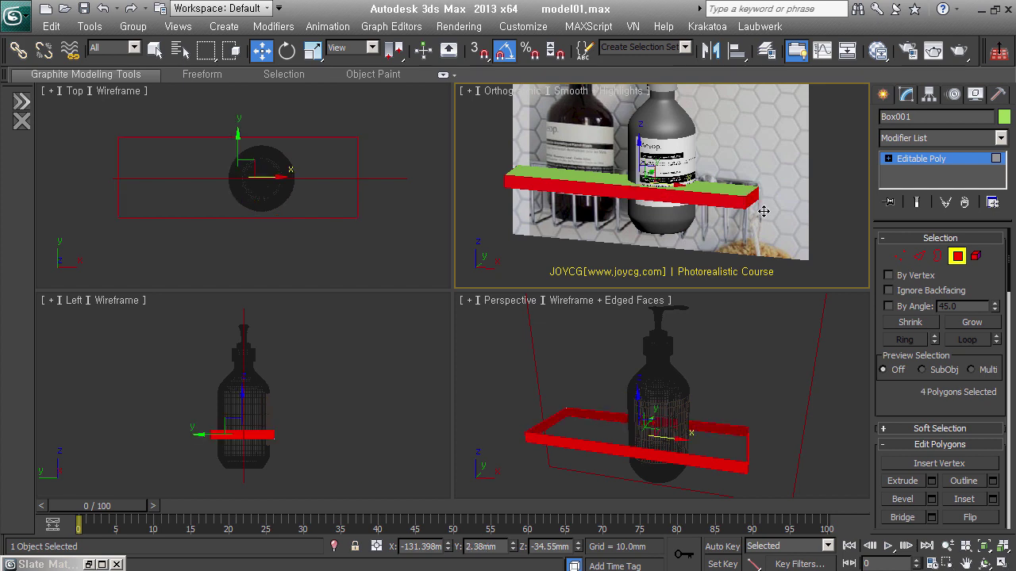
pyautogui.hotkey('ctrl', 'i')
pyautogui.press('Delete')
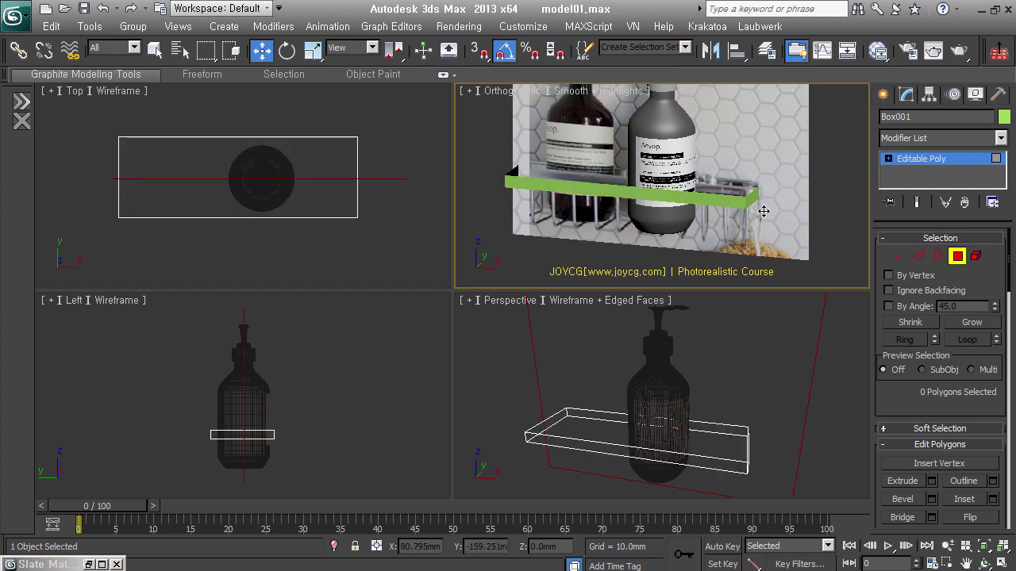
pyautogui.moveTo(762, 211)
pyautogui.keyDown('alt'); pyautogui.mouseDown(button='middle')
pyautogui.moveTo(928, 206)
pyautogui.moveTo(824, 213)
pyautogui.mouseUp(button='middle'); pyautogui.keyUp('alt')
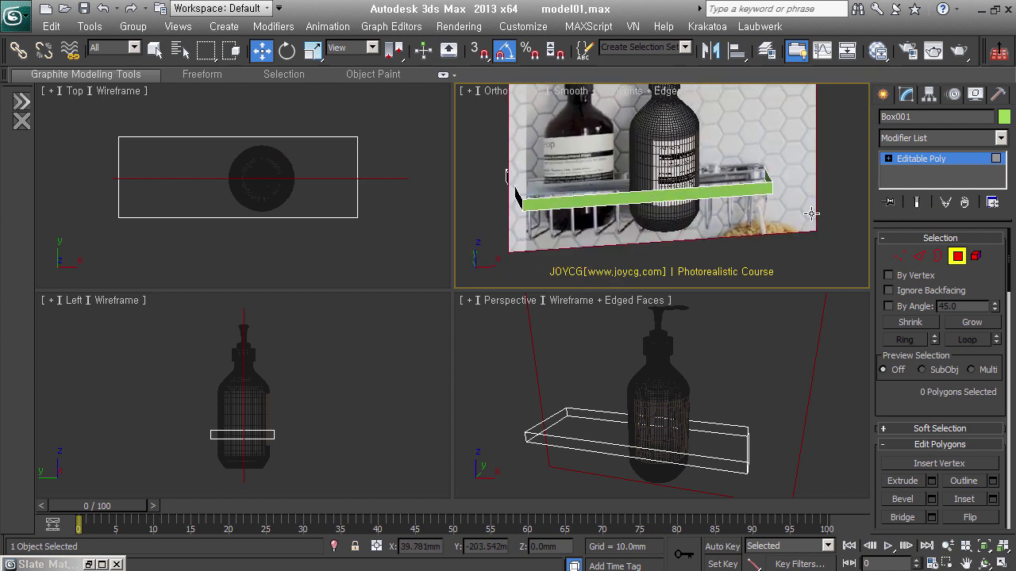
# - Chamfer the rim's four vertical corner edges at 13.967 mm with 4 segments
pyautogui.click(923, 263)
pyautogui.click(918, 256)
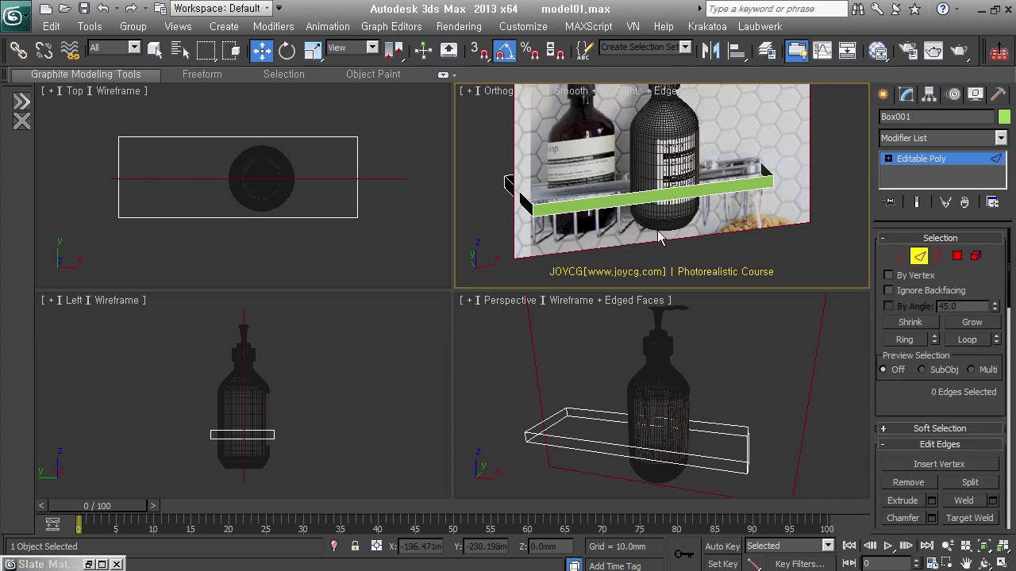
pyautogui.doubleClick(537, 211)
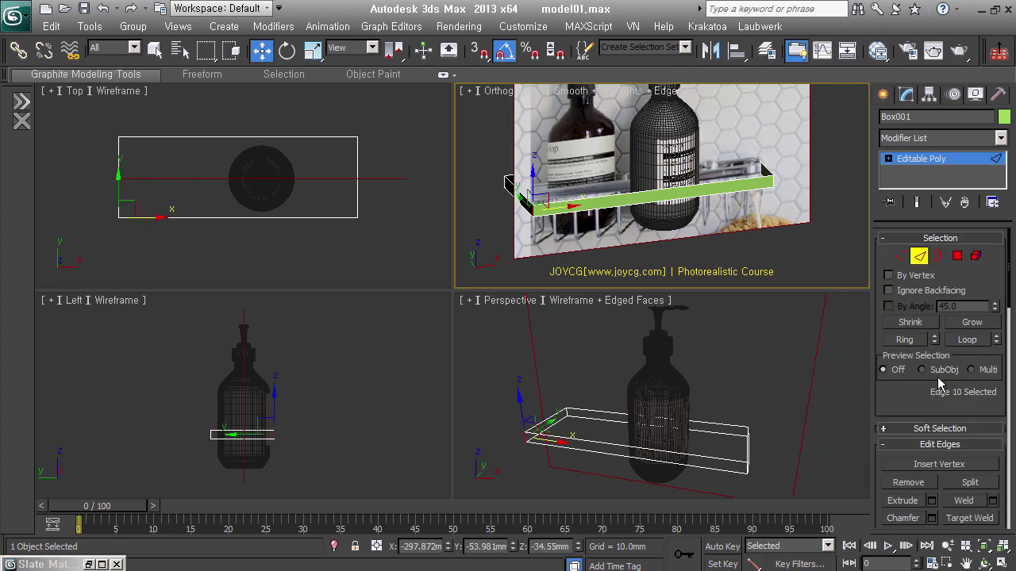
pyautogui.click(904, 340)
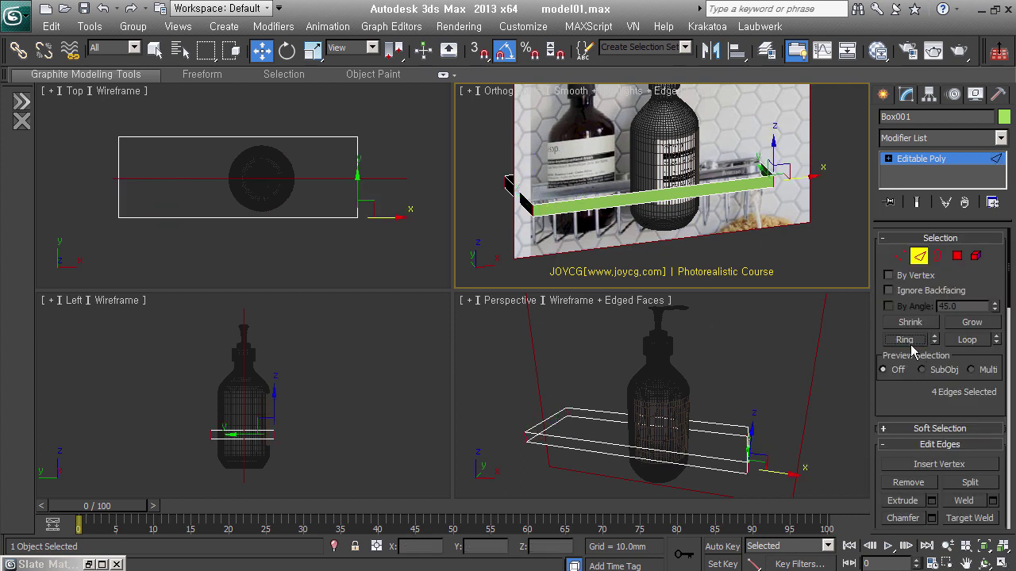
pyautogui.click(526, 210)
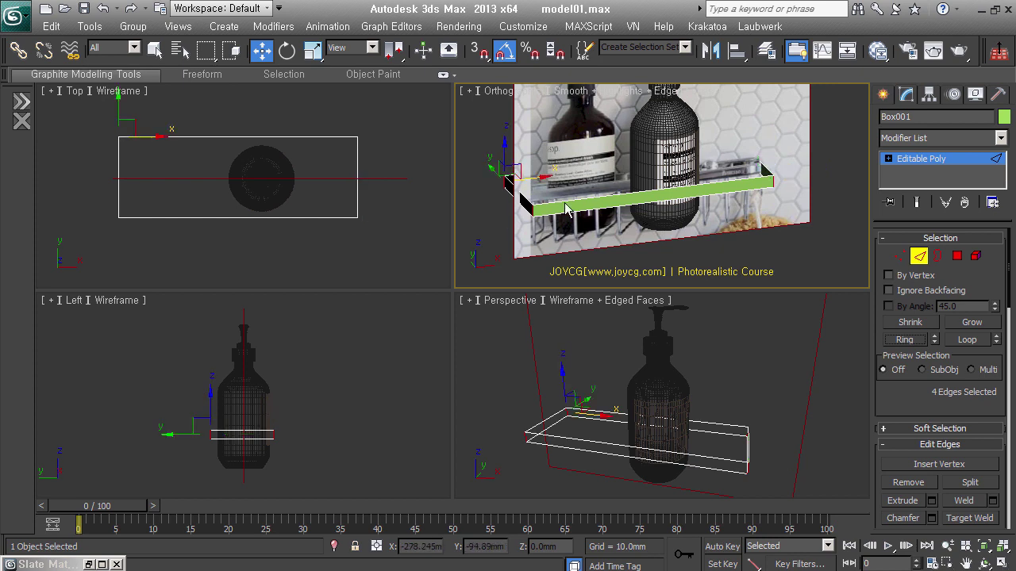
pyautogui.scroll(3, 611, 195)
pyautogui.rightClick(562, 210)
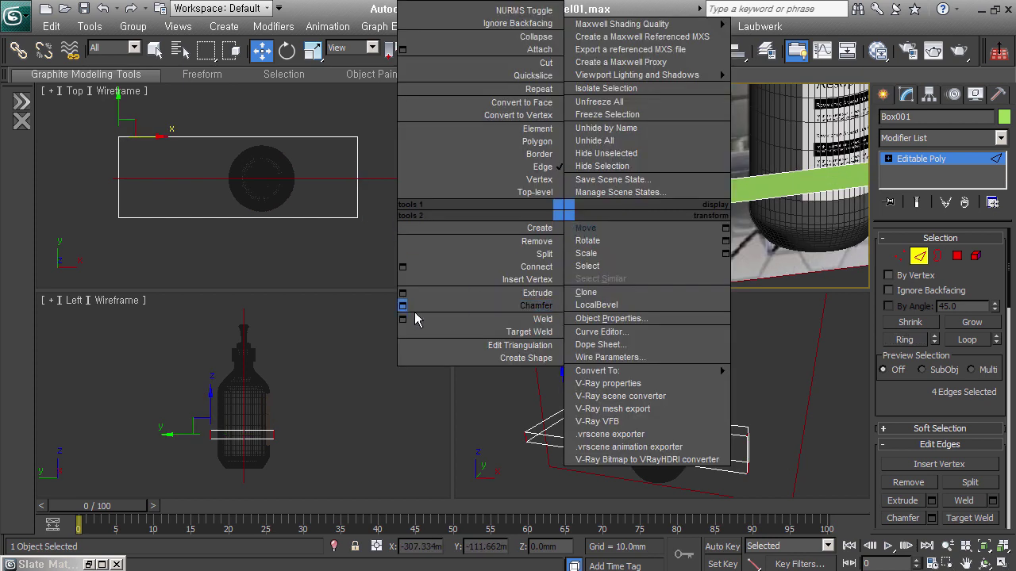
pyautogui.click(451, 304)
pyautogui.moveTo(678, 194)
pyautogui.mouseDown()
pyautogui.moveTo(699, 201)
pyautogui.moveTo(685, 223)
pyautogui.mouseUp()
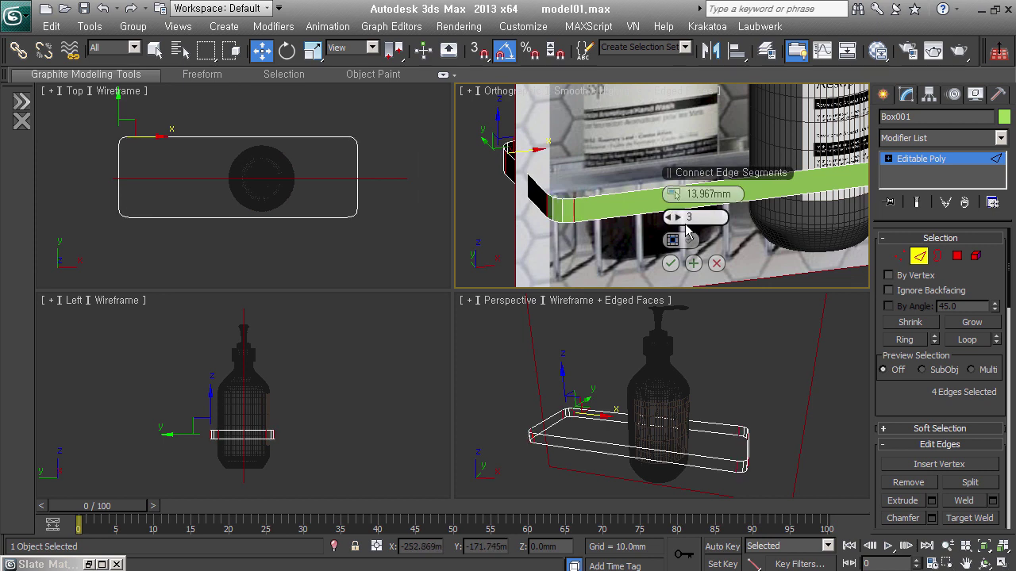
pyautogui.click(670, 263)
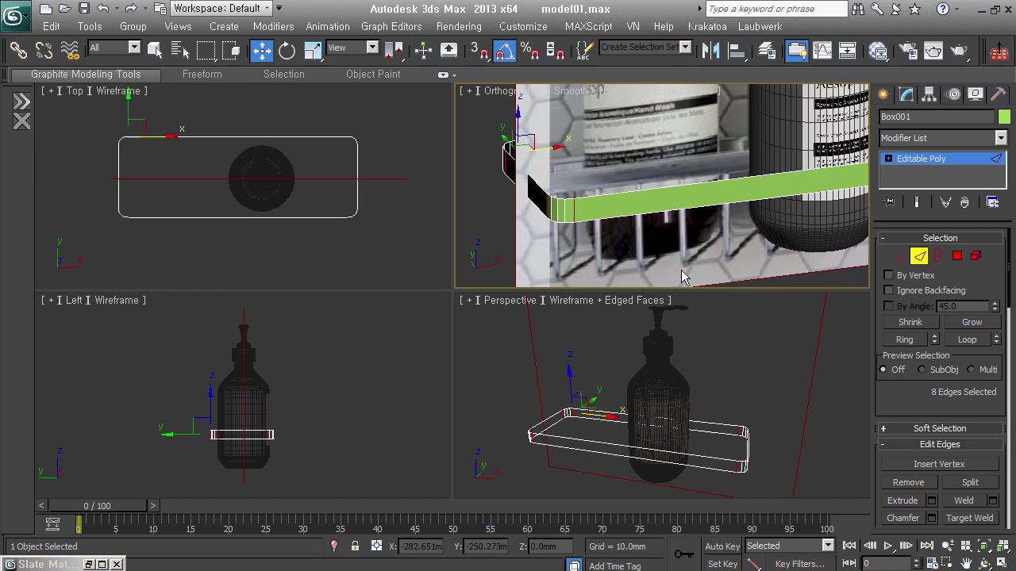
pyautogui.moveTo(681, 269); pyautogui.dragTo(639, 234, button='middle')
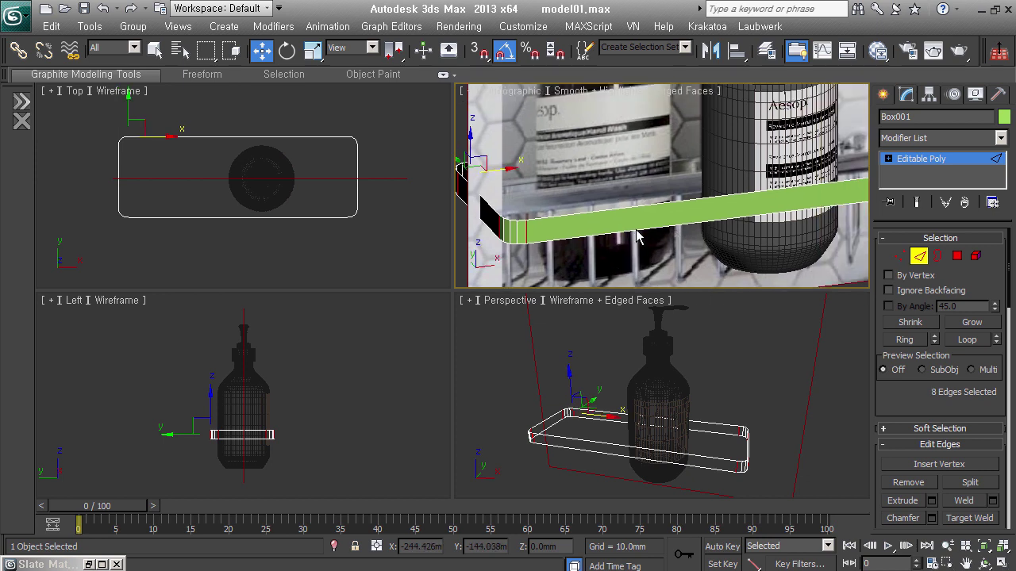
pyautogui.click(938, 256)
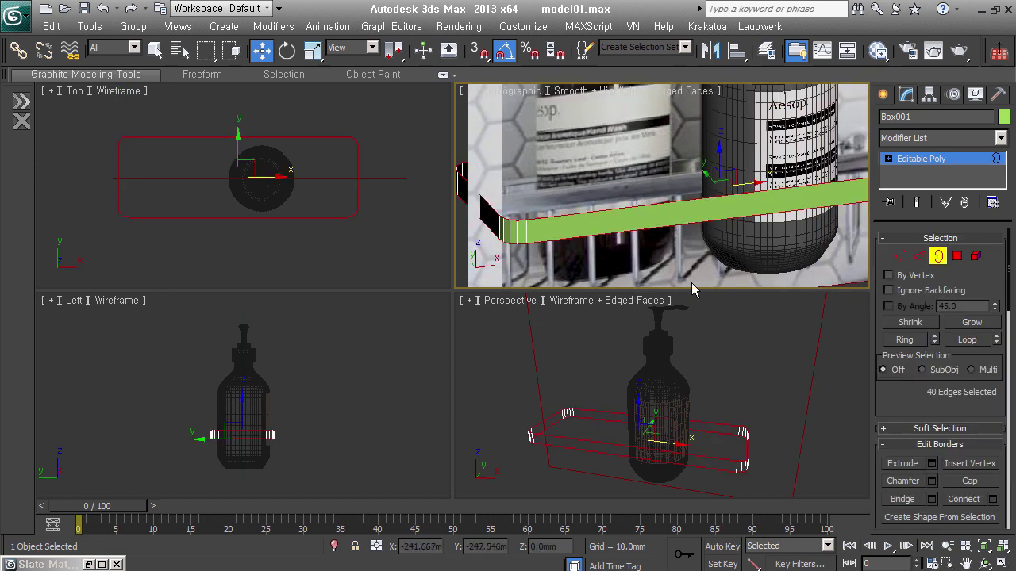
# - Extrude the shelf's open border -3.081 mm in height with 0 mm width
pyautogui.rightClick(737, 211)
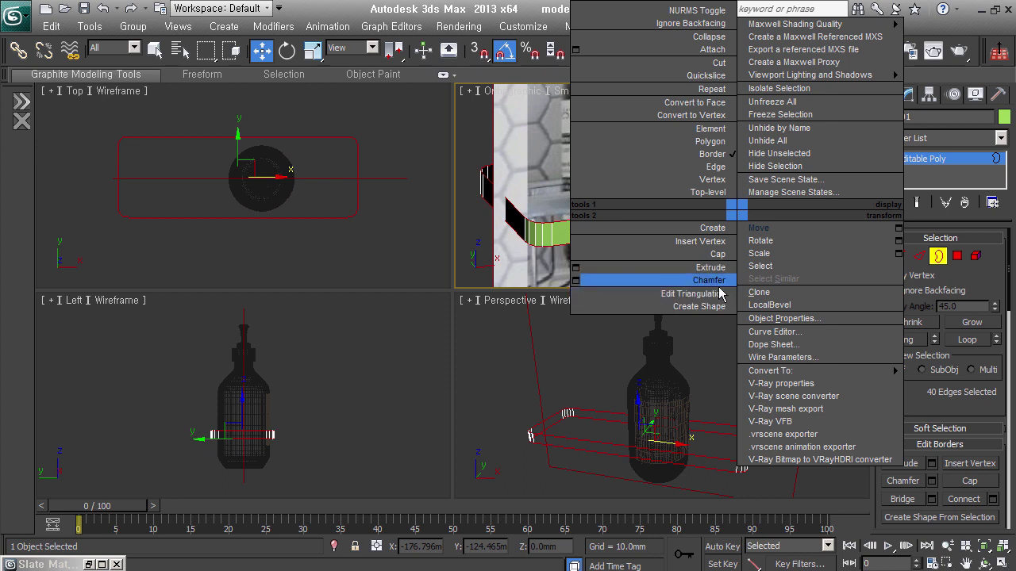
pyautogui.click(578, 280)
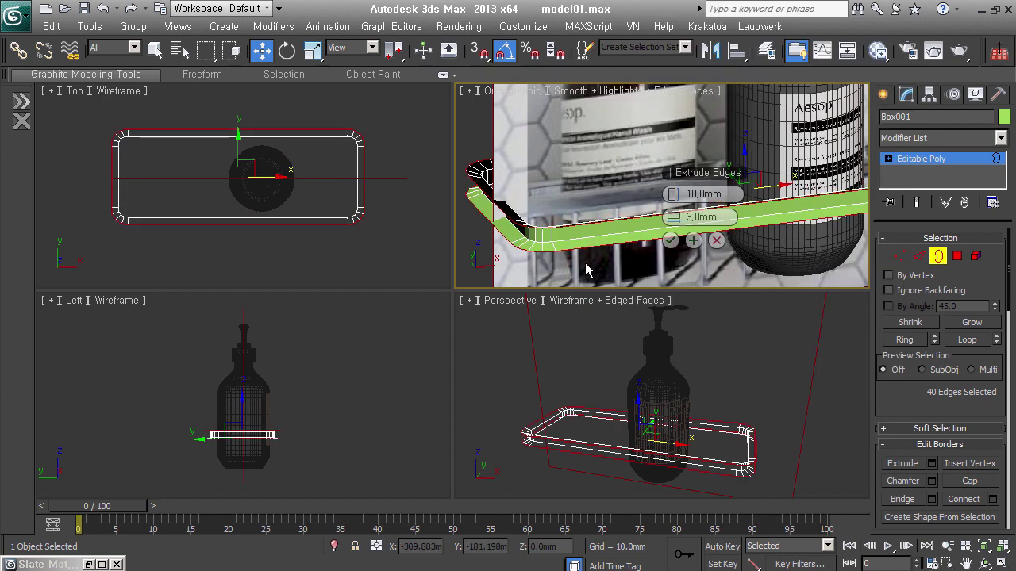
pyautogui.rightClick(689, 218)
pyautogui.rightClick(684, 198)
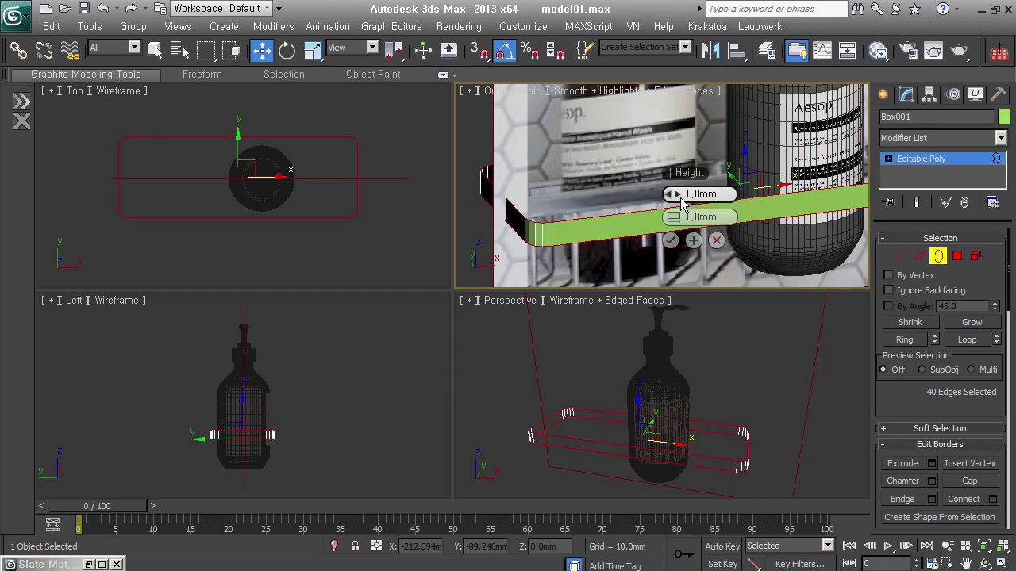
pyautogui.moveTo(672, 194); pyautogui.dragTo(680, 203)
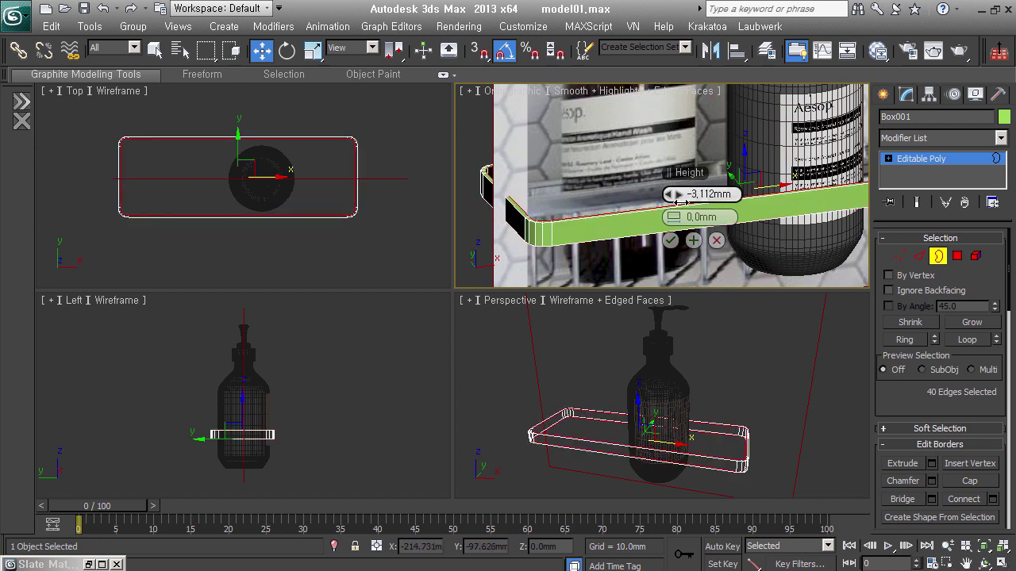
pyautogui.click(671, 240)
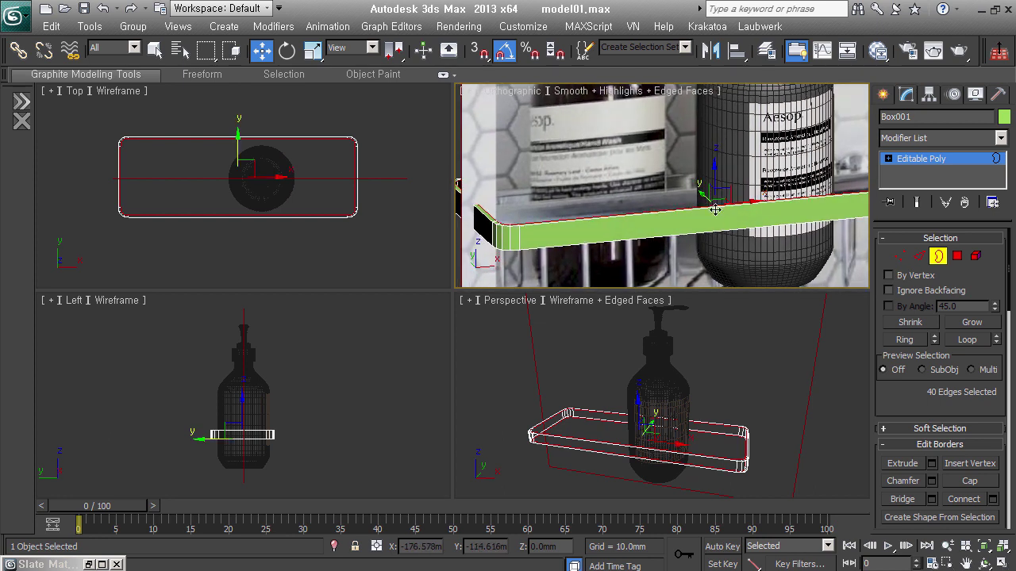
pyautogui.rightClick(700, 210)
# - Scale the border loop along Z to 73% about the selection centre, flattening the lip
pyautogui.click(725, 255)
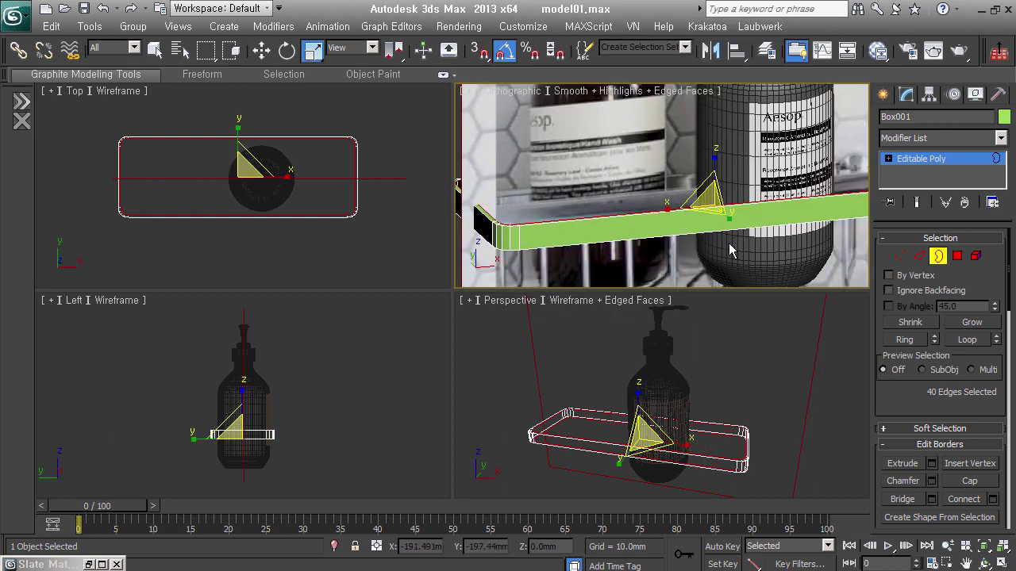
pyautogui.keyDown('alt'); pyautogui.moveTo(730, 251); pyautogui.dragTo(526, 170, button='middle'); pyautogui.keyUp('alt')
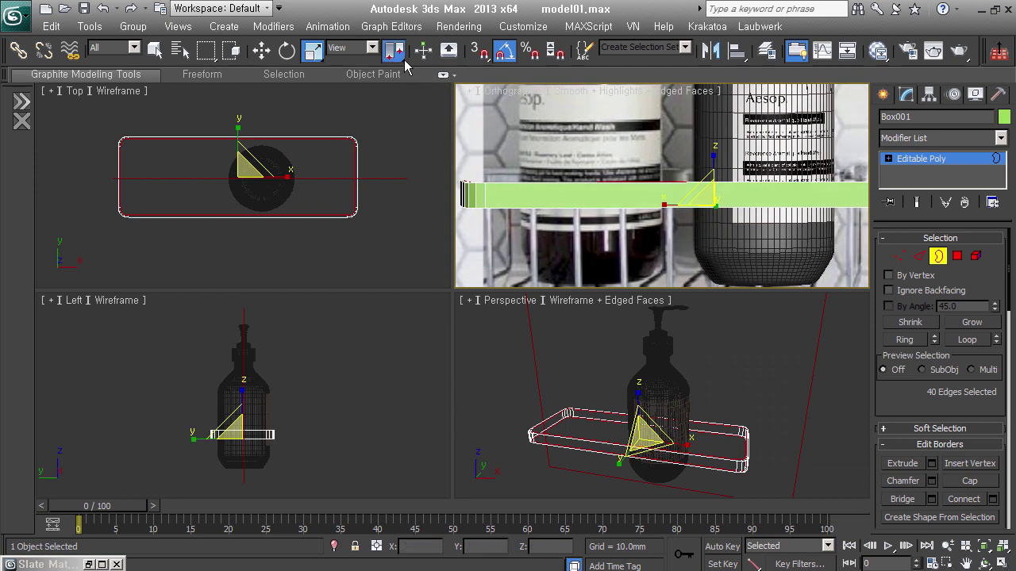
pyautogui.moveTo(401, 58); pyautogui.dragTo(404, 117)
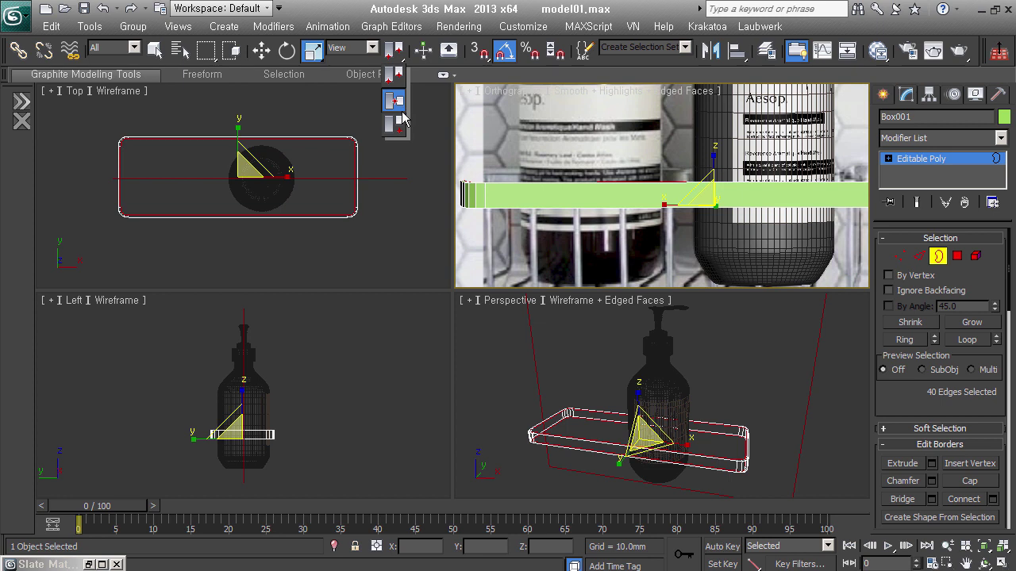
pyautogui.keyDown('alt'); pyautogui.moveTo(683, 191); pyautogui.dragTo(737, 219, button='middle'); pyautogui.keyUp('alt')
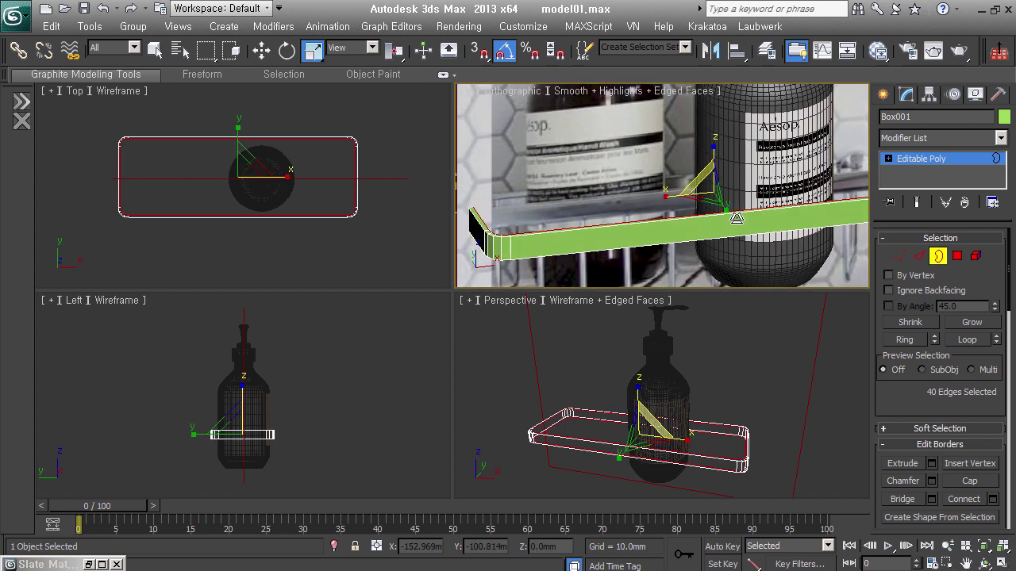
pyautogui.moveTo(725, 165); pyautogui.dragTo(723, 182)
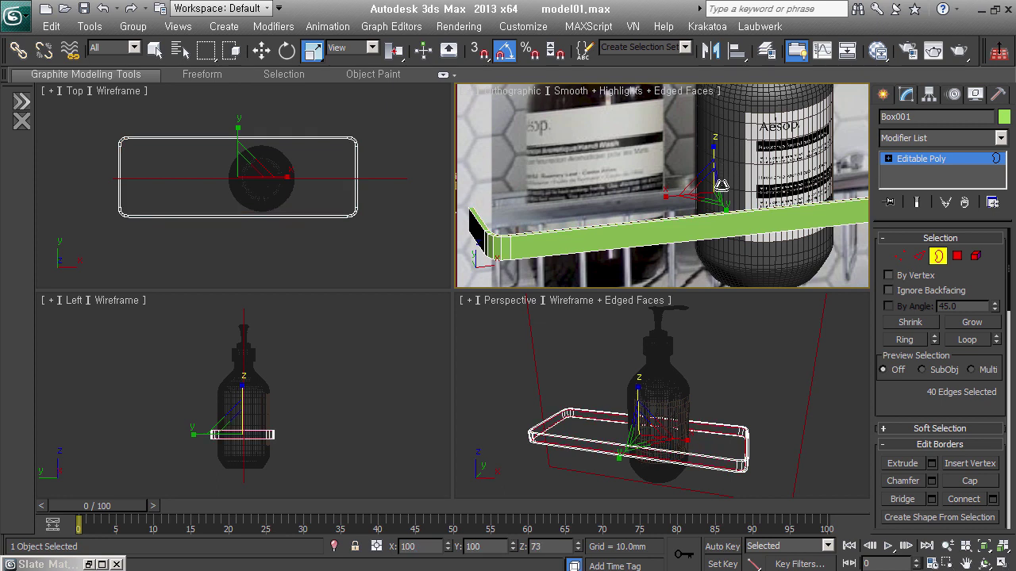
pyautogui.keyDown('alt'); pyautogui.moveTo(721, 187); pyautogui.dragTo(739, 198, button='middle'); pyautogui.keyUp('alt')
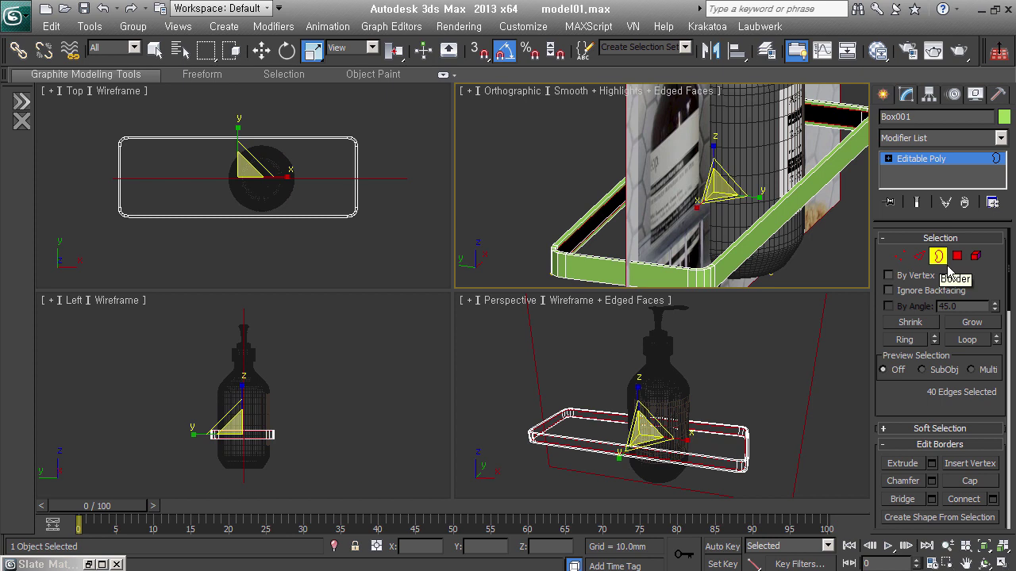
pyautogui.click(919, 255)
# - Select four edges along the shelf's lower rim at both ends
pyautogui.scroll(4, 768, 267)
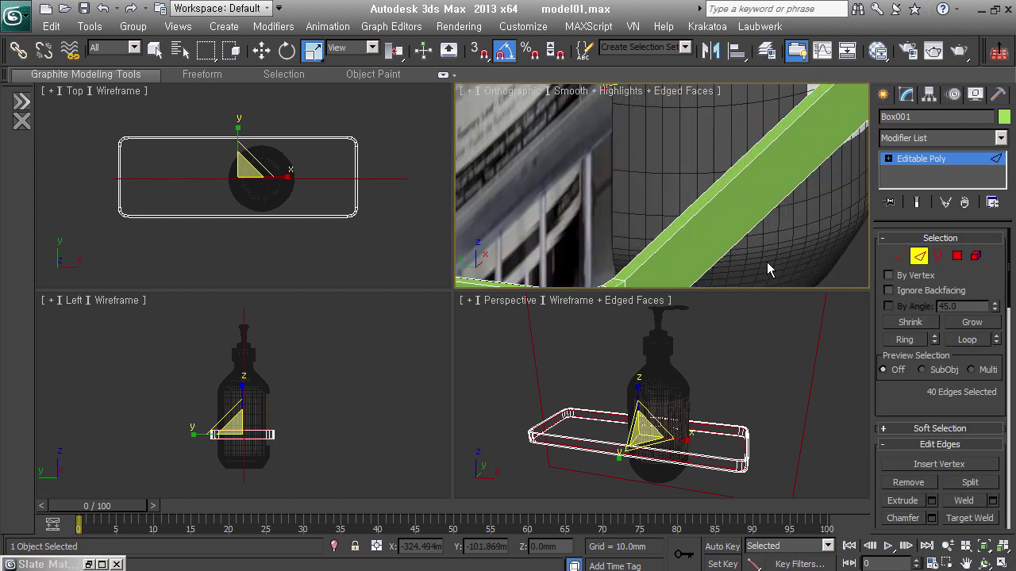
pyautogui.click(703, 229)
pyautogui.keyDown('ctrl'); pyautogui.click(703, 222); pyautogui.keyUp('ctrl')
pyautogui.moveTo(763, 266)
pyautogui.mouseDown(button='middle')
pyautogui.moveTo(752, 184)
pyautogui.moveTo(651, 299)
pyautogui.mouseUp(button='middle')
pyautogui.keyDown('ctrl'); pyautogui.click(698, 242); pyautogui.keyUp('ctrl')
pyautogui.keyDown('ctrl'); pyautogui.click(702, 232); pyautogui.keyUp('ctrl')
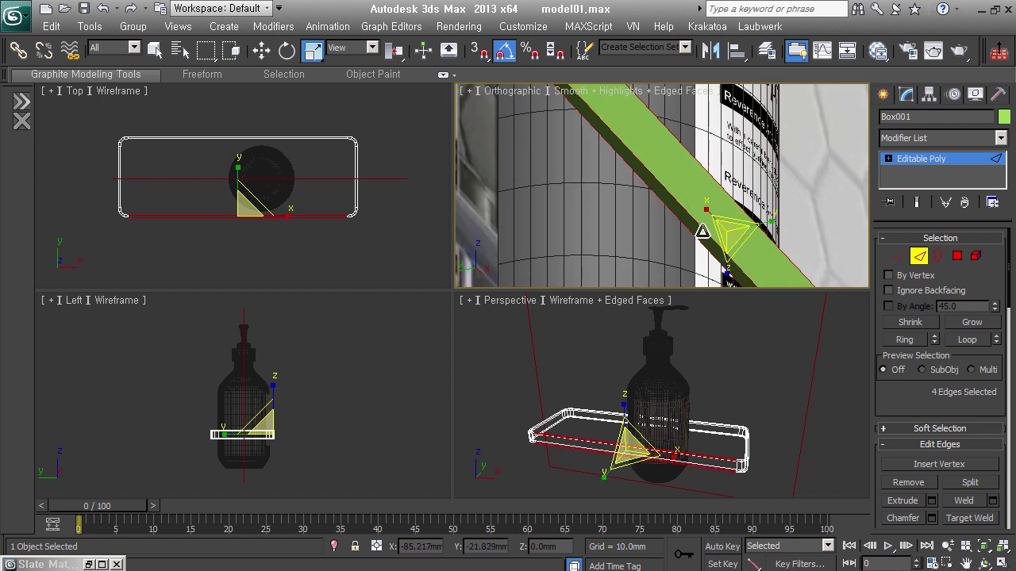
pyautogui.moveTo(663, 207); pyautogui.dragTo(738, 235, button='middle')
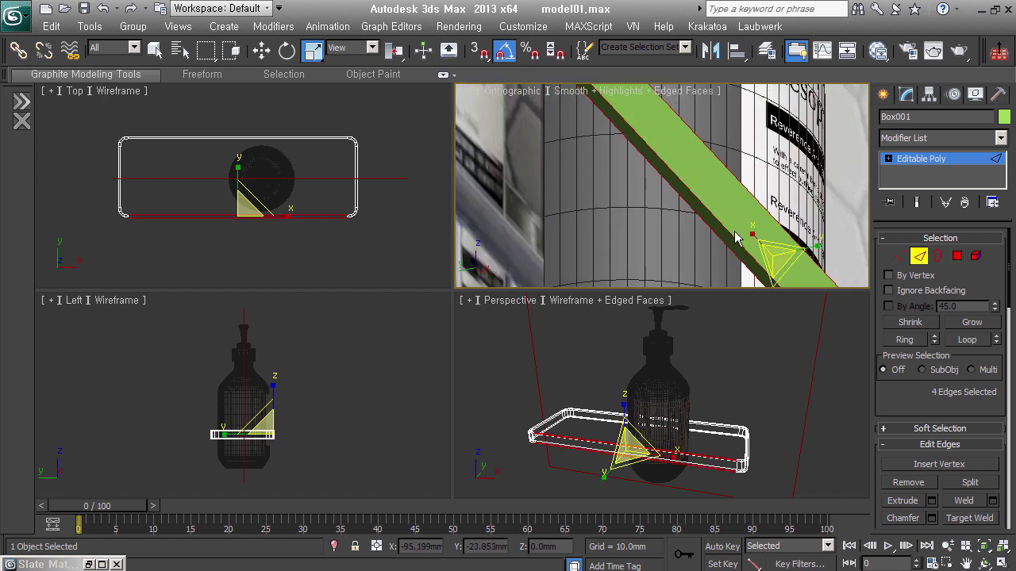
pyautogui.scroll(3, 735, 232)
# - Connect them with one new edge loop slid to 0.56 mm beside the rim
pyautogui.rightClick(734, 231)
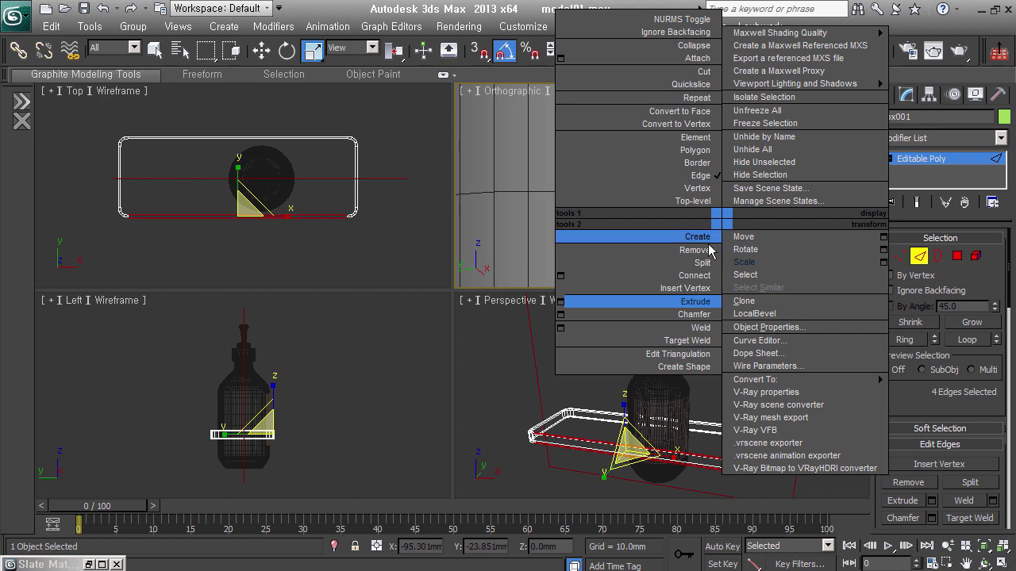
pyautogui.click(560, 275)
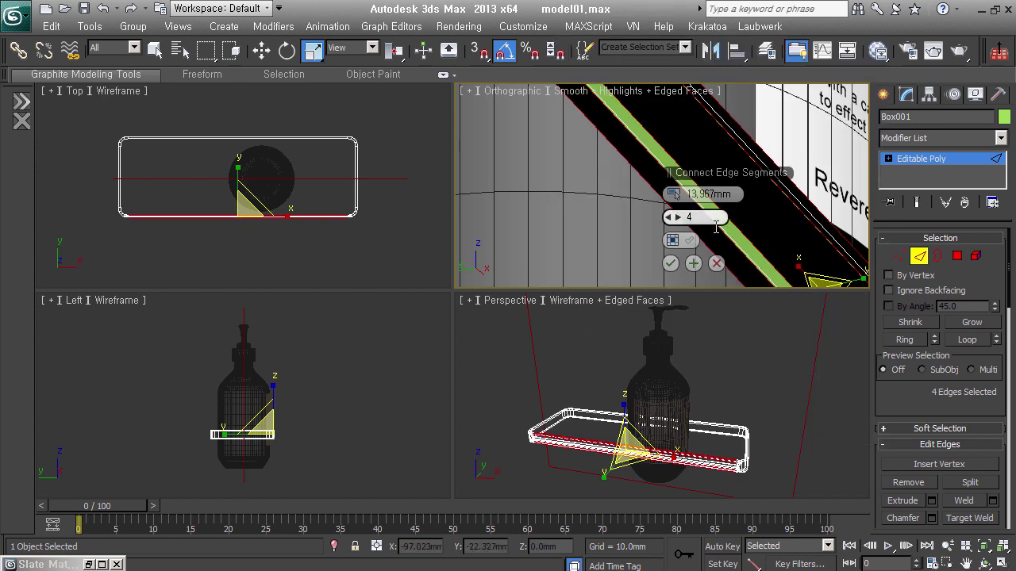
pyautogui.rightClick(675, 216)
pyautogui.rightClick(672, 194)
pyautogui.moveTo(685, 224); pyautogui.dragTo(671, 188)
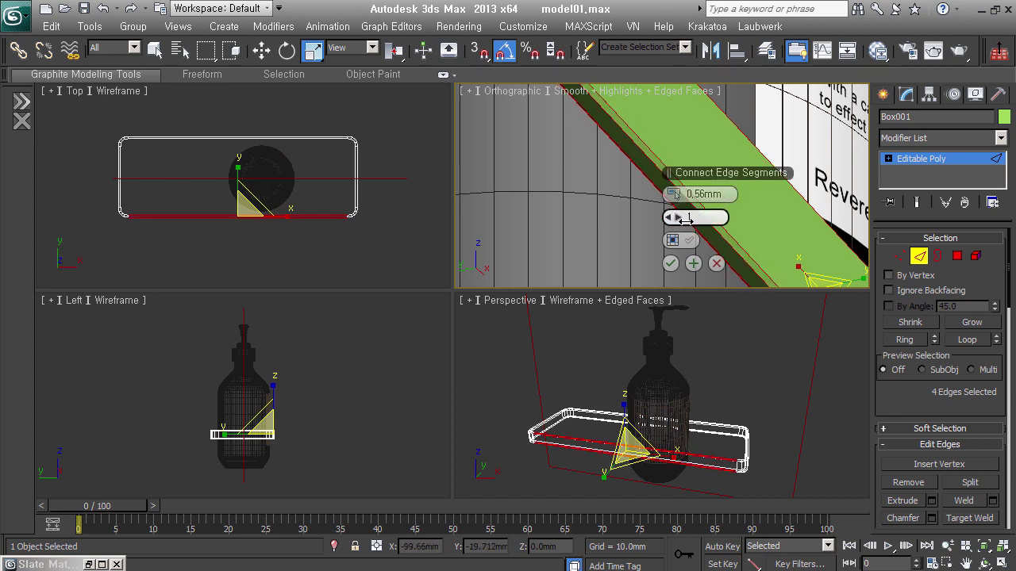
pyautogui.click(671, 263)
pyautogui.moveTo(671, 263)
pyautogui.keyDown('alt'); pyautogui.mouseDown(button='middle')
pyautogui.moveTo(732, 219)
pyautogui.moveTo(731, 258)
pyautogui.mouseUp(button='middle'); pyautogui.keyUp('alt')
pyautogui.scroll(2, 731, 258)
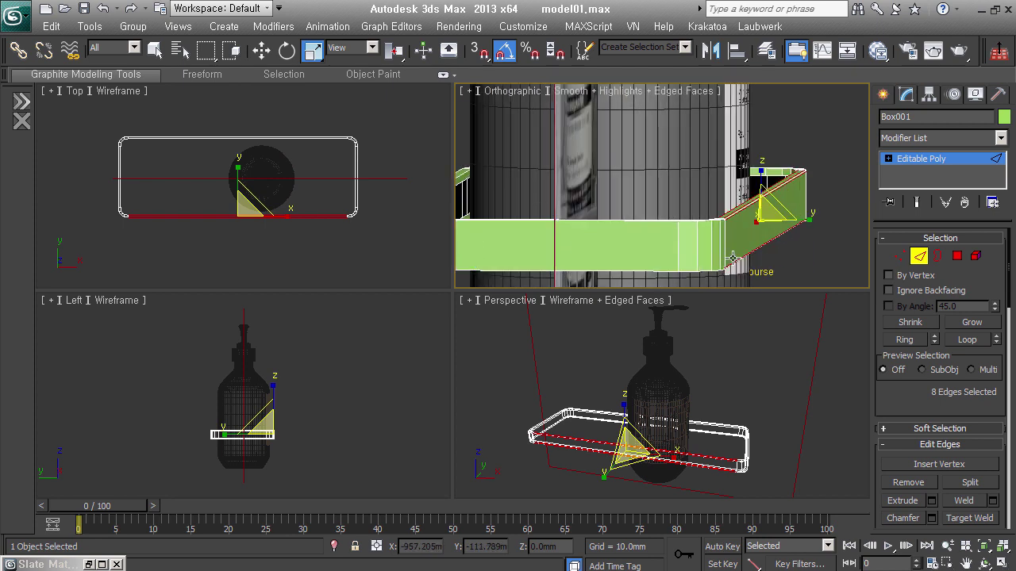
pyautogui.click(725, 251)
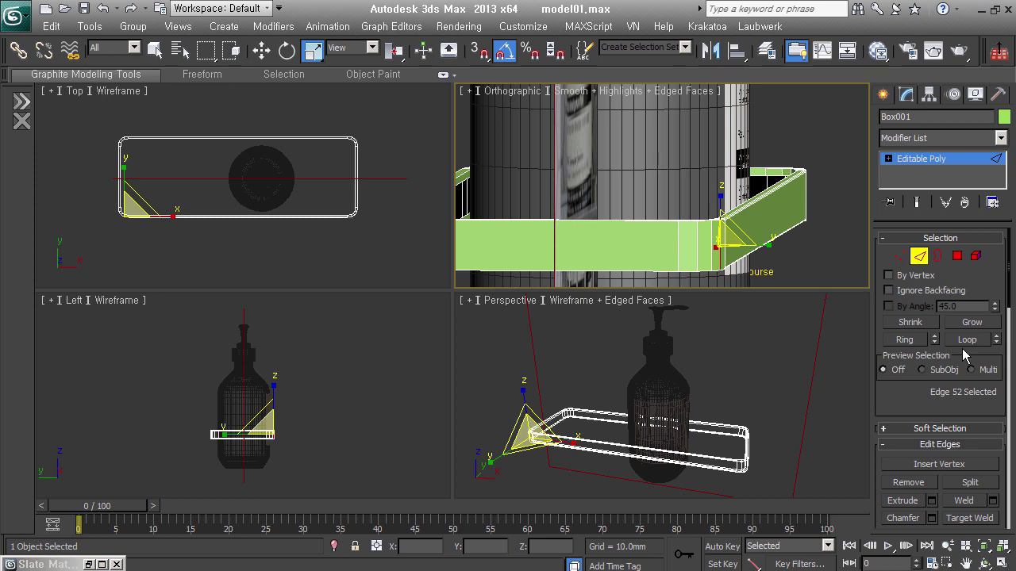
# - Add a support edge loop across the corner edge ring
pyautogui.click(919, 339)
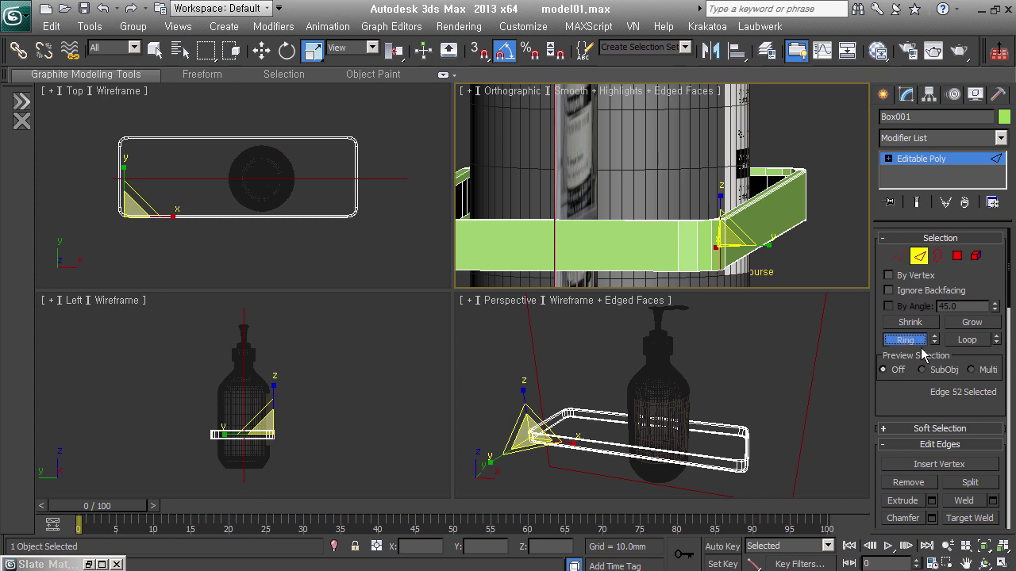
pyautogui.scroll(-3, 926, 419)
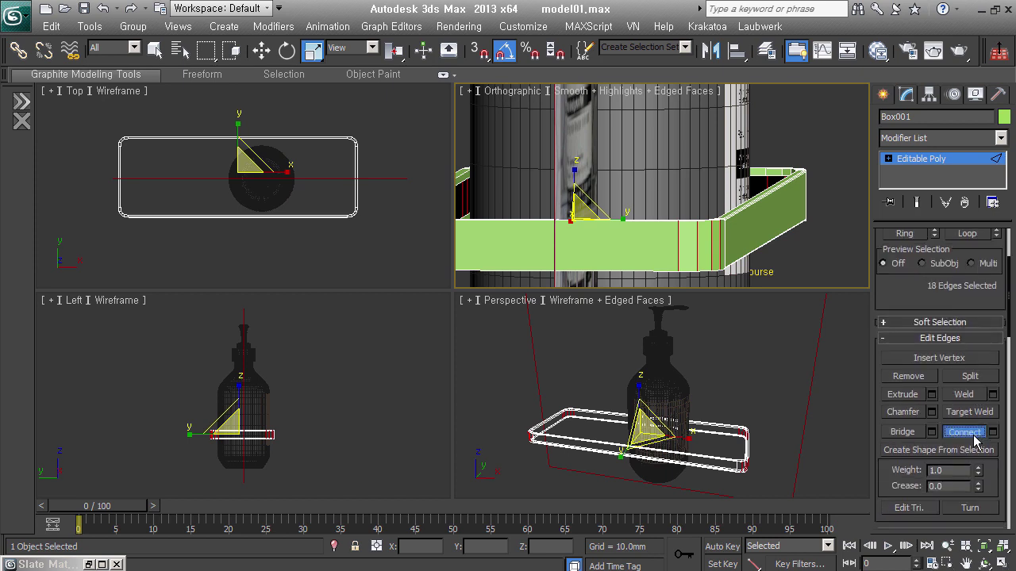
pyautogui.click(964, 431)
# - Chamfer the tray's rim edge loops 0.56 mm with 2 segments
pyautogui.keyDown('ctrl'); pyautogui.click(810, 234); pyautogui.keyUp('ctrl')
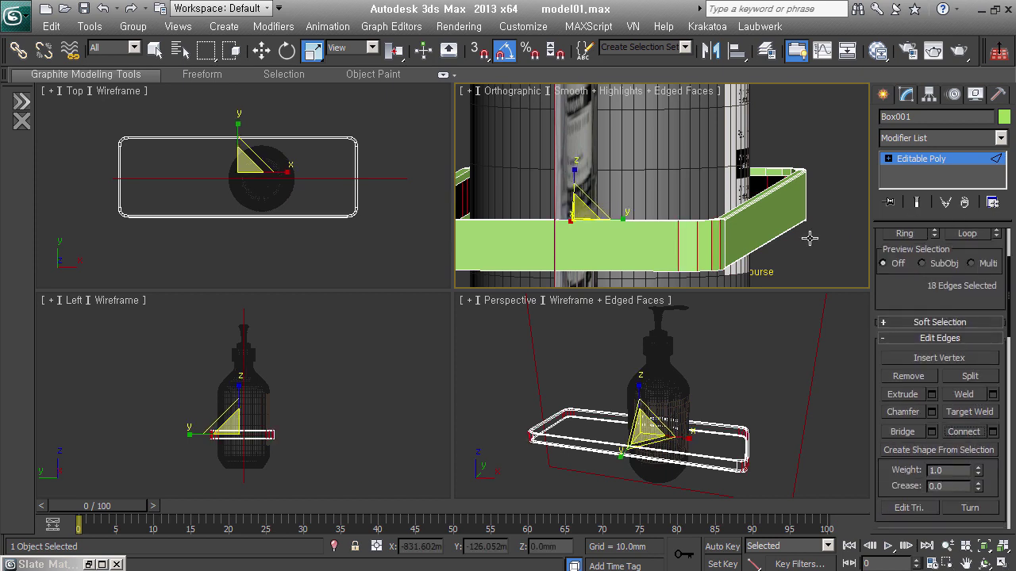
pyautogui.keyDown('alt'); pyautogui.moveTo(809, 234); pyautogui.dragTo(797, 246, button='middle'); pyautogui.keyUp('alt')
pyautogui.scroll(5, 658, 236)
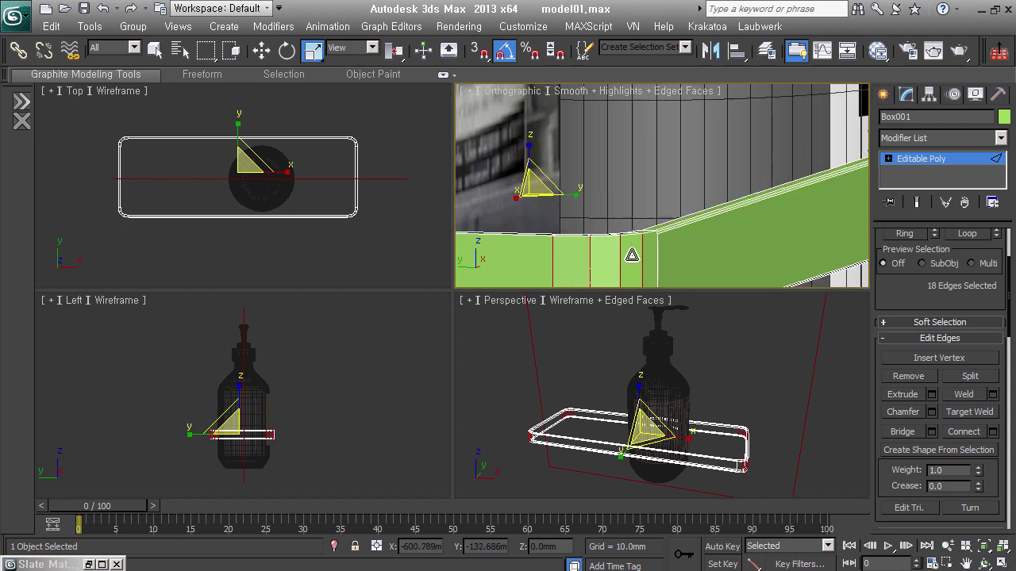
pyautogui.doubleClick(681, 262)
pyautogui.scroll(-2, 707, 249)
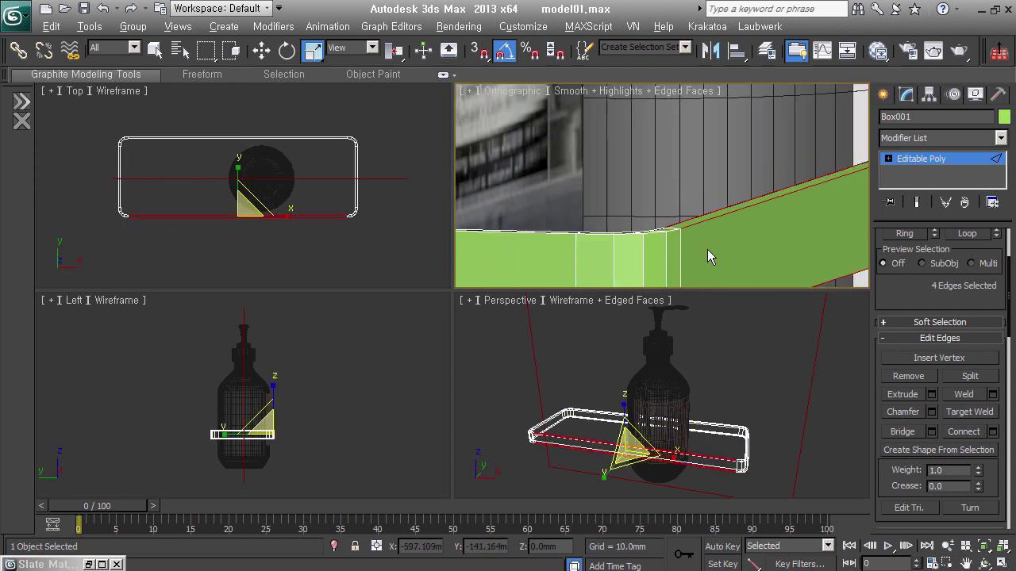
pyautogui.hotkey('ctrl', 'a')
pyautogui.scroll(-5, 707, 249)
pyautogui.moveTo(707, 249)
pyautogui.keyDown('alt'); pyautogui.mouseDown(button='middle')
pyautogui.moveTo(749, 225)
pyautogui.moveTo(748, 233)
pyautogui.moveTo(805, 136)
pyautogui.mouseUp(button='middle'); pyautogui.keyUp('alt')
pyautogui.rightClick(787, 209)
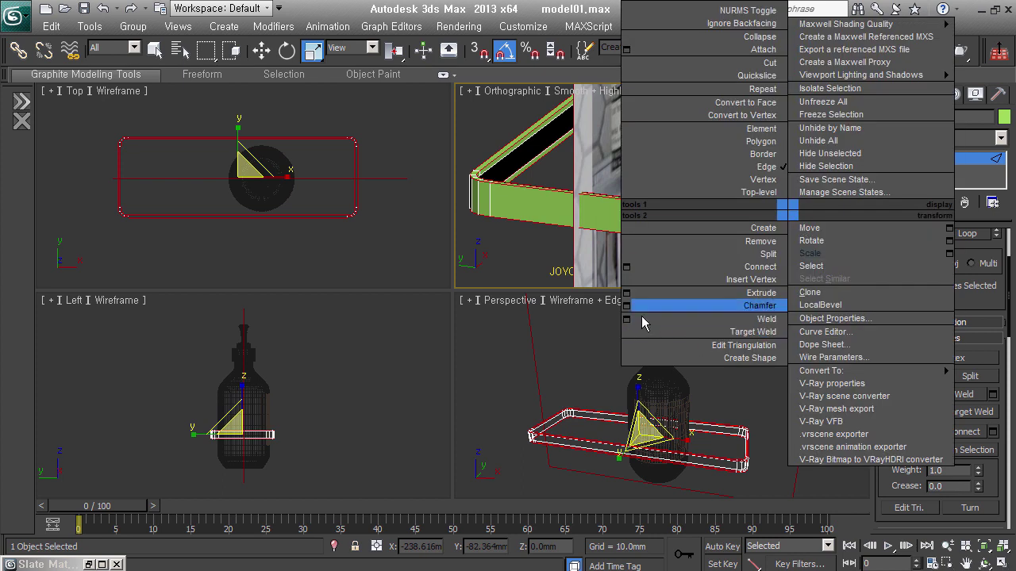
pyautogui.click(627, 306)
pyautogui.click(671, 263)
# - Check the chamfered edge loop around the shelf and reframe the shelf with the bottle
pyautogui.moveTo(680, 266)
pyautogui.mouseDown(button='middle')
pyautogui.moveTo(697, 223)
pyautogui.moveTo(677, 185)
pyautogui.moveTo(696, 203)
pyautogui.mouseUp(button='middle')
pyautogui.click(698, 224)
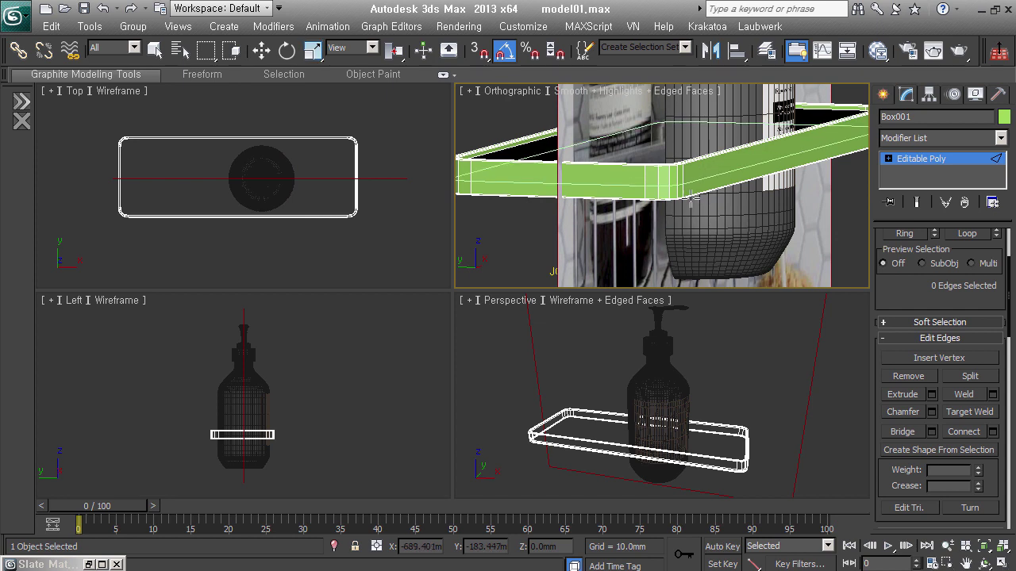
pyautogui.doubleClick(692, 192)
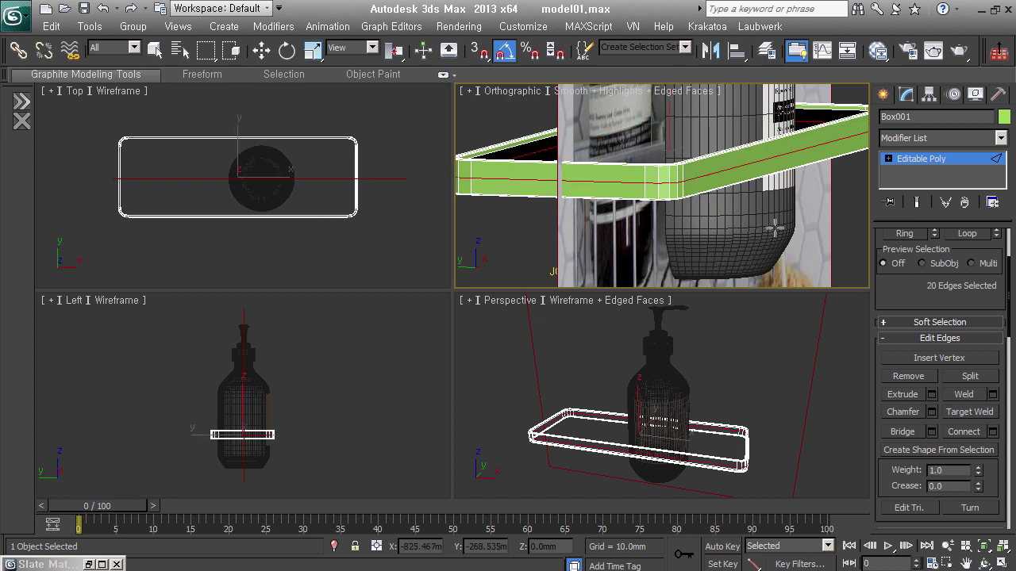
pyautogui.keyDown('alt'); pyautogui.moveTo(773, 228); pyautogui.dragTo(849, 253, button='middle'); pyautogui.keyUp('alt')
pyautogui.press('w')
pyautogui.click(849, 253)
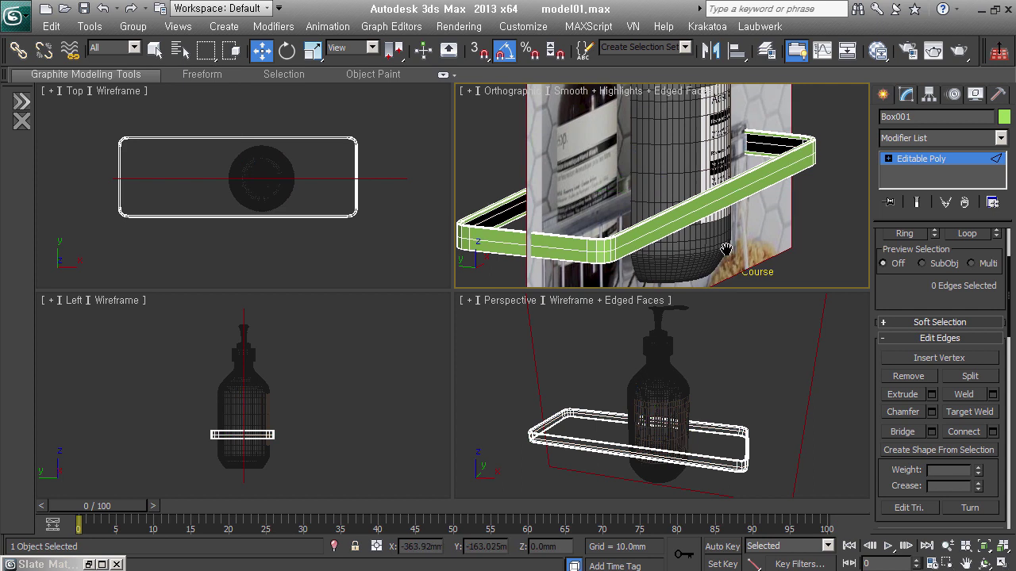
pyautogui.moveTo(726, 250); pyautogui.dragTo(746, 244, button='middle')
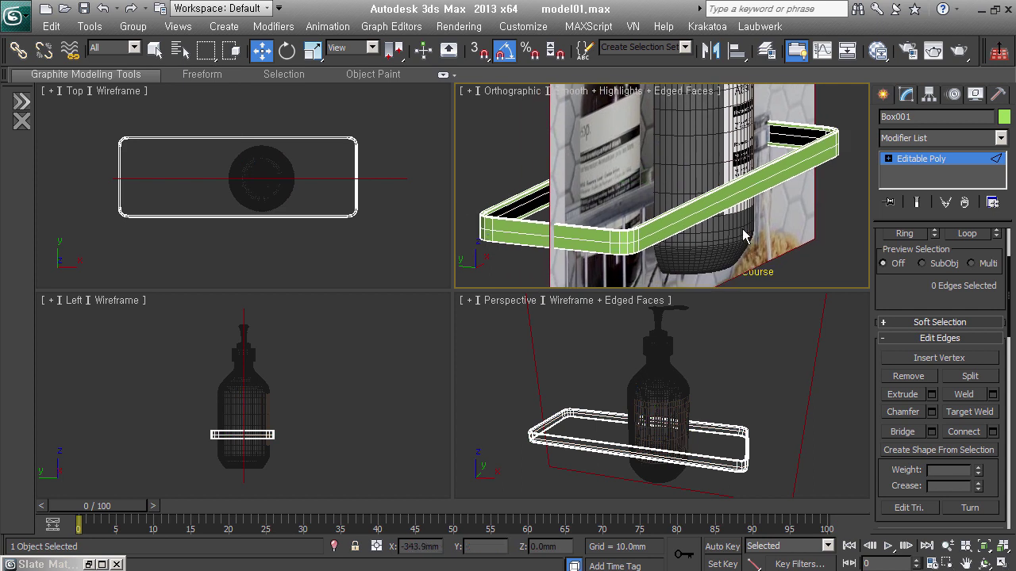
# - Add TurboSmooth to the green shelf frame Box001
pyautogui.hotkey('ctrl', 't')
pyautogui.moveTo(725, 222); pyautogui.dragTo(754, 216, button='middle')
pyautogui.scroll(3, 630, 236)
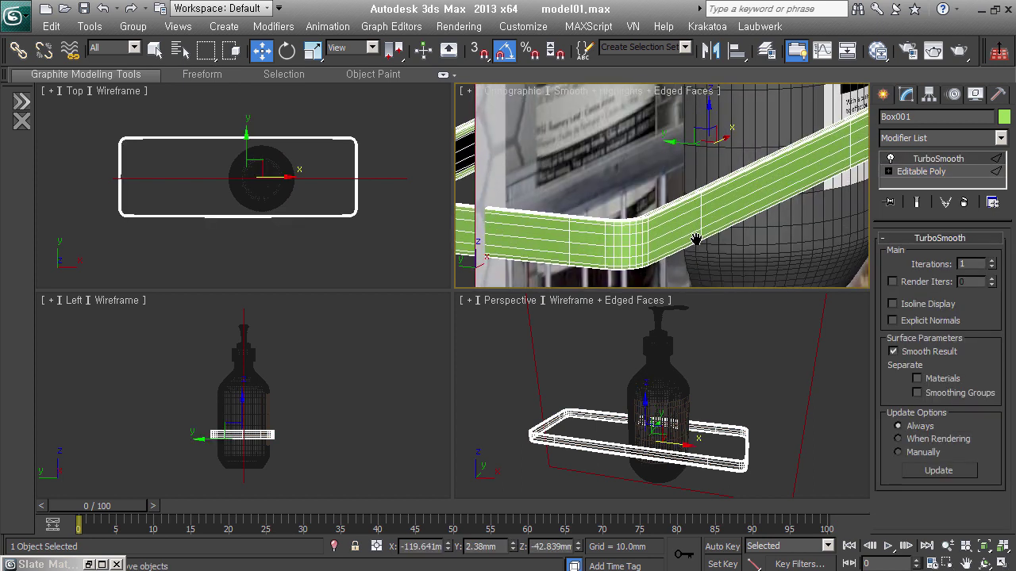
pyautogui.scroll(3, 627, 230)
pyautogui.scroll(2, 618, 220)
pyautogui.moveTo(737, 230)
pyautogui.mouseDown(button='middle')
pyautogui.moveTo(670, 239)
pyautogui.moveTo(627, 230)
pyautogui.mouseUp(button='middle')
# - Apply a Shell modifier to give the shelf frame thickness
pyautogui.hotkey('alt', 's')
pyautogui.scroll(2, 603, 222)
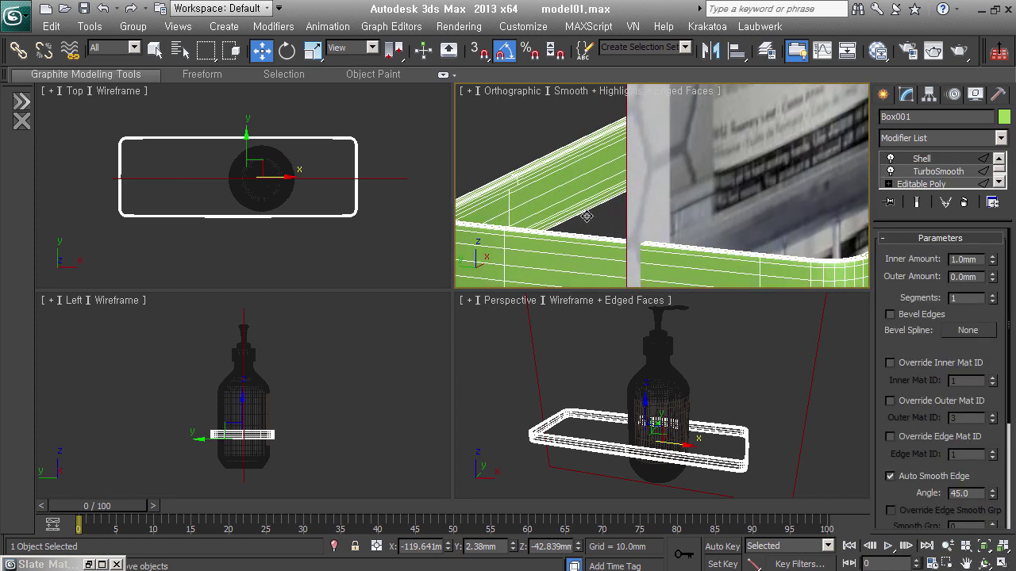
pyautogui.scroll(3, 587, 217)
pyautogui.keyDown('alt'); pyautogui.moveTo(585, 226); pyautogui.dragTo(599, 232, button='middle'); pyautogui.keyUp('alt')
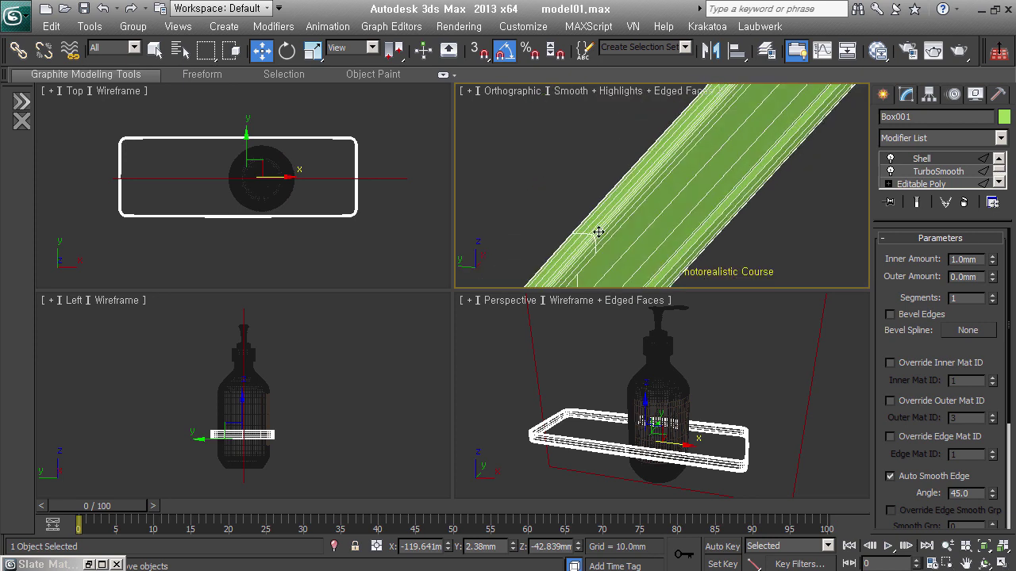
pyautogui.moveTo(992, 262); pyautogui.dragTo(1010, 246)
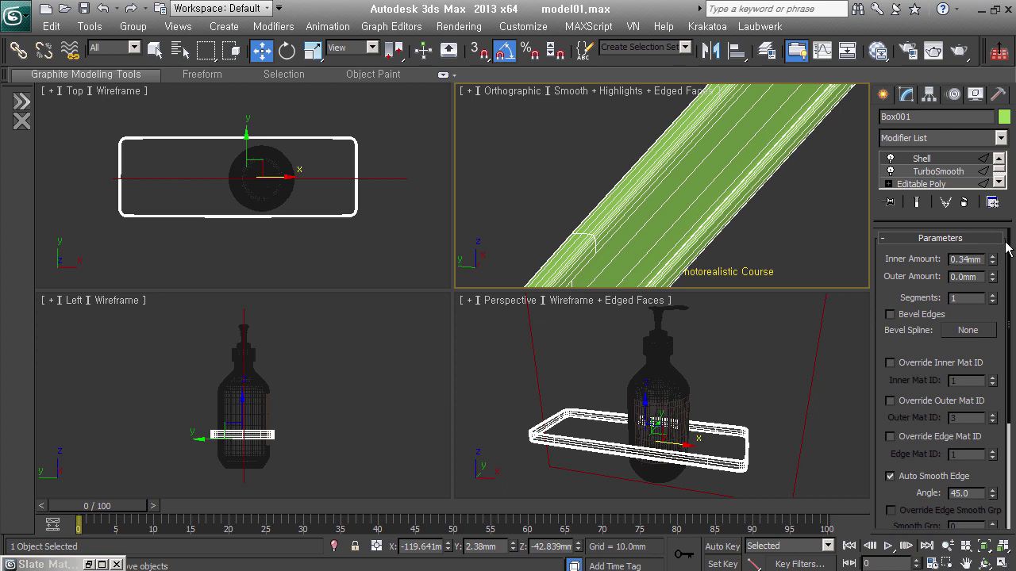
pyautogui.press('F4')
# - Set the shell's Inner Amount to 0 and Outer Amount to 0.28mm
pyautogui.moveTo(992, 260)
pyautogui.mouseDown()
pyautogui.moveTo(1010, 299)
pyautogui.moveTo(1009, 250)
pyautogui.moveTo(1005, 264)
pyautogui.mouseUp()
pyautogui.rightClick(1004, 270)
pyautogui.click(1005, 264)
pyautogui.rightClick(1005, 261)
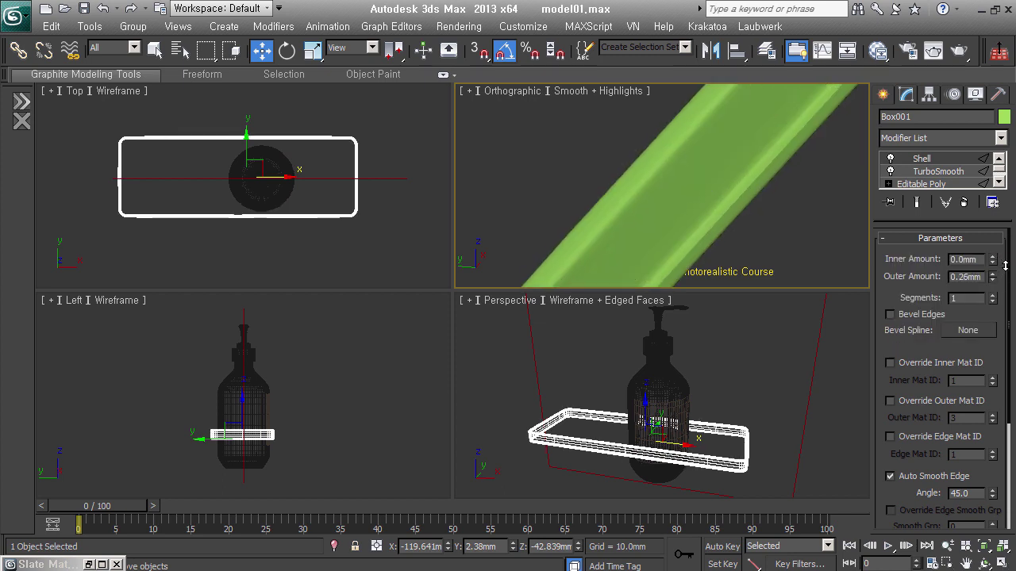
pyautogui.scroll(-3, 789, 230)
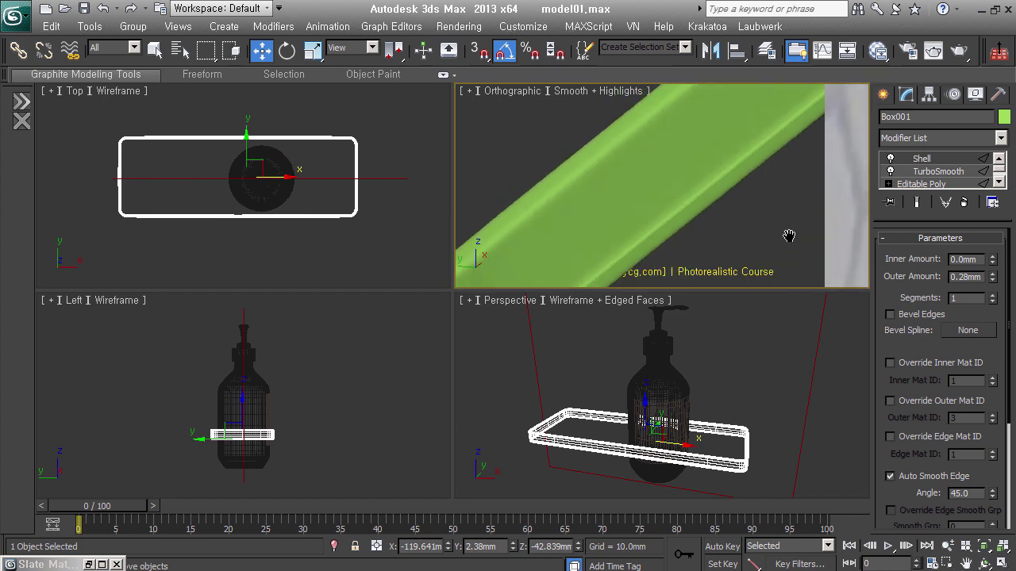
pyautogui.scroll(-3, 697, 201)
pyautogui.keyDown('alt'); pyautogui.moveTo(737, 217); pyautogui.dragTo(698, 214, button='middle'); pyautogui.keyUp('alt')
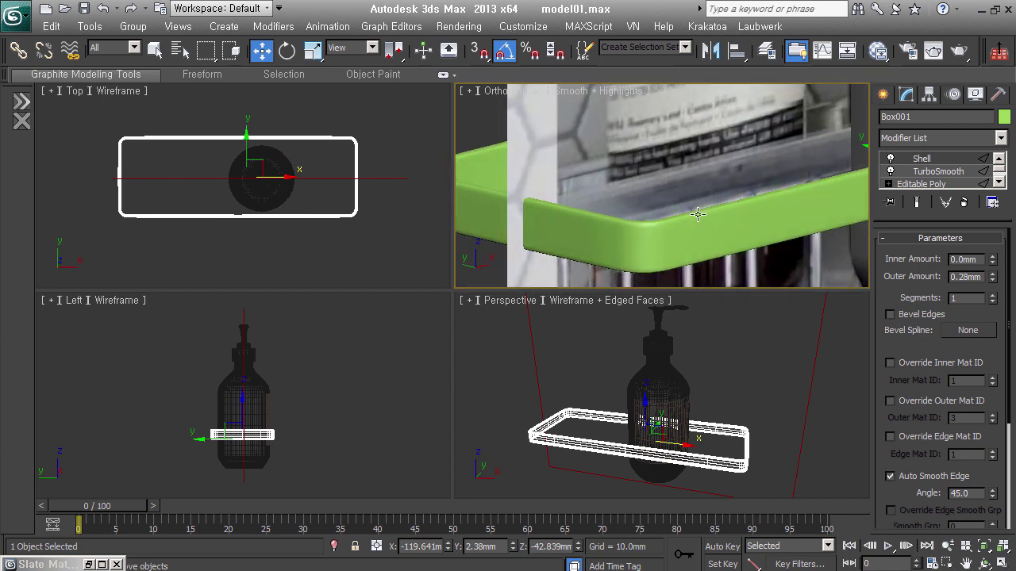
pyautogui.click(888, 96)
pyautogui.moveTo(742, 210); pyautogui.dragTo(627, 220, button='middle')
pyautogui.scroll(-2, 627, 220)
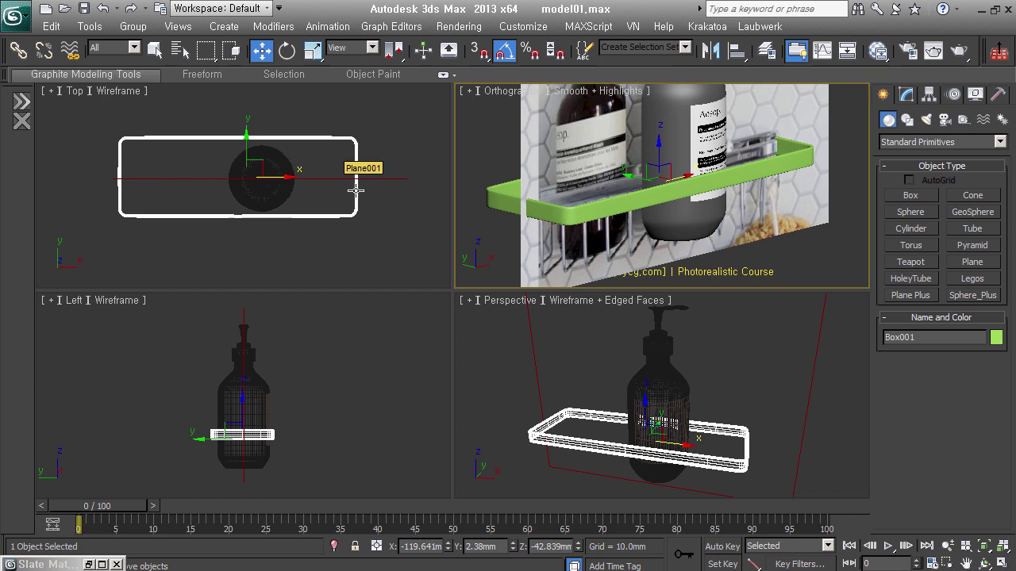
# - Draw a plane in the Top view with 1 length and 9 width segments
pyautogui.click(919, 124)
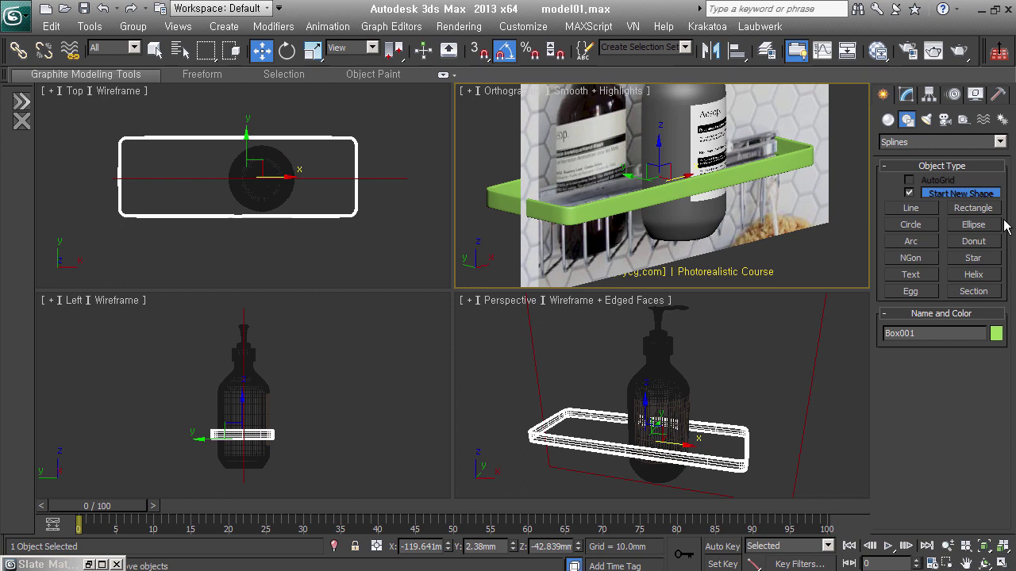
pyautogui.click(887, 119)
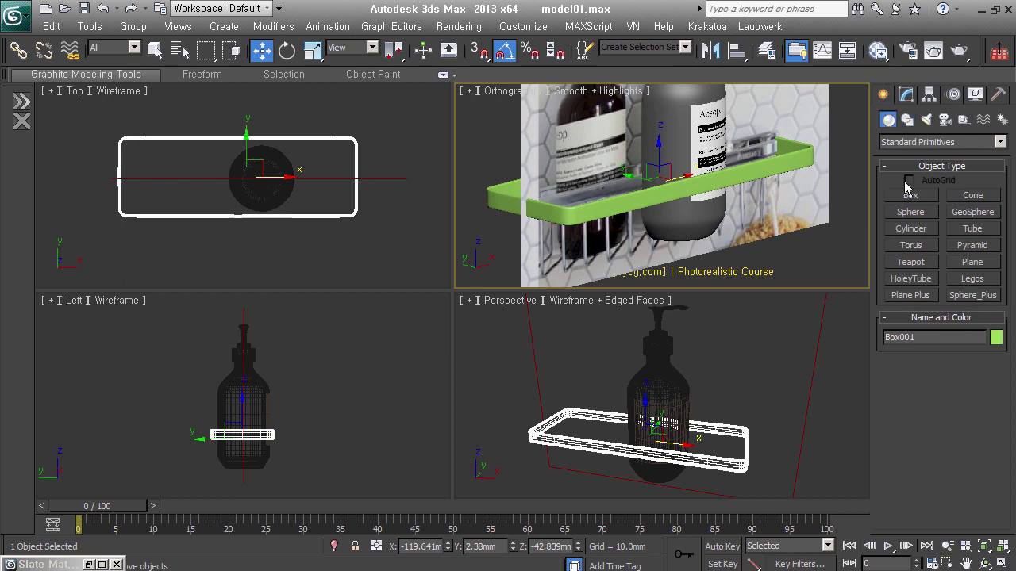
pyautogui.click(972, 262)
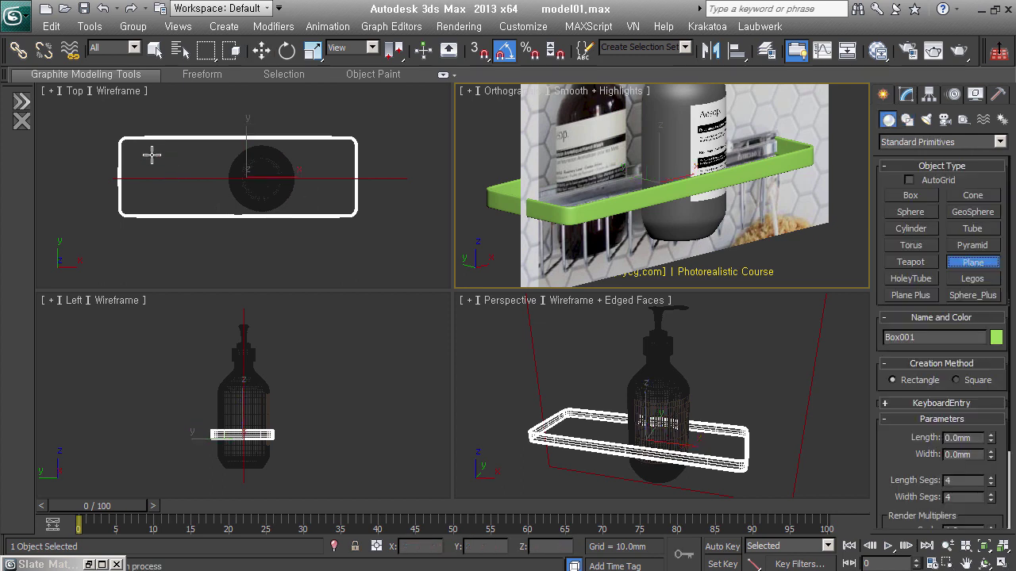
pyautogui.moveTo(152, 150); pyautogui.dragTo(347, 227)
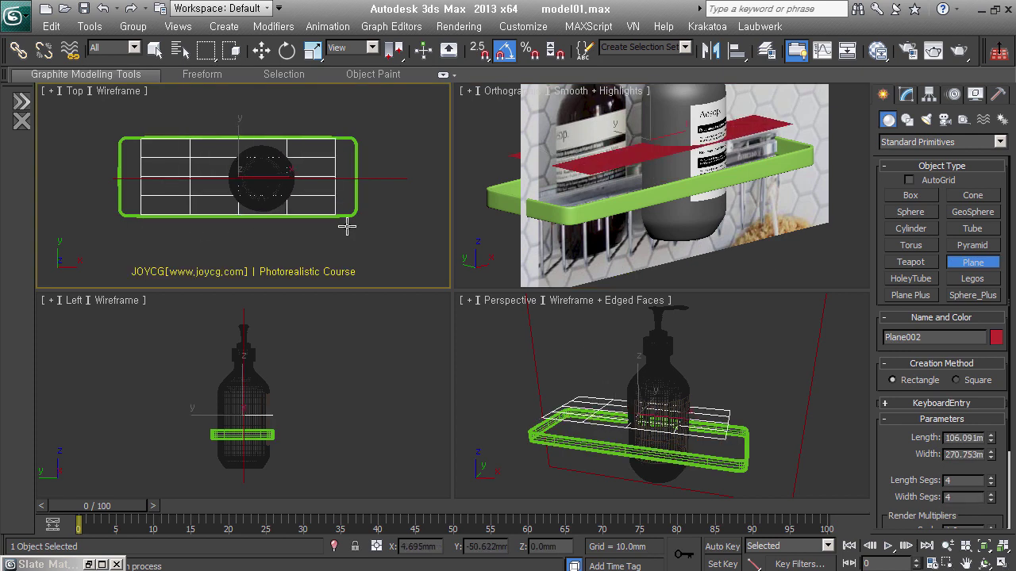
pyautogui.moveTo(937, 484)
pyautogui.mouseDown()
pyautogui.moveTo(937, 395)
pyautogui.moveTo(1001, 420)
pyautogui.mouseUp()
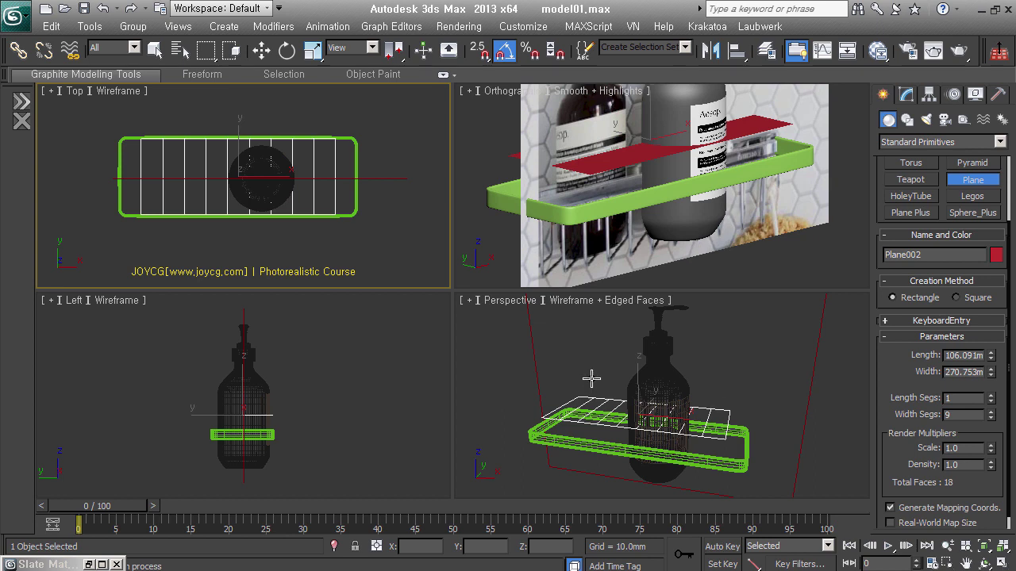
# - Move the plane down to sit just beneath the shelf frame
pyautogui.keyDown('alt'); pyautogui.moveTo(696, 384); pyautogui.dragTo(699, 381, button='middle'); pyautogui.keyUp('alt')
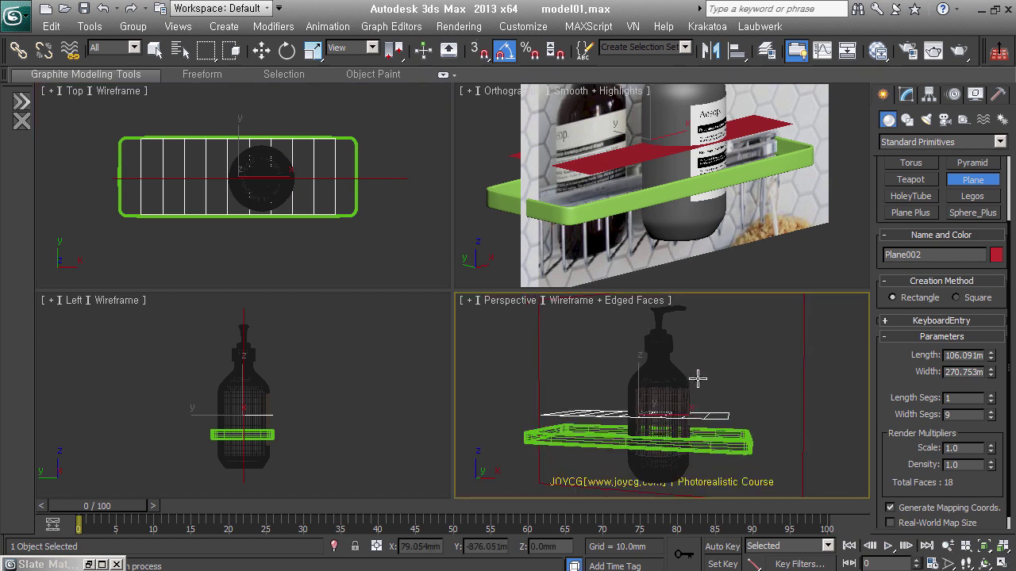
pyautogui.keyDown('alt'); pyautogui.moveTo(712, 229); pyautogui.dragTo(683, 222, button='middle'); pyautogui.keyUp('alt')
pyautogui.press('w')
pyautogui.moveTo(652, 119); pyautogui.dragTo(654, 230)
pyautogui.keyDown('alt'); pyautogui.moveTo(654, 230); pyautogui.dragTo(643, 270, button='middle'); pyautogui.keyUp('alt')
# - In Edge mode, Shift-move the plane's 18 grid edges upward into basket walls
pyautogui.click(906, 94)
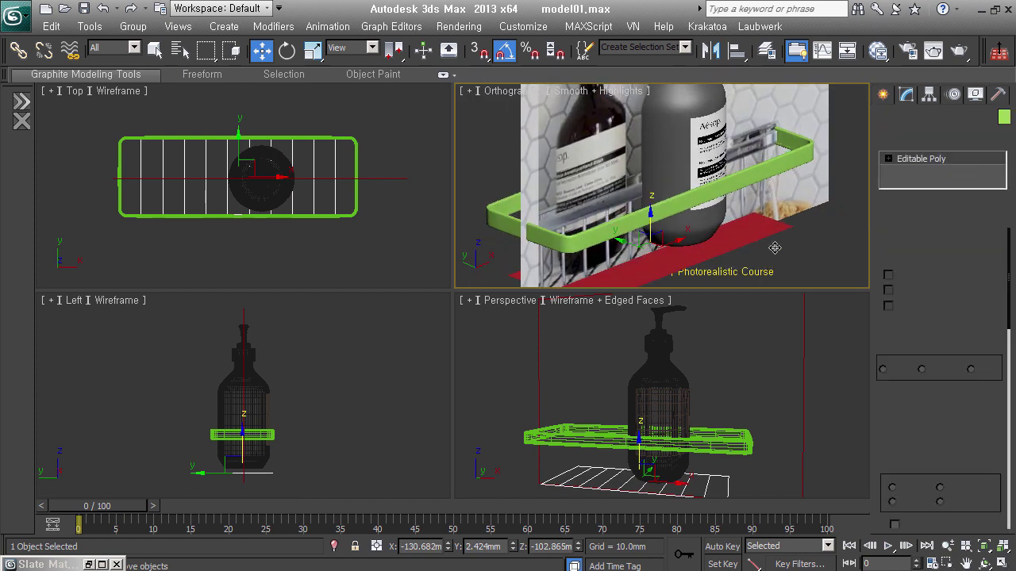
pyautogui.click(888, 159)
pyautogui.click(914, 184)
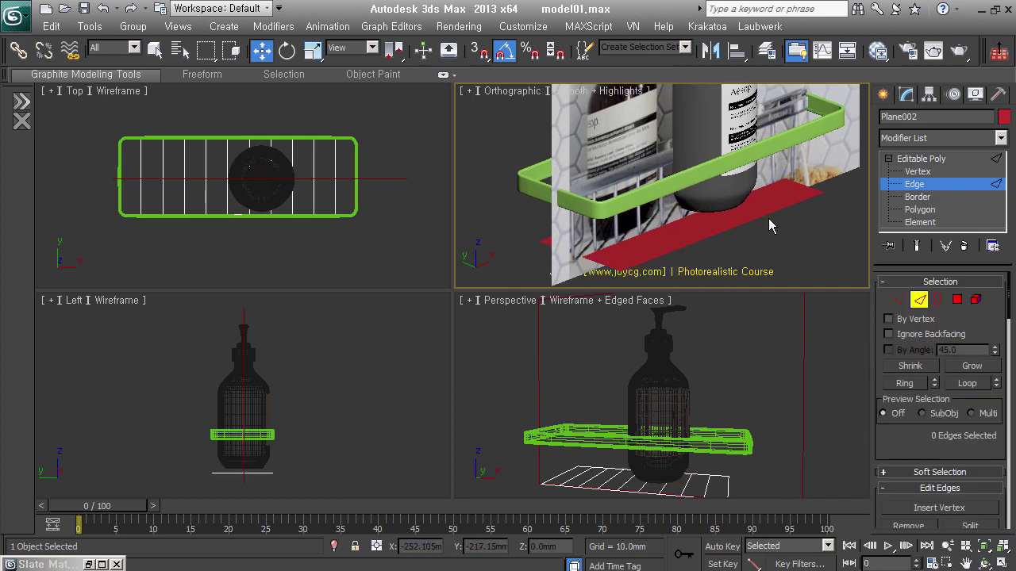
pyautogui.press('F3')
pyautogui.scroll(-3, 665, 276)
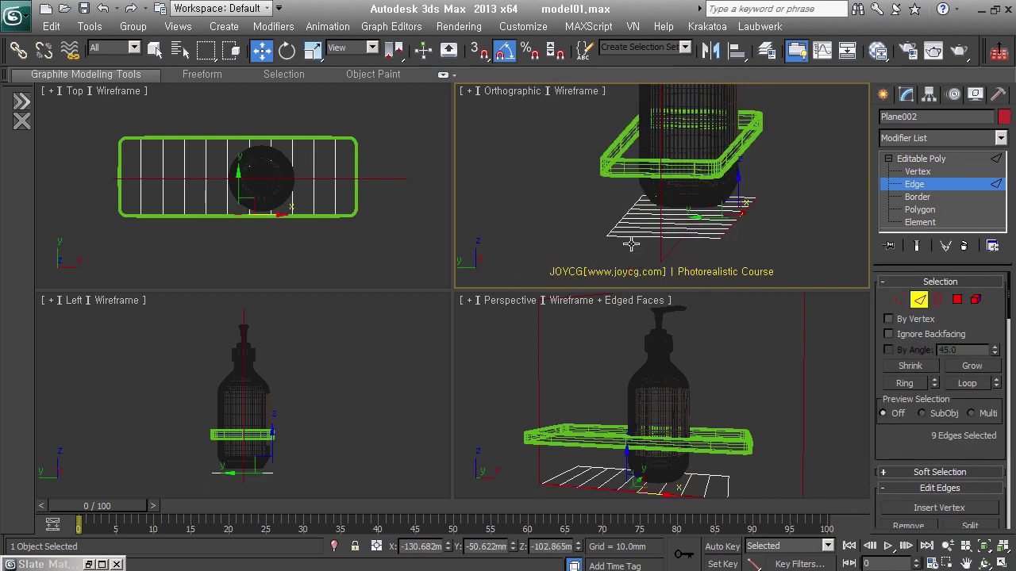
pyautogui.moveTo(669, 193); pyautogui.dragTo(687, 219)
pyautogui.keyDown('alt'); pyautogui.moveTo(687, 218); pyautogui.dragTo(642, 210, button='middle'); pyautogui.keyUp('alt')
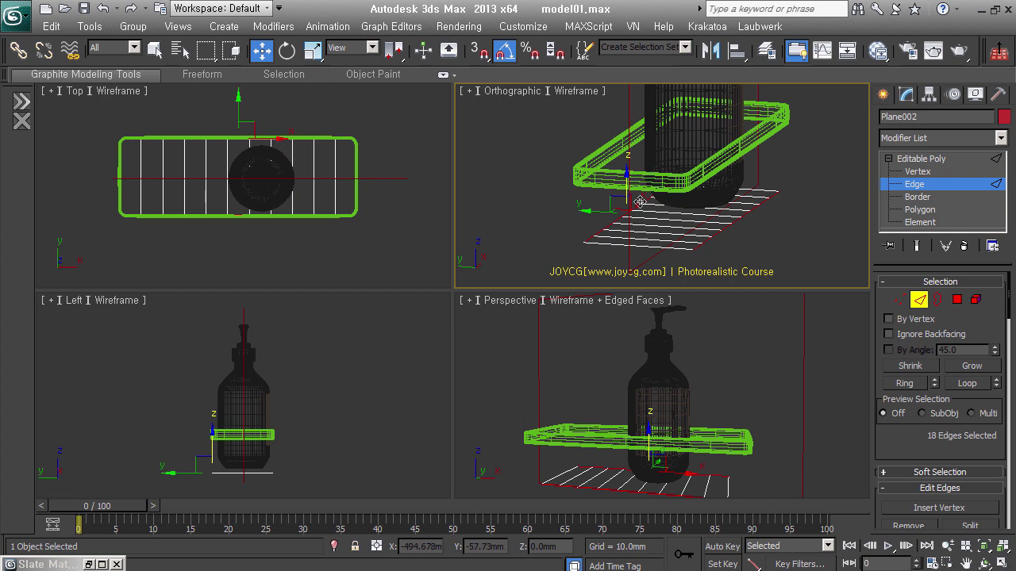
pyautogui.keyDown('shift'); pyautogui.moveTo(640, 202); pyautogui.dragTo(640, 131); pyautogui.keyUp('shift')
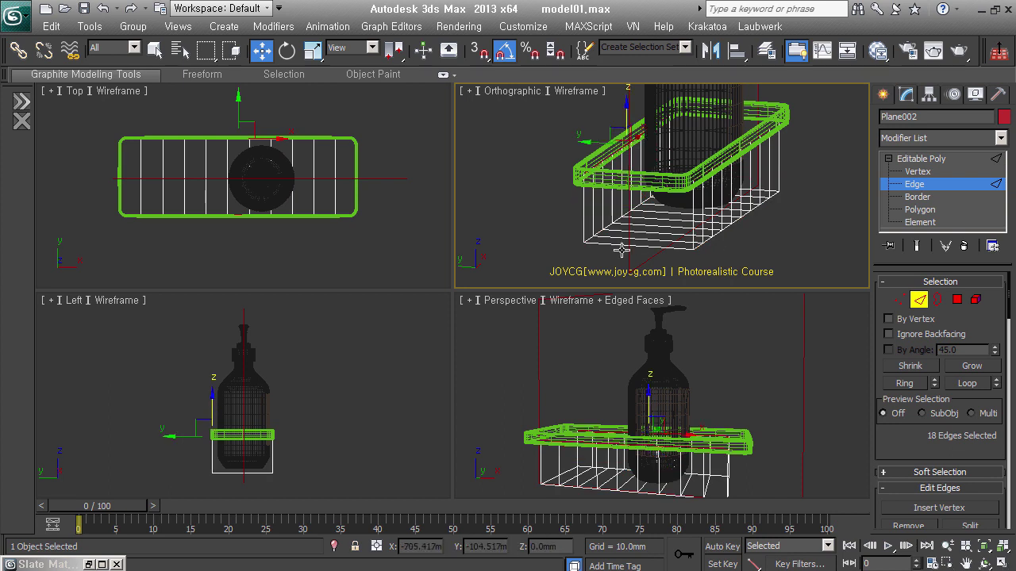
# - Chamfer the basket's bottom edges to 11.382 mm with 7 segments
pyautogui.keyDown('alt'); pyautogui.moveTo(621, 249); pyautogui.dragTo(671, 233, button='middle'); pyautogui.keyUp('alt')
pyautogui.moveTo(591, 249); pyautogui.dragTo(658, 210)
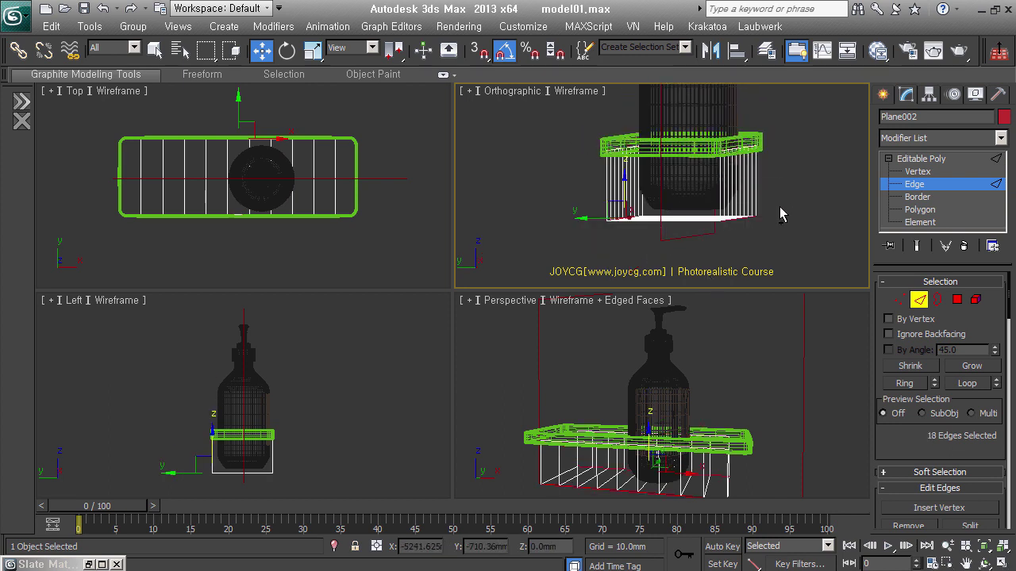
pyautogui.keyDown('alt'); pyautogui.moveTo(780, 214); pyautogui.dragTo(696, 247, button='middle'); pyautogui.keyUp('alt')
pyautogui.rightClick(691, 248)
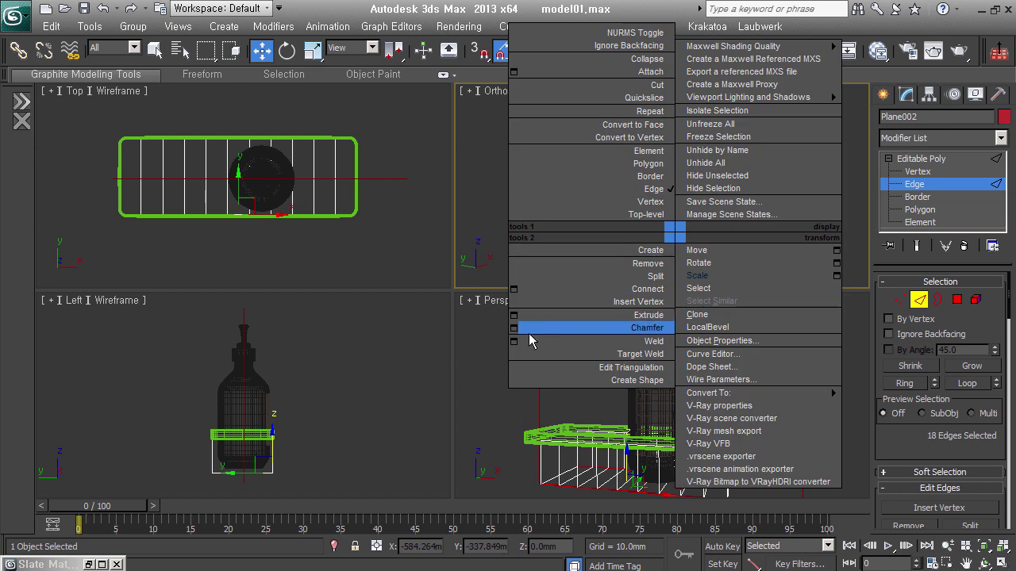
pyautogui.click(528, 334)
pyautogui.moveTo(684, 194)
pyautogui.mouseDown()
pyautogui.moveTo(701, 203)
pyautogui.moveTo(689, 235)
pyautogui.moveTo(675, 193)
pyautogui.moveTo(689, 224)
pyautogui.mouseUp()
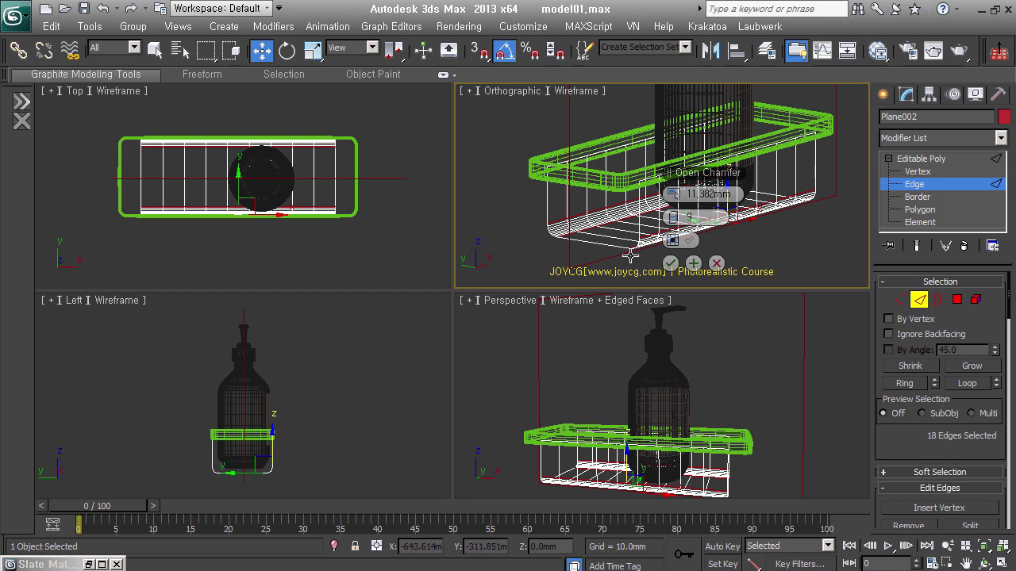
pyautogui.click(670, 262)
# - Select the edge ring at the basket's left end
pyautogui.moveTo(678, 262)
pyautogui.keyDown('alt'); pyautogui.mouseDown(button='middle')
pyautogui.moveTo(724, 242)
pyautogui.moveTo(675, 240)
pyautogui.mouseUp(button='middle'); pyautogui.keyUp('alt')
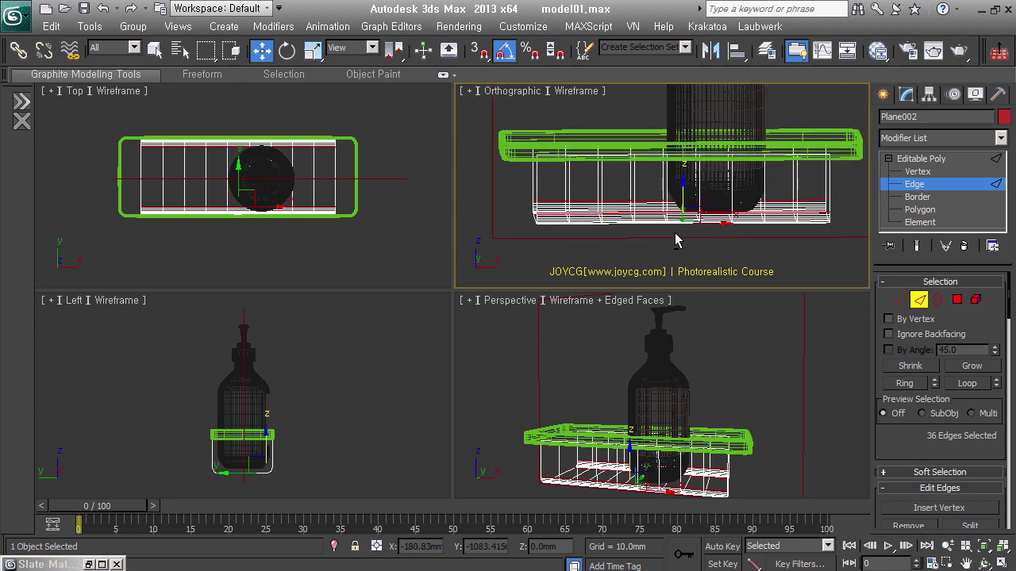
pyautogui.moveTo(499, 131); pyautogui.dragTo(560, 254)
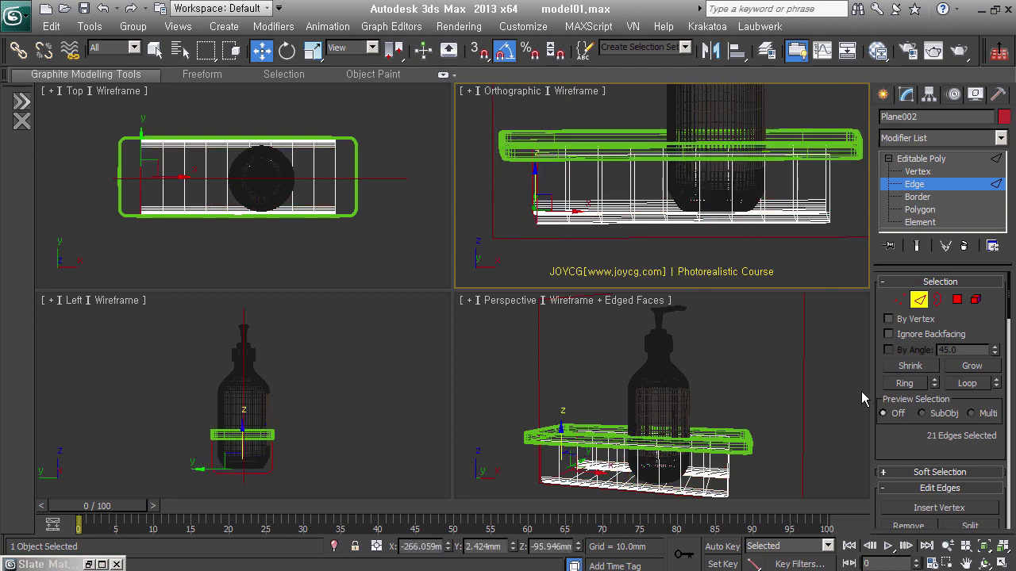
pyautogui.click(918, 387)
pyautogui.moveTo(929, 471); pyautogui.dragTo(940, 273)
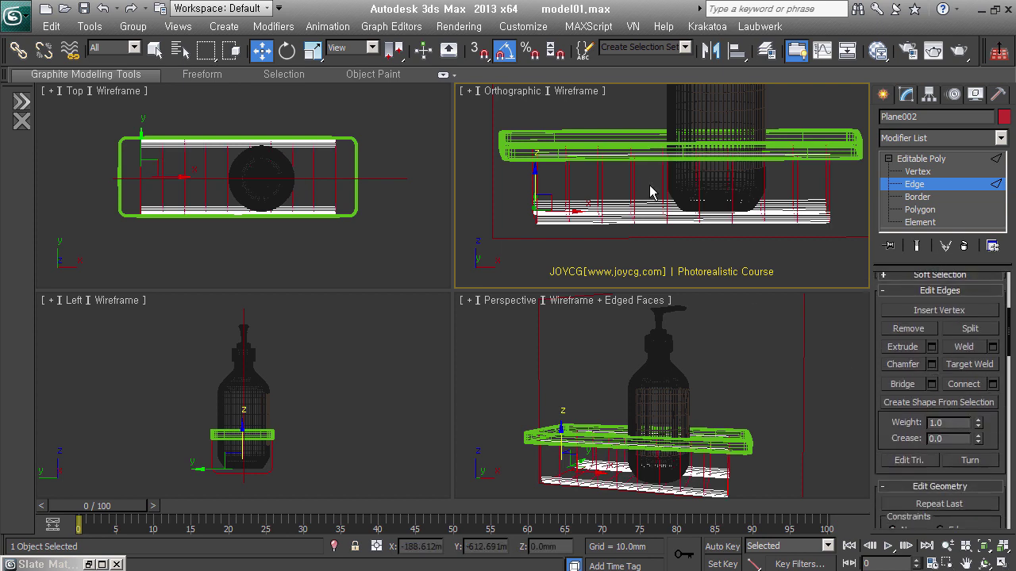
# - Create a linear shape from the selected edges and select it
pyautogui.click(968, 403)
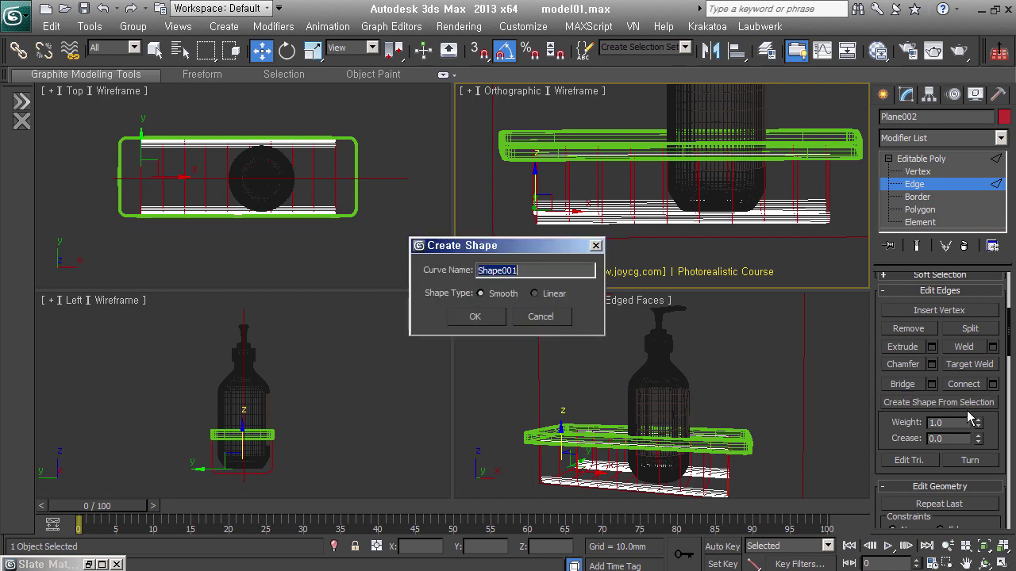
pyautogui.click(556, 299)
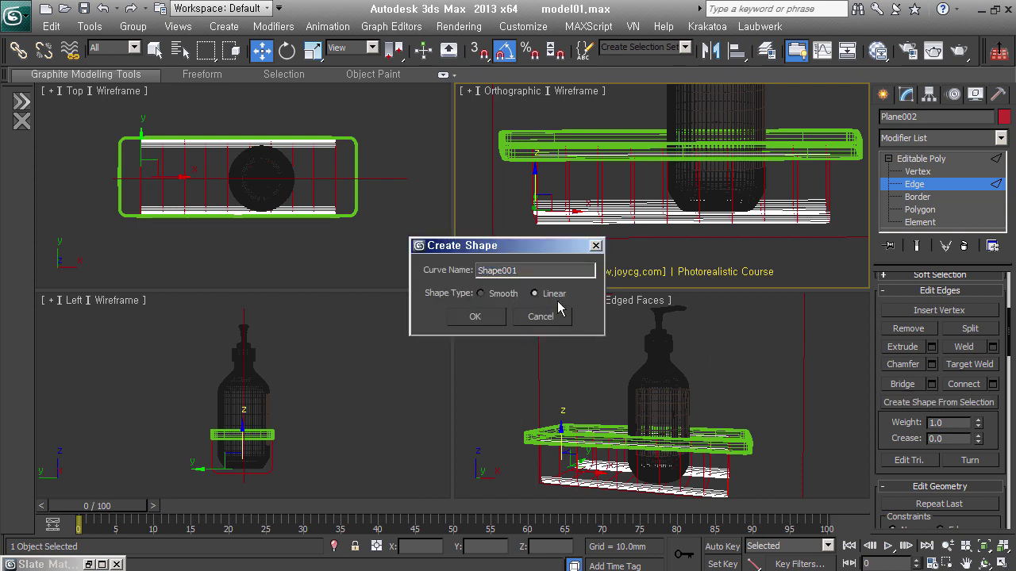
pyautogui.click(491, 323)
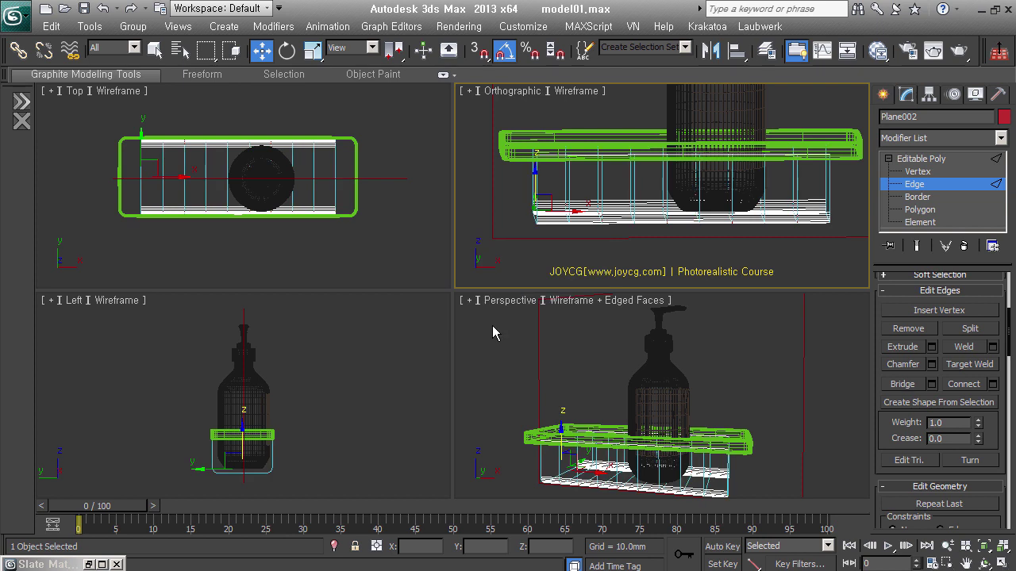
pyautogui.click(914, 185)
pyautogui.click(730, 181)
pyautogui.click(673, 230)
# - Make the wire shape render in viewport as 2.48 mm, 12-sided radial rods
pyautogui.moveTo(676, 230)
pyautogui.keyDown('alt'); pyautogui.mouseDown(button='middle')
pyautogui.moveTo(556, 226)
pyautogui.moveTo(577, 223)
pyautogui.mouseUp(button='middle'); pyautogui.keyUp('alt')
pyautogui.click(930, 281)
pyautogui.click(925, 293)
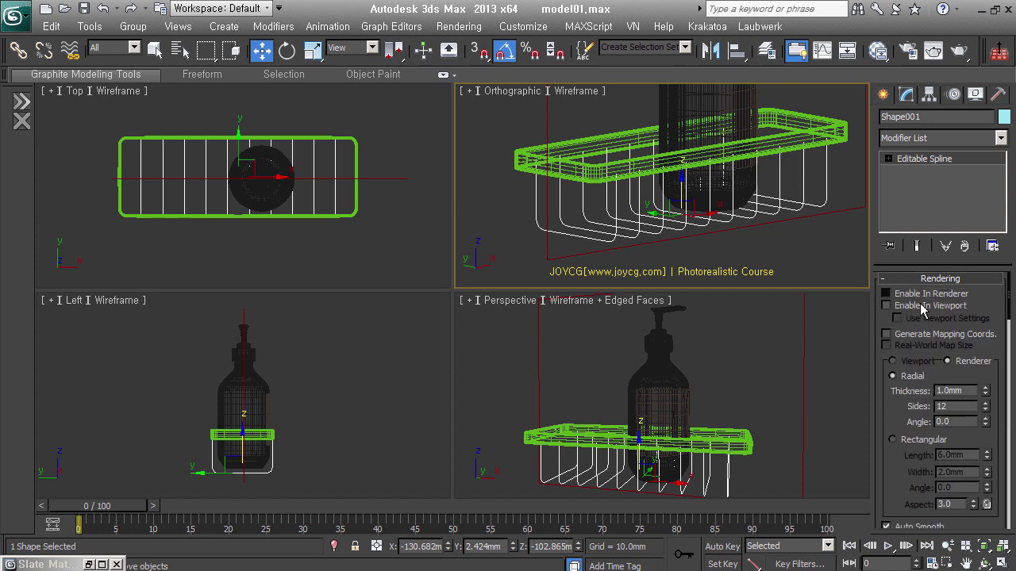
pyautogui.click(924, 307)
pyautogui.scroll(4, 673, 272)
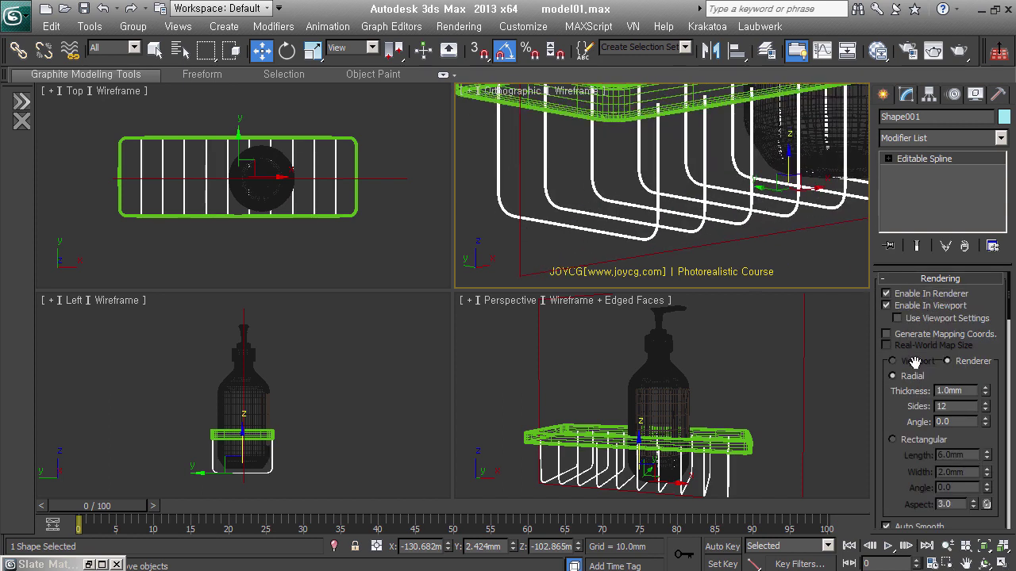
pyautogui.click(985, 395)
pyautogui.moveTo(985, 395); pyautogui.dragTo(1011, 412)
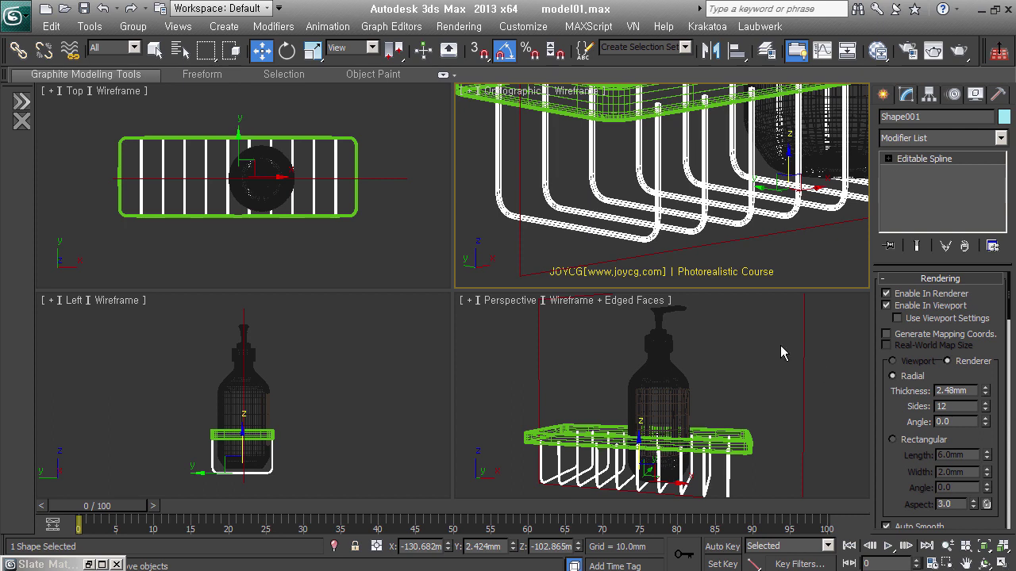
# - Switch the wire shape to the Spline sub-object level
pyautogui.keyDown('alt'); pyautogui.moveTo(734, 211); pyautogui.dragTo(693, 196, button='middle'); pyautogui.keyUp('alt')
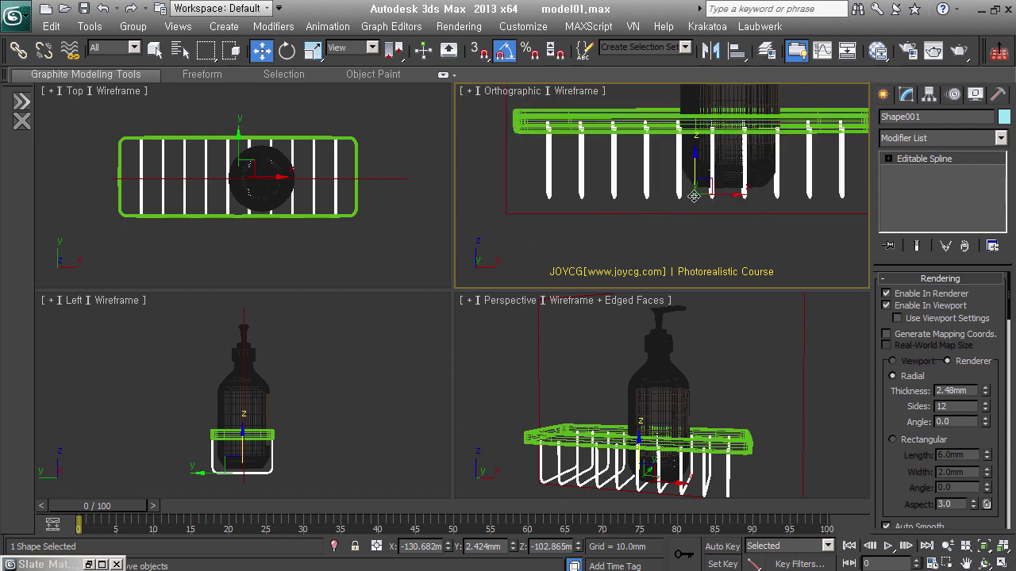
pyautogui.click(888, 159)
pyautogui.click(916, 197)
pyautogui.moveTo(833, 185); pyautogui.dragTo(731, 191, button='middle')
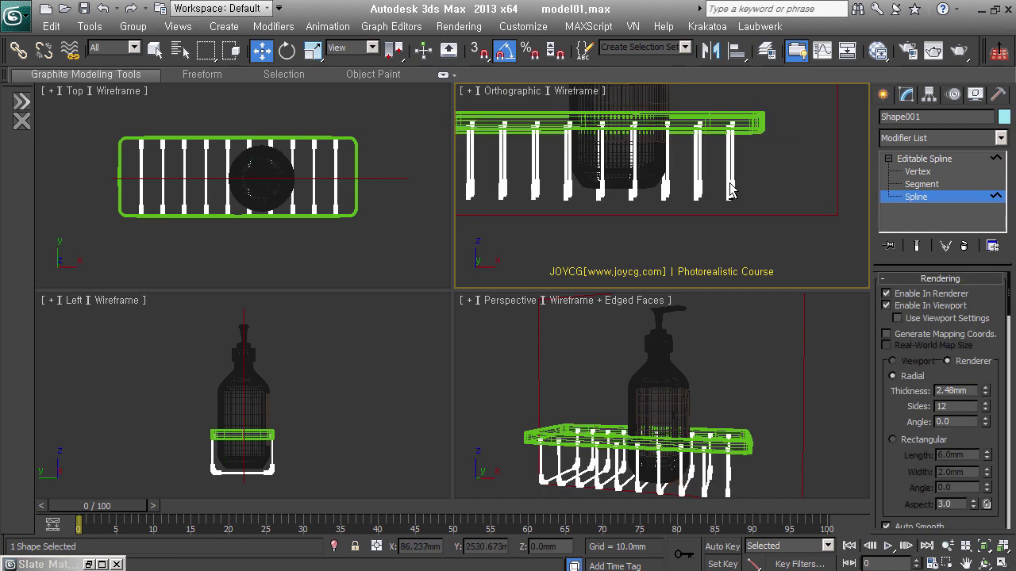
# - Copy a rod with Shift-move in the Front view and delete the extra copy
pyautogui.press('f')
pyautogui.press('z')
pyautogui.scroll(-2, 746, 175)
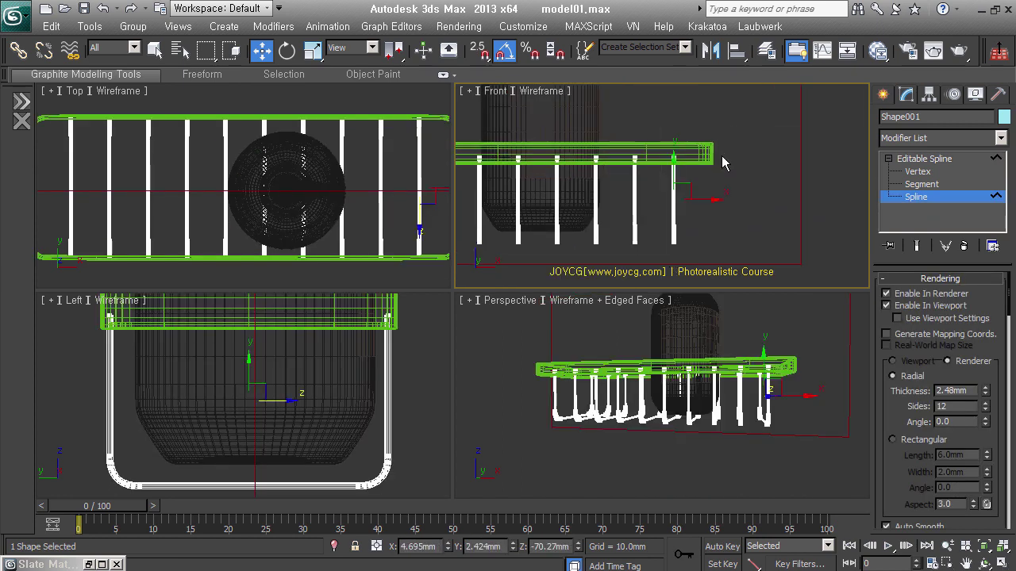
pyautogui.keyDown('shift'); pyautogui.moveTo(749, 208); pyautogui.dragTo(757, 208); pyautogui.keyUp('shift')
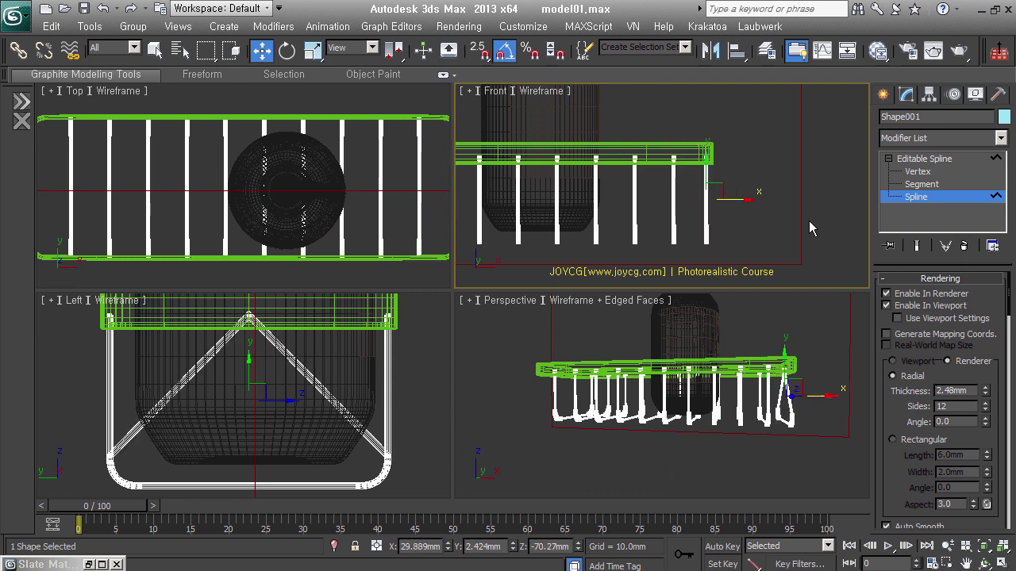
pyautogui.moveTo(909, 518); pyautogui.dragTo(927, 348)
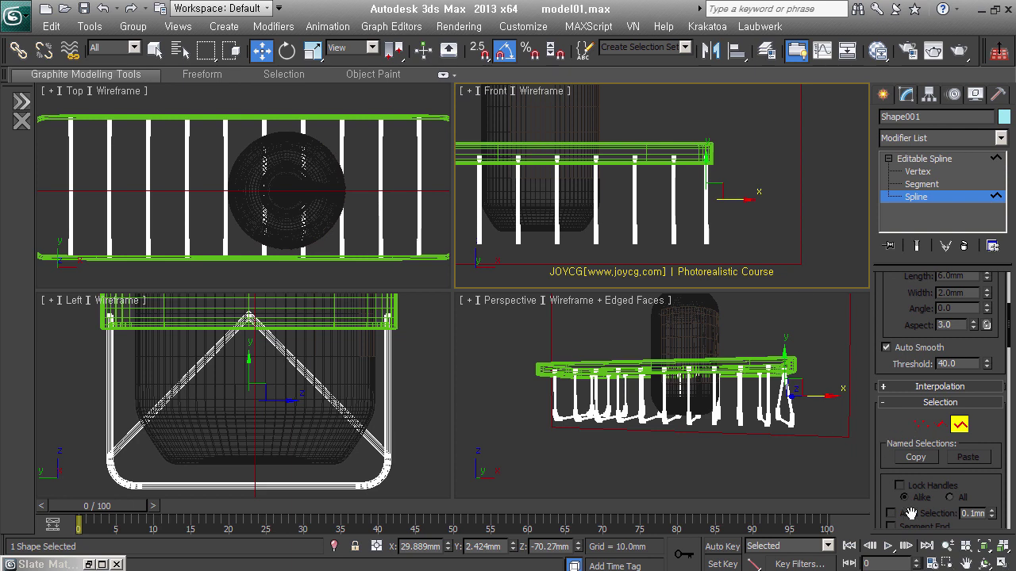
pyautogui.scroll(-5, 911, 513)
pyautogui.press('Delete')
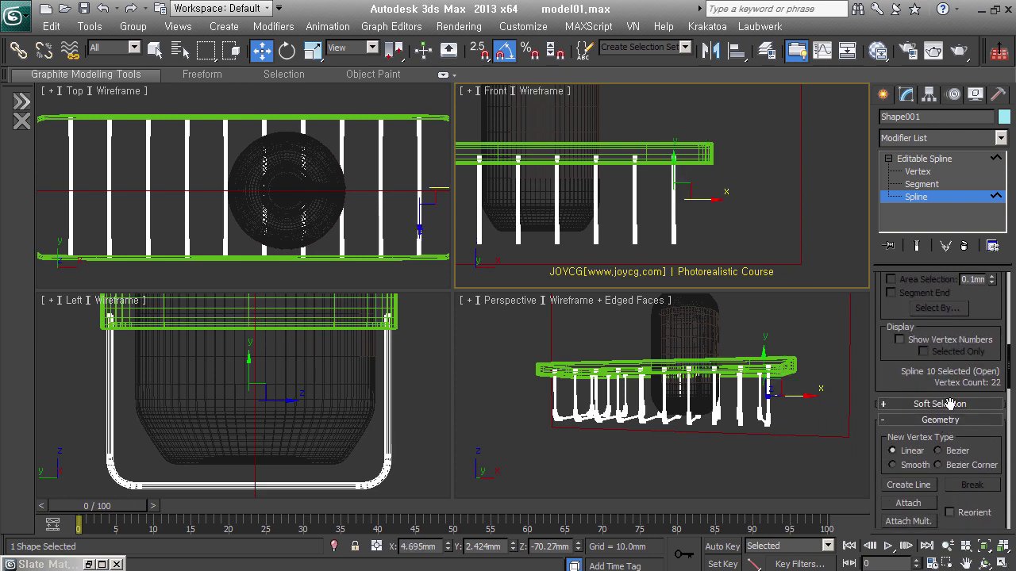
# - Move a rod toward the shelf's right end and raise its end vertex
pyautogui.scroll(-2, 950, 404)
pyautogui.scroll(-2, 937, 373)
pyautogui.scroll(-1, 919, 330)
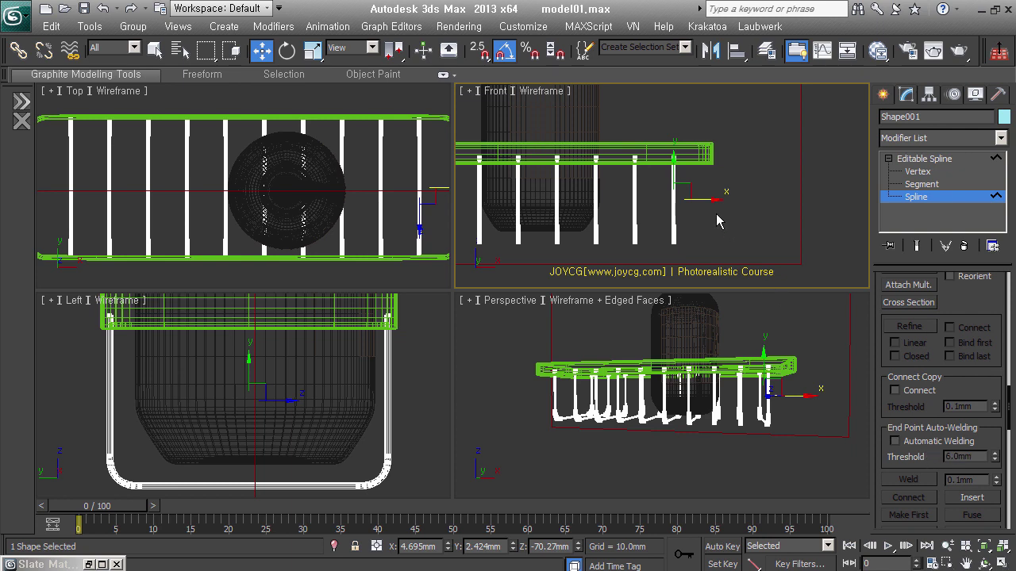
pyautogui.keyDown('alt'); pyautogui.moveTo(675, 168); pyautogui.dragTo(686, 174, button='middle'); pyautogui.keyUp('alt')
pyautogui.press('f')
pyautogui.moveTo(717, 212); pyautogui.dragTo(749, 212)
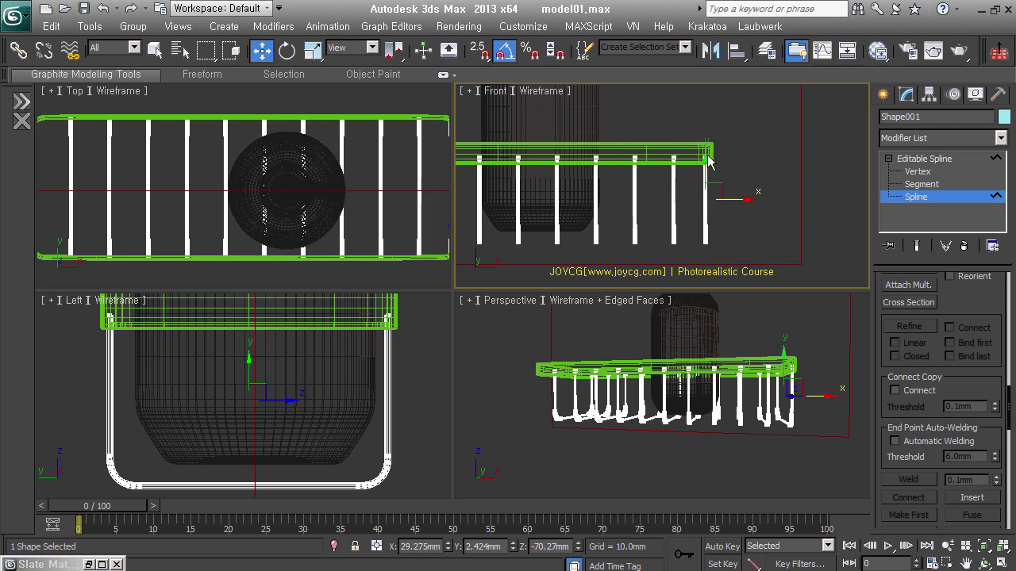
pyautogui.click(910, 173)
pyautogui.moveTo(682, 203); pyautogui.dragTo(742, 266)
pyautogui.moveTo(729, 219); pyautogui.dragTo(727, 191)
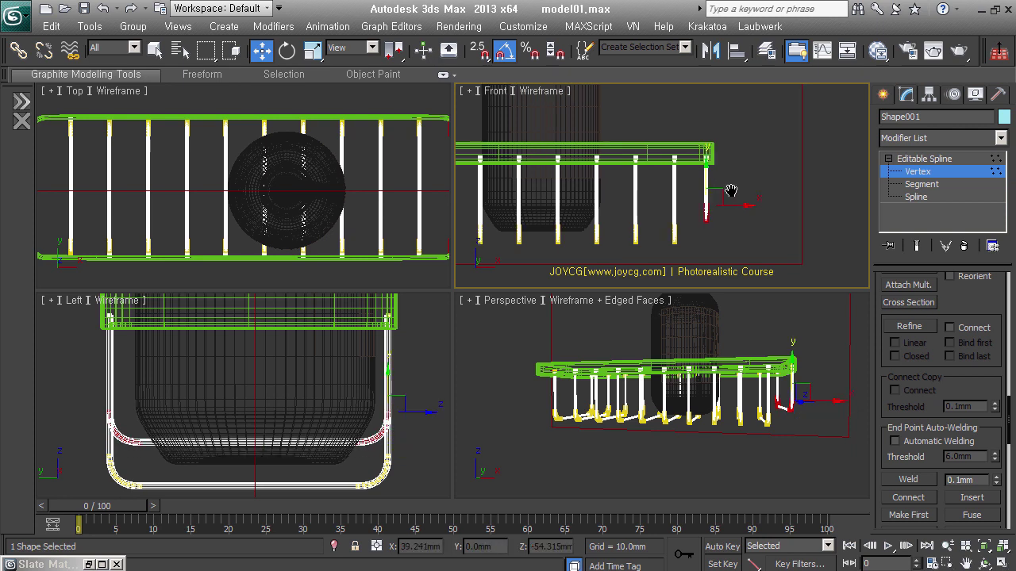
# - Move the leftmost rod further left and pick the rod at the right end
pyautogui.press('z')
pyautogui.click(918, 198)
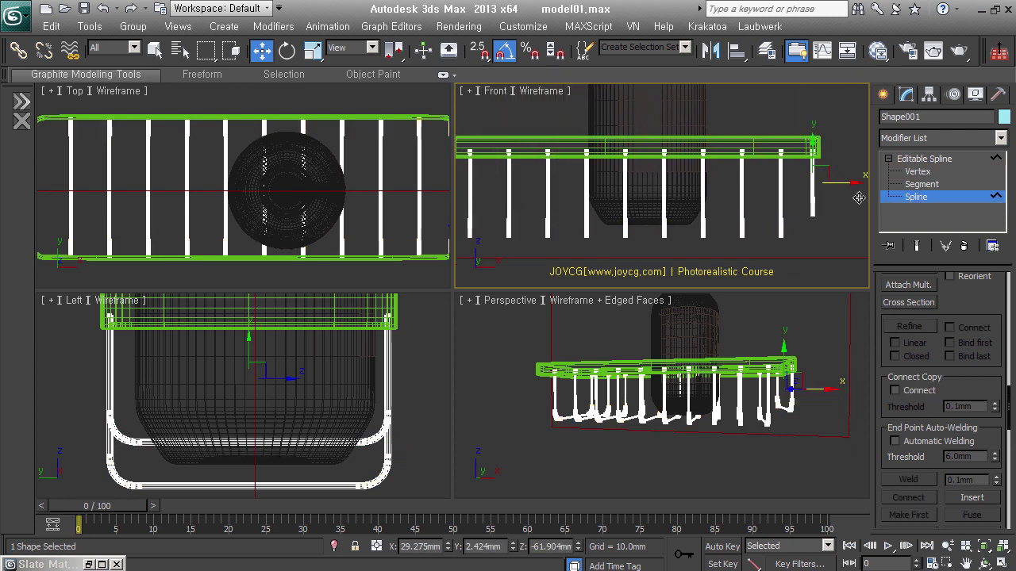
pyautogui.scroll(-3, 861, 197)
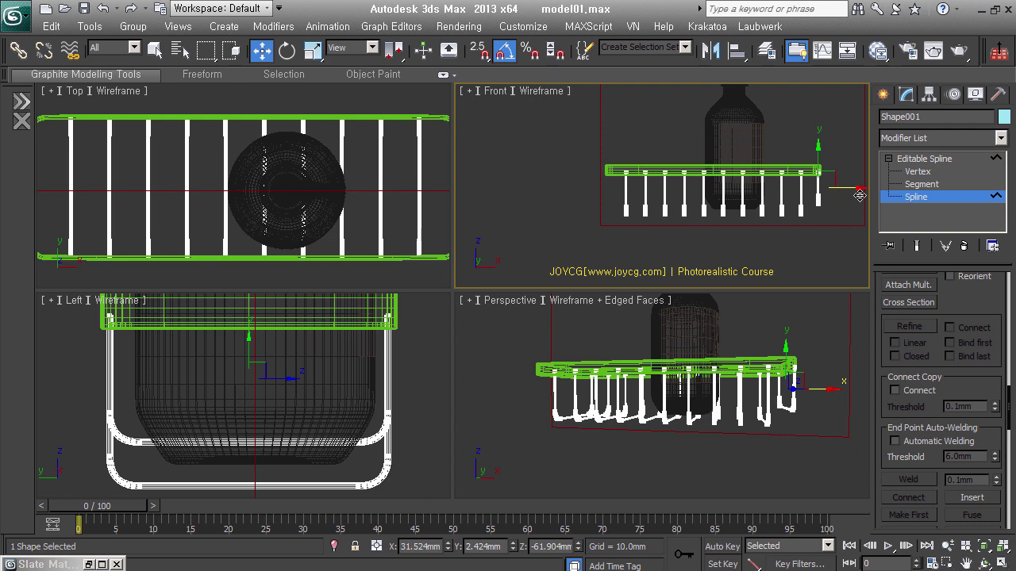
pyautogui.moveTo(654, 199); pyautogui.dragTo(644, 252)
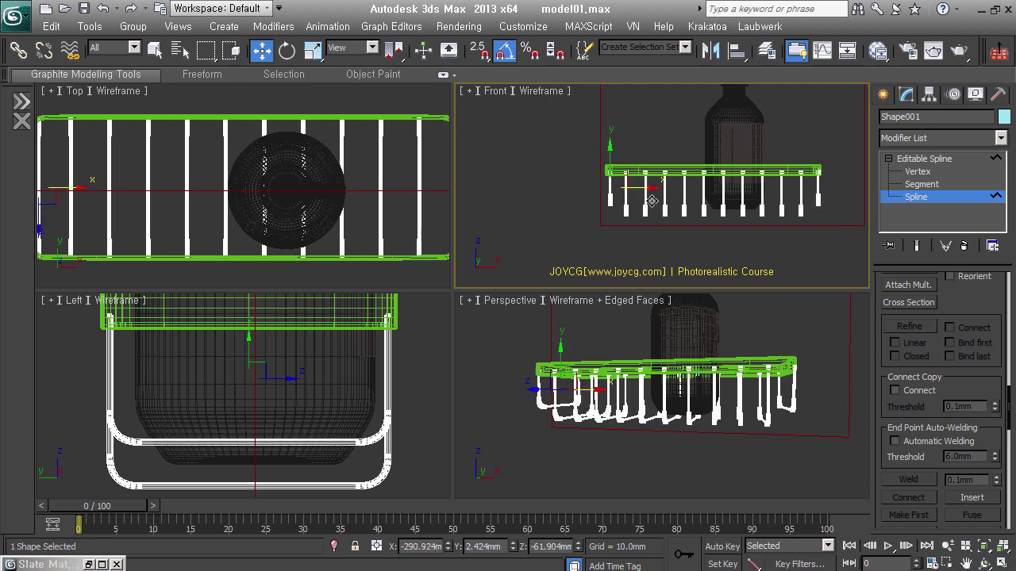
pyautogui.moveTo(649, 201)
pyautogui.keyDown('alt'); pyautogui.mouseDown(button='middle')
pyautogui.moveTo(707, 225)
pyautogui.moveTo(703, 234)
pyautogui.mouseUp(button='middle'); pyautogui.keyUp('alt')
pyautogui.press('F3')
pyautogui.scroll(3, 629, 196)
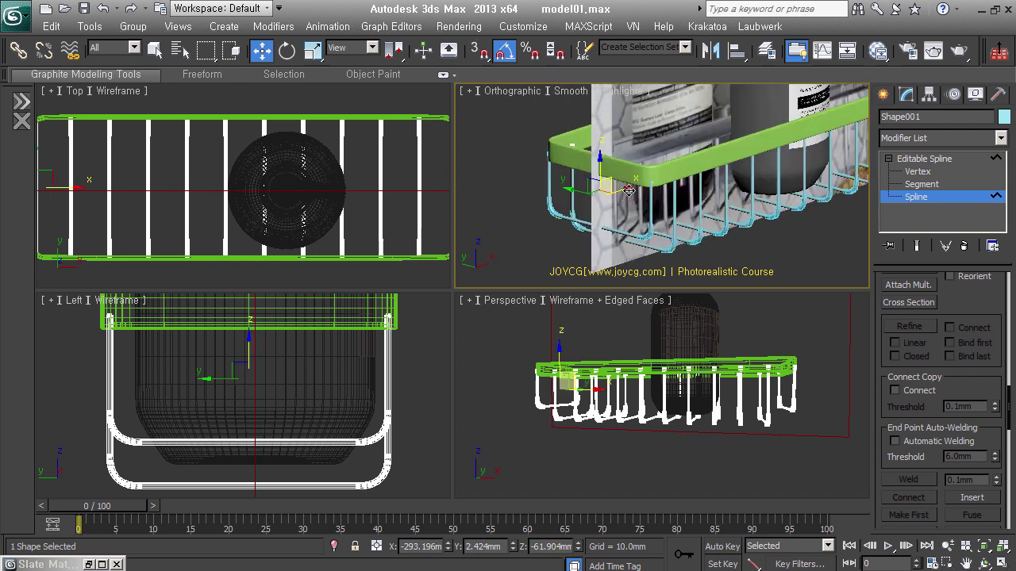
pyautogui.scroll(3, 629, 198)
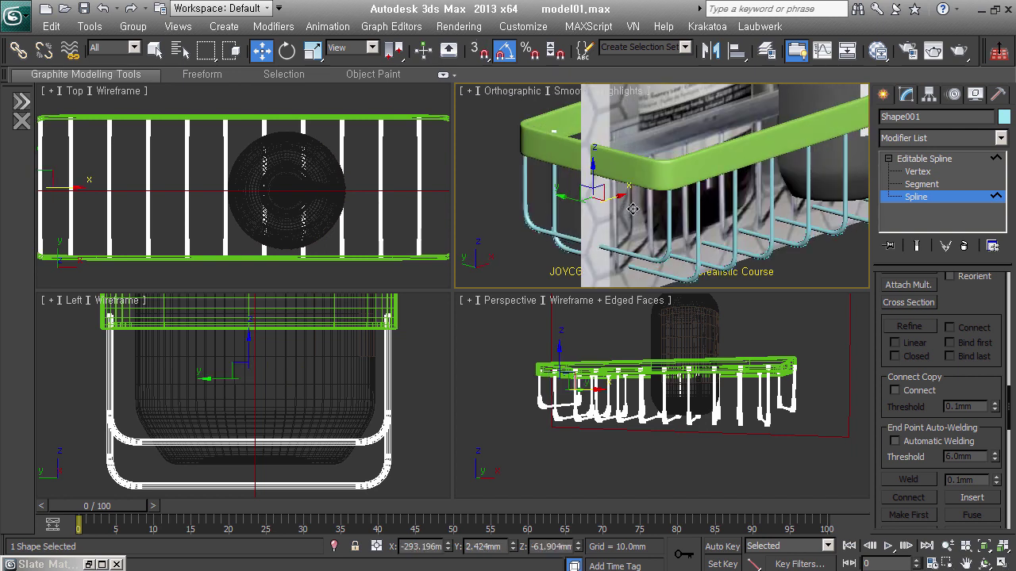
pyautogui.keyDown('alt'); pyautogui.moveTo(632, 208); pyautogui.dragTo(612, 182, button='middle'); pyautogui.keyUp('alt')
pyautogui.scroll(3, 752, 253)
pyautogui.scroll(1, 752, 254)
pyautogui.click(794, 237)
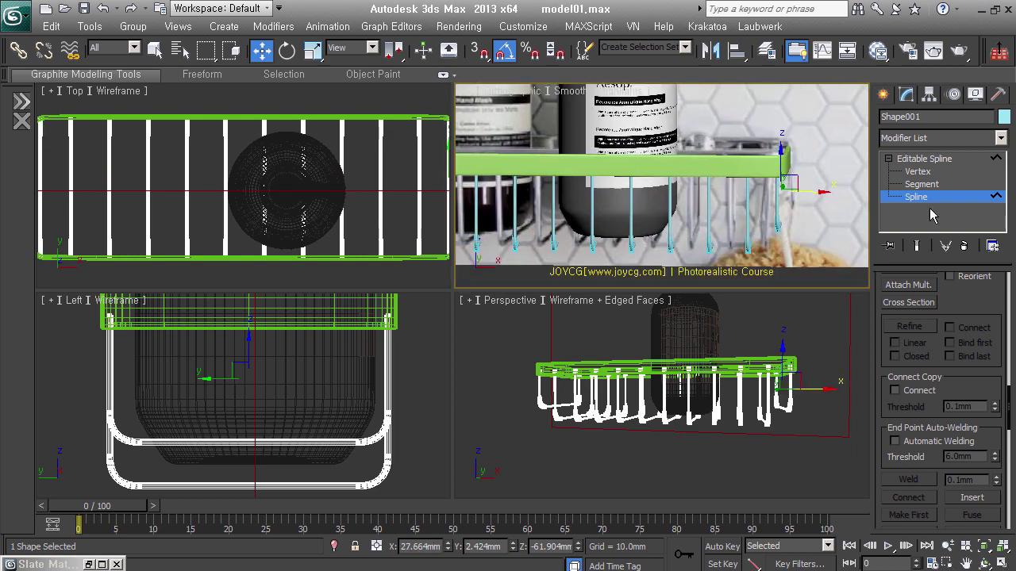
# - Select the rim and rods together and group them as 'case'
pyautogui.press('3')
pyautogui.scroll(-3, 778, 217)
pyautogui.keyDown('alt'); pyautogui.moveTo(777, 217); pyautogui.dragTo(723, 235, button='middle'); pyautogui.keyUp('alt')
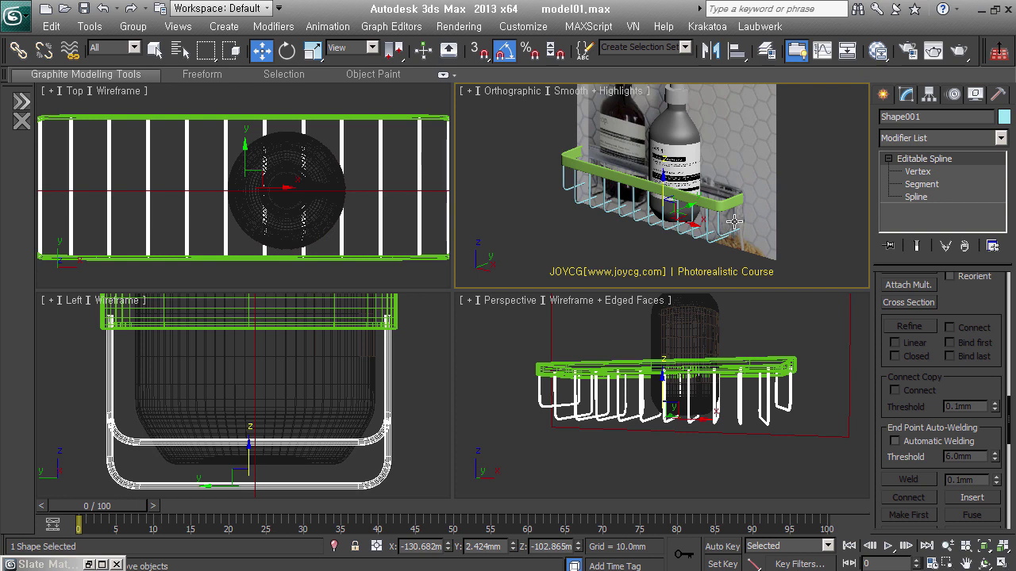
pyautogui.keyDown('ctrl'); pyautogui.click(734, 221); pyautogui.keyUp('ctrl')
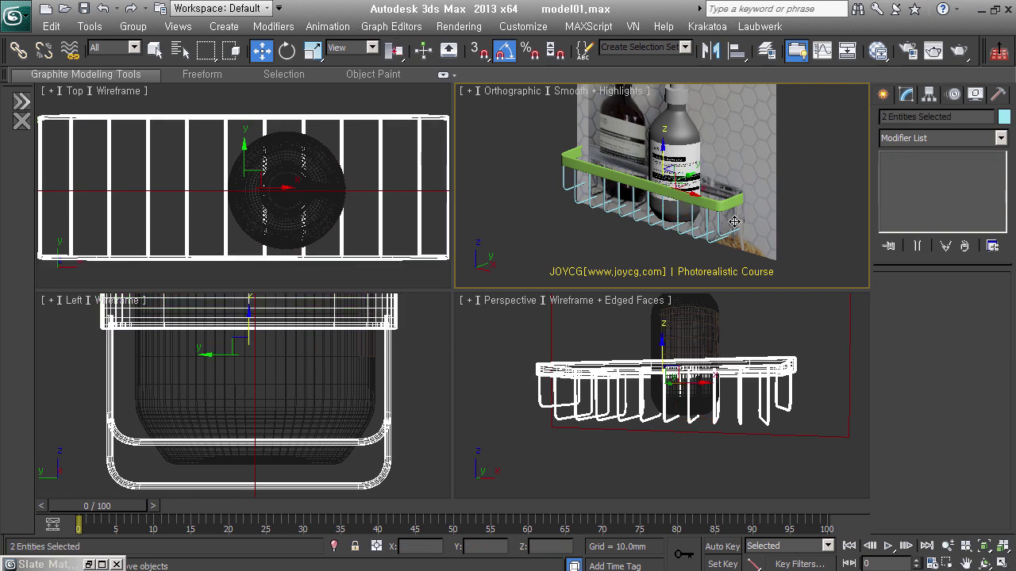
pyautogui.hotkey('ctrl', 'g')
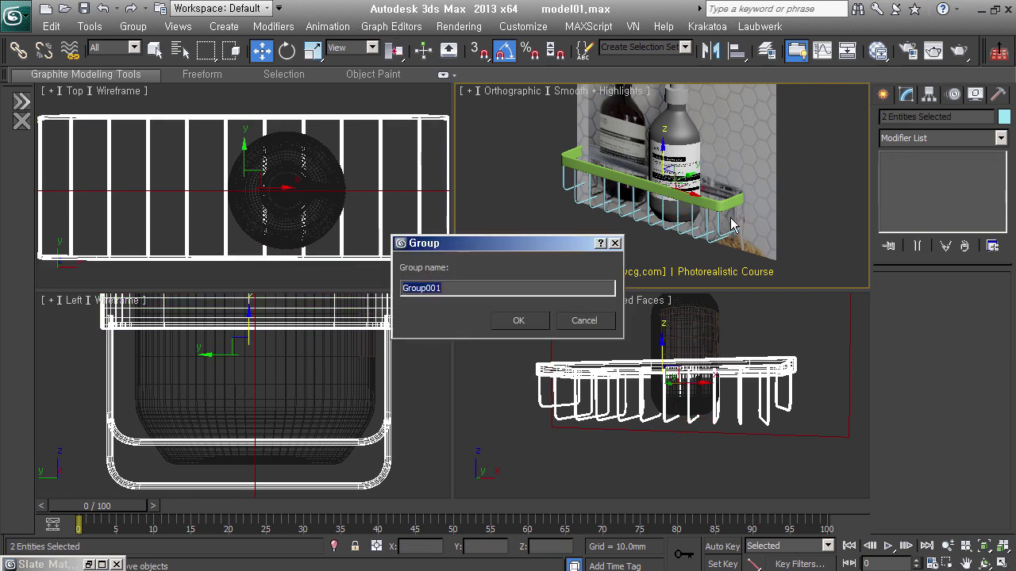
pyautogui.write('case')
pyautogui.press('Return')
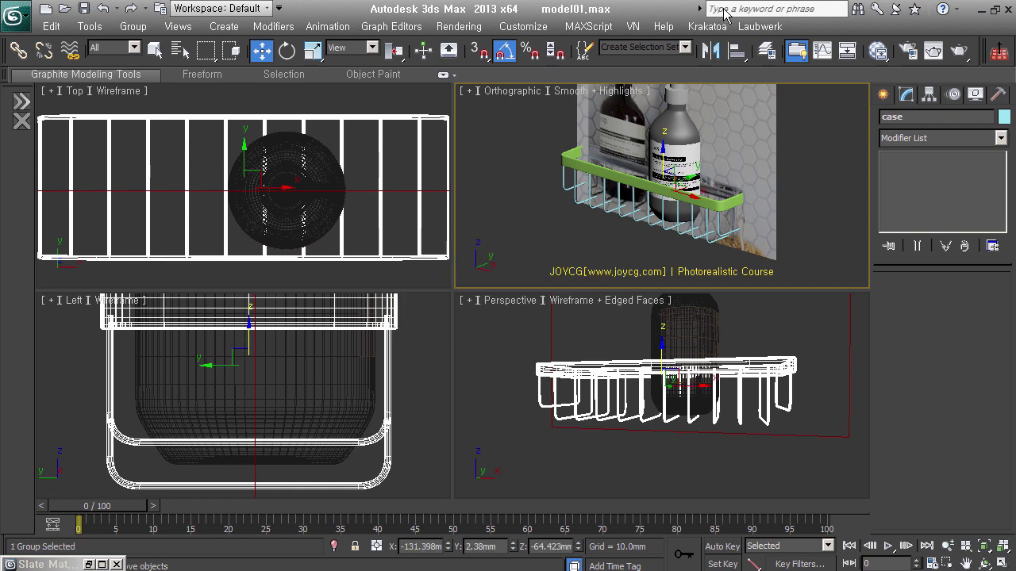
# - Load stainless Metal from the JOYCG_V-rayMaterial_set1.mat library into the Slate Material Editor
pyautogui.click(888, 58)
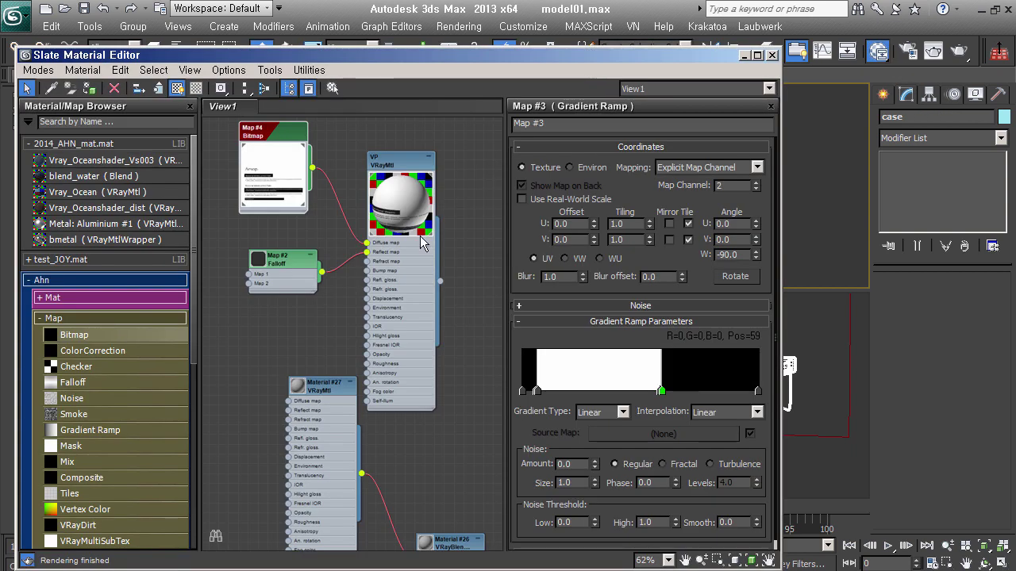
pyautogui.scroll(-4, 422, 243)
pyautogui.click(142, 318)
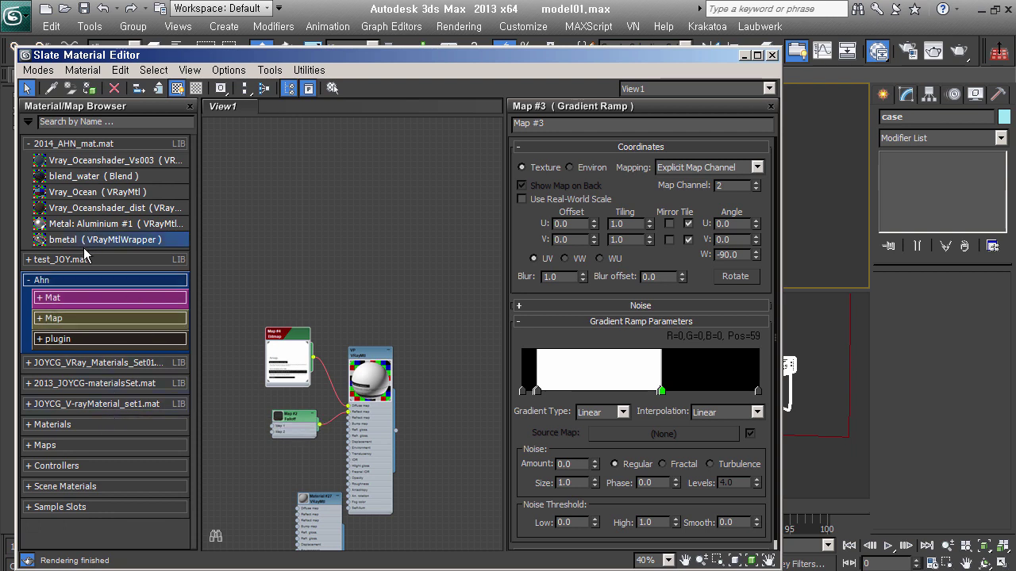
pyautogui.click(102, 404)
pyautogui.scroll(-10, 102, 421)
pyautogui.scroll(-3, 101, 421)
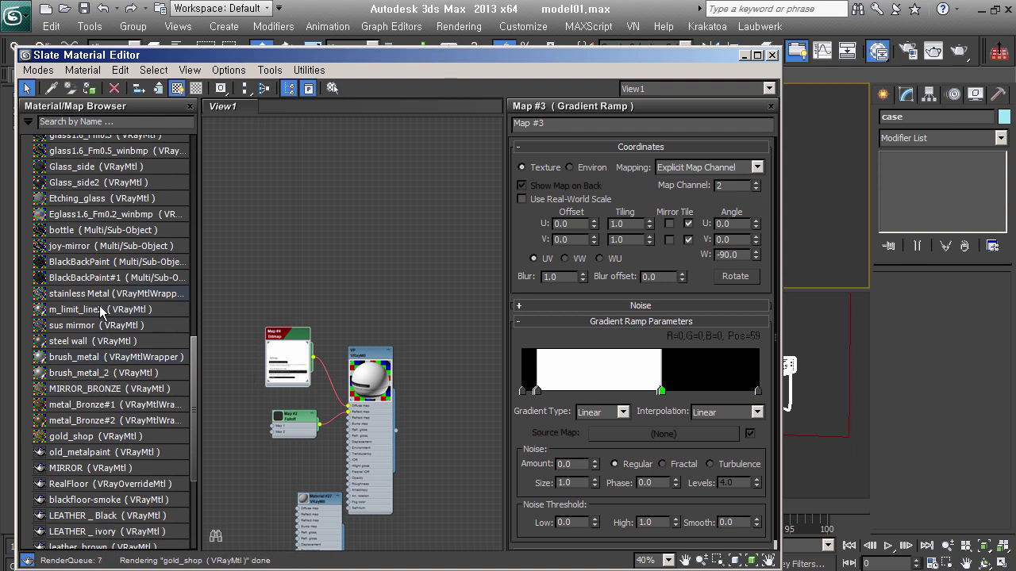
pyautogui.moveTo(102, 294); pyautogui.dragTo(389, 198)
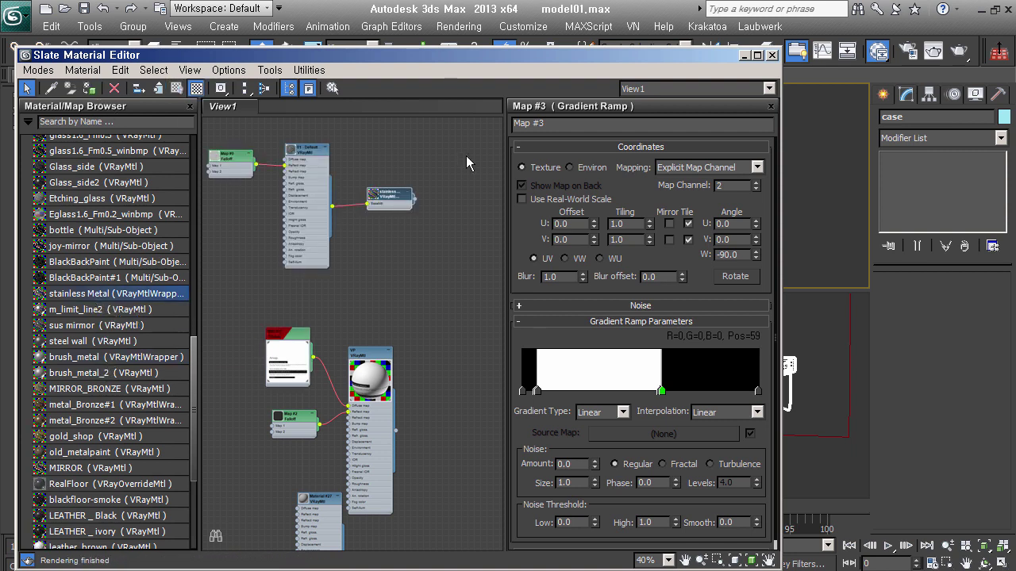
pyautogui.click(744, 55)
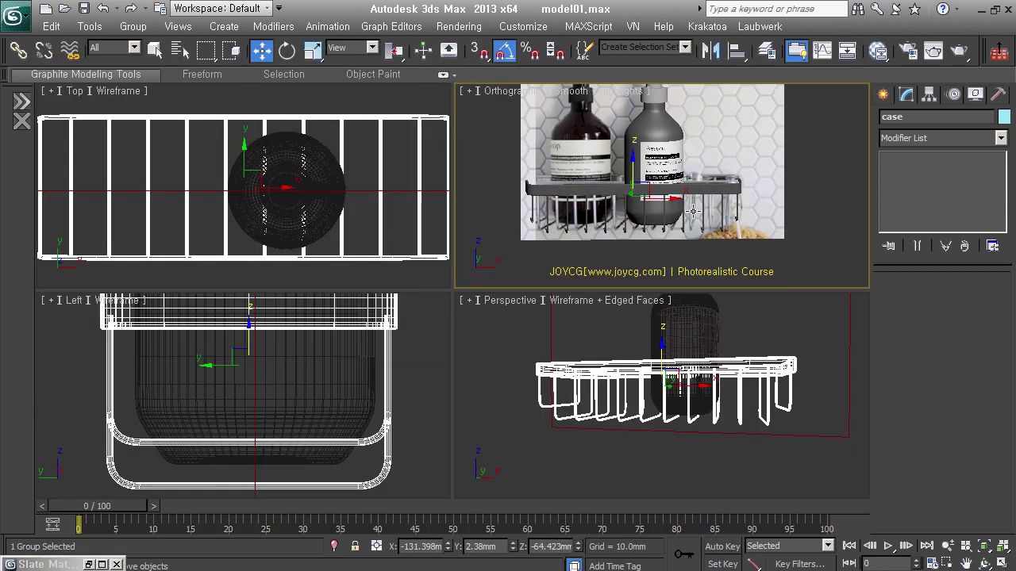
# - Make an instanced copy of aesop_bt to the left and rotate it -45 degrees
pyautogui.scroll(-3, 683, 234)
pyautogui.click(670, 188)
pyautogui.moveTo(689, 184); pyautogui.dragTo(635, 176)
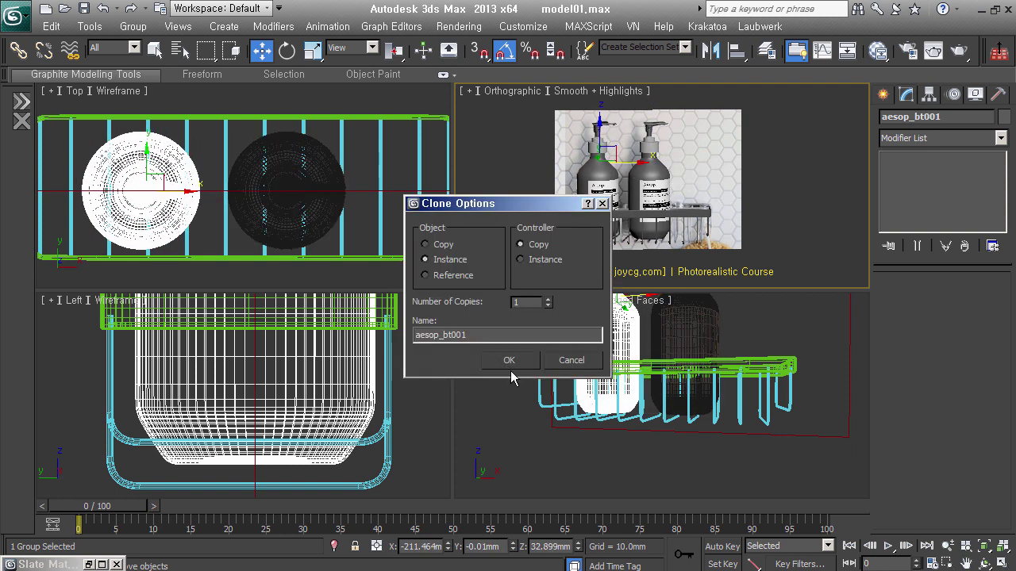
pyautogui.click(511, 365)
pyautogui.rightClick(602, 203)
pyautogui.click(629, 219)
pyautogui.moveTo(639, 189); pyautogui.dragTo(639, 238)
# - Raise the basket case under the bottles and return to the Front view
pyautogui.rightClick(401, 424)
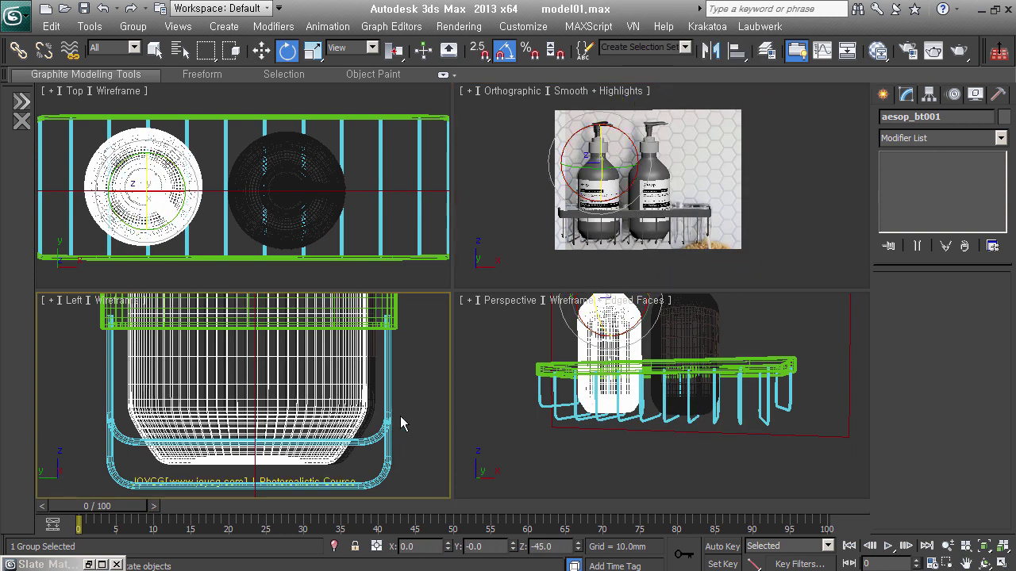
pyautogui.click(401, 441)
pyautogui.rightClick(231, 317)
pyautogui.click(242, 325)
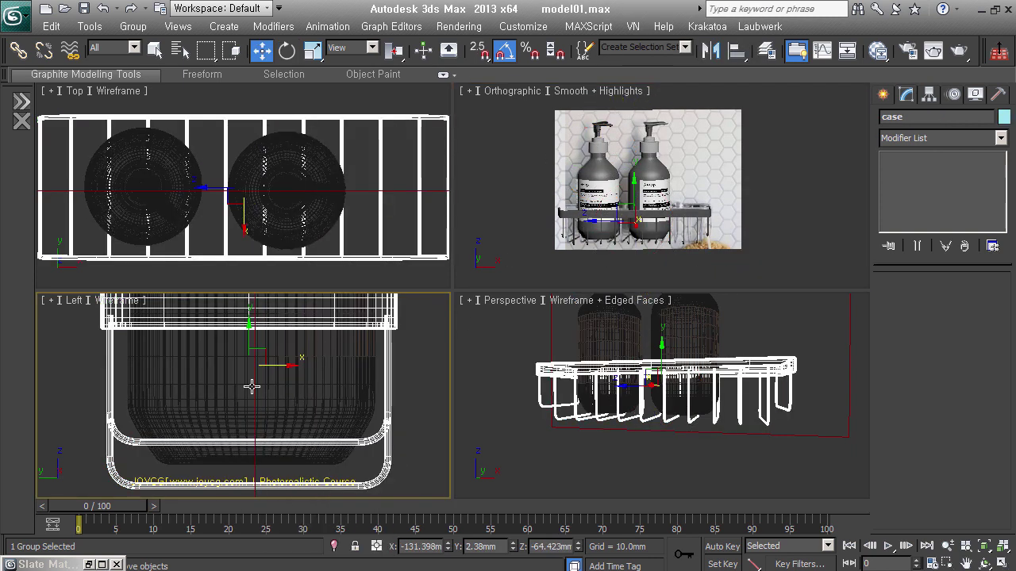
pyautogui.moveTo(261, 355); pyautogui.dragTo(261, 342)
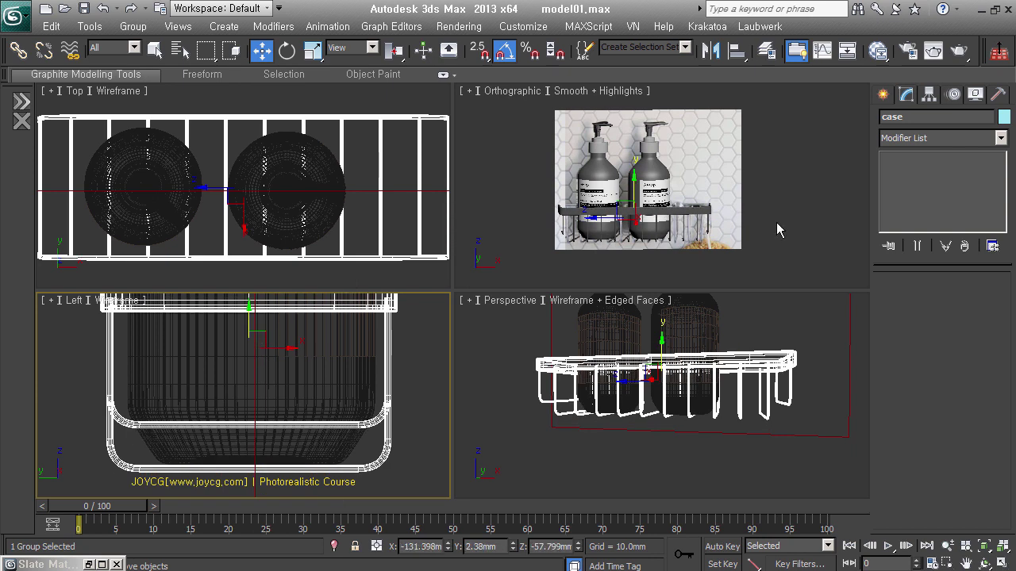
pyautogui.click(666, 225)
pyautogui.moveTo(667, 225); pyautogui.dragTo(665, 214, button='middle')
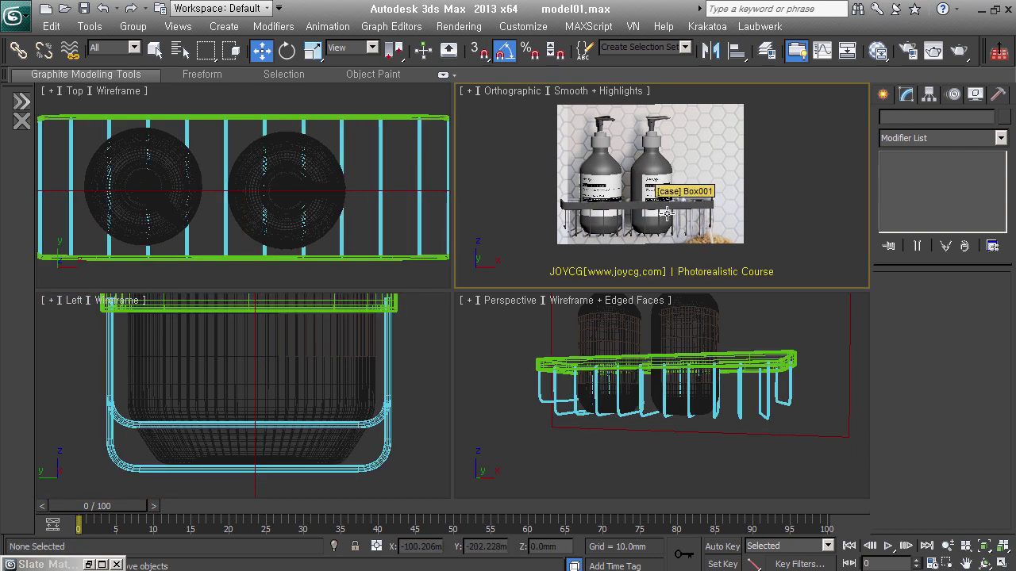
pyautogui.scroll(5, 667, 212)
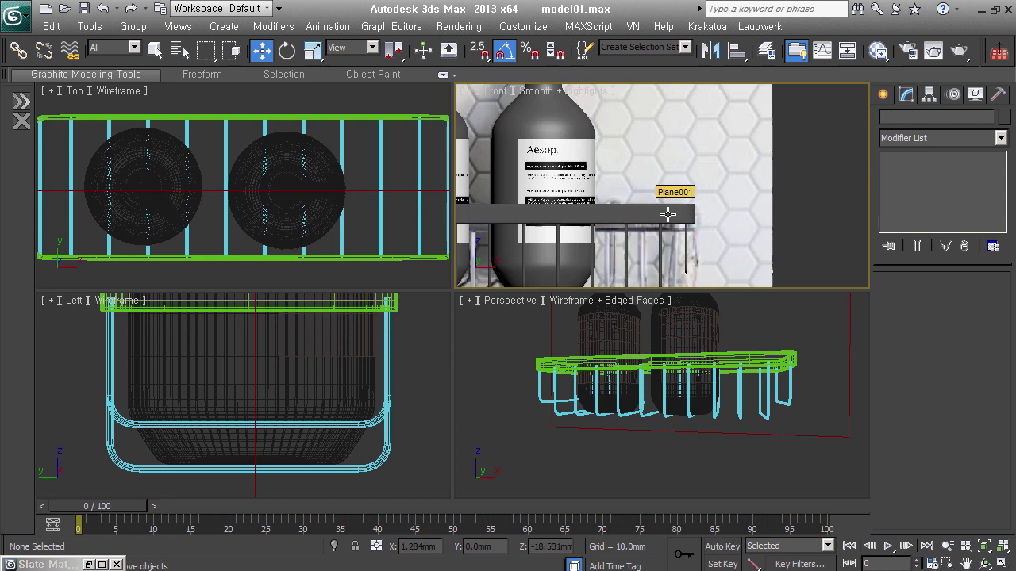
pyautogui.press('f')
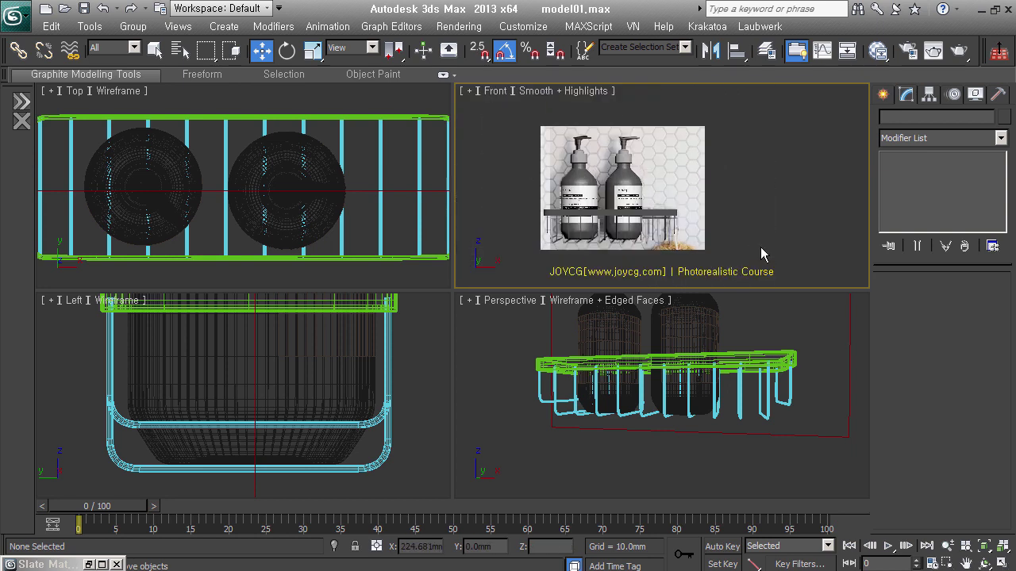
# - Load the Honeycomb.ms script from the Objects folder of the script browser
pyautogui.click(892, 101)
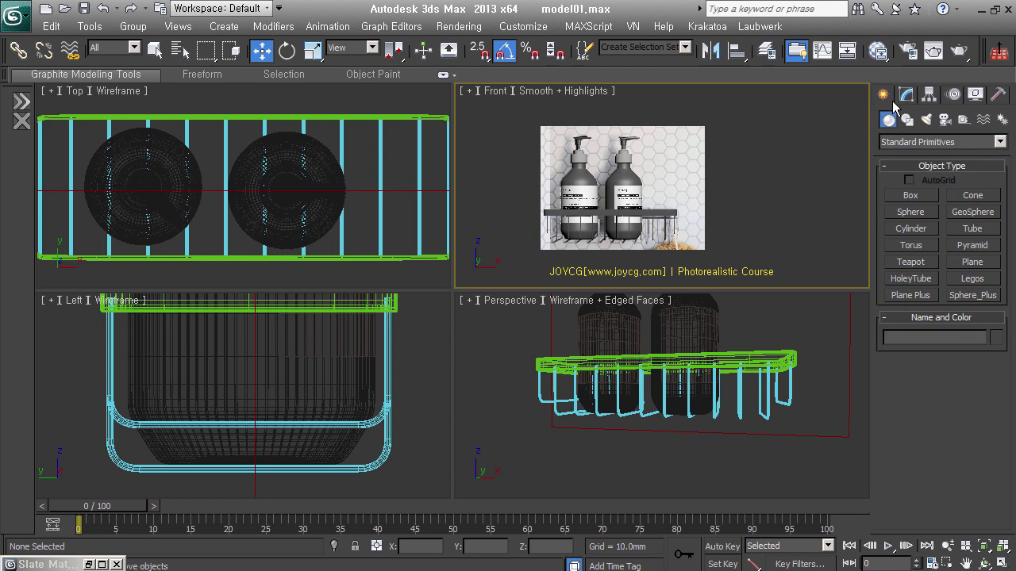
pyautogui.scroll(2, 688, 164)
pyautogui.scroll(2, 688, 164)
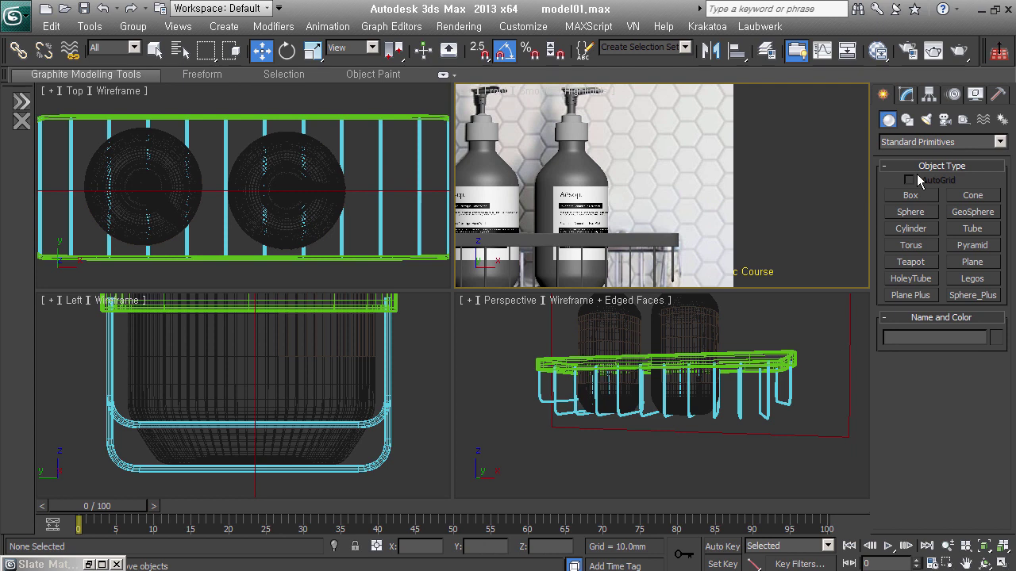
pyautogui.click(907, 144)
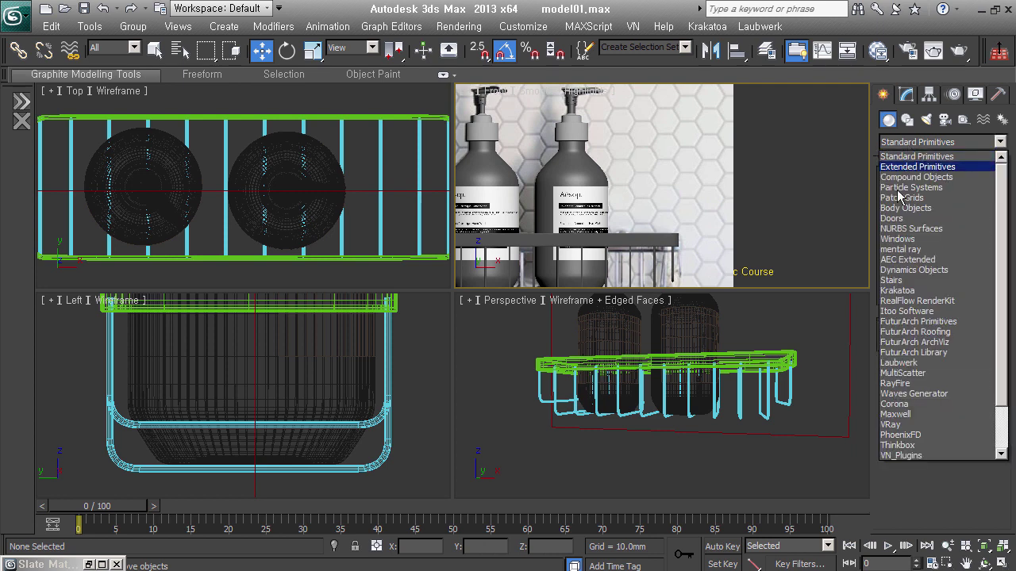
pyautogui.click(901, 455)
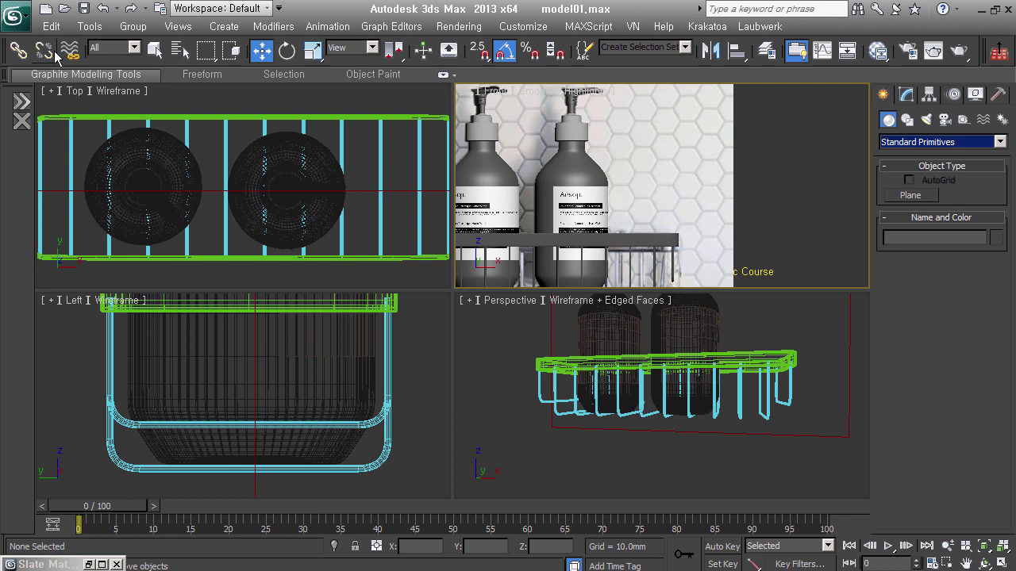
pyautogui.click(35, 109)
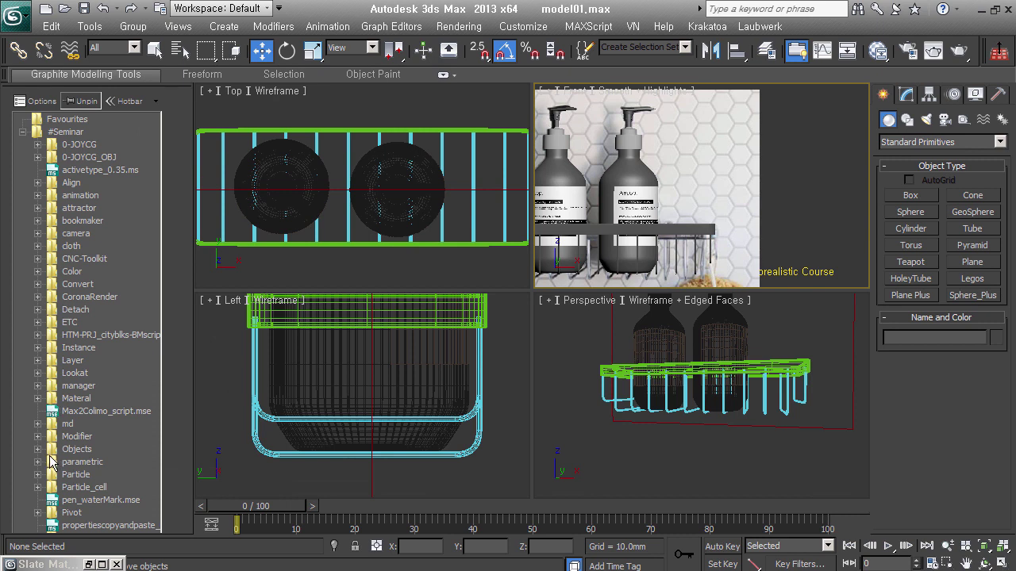
pyautogui.doubleClick(49, 451)
pyautogui.scroll(-5, 117, 341)
pyautogui.scroll(-1, 117, 339)
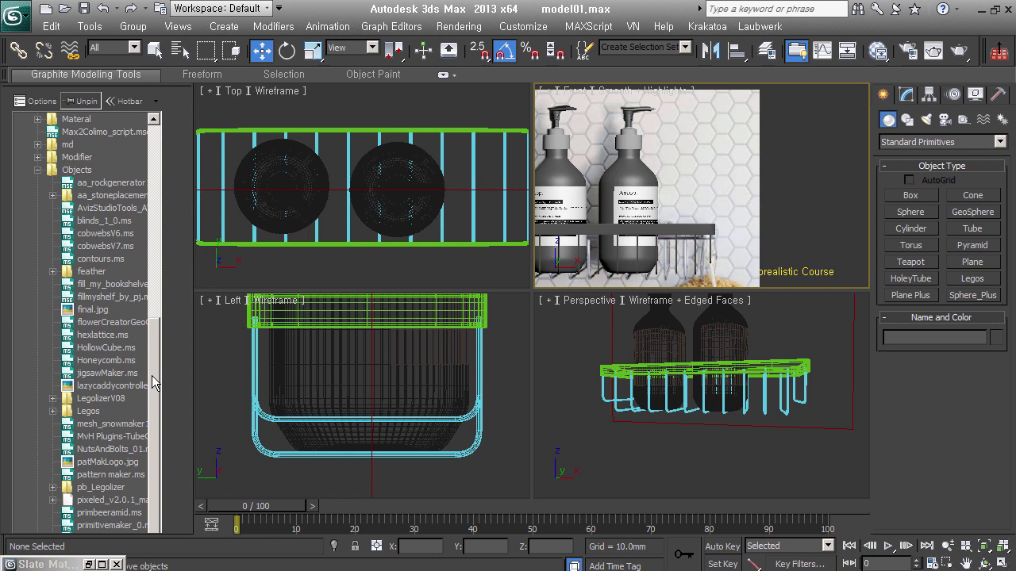
pyautogui.click(104, 365)
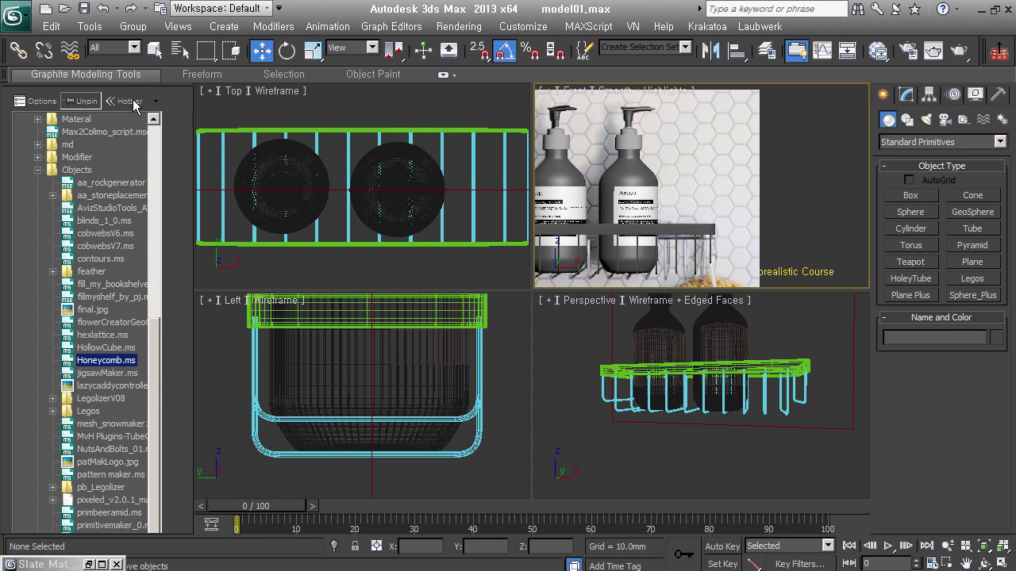
pyautogui.click(132, 103)
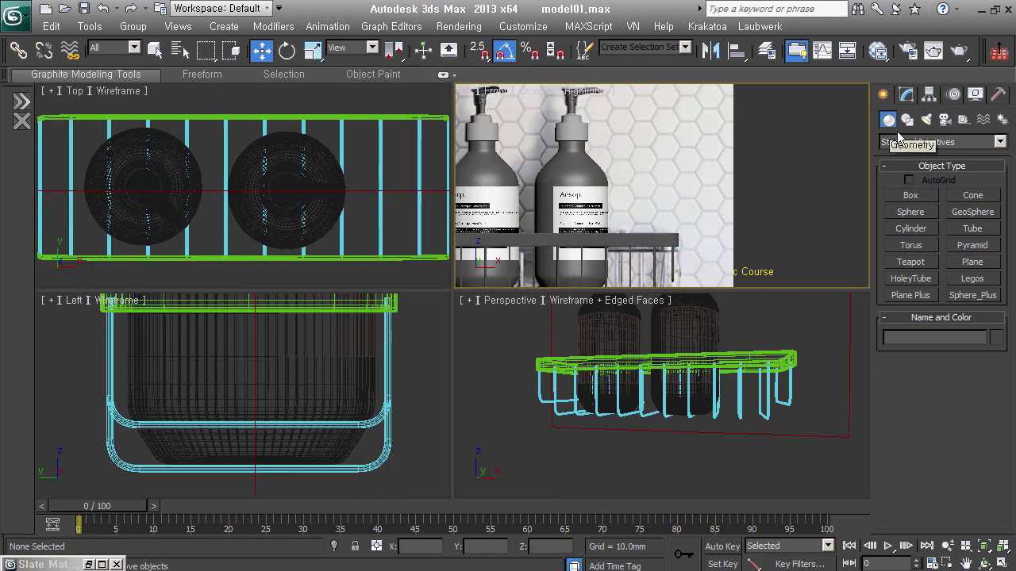
# - Start a Honeycomb scripted primitive with 10 columns, 10 rows and cell radius 12.0
pyautogui.click(1000, 143)
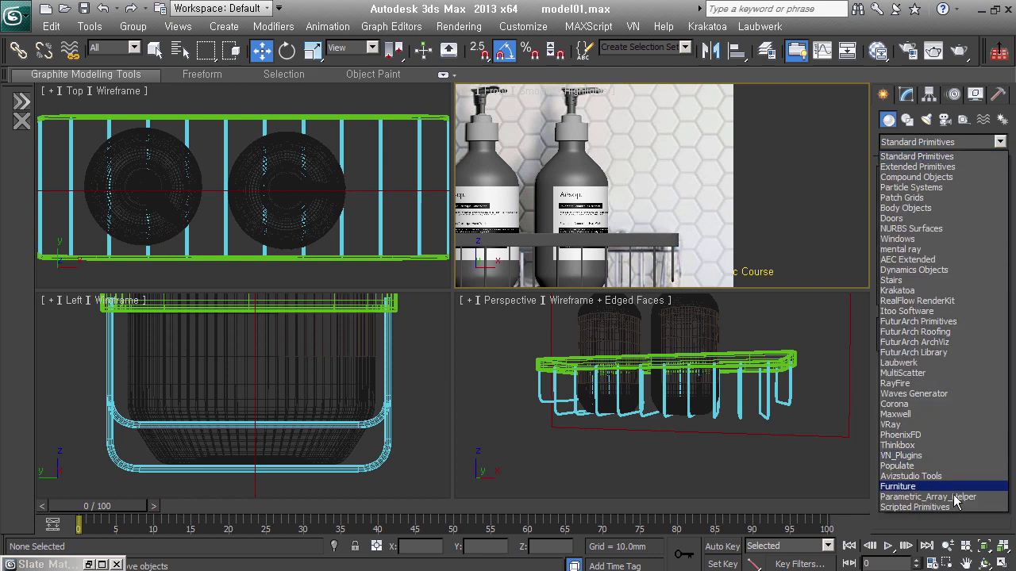
pyautogui.click(984, 517)
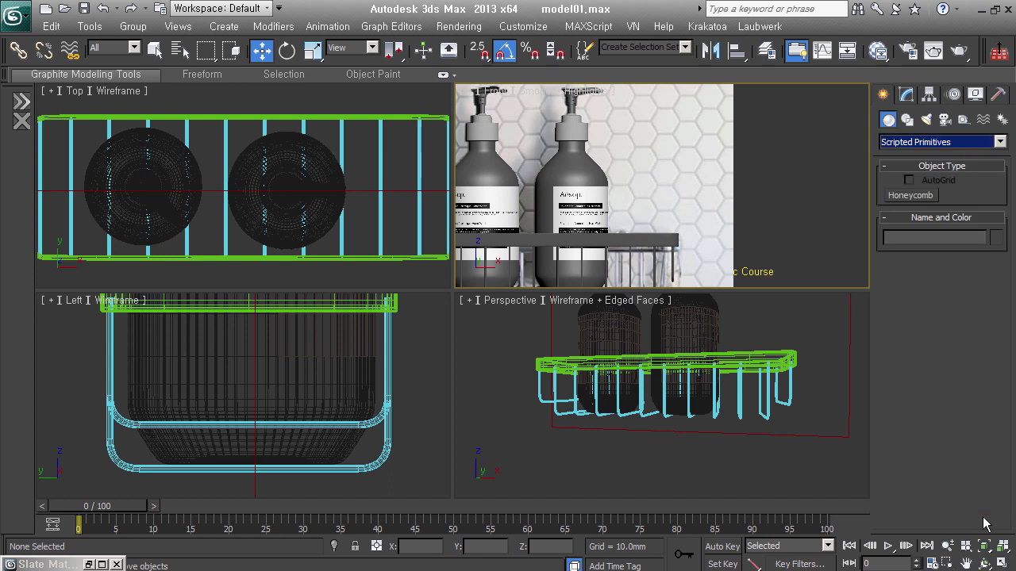
pyautogui.click(915, 197)
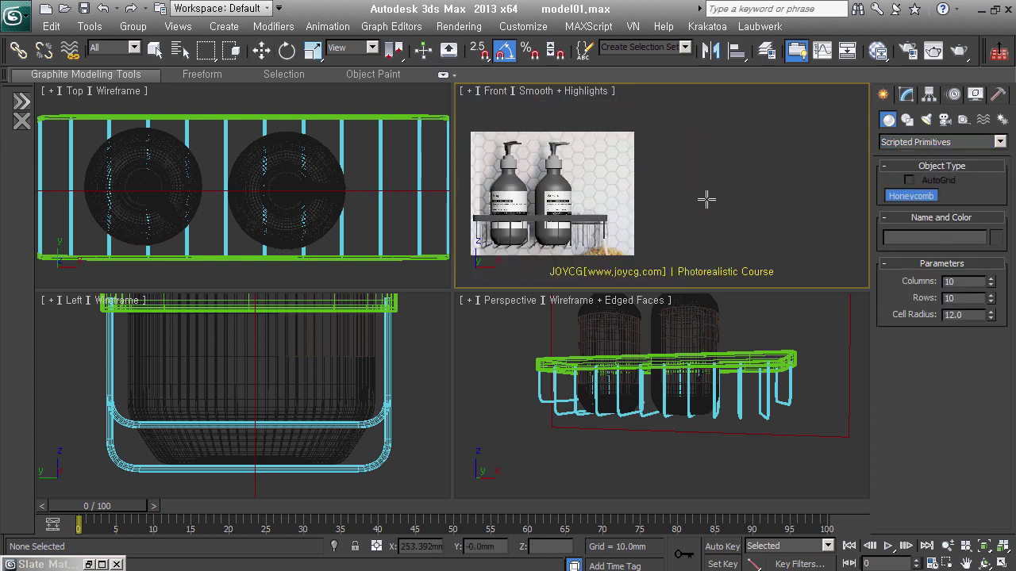
pyautogui.click(705, 198)
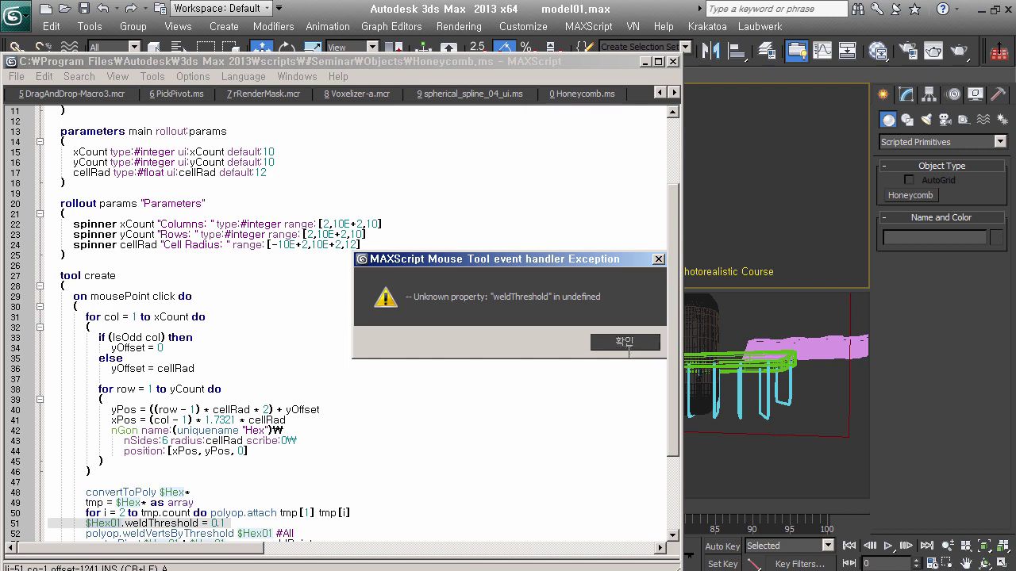
pyautogui.click(631, 347)
pyautogui.click(673, 62)
pyautogui.moveTo(671, 221); pyautogui.dragTo(714, 226, button='middle')
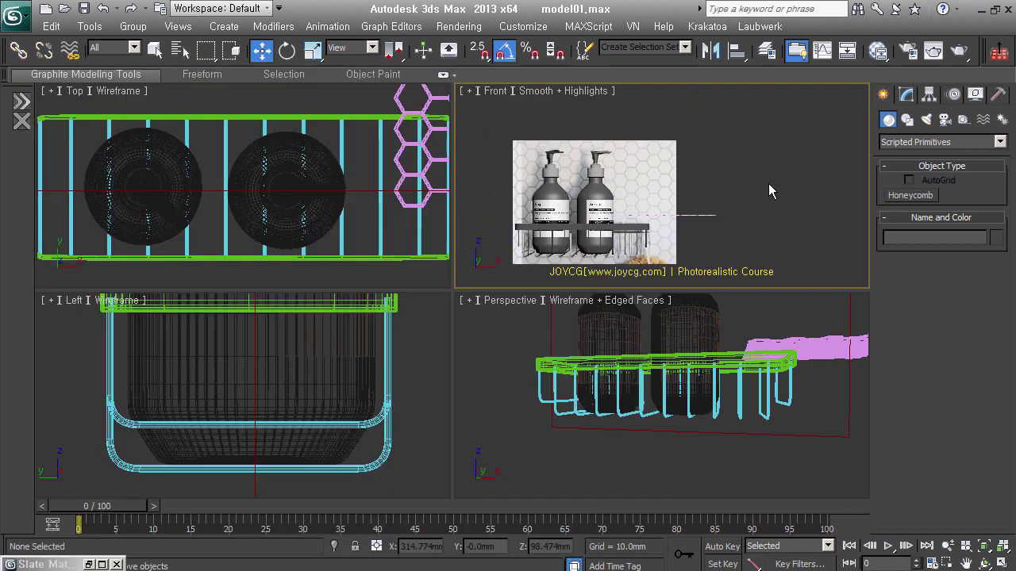
pyautogui.keyDown('alt'); pyautogui.moveTo(768, 184); pyautogui.dragTo(720, 255, button='middle'); pyautogui.keyUp('alt')
pyautogui.scroll(3, 718, 252)
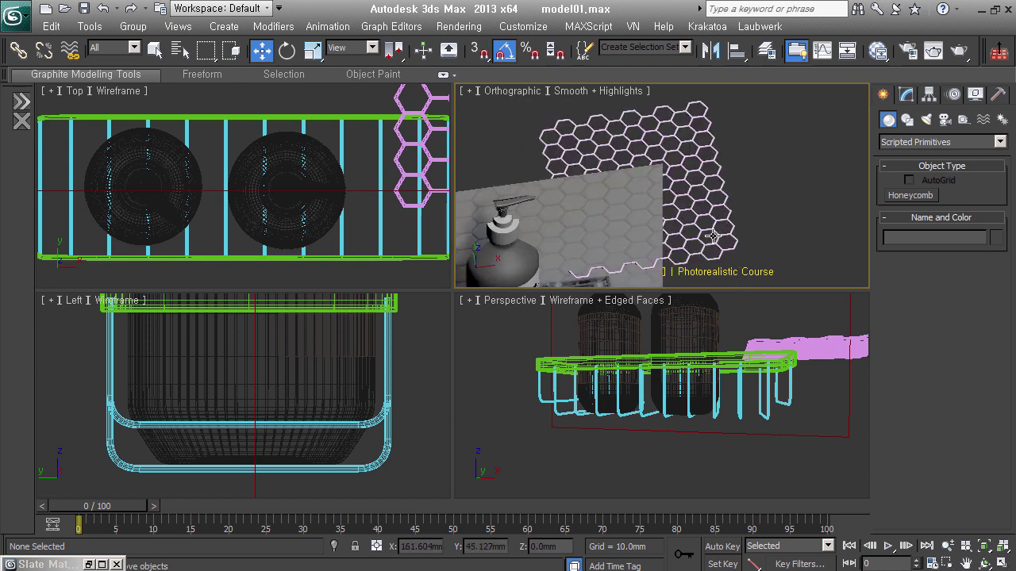
pyautogui.rightClick(713, 236)
pyautogui.click(658, 220)
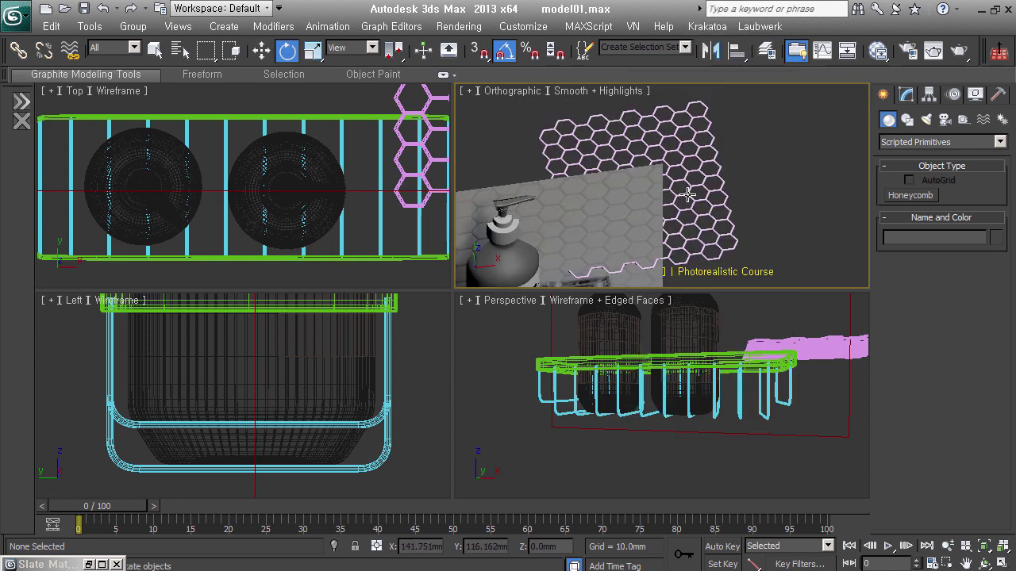
pyautogui.click(687, 196)
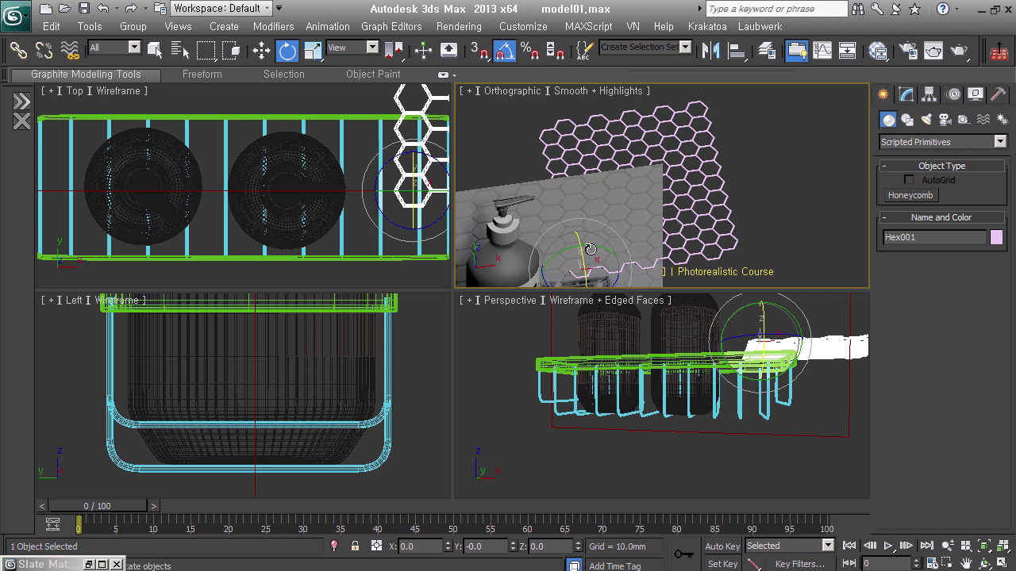
pyautogui.moveTo(591, 249); pyautogui.dragTo(601, 322)
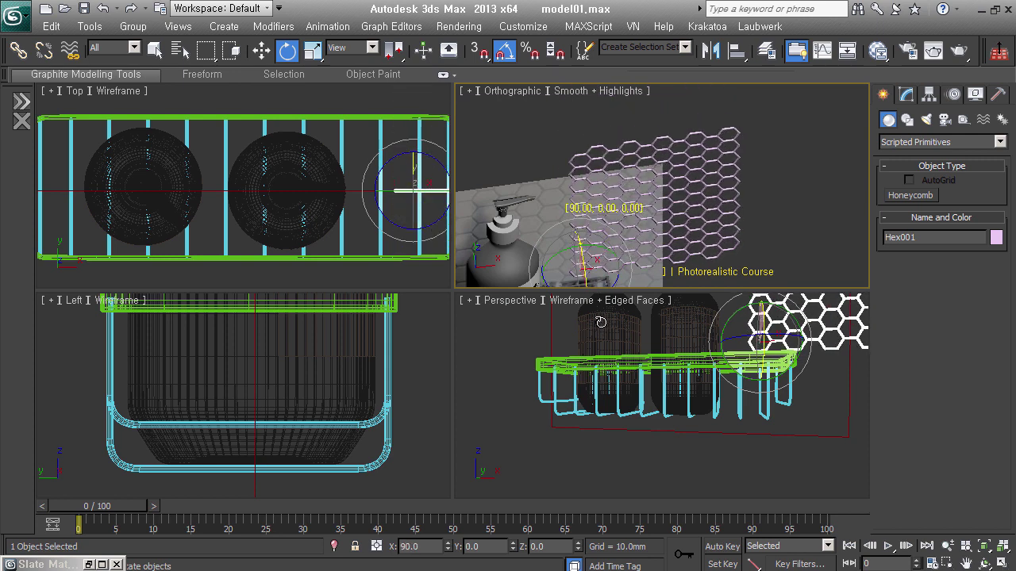
pyautogui.keyDown('alt'); pyautogui.moveTo(714, 238); pyautogui.dragTo(823, 157, button='middle'); pyautogui.keyUp('alt')
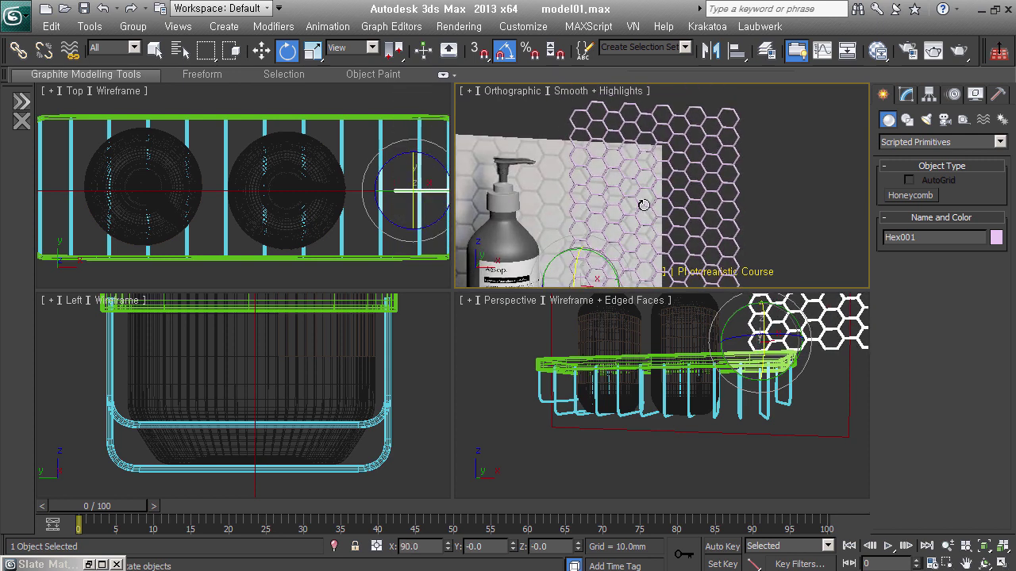
pyautogui.click(906, 96)
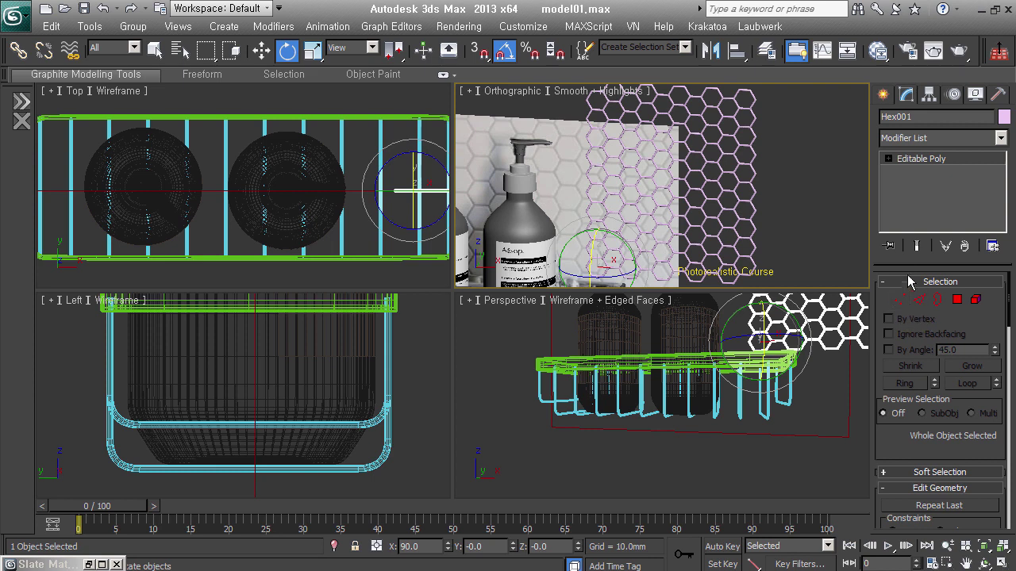
pyautogui.keyDown('alt'); pyautogui.moveTo(770, 247); pyautogui.dragTo(746, 271, button='middle'); pyautogui.keyUp('alt')
pyautogui.scroll(2, 735, 230)
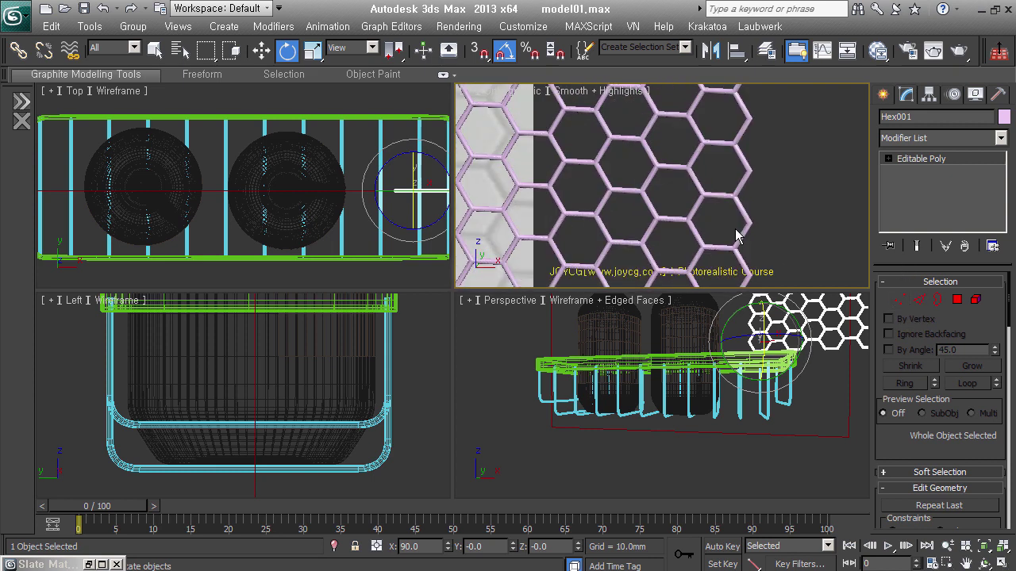
pyautogui.scroll(3, 735, 230)
pyautogui.scroll(2, 745, 185)
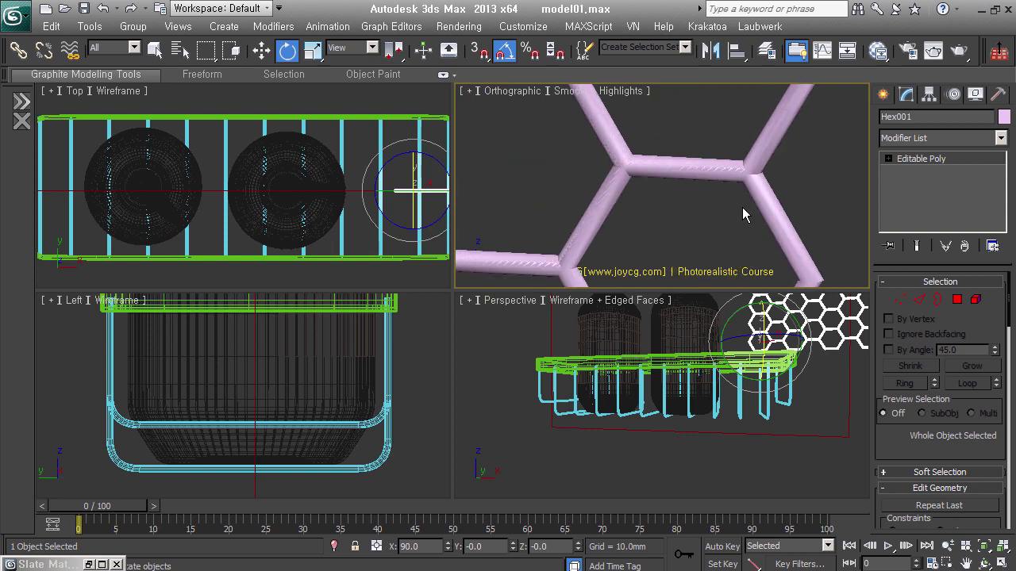
pyautogui.scroll(-3, 744, 214)
pyautogui.scroll(-3, 751, 190)
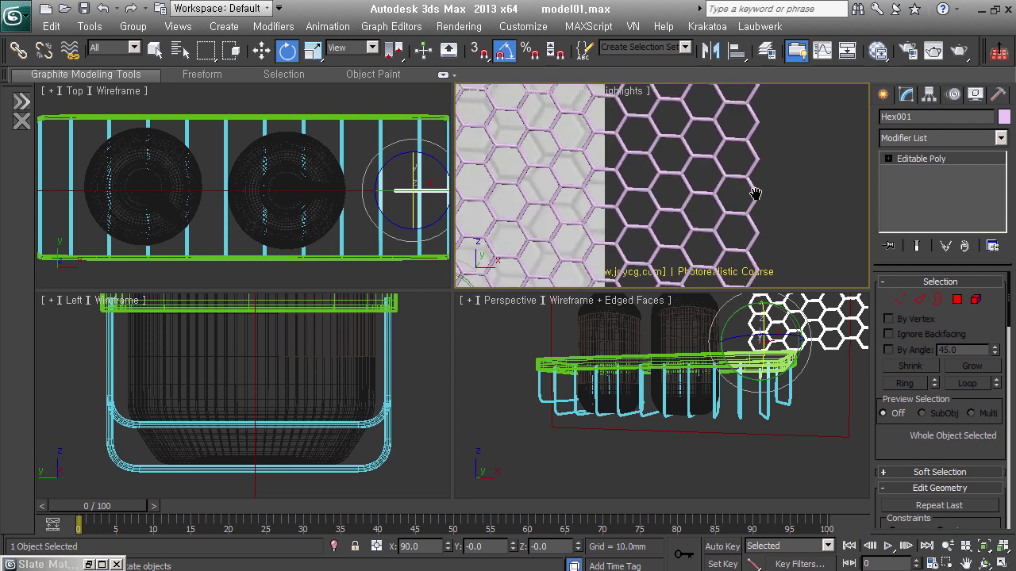
pyautogui.press('Delete')
pyautogui.scroll(-3, 667, 240)
pyautogui.moveTo(680, 254); pyautogui.dragTo(739, 203, button='middle')
pyautogui.press('f')
pyautogui.scroll(-3, 717, 212)
pyautogui.scroll(-2, 739, 203)
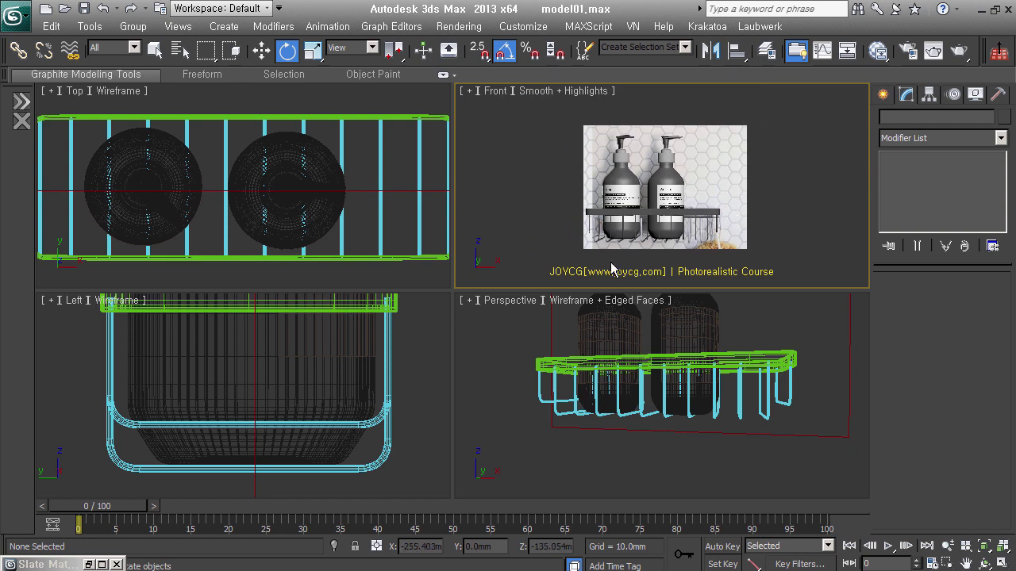
# - Draw a new plane, Plane002, over the Front view as the back wall
pyautogui.moveTo(463, 299); pyautogui.dragTo(490, 377)
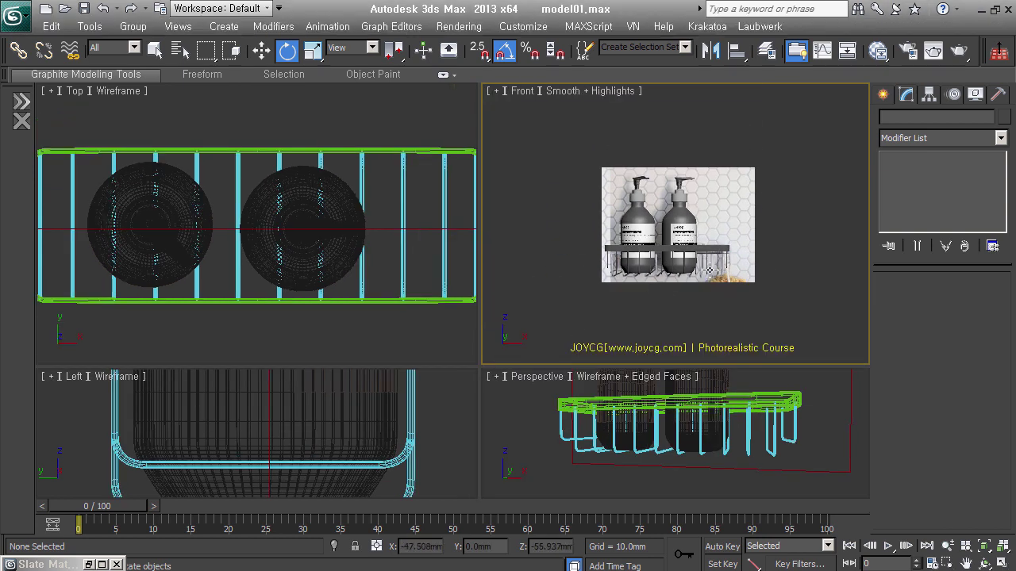
pyautogui.click(885, 95)
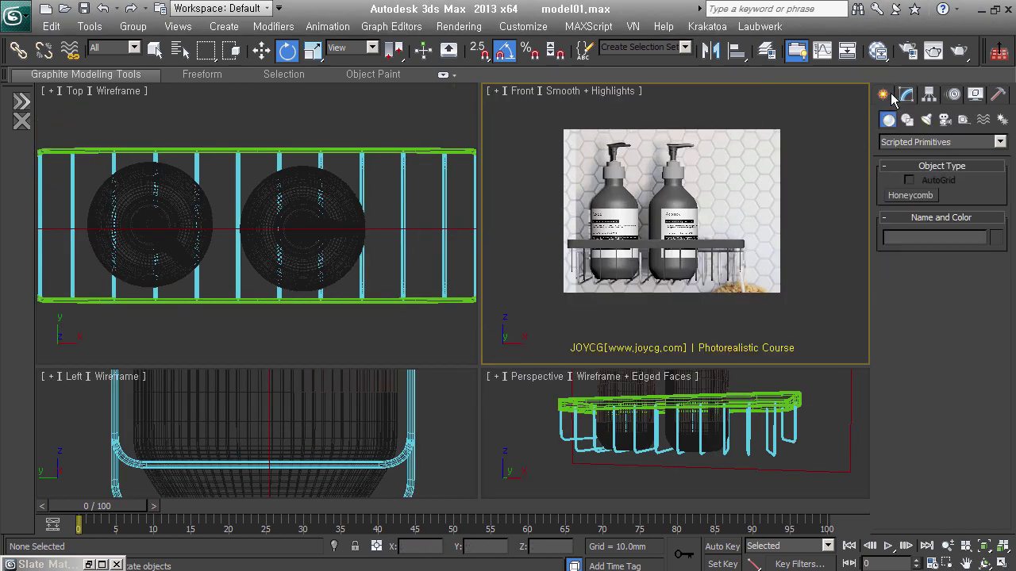
pyautogui.click(940, 143)
pyautogui.scroll(1, 941, 238)
pyautogui.click(917, 154)
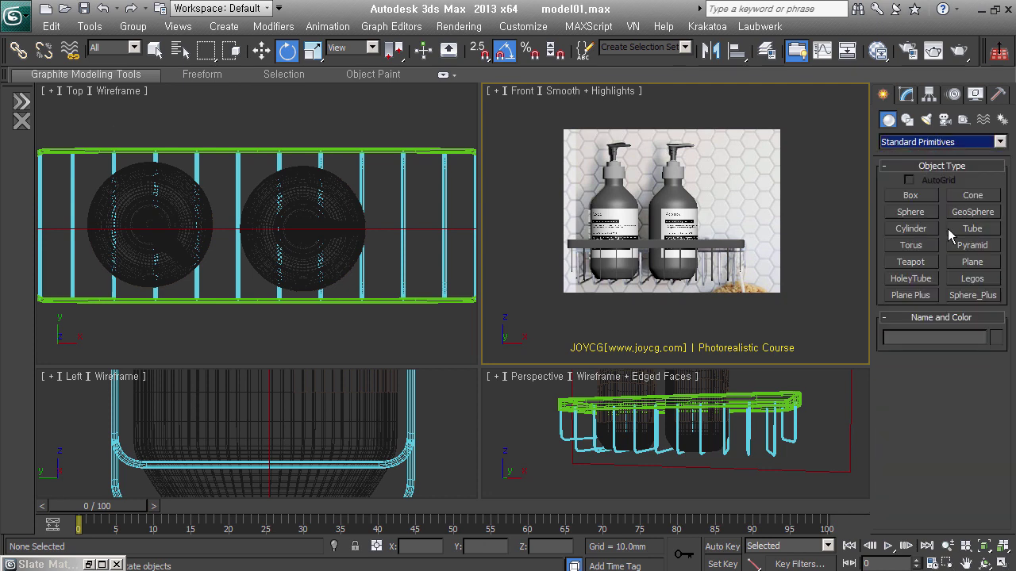
pyautogui.click(973, 262)
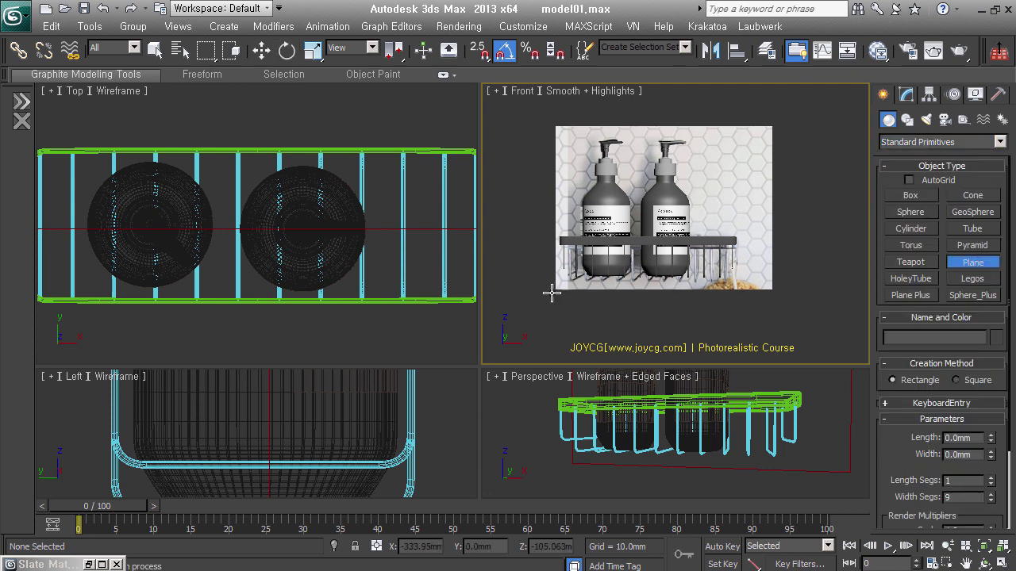
pyautogui.moveTo(526, 334)
pyautogui.mouseDown()
pyautogui.moveTo(740, 181)
pyautogui.moveTo(818, 107)
pyautogui.mouseUp()
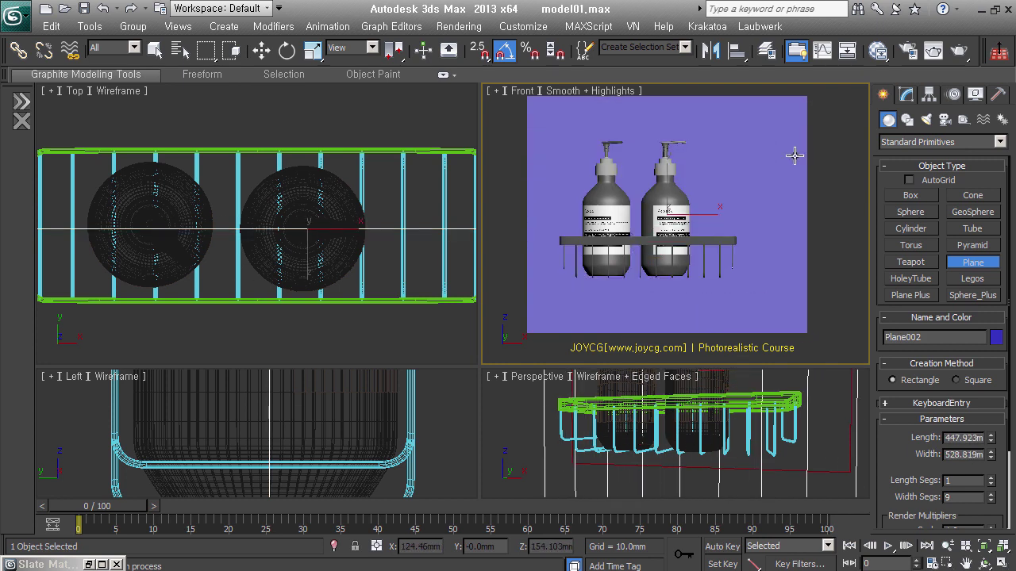
# - Make the wall plane see-through and give it 25 width and 40 length segments
pyautogui.press('F4')
pyautogui.hotkey('alt', 'x')
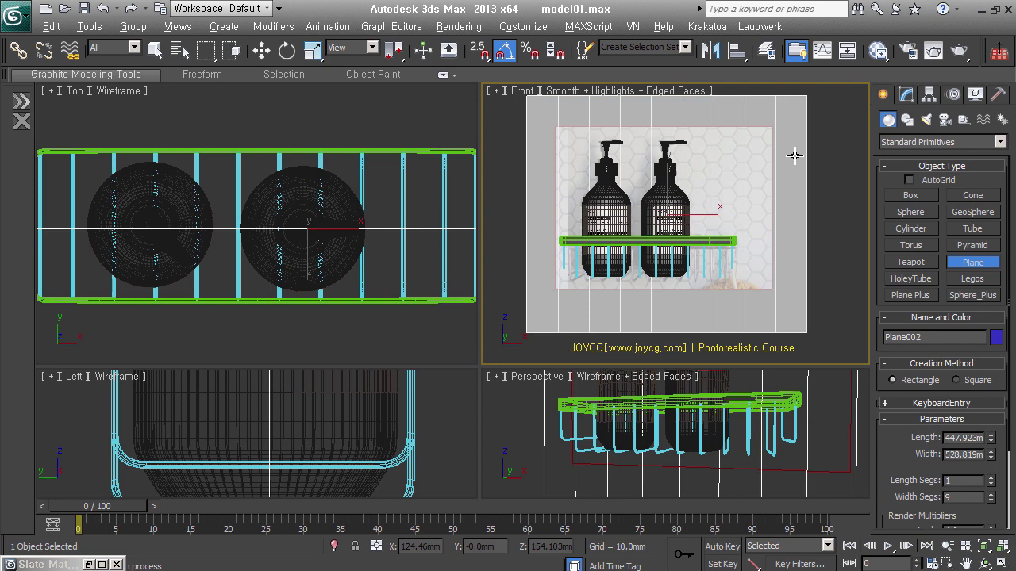
pyautogui.moveTo(752, 284); pyautogui.dragTo(746, 300, button='middle')
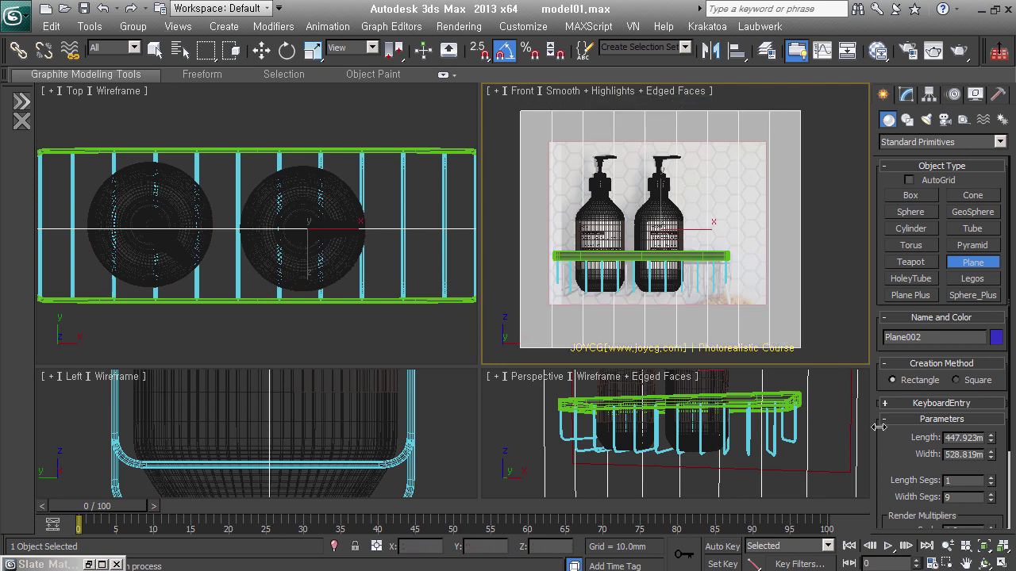
pyautogui.scroll(-3, 904, 471)
pyautogui.moveTo(991, 411)
pyautogui.mouseDown()
pyautogui.moveTo(1008, 390)
pyautogui.moveTo(1013, 410)
pyautogui.mouseUp()
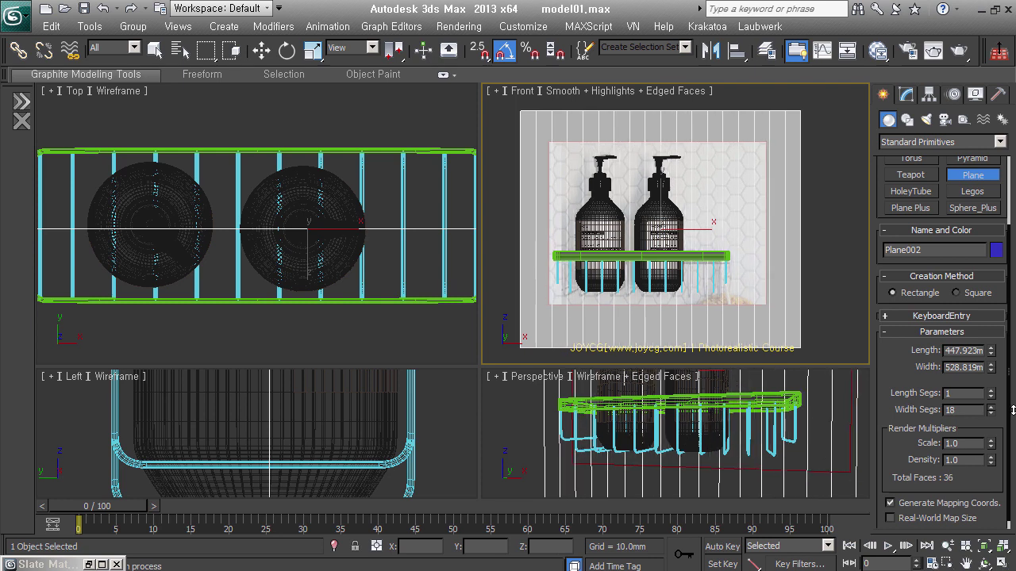
pyautogui.moveTo(1013, 406); pyautogui.dragTo(1014, 428)
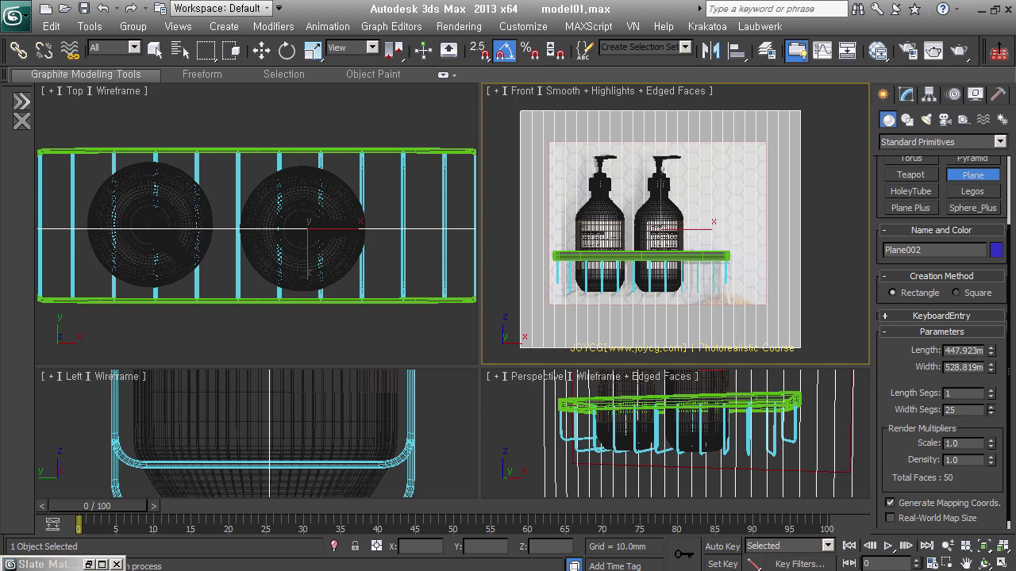
pyautogui.click(990, 390)
pyautogui.moveTo(1004, 387)
pyautogui.mouseDown()
pyautogui.moveTo(1004, 399)
pyautogui.moveTo(974, 421)
pyautogui.mouseUp()
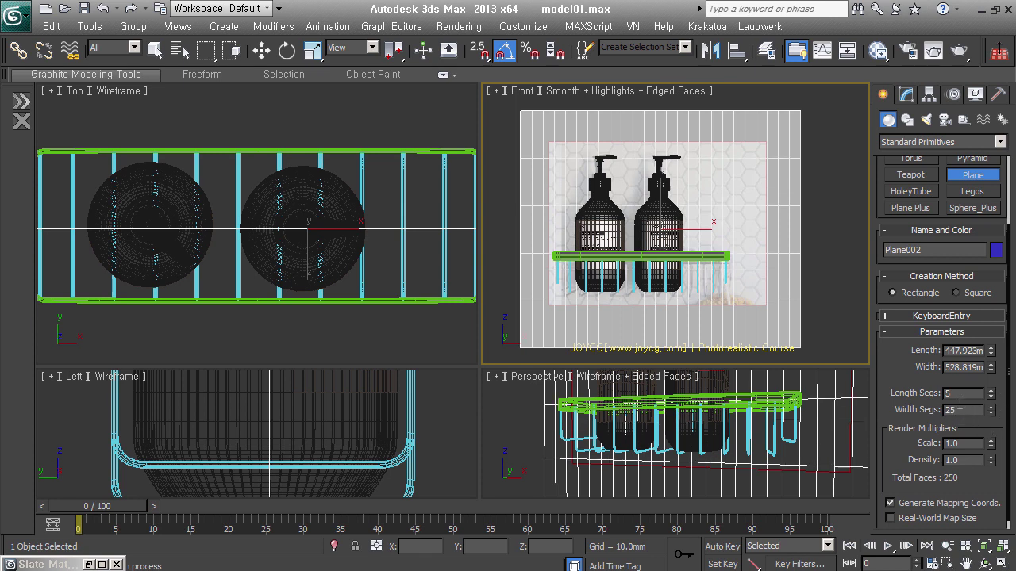
pyautogui.doubleClick(964, 399)
pyautogui.write('40')
pyautogui.press('Return')
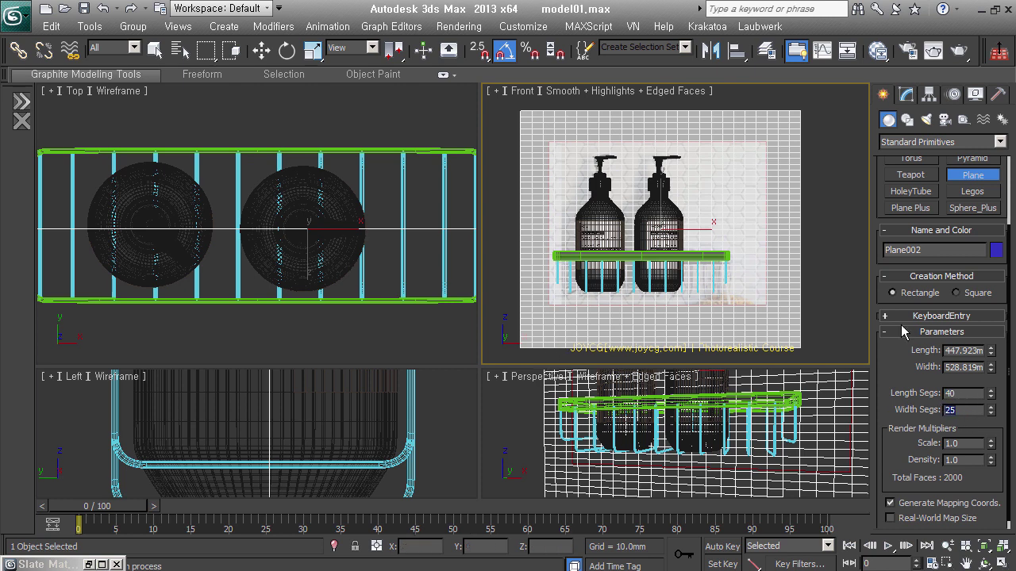
# - Convert the wall plane to Editable Poly and select one of its edges
pyautogui.moveTo(729, 258); pyautogui.dragTo(738, 253, button='middle')
pyautogui.press('e')
pyautogui.press('2')
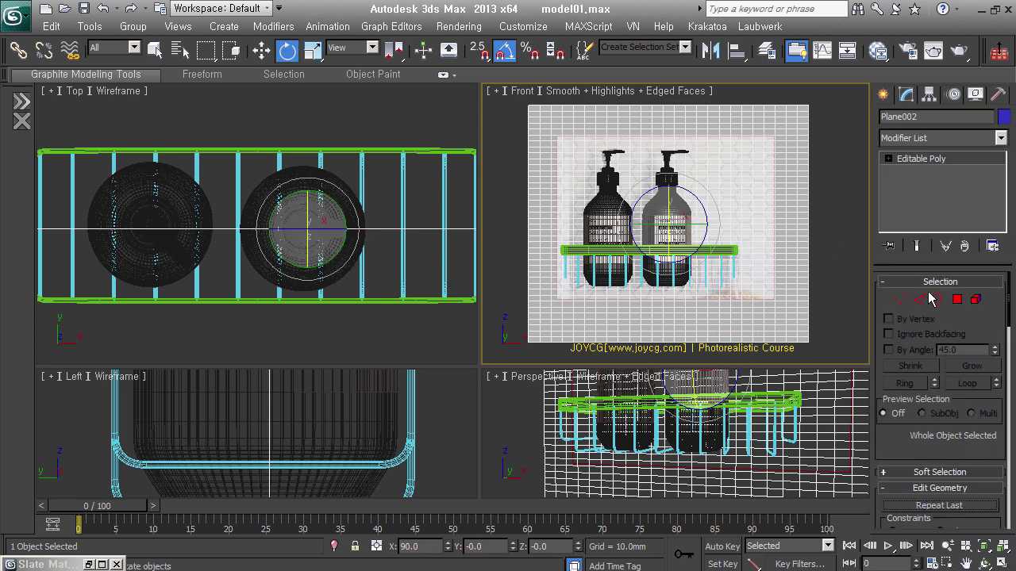
pyautogui.scroll(4, 641, 343)
pyautogui.click(675, 339)
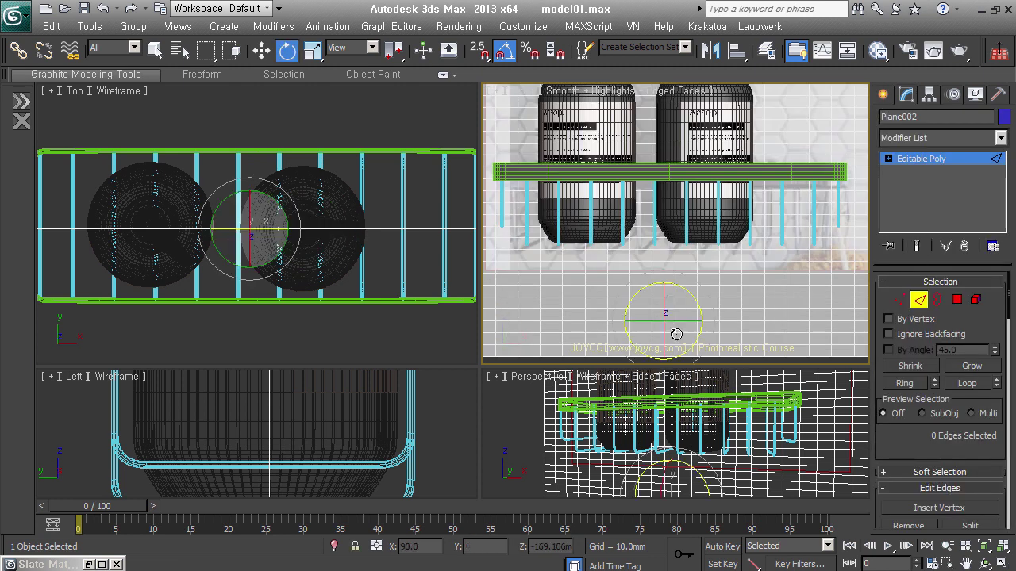
pyautogui.moveTo(577, 307); pyautogui.dragTo(634, 331, button='middle')
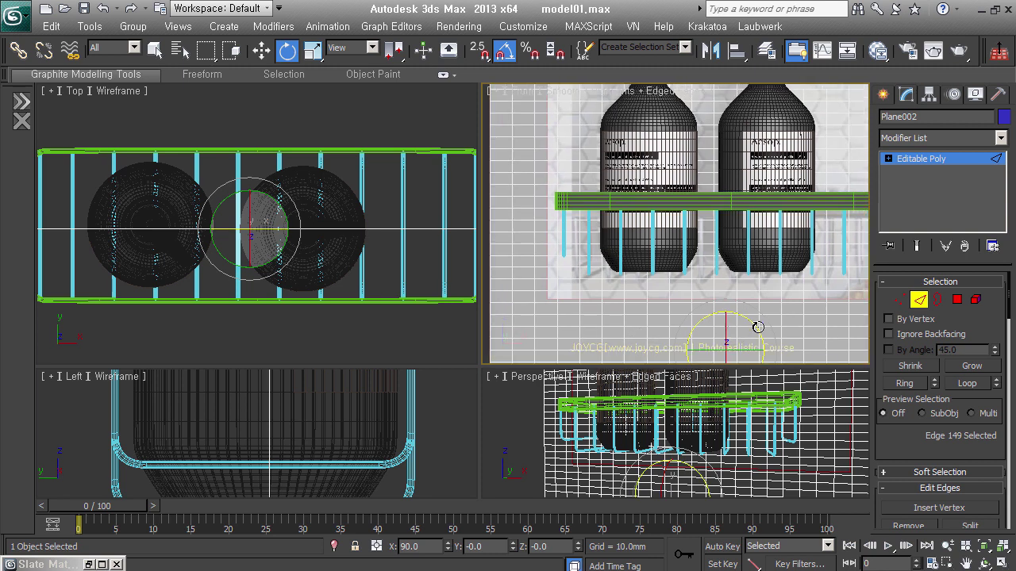
pyautogui.scroll(-3, 692, 295)
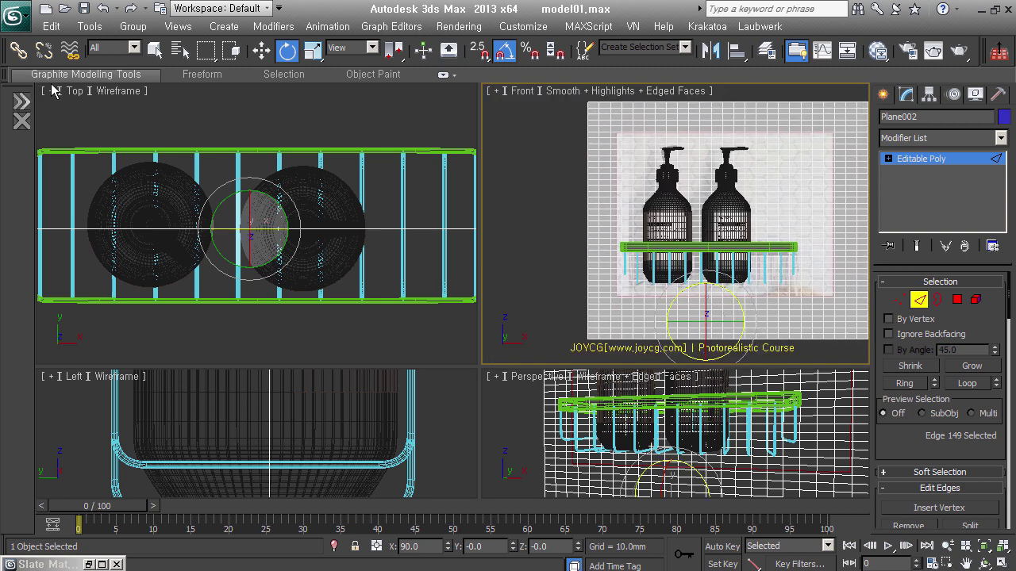
# - Apply the hexagon pattern from Generate Topology to Plane002's square grid
pyautogui.click(52, 76)
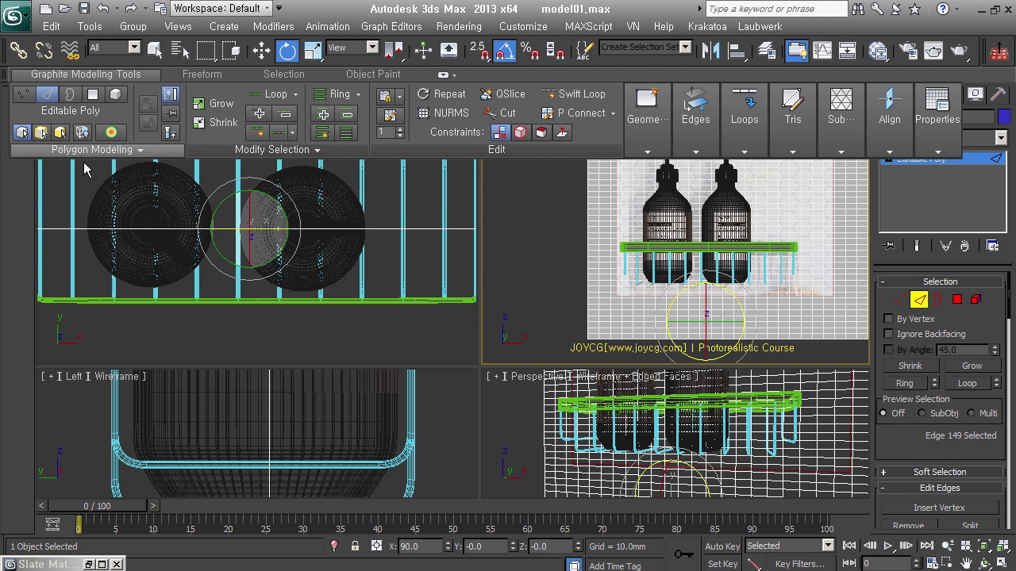
pyautogui.click(87, 151)
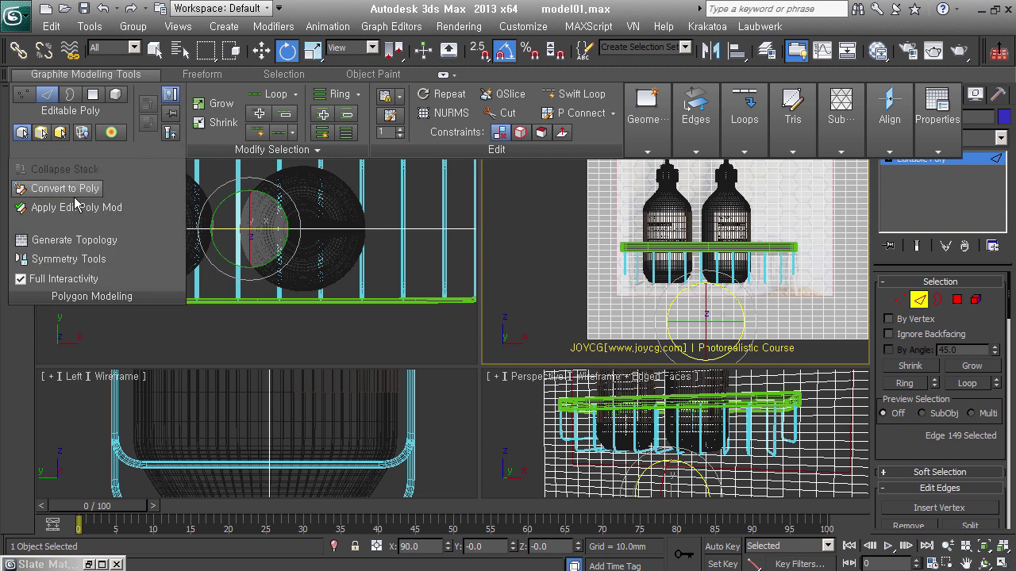
pyautogui.click(88, 249)
pyautogui.moveTo(191, 110); pyautogui.dragTo(264, 191)
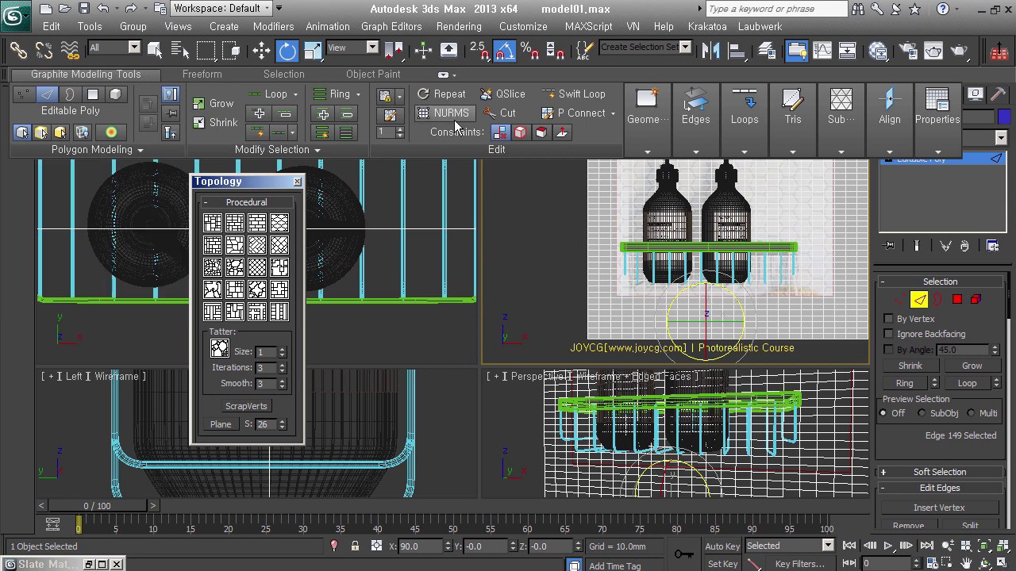
pyautogui.click(443, 73)
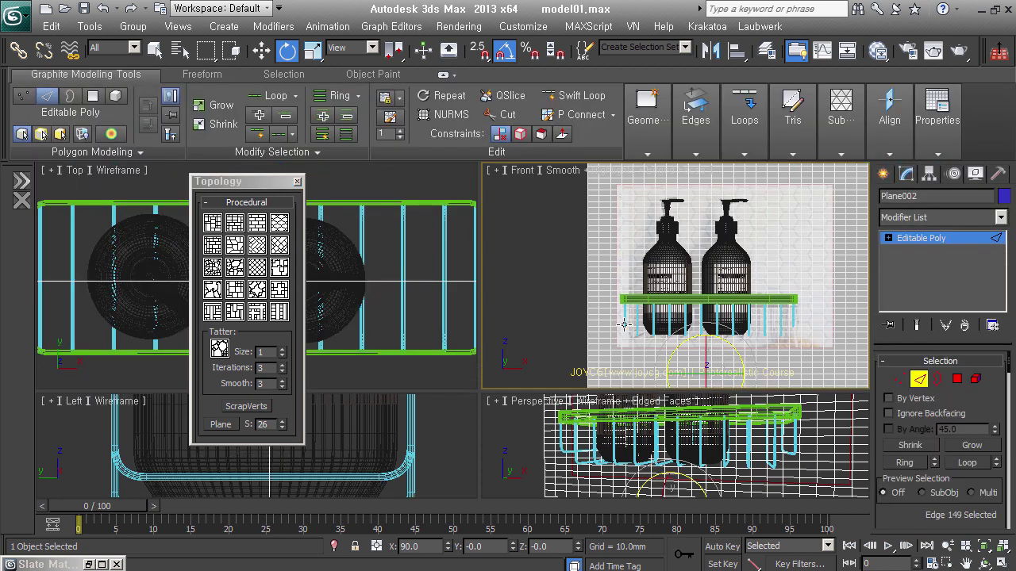
pyautogui.click(443, 74)
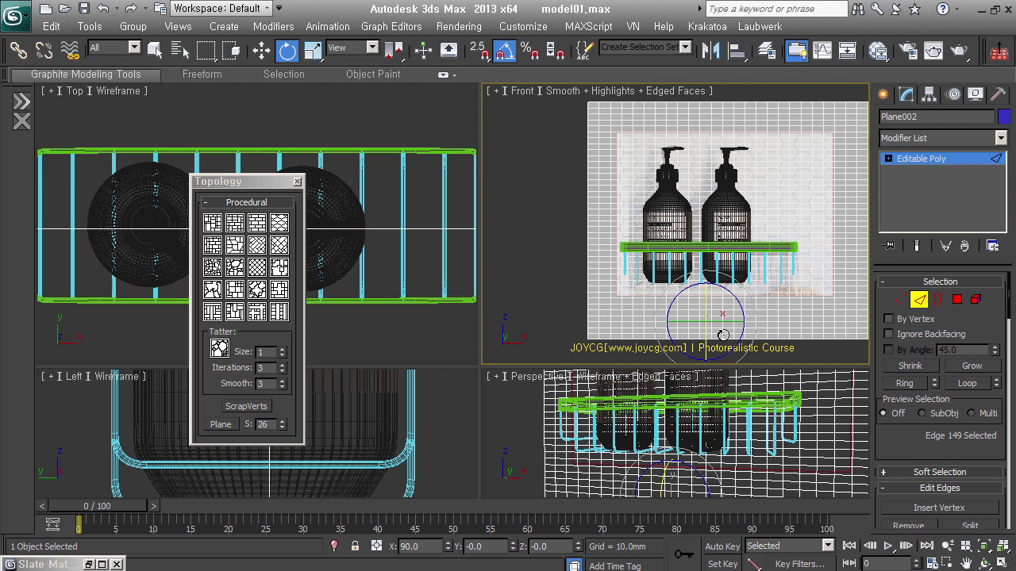
pyautogui.click(290, 233)
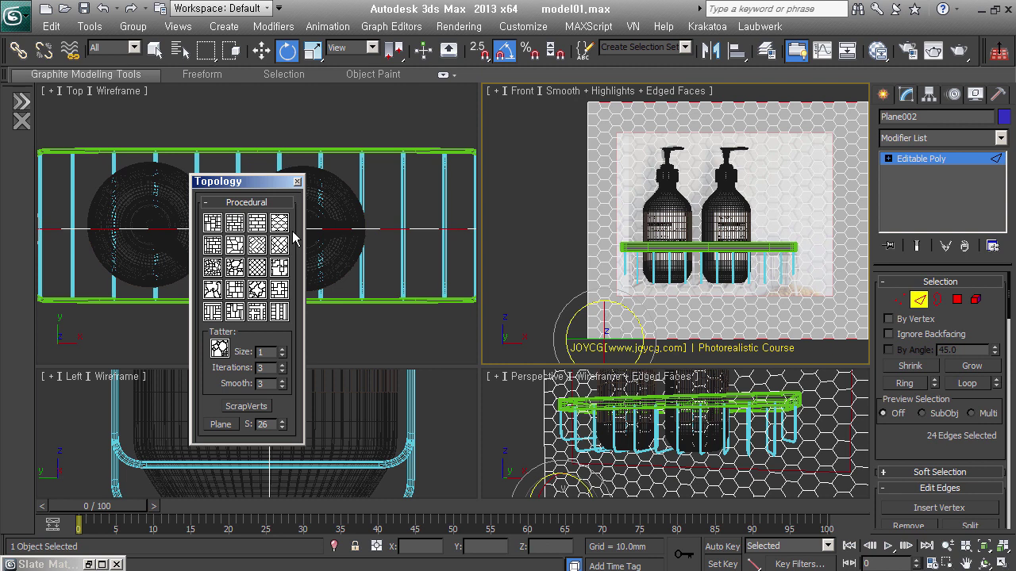
# - Scale the hex wall plane uniformly up to about 148%
pyautogui.click(297, 181)
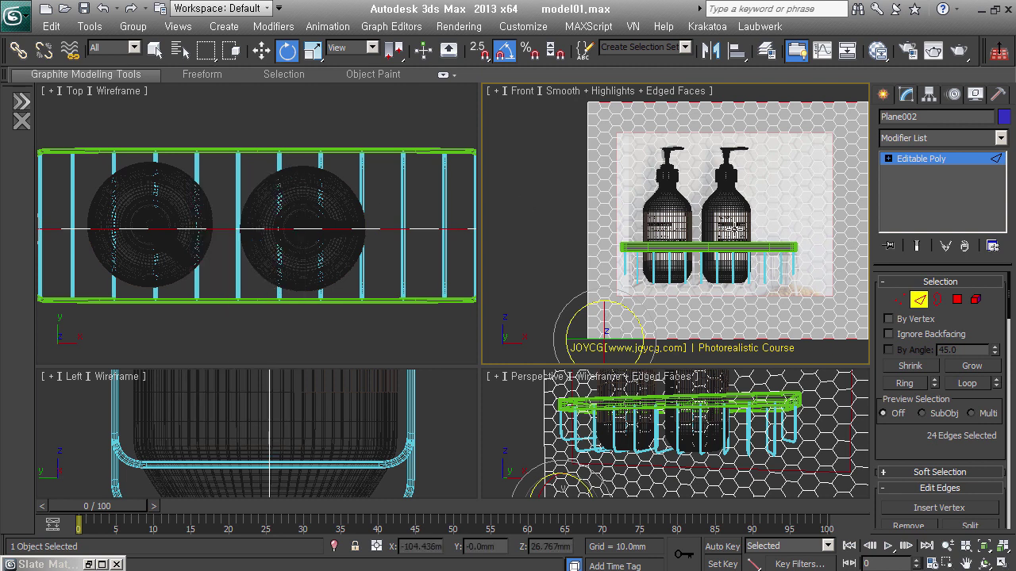
pyautogui.click(919, 300)
pyautogui.rightClick(546, 279)
pyautogui.rightClick(639, 210)
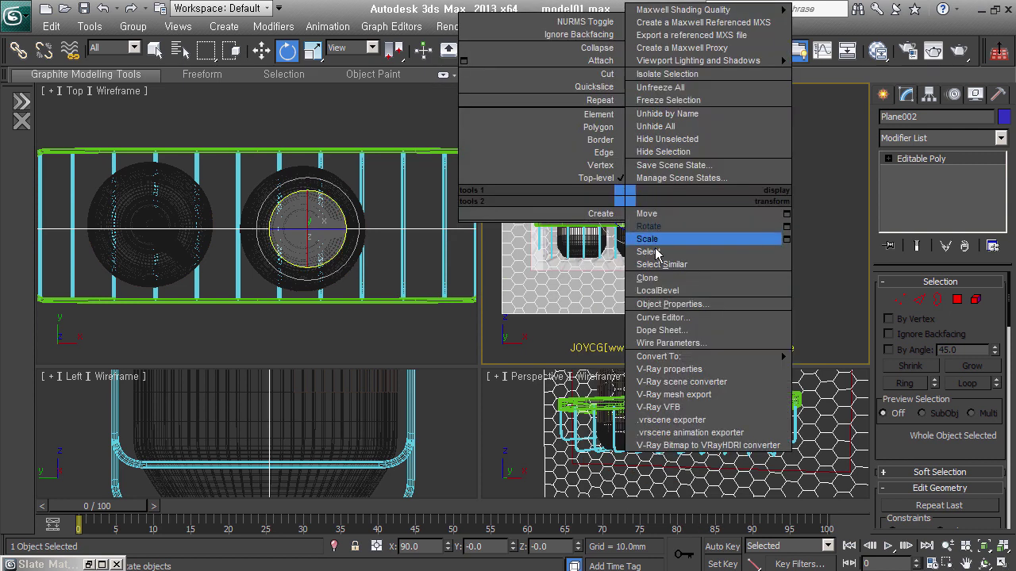
pyautogui.click(698, 235)
pyautogui.moveTo(664, 198); pyautogui.dragTo(695, 164)
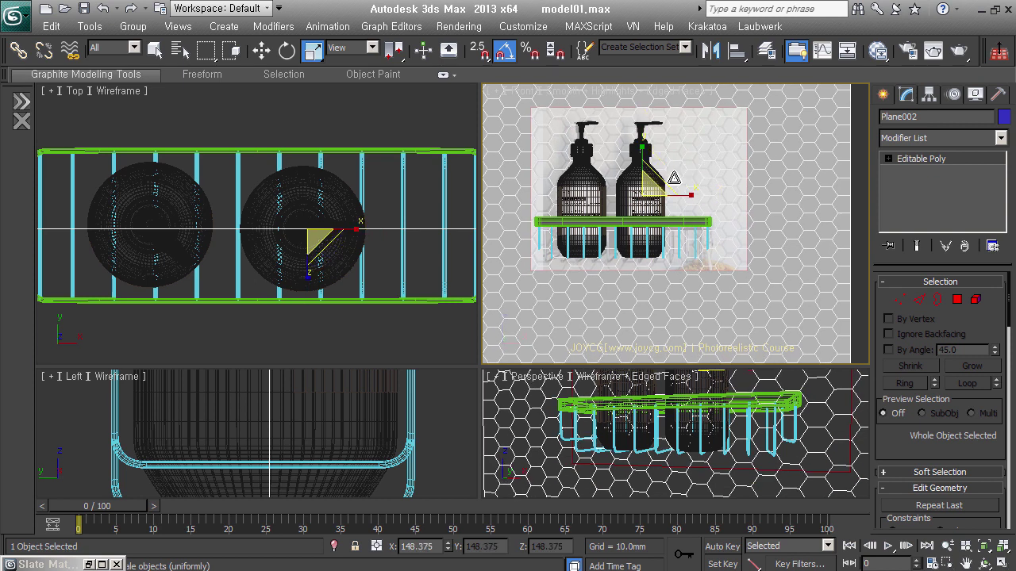
# - Move the wall plane back so it stands behind the shelf
pyautogui.rightClick(646, 192)
pyautogui.click(659, 206)
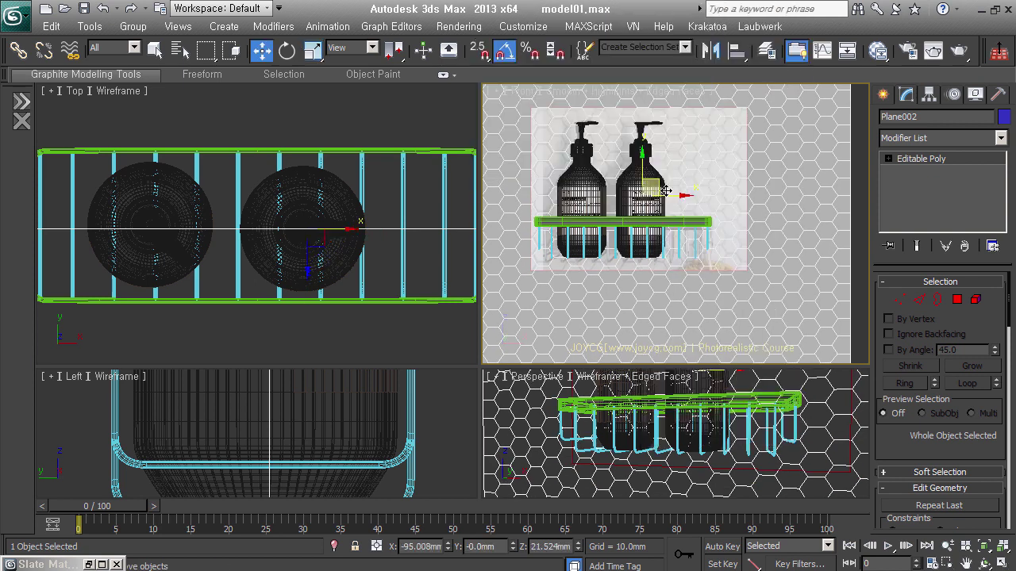
pyautogui.scroll(-3, 650, 225)
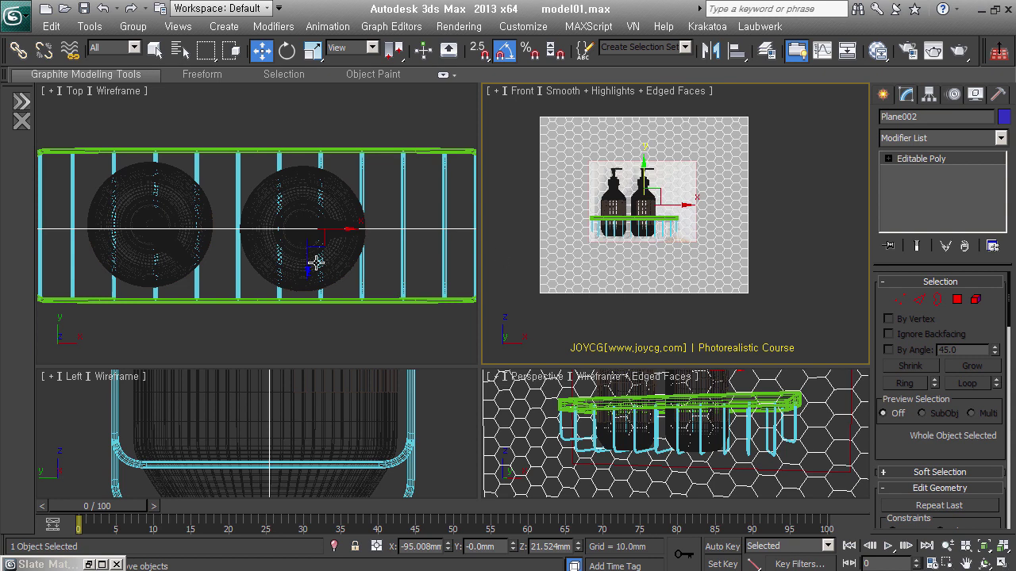
pyautogui.moveTo(316, 261); pyautogui.dragTo(331, 264, button='middle')
pyautogui.moveTo(333, 223); pyautogui.dragTo(361, 152)
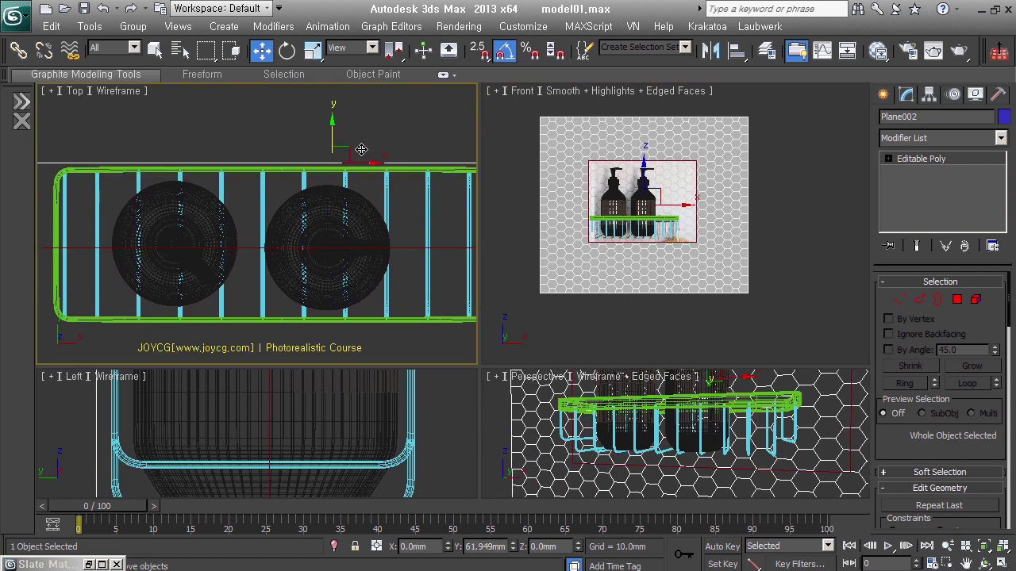
pyautogui.click(718, 192)
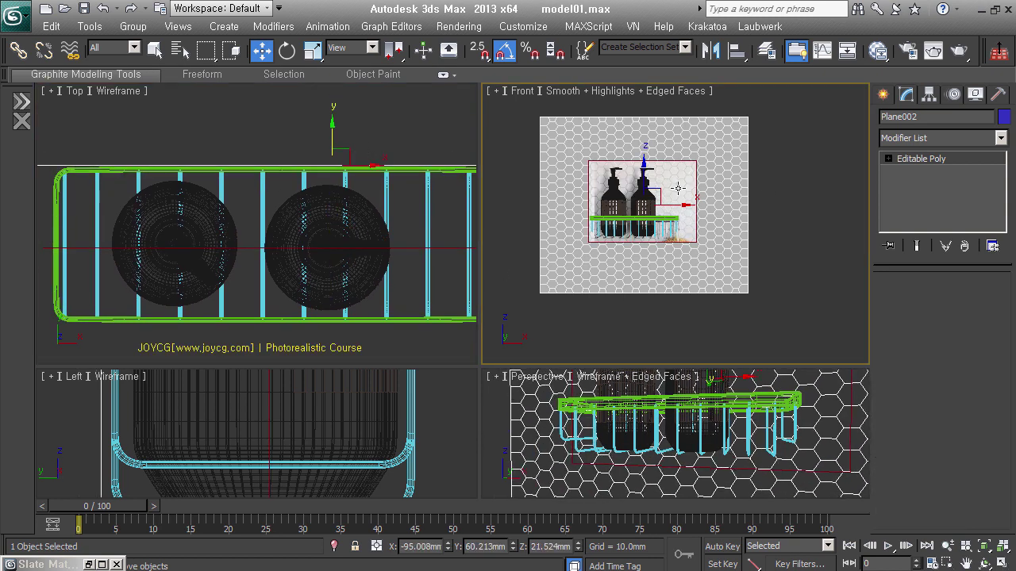
pyautogui.click(709, 192)
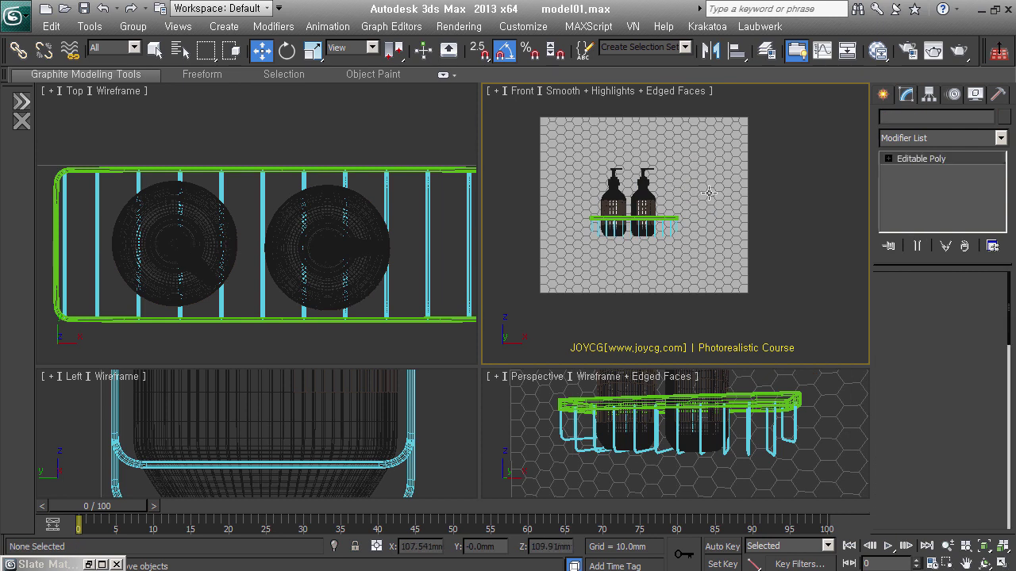
pyautogui.moveTo(665, 265); pyautogui.dragTo(687, 273, button='middle')
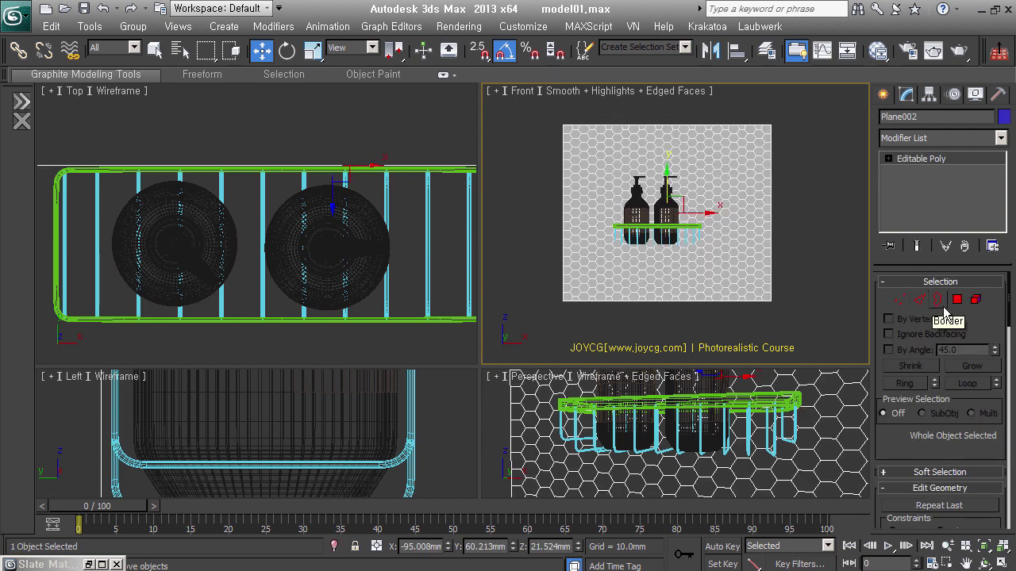
pyautogui.scroll(4, 761, 284)
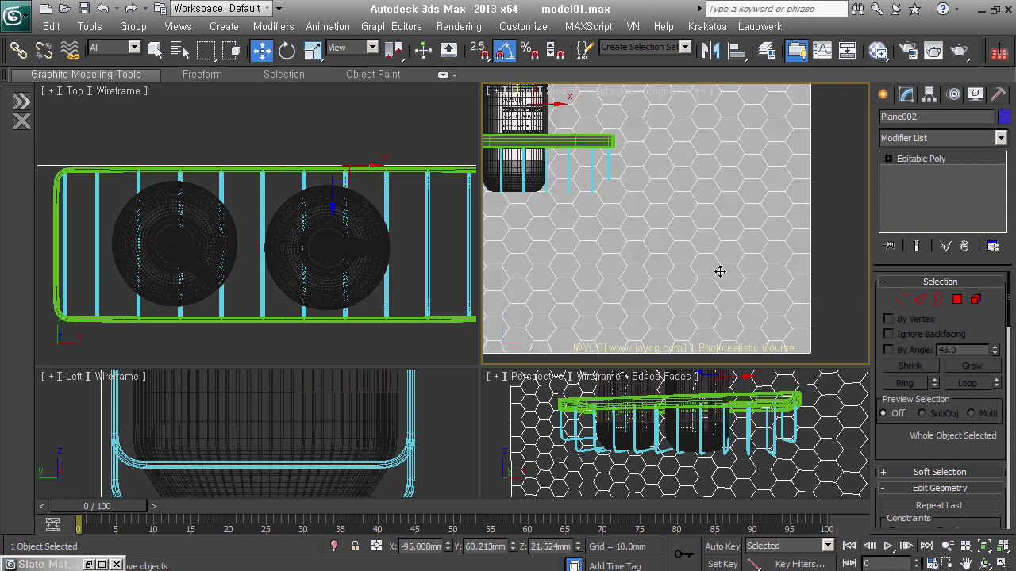
# - Try selecting tile edges and the plane's outer border
pyautogui.click(923, 304)
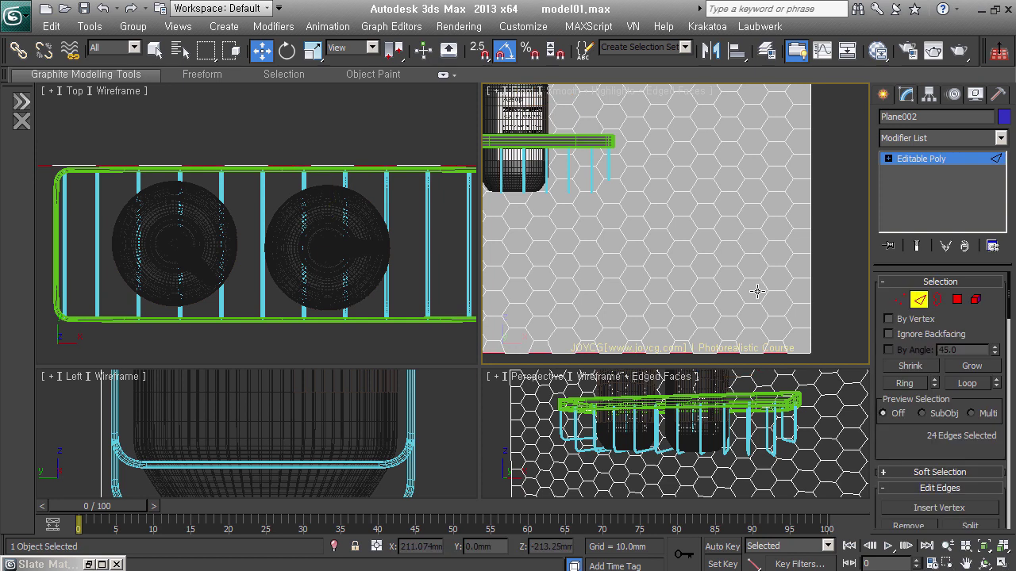
pyautogui.keyDown('ctrl'); pyautogui.click(675, 209); pyautogui.keyUp('ctrl')
pyautogui.scroll(-2, 675, 210)
pyautogui.scroll(-2, 675, 211)
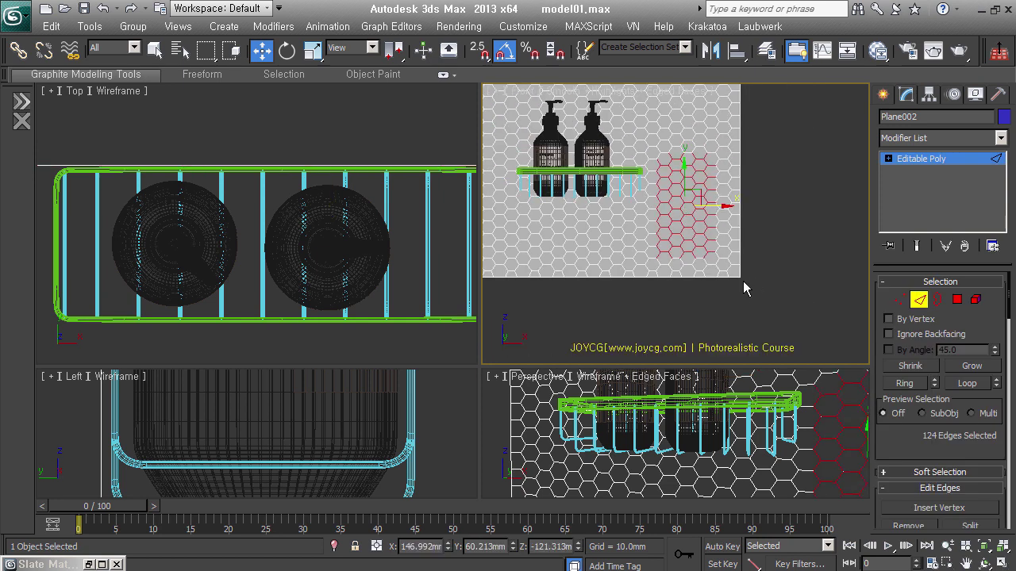
pyautogui.keyDown('ctrl'); pyautogui.moveTo(487, 88); pyautogui.dragTo(742, 282); pyautogui.keyUp('ctrl')
pyautogui.moveTo(752, 177); pyautogui.dragTo(788, 233, button='middle')
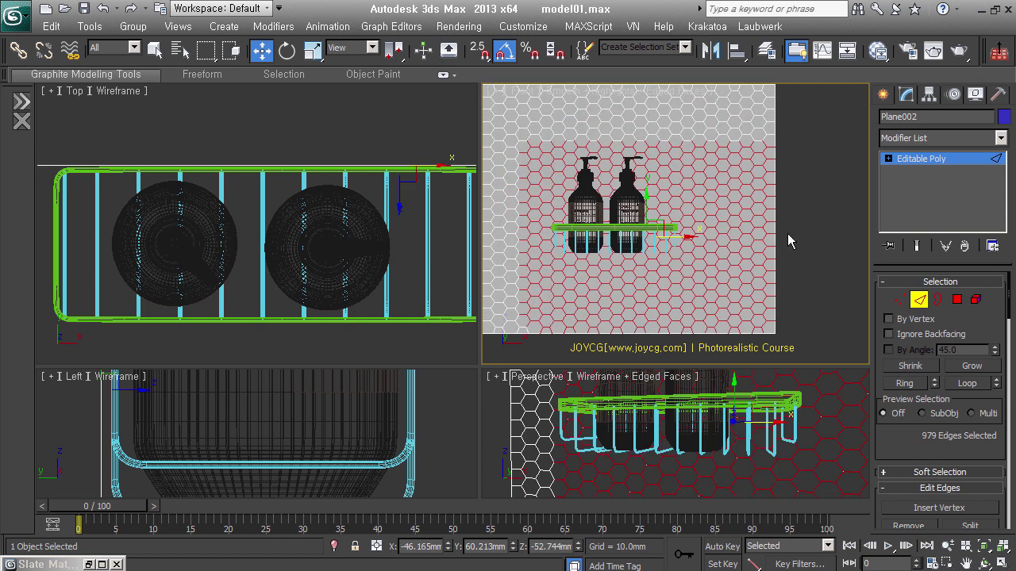
pyautogui.click(787, 233)
pyautogui.scroll(-2, 787, 234)
pyautogui.press('3')
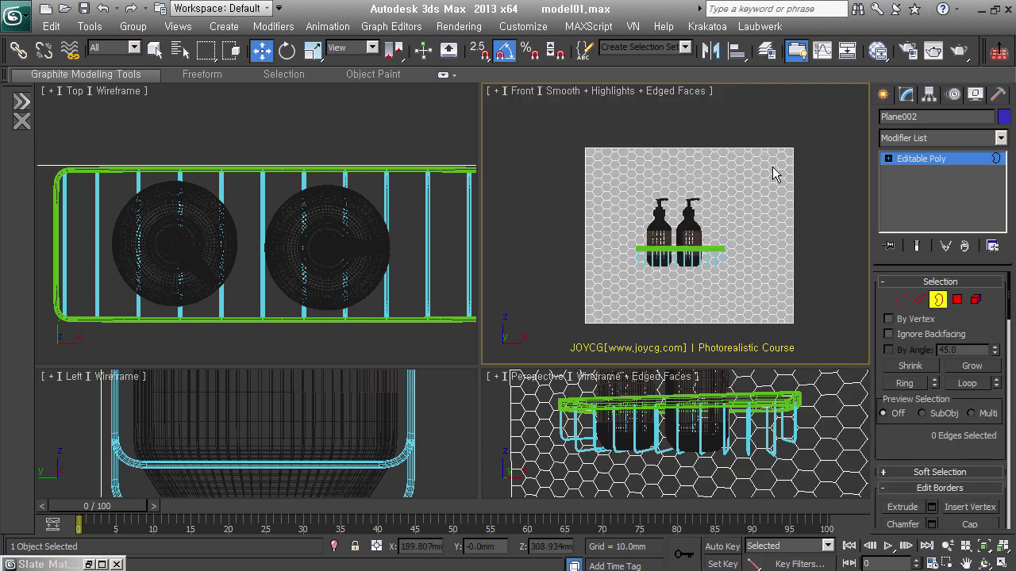
pyautogui.click(773, 162)
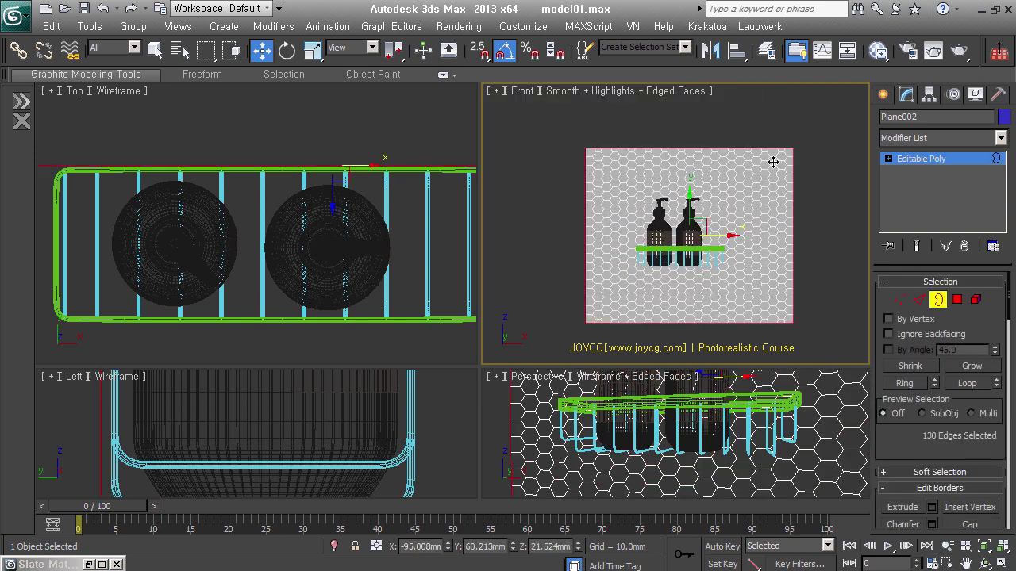
# - Select all 1447 edges of the hex tile plane in Edge mode
pyautogui.click(918, 300)
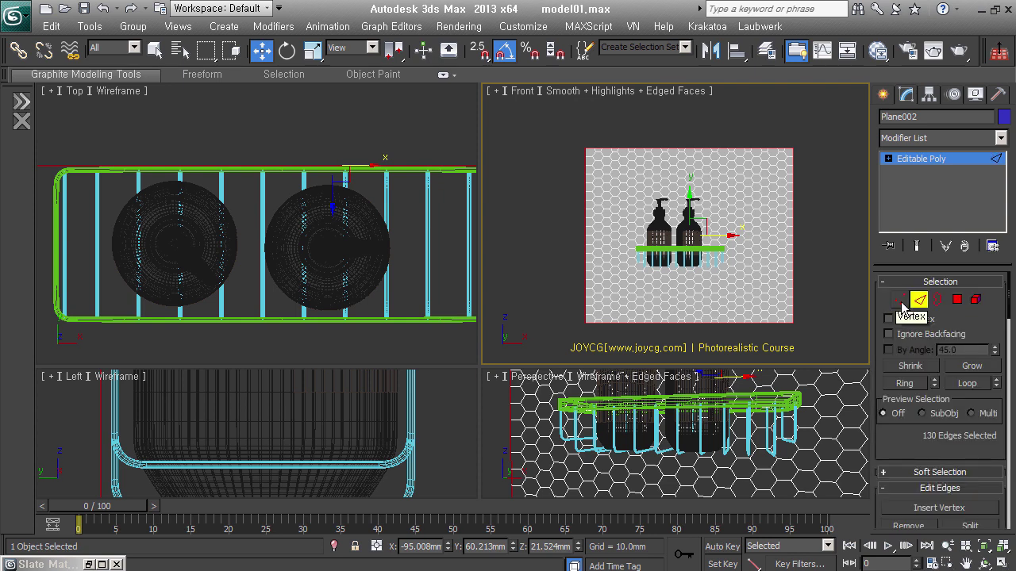
pyautogui.hotkey('ctrl', 'a')
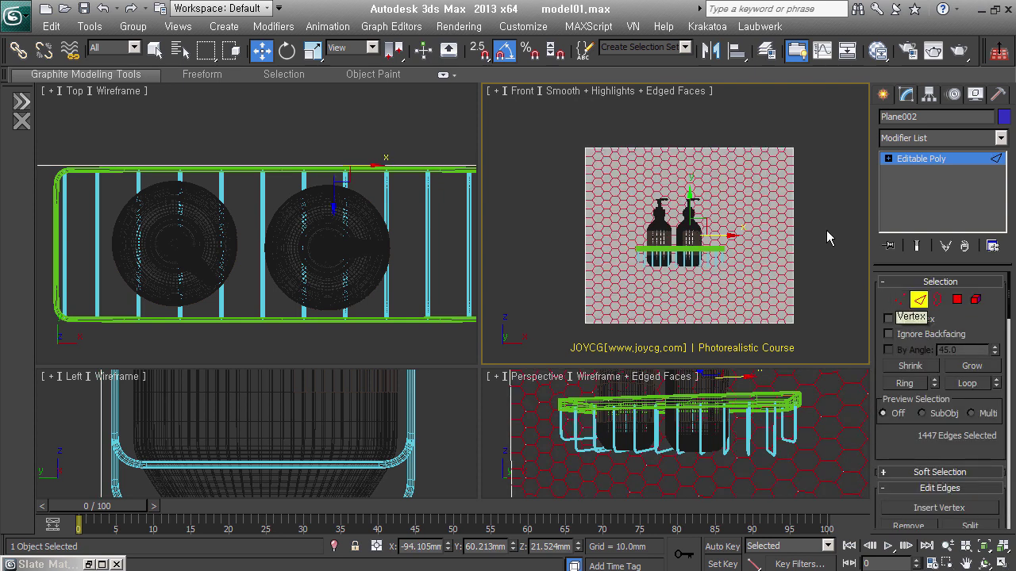
pyautogui.scroll(2, 714, 204)
pyautogui.scroll(3, 714, 204)
pyautogui.scroll(2, 714, 204)
# - Chamfer all selected hex edges into parallel double grout lines
pyautogui.rightClick(710, 223)
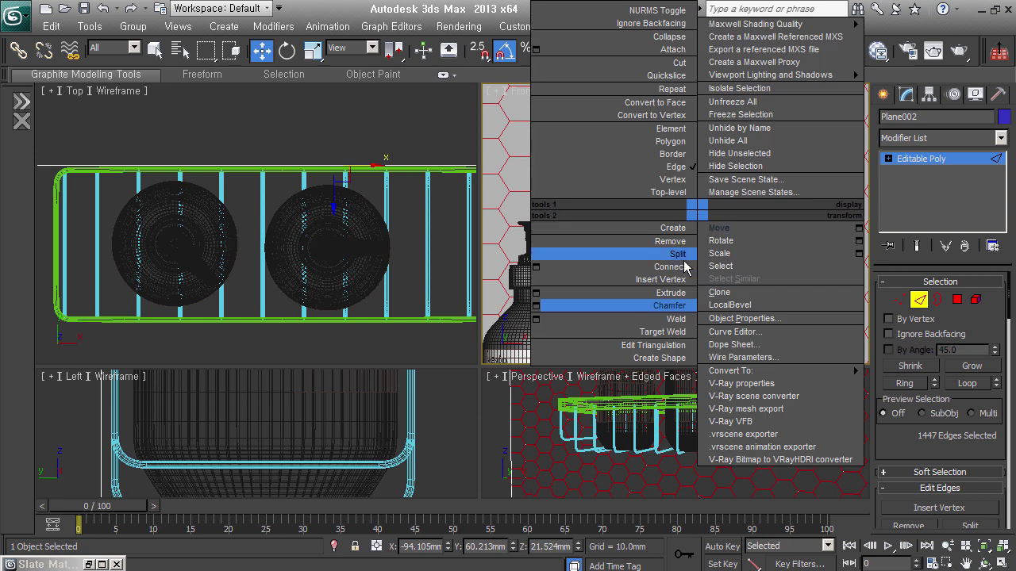
pyautogui.click(681, 311)
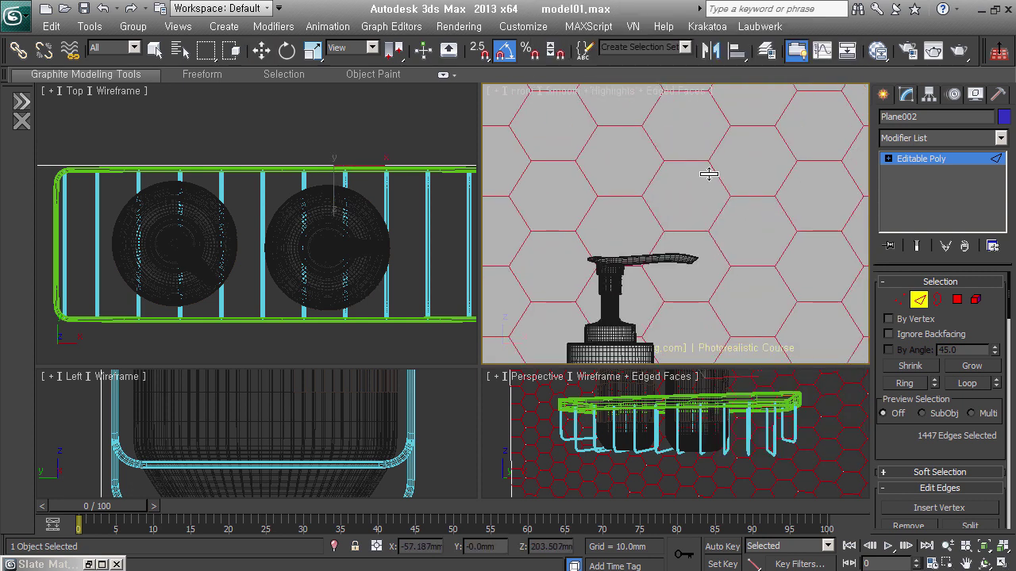
pyautogui.moveTo(710, 170); pyautogui.dragTo(708, 173)
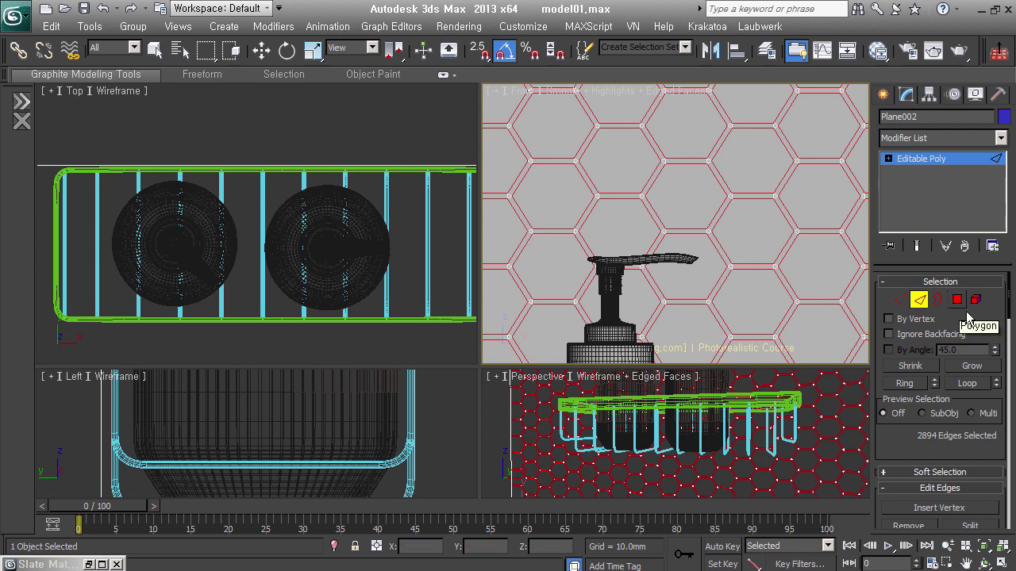
# - Convert to the 426 hexagon tile faces, then invert the selection to the grout strips
pyautogui.click(960, 304)
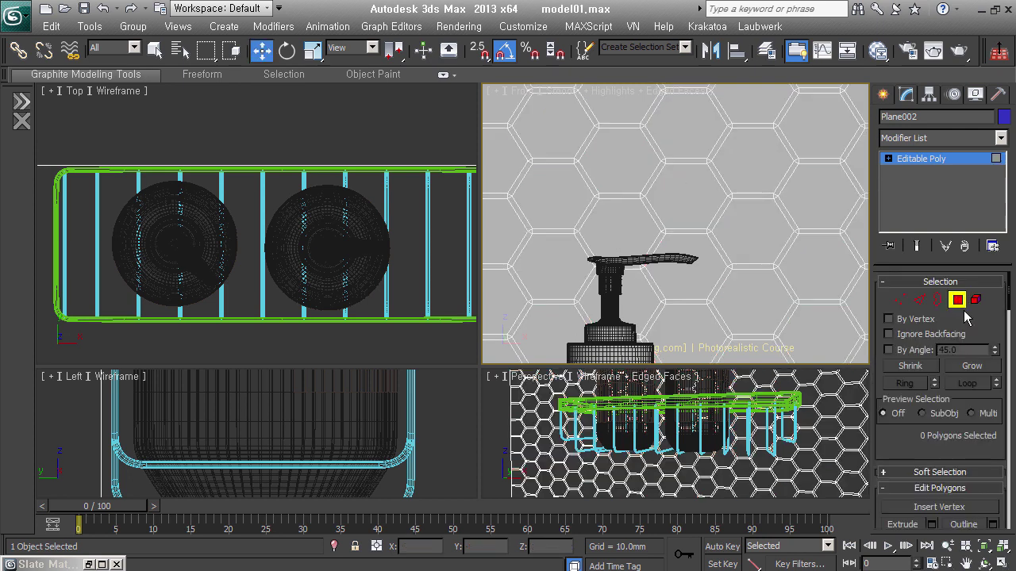
pyautogui.click(919, 299)
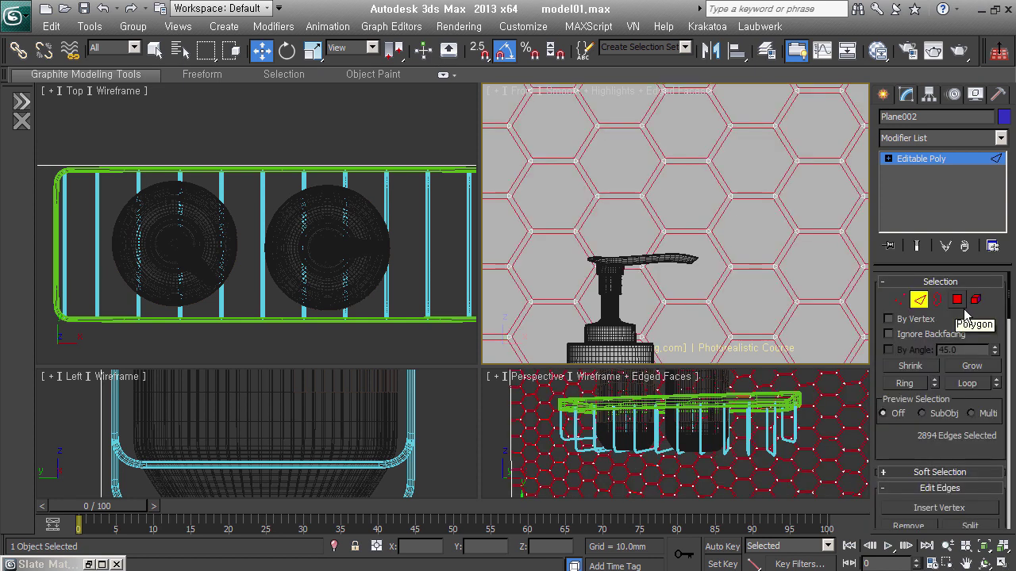
pyautogui.keyDown('ctrl'); pyautogui.click(966, 308); pyautogui.keyUp('ctrl')
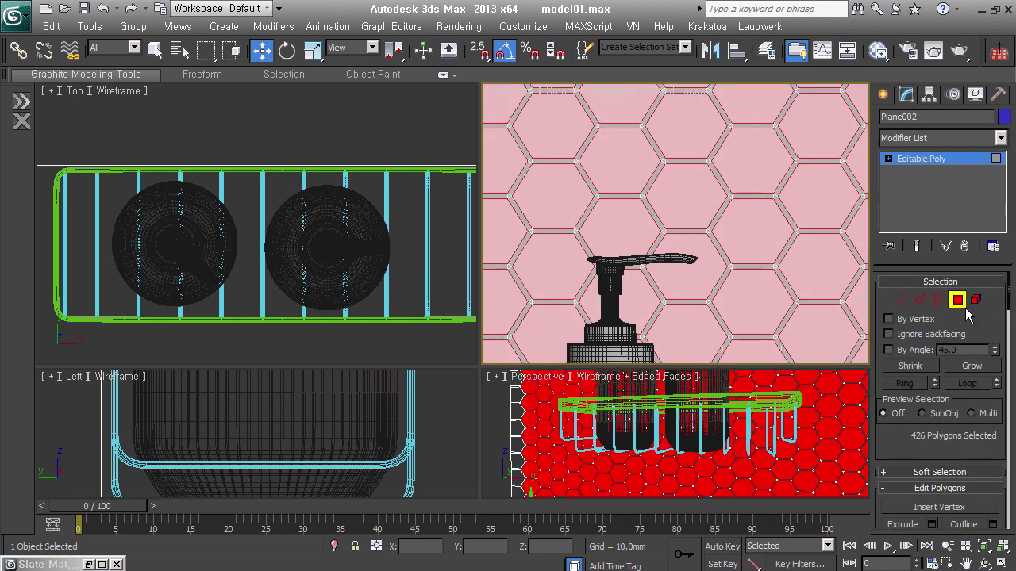
pyautogui.scroll(-5, 710, 273)
pyautogui.scroll(-2, 782, 256)
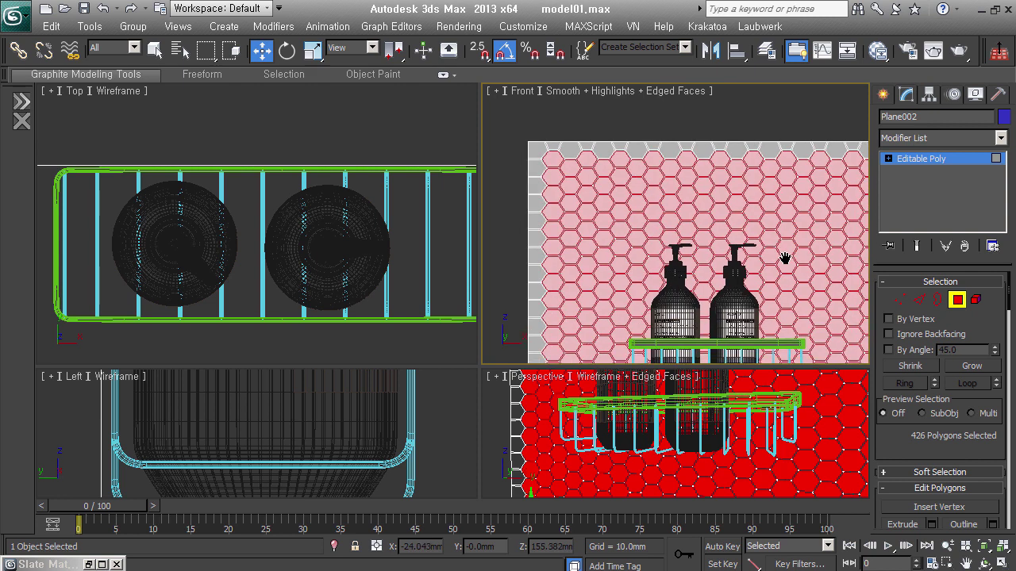
pyautogui.scroll(2, 764, 218)
pyautogui.moveTo(761, 295)
pyautogui.mouseDown(button='middle')
pyautogui.moveTo(757, 279)
pyautogui.moveTo(747, 284)
pyautogui.mouseUp(button='middle')
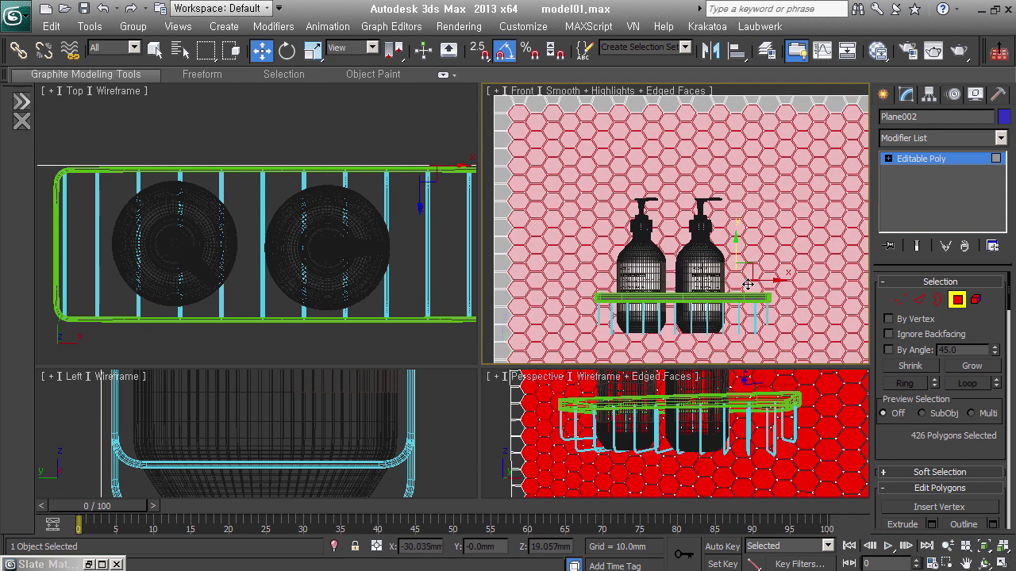
pyautogui.hotkey('ctrl', 'i')
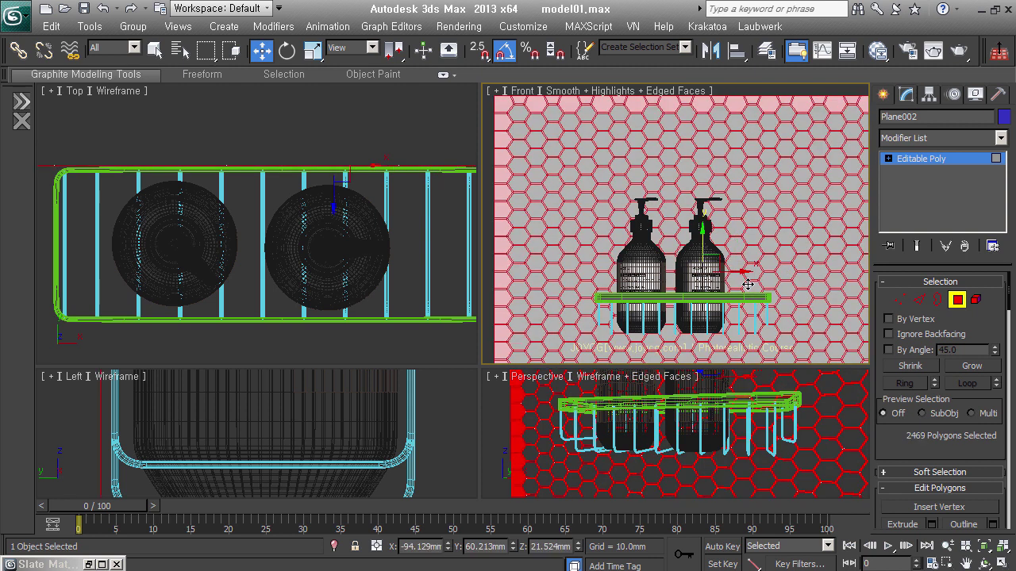
# - Detach the grout strips as a separate object named Object003
pyautogui.moveTo(594, 190); pyautogui.dragTo(597, 165, button='middle')
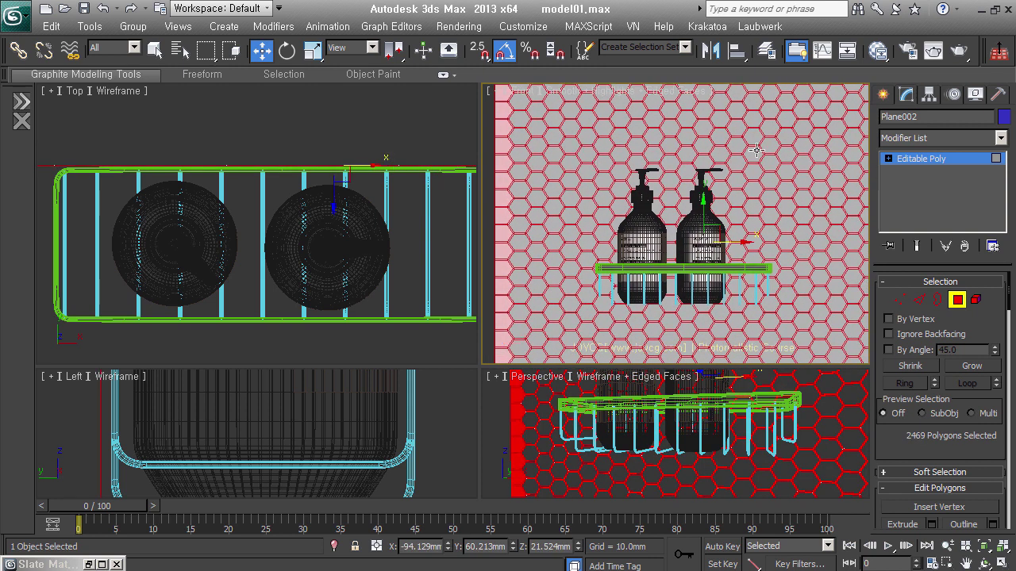
pyautogui.scroll(2, 786, 317)
pyautogui.scroll(2, 746, 293)
pyautogui.scroll(2, 711, 286)
pyautogui.scroll(2, 711, 284)
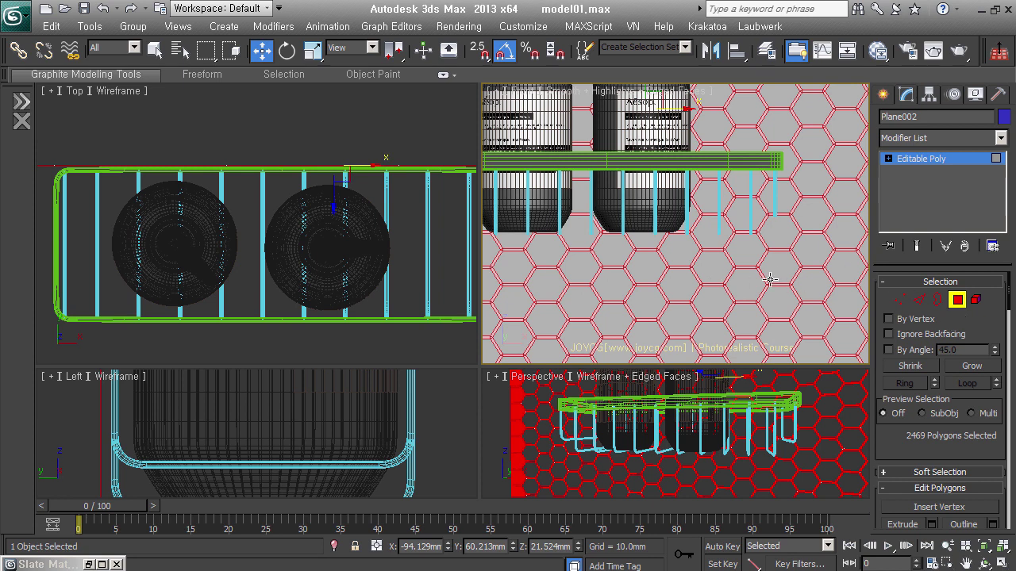
pyautogui.moveTo(770, 280); pyautogui.dragTo(701, 299, button='middle')
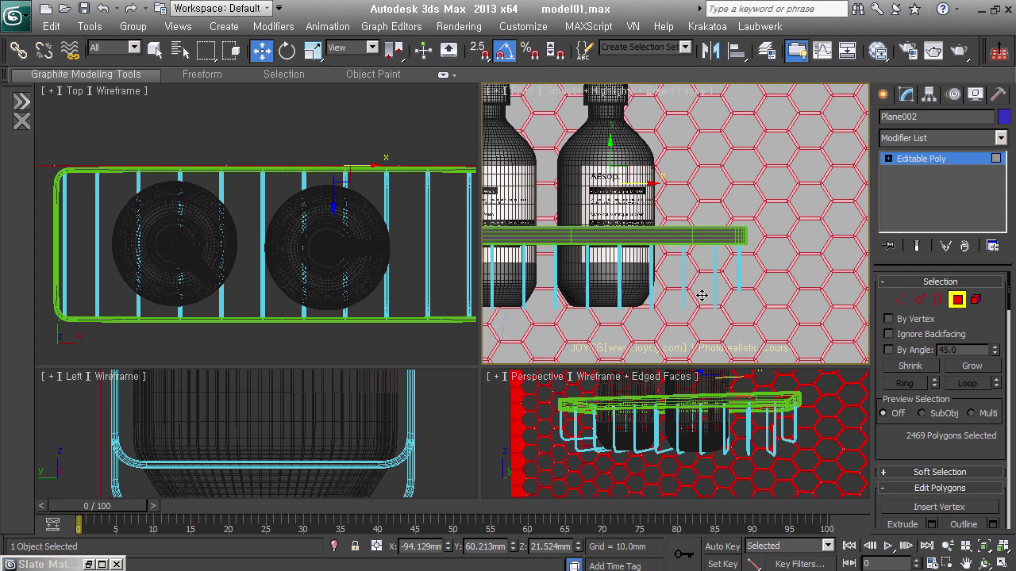
pyautogui.scroll(-3, 702, 296)
pyautogui.moveTo(704, 278)
pyautogui.mouseDown(button='middle')
pyautogui.moveTo(703, 300)
pyautogui.moveTo(748, 299)
pyautogui.mouseUp(button='middle')
pyautogui.scroll(-1, 703, 300)
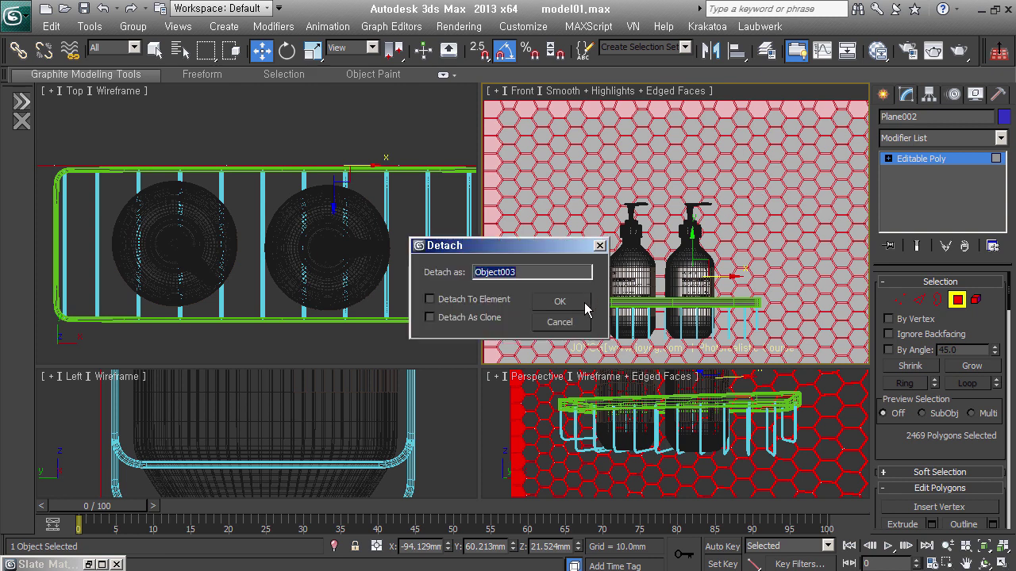
pyautogui.click(582, 306)
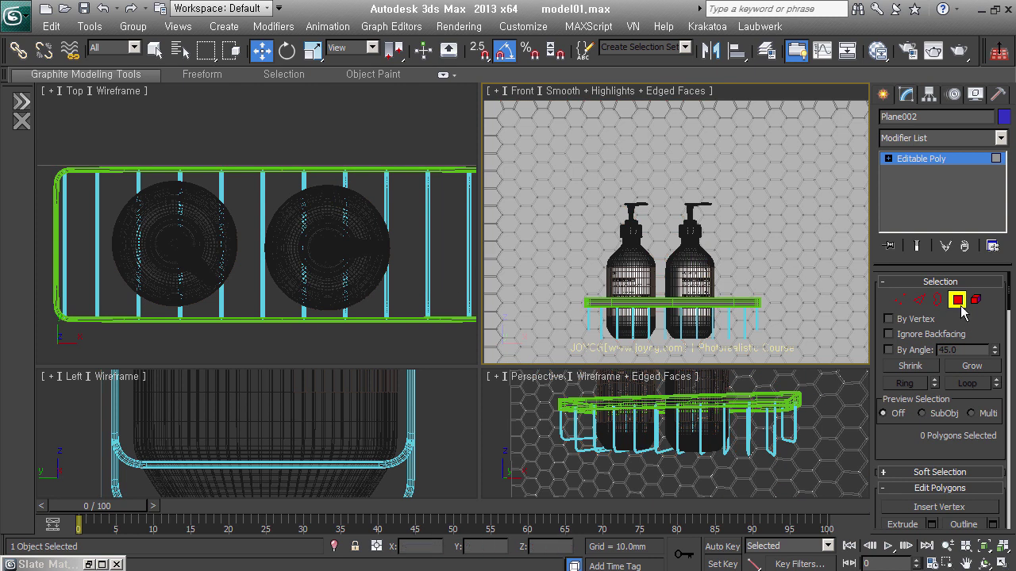
# - Try a Shell modifier on the tile plane, then delete it again
pyautogui.click(958, 299)
pyautogui.click(883, 95)
pyautogui.keyDown('alt'); pyautogui.moveTo(691, 262); pyautogui.dragTo(746, 295, button='middle'); pyautogui.keyUp('alt')
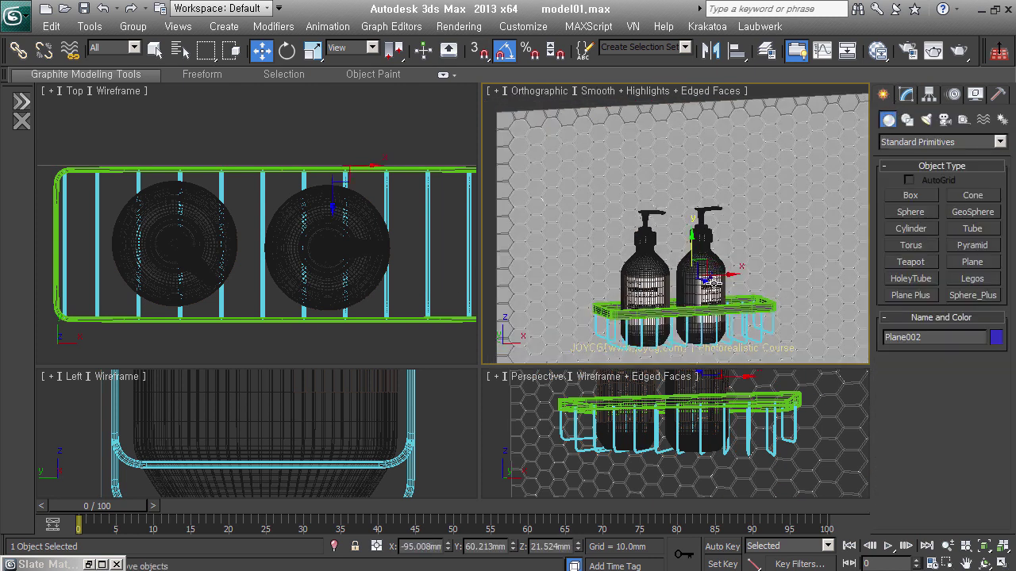
pyautogui.scroll(5, 618, 289)
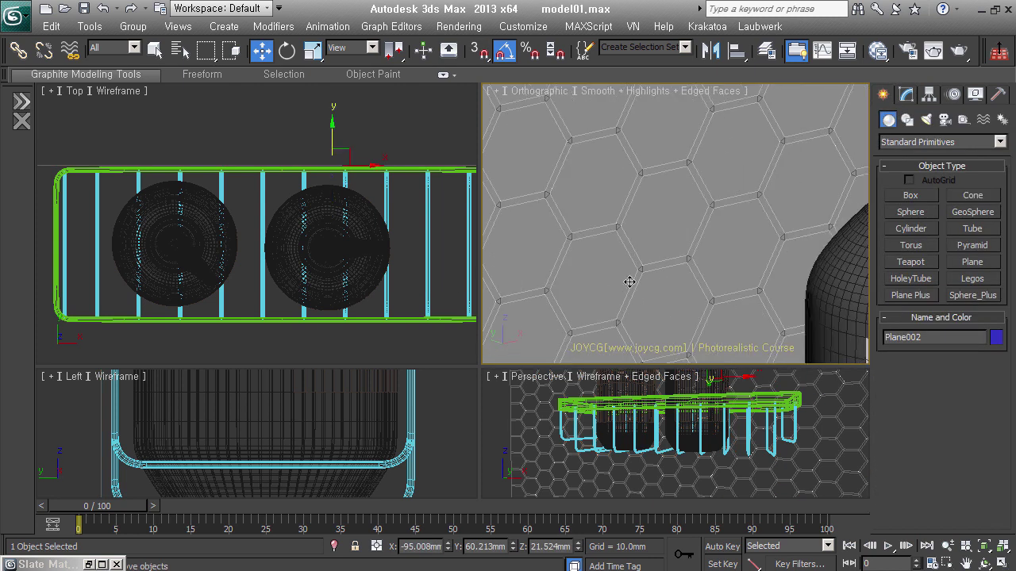
pyautogui.moveTo(618, 288); pyautogui.dragTo(646, 288, button='middle')
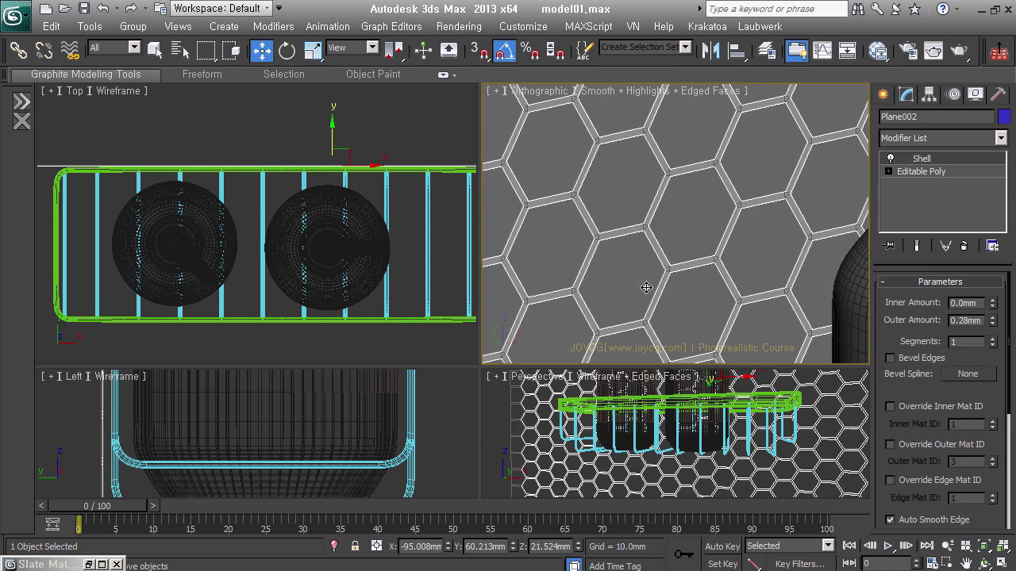
pyautogui.moveTo(646, 287); pyautogui.dragTo(667, 276, button='middle')
pyautogui.moveTo(992, 320); pyautogui.dragTo(1005, 346)
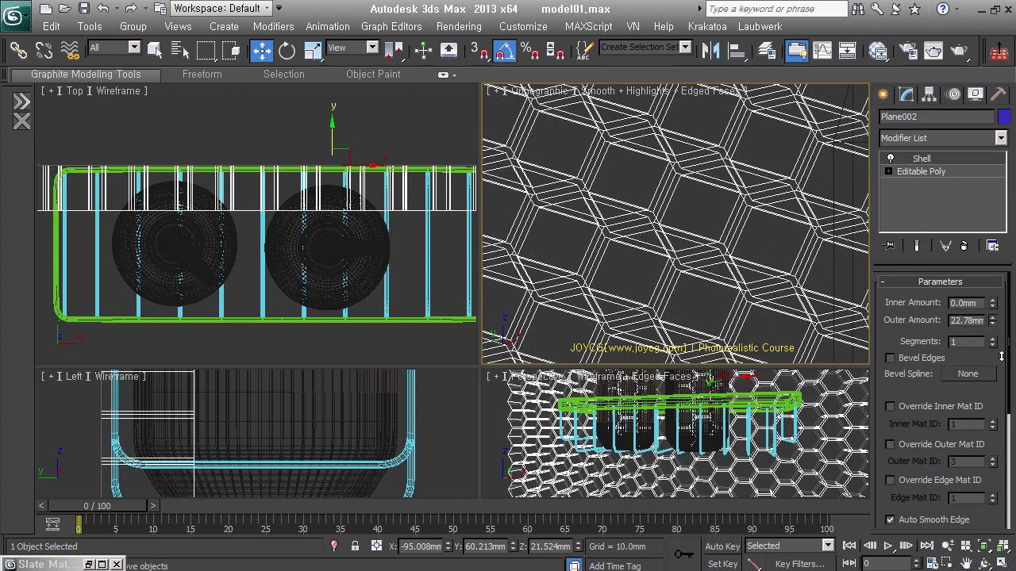
pyautogui.click(963, 246)
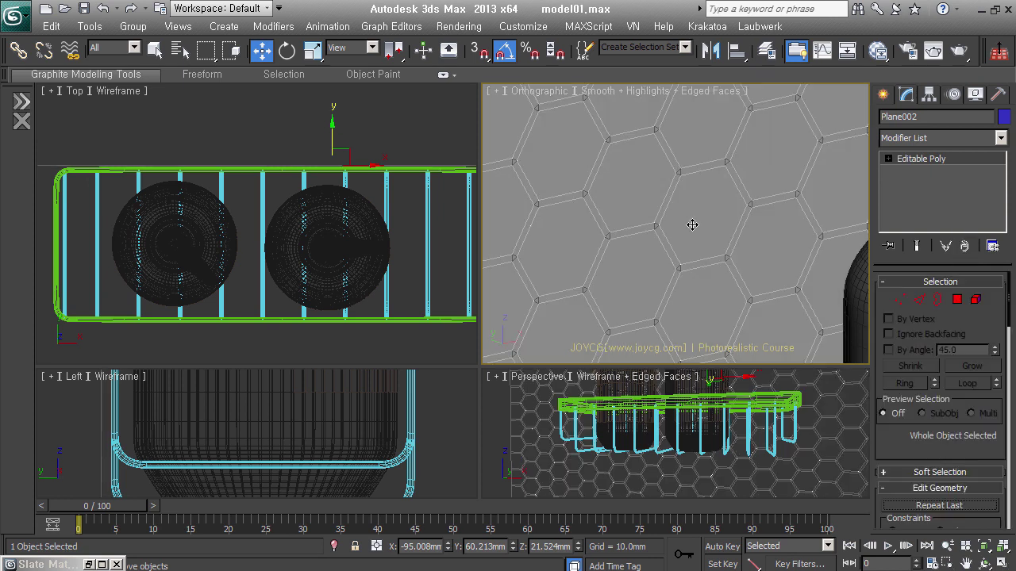
pyautogui.click(911, 295)
# - Select all hexagon tile faces and extrude them outward above the grout
pyautogui.press('4')
pyautogui.hotkey('ctrl', 'a')
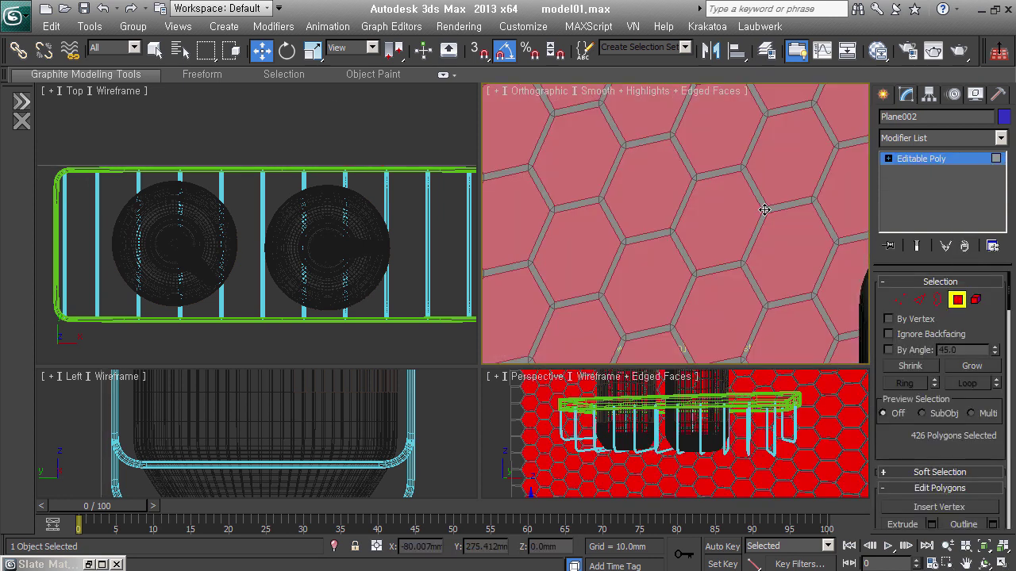
pyautogui.rightClick(758, 215)
pyautogui.click(714, 274)
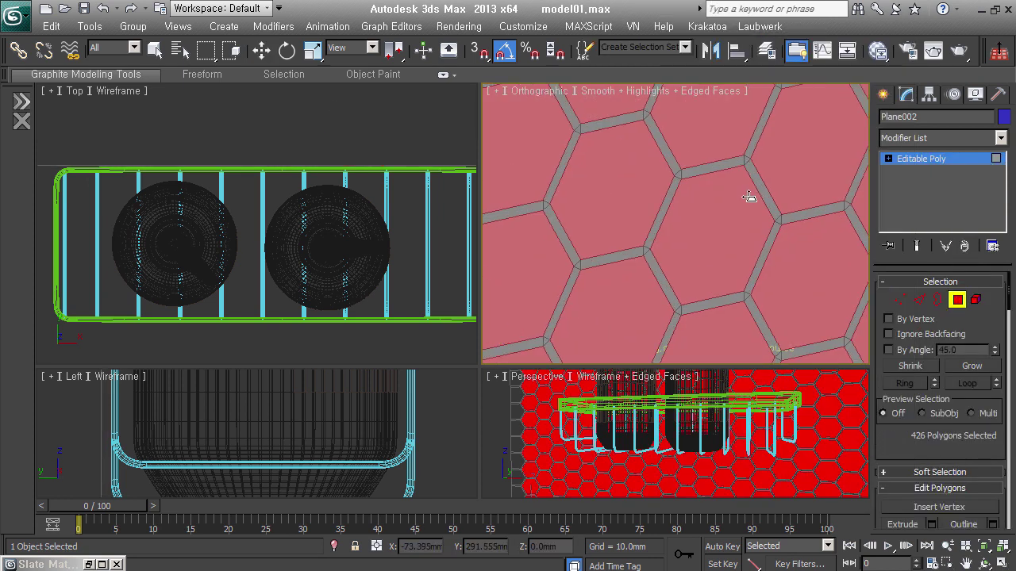
pyautogui.scroll(2, 749, 198)
pyautogui.moveTo(751, 198); pyautogui.dragTo(751, 201)
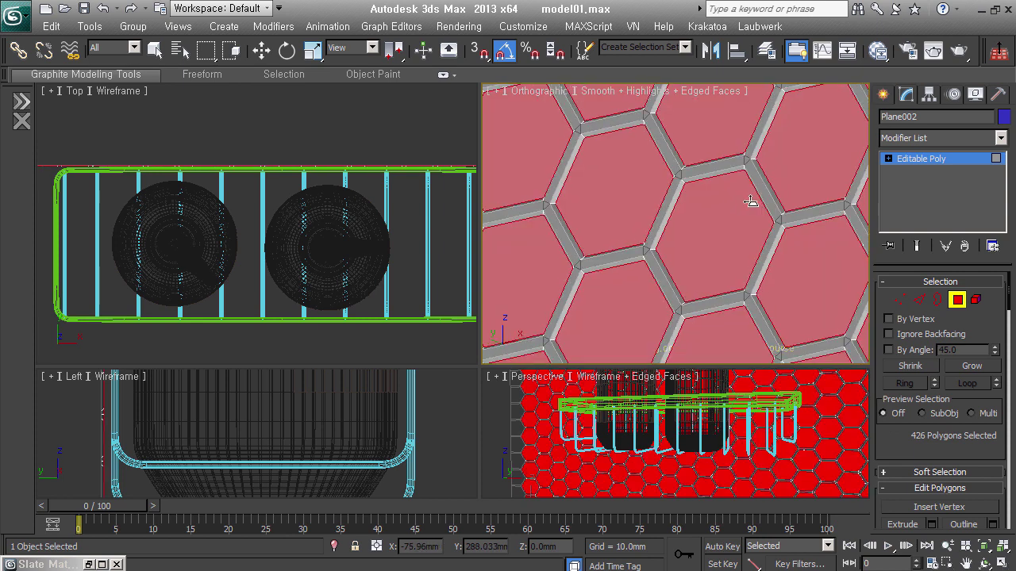
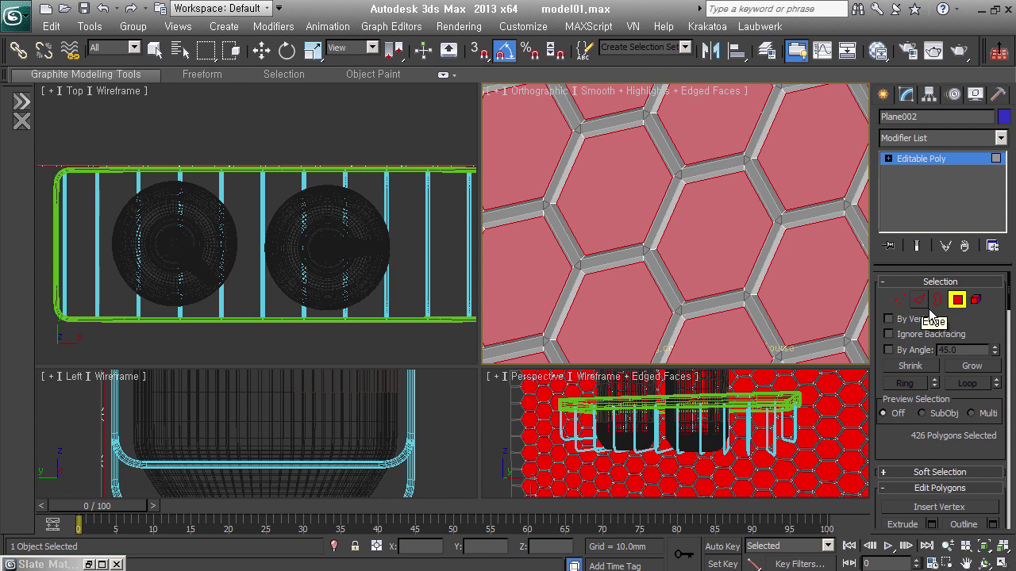
# - Bevel the grout strips upward and chamfer the hex tile edges about 0.94mm with 3 segments
pyautogui.moveTo(743, 222); pyautogui.dragTo(751, 221)
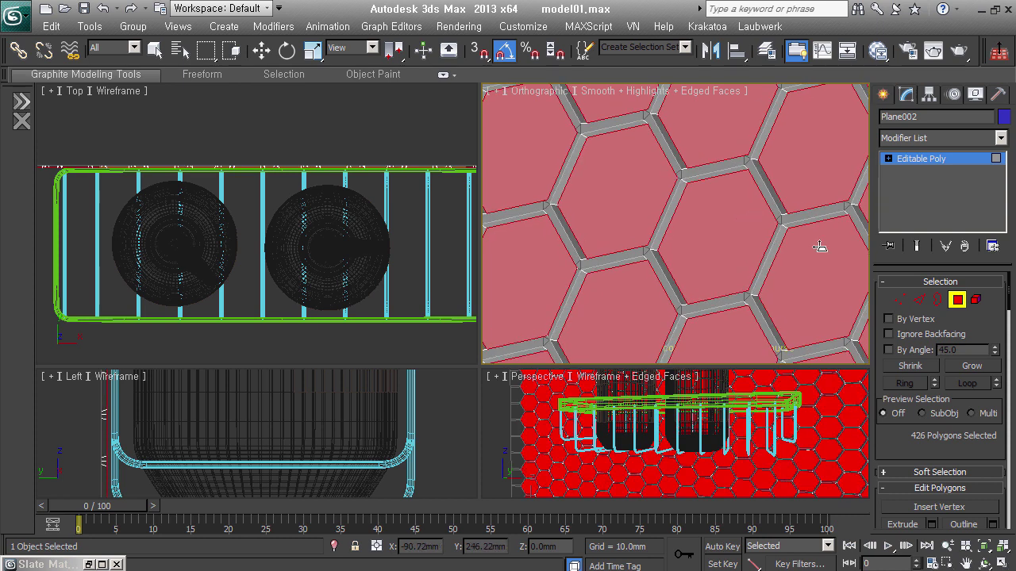
pyautogui.click(937, 302)
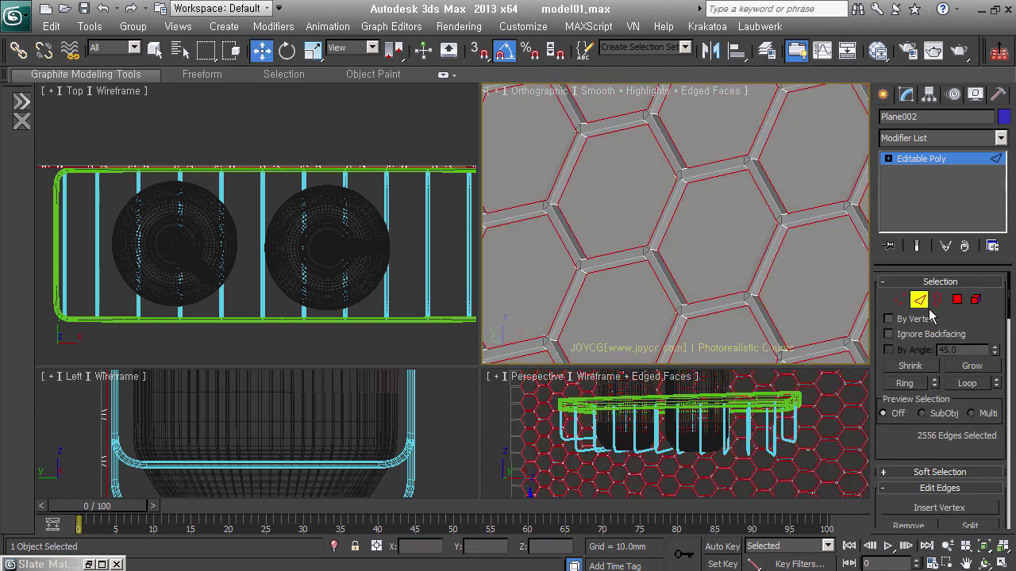
pyautogui.rightClick(731, 220)
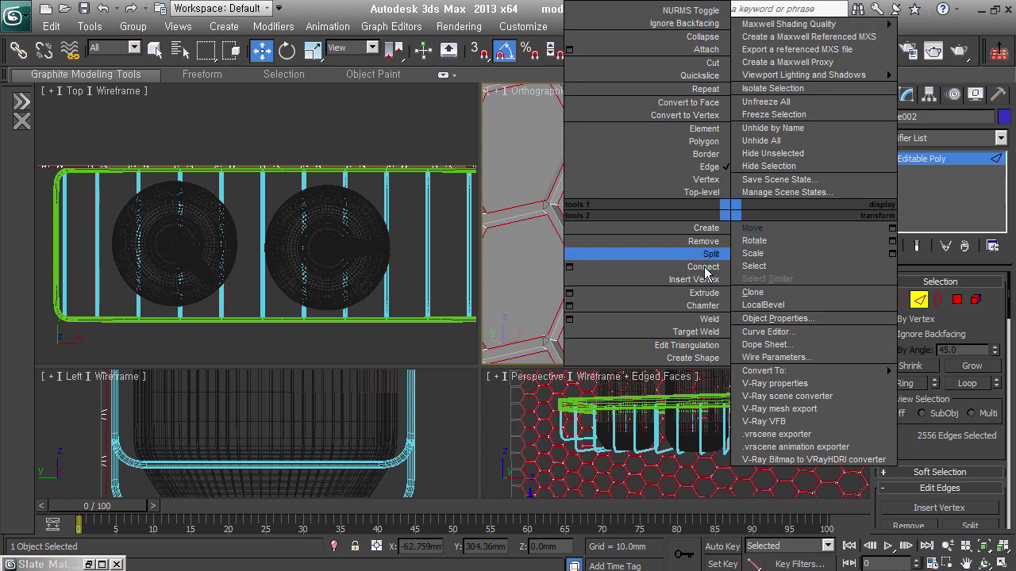
pyautogui.click(582, 308)
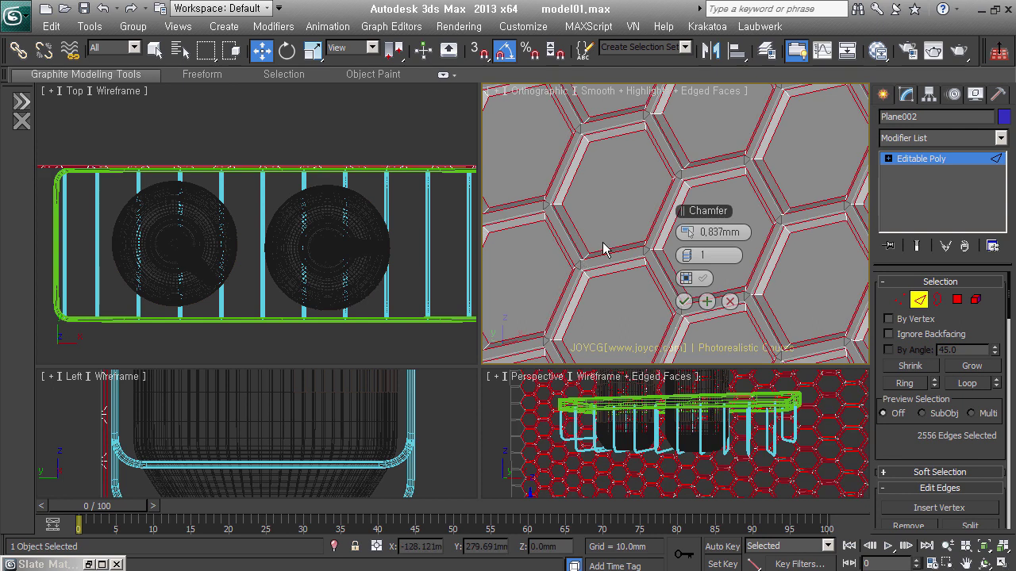
pyautogui.rightClick(694, 233)
pyautogui.moveTo(694, 234); pyautogui.dragTo(694, 220)
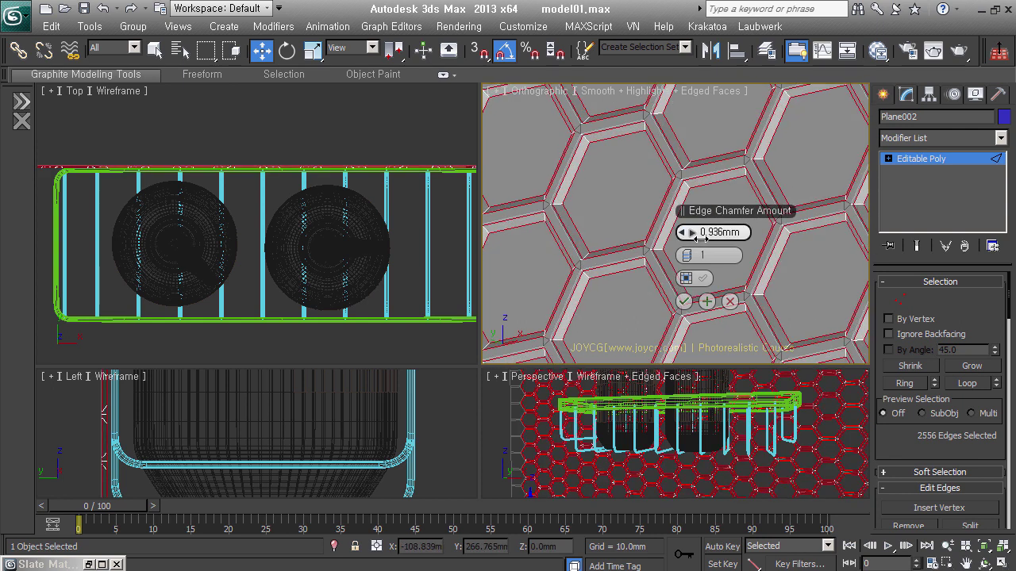
pyautogui.click(695, 257)
pyautogui.click(695, 258)
pyautogui.click(683, 302)
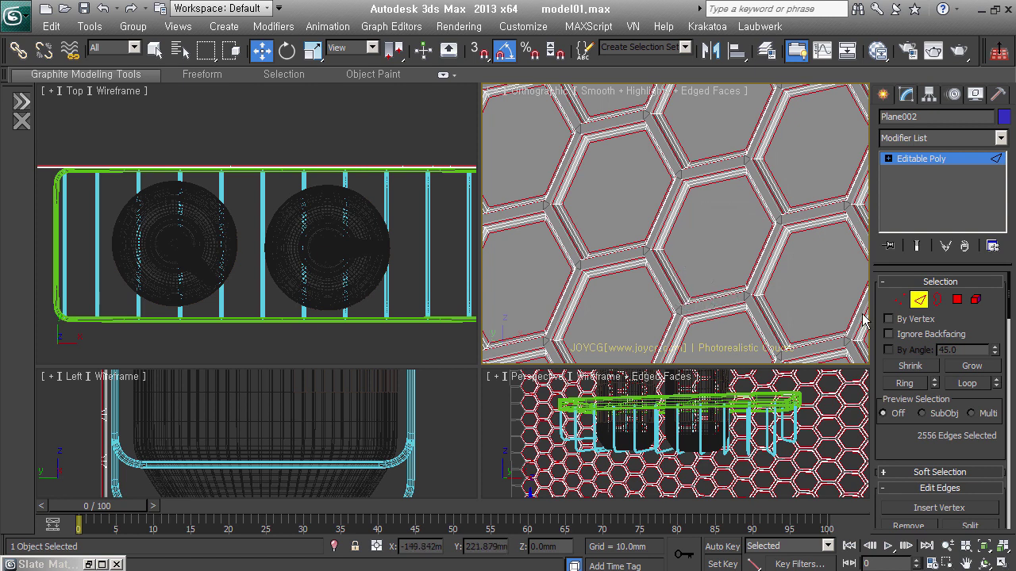
pyautogui.click(957, 299)
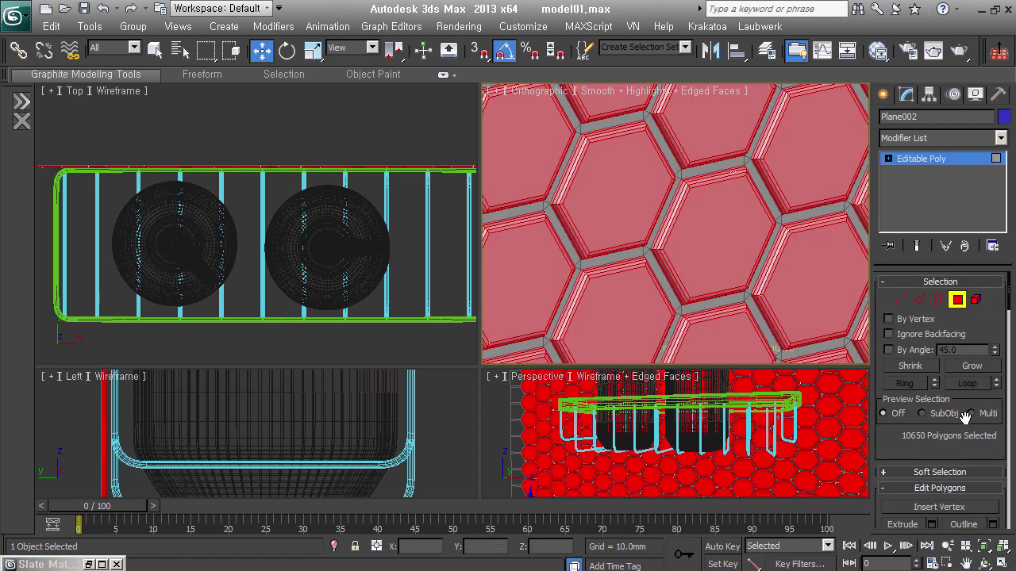
# - Auto-smooth the chamfered tile polygons and leave polygon editing
pyautogui.moveTo(915, 461); pyautogui.dragTo(970, 11)
pyautogui.scroll(-10, 992, 484)
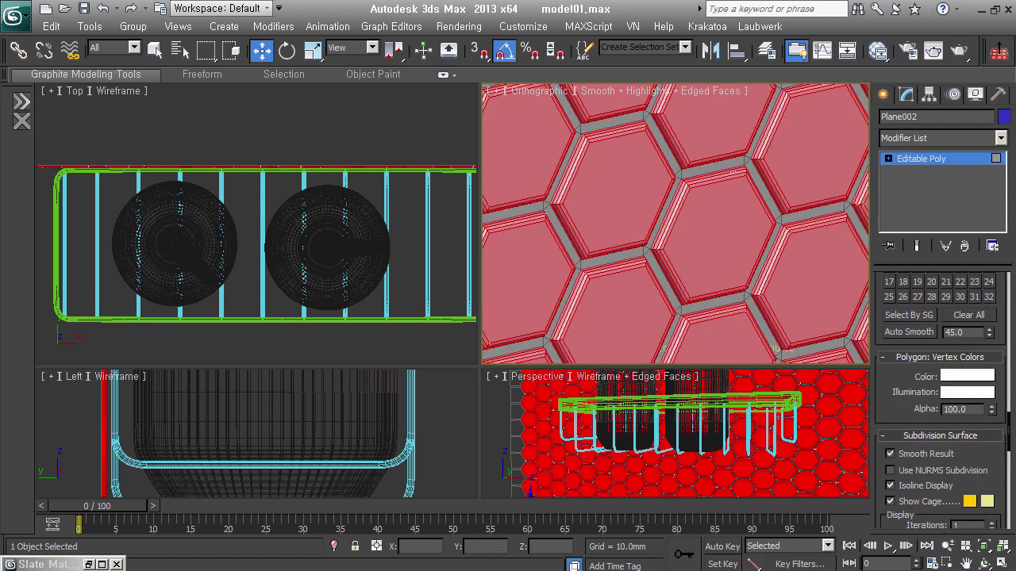
pyautogui.scroll(-1, 976, 428)
pyautogui.click(909, 320)
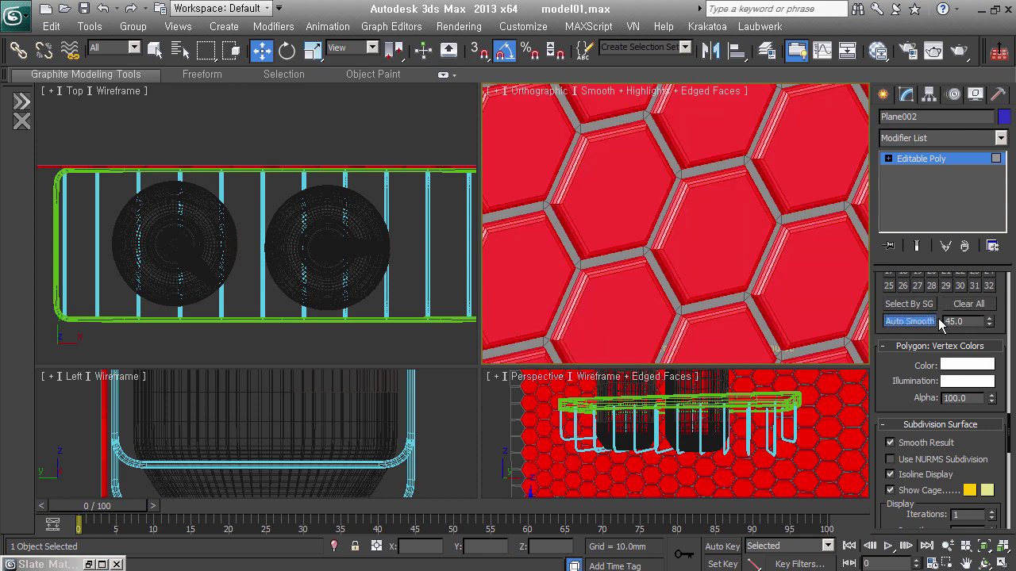
pyautogui.click(921, 159)
# - Select the hexagon tile wall and view it straight on
pyautogui.scroll(-3, 675, 285)
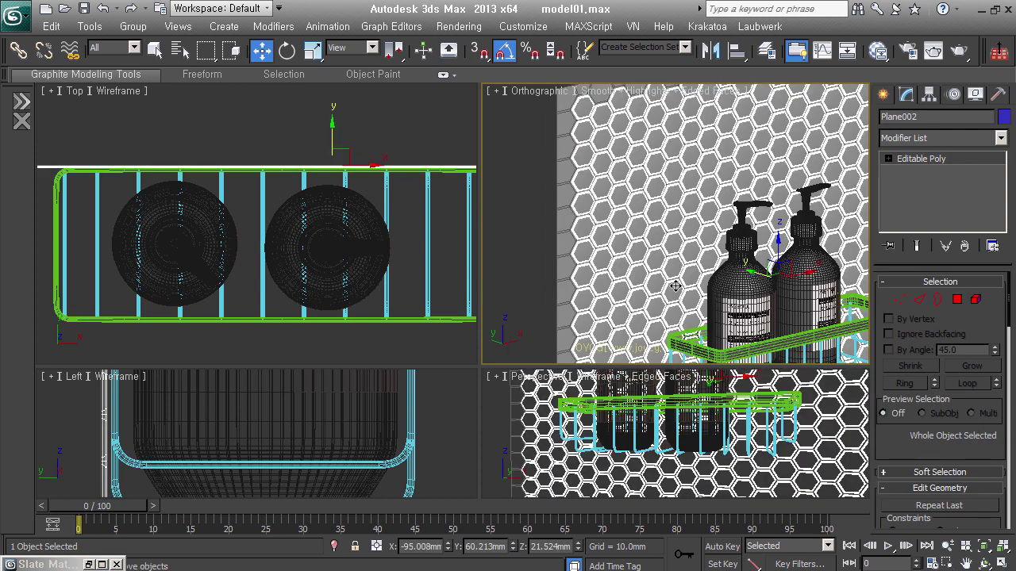
pyautogui.moveTo(500, 230); pyautogui.dragTo(551, 283, button='middle')
pyautogui.click(551, 283)
pyautogui.scroll(-4, 550, 283)
pyautogui.keyDown('alt'); pyautogui.moveTo(676, 273); pyautogui.dragTo(738, 283, button='middle'); pyautogui.keyUp('alt')
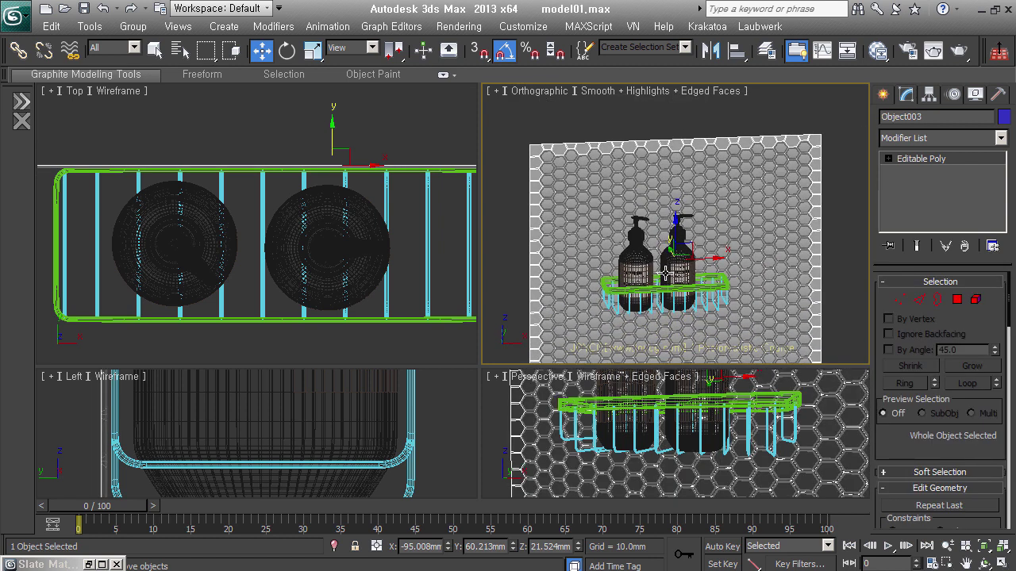
pyautogui.scroll(2, 737, 283)
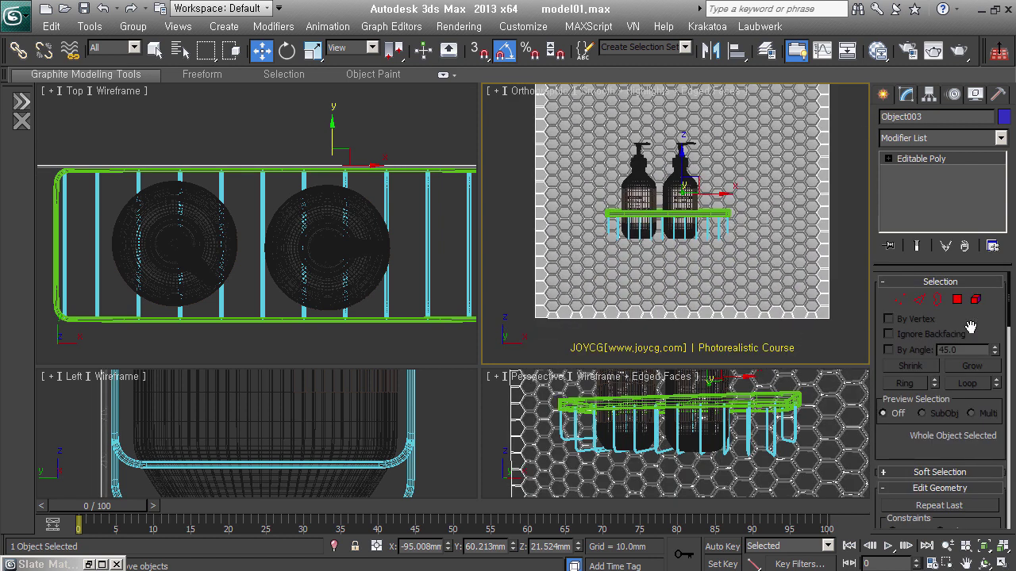
# - Delete the border tiles along the wall's bottom and right edges
pyautogui.click(968, 310)
pyautogui.moveTo(846, 315); pyautogui.dragTo(533, 332)
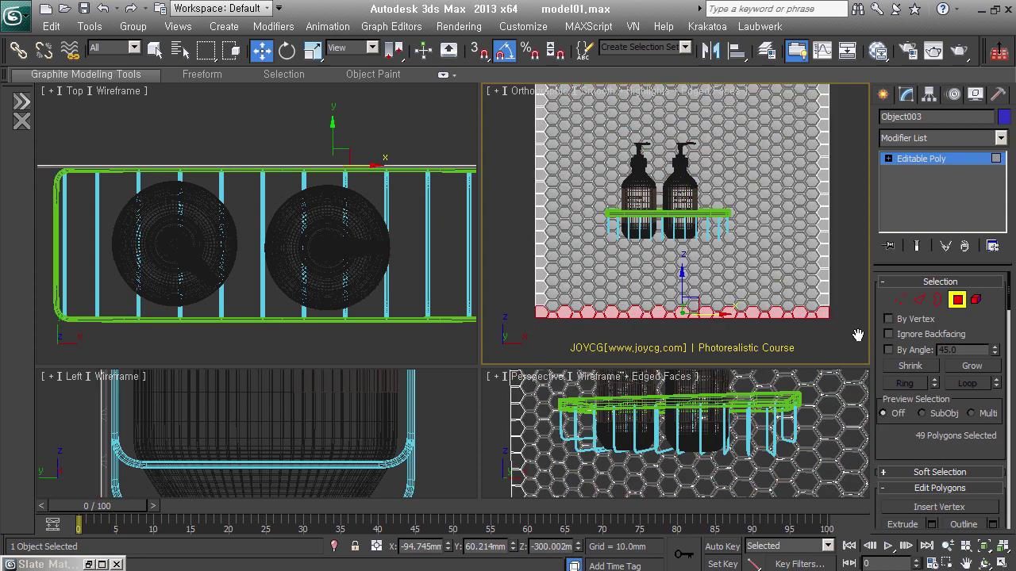
pyautogui.scroll(-1, 850, 334)
pyautogui.scroll(-1, 850, 333)
pyautogui.moveTo(831, 334)
pyautogui.mouseDown()
pyautogui.moveTo(824, 149)
pyautogui.moveTo(623, 151)
pyautogui.moveTo(582, 355)
pyautogui.mouseUp()
pyautogui.press('Delete')
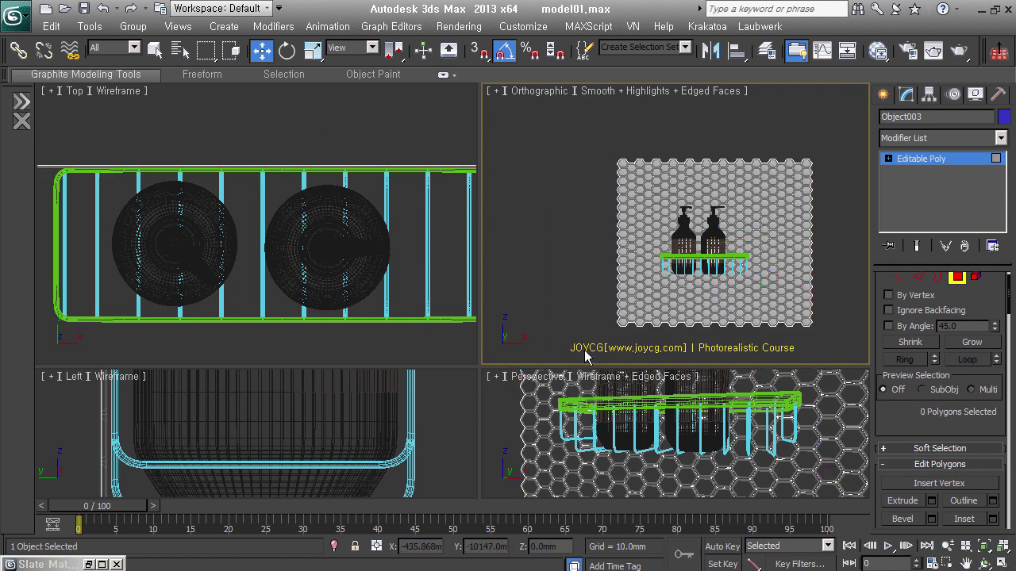
# - Check the trimmed wall from several angles and bring up the light creation options
pyautogui.click(882, 95)
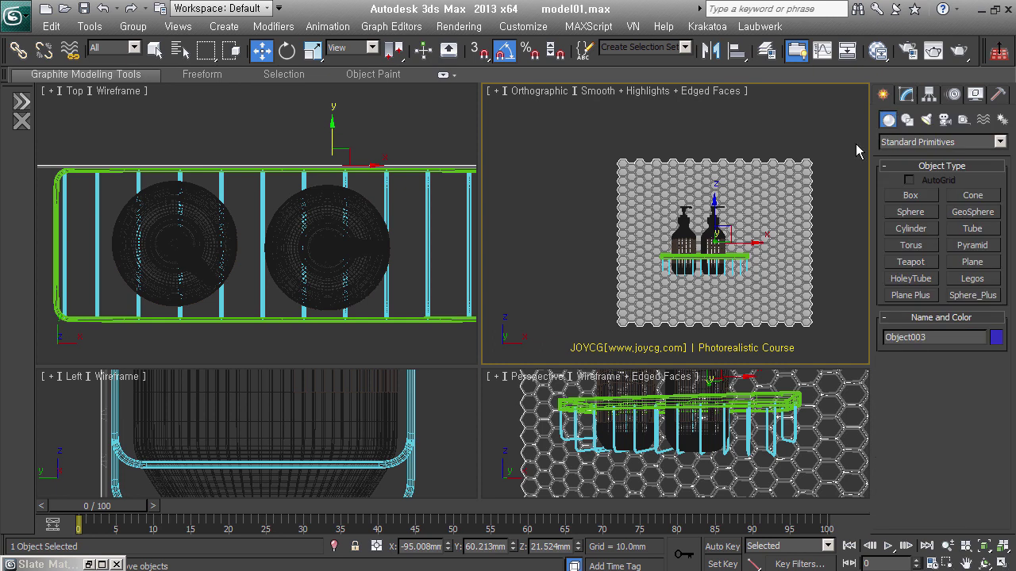
pyautogui.scroll(2, 810, 317)
pyautogui.keyDown('ctrl'); pyautogui.click(815, 314); pyautogui.keyUp('ctrl')
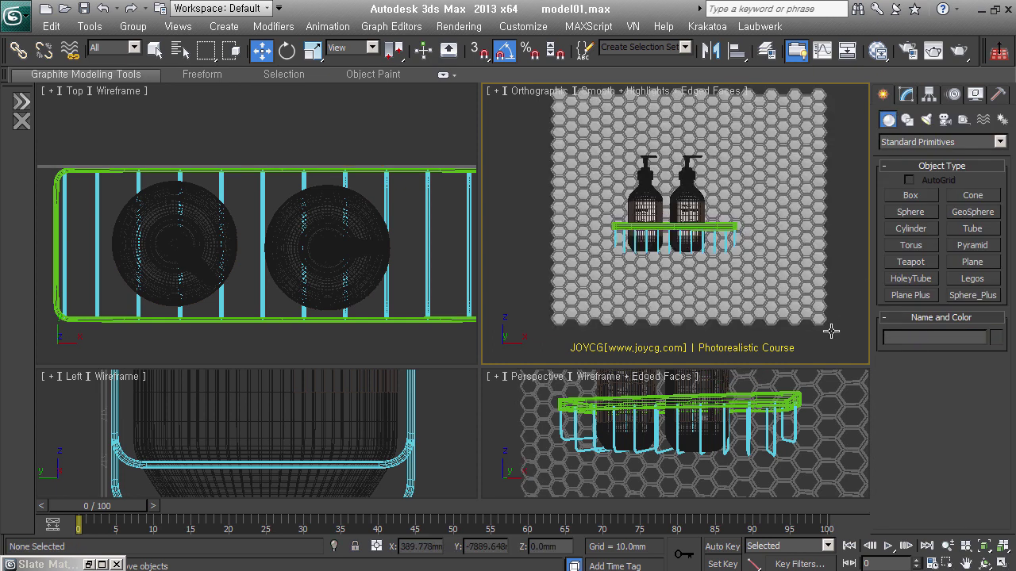
pyautogui.keyDown('alt'); pyautogui.moveTo(796, 315); pyautogui.dragTo(773, 334, button='middle'); pyautogui.keyUp('alt')
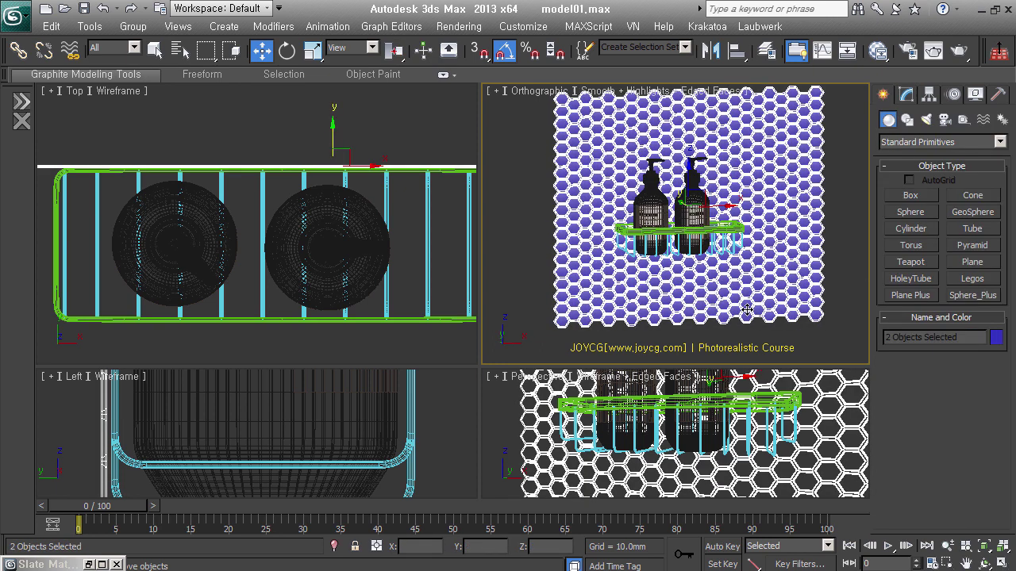
pyautogui.click(773, 333)
pyautogui.scroll(2, 726, 273)
pyautogui.scroll(2, 722, 270)
pyautogui.moveTo(727, 269); pyautogui.dragTo(717, 286, button='middle')
pyautogui.scroll(-3, 717, 286)
pyautogui.scroll(-3, 650, 289)
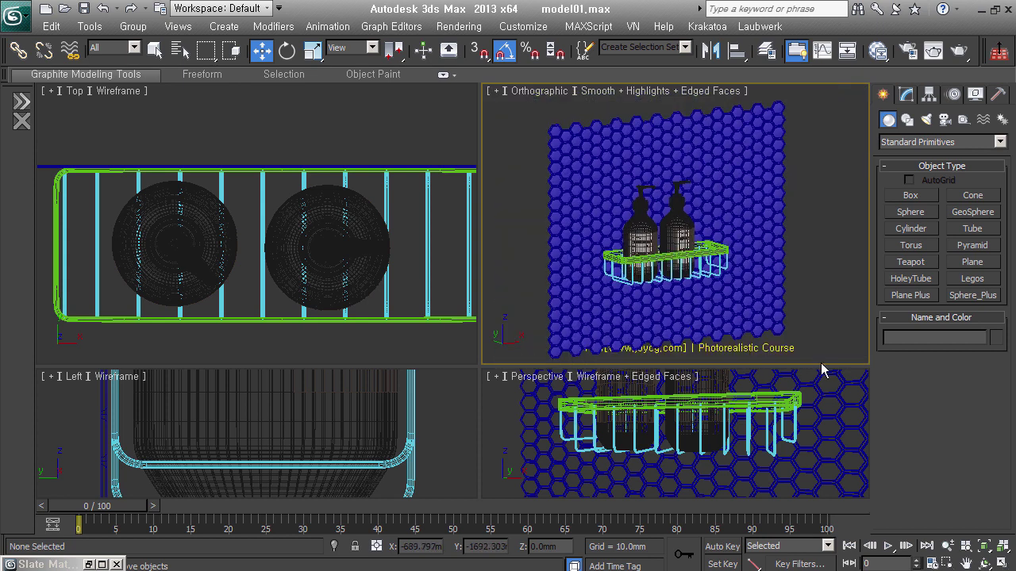
pyautogui.keyDown('alt'); pyautogui.moveTo(831, 364); pyautogui.dragTo(833, 282, button='middle'); pyautogui.keyUp('alt')
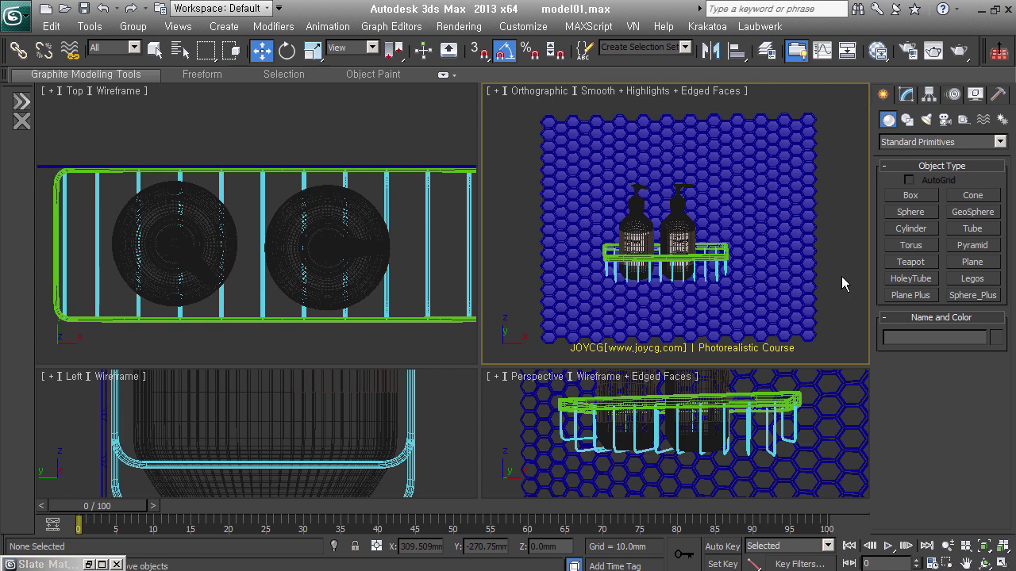
pyautogui.click(927, 120)
# - Draw a targeted VRay plane light beside the shelf in the left view
pyautogui.scroll(-3, 391, 252)
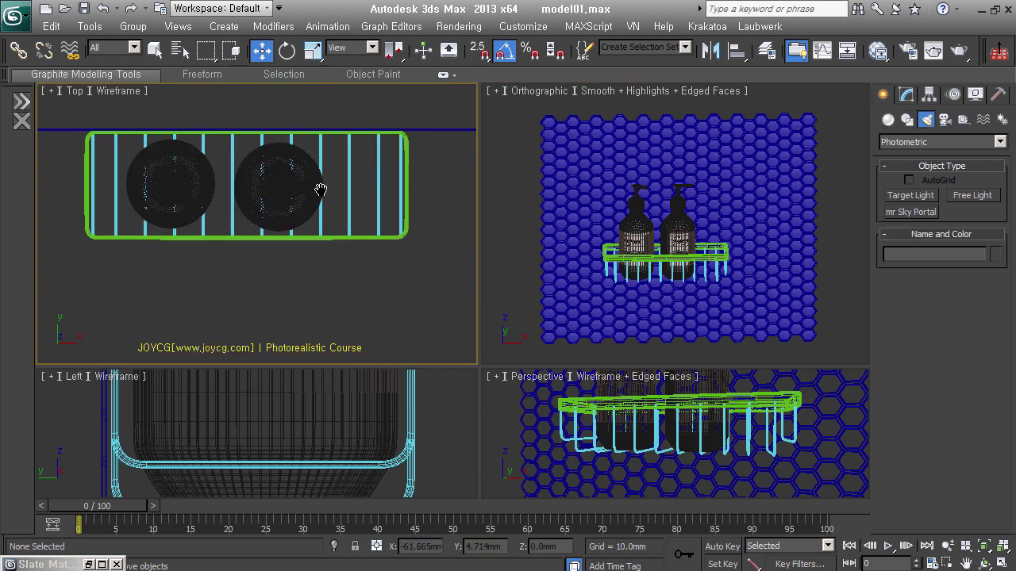
pyautogui.scroll(-3, 318, 211)
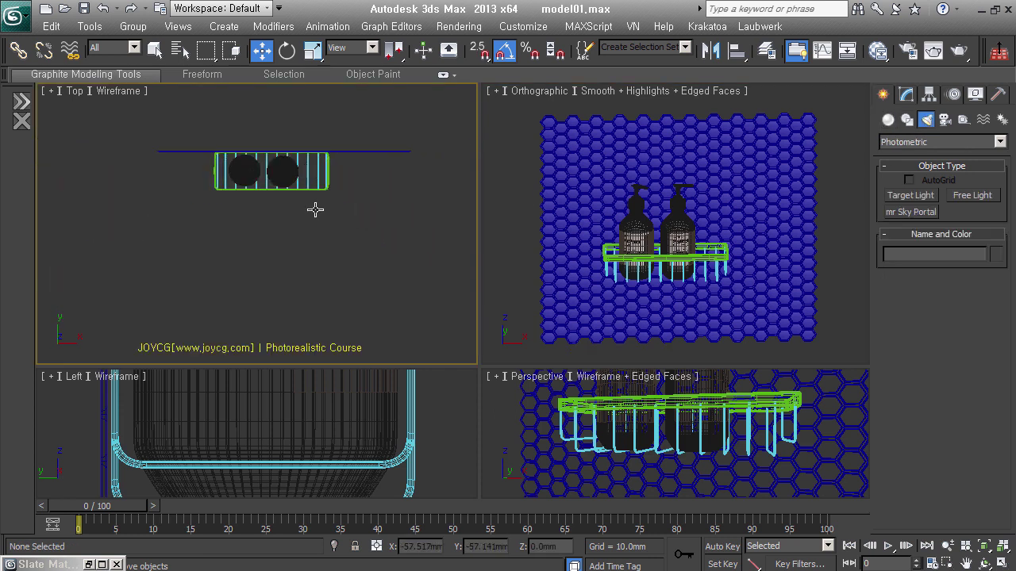
pyautogui.click(933, 147)
pyautogui.click(931, 192)
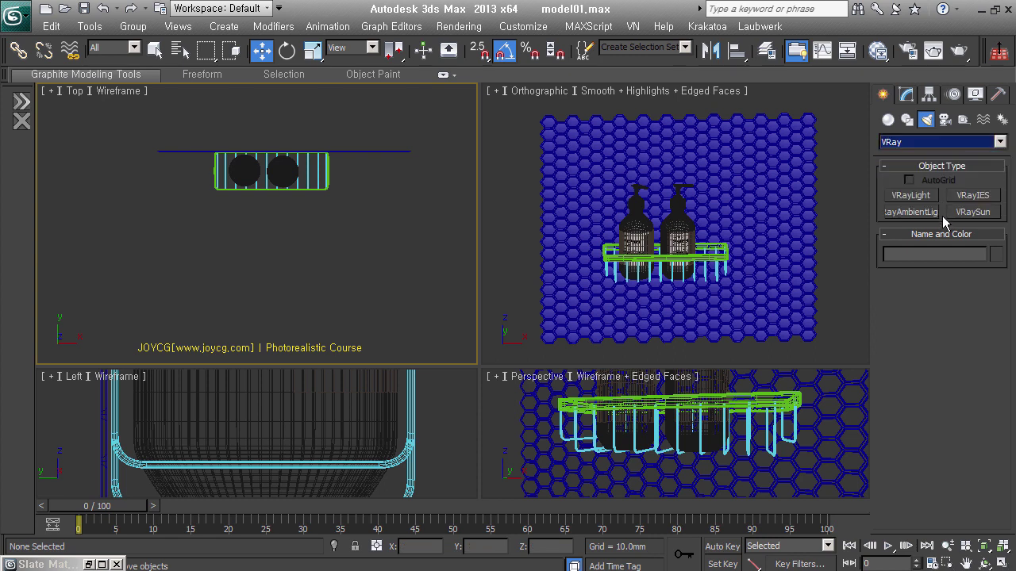
pyautogui.click(936, 202)
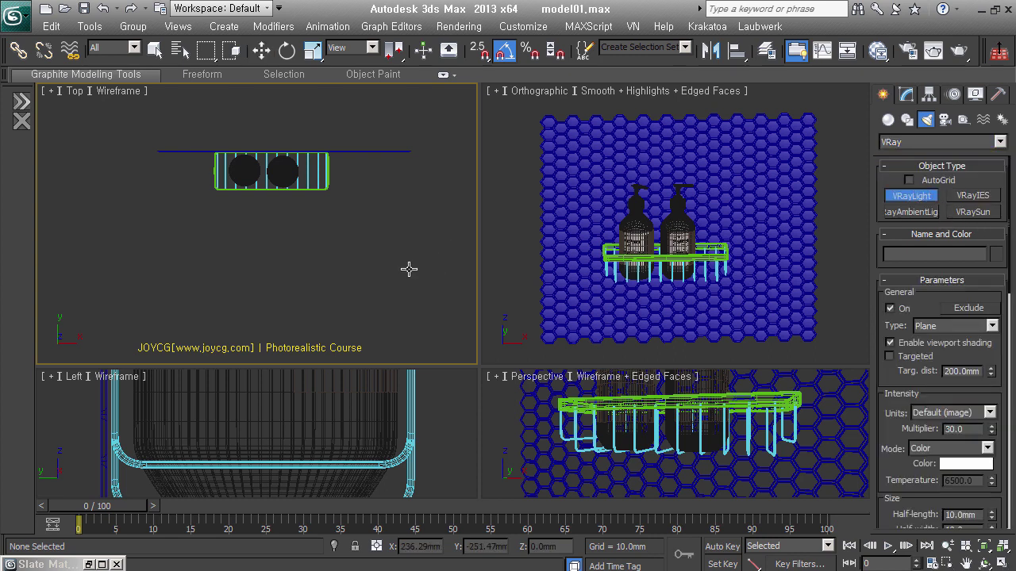
pyautogui.scroll(-5, 281, 446)
pyautogui.scroll(-3, 281, 446)
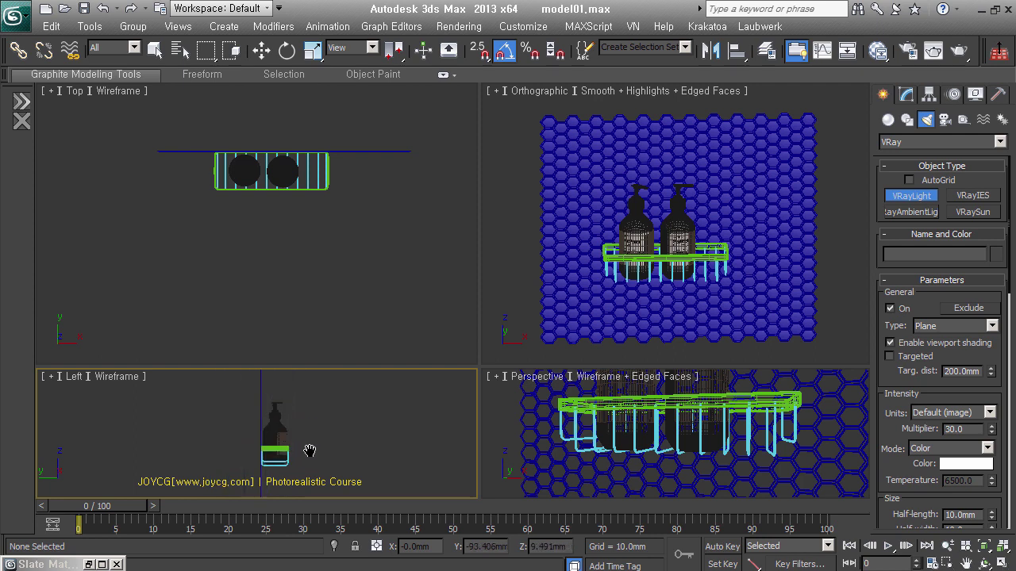
pyautogui.moveTo(326, 383); pyautogui.dragTo(383, 458)
pyautogui.click(912, 357)
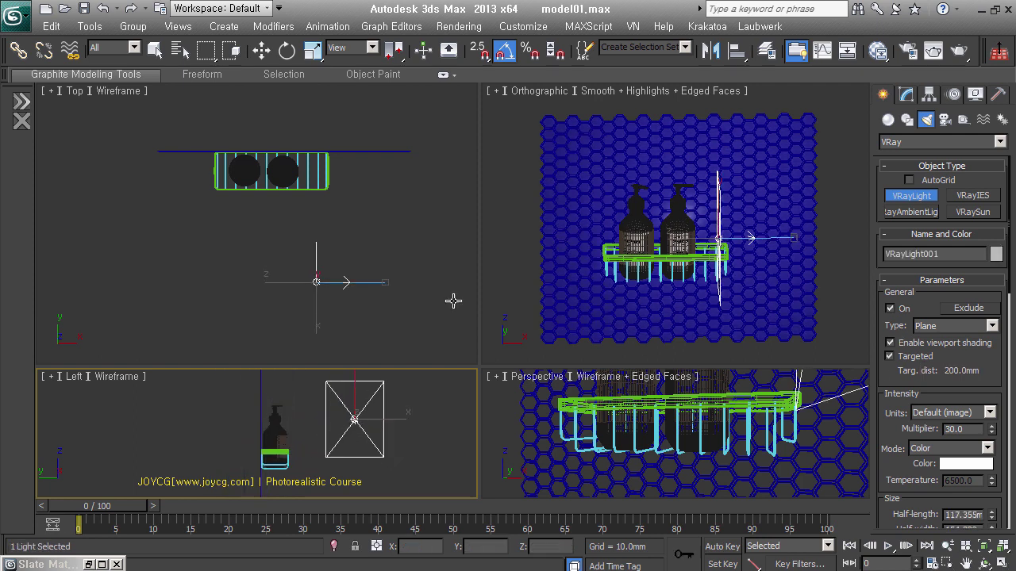
# - Aim the light's target at the soap bottles and raise the light above the shelf
pyautogui.rightClick(419, 297)
pyautogui.press('w')
pyautogui.click(401, 294)
pyautogui.moveTo(401, 295); pyautogui.dragTo(303, 163)
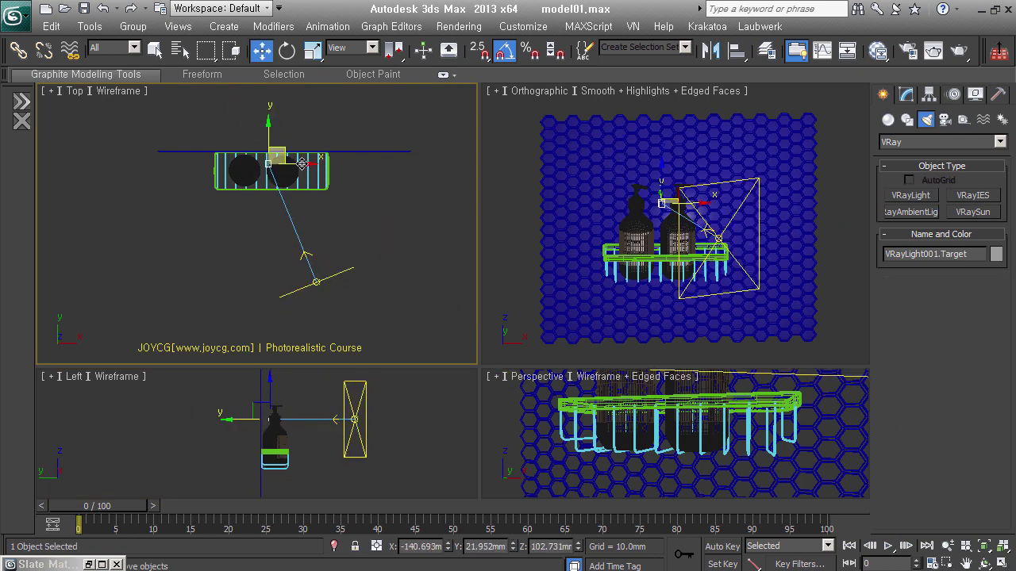
pyautogui.rightClick(378, 431)
pyautogui.scroll(-3, 378, 433)
pyautogui.scroll(-3, 372, 442)
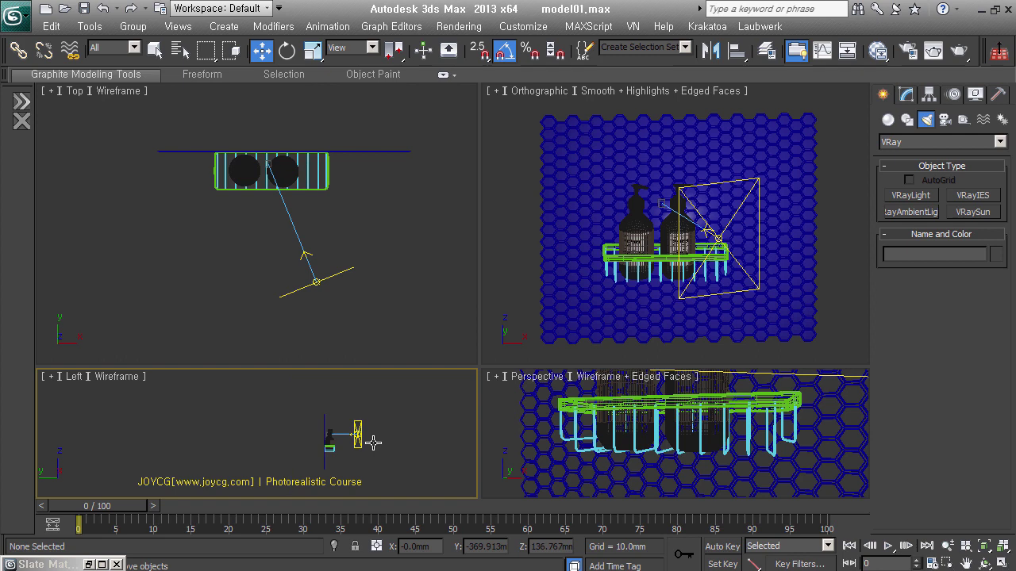
pyautogui.click(362, 435)
pyautogui.moveTo(374, 425); pyautogui.dragTo(373, 400)
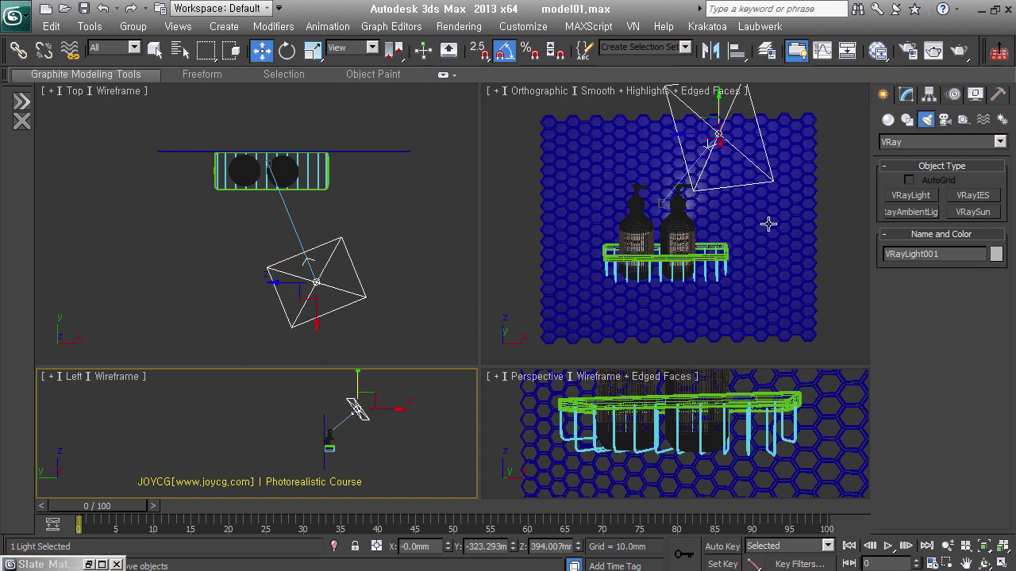
# - Switch the light's colour mode to Temperature at 5000 K
pyautogui.click(905, 95)
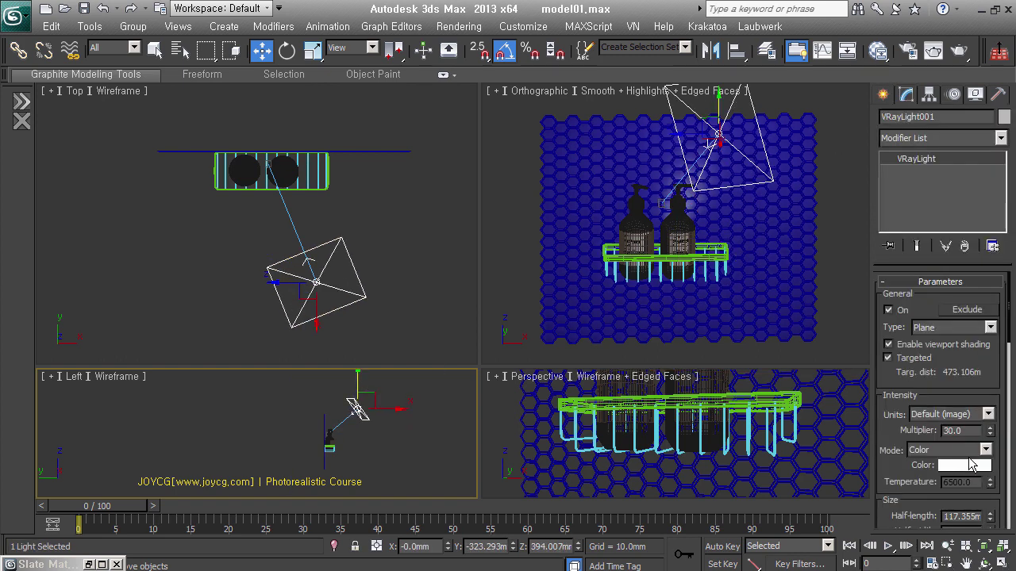
pyautogui.click(985, 450)
pyautogui.click(952, 475)
pyautogui.moveTo(979, 486); pyautogui.dragTo(902, 481)
pyautogui.write('5000')
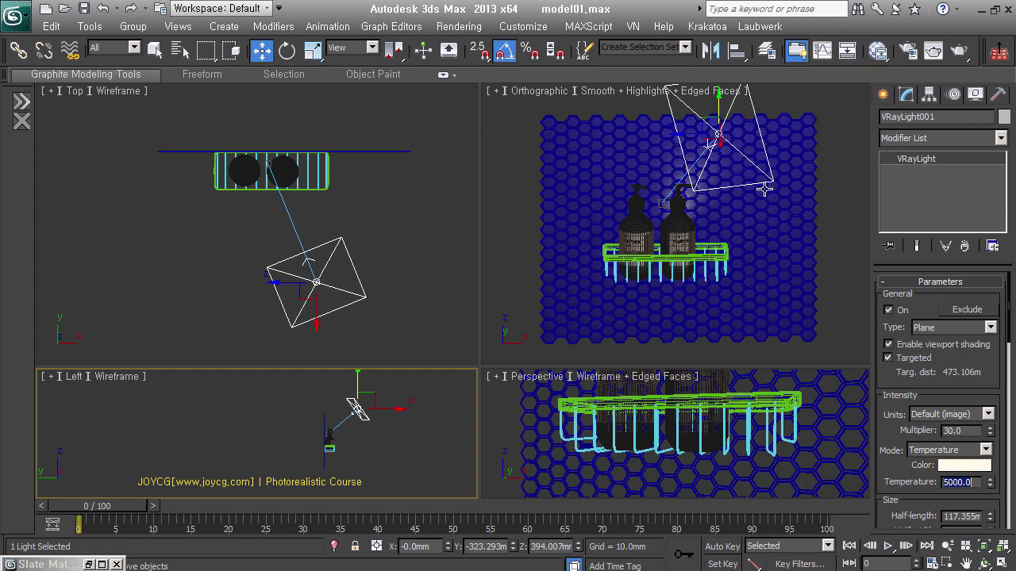
# - Orbit to a tilted view and Shift-drag a clone of the light lower-left
pyautogui.scroll(-2, 784, 131)
pyautogui.moveTo(784, 131)
pyautogui.keyDown('alt'); pyautogui.mouseDown(button='middle')
pyautogui.moveTo(765, 223)
pyautogui.moveTo(674, 218)
pyautogui.mouseUp(button='middle'); pyautogui.keyUp('alt')
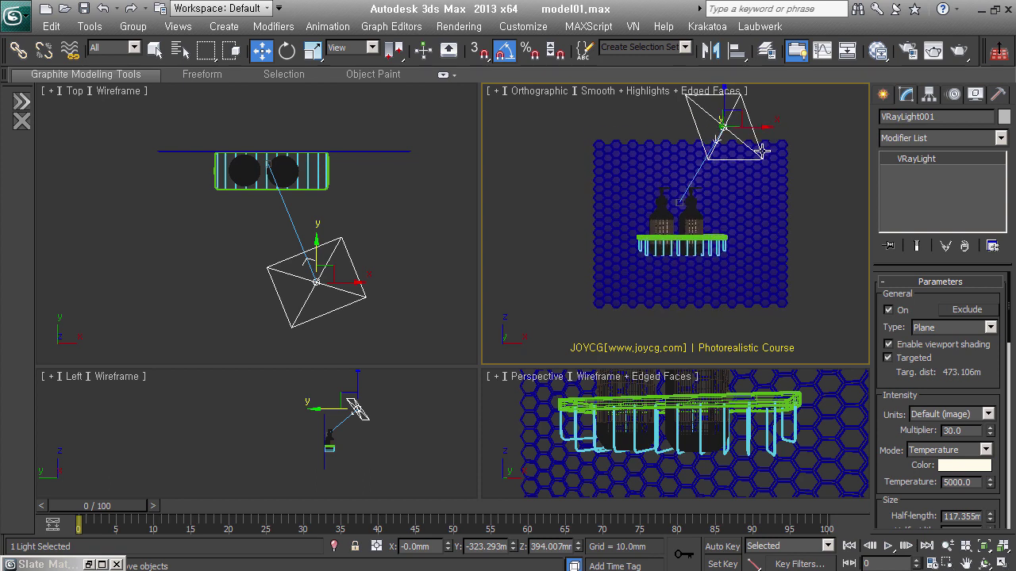
pyautogui.keyDown('shift'); pyautogui.moveTo(674, 218); pyautogui.dragTo(622, 305); pyautogui.keyUp('shift')
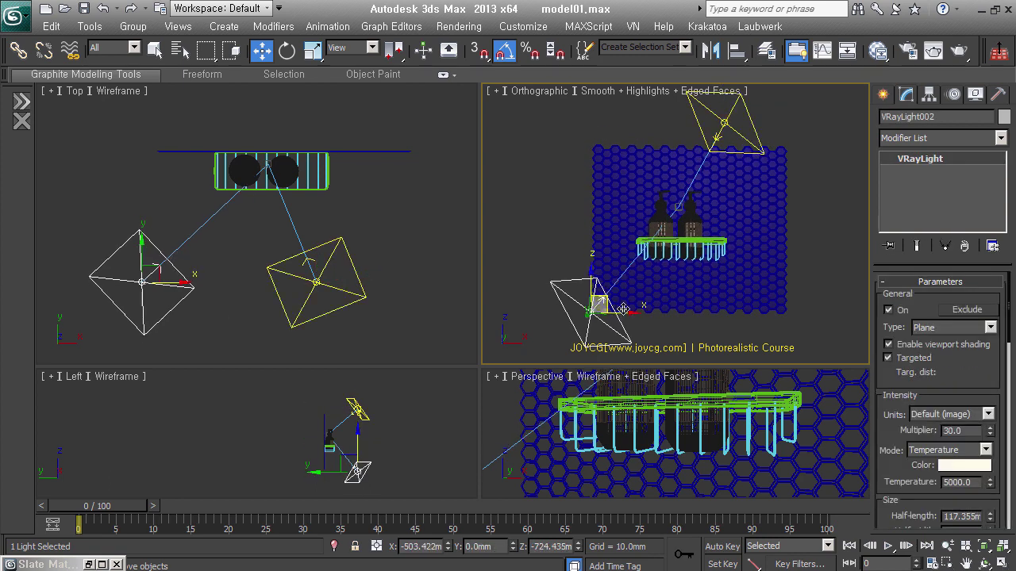
# - Make the clone an independent copy with temperature 7000 K and multiplier 15.0
pyautogui.press('Up')
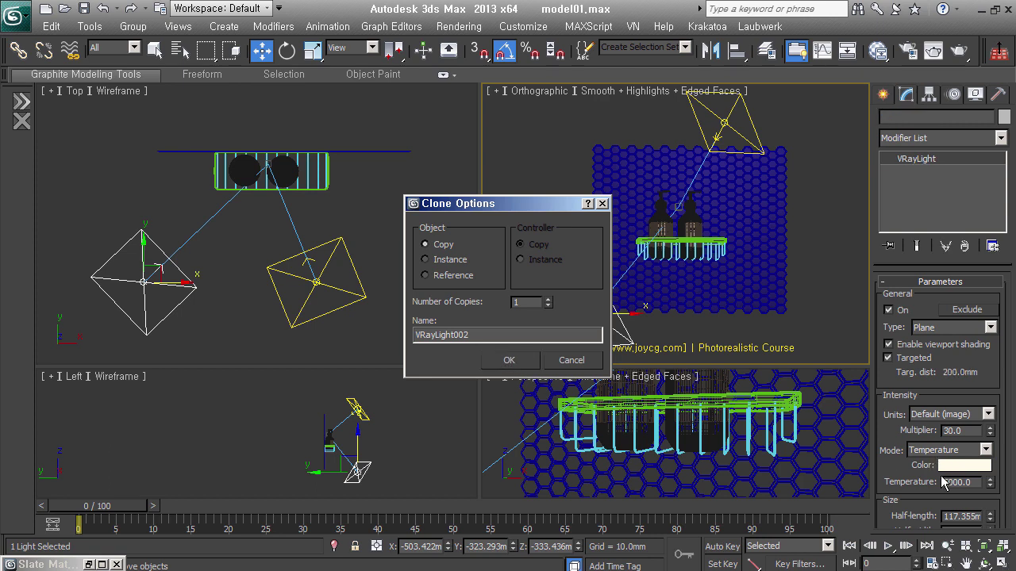
pyautogui.press('Return')
pyautogui.doubleClick(978, 486)
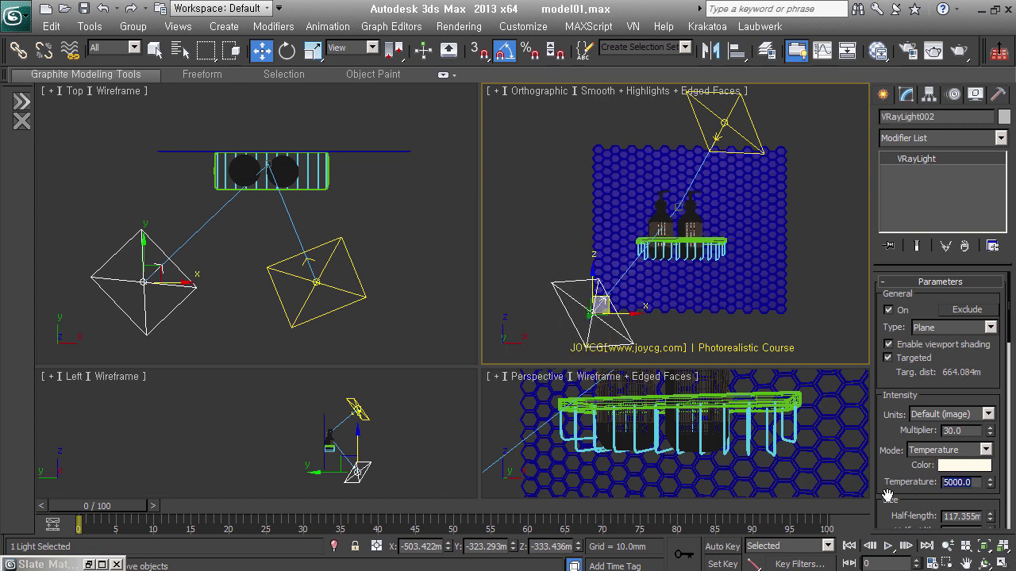
pyautogui.write('70')
pyautogui.press('Return')
pyautogui.doubleClick(952, 431)
pyautogui.write('15.0')
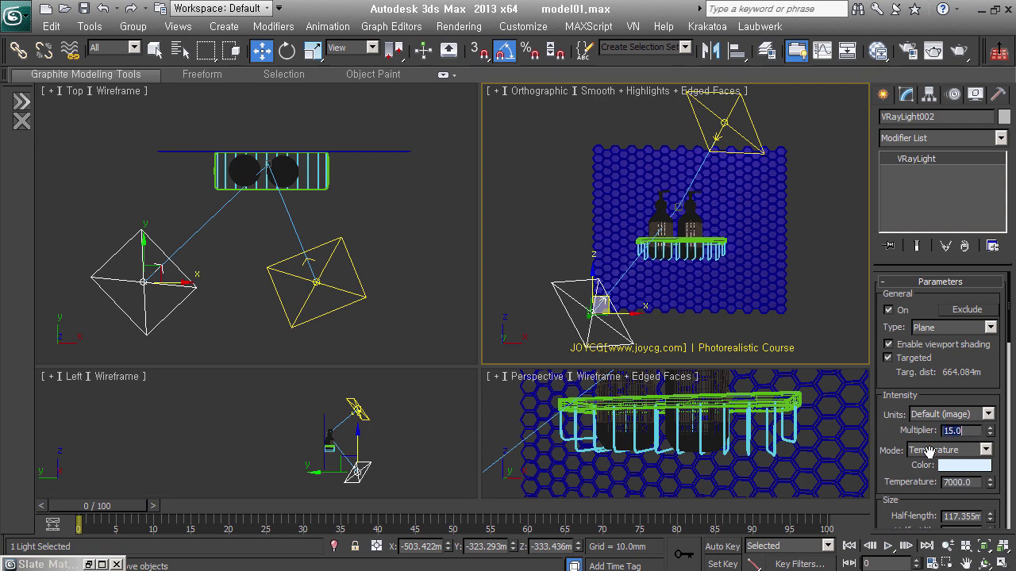
# - Orbit around the wall and lights, then deselect the light
pyautogui.moveTo(694, 231)
pyautogui.keyDown('alt'); pyautogui.mouseDown(button='middle')
pyautogui.moveTo(784, 236)
pyautogui.moveTo(726, 284)
pyautogui.mouseUp(button='middle'); pyautogui.keyUp('alt')
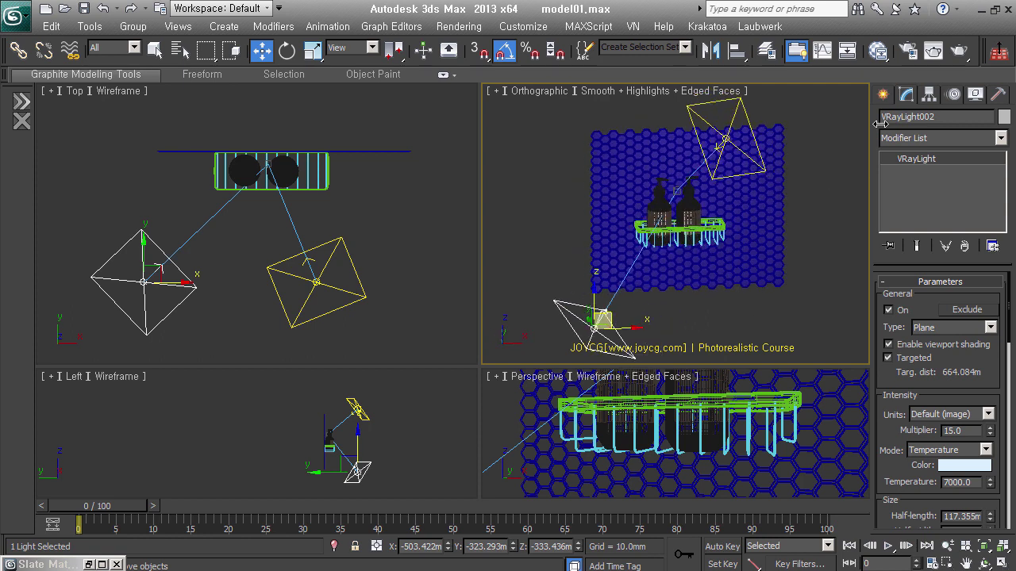
pyautogui.keyDown('alt'); pyautogui.moveTo(843, 194); pyautogui.dragTo(775, 250, button='middle'); pyautogui.keyUp('alt')
pyautogui.click(833, 298)
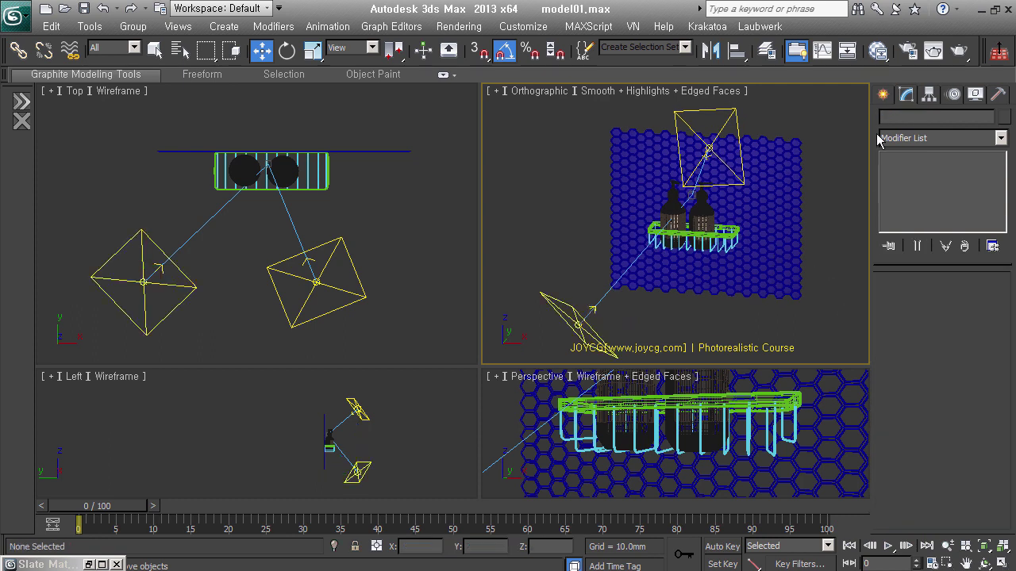
pyautogui.click(887, 96)
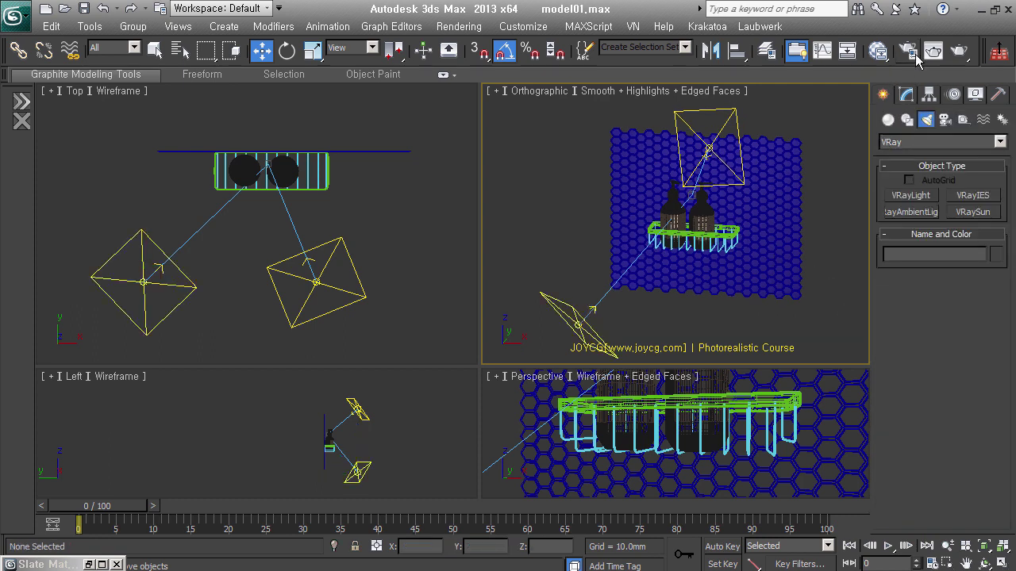
# - Frame the bottles in perspective with safe frame on and create physical camera Joycg_Pcam from the view
pyautogui.press('f')
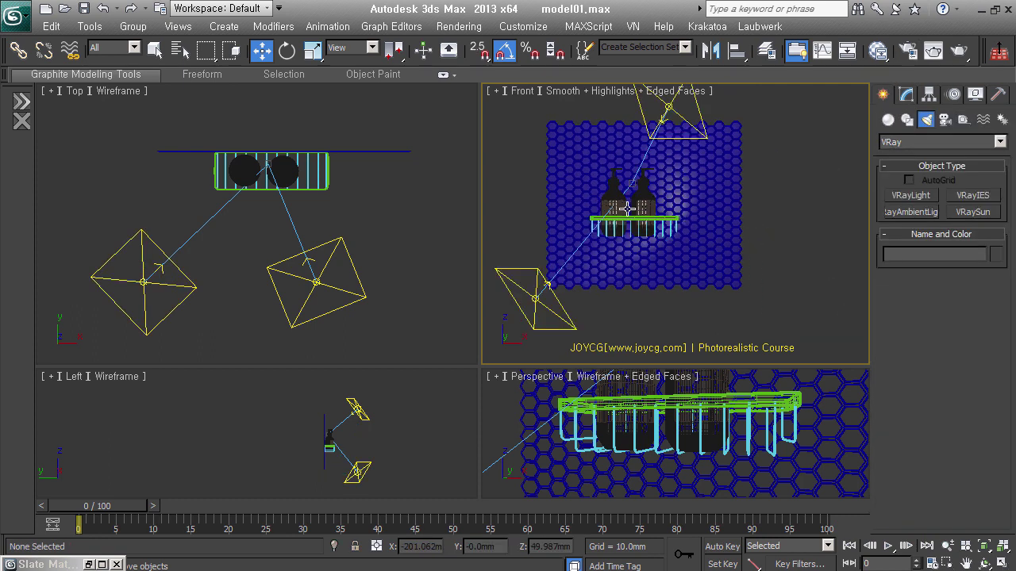
pyautogui.scroll(5, 628, 211)
pyautogui.hotkey('shift', 'f')
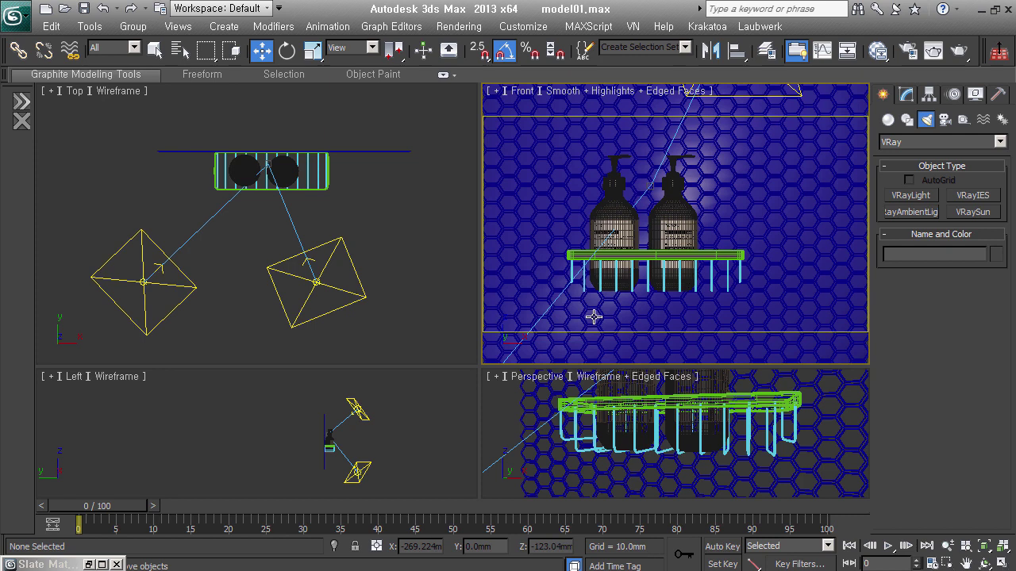
pyautogui.press('p')
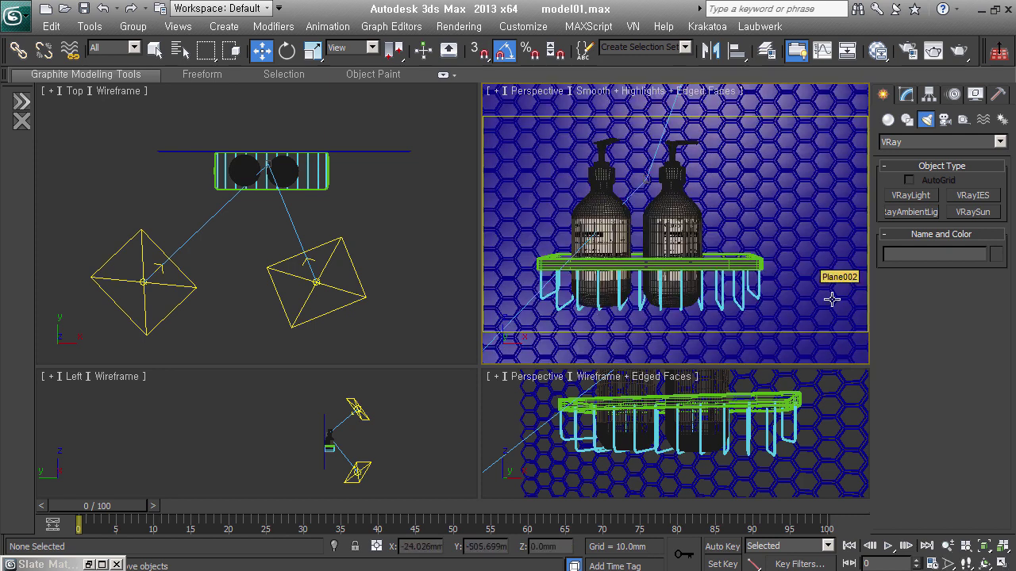
pyautogui.hotkey('ctrl', 'c')
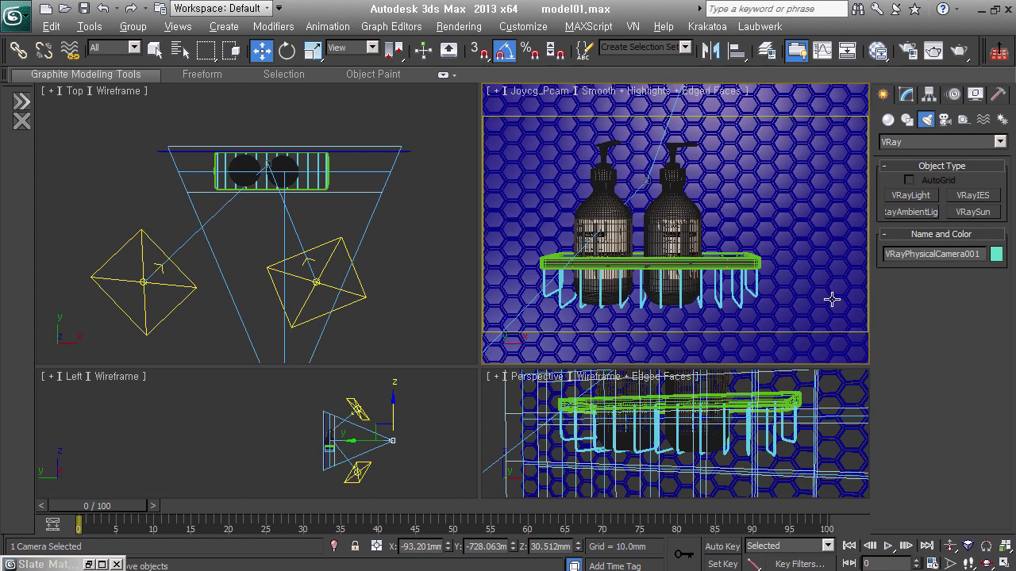
# - Turn off Joycg_Pcam's vignetting and set its custom white balance to pure white
pyautogui.click(909, 96)
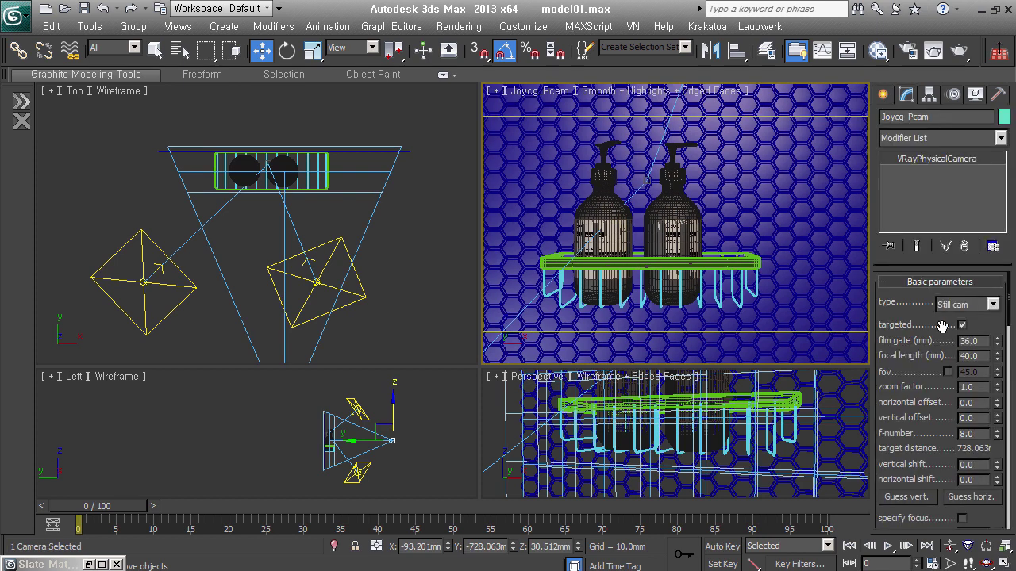
pyautogui.moveTo(939, 462); pyautogui.dragTo(950, 318)
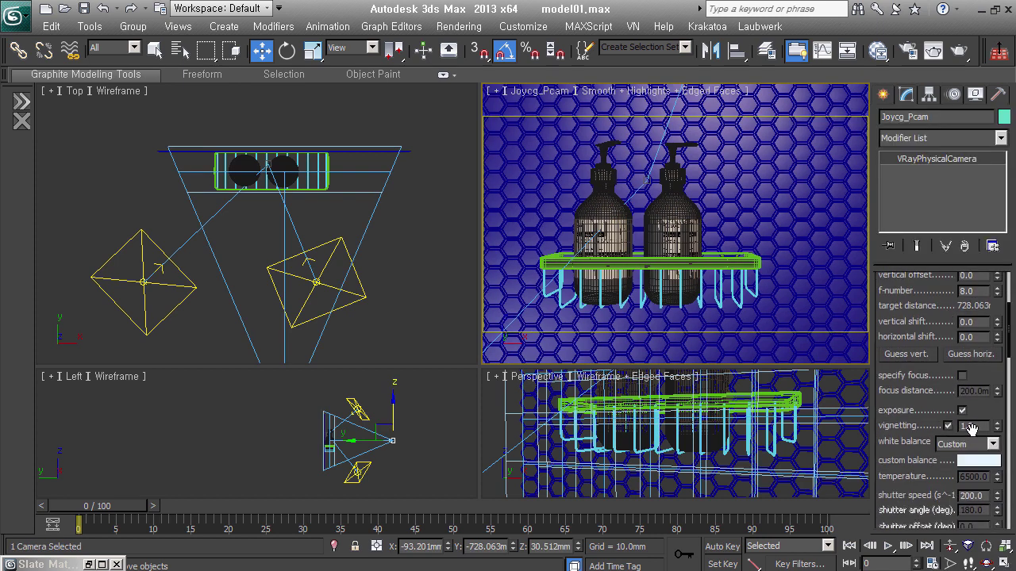
pyautogui.click(979, 461)
pyautogui.moveTo(467, 202); pyautogui.dragTo(467, 217)
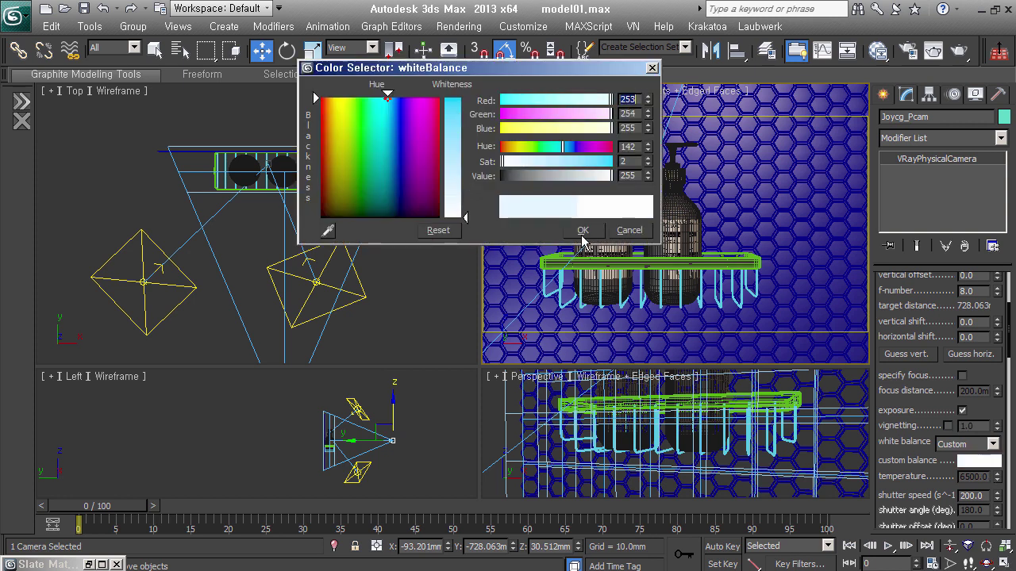
pyautogui.click(583, 230)
# - Set the camera's shutter speed to 50.0 and open Render Setup with F10
pyautogui.moveTo(931, 481); pyautogui.dragTo(932, 398)
pyautogui.doubleClick(971, 412)
pyautogui.write('50.0')
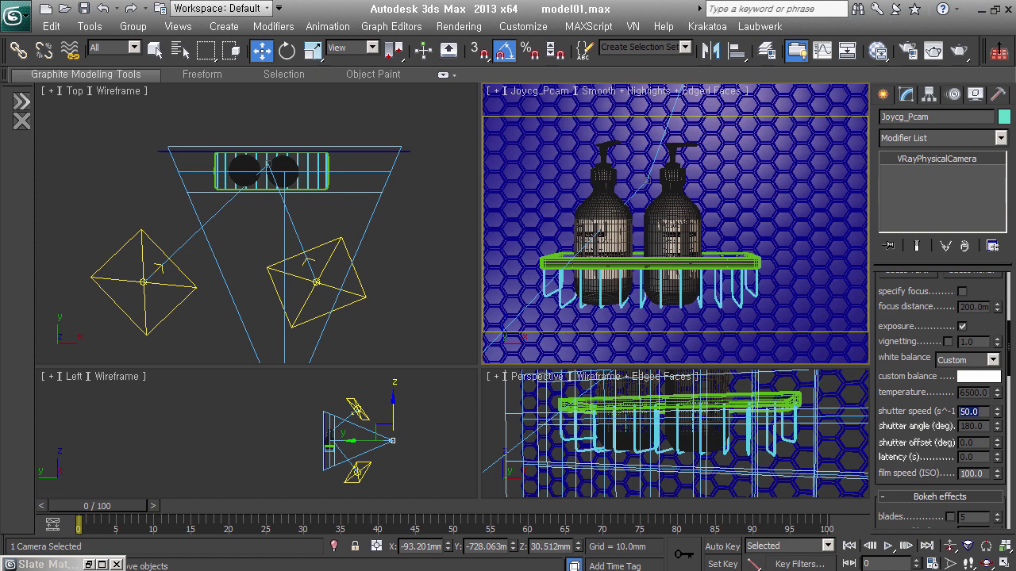
pyautogui.press('Return')
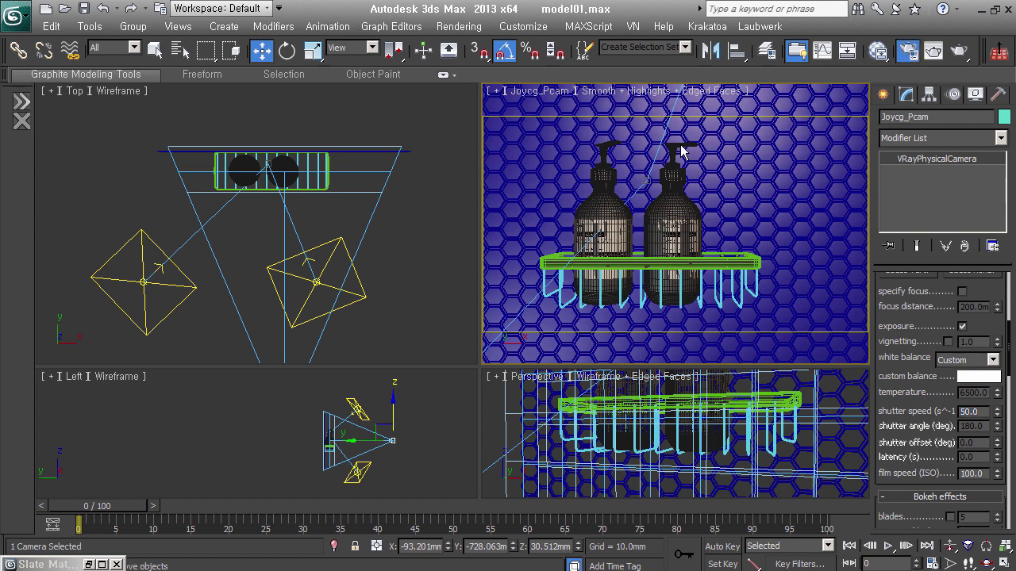
pyautogui.press('F10')
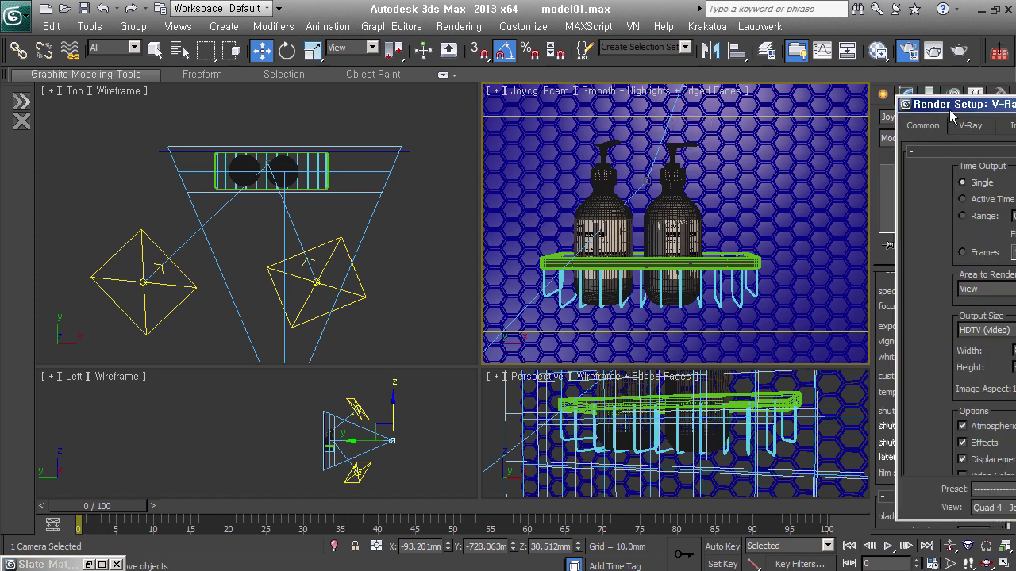
# - Enable Override mtl under V-Ray Global switches and open the Slate Material Editor
pyautogui.moveTo(950, 110); pyautogui.dragTo(273, 99)
pyautogui.click(304, 121)
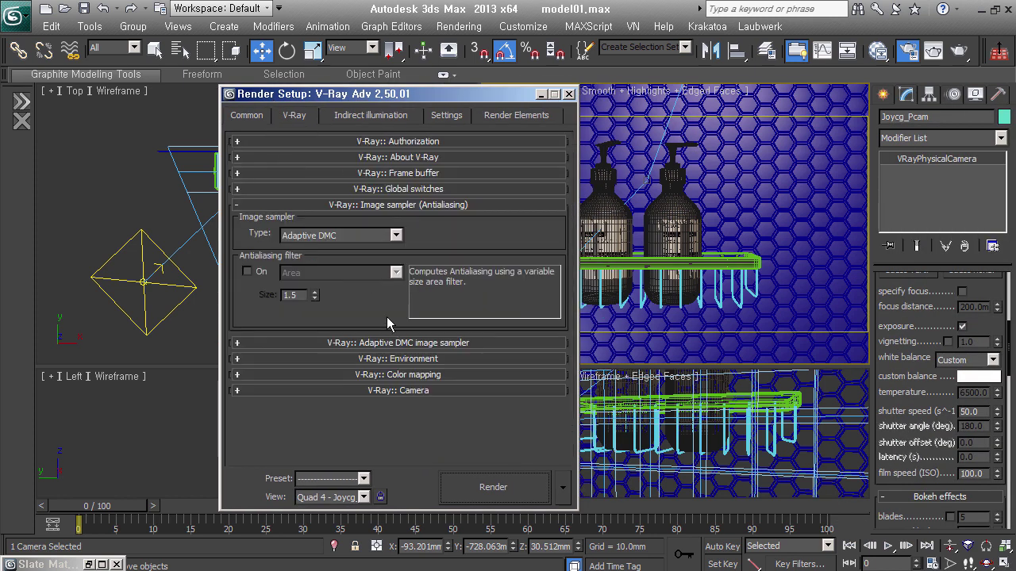
pyautogui.click(412, 193)
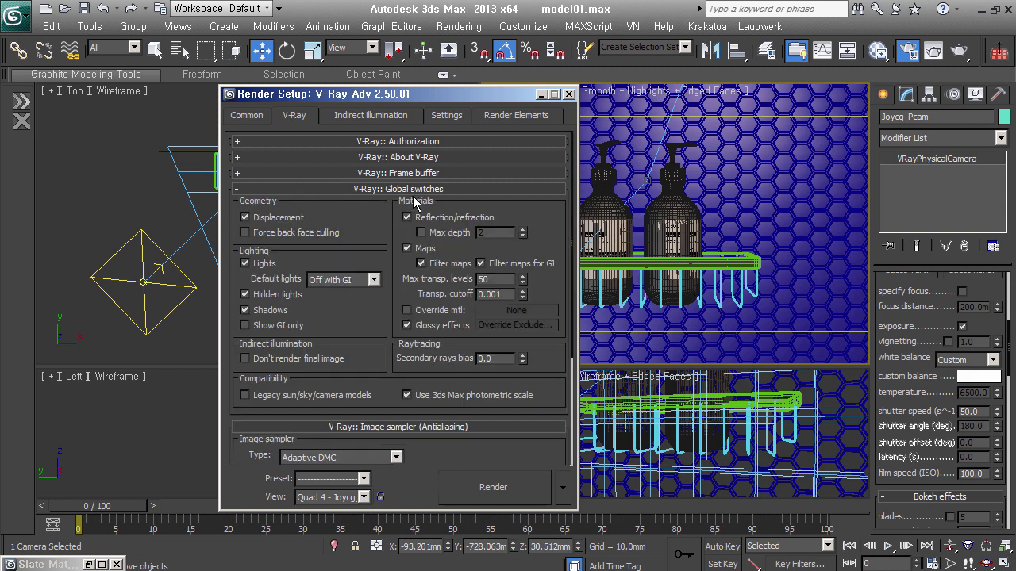
pyautogui.click(442, 317)
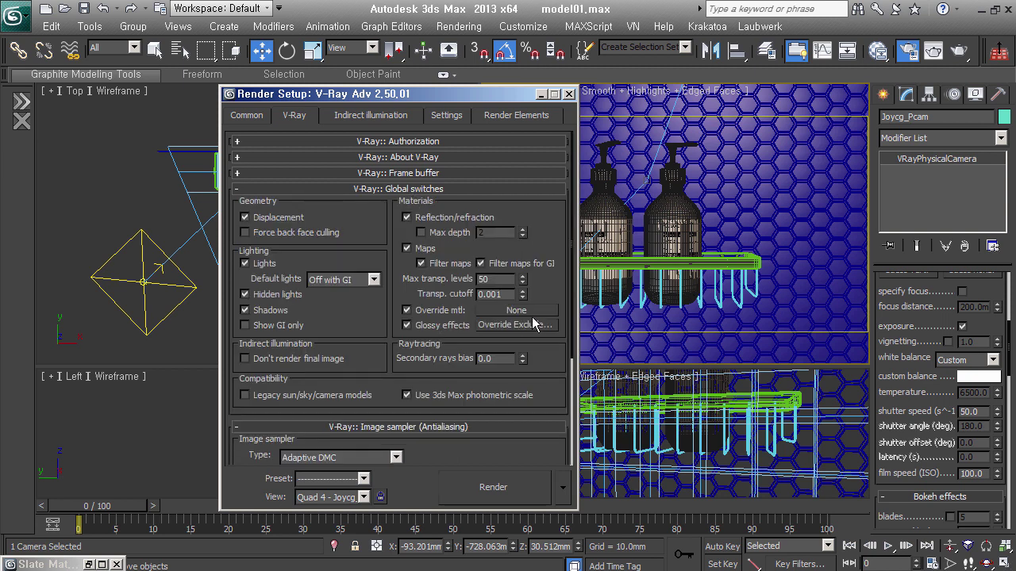
pyautogui.click(878, 51)
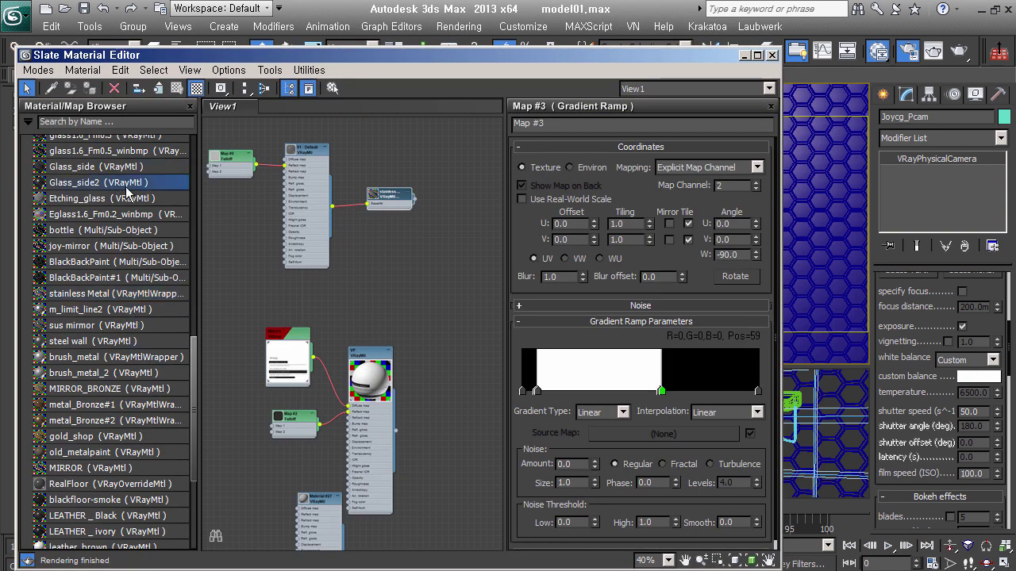
# - Place the VP material in the Slate node view, arranged beside Render Setup
pyautogui.scroll(5, 104, 238)
pyautogui.scroll(5, 95, 270)
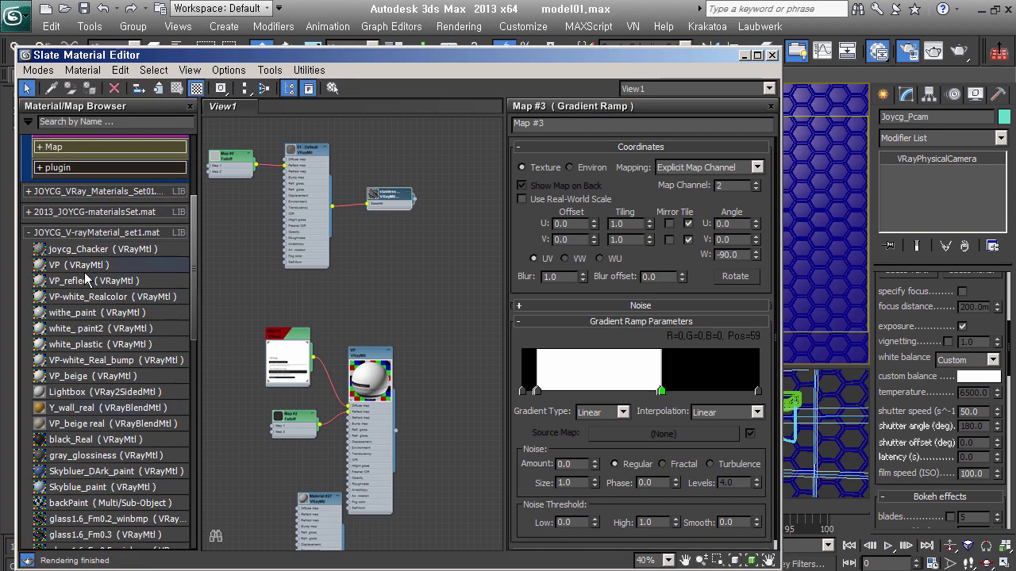
pyautogui.doubleClick(365, 358)
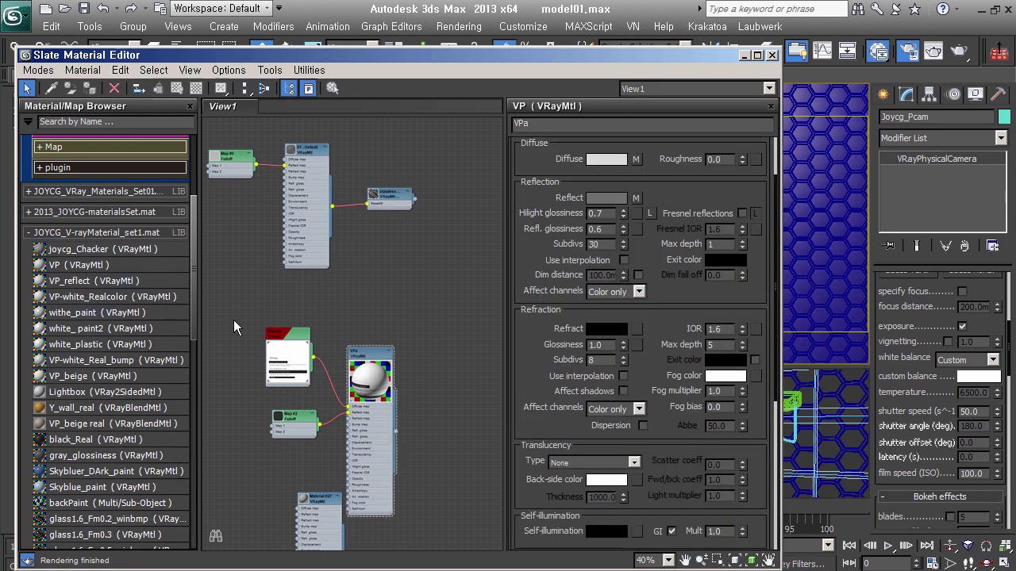
pyautogui.moveTo(71, 265); pyautogui.dragTo(442, 313)
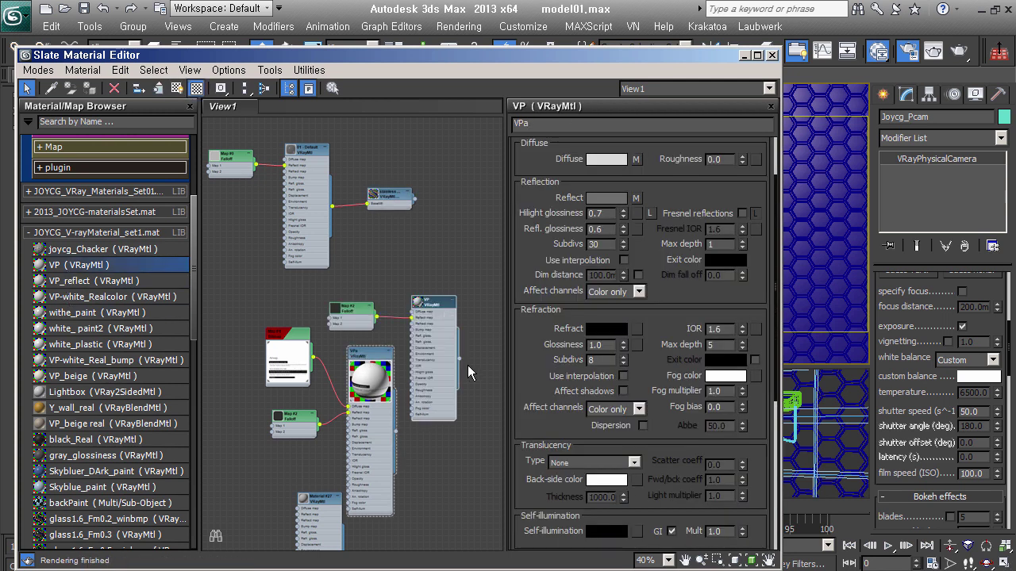
pyautogui.moveTo(567, 55); pyautogui.dragTo(852, 11)
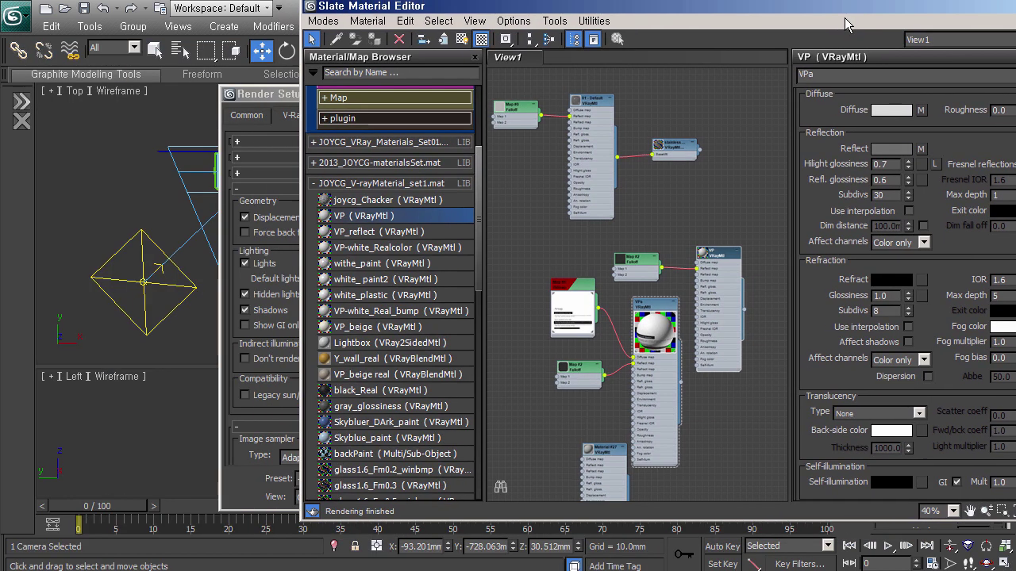
pyautogui.moveTo(268, 104); pyautogui.dragTo(88, 99)
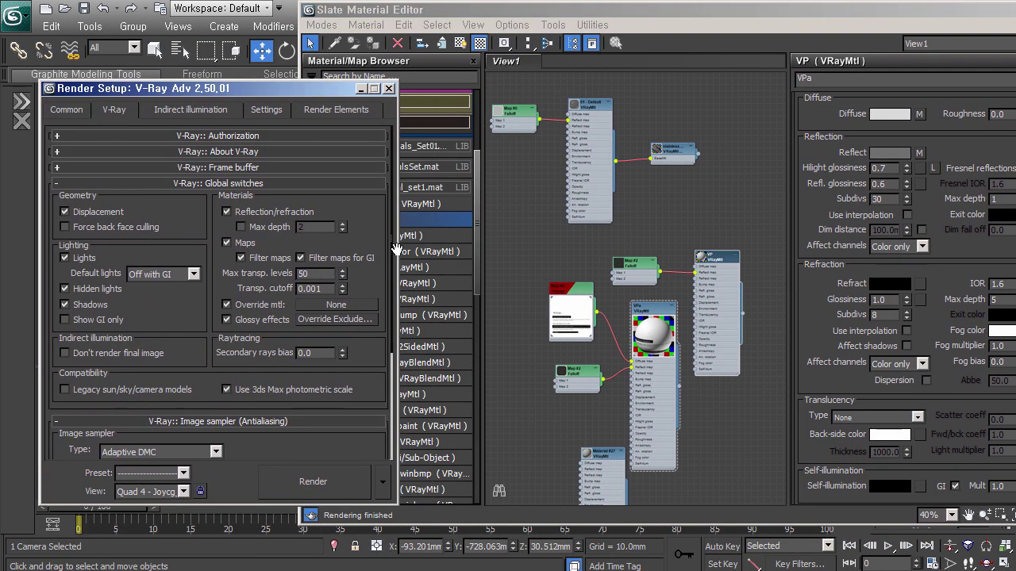
pyautogui.click(753, 327)
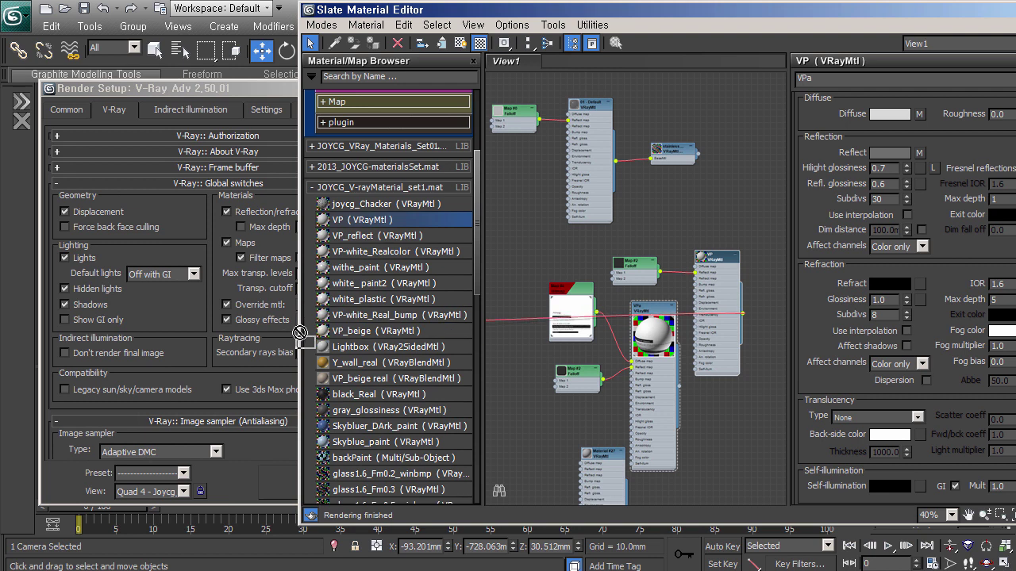
pyautogui.moveTo(232, 93); pyautogui.dragTo(173, 100)
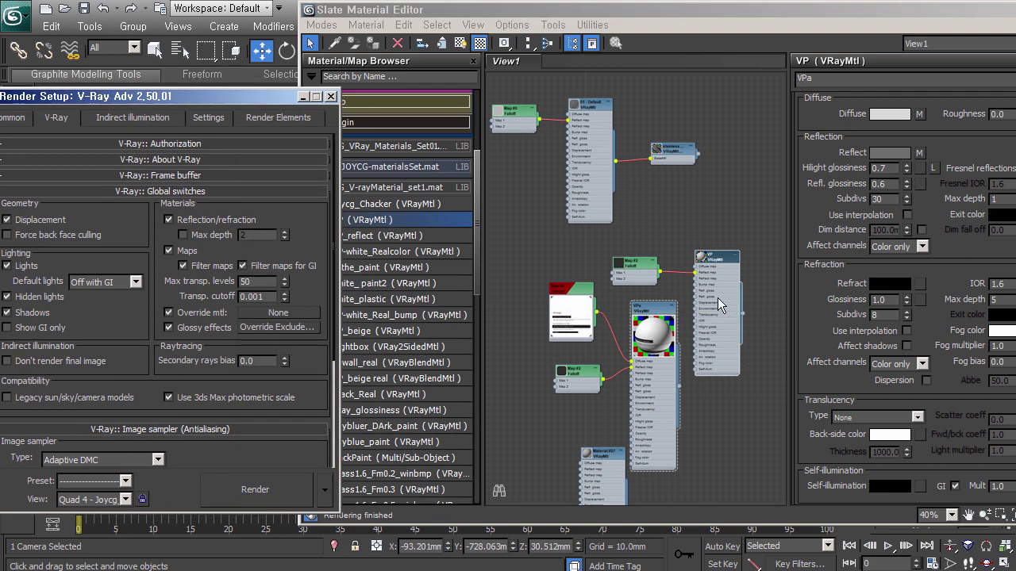
# - Wire VP into Override mtl as an instance and minimize the material editor
pyautogui.moveTo(743, 313); pyautogui.dragTo(296, 312)
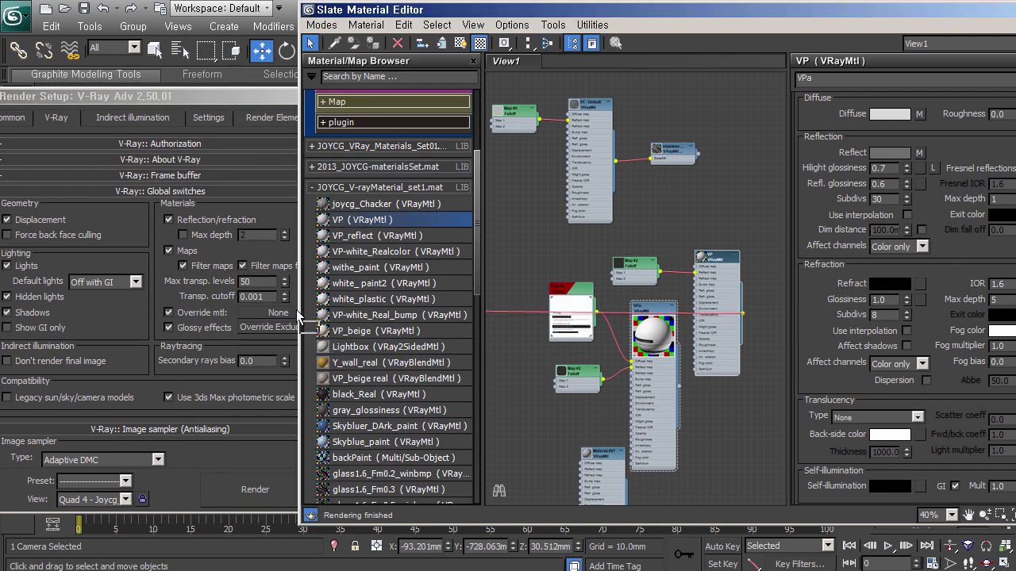
pyautogui.press('Return')
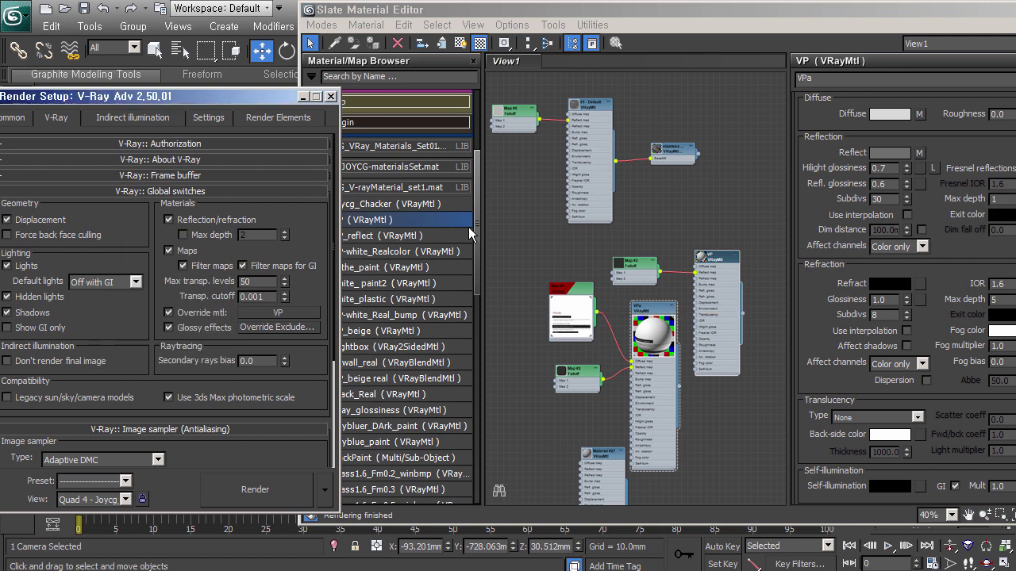
pyautogui.doubleClick(985, 22)
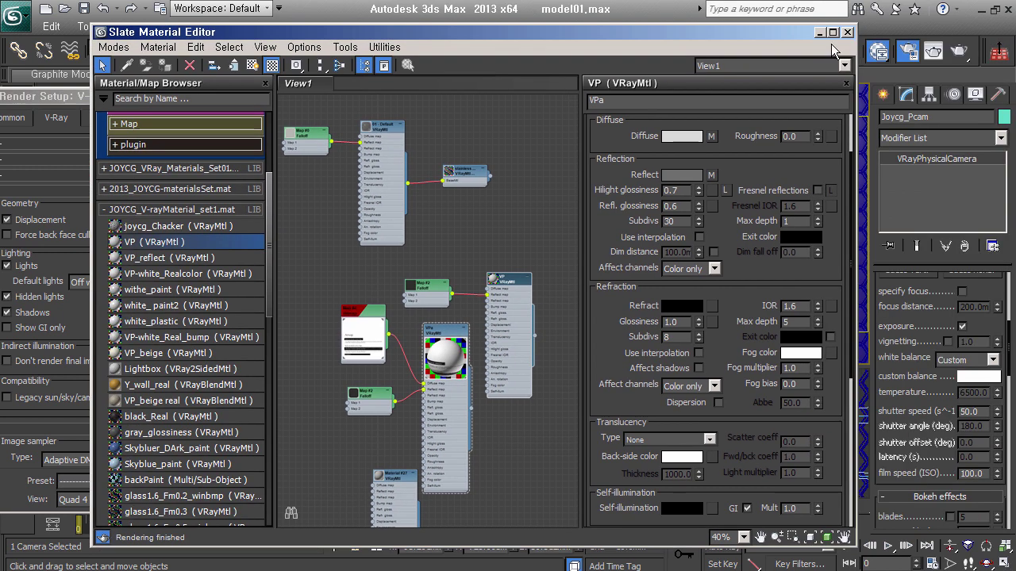
pyautogui.click(820, 32)
pyautogui.moveTo(143, 91); pyautogui.dragTo(369, 70)
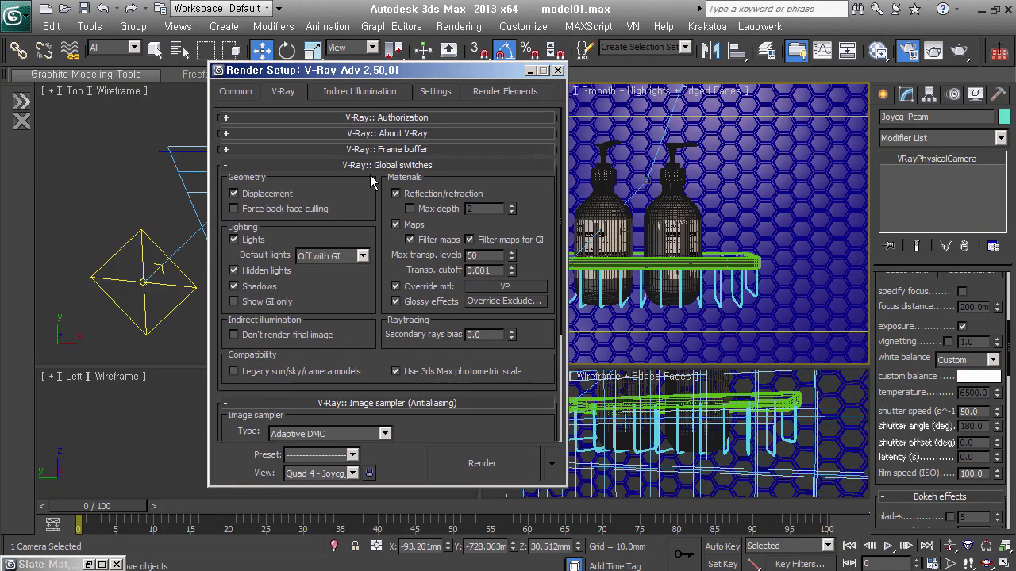
# - Collapse the V-Ray rollouts, check Indirect illumination, close Render Setup and open the Rendering menu
pyautogui.click(369, 165)
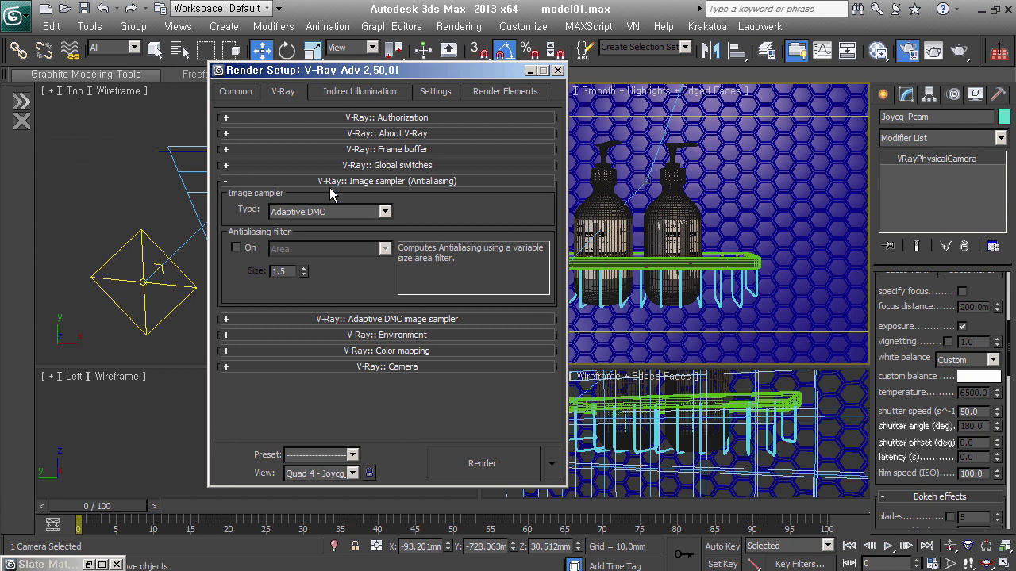
pyautogui.click(377, 151)
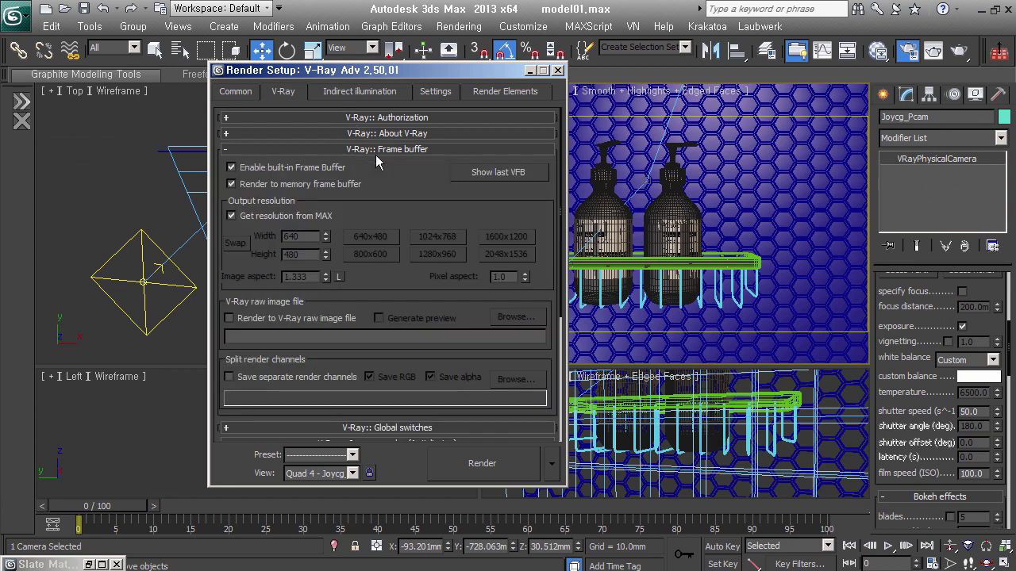
pyautogui.click(376, 151)
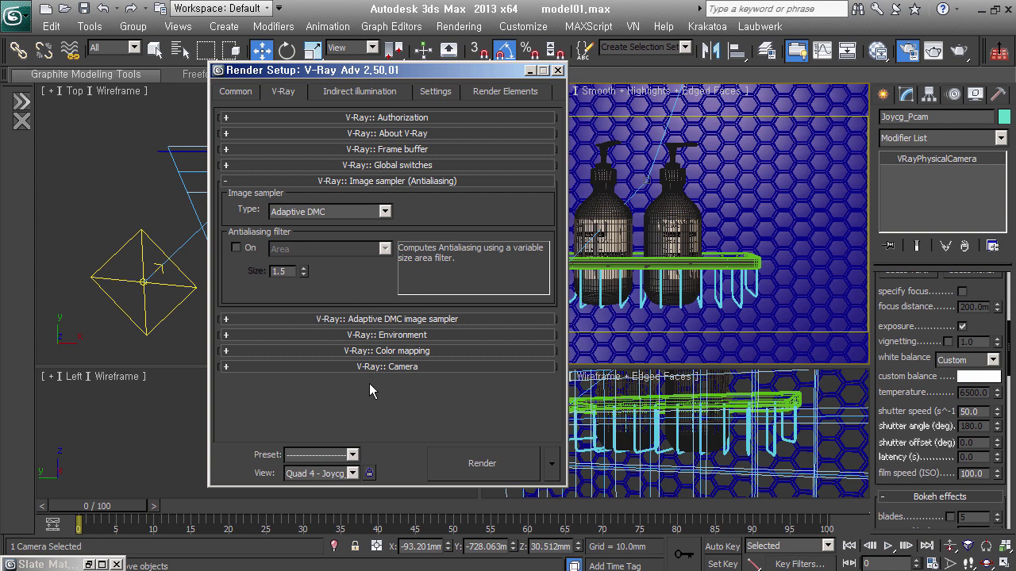
pyautogui.click(367, 97)
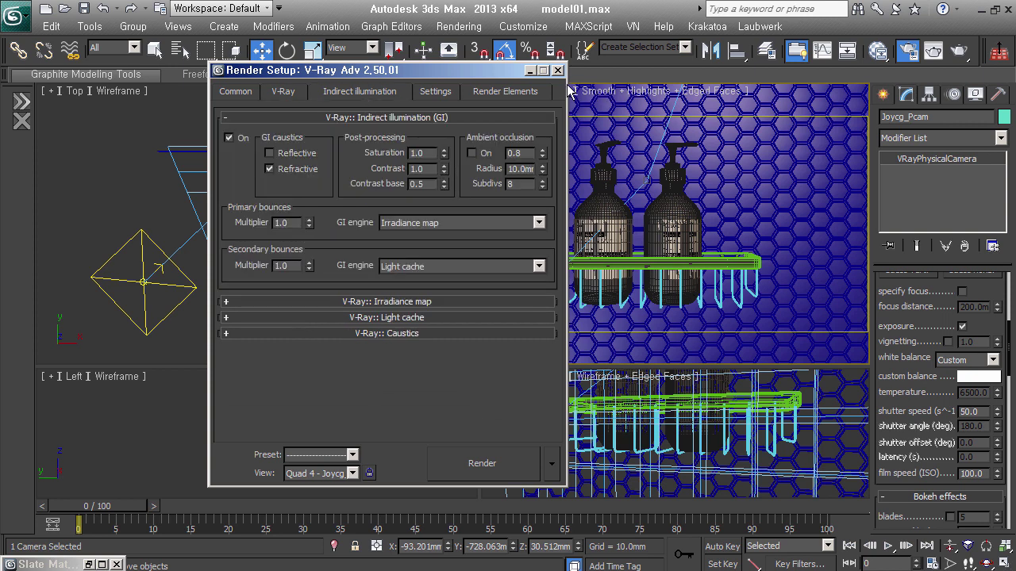
pyautogui.click(558, 70)
pyautogui.click(459, 26)
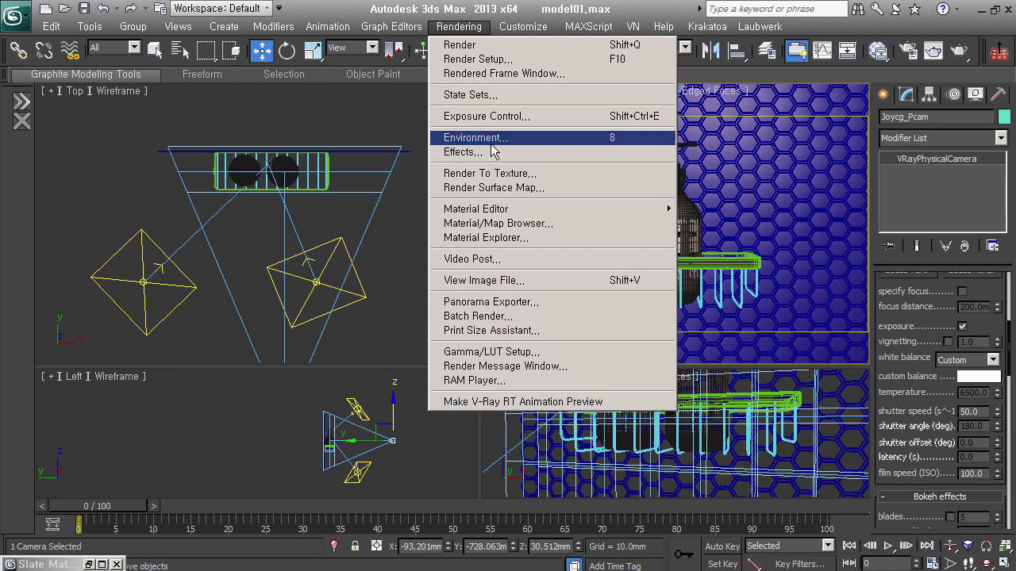
# - Add a VRayToon atmosphere effect with opacity 0.5 in Environment and Effects, then close it
pyautogui.click(476, 140)
pyautogui.click(401, 287)
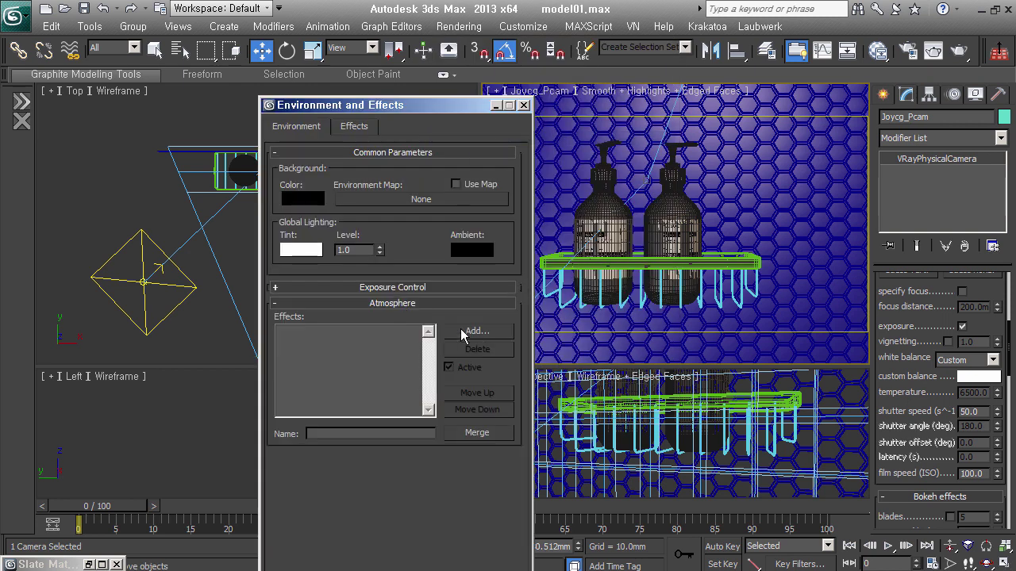
pyautogui.click(474, 340)
pyautogui.doubleClick(307, 225)
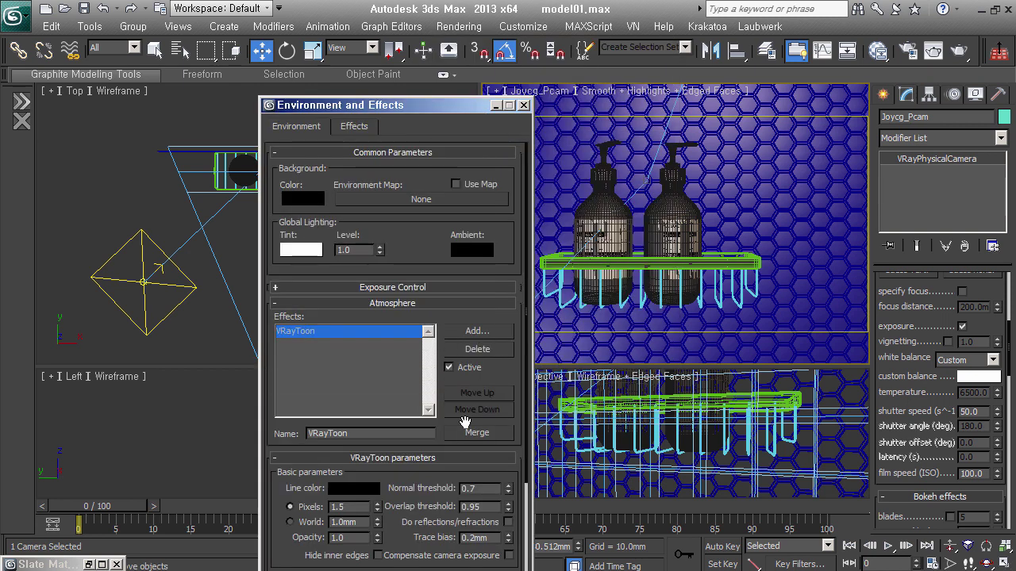
pyautogui.moveTo(419, 509); pyautogui.dragTo(433, 366)
pyautogui.write('0.5')
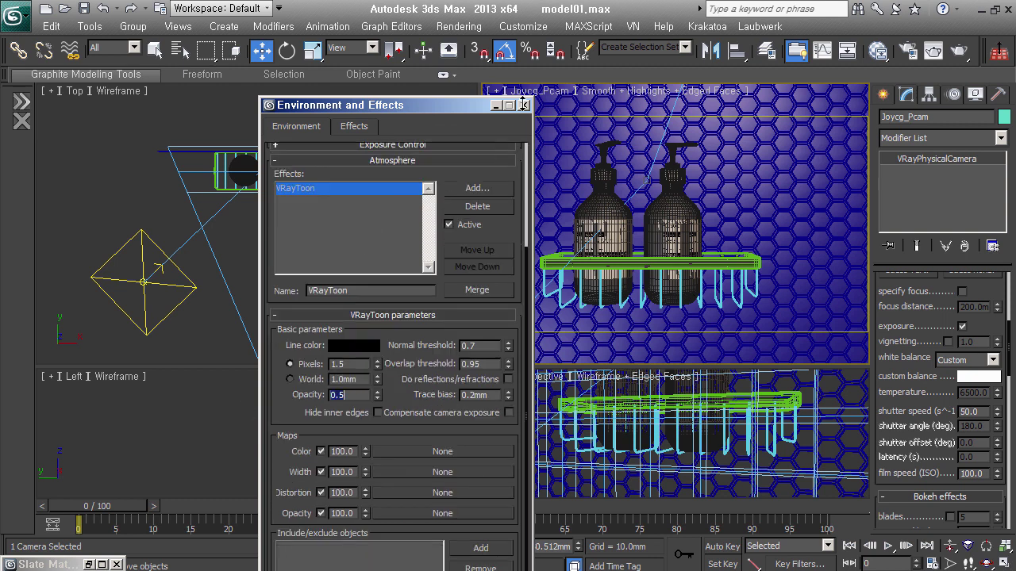
pyautogui.click(523, 105)
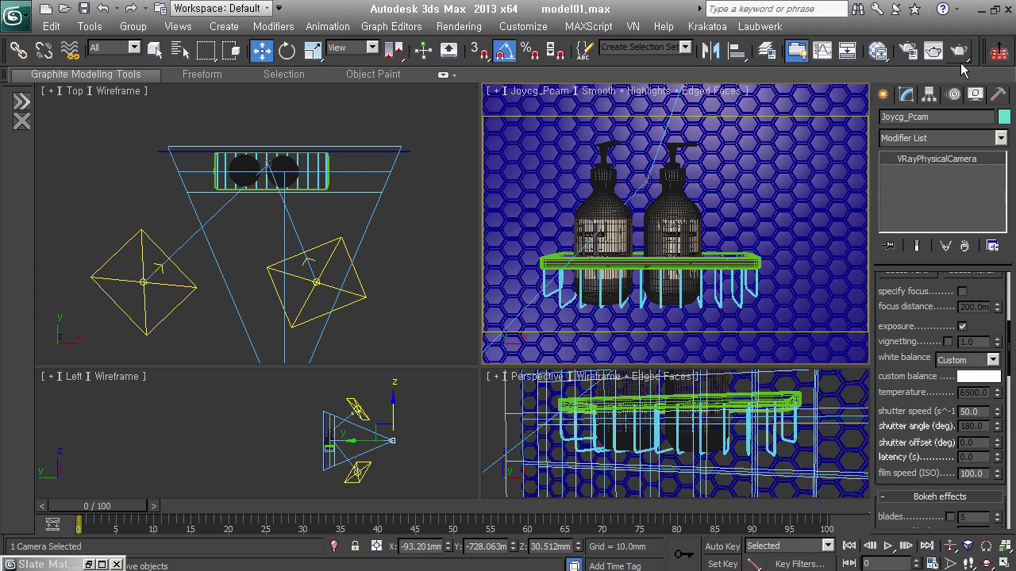
# - Set the render output width to 600 (height 338) and render the camera view
pyautogui.click(909, 52)
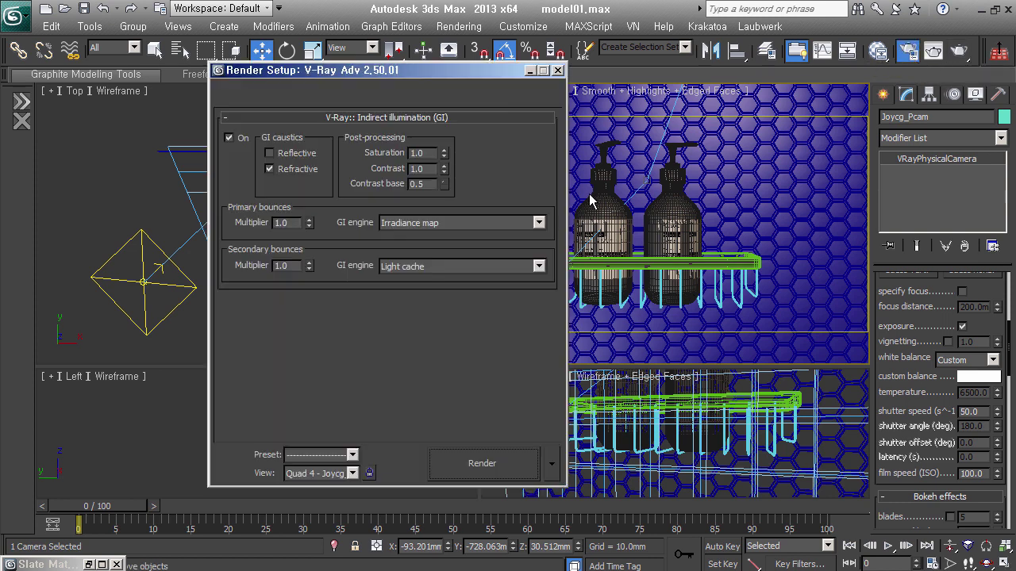
pyautogui.click(235, 96)
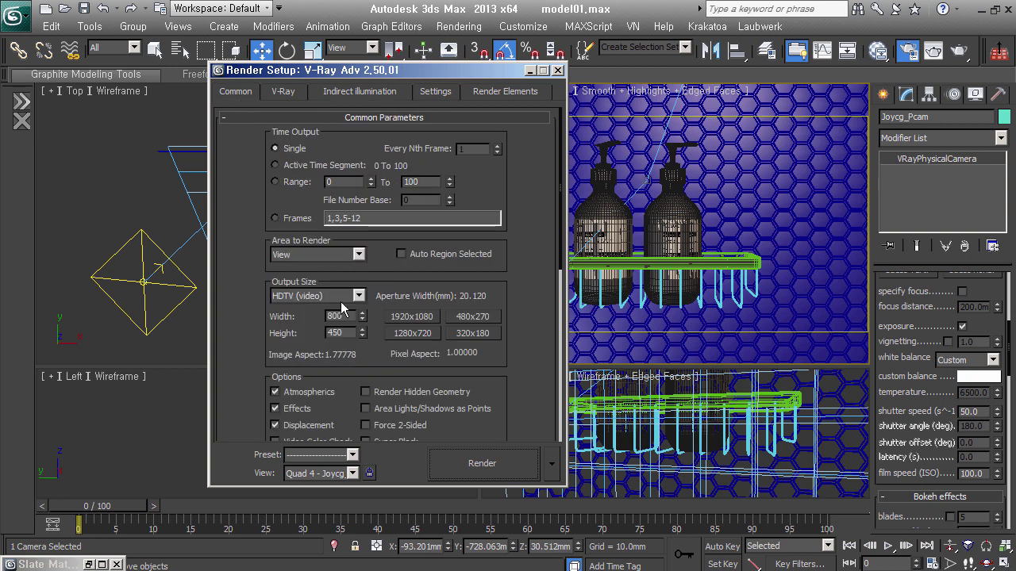
pyautogui.doubleClick(334, 316)
pyautogui.write('600')
pyautogui.press('Return')
pyautogui.click(518, 474)
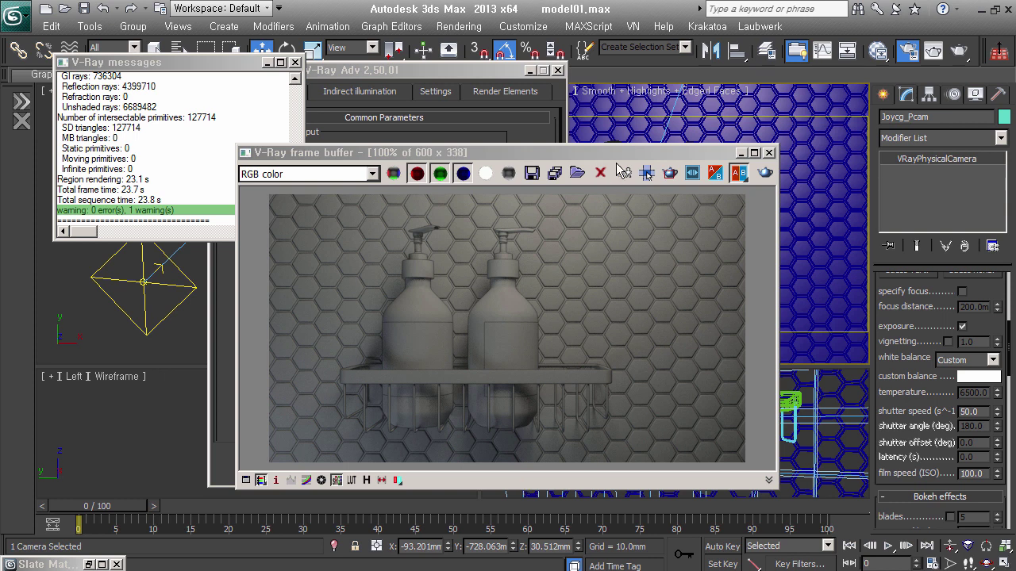
# - Nudge the V-Ray frame buffer up-left to inspect the finished 23.7 s clay render
pyautogui.moveTo(616, 162); pyautogui.dragTo(602, 152)
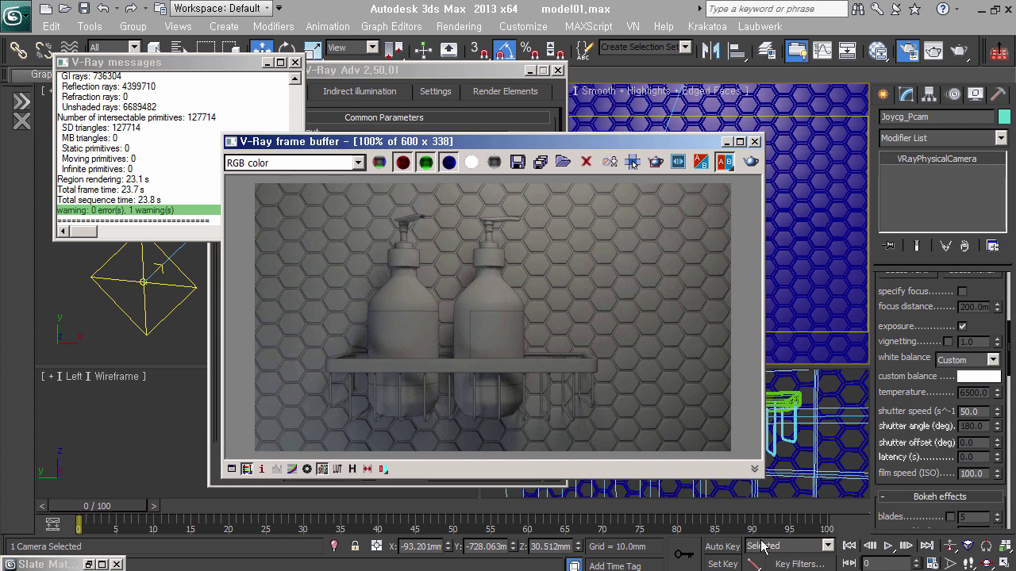